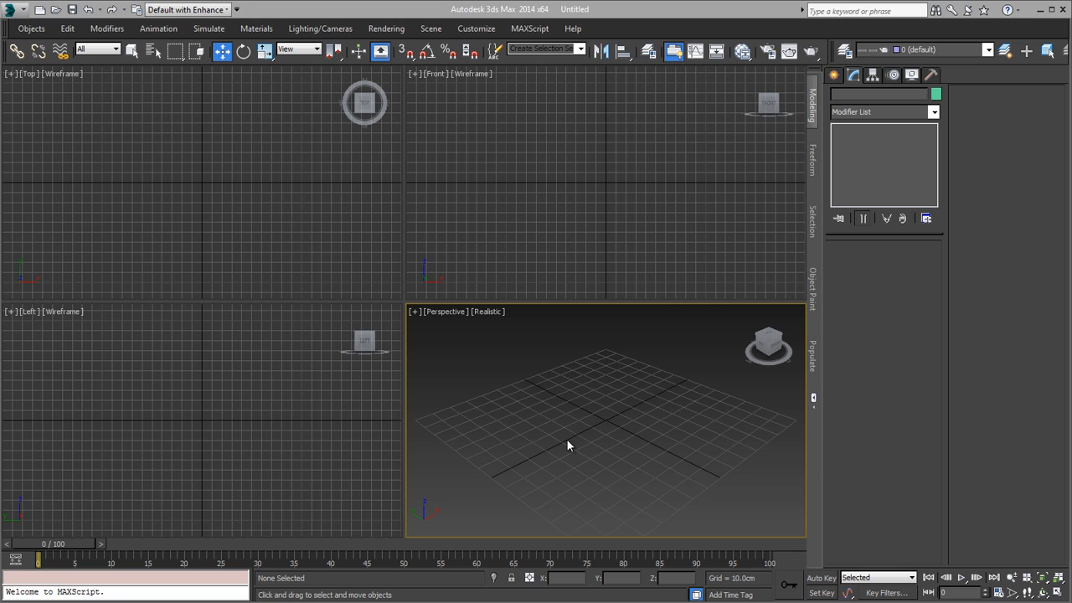
Step: Maximize the Perspective viewport, switch to Windows Photo Viewer to examine the open-magazine reference 03White.JPG, and minimize the image
middle_click_drag(566, 446, 638, 444, "alt")
key("alt+w")
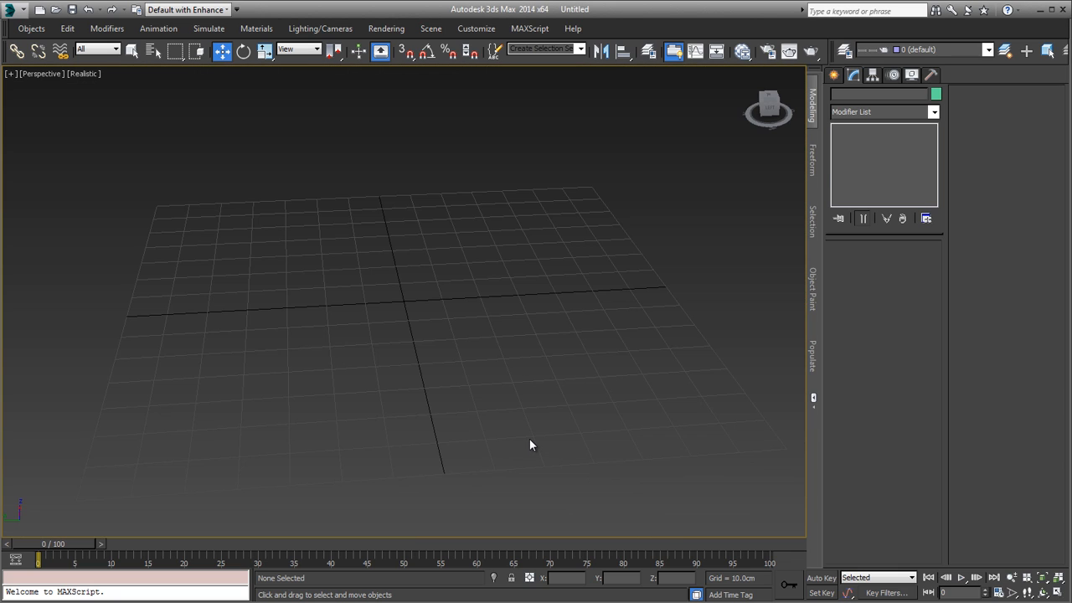
key("alt+Tab")
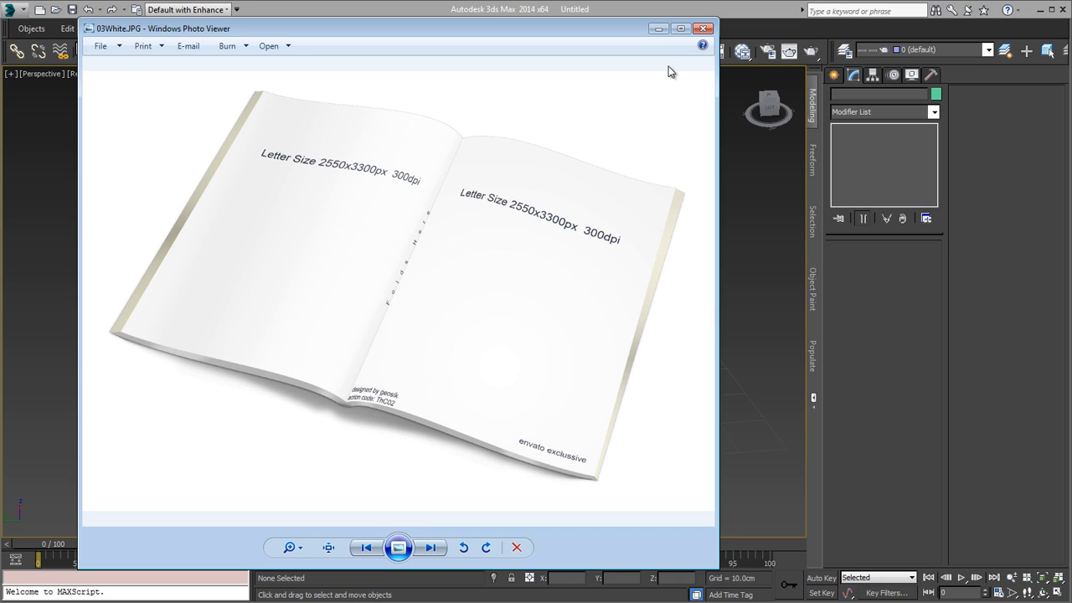
left_click(660, 36)
mouse_move(533, 367)
middle_mouse_down("alt")
mouse_move(474, 363)
mouse_move(657, 353)
mouse_move(653, 400)
mouse_move(658, 313)
mouse_move(649, 392)
mouse_move(540, 385)
middle_mouse_up("alt")
scroll(649, 392, "down", 4)
scroll(540, 385, "up", 2)
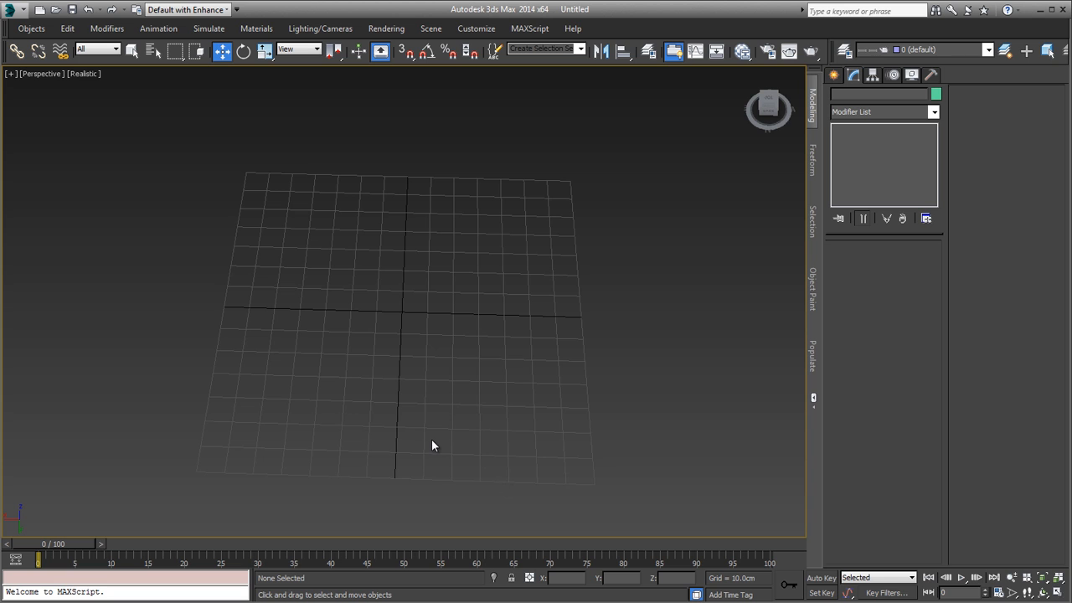
middle_click_drag(432, 442, 470, 438, "alt")
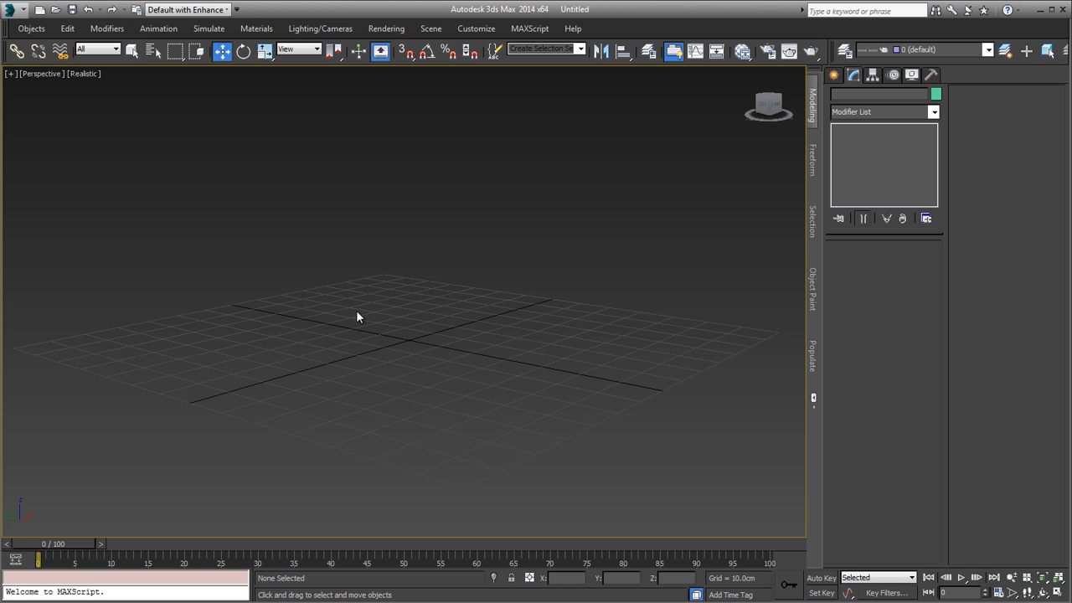
left_click_drag(504, 369, 504, 371)
Step: Create a flat box on the grid, about 108.6 cm long, 71 cm wide and 5.9 cm high
left_click(834, 75)
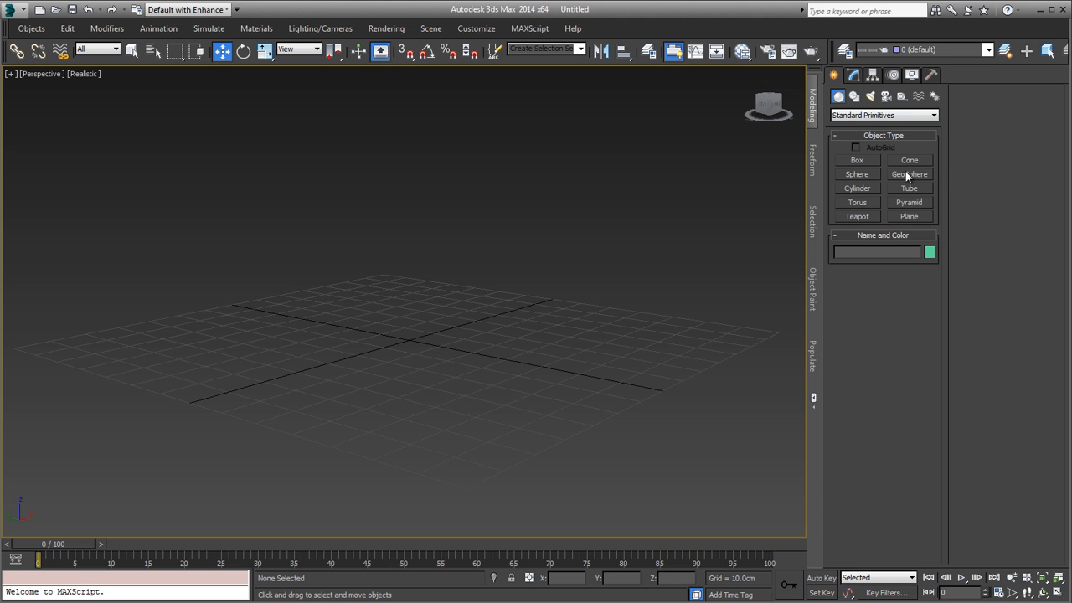
left_click(869, 167)
middle_click_drag(448, 300, 525, 337, "alt")
scroll(529, 306, "down", 3)
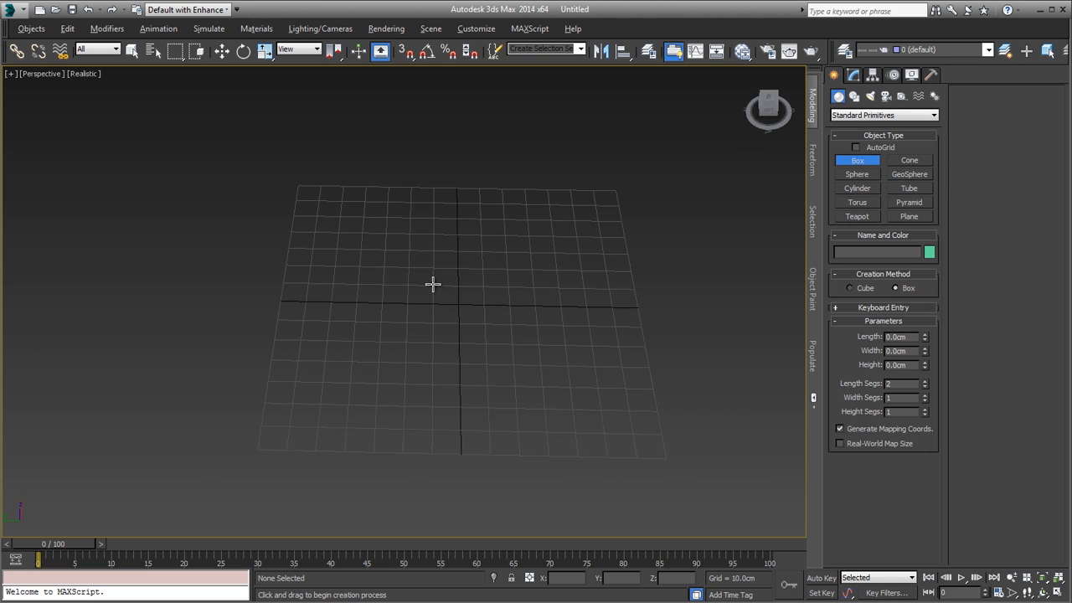
left_click_drag(332, 242, 617, 384)
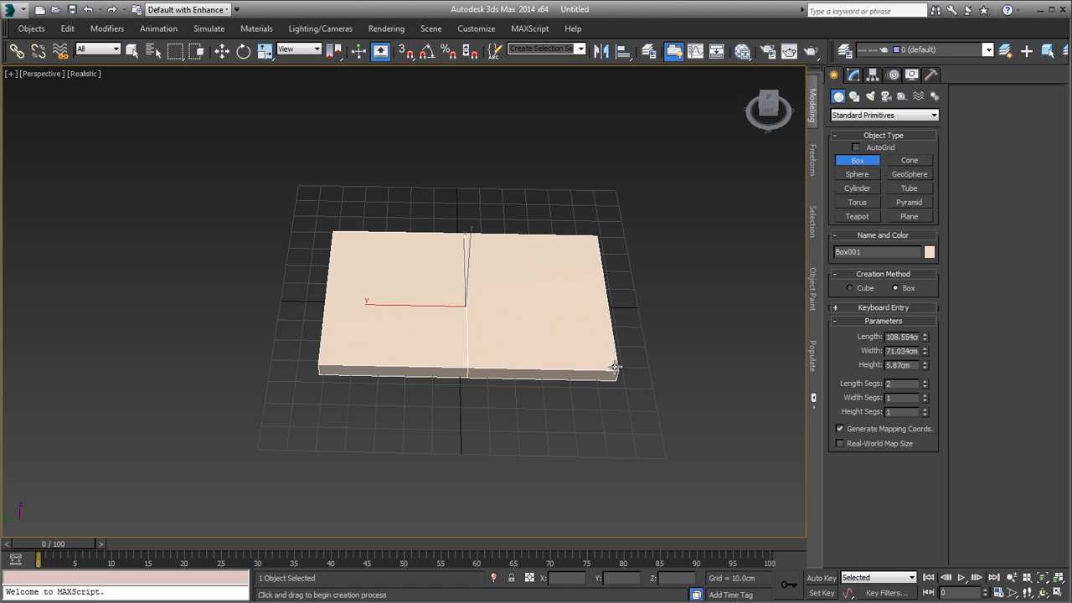
left_click(614, 370)
right_click(613, 369)
mouse_move(562, 345)
middle_mouse_down("alt")
mouse_move(546, 354)
mouse_move(562, 340)
middle_mouse_up("alt")
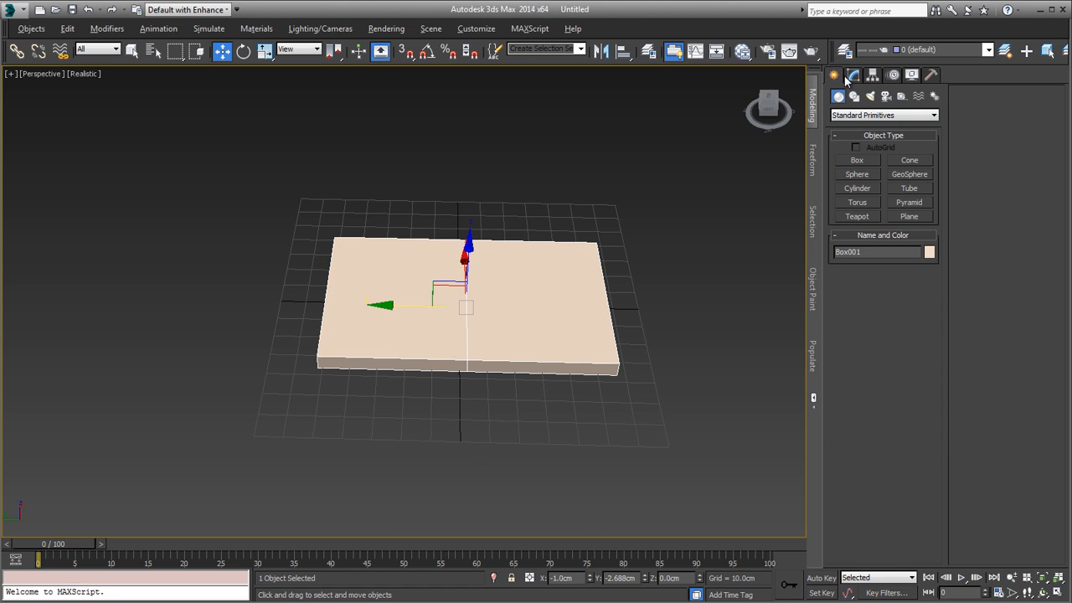
Step: Reduce the box's length segments to 1
left_click(850, 76)
left_click(925, 315)
middle_click_drag(703, 306, 586, 176, "alt")
Step: Set the display units to metric centimeters and keep the system unit scale at 1 unit = 1.0 centimeters
left_click(483, 31)
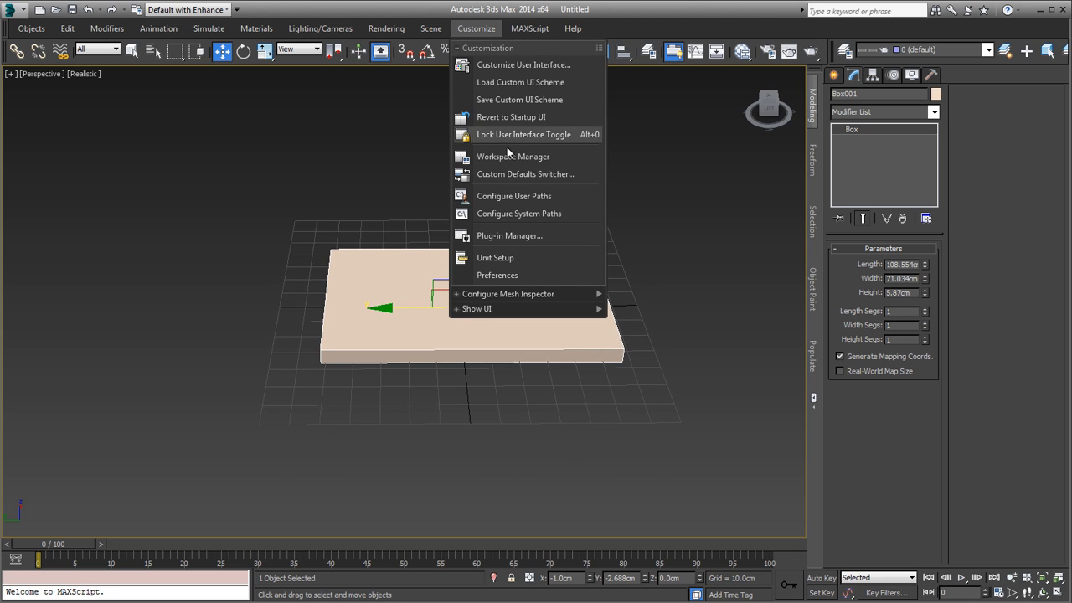
left_click(507, 258)
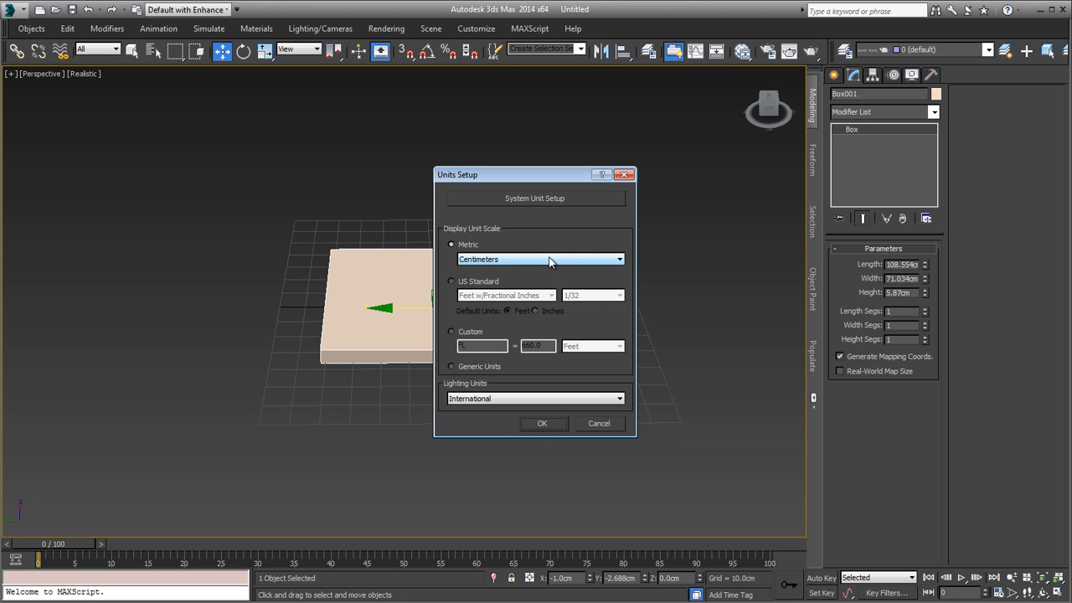
left_click(548, 260)
left_click(495, 279)
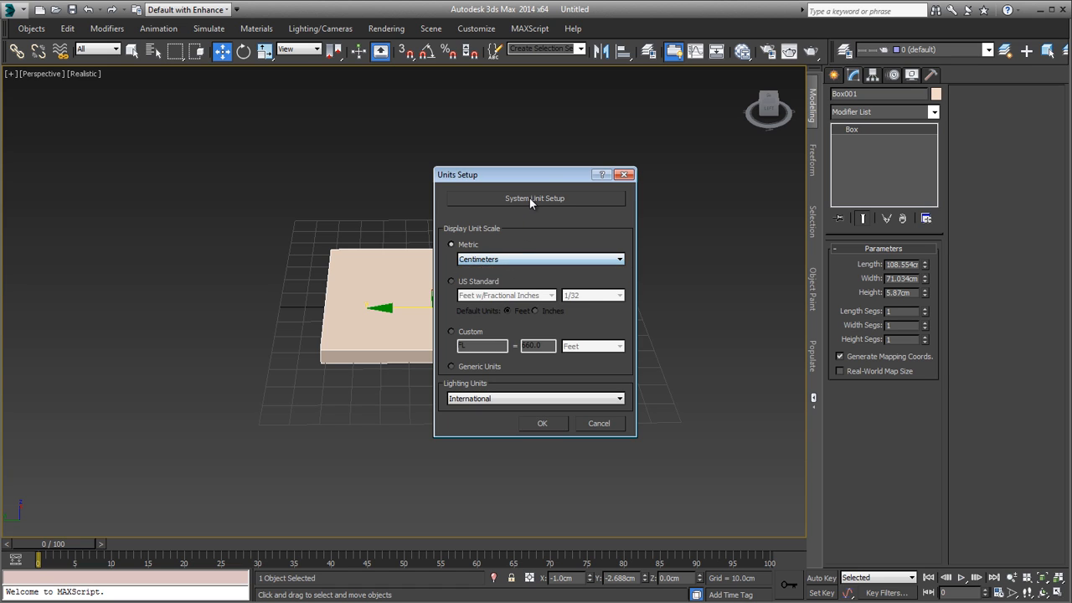
left_click(529, 197)
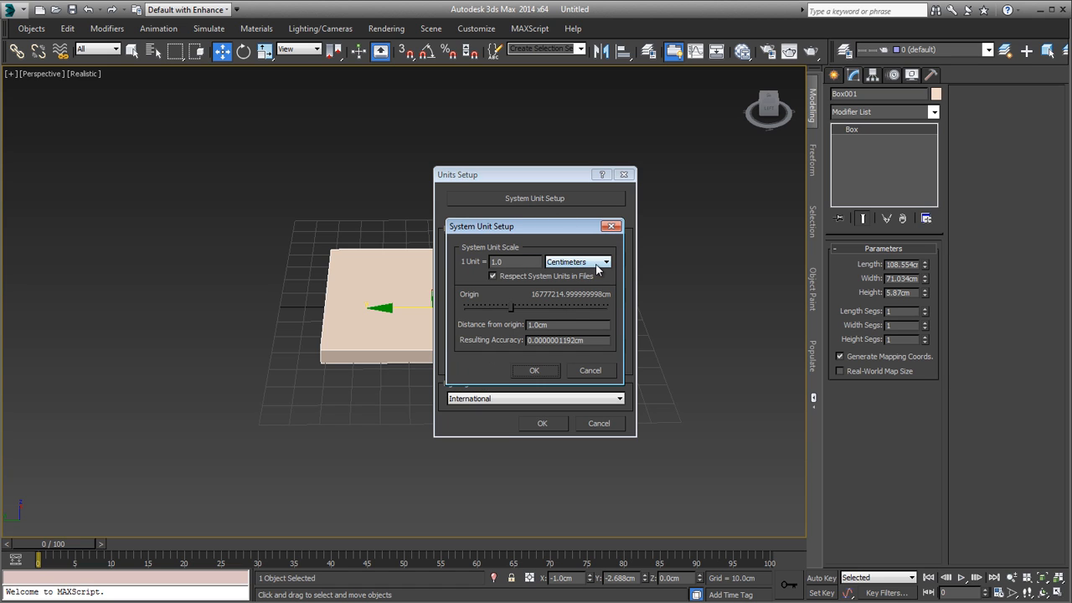
left_click(529, 370)
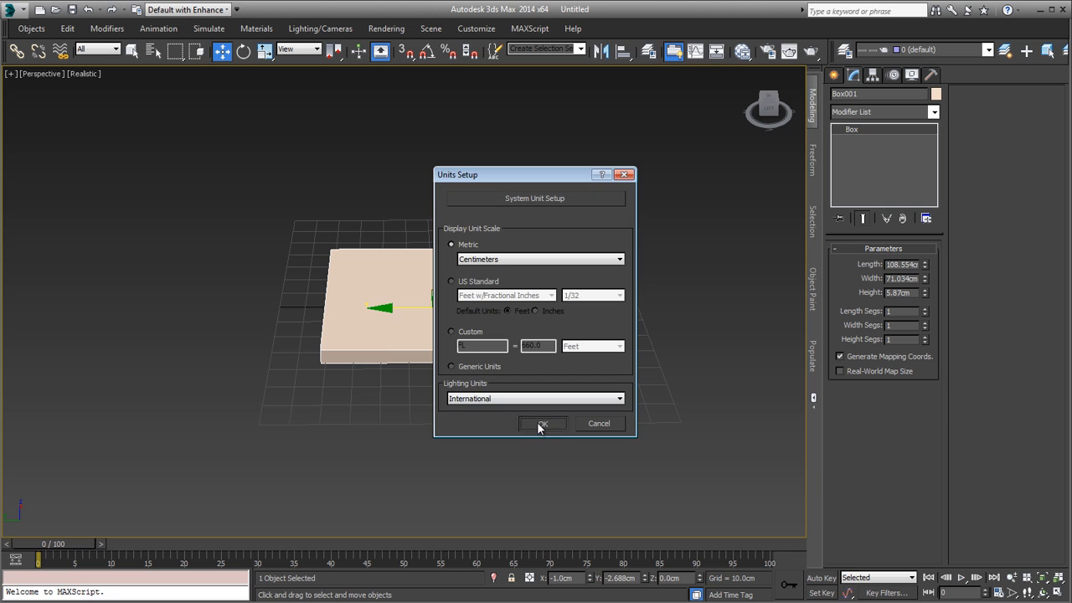
left_click(540, 423)
left_click(483, 30)
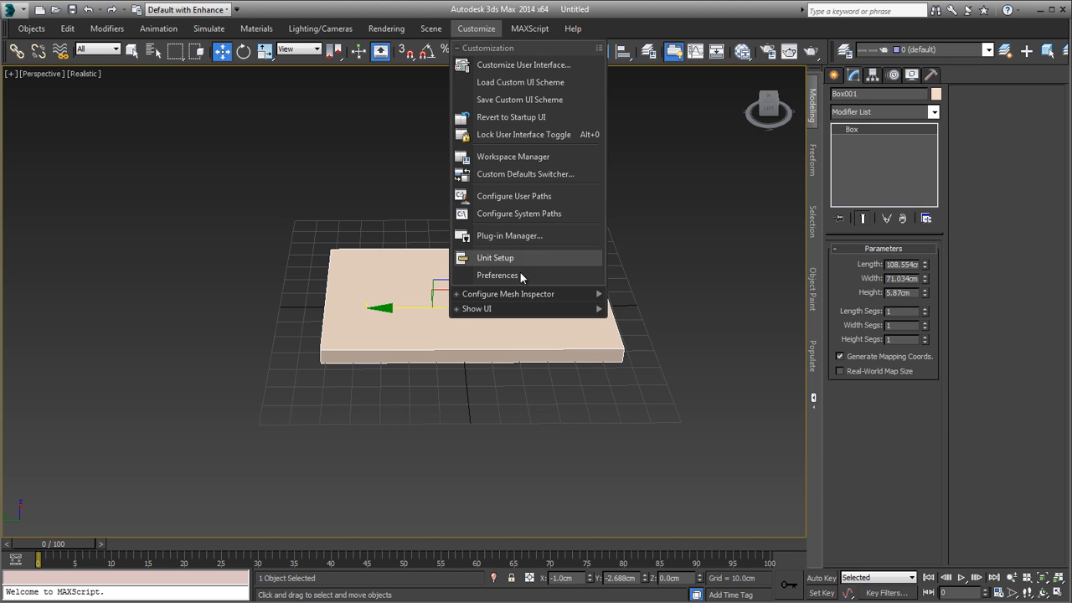
left_click(632, 258)
Step: Select the box again and check the open-magazine reference image 03White.JPG in Windows Photo Viewer
middle_click_drag(632, 258, 503, 365, "alt")
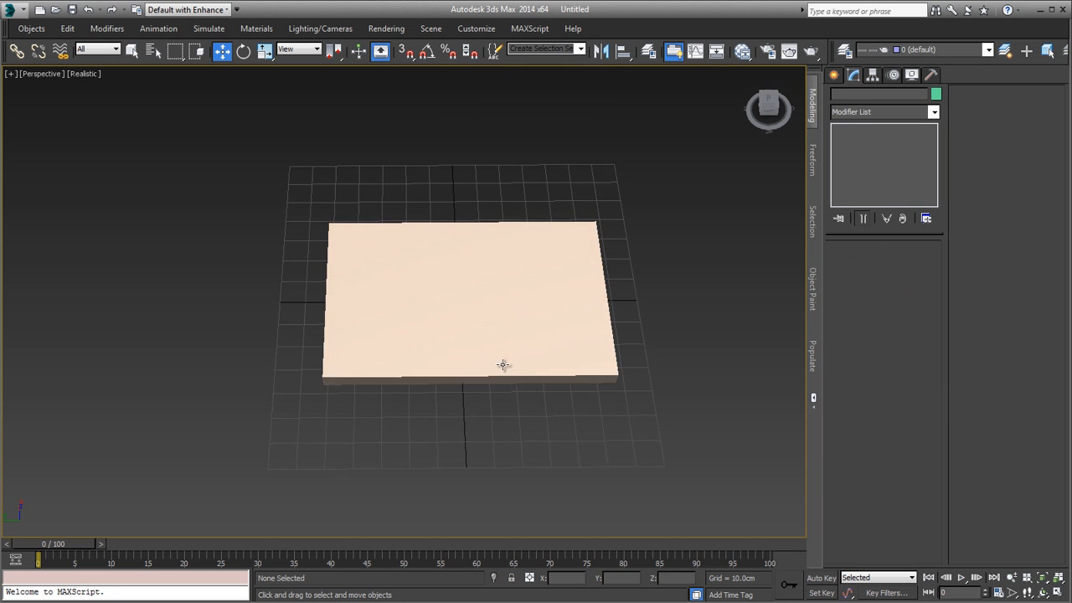
left_click(503, 310)
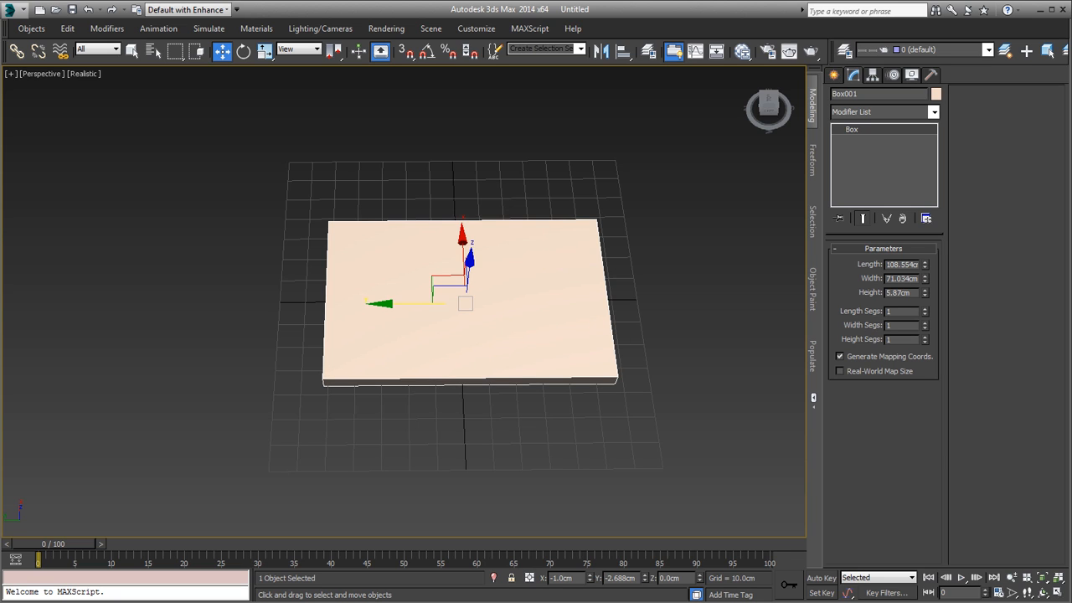
key("alt+Tab")
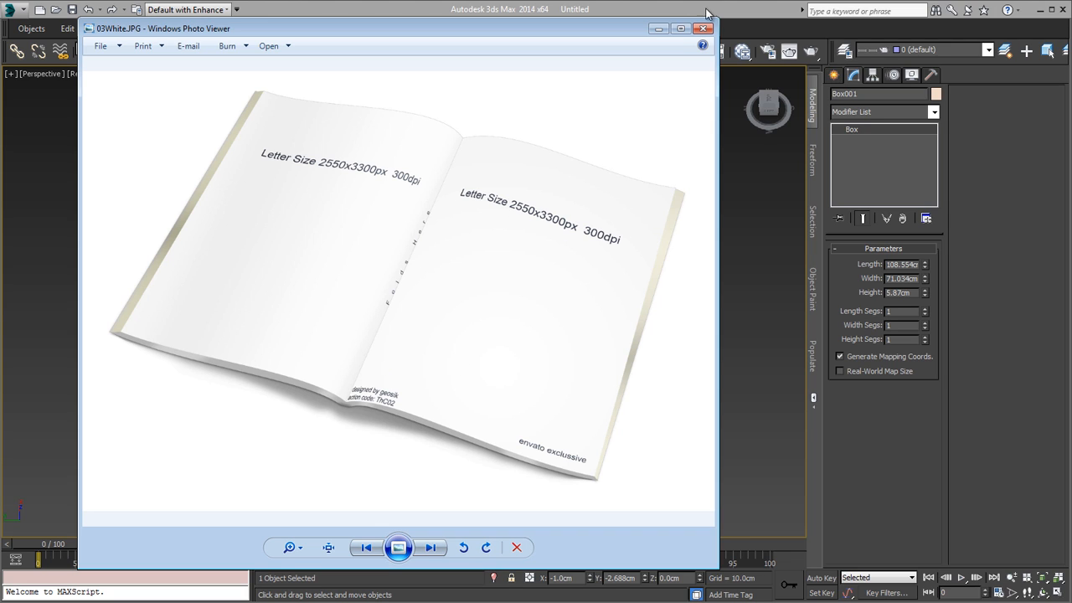
left_click(658, 29)
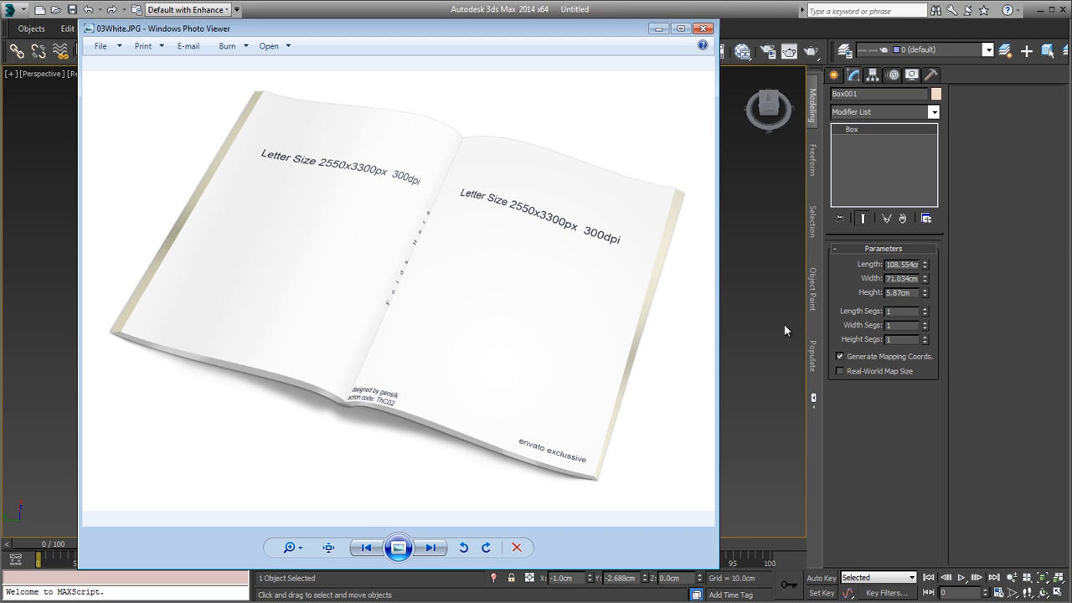
Step: Set the box's length to 42 cm and width to 29.7 cm, with 2 length segments
double_click(903, 264)
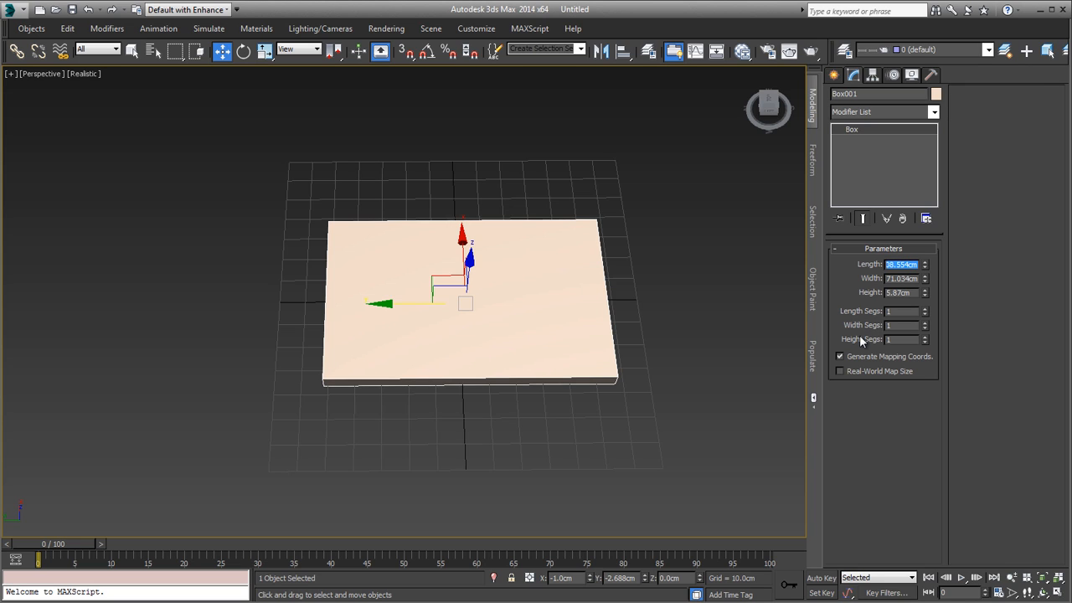
type("42")
key("Tab")
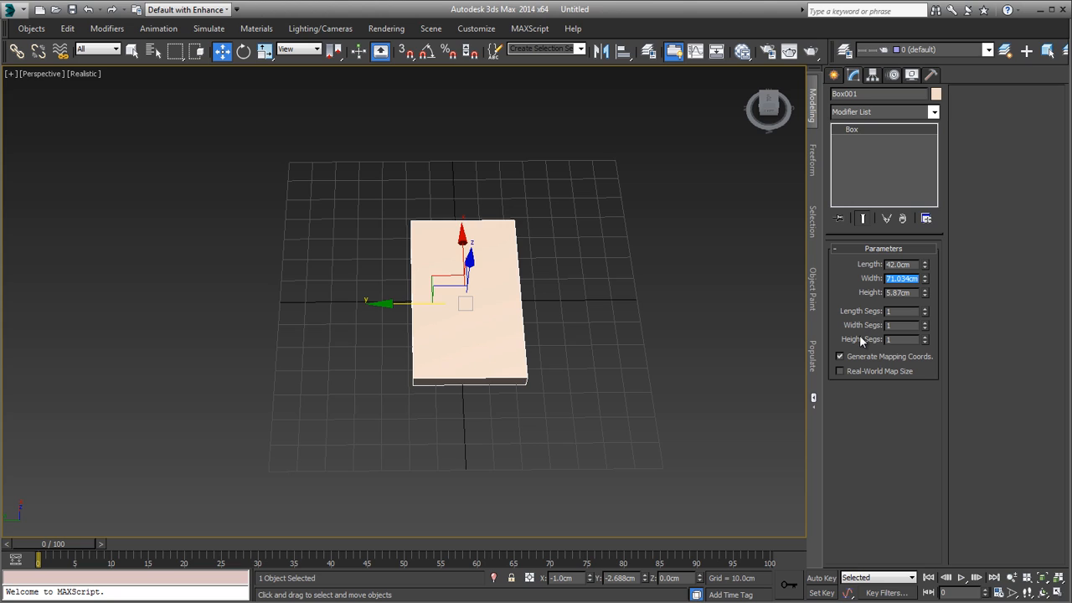
type("29.7")
key("Return")
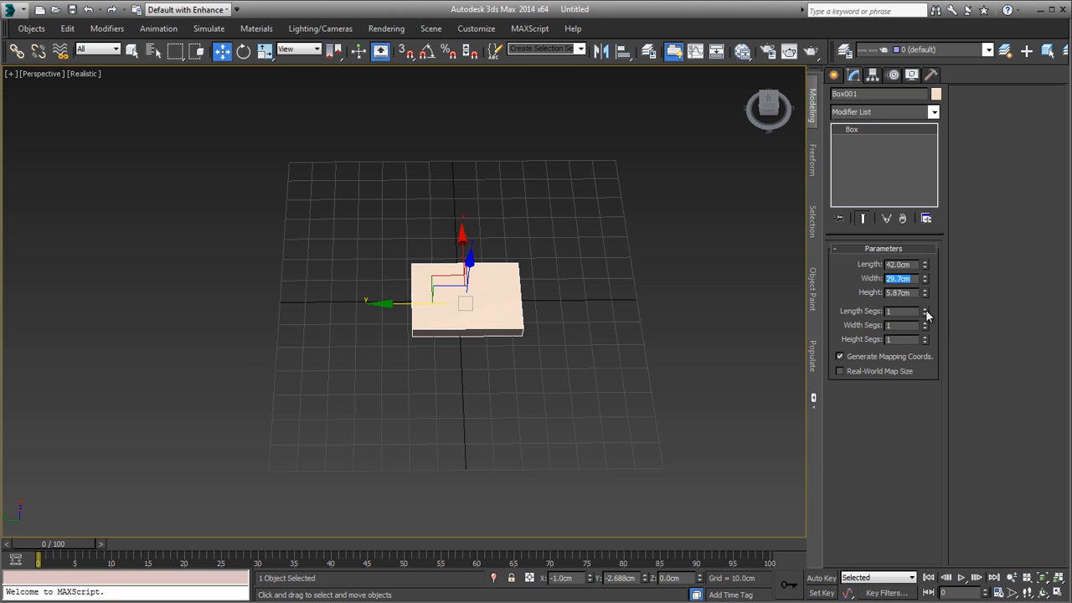
middle_click_drag(520, 313, 613, 349, "alt")
scroll(514, 328, "up", 5)
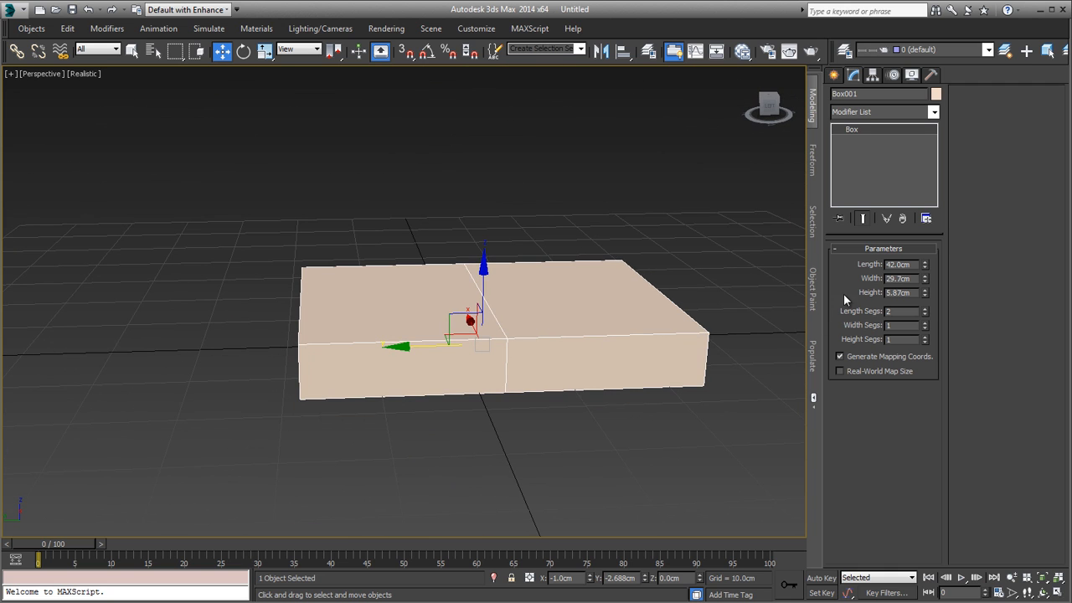
Step: Set the box's height to 1 cm
left_click_drag(925, 292, 924, 319)
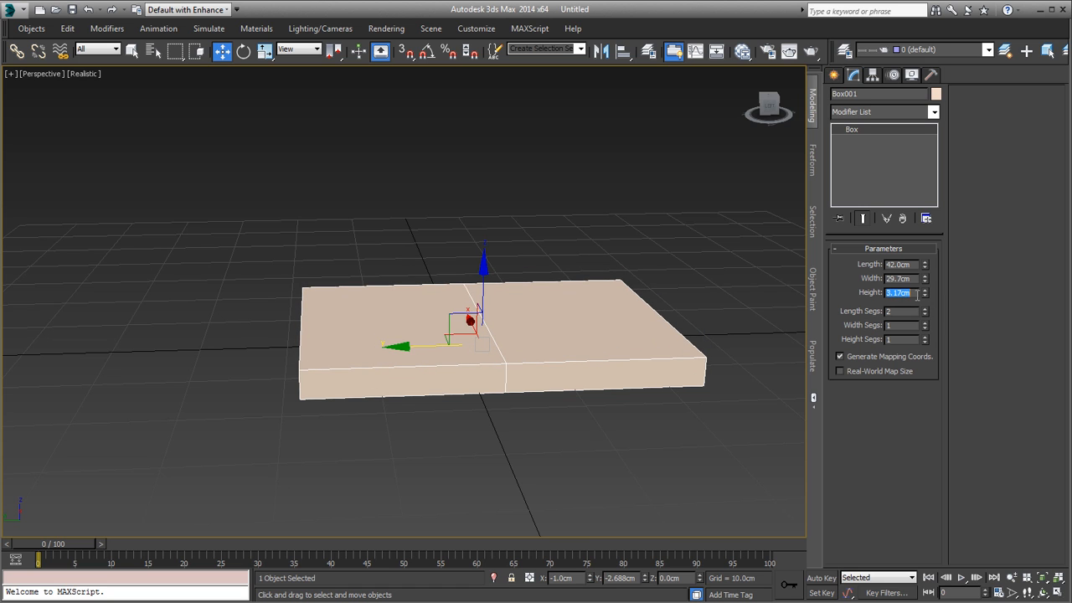
type("1")
key("Return")
middle_click_drag(529, 385, 452, 332, "alt")
scroll(465, 328, "up", 4)
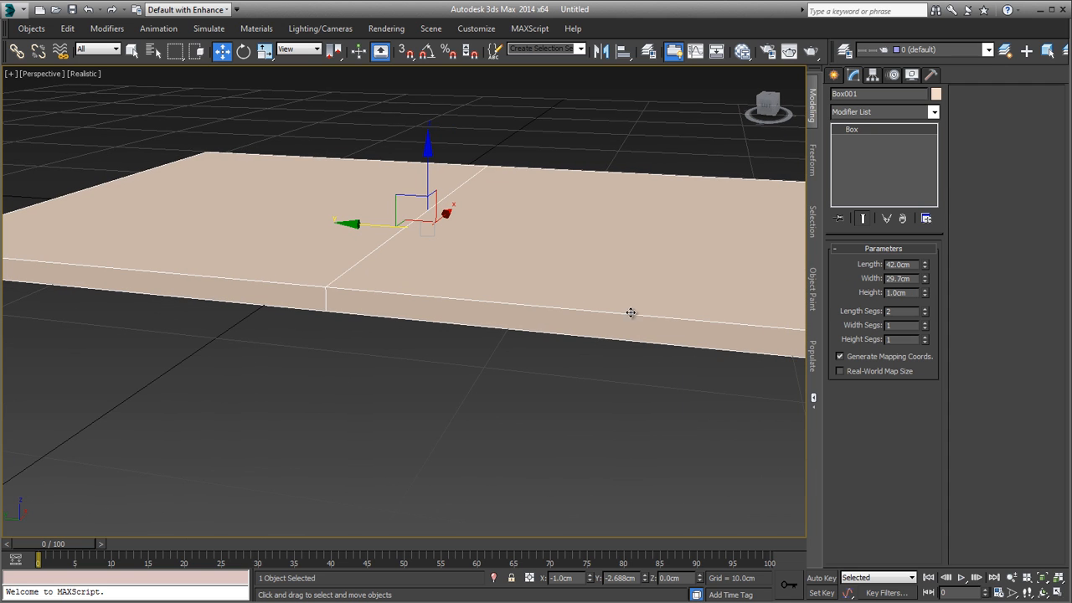
scroll(600, 327, "down", 2)
middle_click_drag(600, 328, 574, 335, "alt")
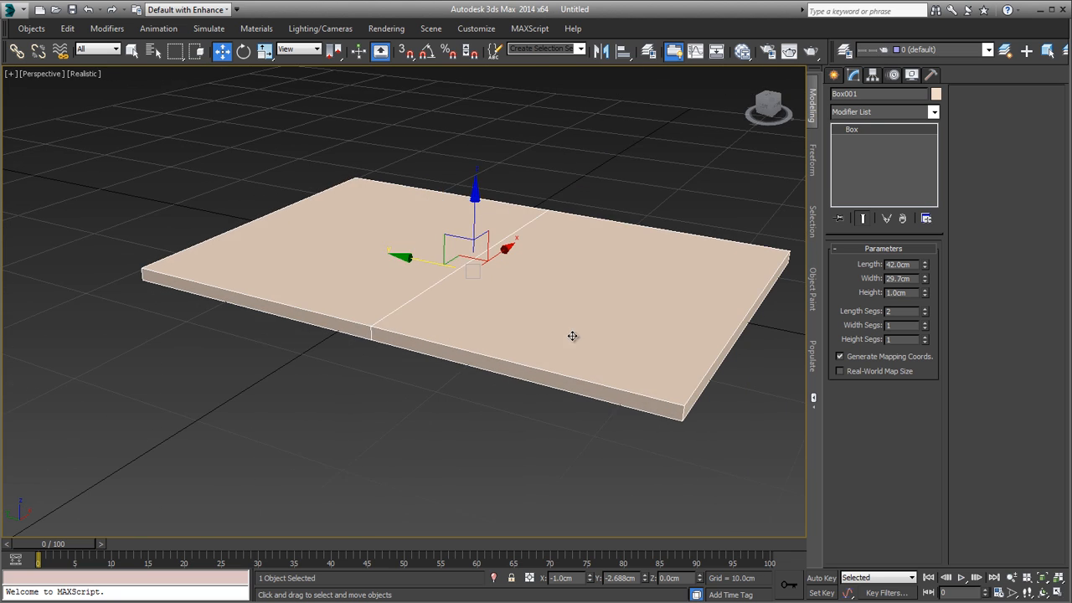
Step: Set the box's height to 0.5 cm and hide the viewport's home grid
double_click(906, 292)
type(".")
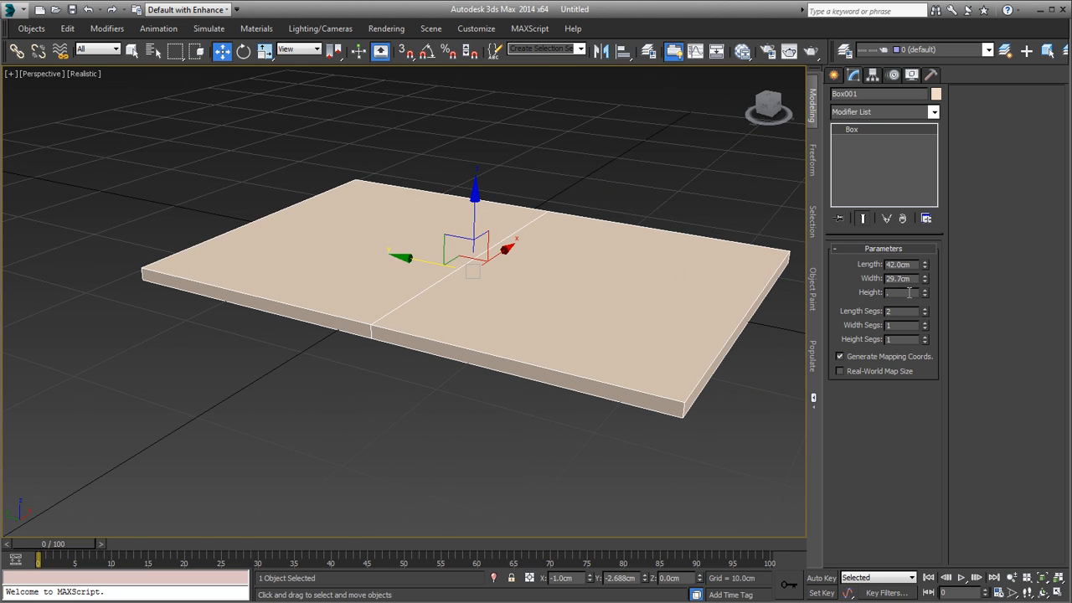
type("5")
key("Return")
middle_click_drag(415, 227, 435, 239, "alt")
scroll(394, 237, "down", 8)
key("g")
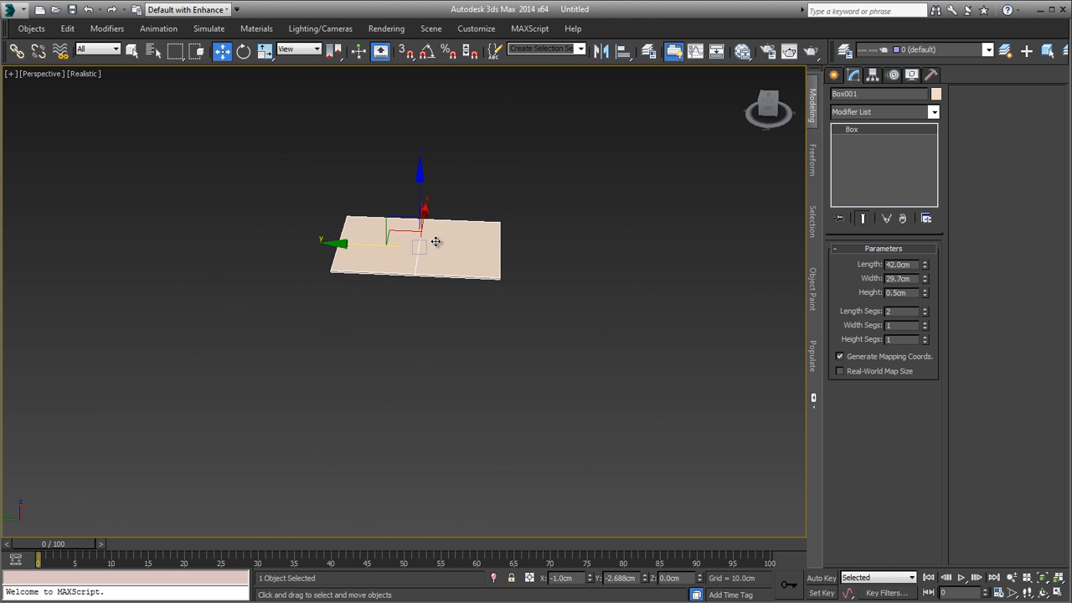
key("z")
Step: Turn on edged-faces display in the Perspective viewport and leave the box selected
middle_click_drag(478, 306, 513, 410, "alt")
scroll(339, 293, "down", 5)
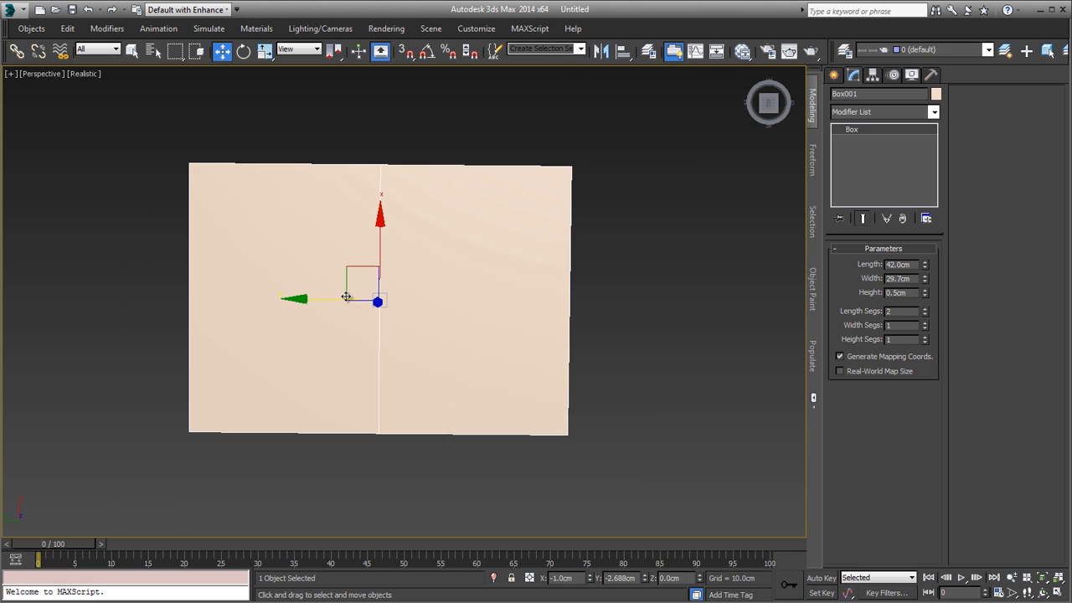
left_click(223, 170)
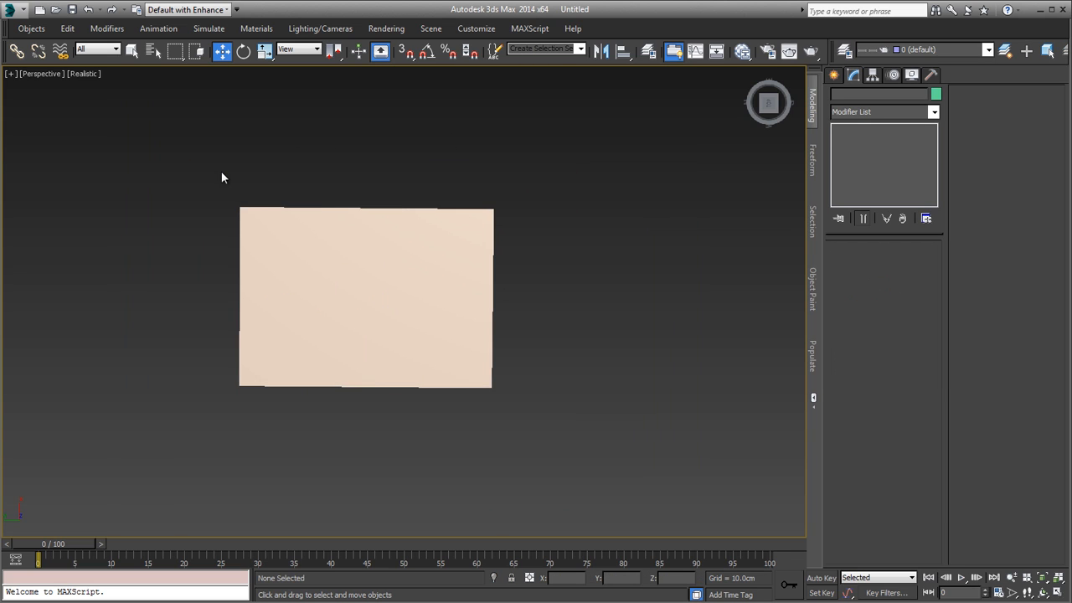
left_click(352, 280)
key("F4")
middle_click_drag(354, 277, 510, 204, "alt")
left_click(510, 204)
left_click(468, 290)
middle_click_drag(469, 292, 494, 253, "alt")
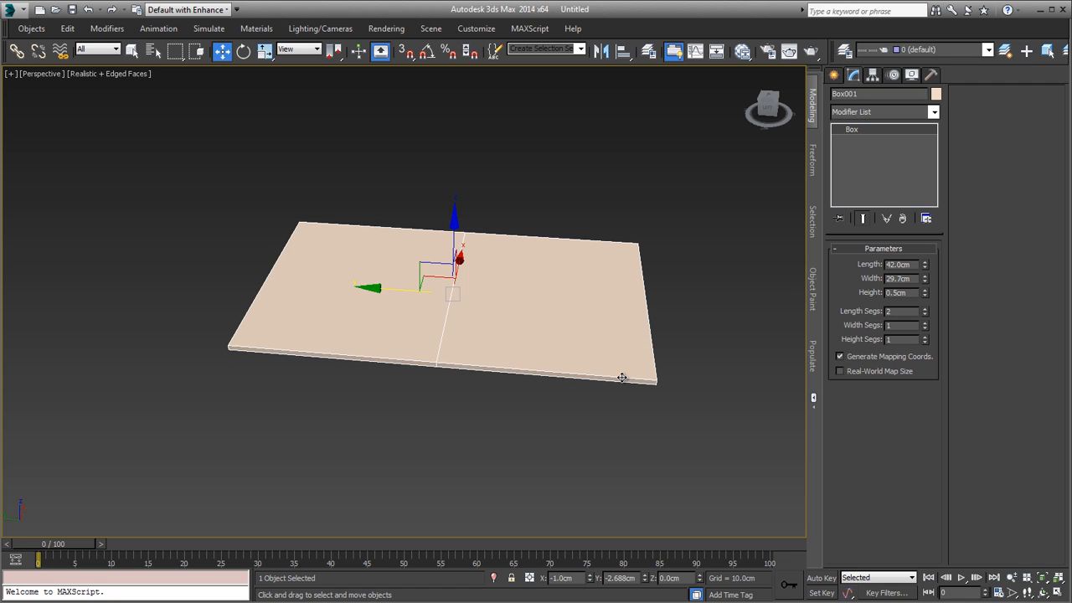
Step: Convert the thin two-segment box to an Editable Poly
scroll(565, 368, "up", 3)
middle_click_drag(565, 368, 560, 314, "alt")
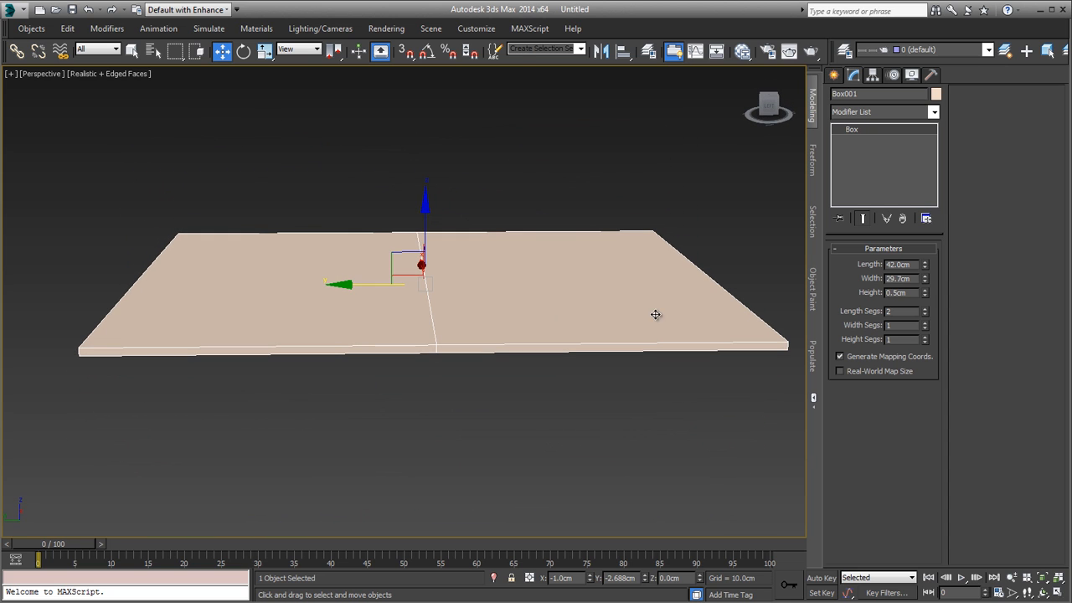
middle_click_drag(306, 206, 270, 208)
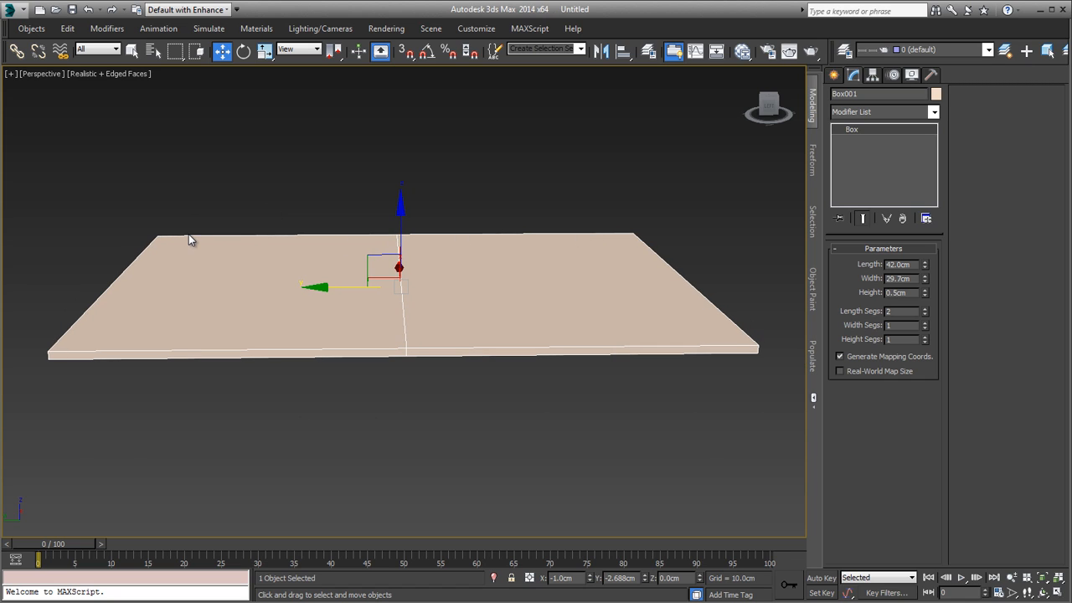
middle_click_drag(256, 294, 231, 305, "alt")
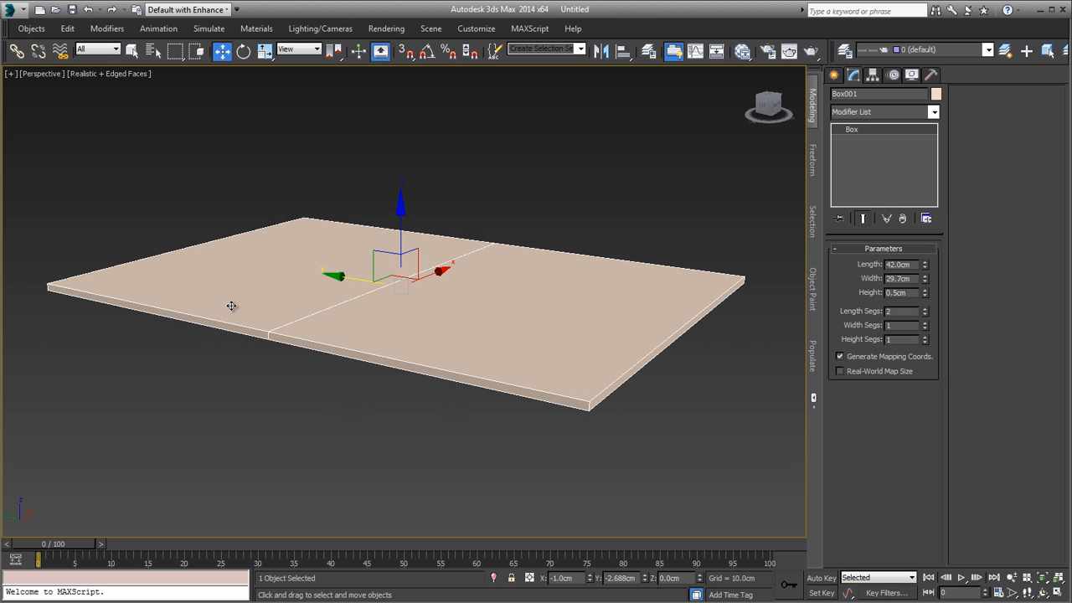
right_click(367, 309)
mouse_move(442, 429)
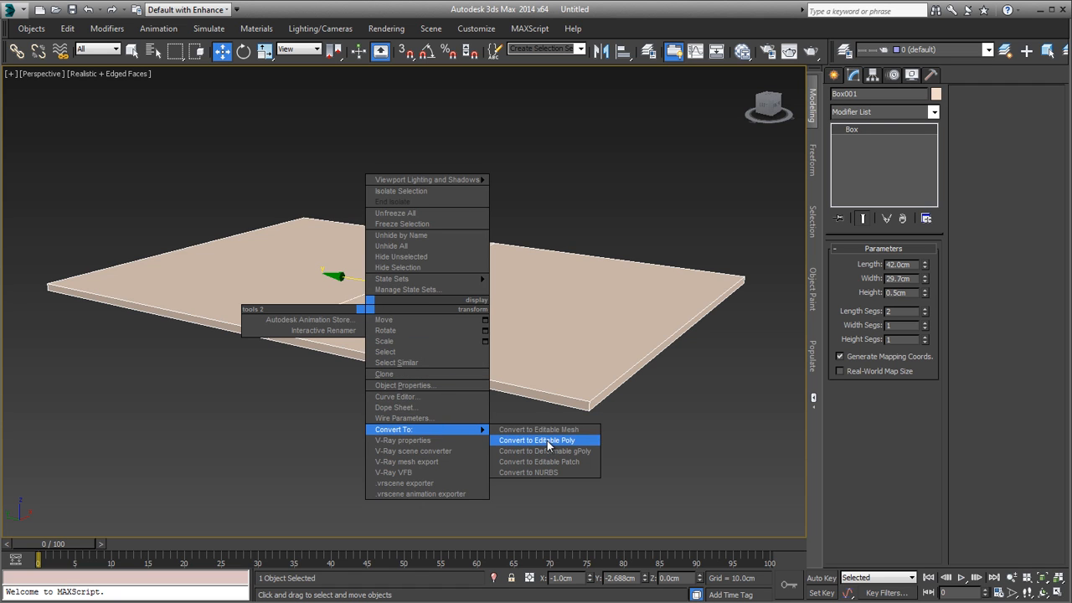
left_click(549, 443)
scroll(468, 341, "up", 3)
scroll(468, 341, "down", 2)
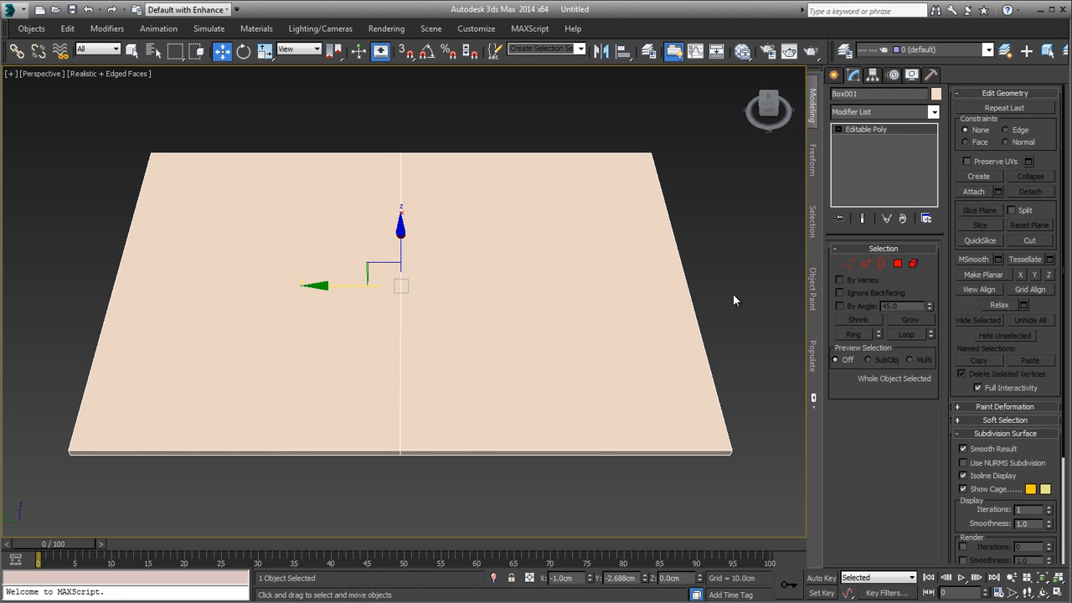
middle_click_drag(732, 298, 710, 265, "alt")
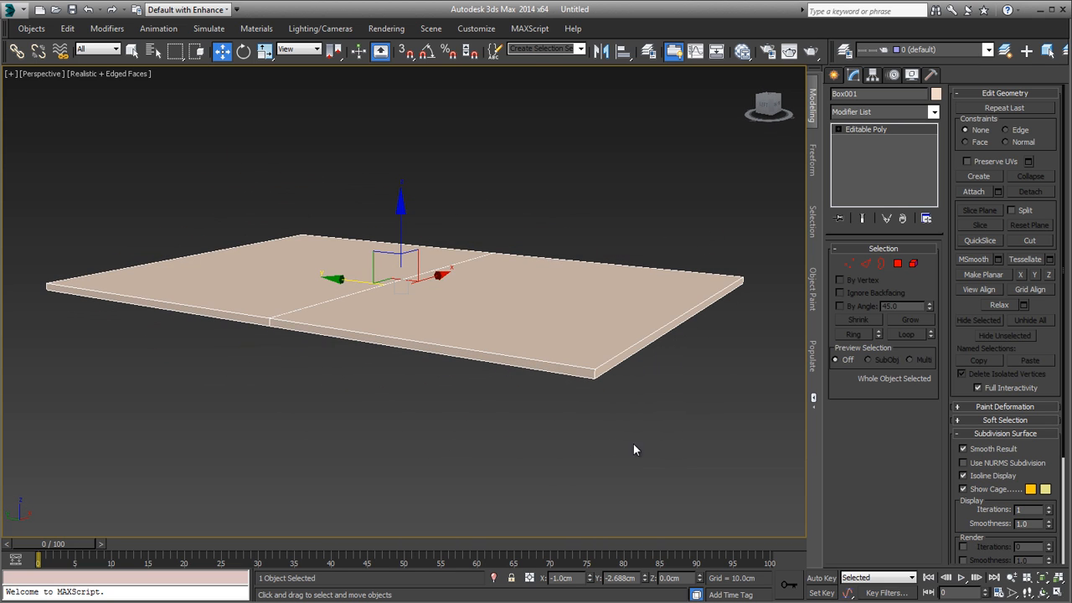
Step: Compare the slab's shape with the open magazine in the 03White.JPG reference image
scroll(553, 293, "down", 3)
middle_click_drag(555, 306, 577, 320, "alt")
scroll(592, 335, "up", 2)
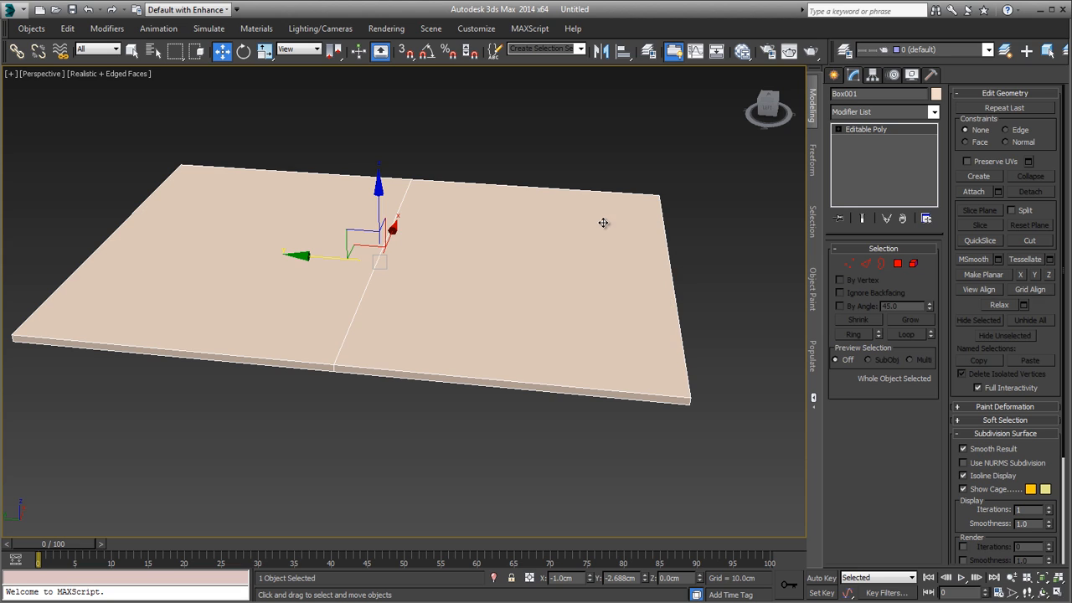
key("alt+Tab")
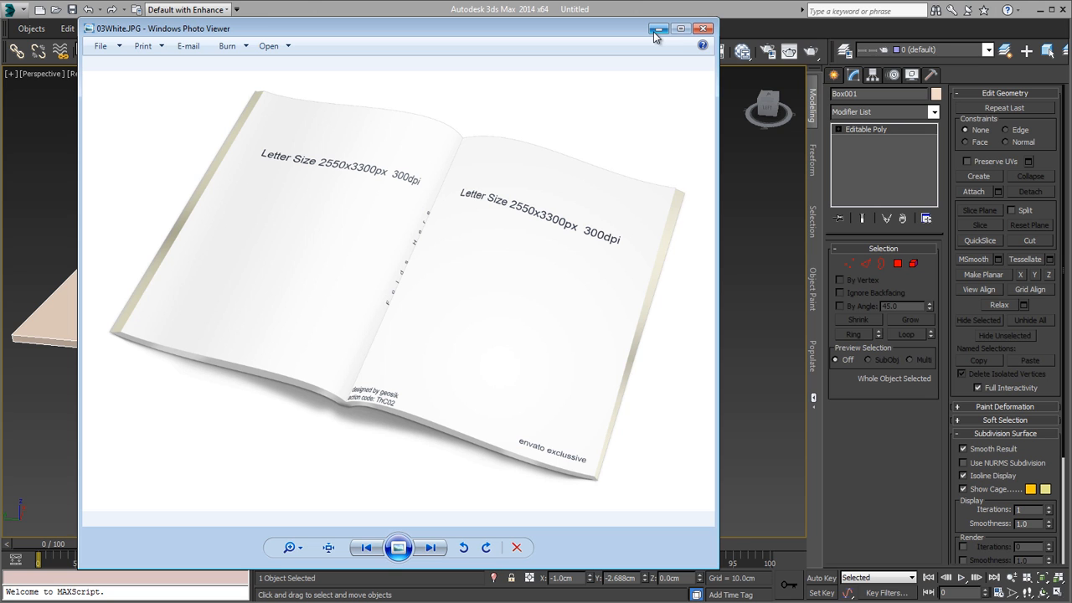
key("alt+Tab")
Step: Scale the bottom edges at the slab's two short ends to 105% along Y in the Top view
mouse_move(569, 387)
middle_mouse_down("alt")
mouse_move(527, 411)
mouse_move(587, 381)
mouse_move(574, 386)
mouse_move(590, 391)
middle_mouse_up("alt")
middle_click_drag(299, 379, 397, 368, "alt")
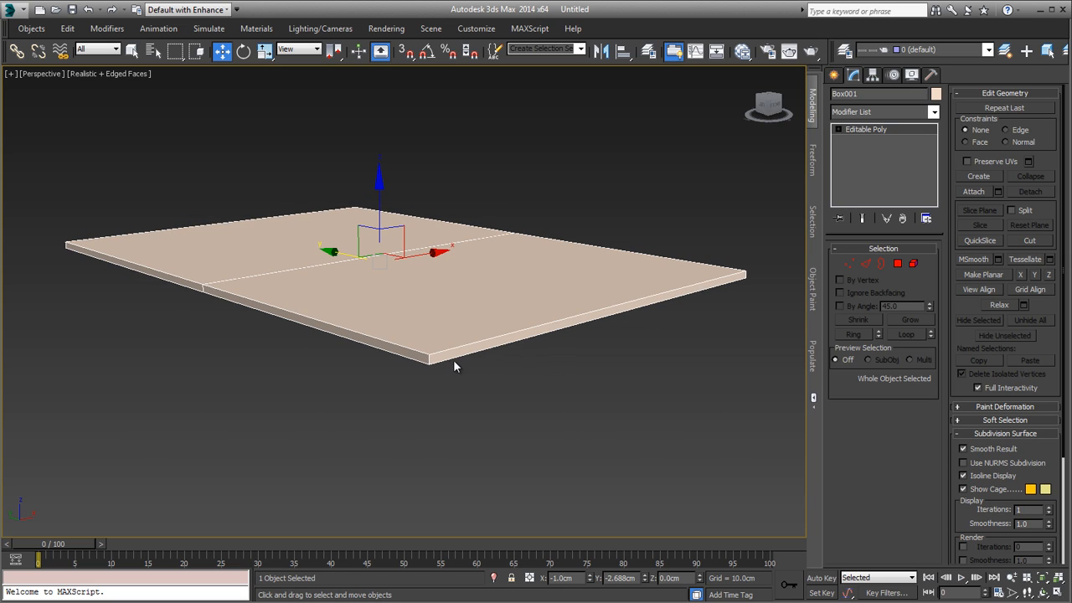
key("2")
left_click(500, 344)
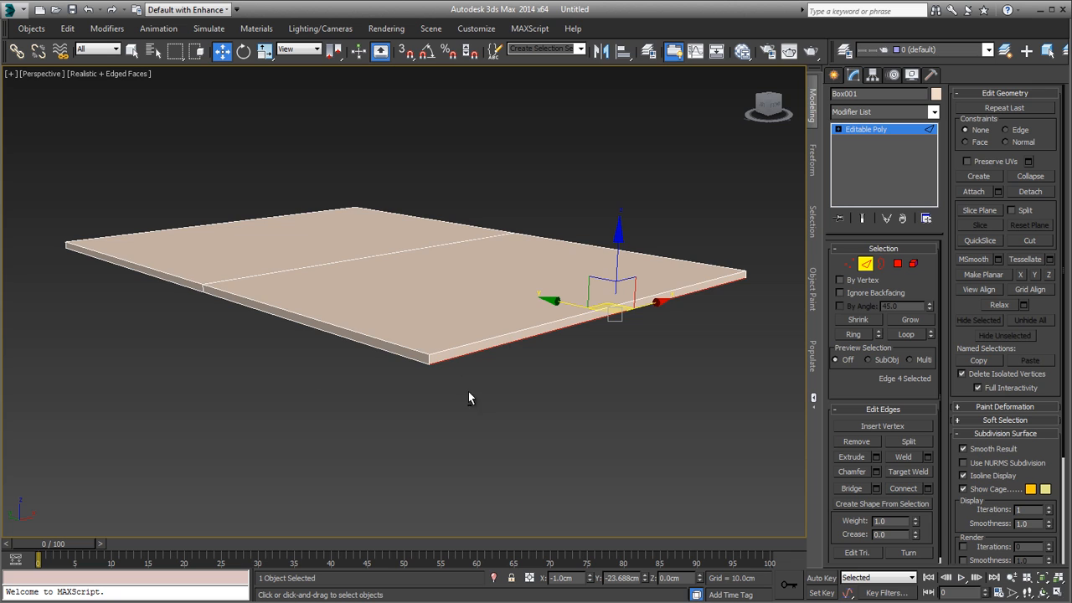
middle_click_drag(468, 398, 427, 351, "alt")
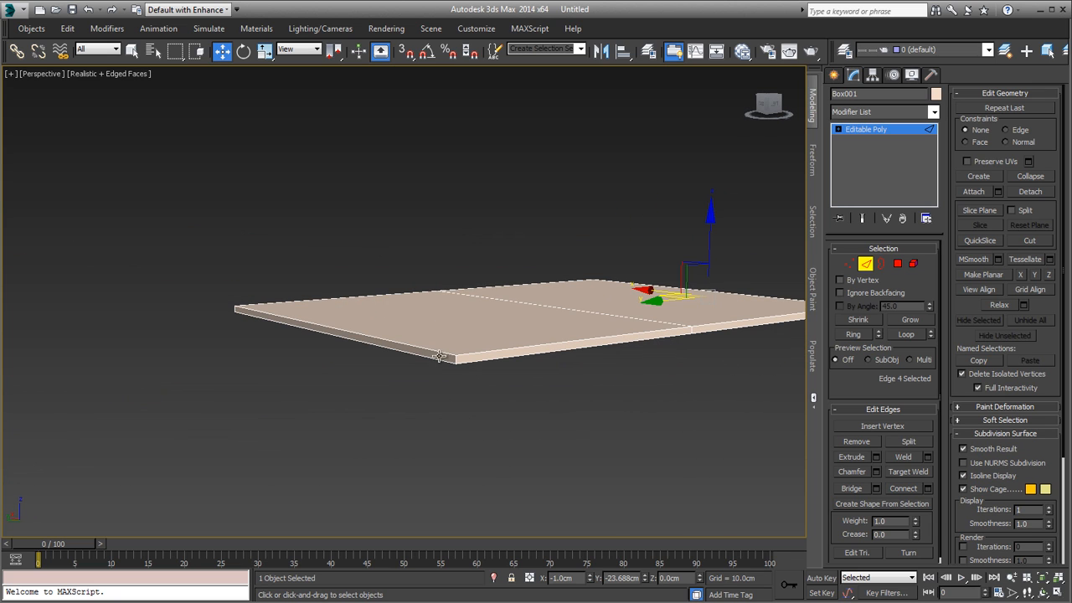
left_click(439, 357)
middle_click_drag(676, 358, 497, 397, "alt")
left_click(676, 366, "ctrl")
key("t")
key("z")
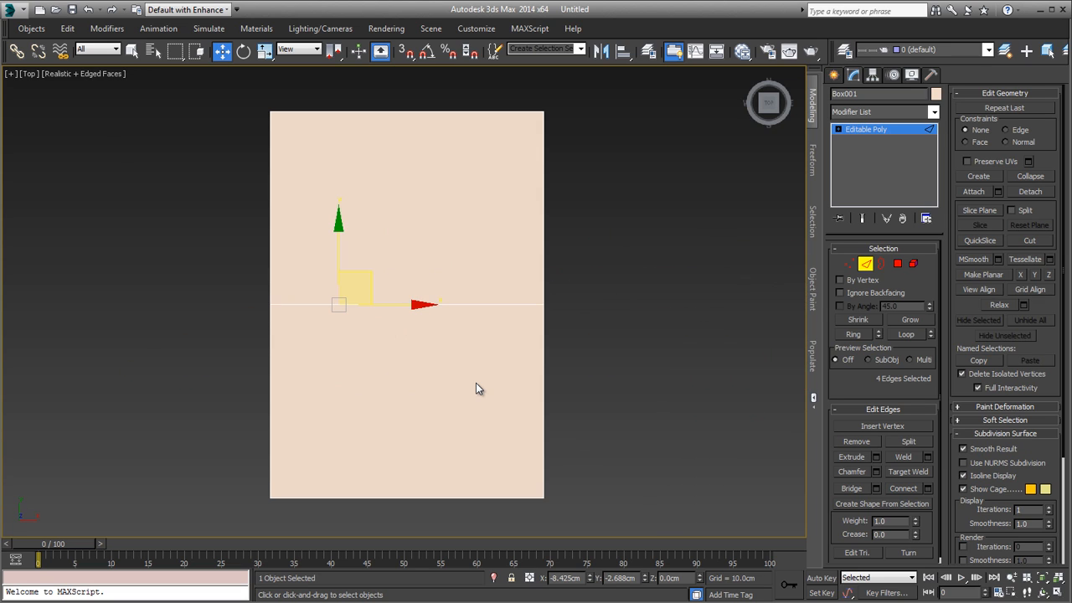
key("r")
left_click_drag(339, 219, 344, 216)
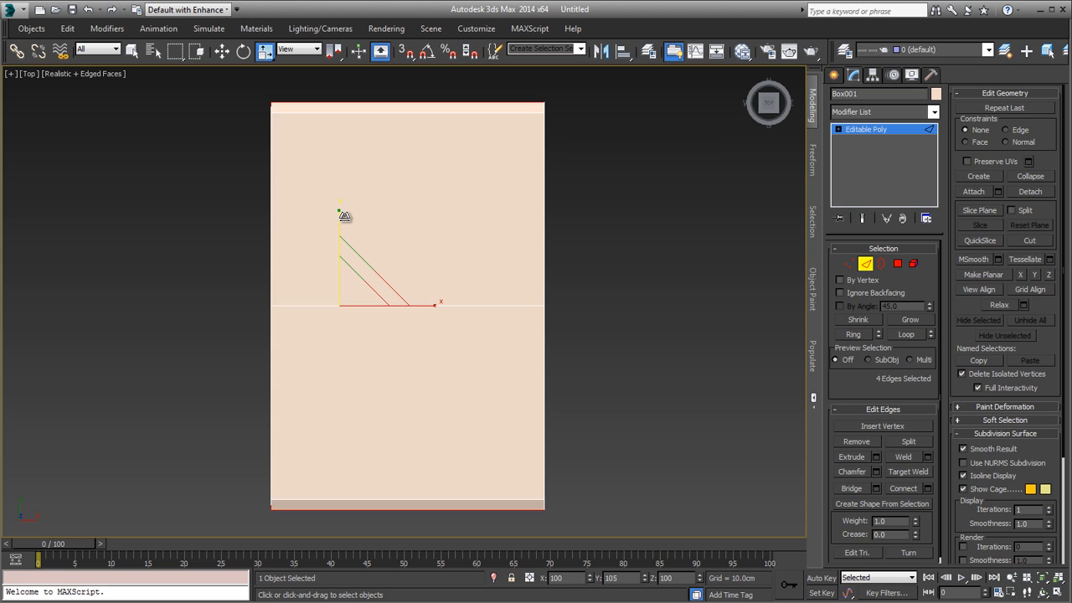
Step: Compare the slab's slanted ends with the 03White.JPG reference image and leave edge editing
key("p")
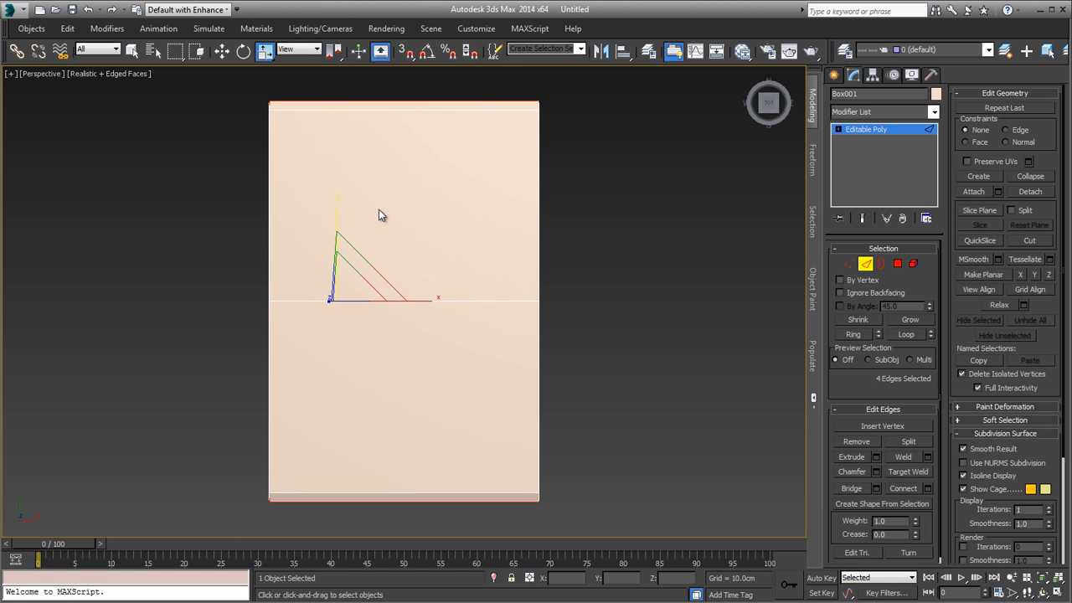
middle_click_drag(378, 215, 439, 293, "alt")
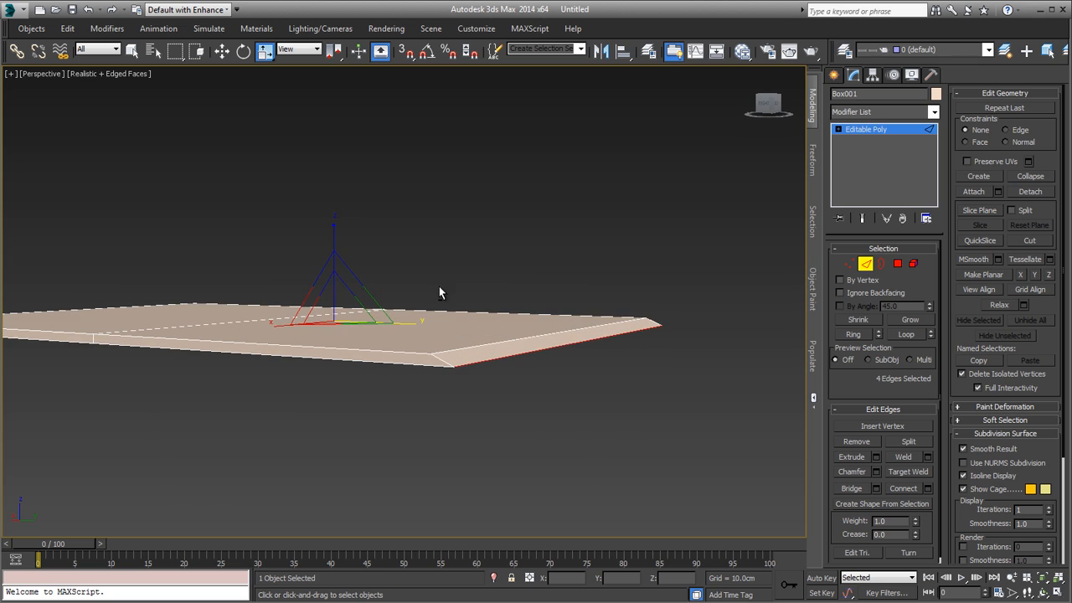
middle_click_drag(601, 329, 661, 351, "alt")
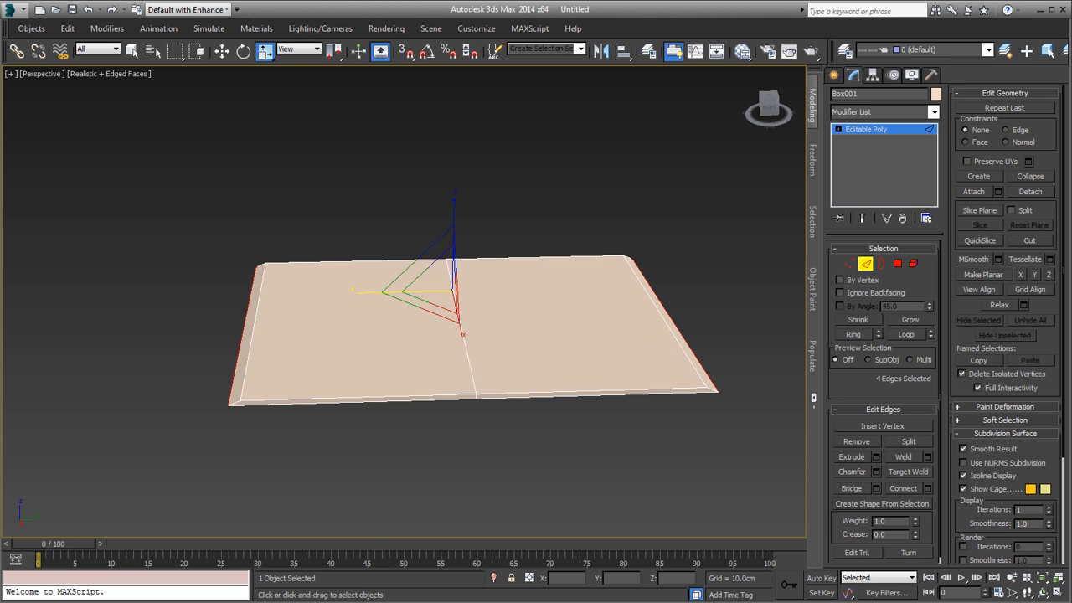
key("alt+Tab")
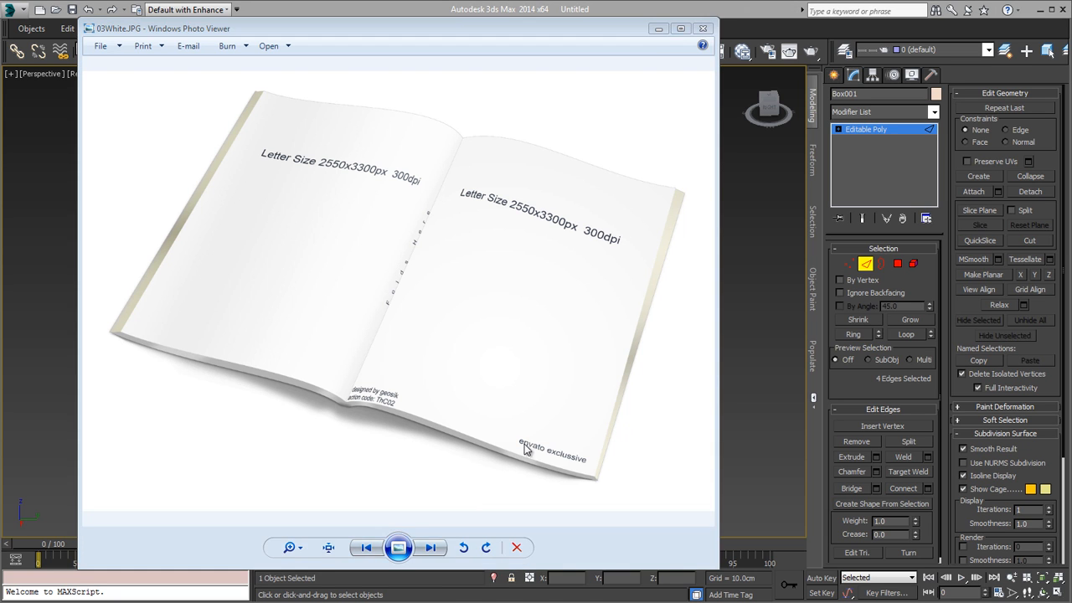
key("alt+Tab")
middle_click_drag(550, 387, 615, 335, "alt")
left_click(867, 264)
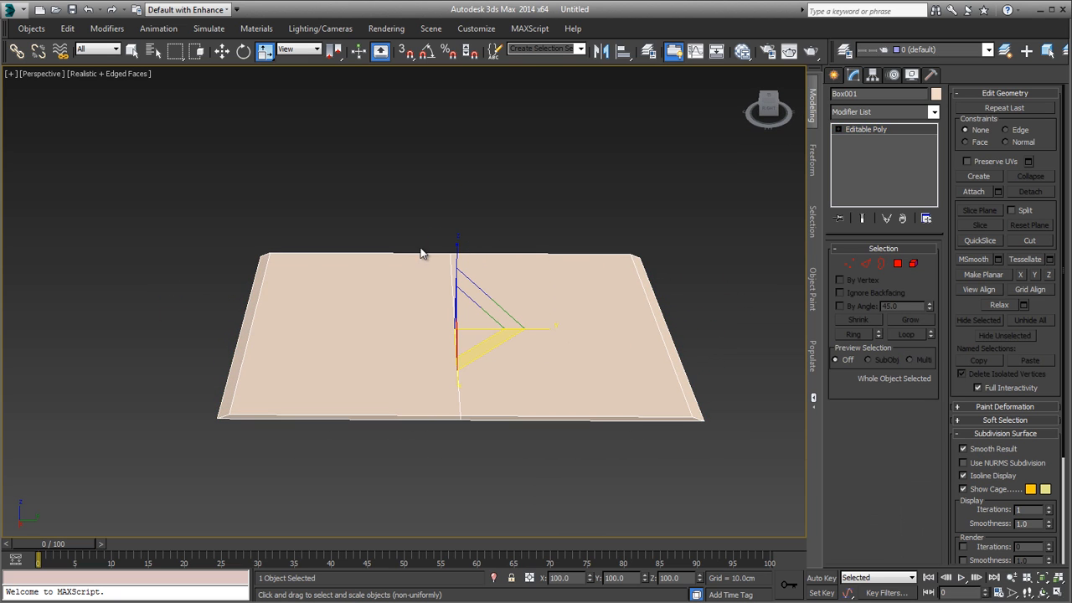
Step: Show the Perspective viewport's home grid and examine the slab's surface and slanted ends from several angles
mouse_move(473, 278)
middle_mouse_down("alt")
mouse_move(418, 418)
mouse_move(438, 200)
mouse_move(447, 290)
mouse_move(478, 280)
middle_mouse_up("alt")
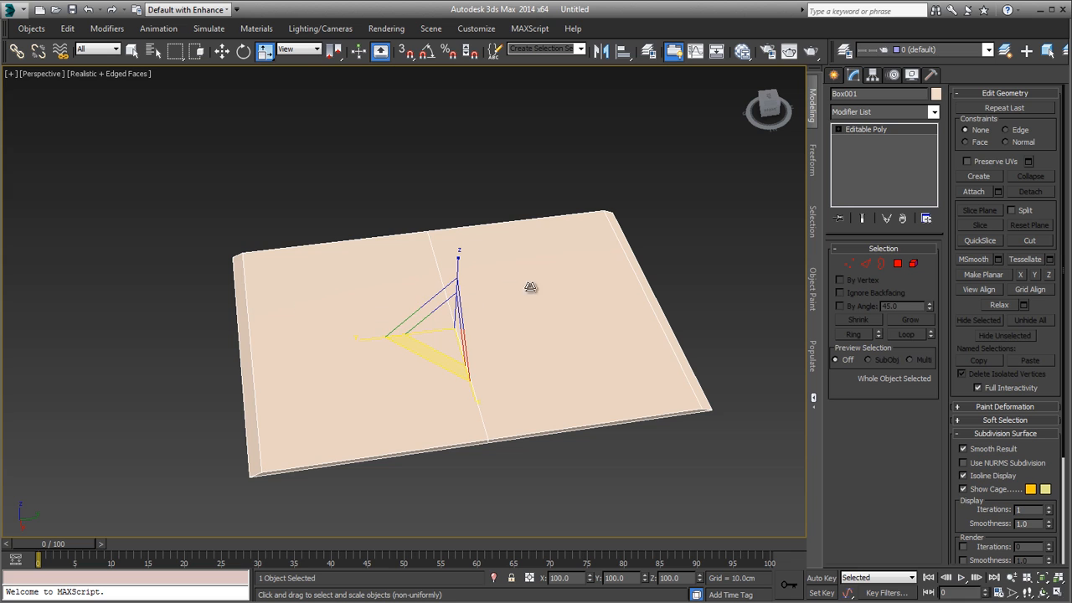
middle_click_drag(702, 406, 678, 441, "alt")
scroll(667, 436, "up", 3)
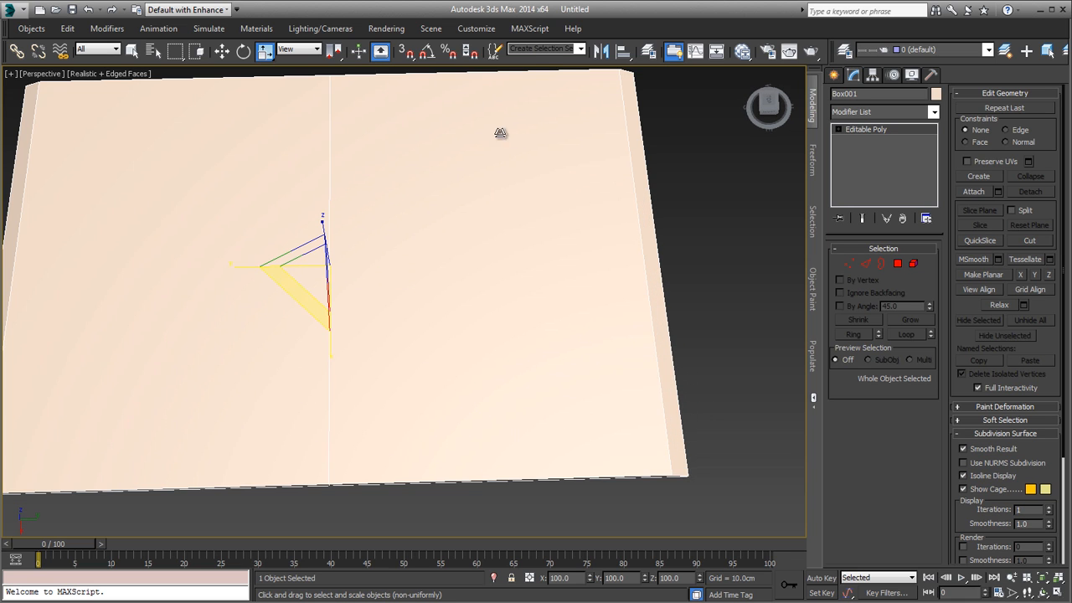
scroll(500, 134, "down", 3)
middle_click_drag(503, 194, 546, 319, "alt")
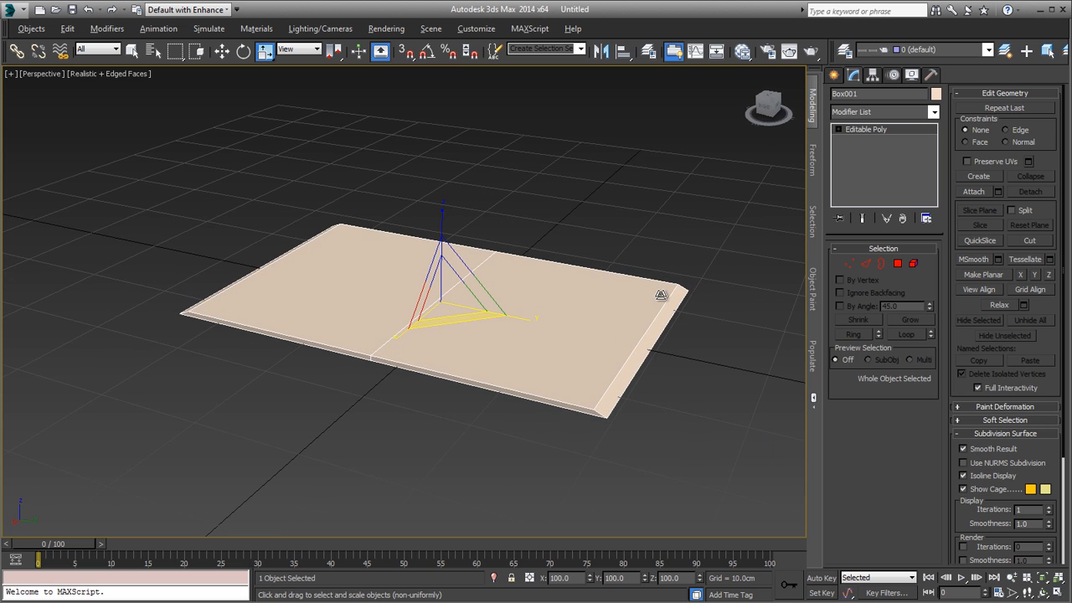
middle_click_drag(427, 372, 476, 465, "alt")
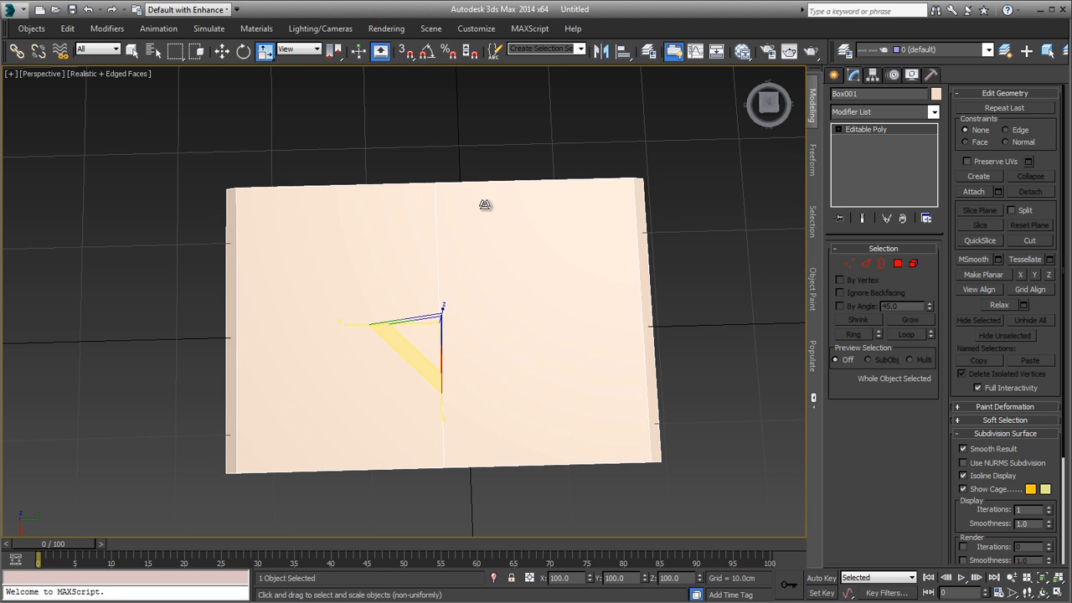
middle_click_drag(678, 386, 638, 315, "alt")
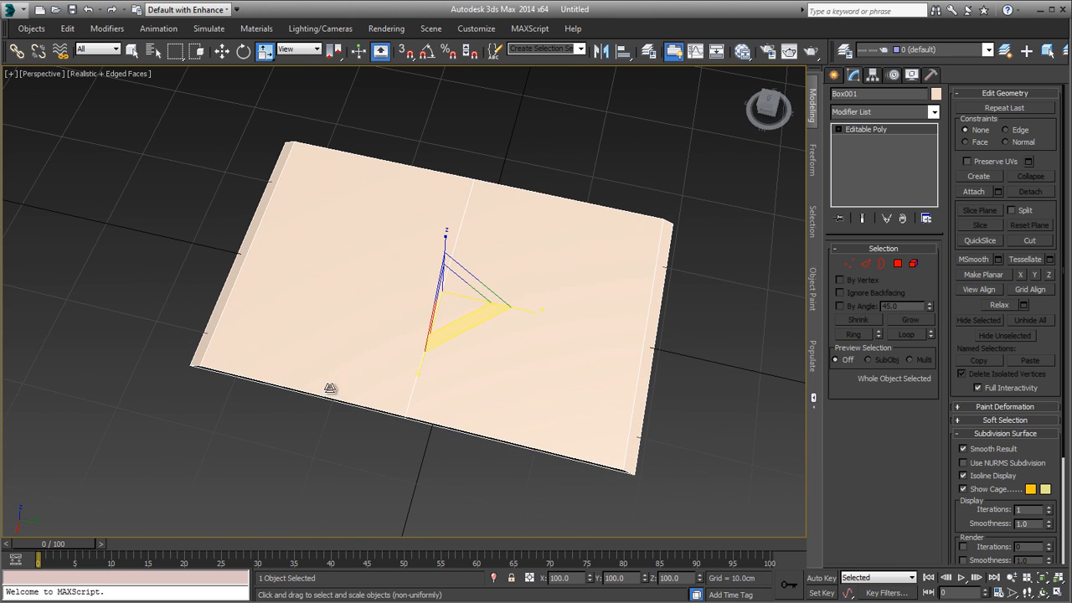
Step: Apply a UVW Map modifier to the whole slab
left_click(865, 115)
key("u")
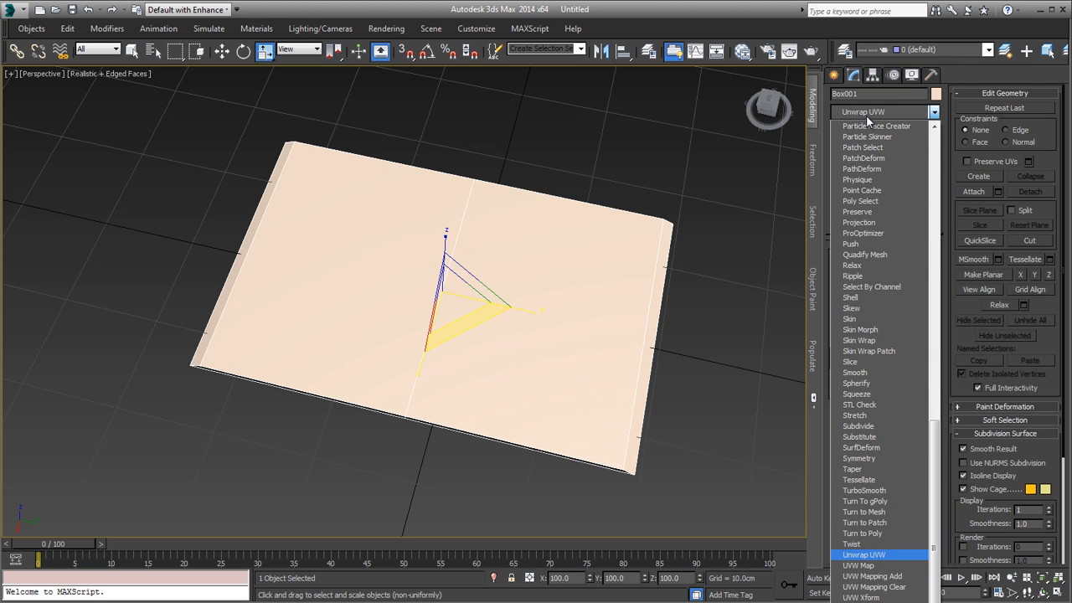
key("Down")
key("Return")
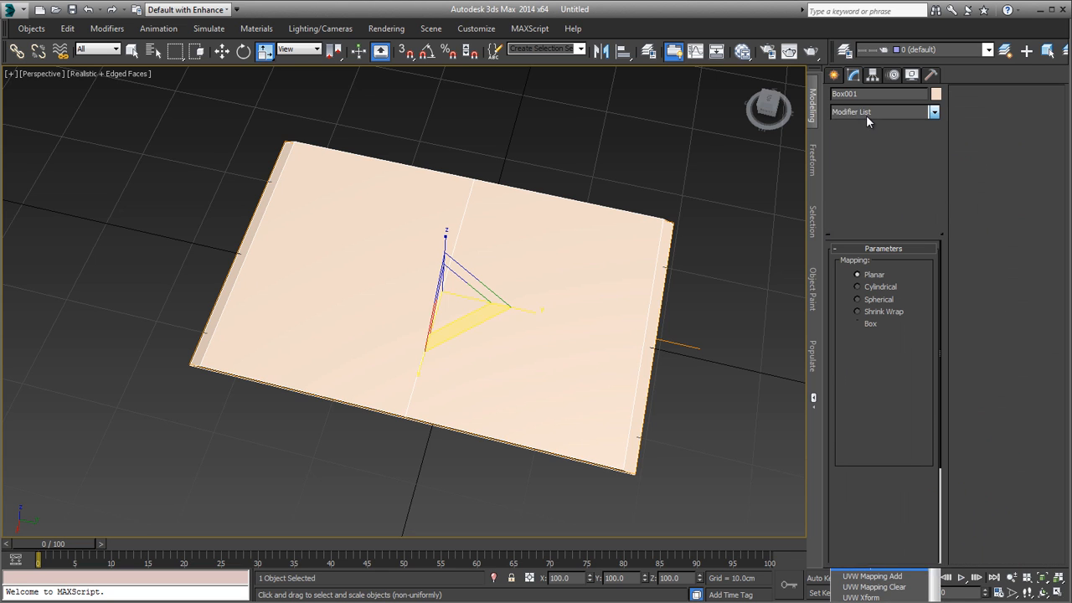
Step: Show the slab in wireframe and set the planar UVW mapping's length and width to 50 cm
mouse_move(624, 303)
middle_mouse_down("alt")
mouse_move(622, 240)
mouse_move(612, 295)
middle_mouse_up("alt")
key("F3")
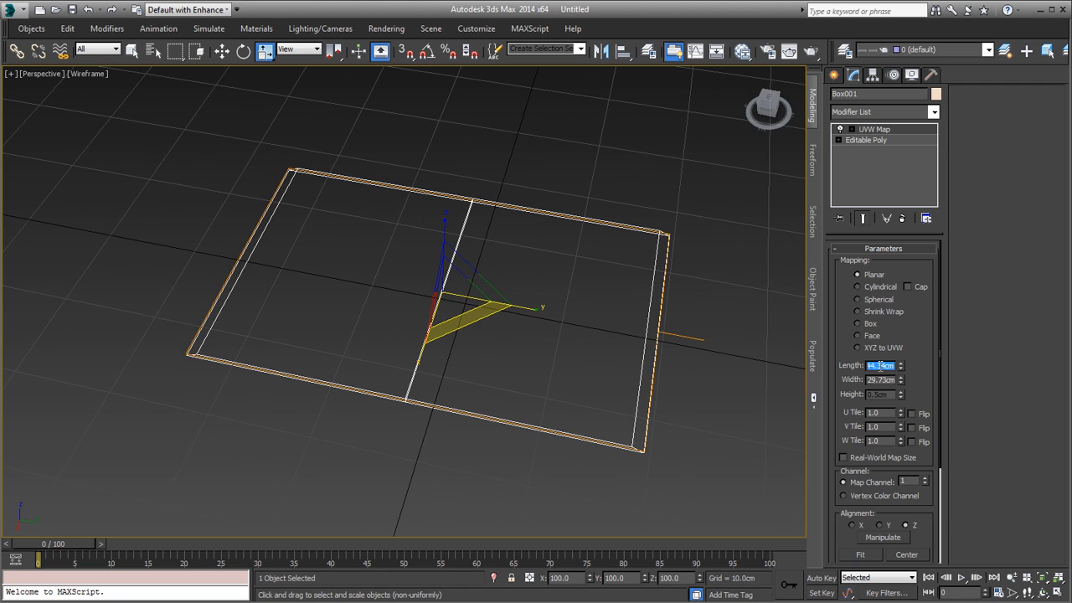
type("50")
key("Tab")
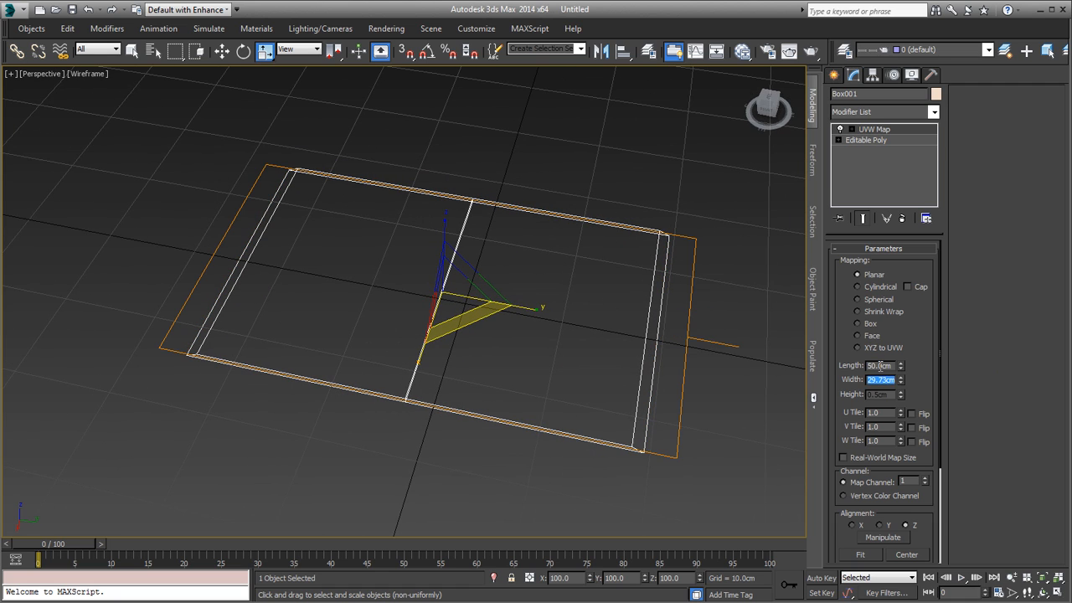
type("50")
key("Tab")
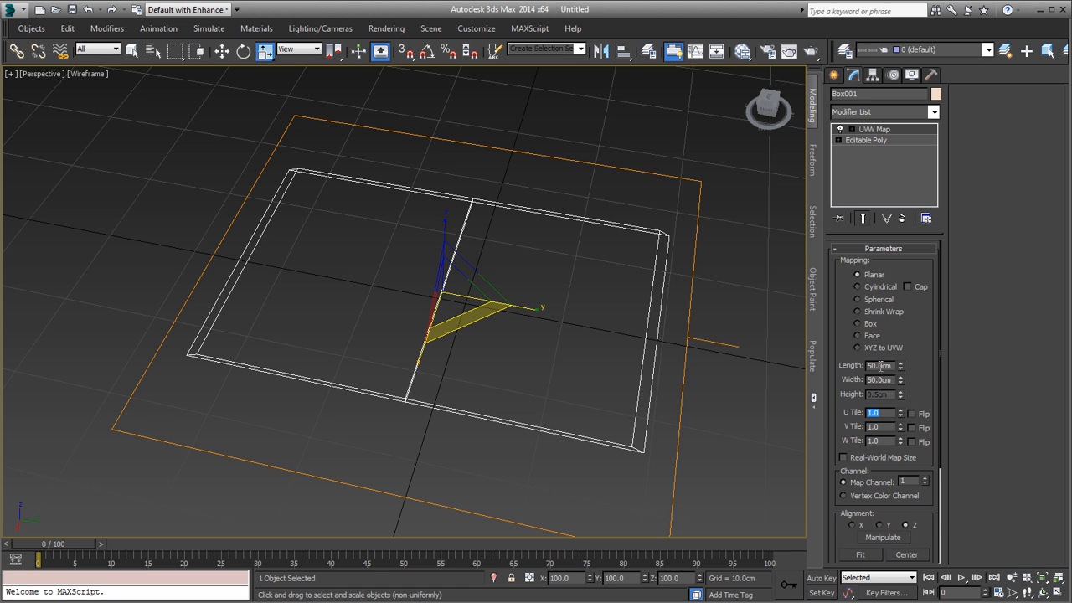
Step: Convert the mapped slab to an Editable Poly and restore the shaded display with edged faces
middle_click_drag(390, 287, 449, 274, "alt")
right_click(449, 274)
mouse_move(523, 403)
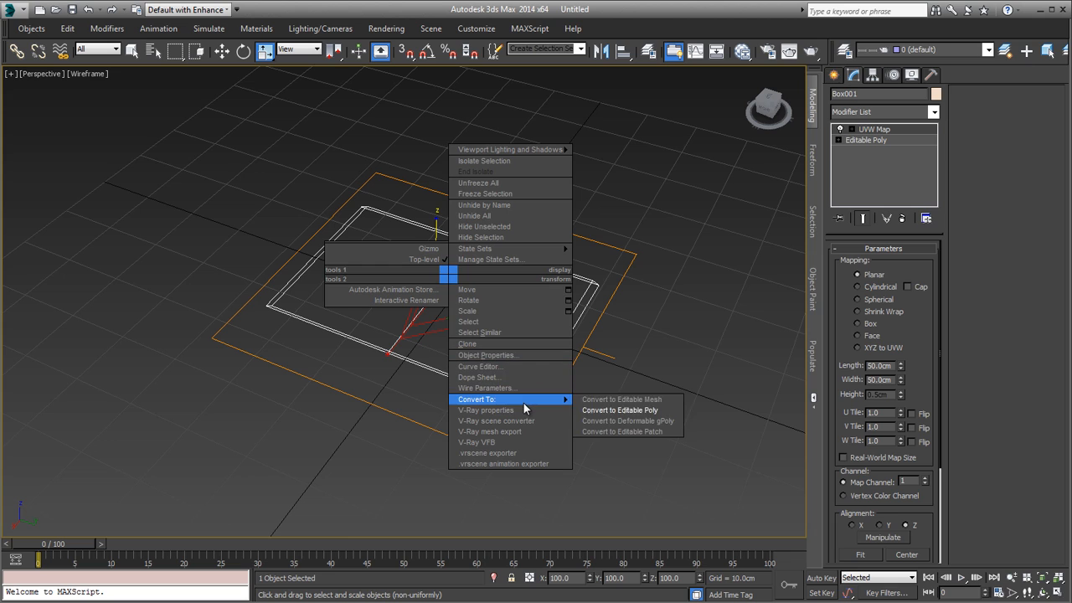
left_click(605, 413)
mouse_move(604, 412)
middle_mouse_down("alt")
mouse_move(426, 371)
mouse_move(553, 352)
mouse_move(476, 366)
middle_mouse_up("alt")
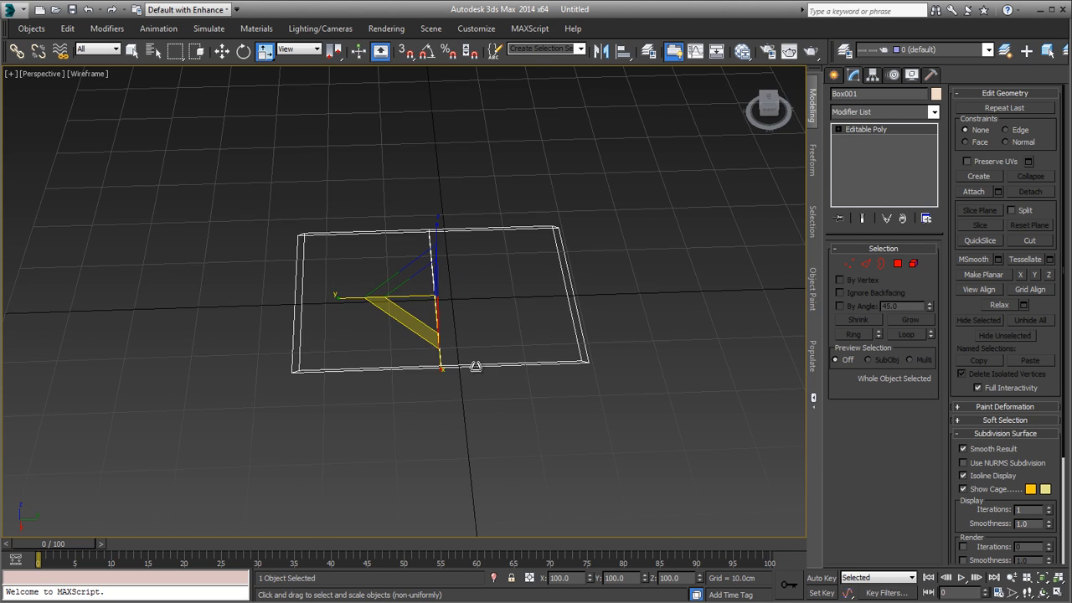
key("F3")
middle_click_drag(509, 225, 560, 149, "alt")
scroll(546, 237, "up", 4)
middle_click_drag(547, 237, 596, 212, "alt")
scroll(556, 270, "down", 4)
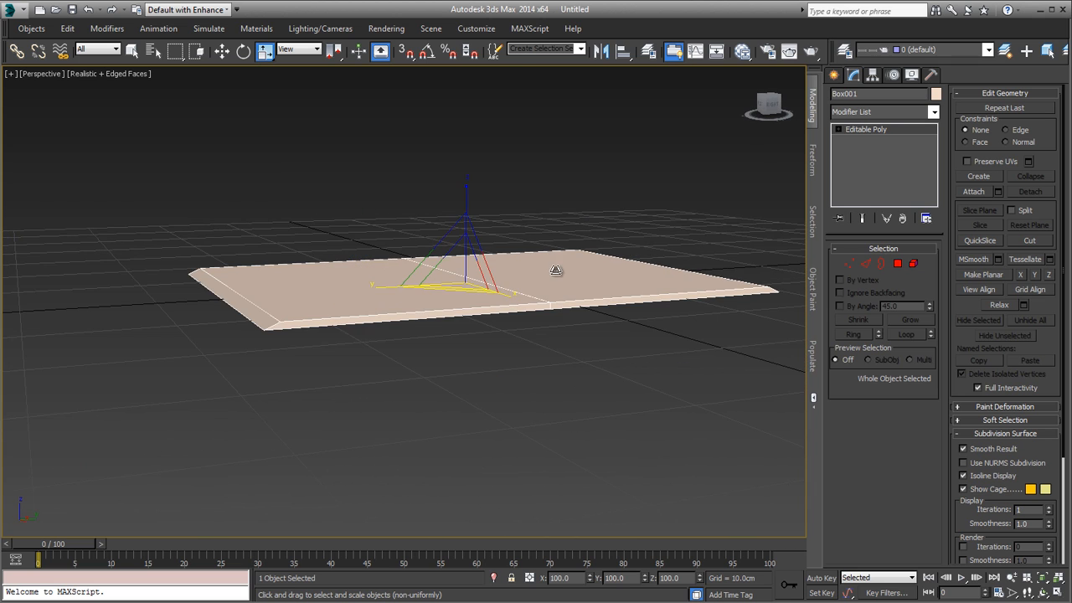
Step: Connect the ring of short edges around the slab's sides with one segment, slid close to the bottom edge
scroll(555, 270, "up", 5)
key("2")
left_click(571, 273)
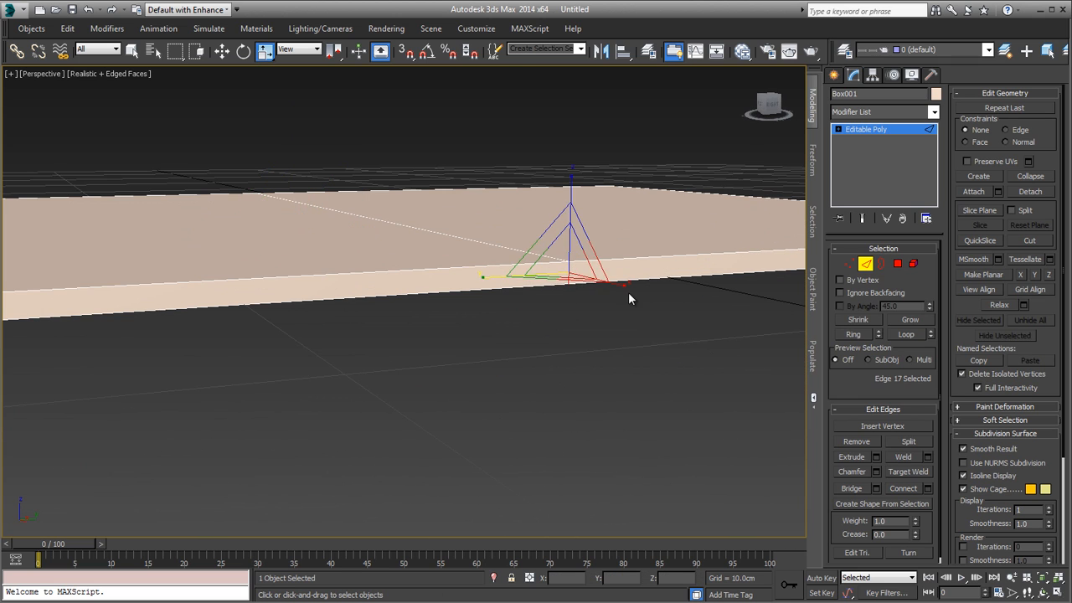
middle_click_drag(629, 298, 529, 349)
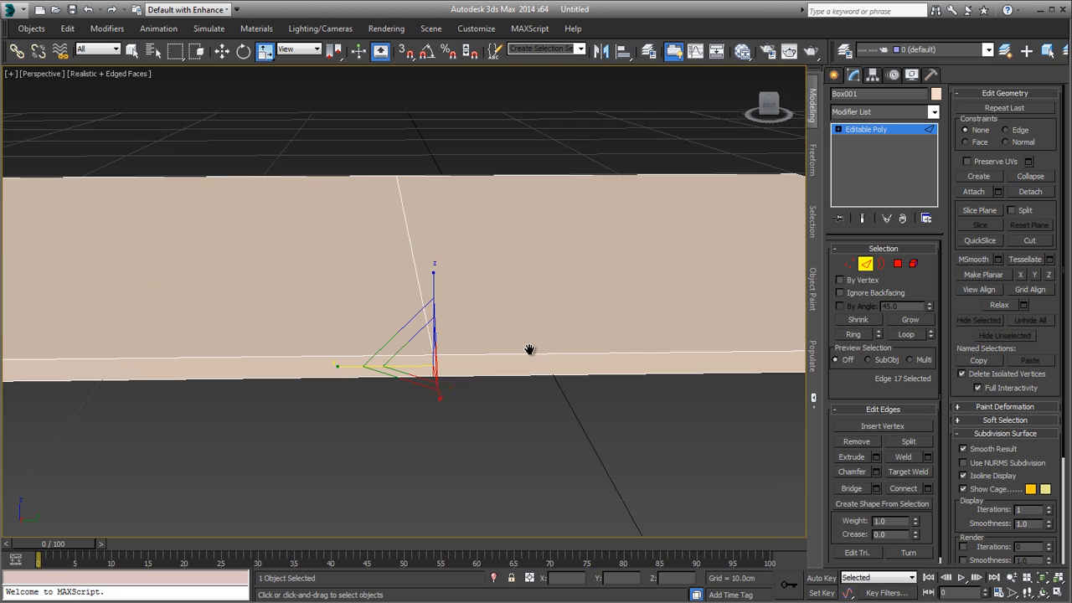
left_click(863, 334)
mouse_move(682, 352)
middle_mouse_down("alt")
mouse_move(581, 323)
mouse_move(666, 340)
middle_mouse_up("alt")
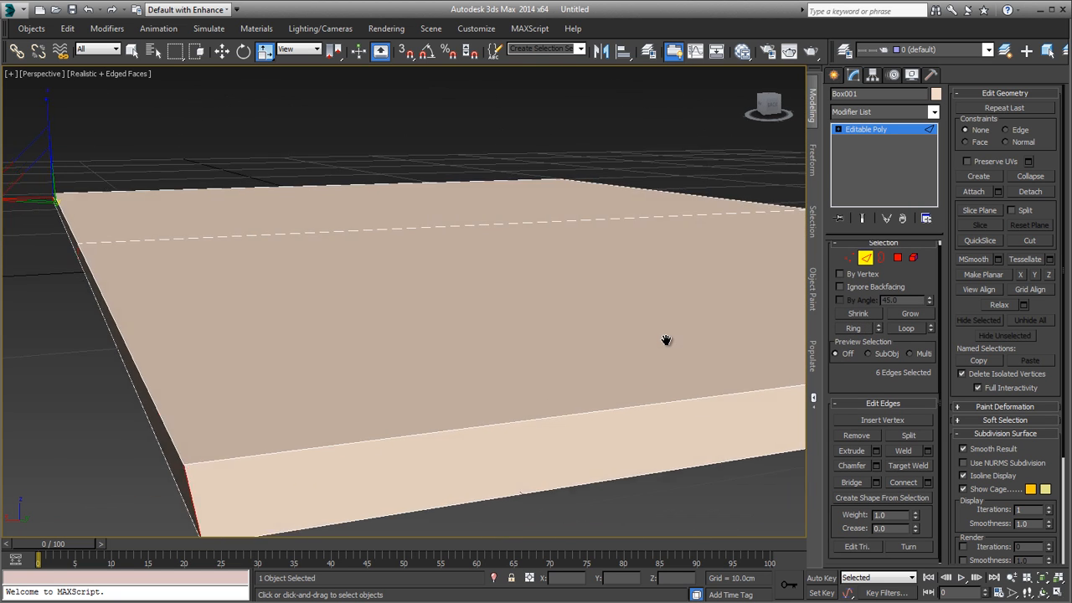
scroll(667, 343, "down", 3)
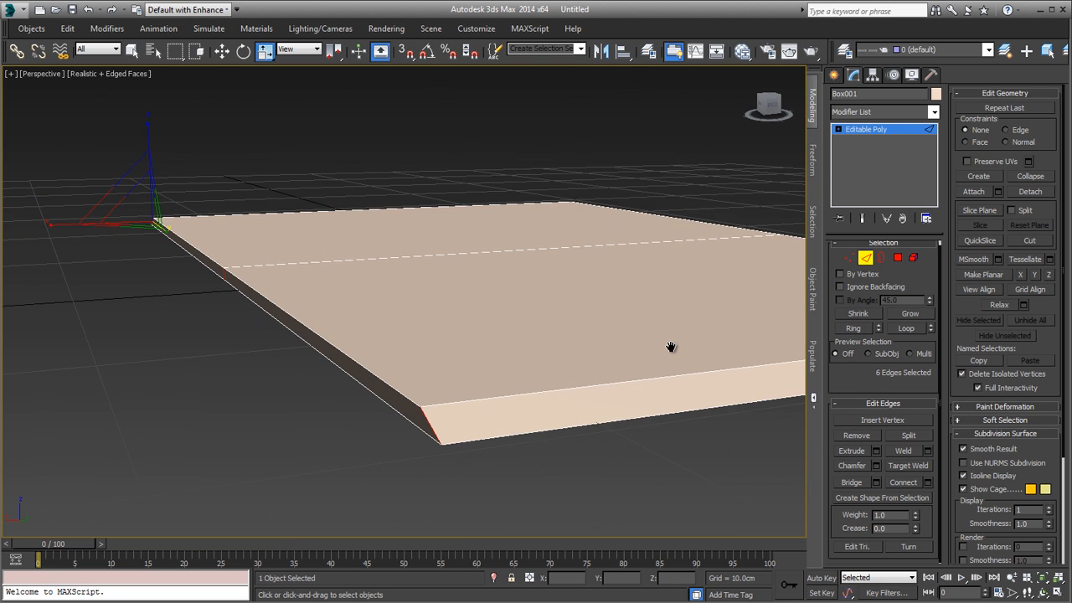
left_click(919, 482)
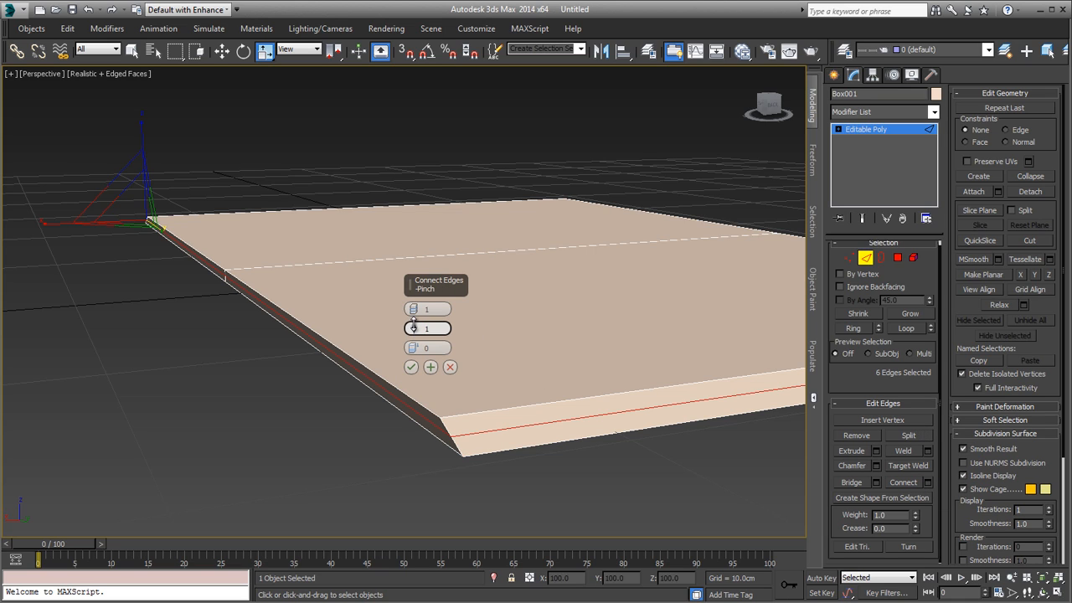
left_click_drag(414, 347, 431, 563)
middle_click_drag(434, 577, 359, 334, "alt")
left_click(411, 366)
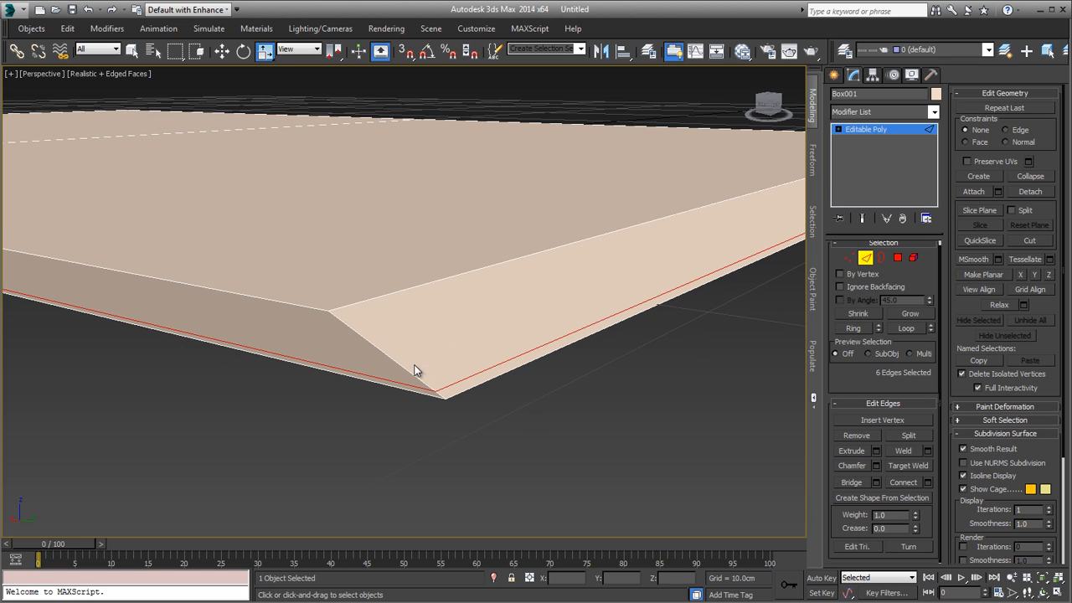
Step: Extrude the selected edge loop around the slab's sides with a height of 0.0 cm and a width of 0.01 cm
mouse_move(447, 375)
middle_mouse_down("alt")
mouse_move(461, 383)
mouse_move(445, 378)
mouse_move(457, 371)
middle_mouse_up("alt")
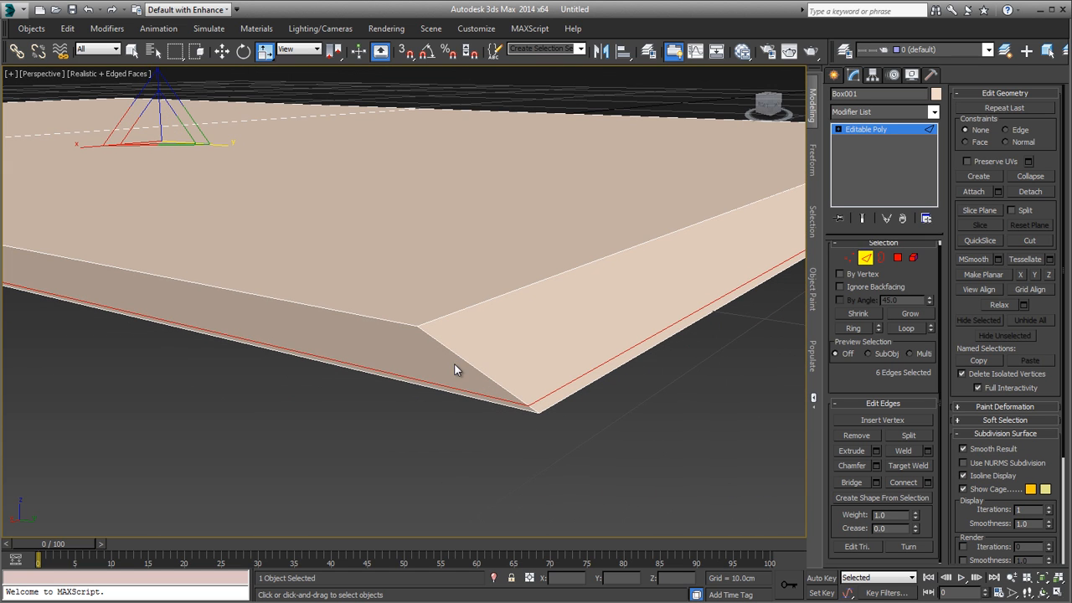
left_click(877, 451)
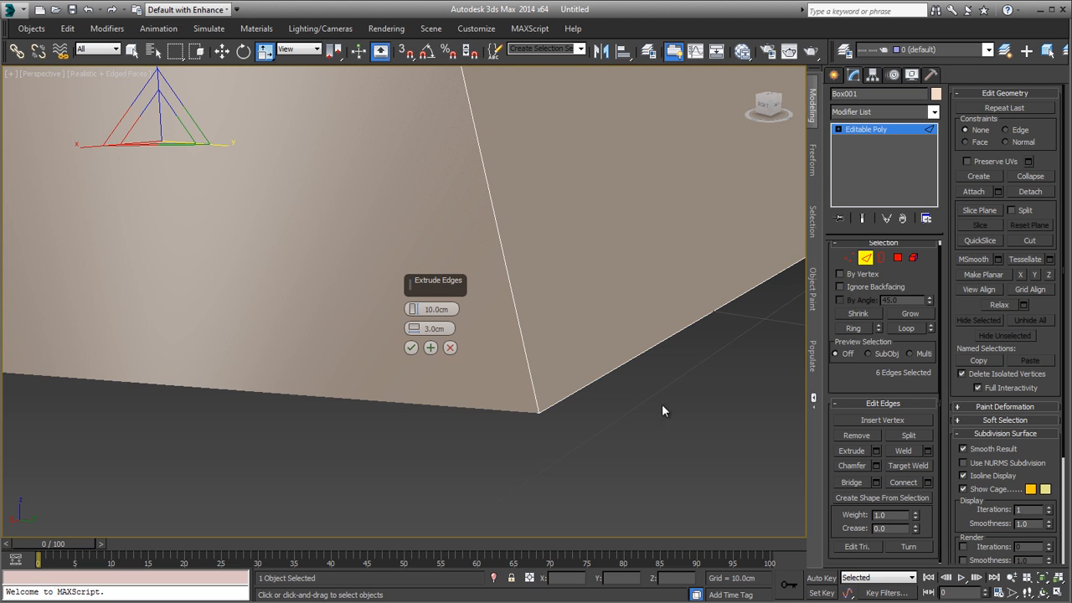
right_click(414, 310)
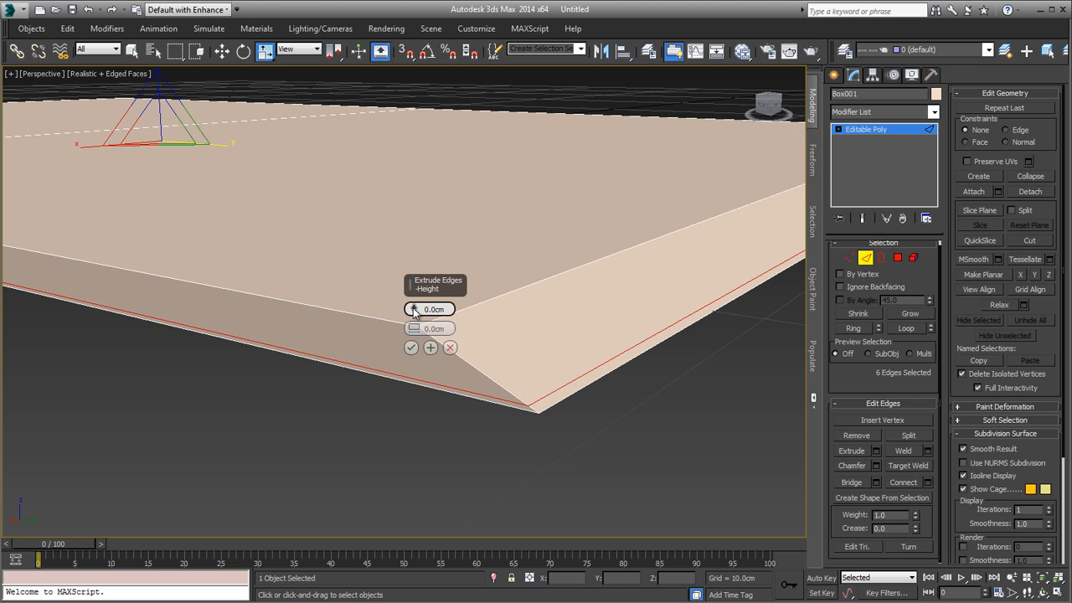
mouse_move(414, 309)
left_mouse_down()
mouse_move(416, 333)
mouse_move(413, 311)
left_mouse_up()
right_click(414, 308)
right_click(413, 312)
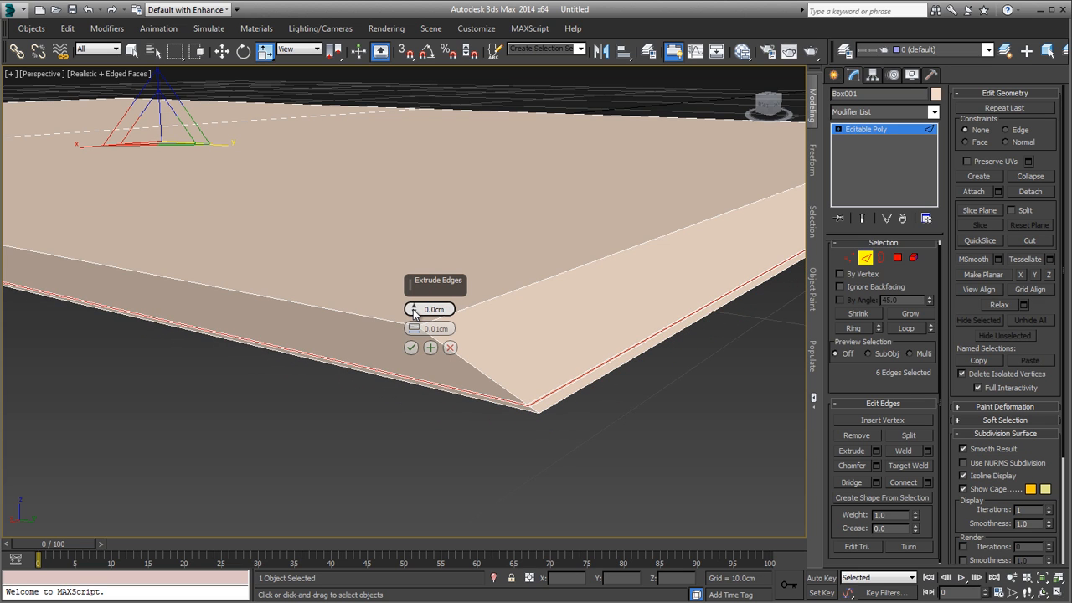
left_click(410, 347)
Step: Examine the extruded side edges of the slab from above in wireframe and shaded display
key("t")
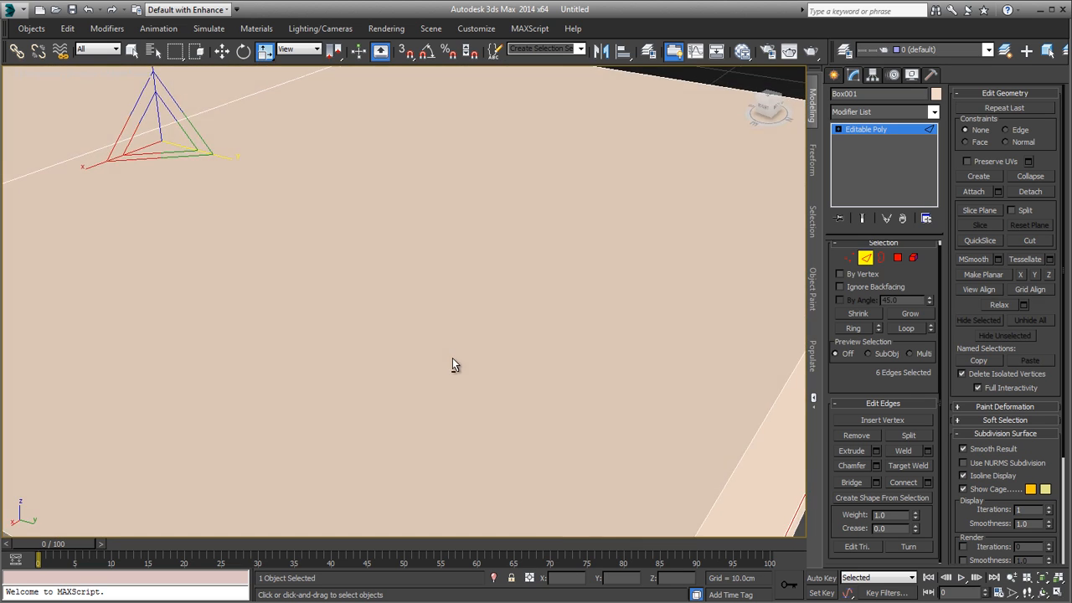
key("z")
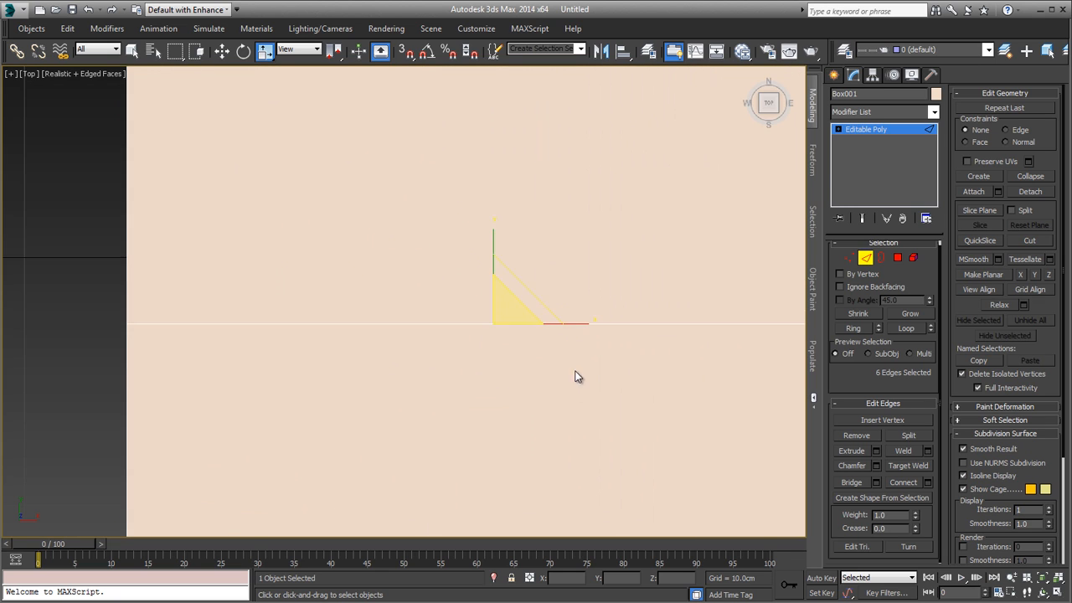
left_click(529, 578)
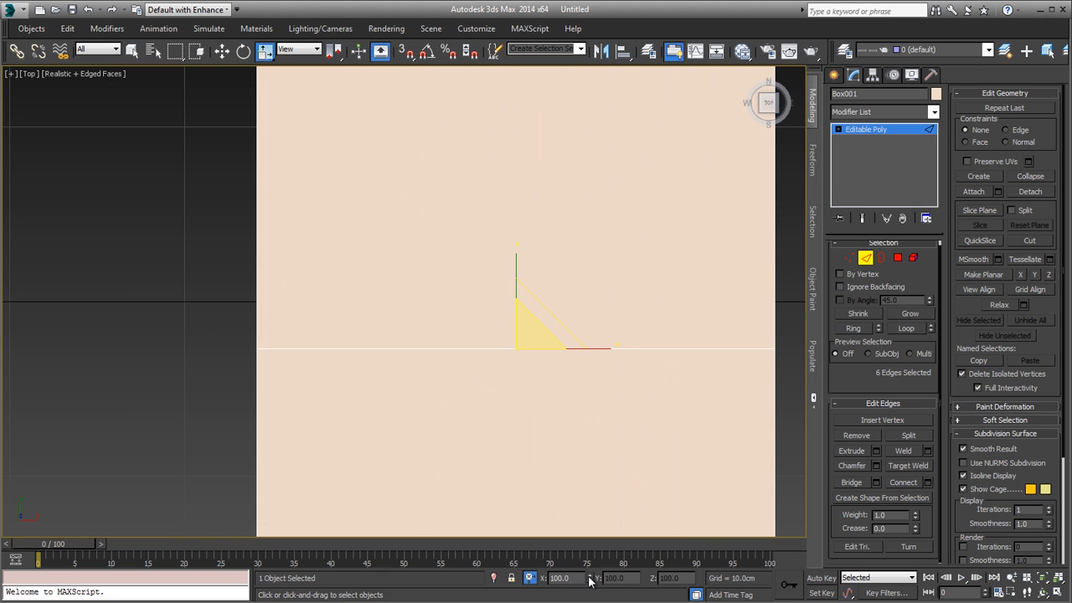
key("F3")
middle_click_drag(795, 306, 657, 346)
scroll(657, 346, "up", 9)
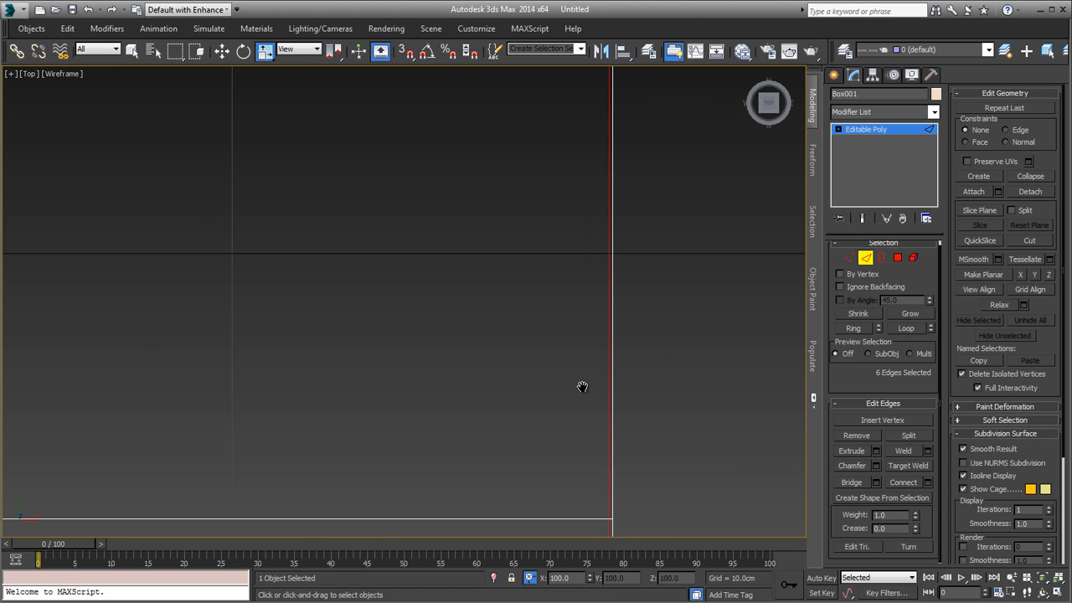
key("z")
key("F3")
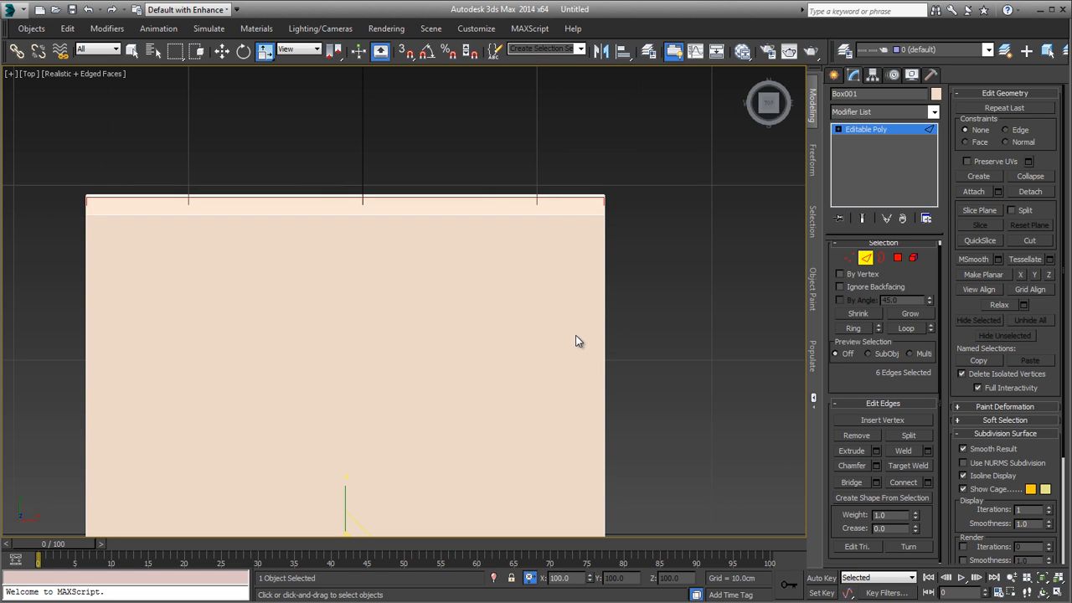
Step: Inspect the thin extruded line along the slab's sides and corners in perspective, deselecting and reselecting the slab
key("p")
middle_click_drag(575, 338, 491, 216, "alt")
scroll(458, 336, "up", 7)
scroll(499, 330, "down", 1)
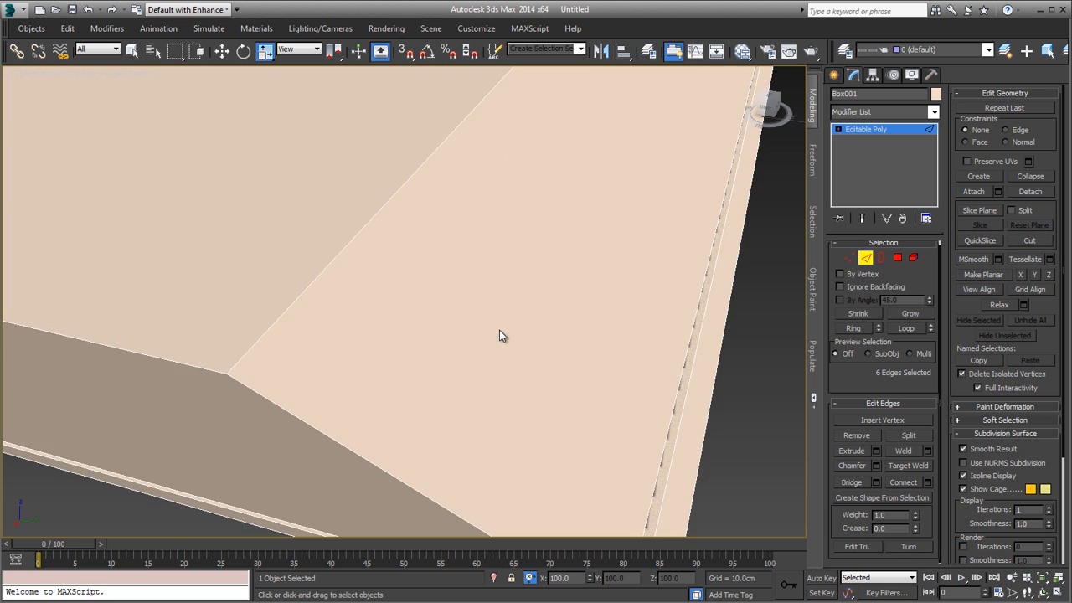
scroll(499, 330, "up", 1)
middle_click_drag(499, 330, 625, 343)
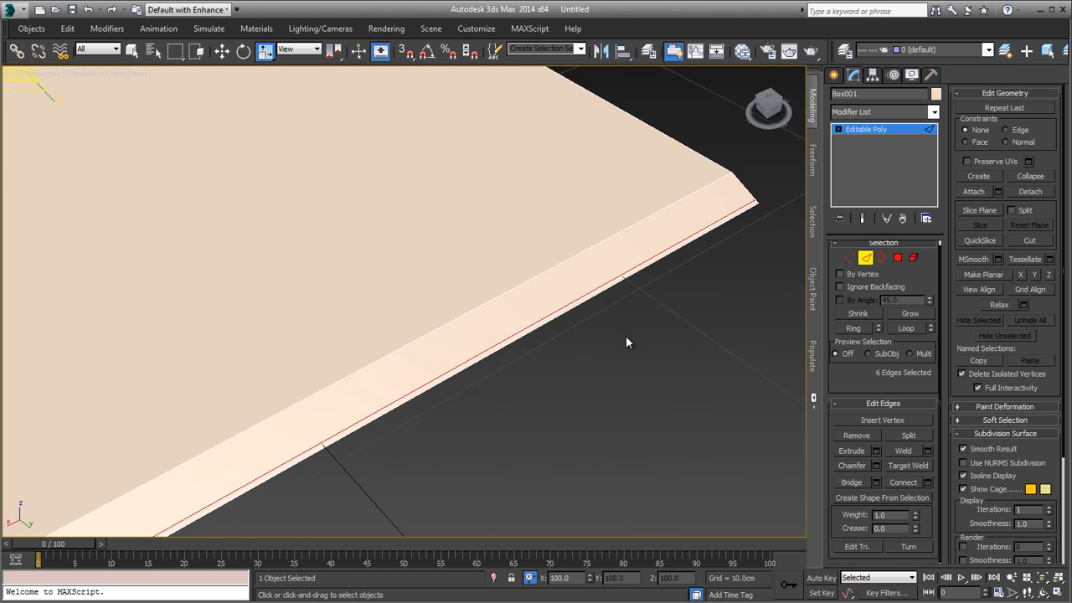
scroll(626, 338, "up", 2)
left_click(864, 258)
left_click(679, 294)
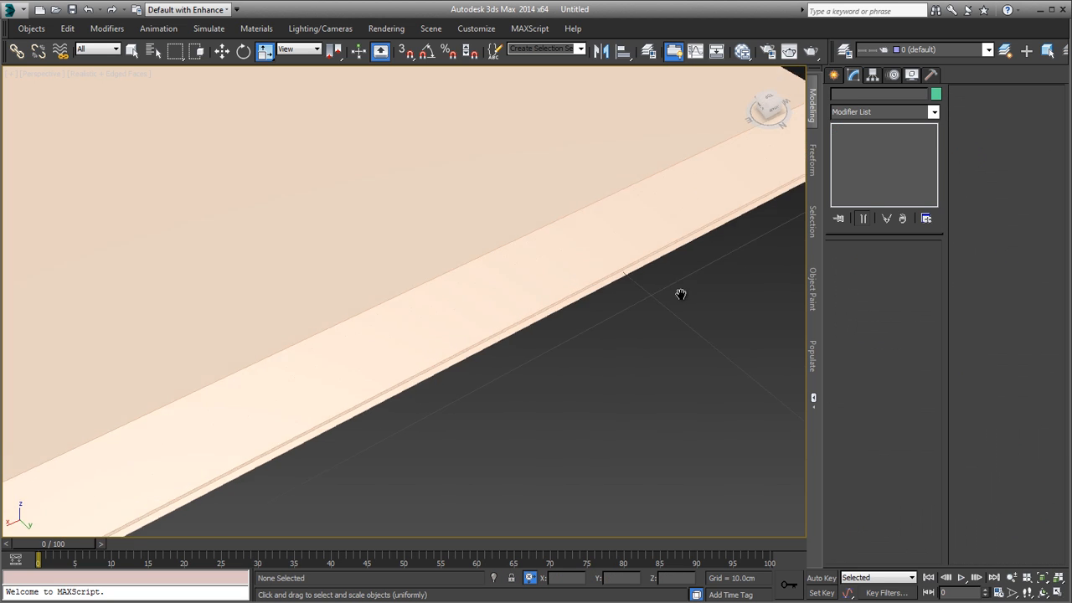
middle_click_drag(679, 294, 686, 442, "alt")
mouse_move(503, 404)
middle_mouse_down("alt")
mouse_move(447, 390)
mouse_move(536, 401)
mouse_move(497, 402)
middle_mouse_up("alt")
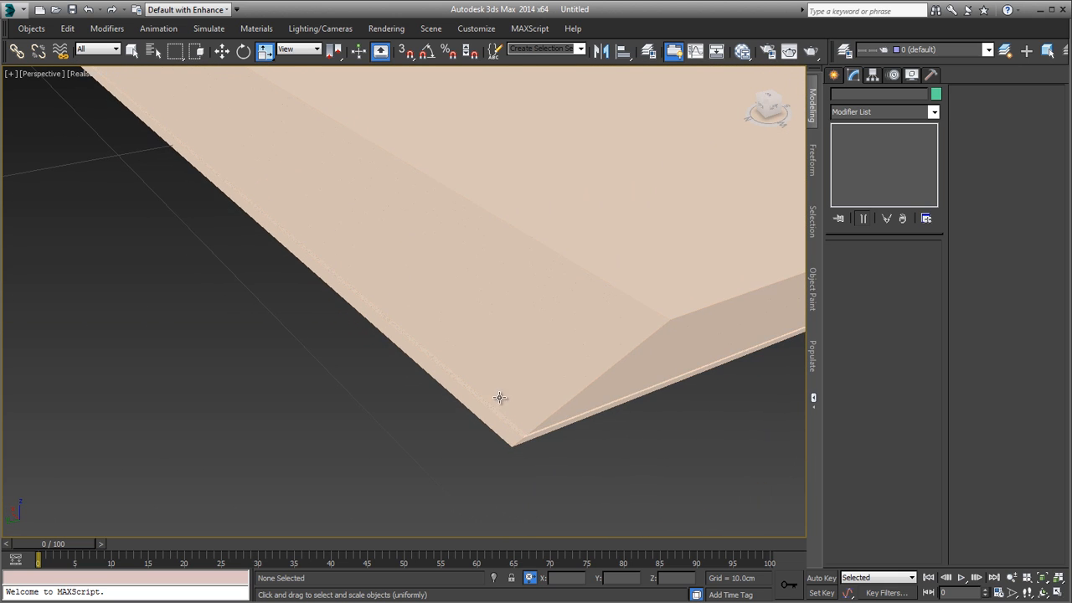
left_click(556, 378)
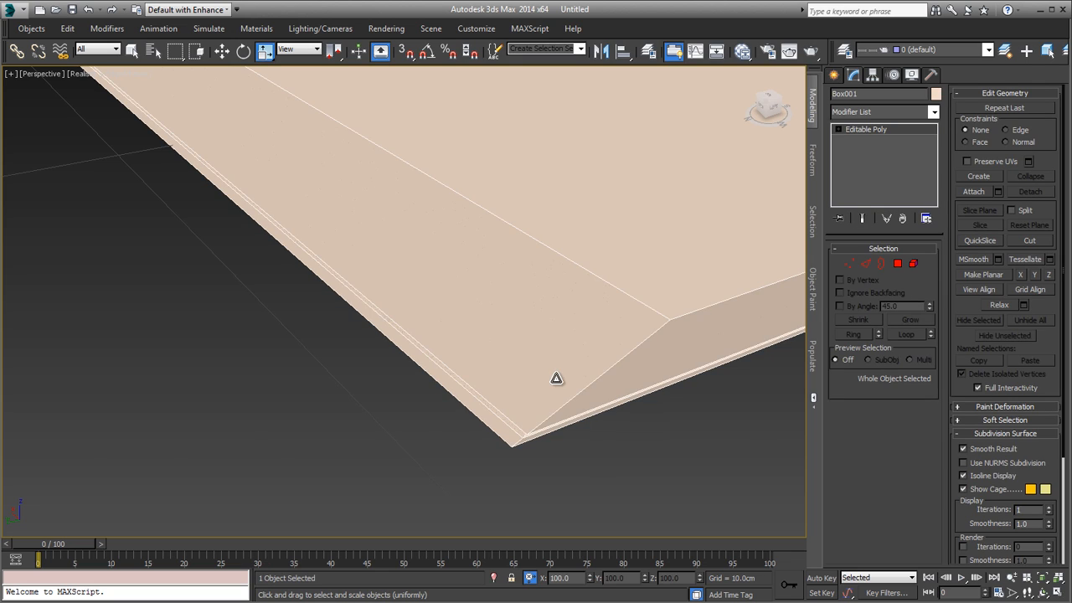
scroll(556, 377, "down", 5)
middle_click_drag(511, 366, 455, 383, "alt")
scroll(491, 354, "down", 3)
key("2")
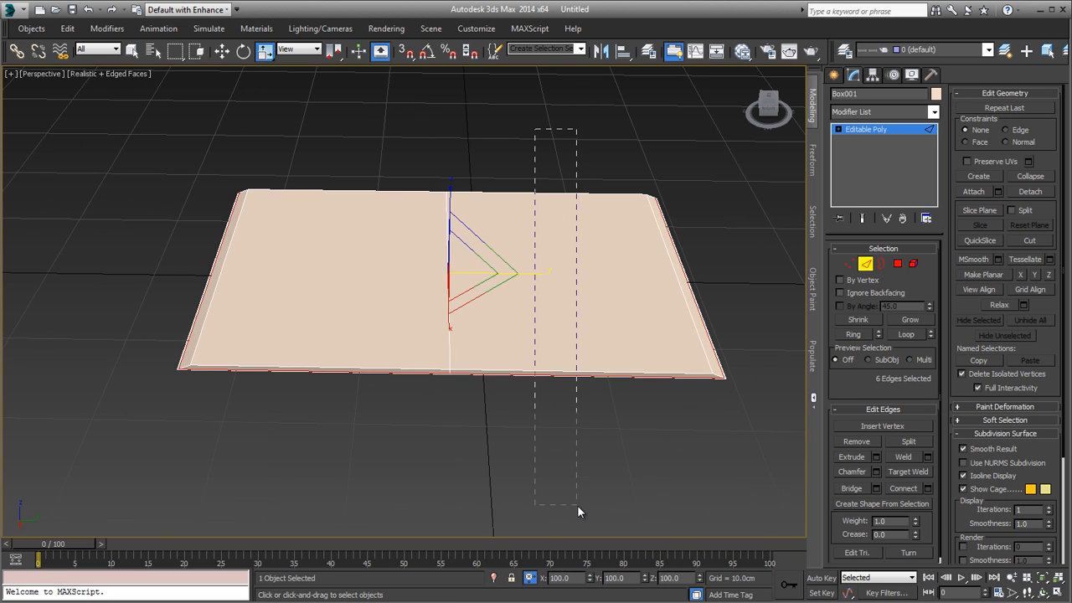
left_click_drag(577, 505, 576, 505)
left_click_drag(330, 456, 330, 456, "ctrl")
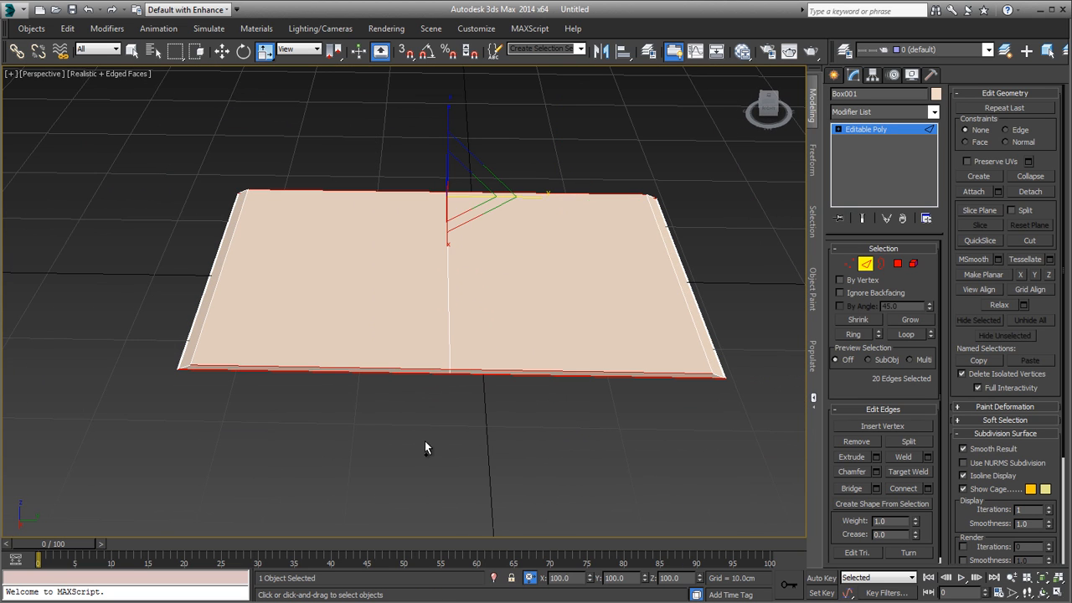
middle_click_drag(426, 448, 509, 358, "alt")
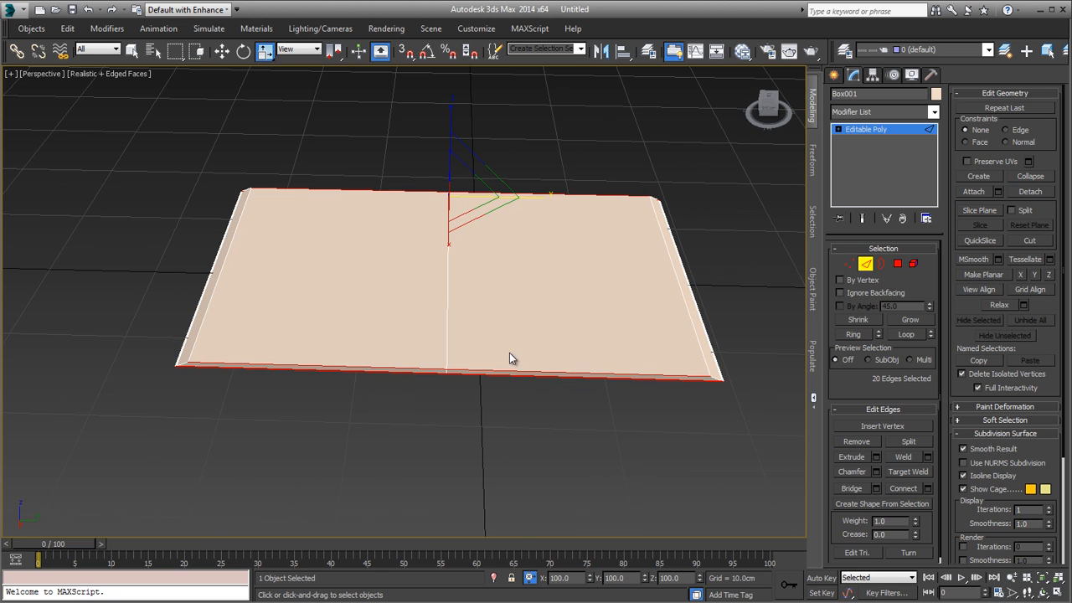
Step: Delete all polygons of the slab's left half up to the centre line
key("4")
left_click_drag(143, 125, 324, 493)
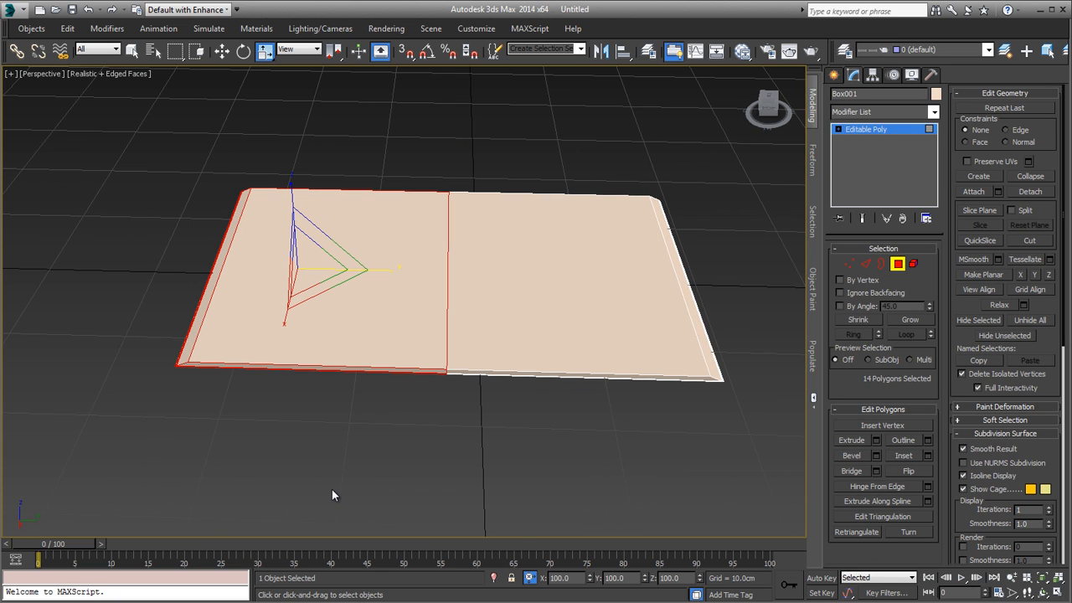
key("Delete")
middle_click_drag(356, 454, 335, 469)
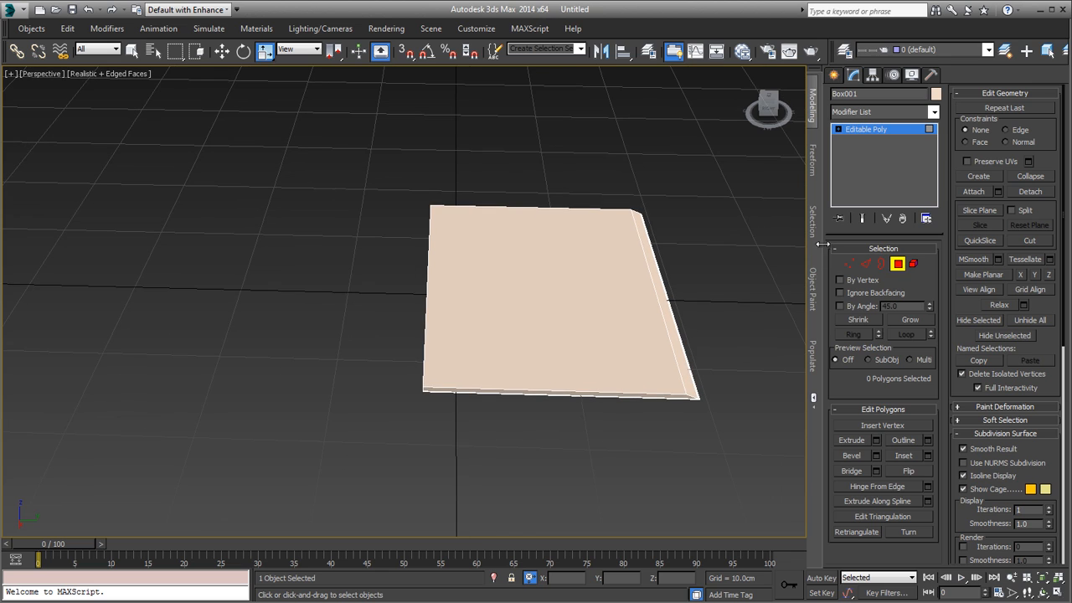
Step: Apply a Symmetry modifier to the remaining half and mirror it along the Y axis
left_click(863, 112)
type("sym")
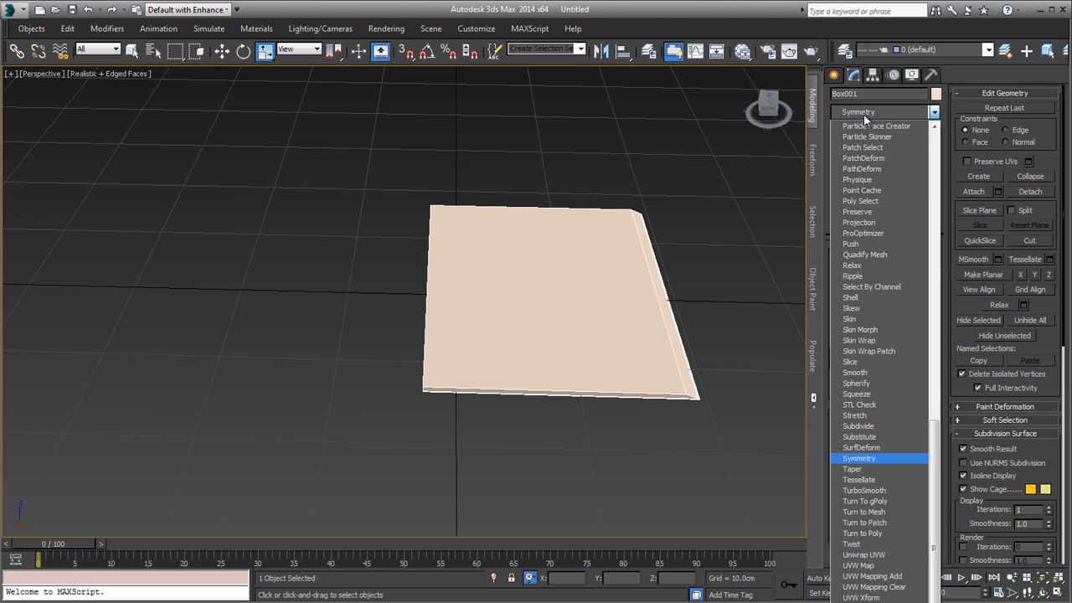
key("Return")
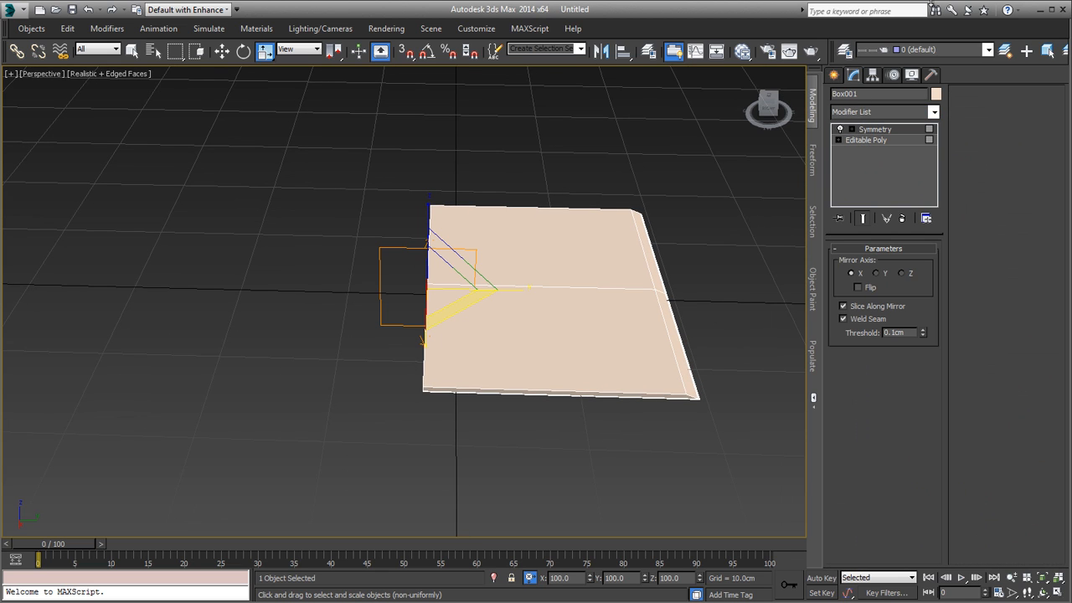
left_click(878, 273)
middle_click_drag(501, 315, 509, 311, "alt")
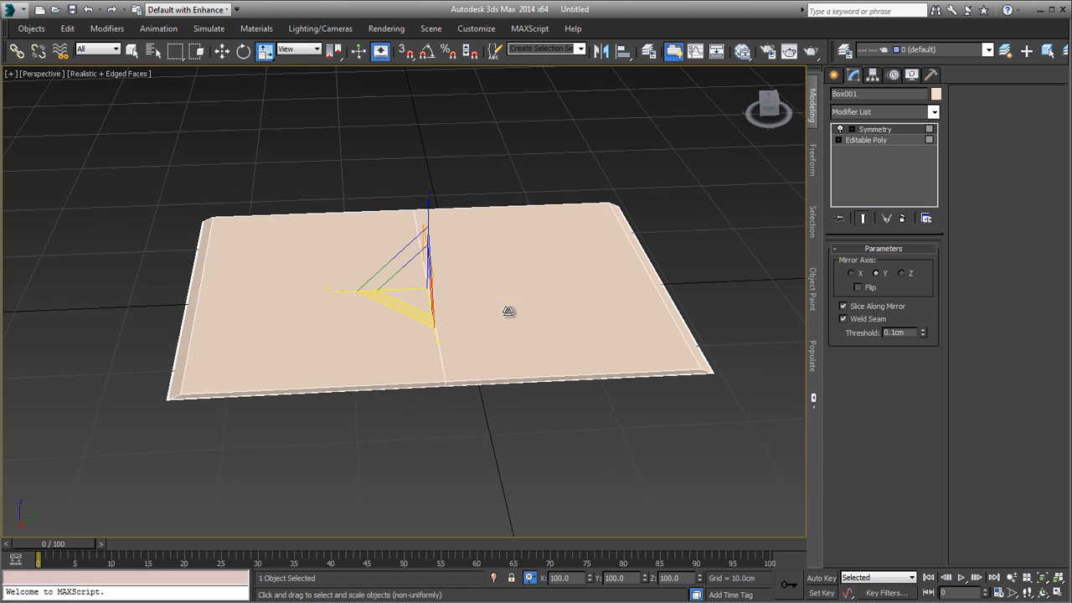
Step: Return to the Editable Poly level beneath the Symmetry modifier with the end result kept visible
left_click(881, 155)
left_click(863, 224)
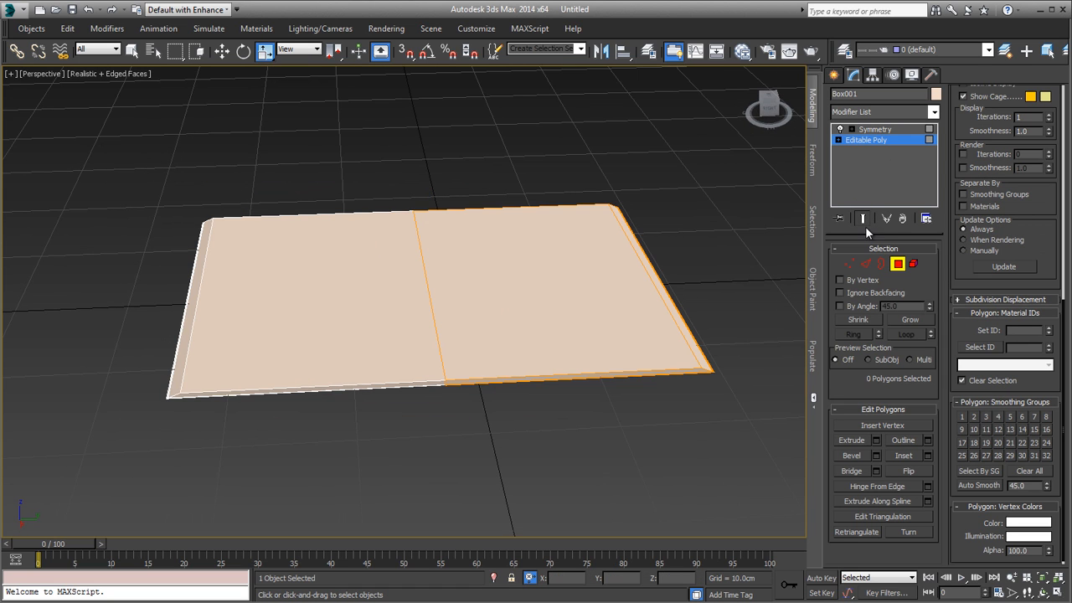
left_click(862, 224)
left_click(862, 223)
Step: Compare the mirrored slab and its selected half with the open magazine reference image 03White.JPG
middle_click_drag(588, 365, 598, 359, "alt")
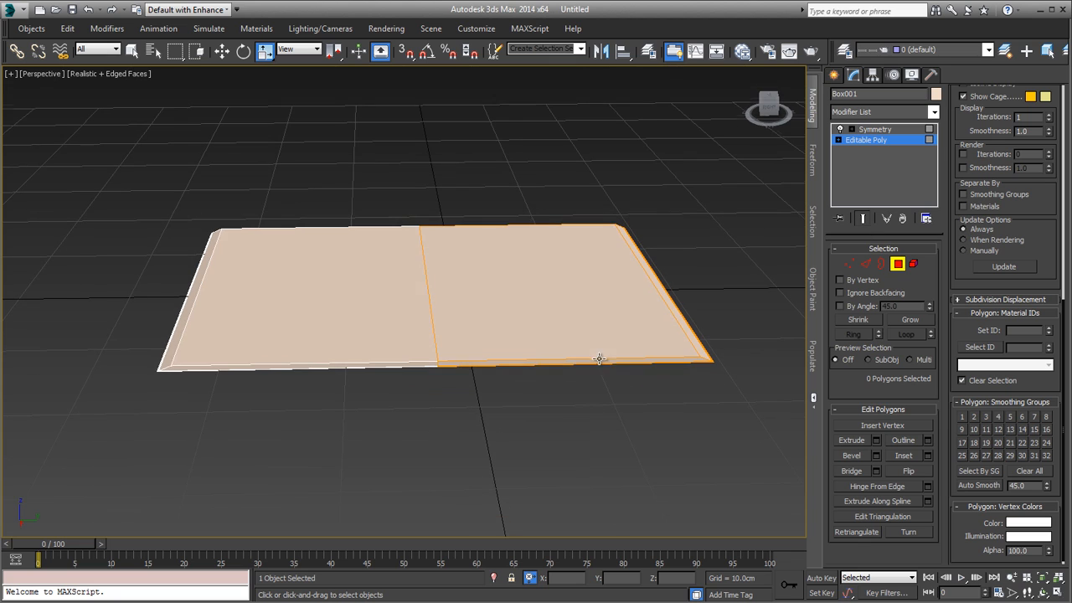
left_click_drag(527, 194, 559, 420)
middle_click_drag(559, 420, 584, 408, "alt")
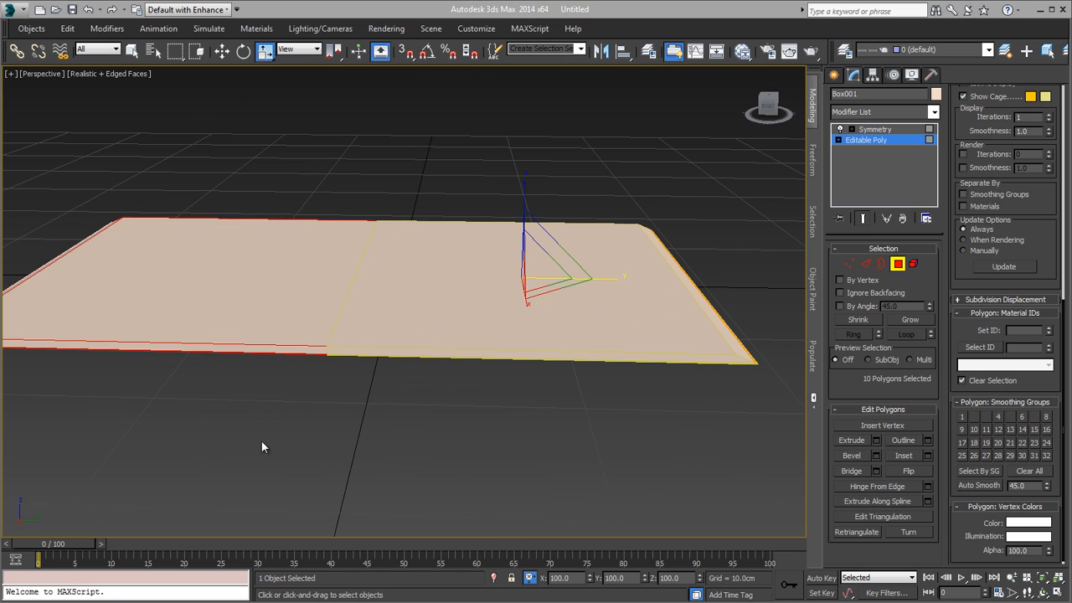
key("alt+Tab")
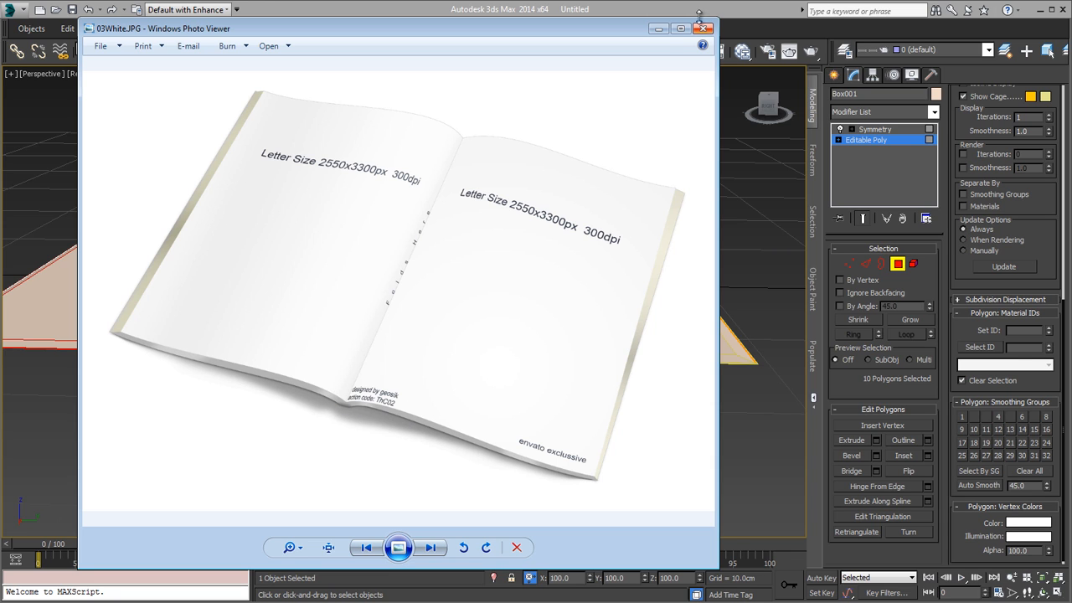
left_click(658, 28)
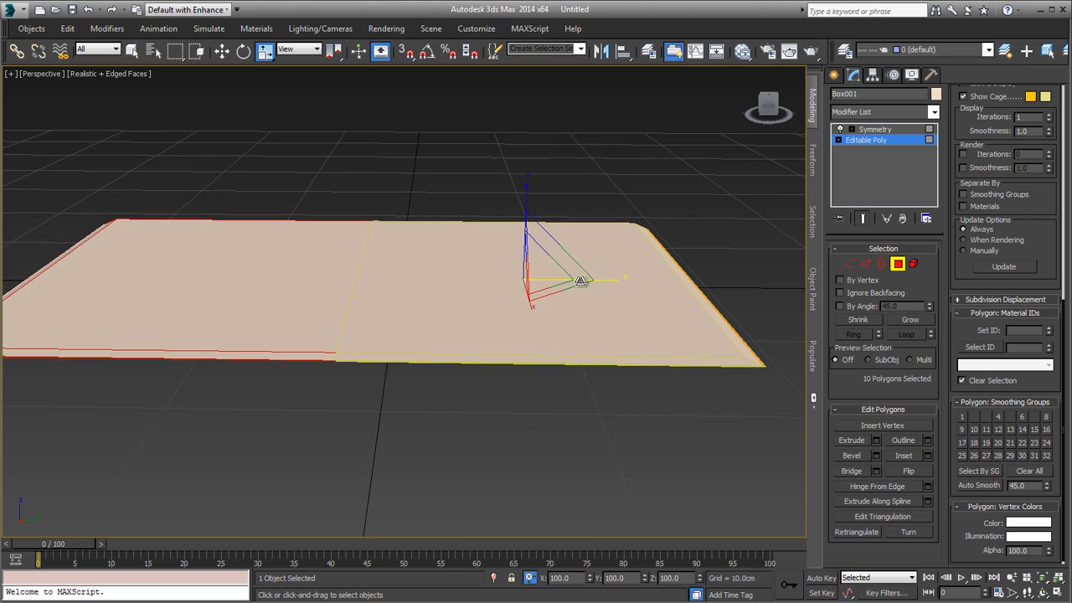
scroll(577, 279, "up", 2)
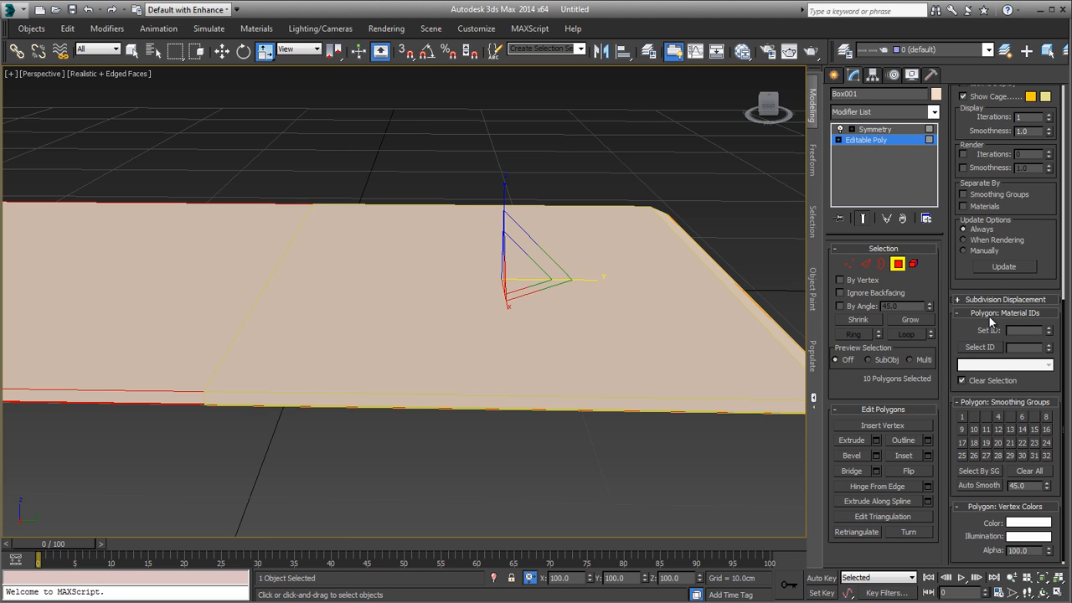
scroll(992, 316, "up", 5)
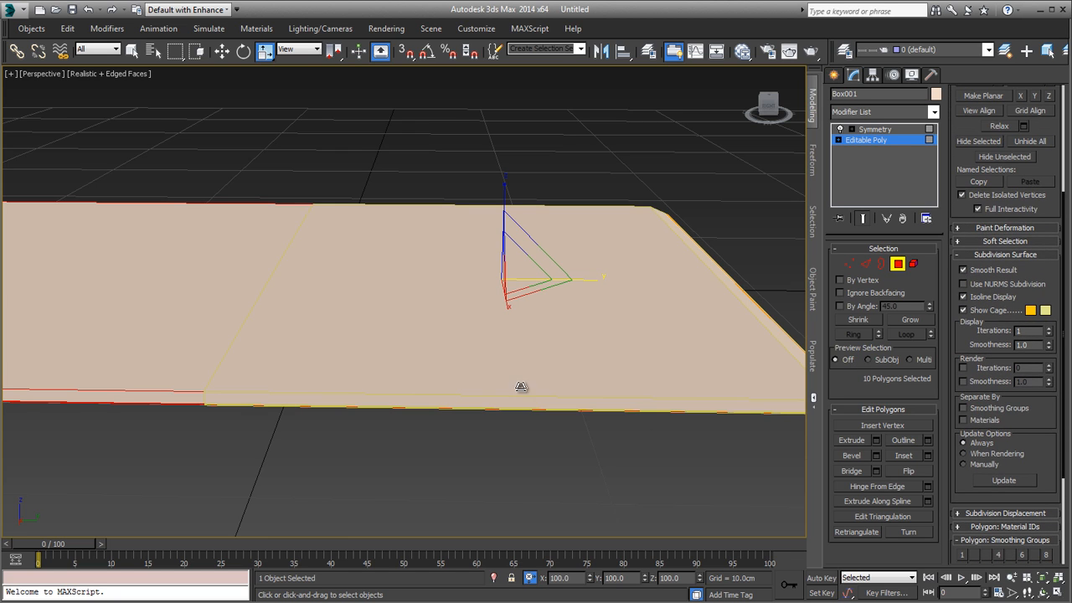
middle_click_drag(521, 386, 526, 398, "alt")
scroll(528, 393, "down", 2)
middle_click_drag(633, 463, 720, 289, "alt")
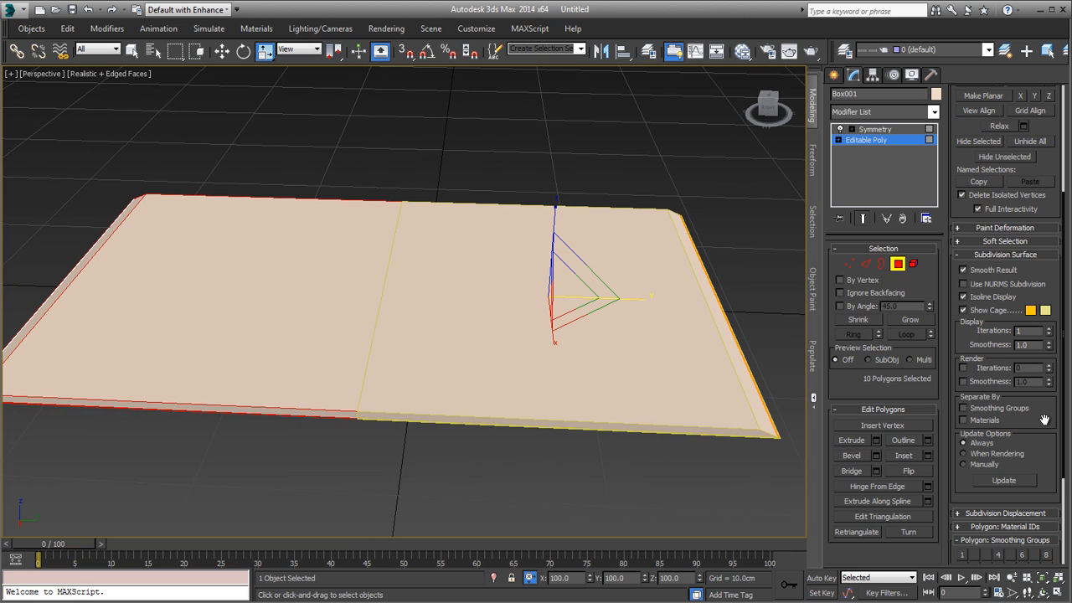
scroll(1044, 419, "up", 4)
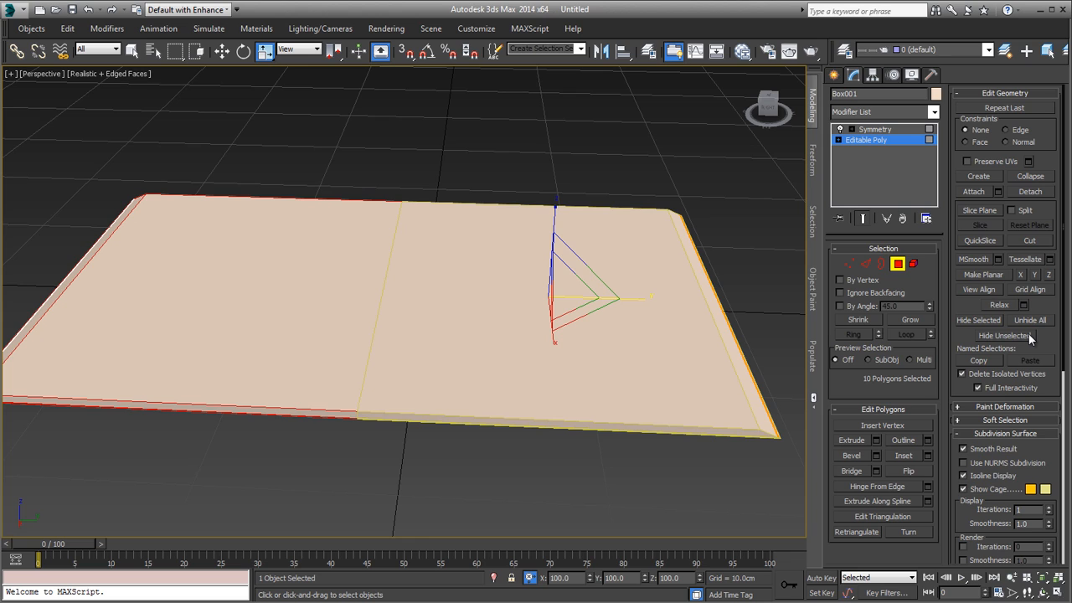
Step: Connect the edges running across the half slab's width with 12 segments, keeping pinch and slide at 0
key("2")
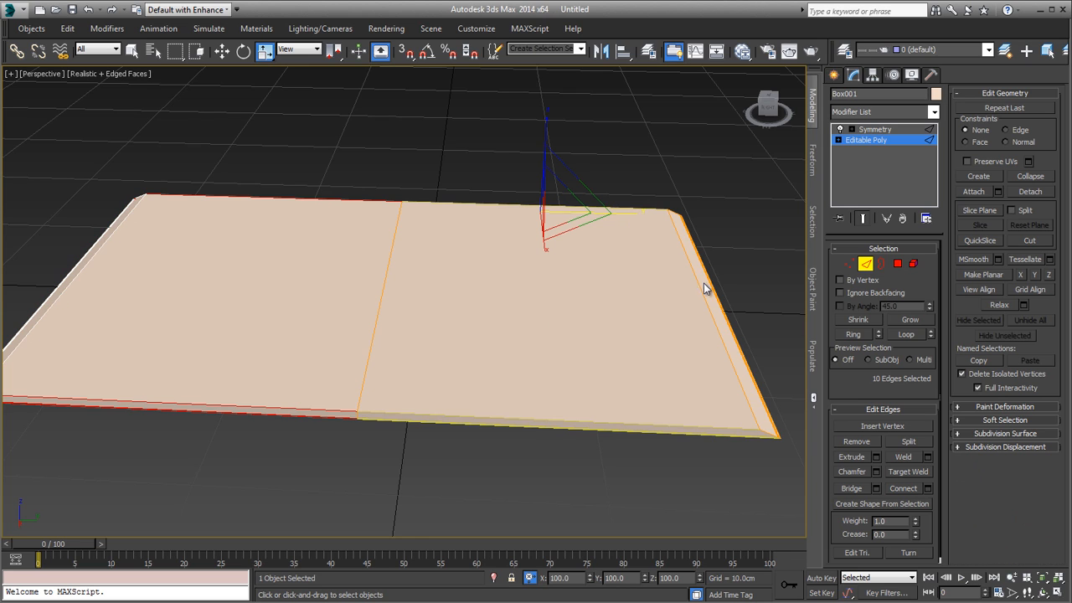
left_click_drag(509, 532, 507, 534)
left_click(928, 489)
middle_click_drag(485, 365, 485, 342, "alt")
right_click(411, 347)
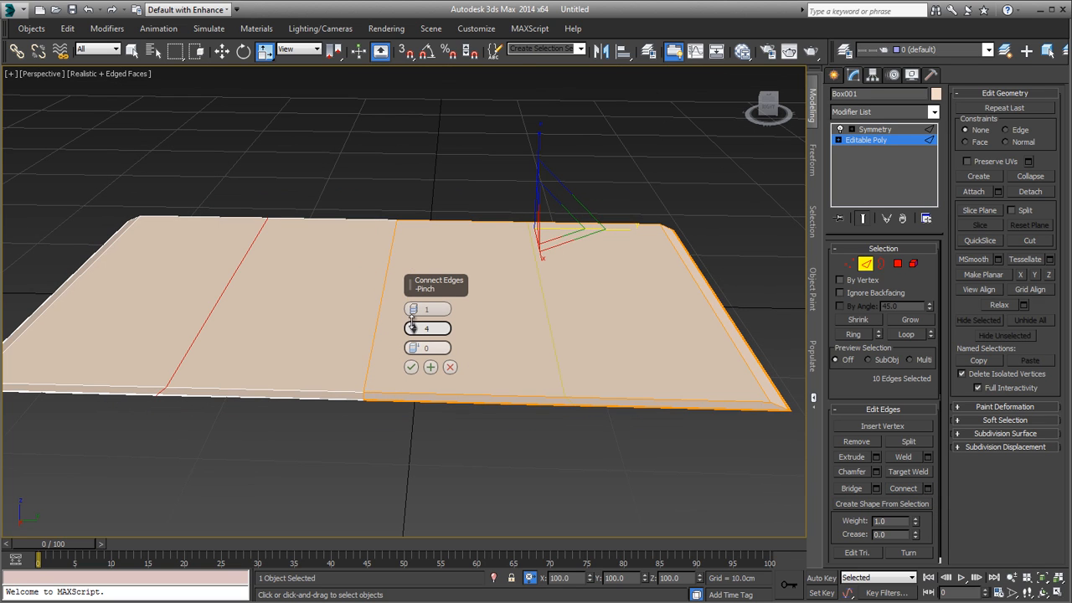
mouse_move(416, 290)
left_mouse_down()
mouse_move(413, 312)
mouse_move(412, 287)
left_mouse_up()
right_click(415, 326)
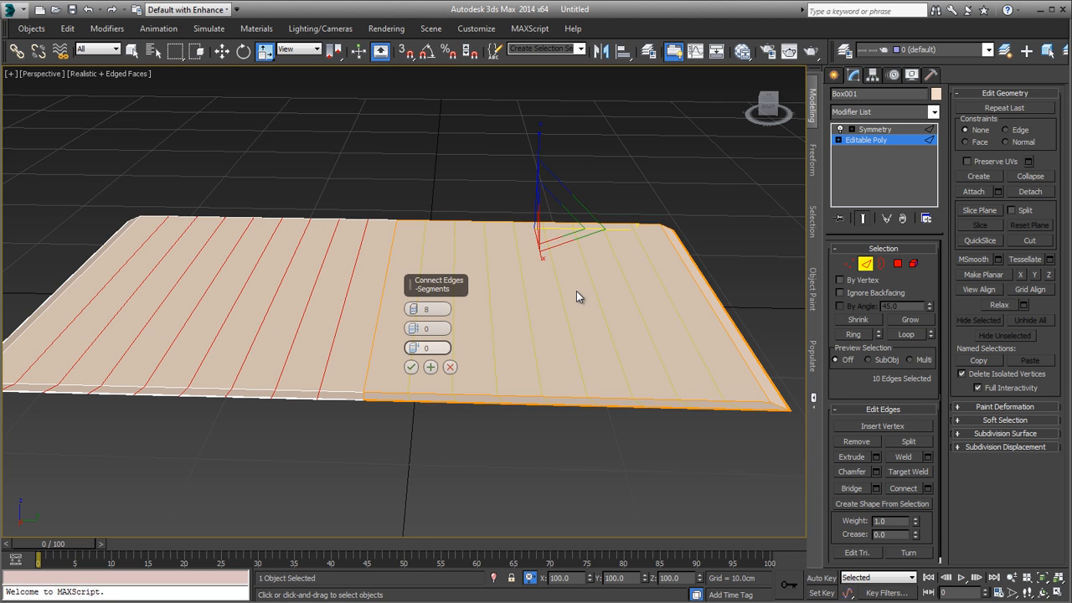
middle_click_drag(575, 311, 441, 213, "alt")
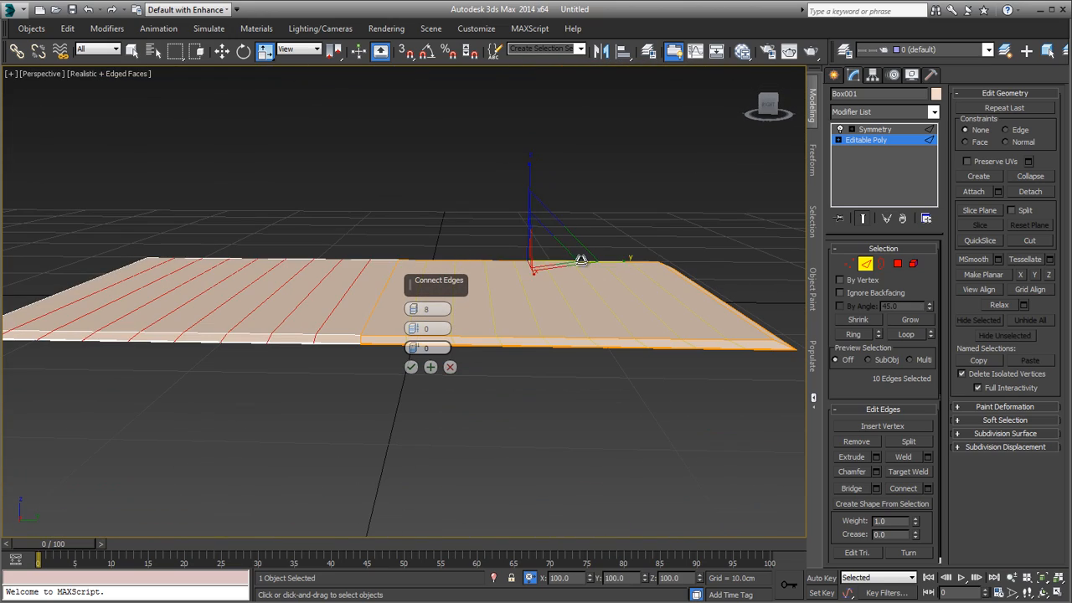
left_click_drag(413, 309, 412, 289)
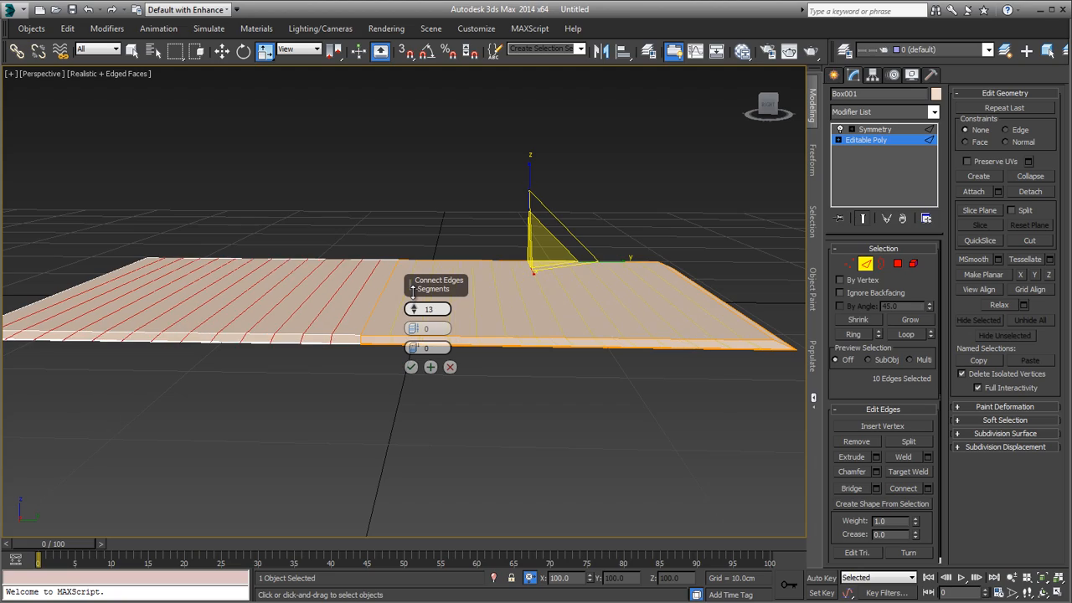
middle_click_drag(413, 301, 634, 329, "alt")
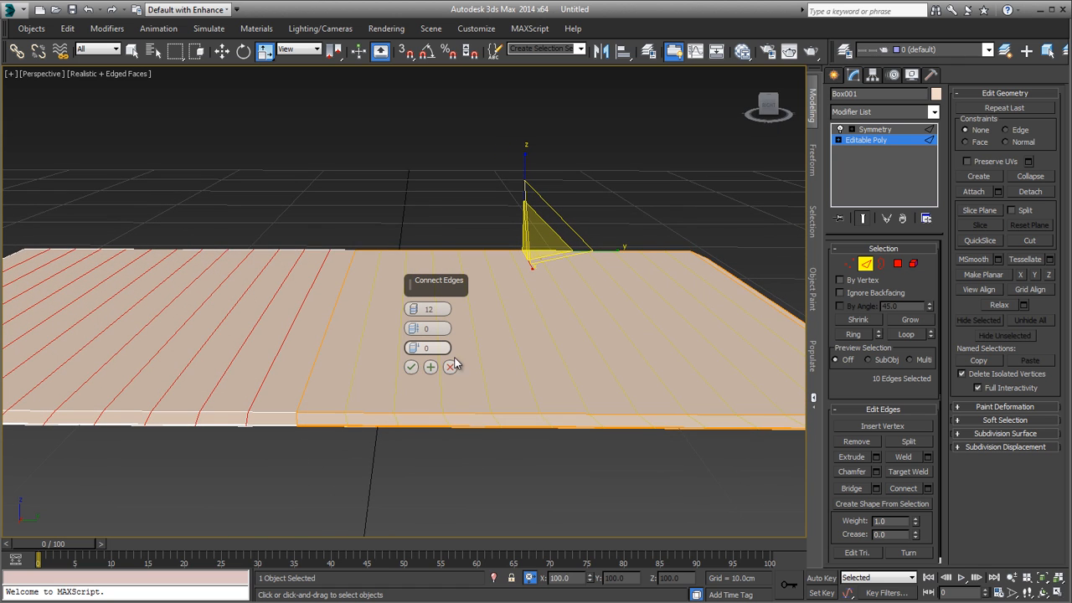
left_click(410, 367)
Step: Hide the Symmetry end result and select the fourth edge loop from the spine end of the half slab
middle_click_drag(466, 366, 493, 349, "alt")
scroll(646, 340, "down", 2)
scroll(758, 305, "up", 2)
left_click(863, 223)
left_click(443, 331)
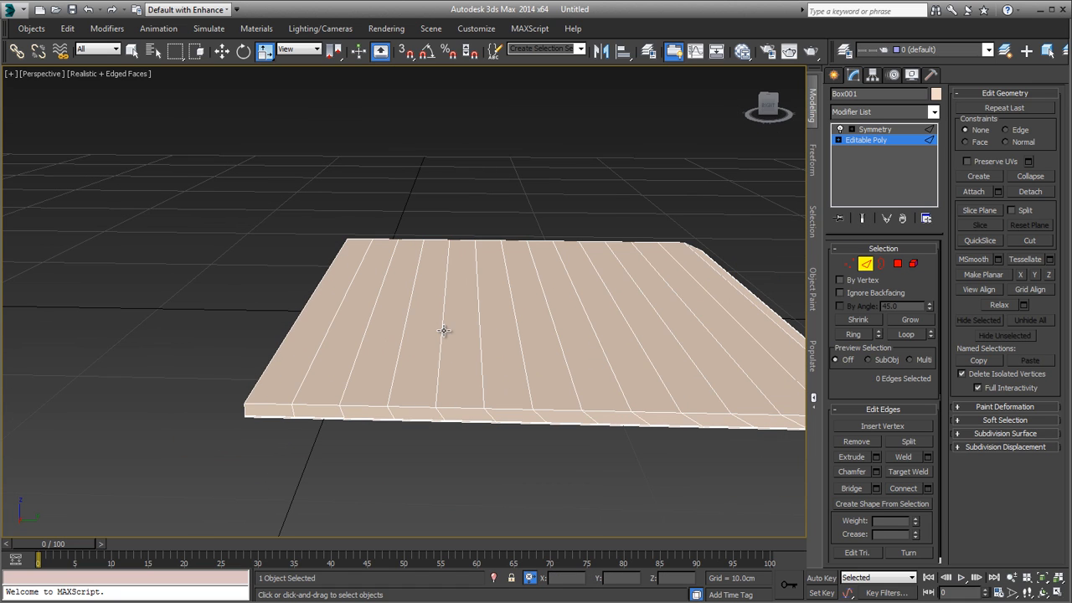
left_click(443, 331)
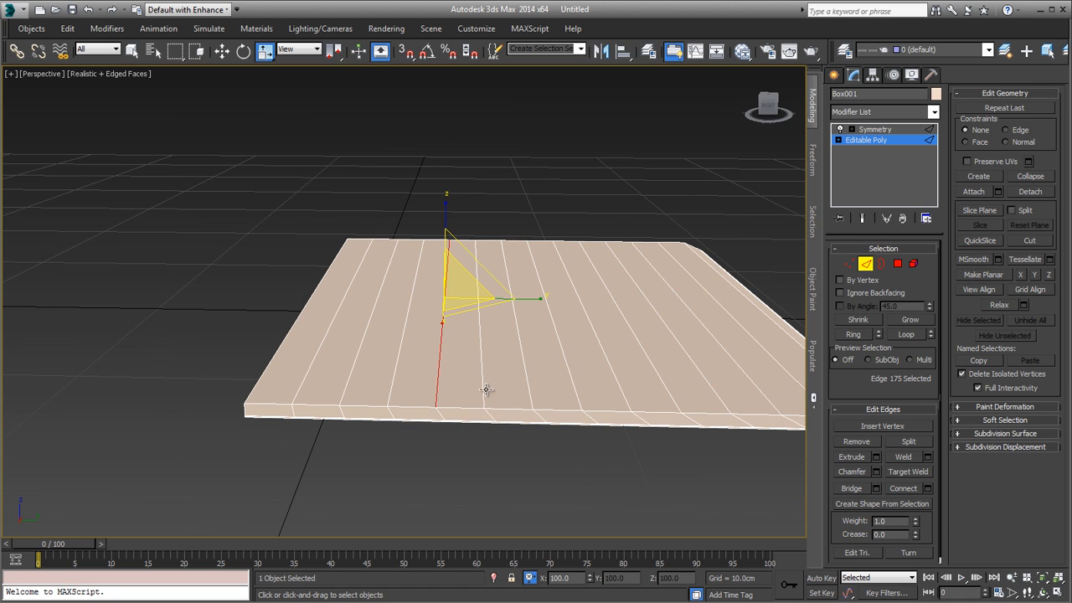
double_click(444, 331)
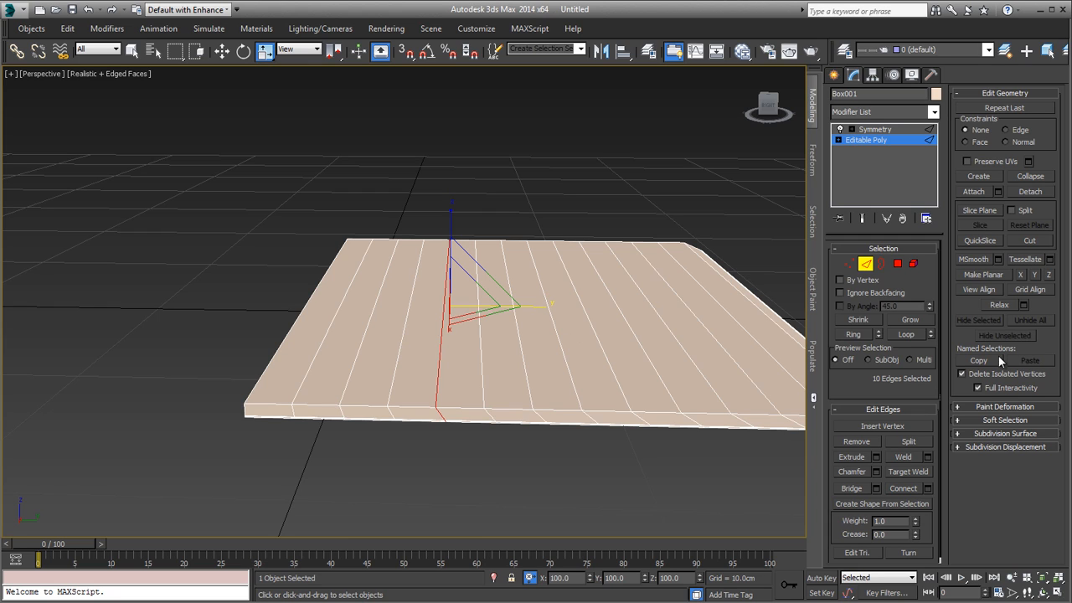
Step: Enable Soft Selection for the selected edge loop and set its falloff to 7.8 cm
left_click(1004, 419)
left_click(979, 275)
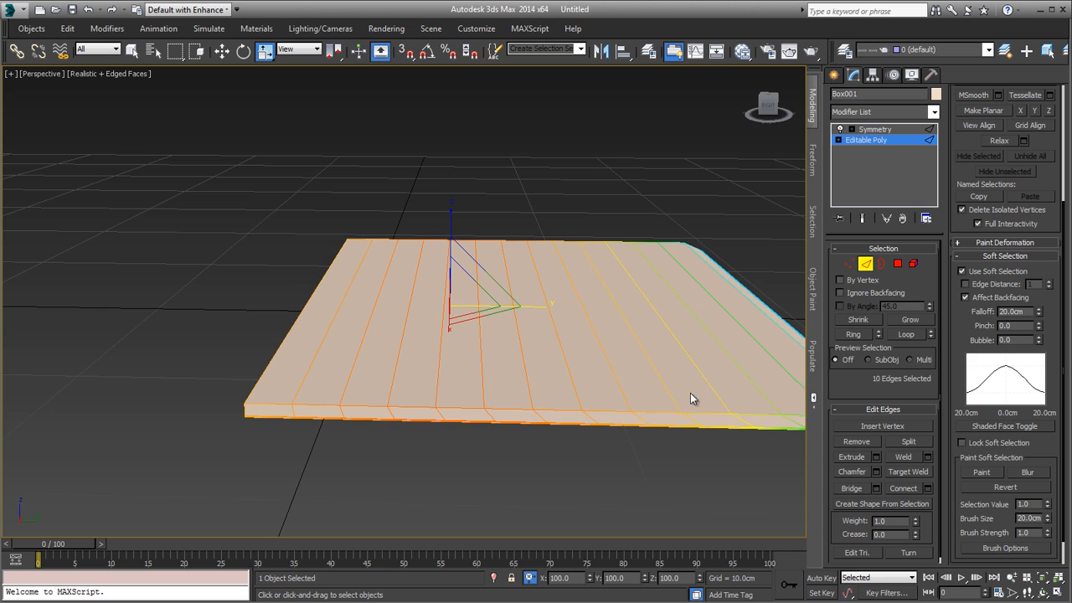
middle_click_drag(651, 383, 644, 374, "alt")
left_click_drag(1039, 306, 1039, 349)
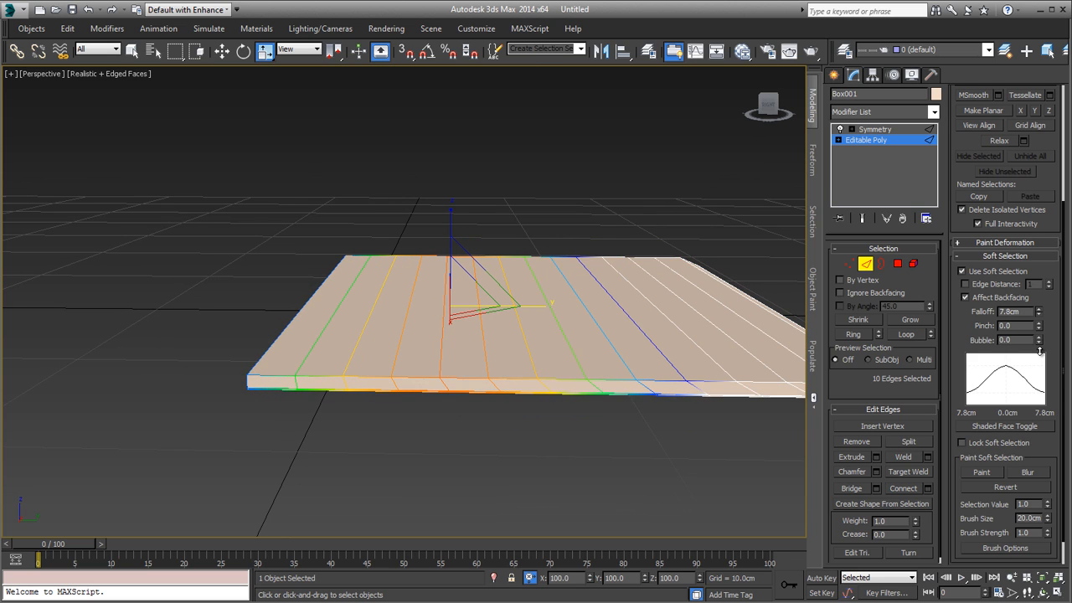
Step: Try raising the soft-selected loop along Z, compare the curve with the 03White.JPG reference, and undo the move
key("w")
mouse_move(445, 242)
middle_mouse_down("alt")
mouse_move(445, 228)
mouse_move(448, 239)
middle_mouse_up("alt")
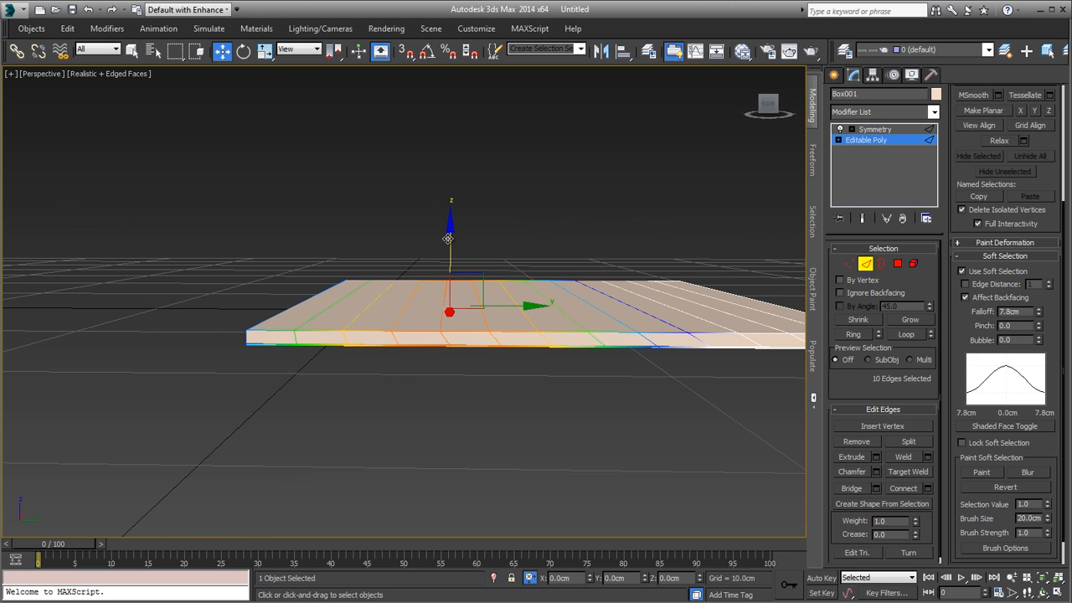
left_click_drag(449, 238, 470, 225)
key("alt+Tab")
key("alt+Tab")
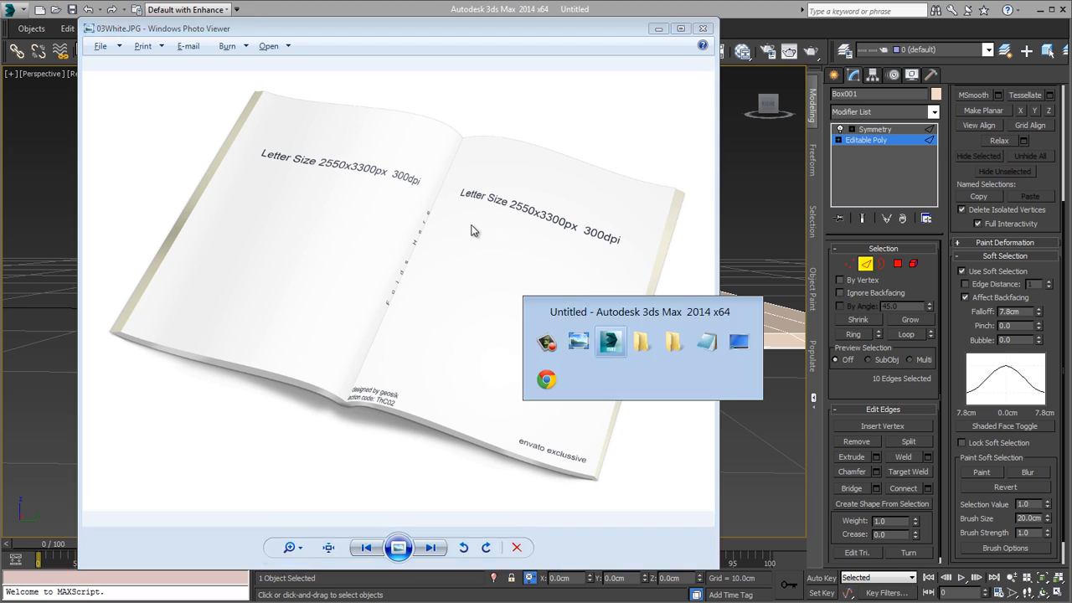
middle_click_drag(566, 248, 512, 263, "alt")
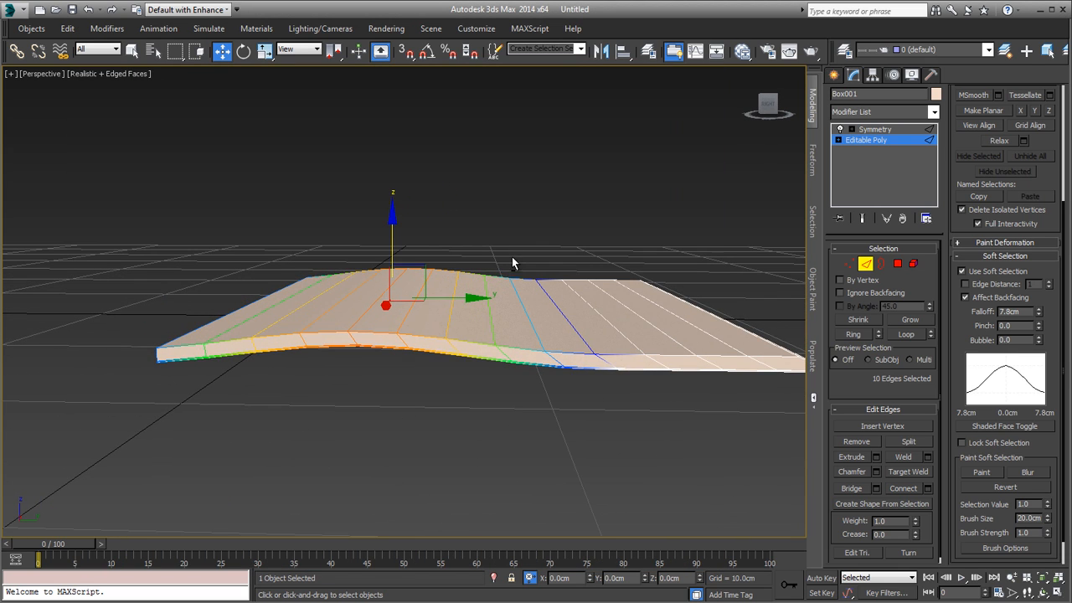
key("ctrl+z")
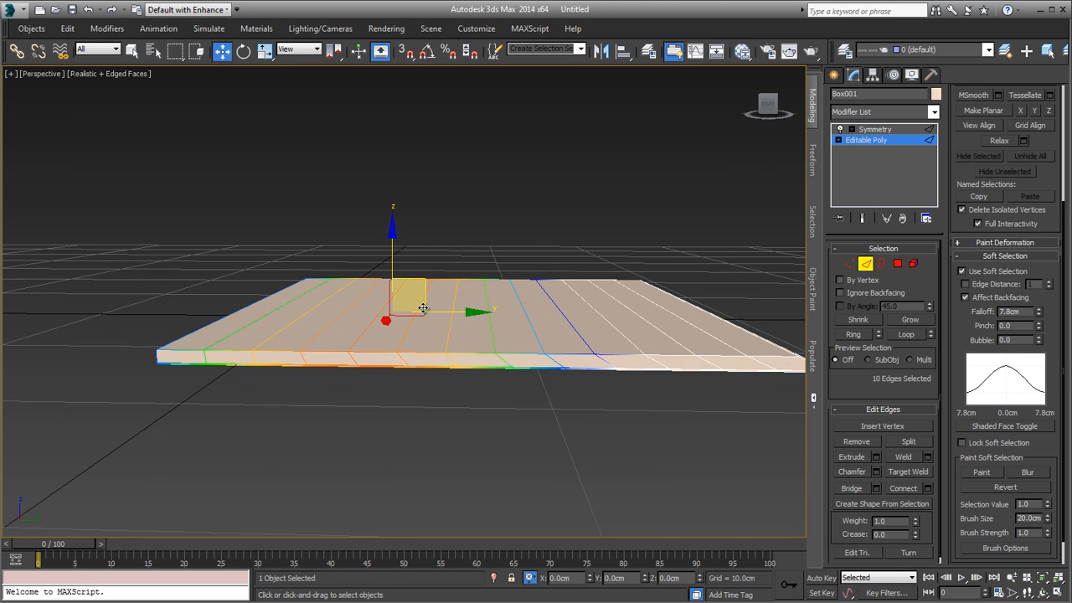
Step: Raise the fourth and fifth edge loops from the spine along Z with soft selection to form the page's hump
left_click(456, 313, "ctrl")
left_click(456, 311, "ctrl")
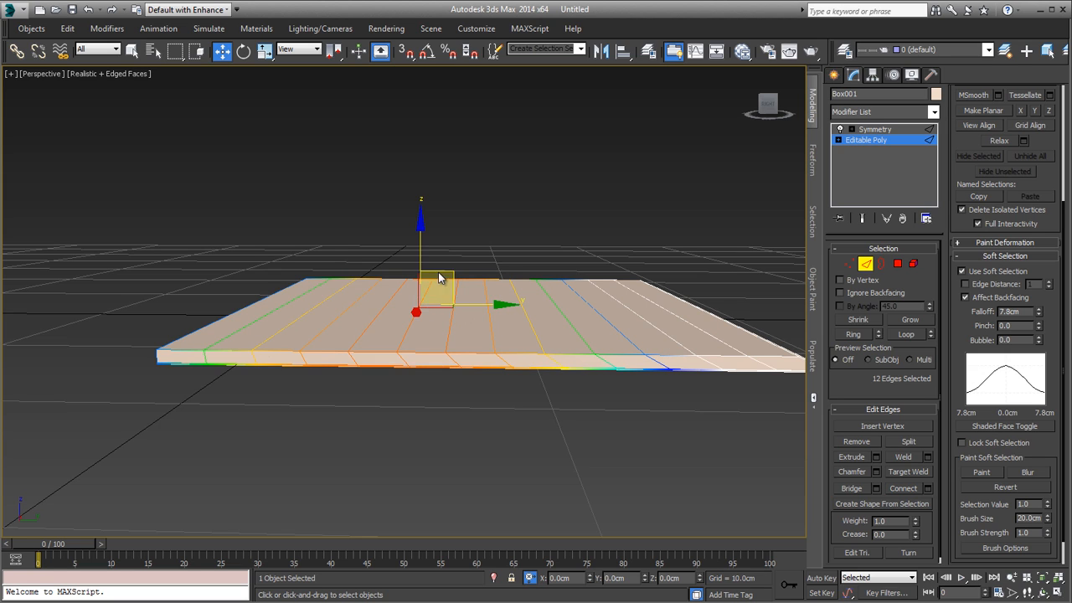
left_click_drag(425, 251, 428, 316)
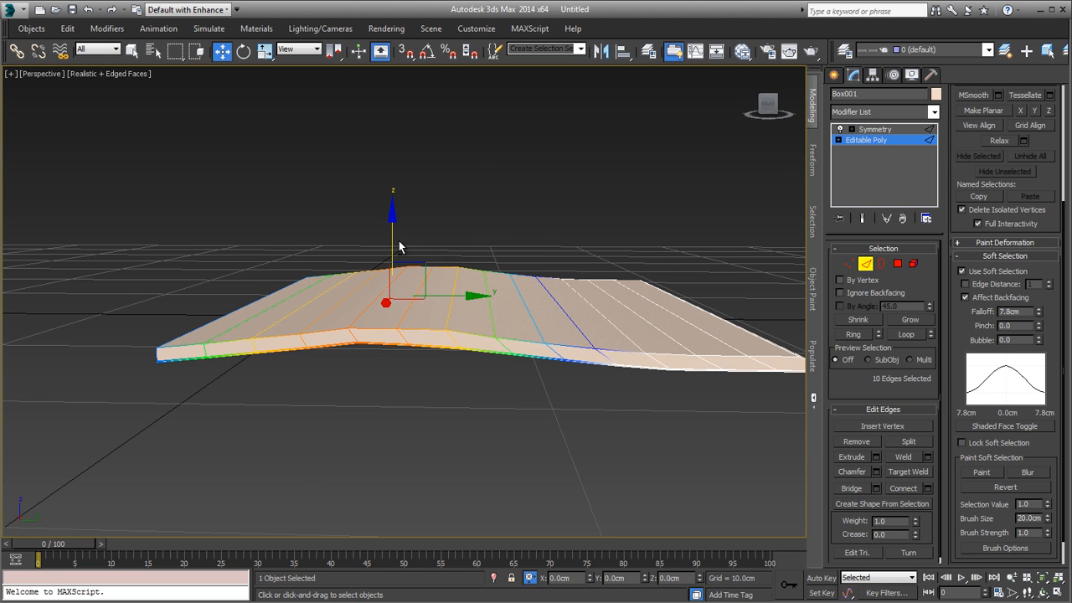
middle_click_drag(396, 239, 461, 241)
scroll(447, 270, "up", 2)
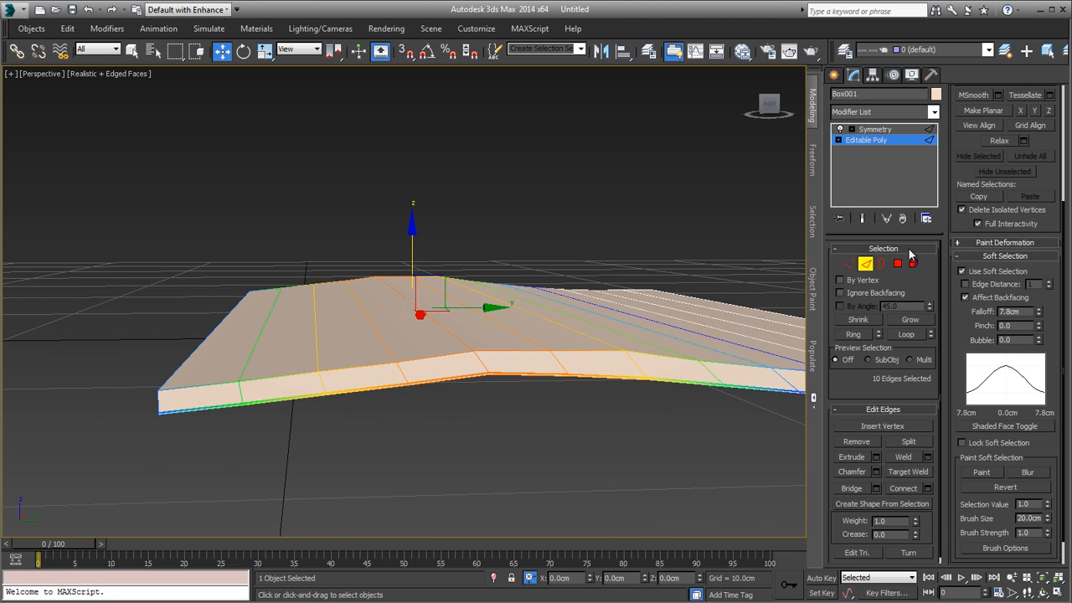
Step: Turn off Soft Selection and switch to the Right view framed on the slab's curved profile
left_click(992, 274)
left_click(988, 257)
key("f")
key("z")
middle_click_drag(478, 318, 668, 309)
key("v")
key("r")
key("z")
scroll(650, 328, "down", 7)
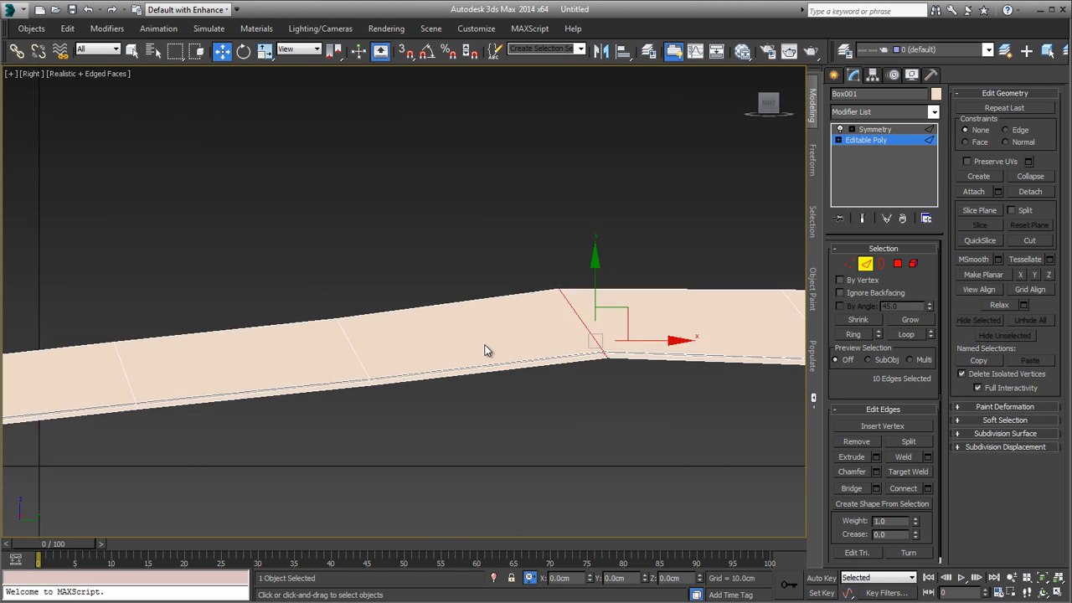
scroll(366, 366, "down", 2)
scroll(366, 367, "up", 1)
Step: Raise the second and third edge loops from the spine end to round the rise, the third by about 0.14 cm
double_click(333, 365)
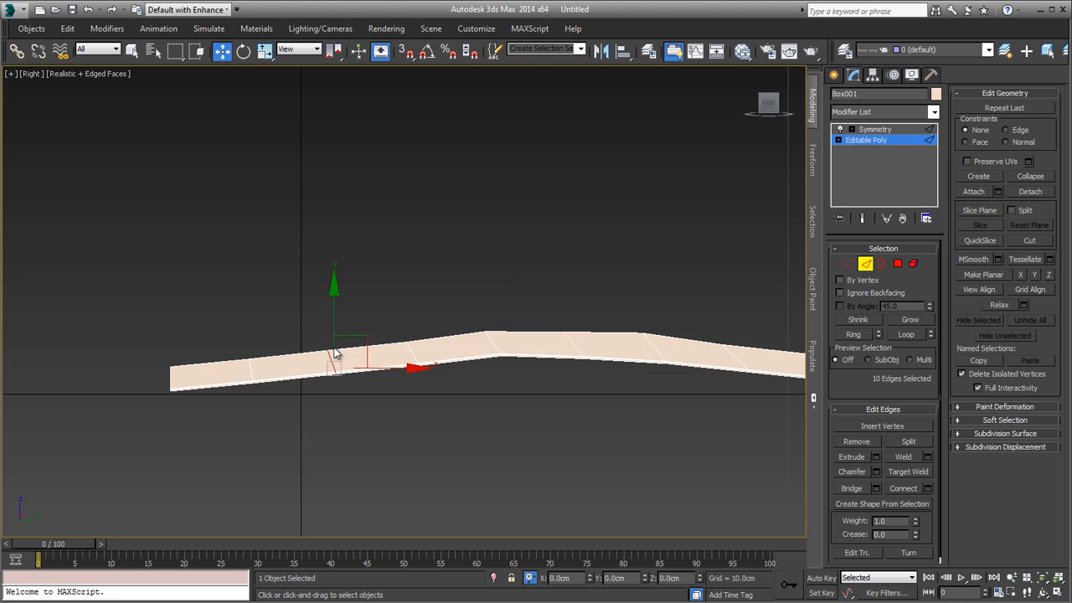
left_click_drag(333, 311, 334, 306)
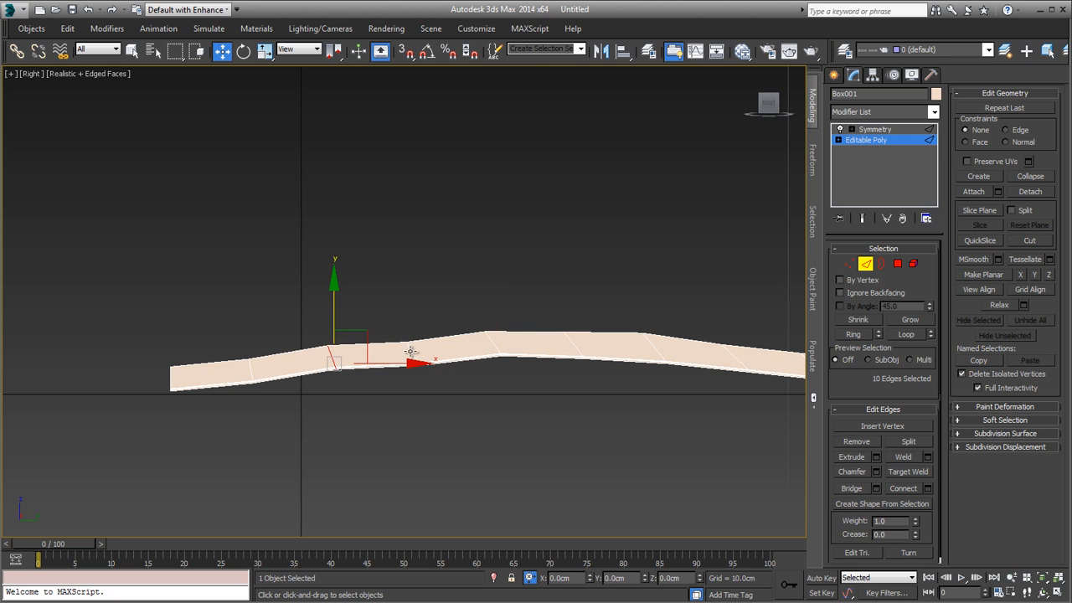
double_click(410, 351)
left_click_drag(416, 310, 416, 303)
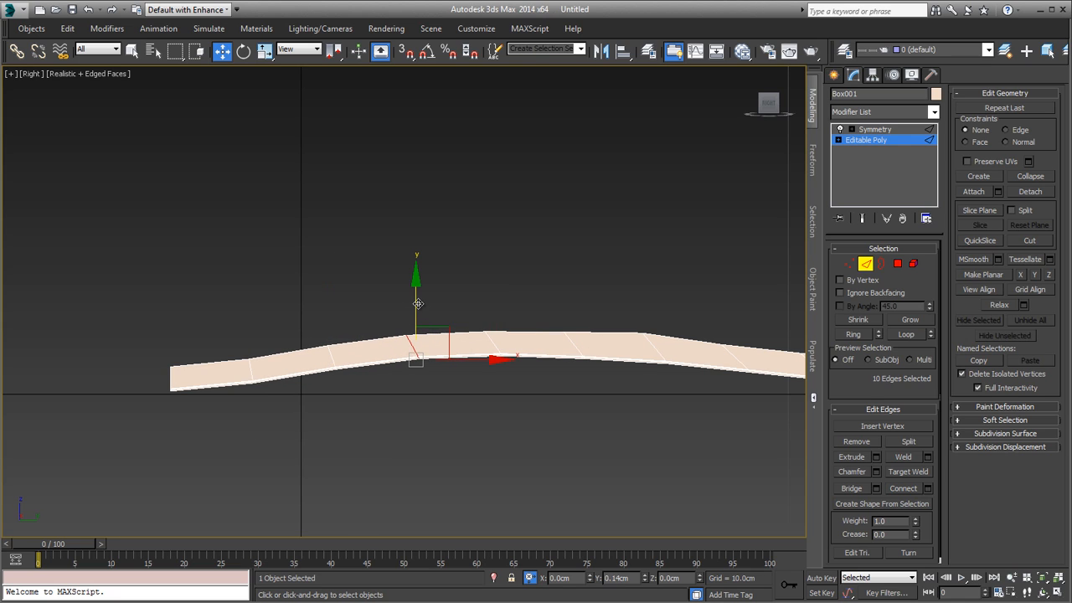
Step: Lower the sixth and seventh edge loops from the spine to soften the hump's descent, the seventh by about 0.025 cm
middle_click_drag(556, 327, 397, 330)
double_click(500, 340)
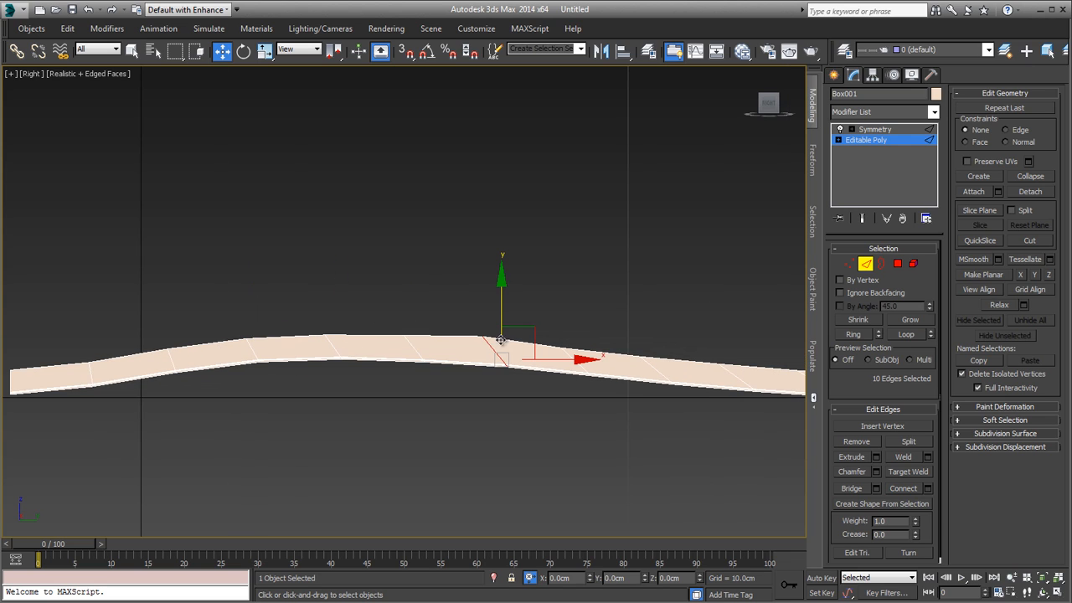
left_click_drag(502, 286, 513, 303)
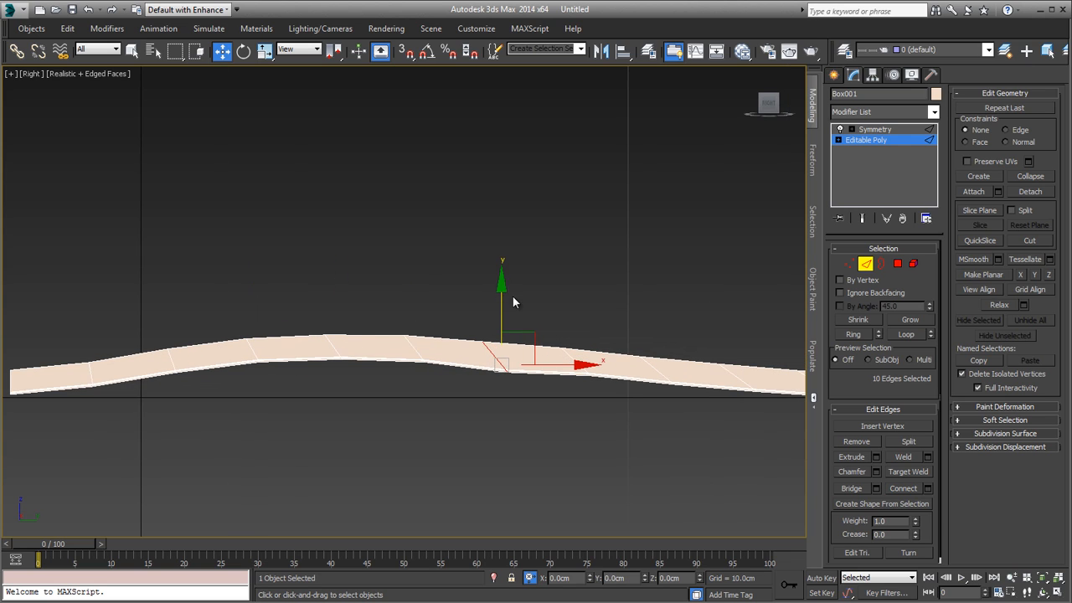
double_click(576, 360)
left_click_drag(581, 311, 581, 317)
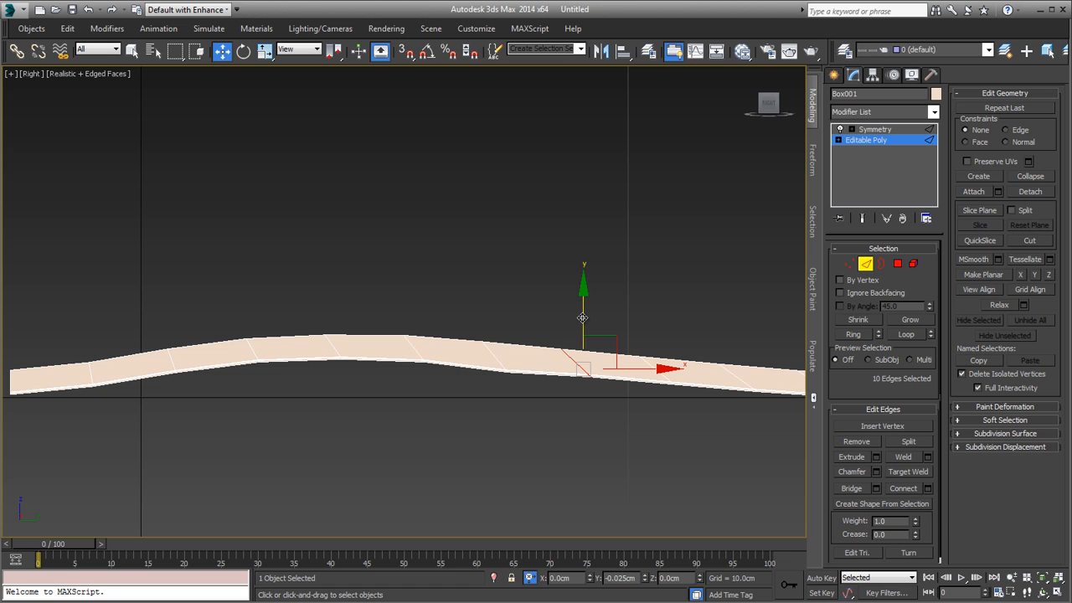
Step: Raise the first edge loop beside the spine end to even out the start of the curve
middle_click_drag(545, 256, 607, 299)
scroll(572, 302, "down", 2)
middle_click_drag(383, 334, 538, 344)
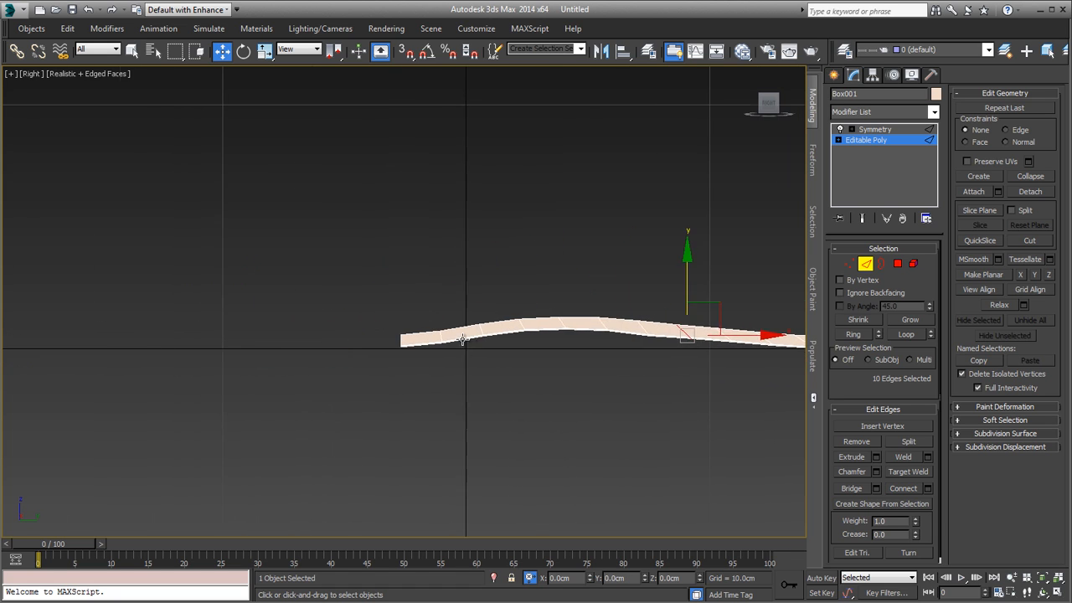
scroll(462, 339, "up", 2)
scroll(471, 324, "up", 2)
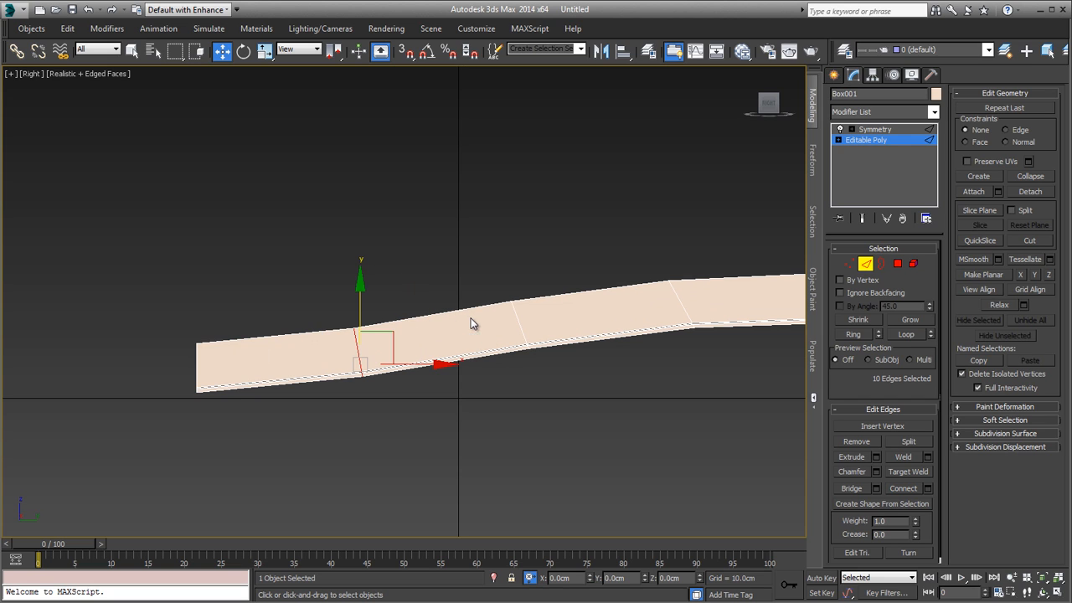
left_click_drag(360, 299, 360, 290)
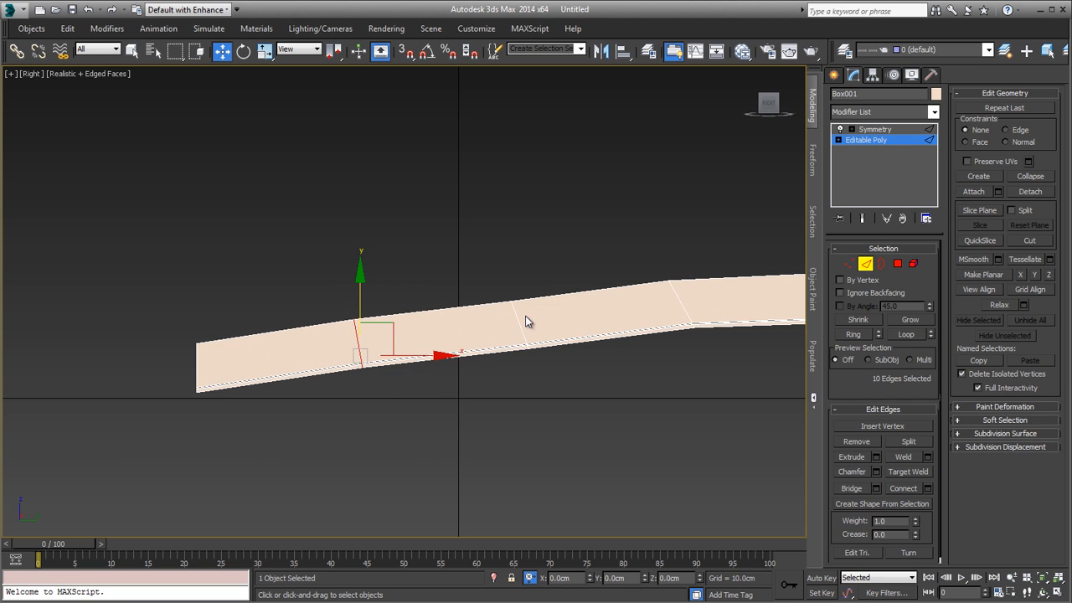
Step: Raise the second edge loop from the spine by about 0.035 cm, then nudge the second and first loops slightly higher
left_click(514, 322)
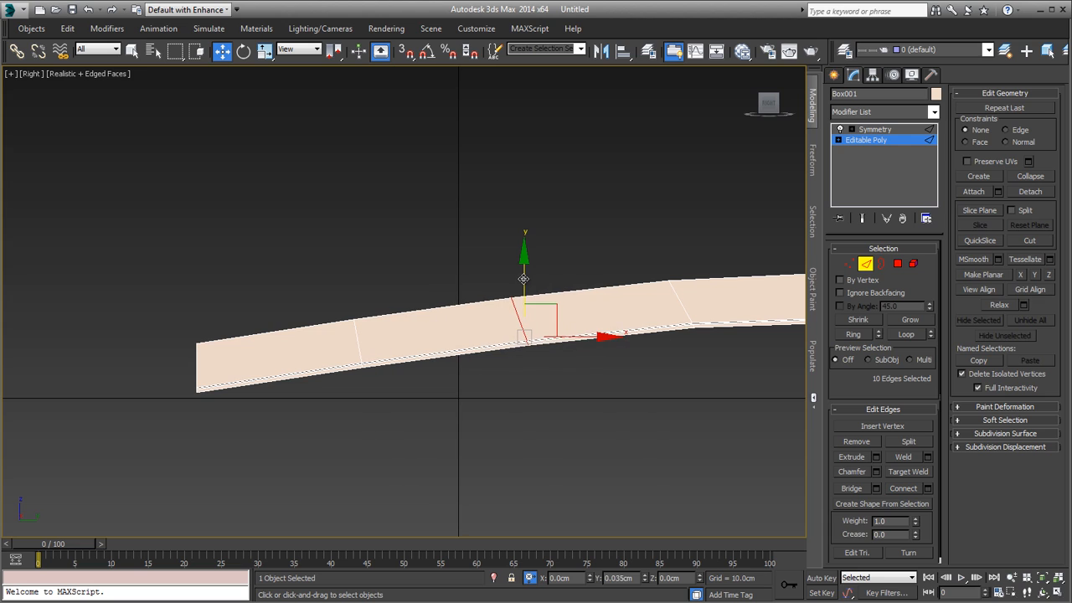
scroll(549, 286, "down", 1)
middle_click_drag(550, 286, 374, 336)
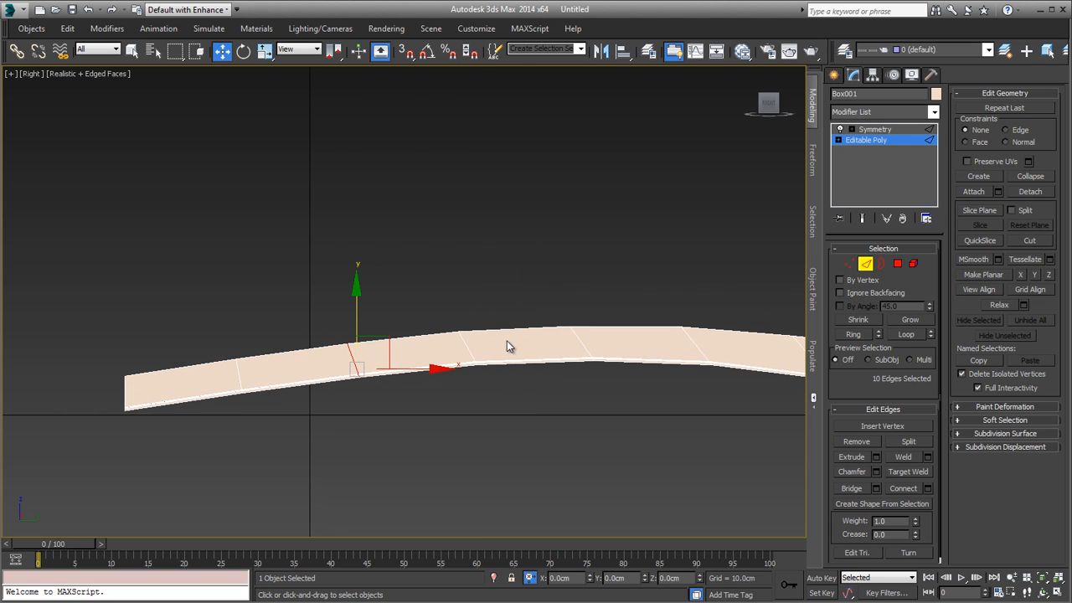
left_click_drag(357, 315, 357, 311)
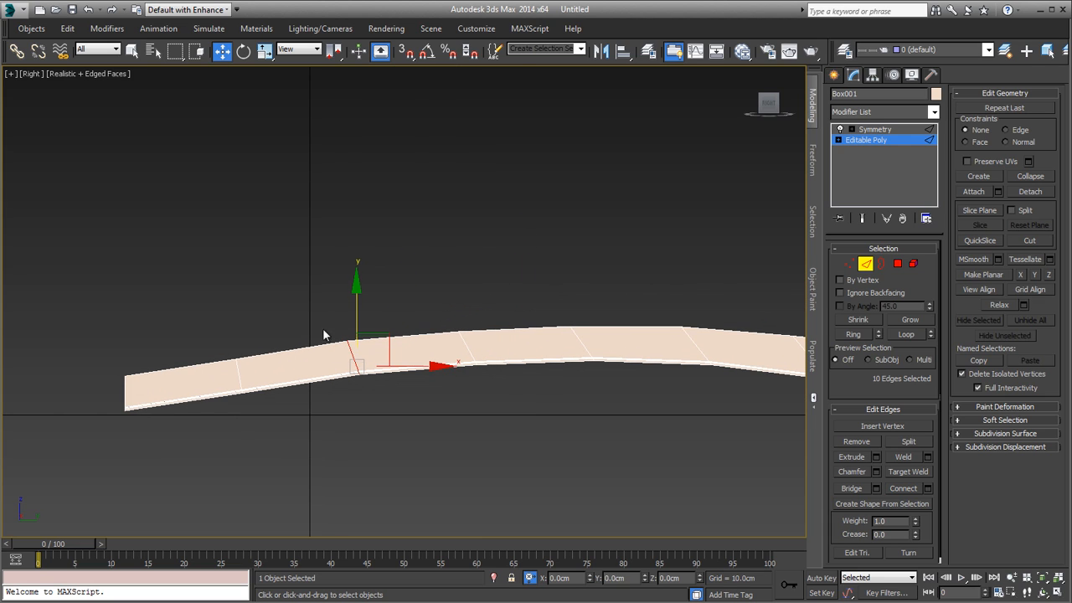
left_click(241, 379)
left_click_drag(240, 336, 241, 334)
Step: Return to the Perspective view and examine the curved page half and its second edge loop from several angles
key("p")
scroll(206, 438, "down", 4)
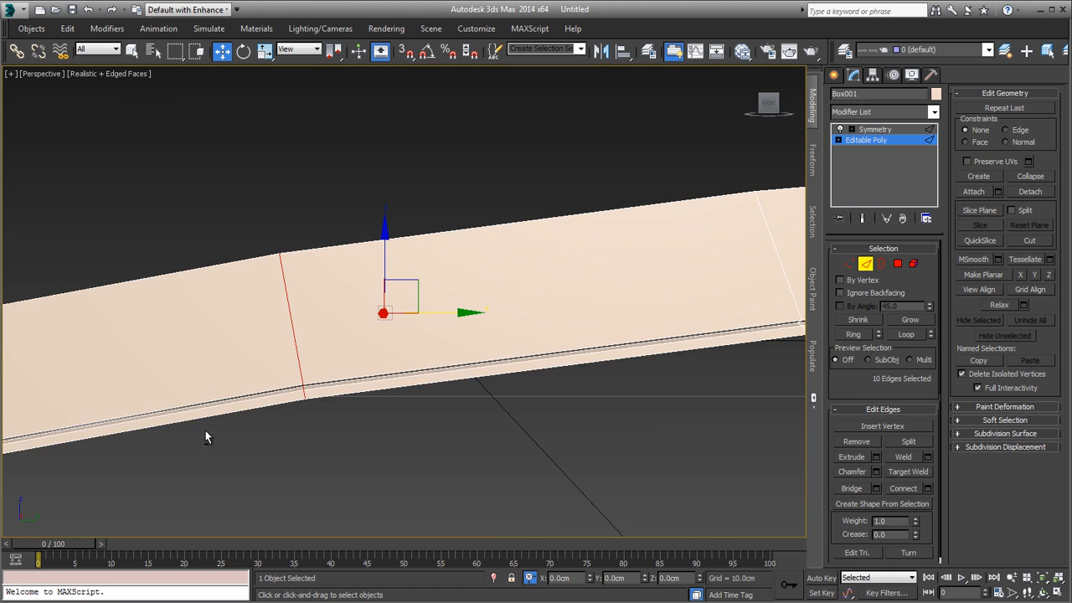
middle_click_drag(206, 438, 288, 350, "alt")
scroll(321, 384, "down", 6)
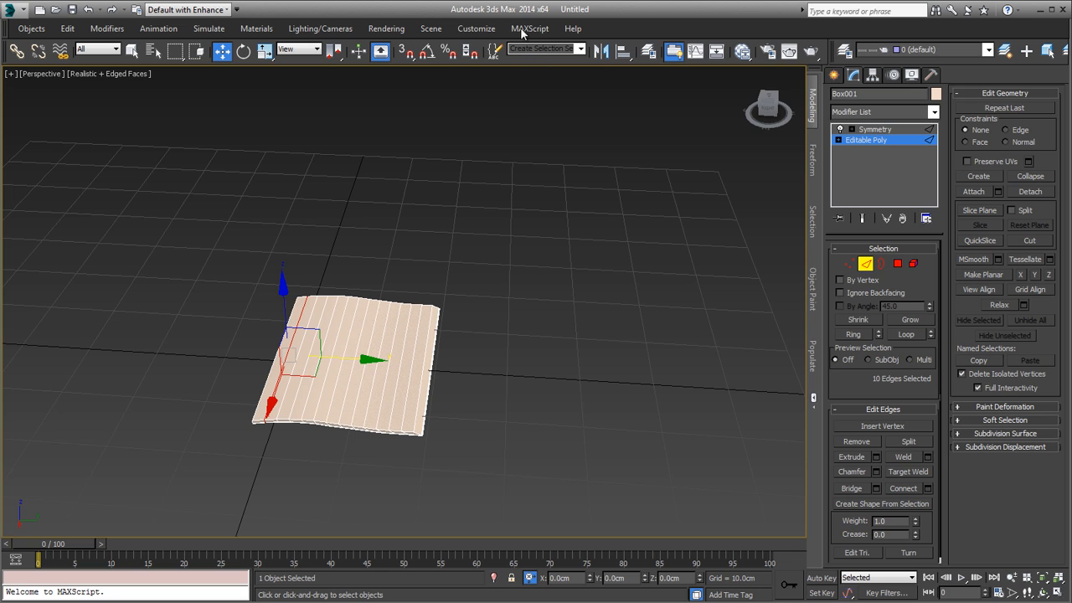
middle_click_drag(406, 406, 359, 375, "alt")
scroll(360, 374, "up", 8)
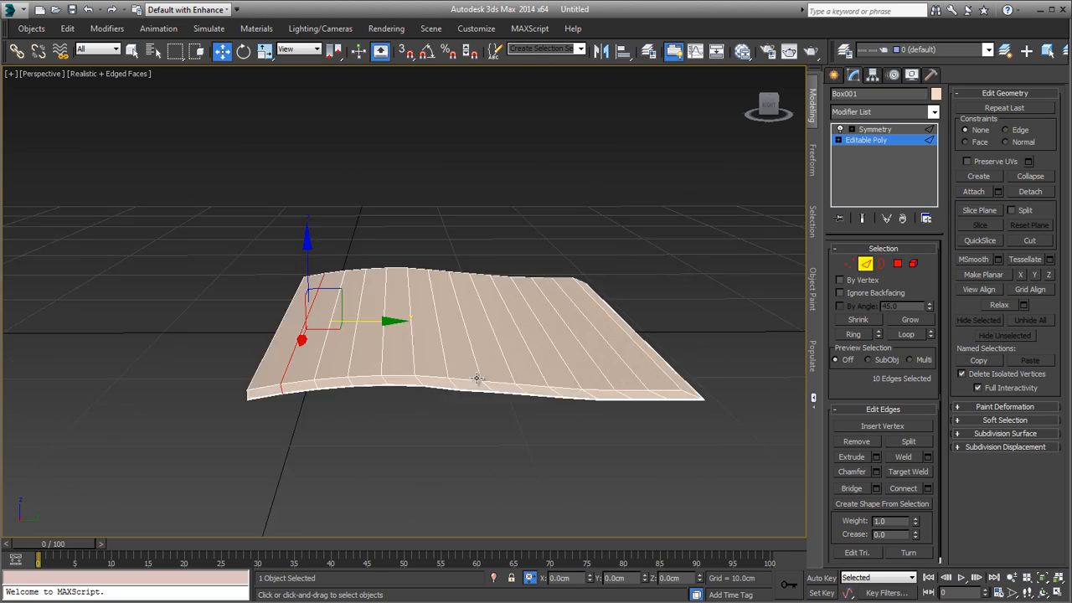
middle_click_drag(293, 368, 351, 433, "alt")
scroll(266, 375, "up", 3)
left_click(324, 385)
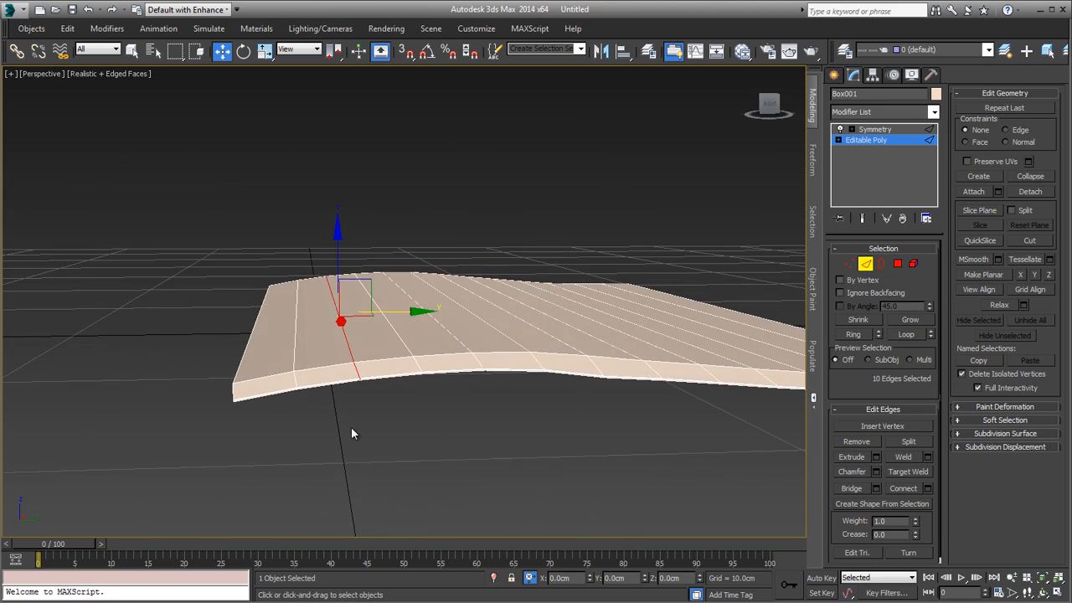
Step: Leave edge editing and show the Symmetry result so the whole magazine can be viewed
left_click(866, 268)
mouse_move(675, 376)
middle_mouse_down("alt")
mouse_move(581, 385)
mouse_move(639, 399)
mouse_move(692, 366)
middle_mouse_up("alt")
left_click(863, 219)
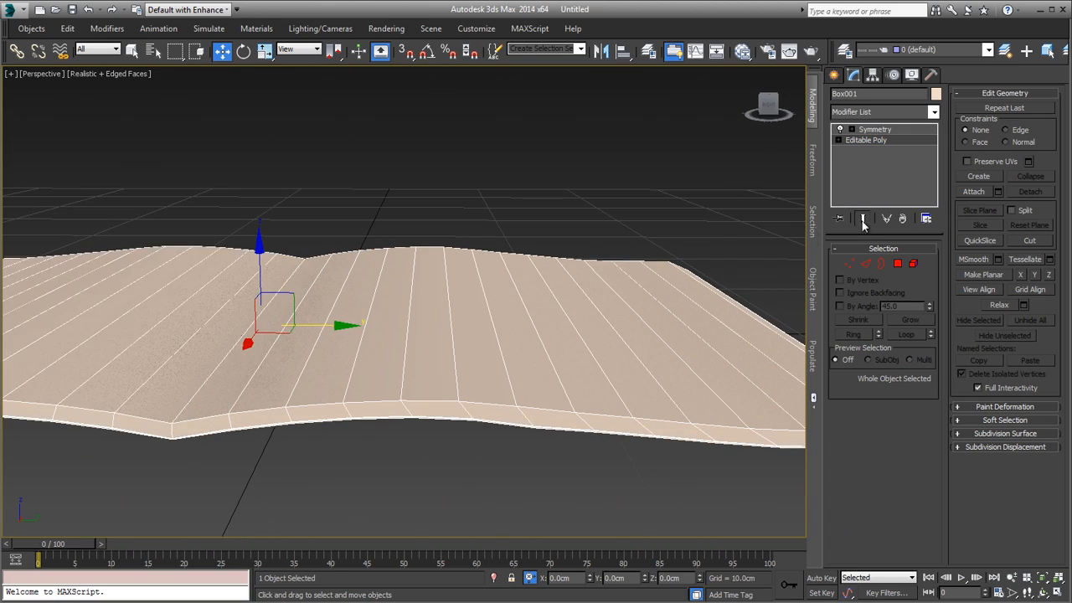
mouse_move(563, 340)
middle_mouse_down("alt")
mouse_move(514, 381)
mouse_move(524, 359)
mouse_move(545, 351)
middle_mouse_up("alt")
scroll(543, 361, "down", 5)
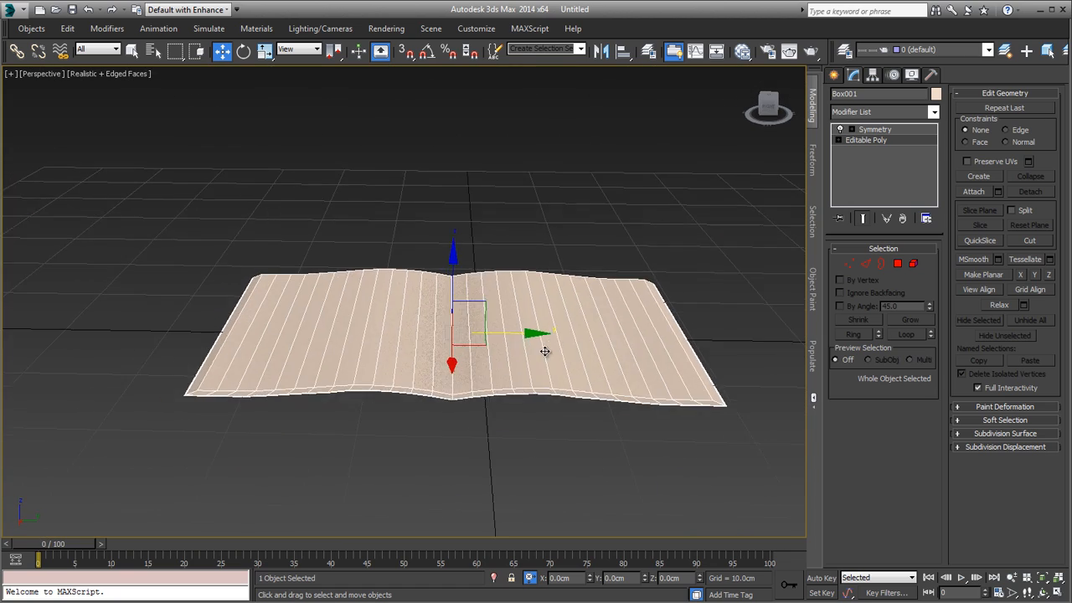
scroll(545, 351, "up", 5)
Step: Change the Perspective viewport's visual style to Shaded with edged faces displayed
key("F4")
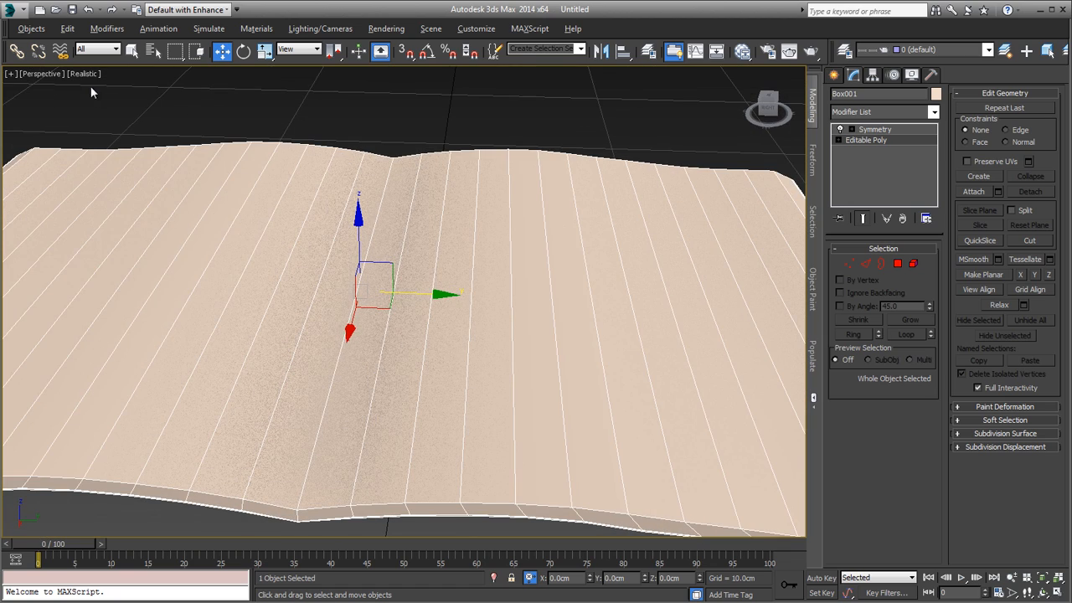
left_click(84, 74)
left_click(99, 103)
scroll(463, 268, "up", 3)
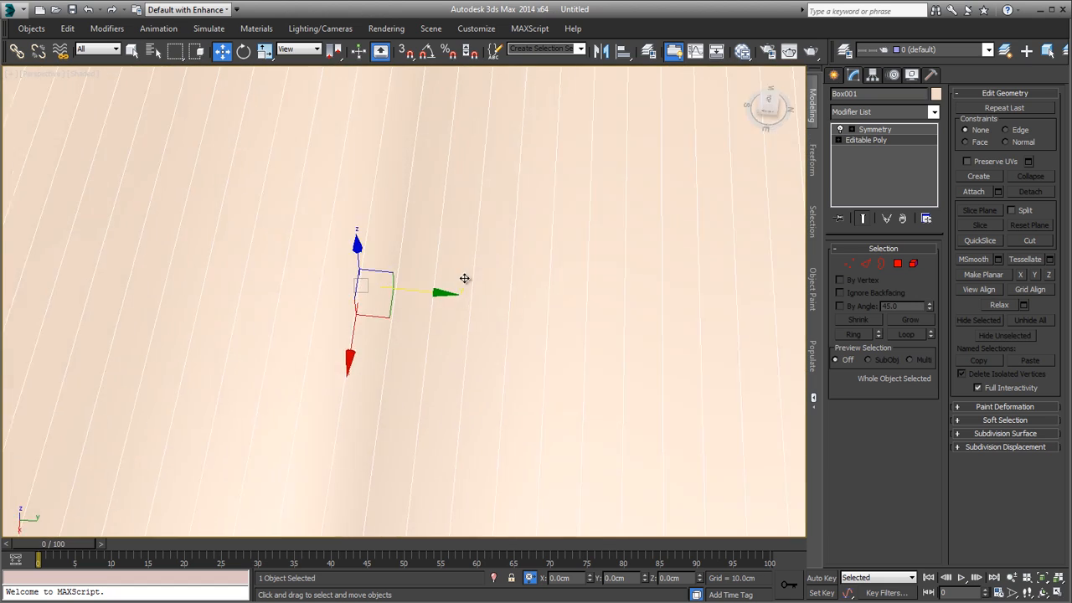
scroll(464, 278, "down", 6)
key("F4")
Step: Deselect the magazine, turn off edged faces in the viewport, and reselect the magazine
left_click(537, 458)
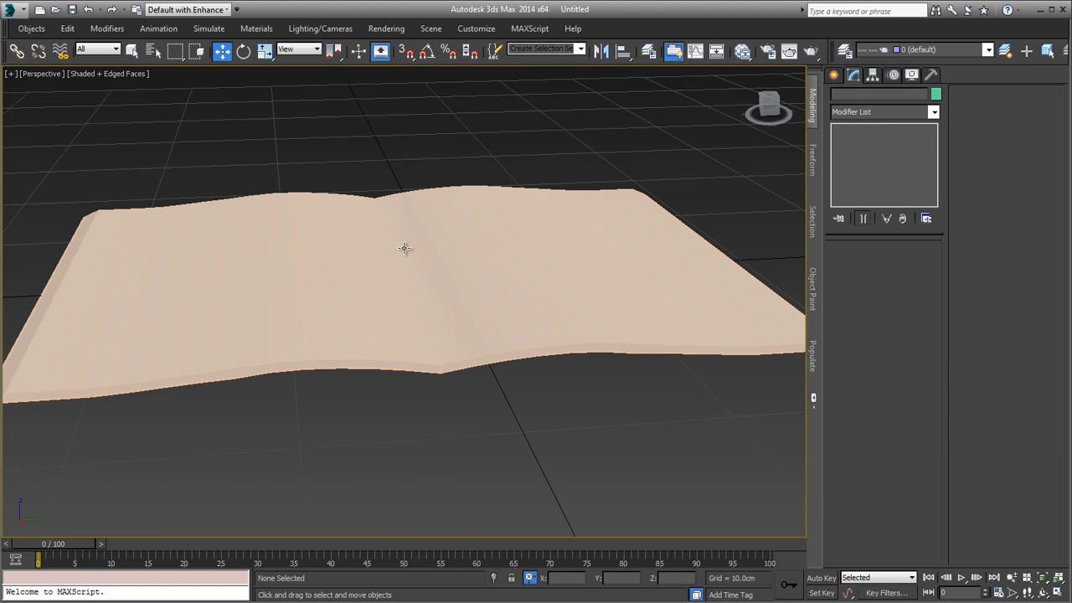
left_click(404, 248)
key("z")
left_click(506, 488)
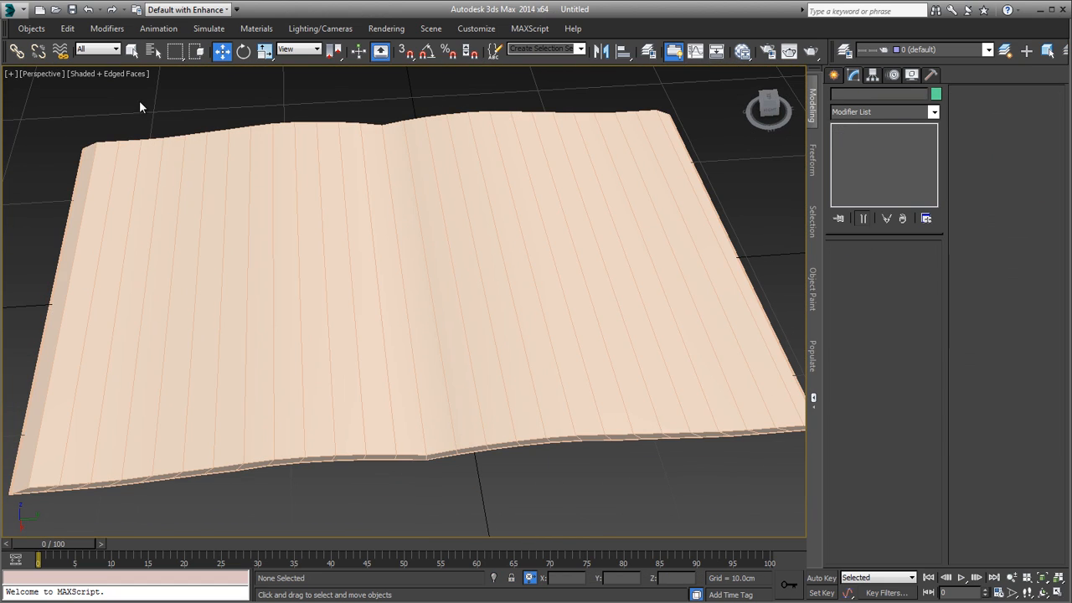
left_click(119, 75)
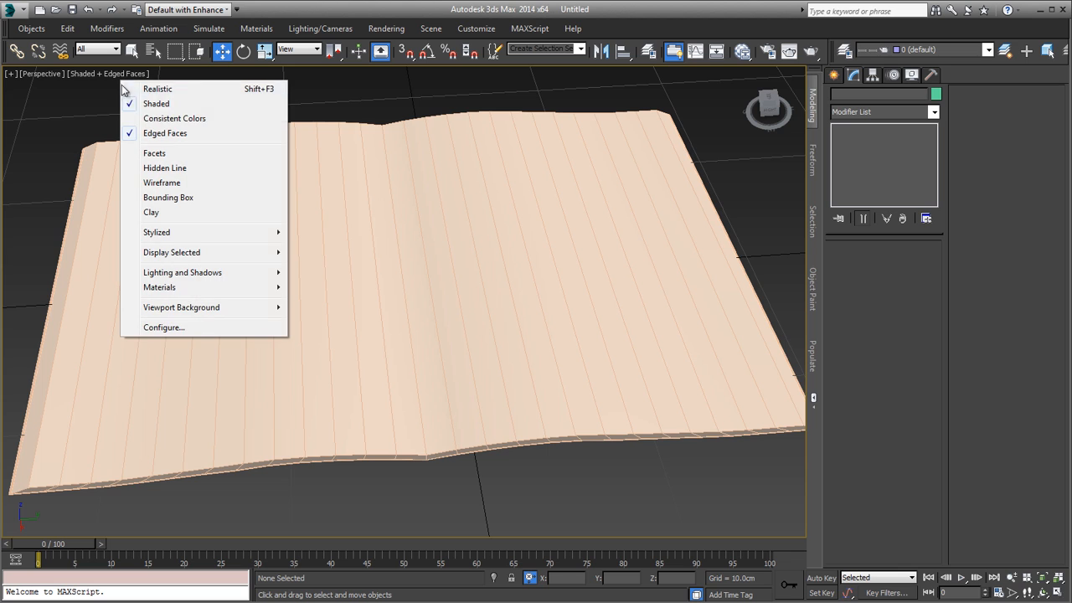
left_click(165, 134)
key("shift+z")
left_click(307, 243)
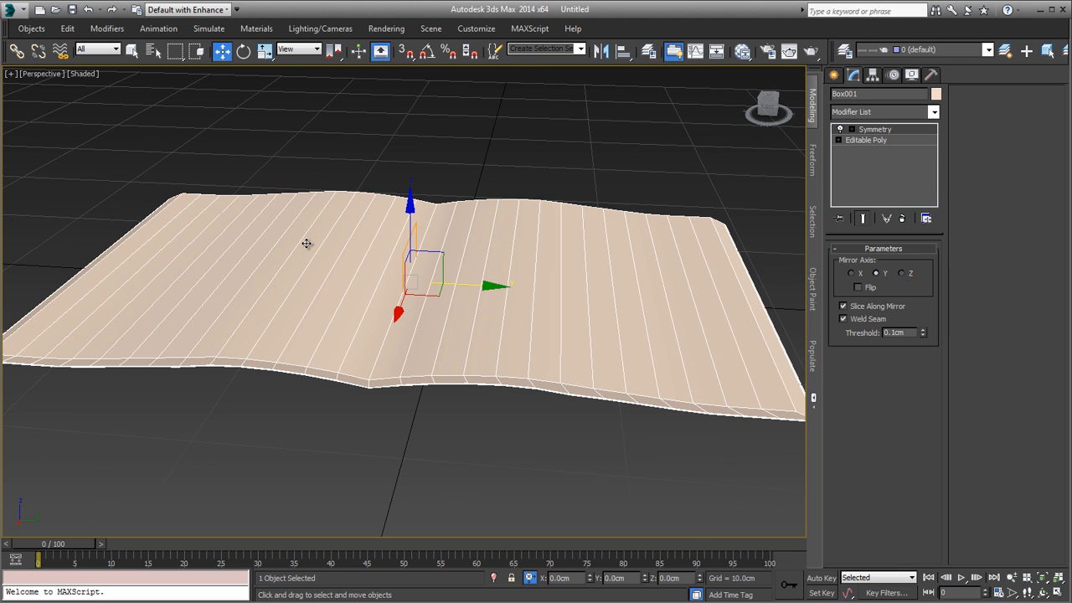
Step: Turn off Display Selected with Edged Faces in the viewport configuration
left_click(10, 74)
left_click(92, 233)
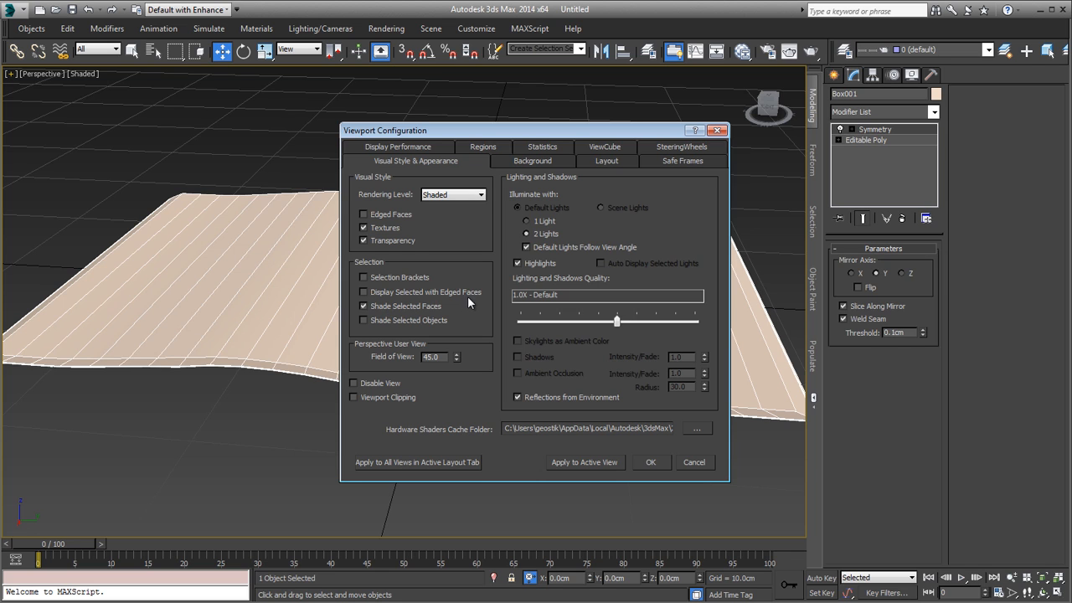
left_click(654, 461)
scroll(418, 340, "up", 4)
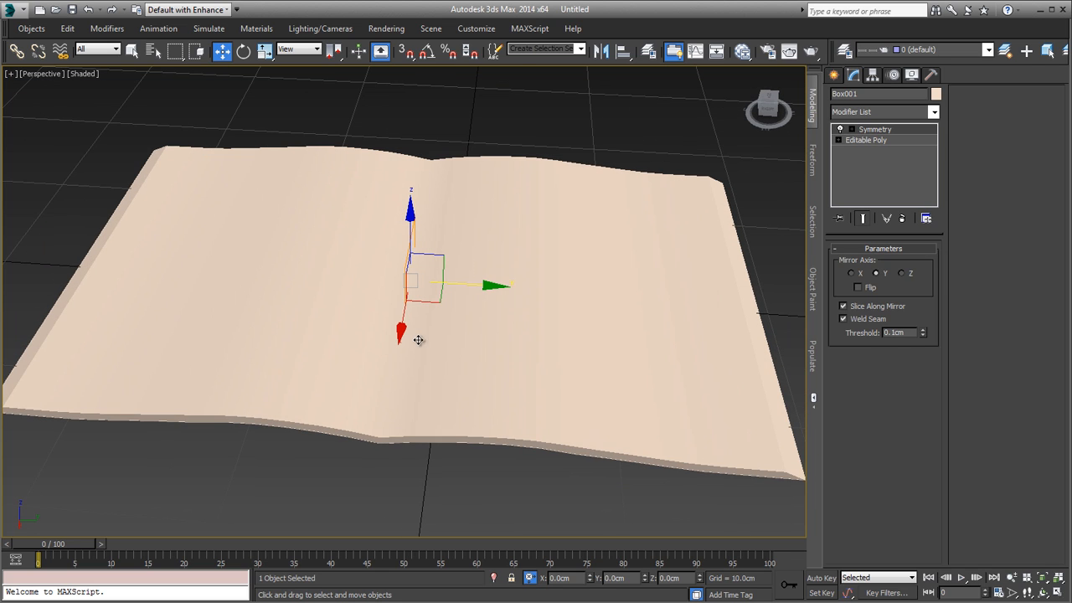
Step: Compare the magazine's shading with and without edged faces, leaving edged faces displayed
key("F4")
key("F4")
middle_click_drag(443, 381, 433, 339, "alt")
scroll(444, 343, "up", 4)
scroll(433, 339, "down", 4)
key("F4")
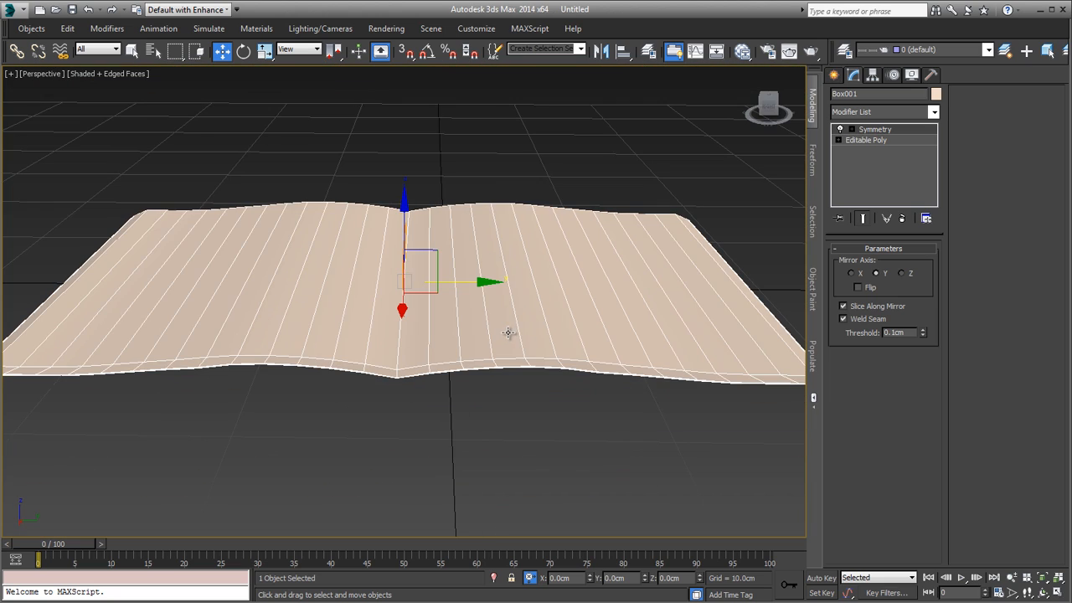
Step: Examine the magazine's curvature and the spine fold from above, the front end and underneath
middle_click_drag(524, 337, 337, 243, "alt")
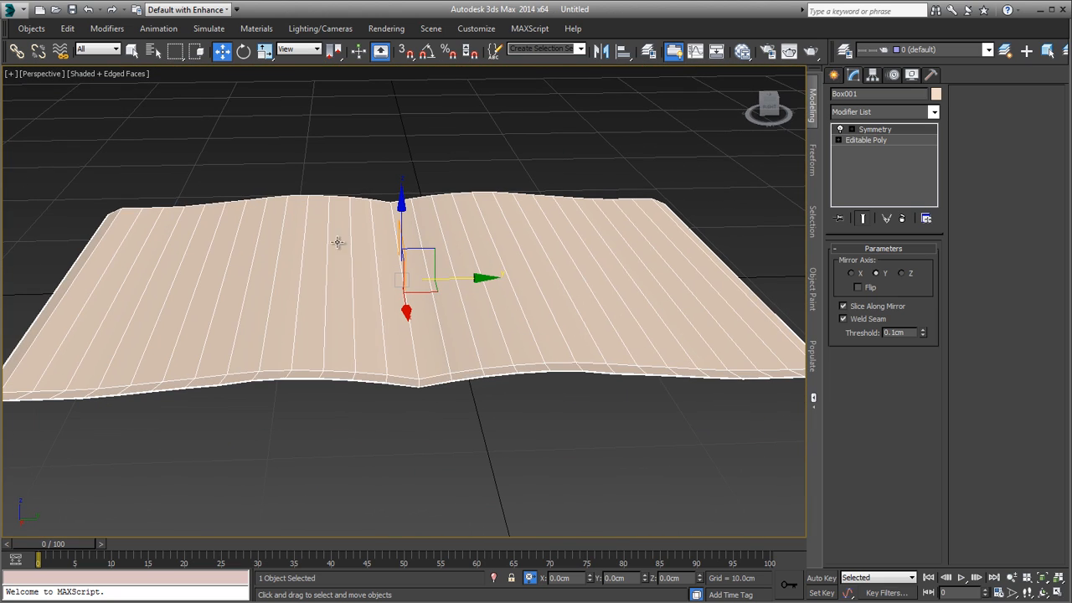
scroll(545, 421, "down", 4)
middle_click_drag(553, 424, 662, 447, "alt")
scroll(545, 406, "up", 5)
scroll(453, 300, "up", 3)
middle_click_drag(453, 300, 392, 295, "alt")
middle_click_drag(374, 228, 390, 383)
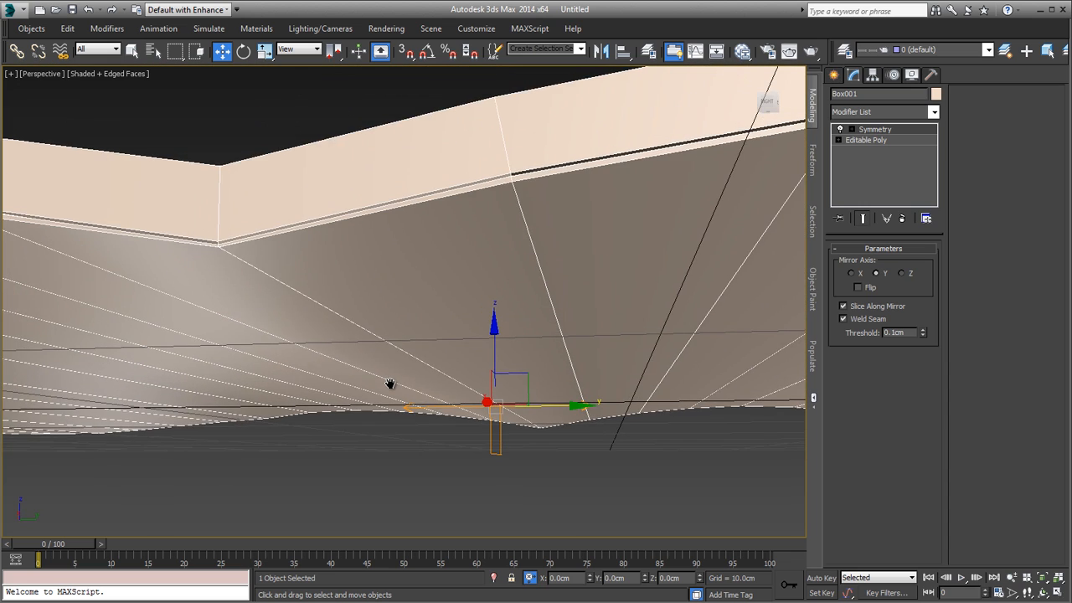
scroll(389, 382, "down", 4)
scroll(388, 382, "up", 3)
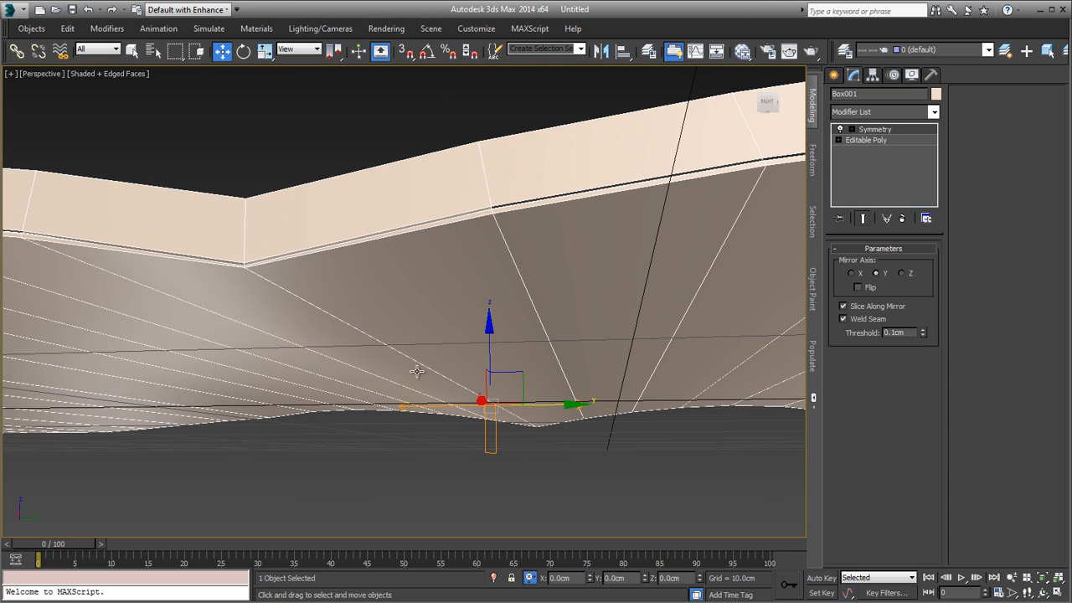
scroll(339, 324, "down", 3)
Step: Switch to the reference image 03White.JPG and examine the shape of the spine's underside up close
key("alt+Tab")
scroll(332, 404, "up", 3)
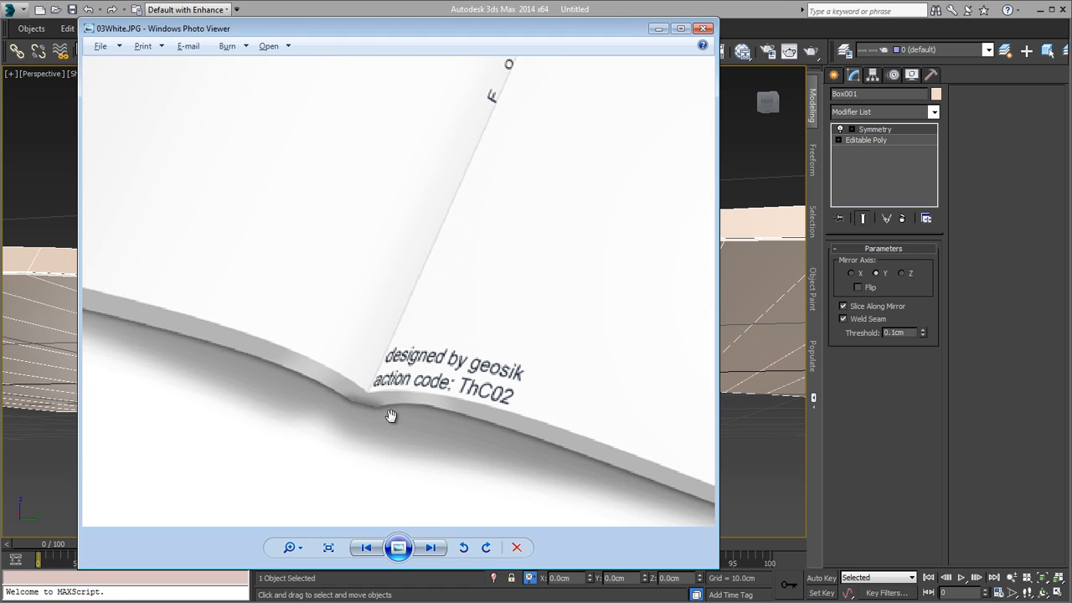
middle_click_drag(446, 364, 446, 399, "alt")
key("alt+Tab")
key("alt+Tab")
Step: In the Editable Poly with the mirrored result shown, select the ring of edges between the spine and the first edge loop
left_click(877, 141)
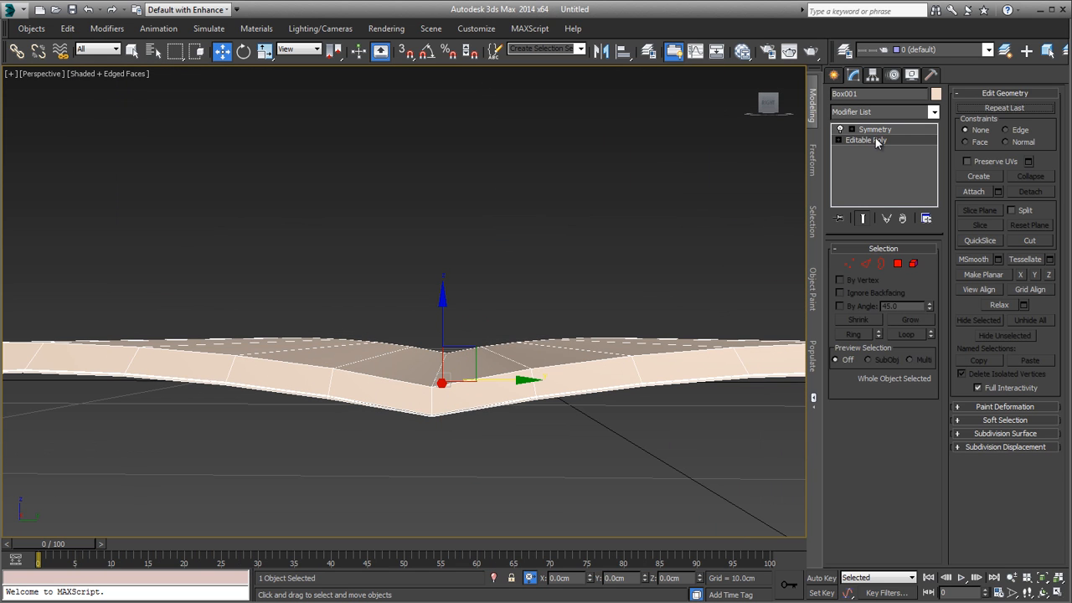
left_click(864, 218)
scroll(600, 311, "up", 5)
key("2")
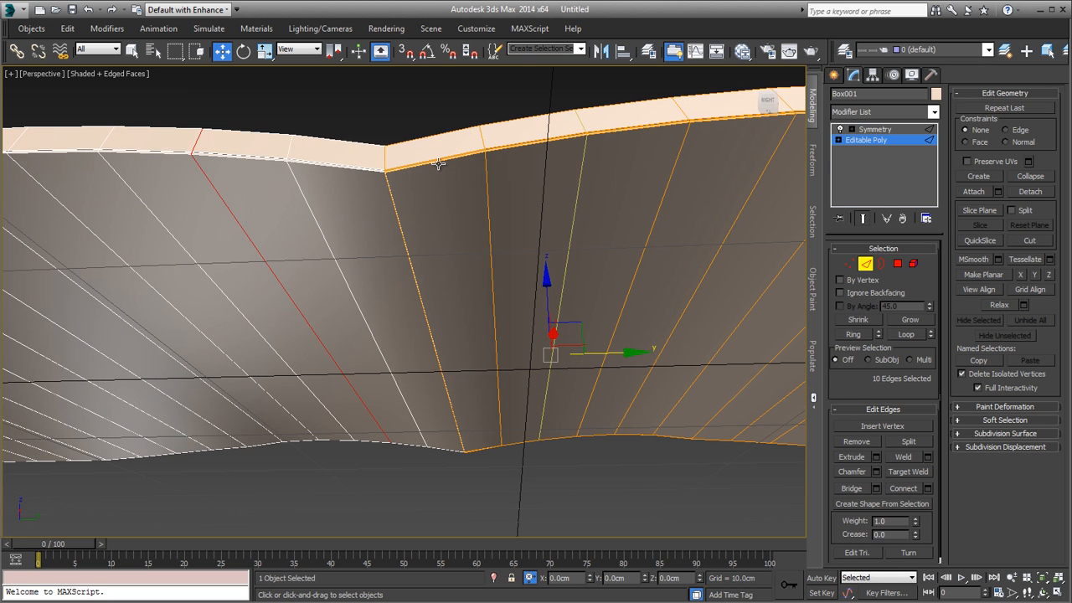
left_click(438, 164)
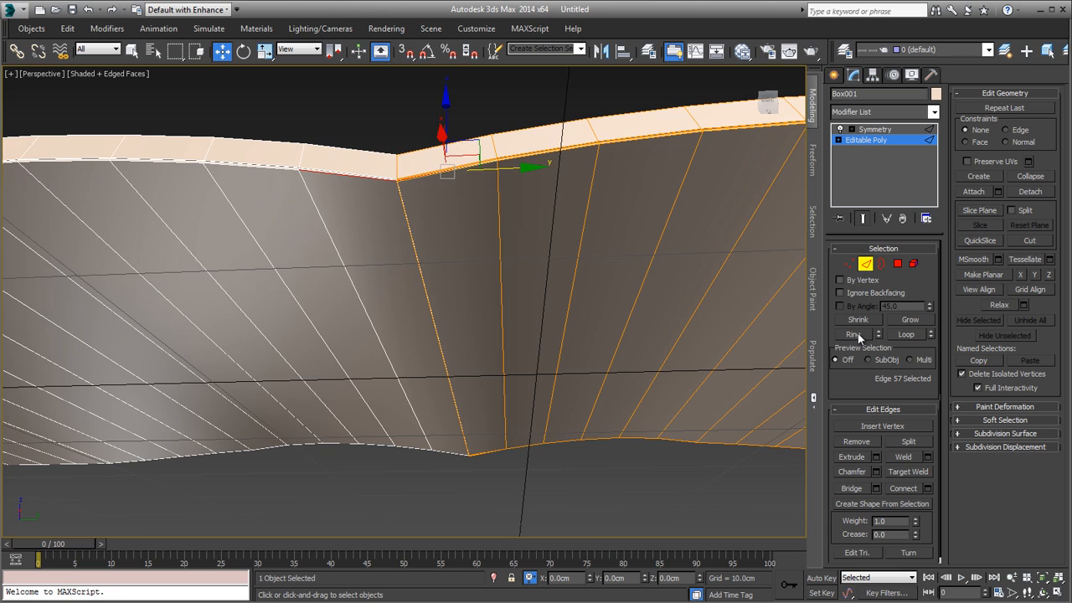
left_click(854, 334)
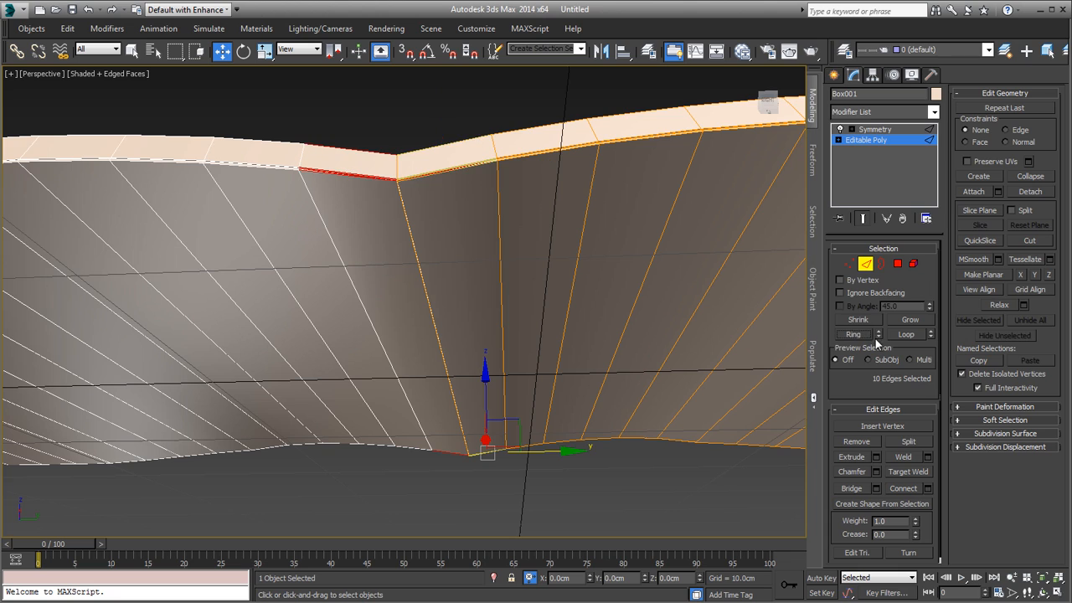
left_click(988, 421)
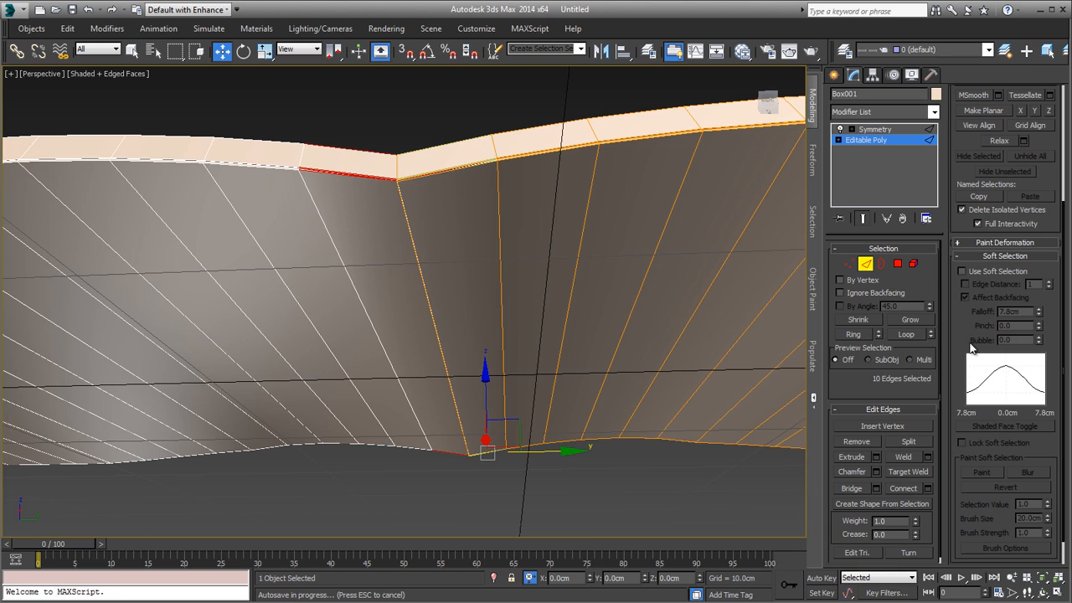
left_click(970, 255)
middle_click_drag(775, 311, 617, 360)
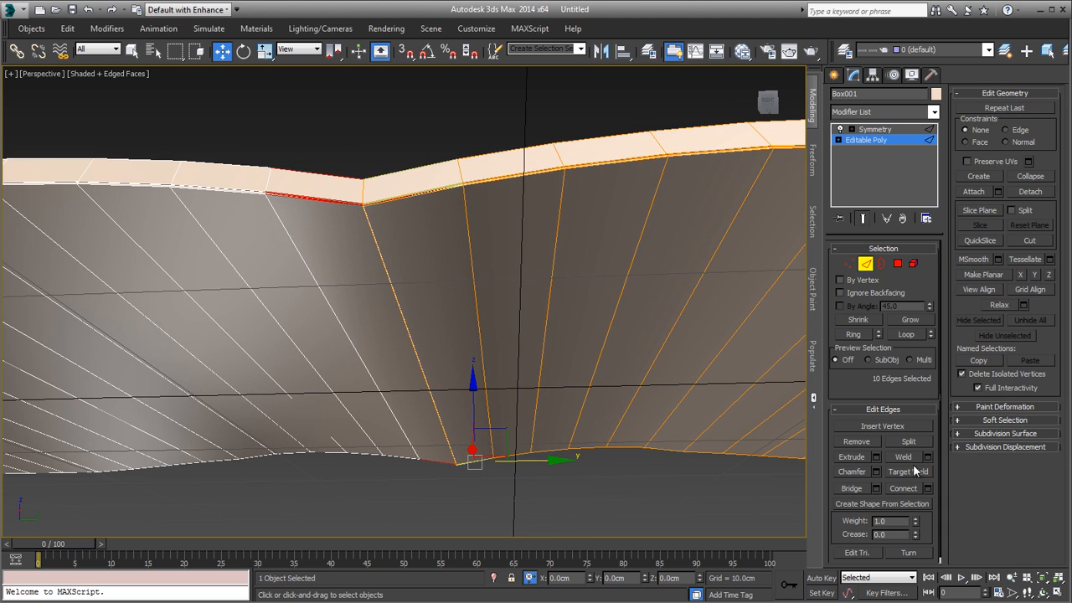
Step: Connect the selected edge ring with 1 segment and a slide of -54, placing the new loop close to the spine
left_click(927, 489)
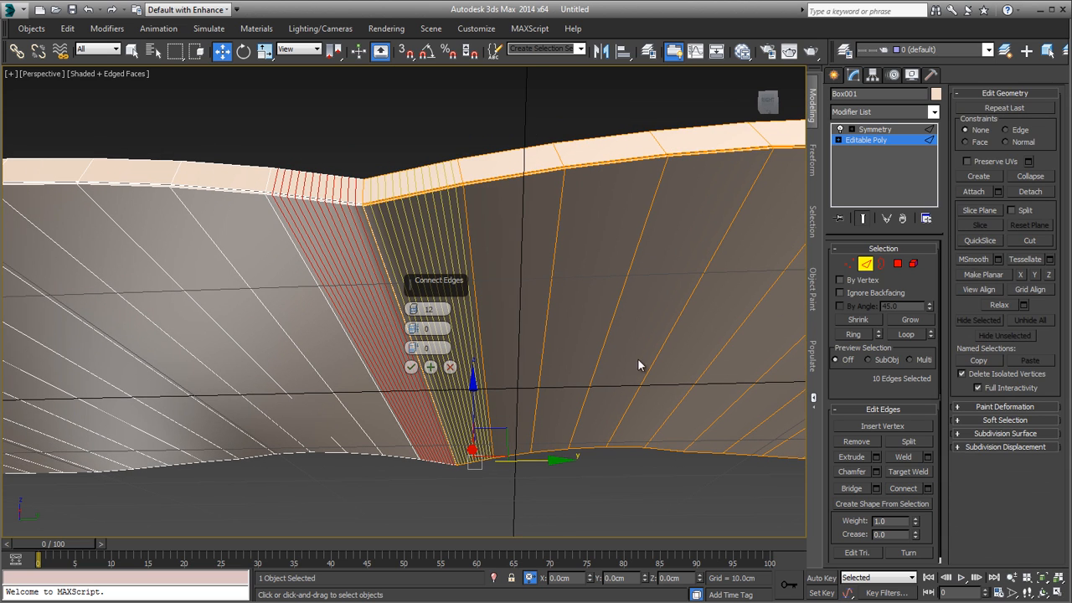
right_click(413, 310)
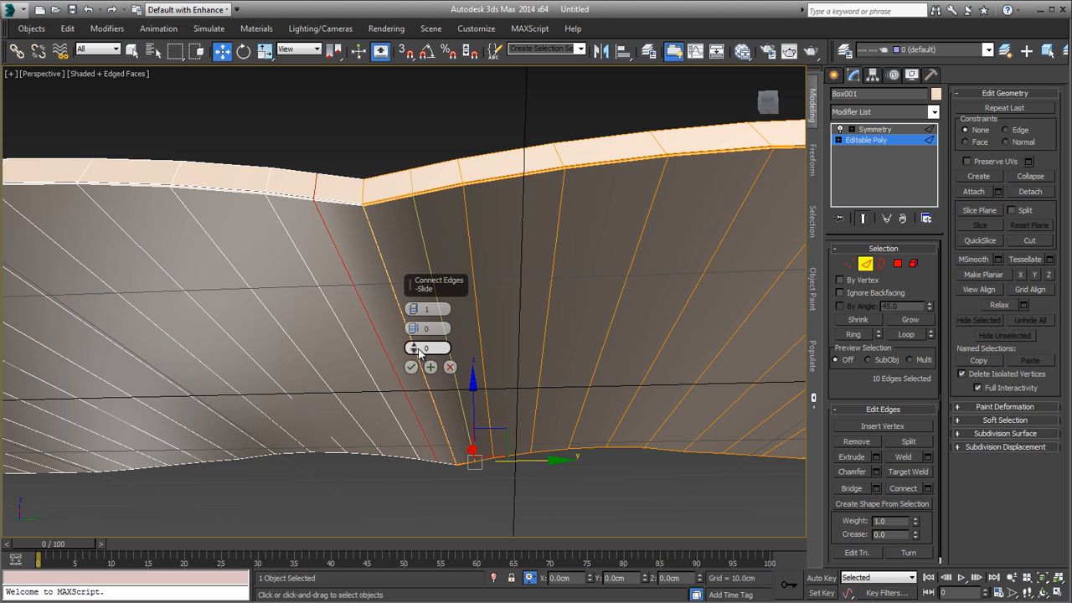
left_click_drag(418, 352, 421, 492)
mouse_move(565, 189)
middle_mouse_down("alt")
mouse_move(582, 120)
mouse_move(578, 193)
middle_mouse_up("alt")
middle_click_drag(501, 361, 548, 338, "alt")
scroll(548, 338, "up", 3)
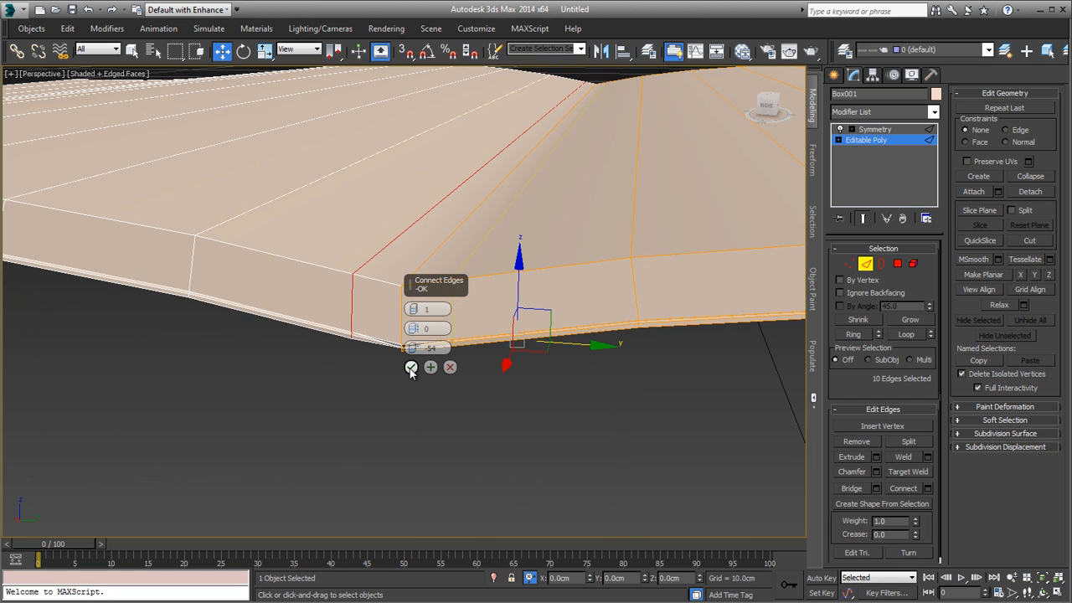
left_click(410, 368)
Step: In the Right view, select the underside vertices of the new edge loop beside the spine and lower them slightly
middle_click_drag(552, 355, 540, 393)
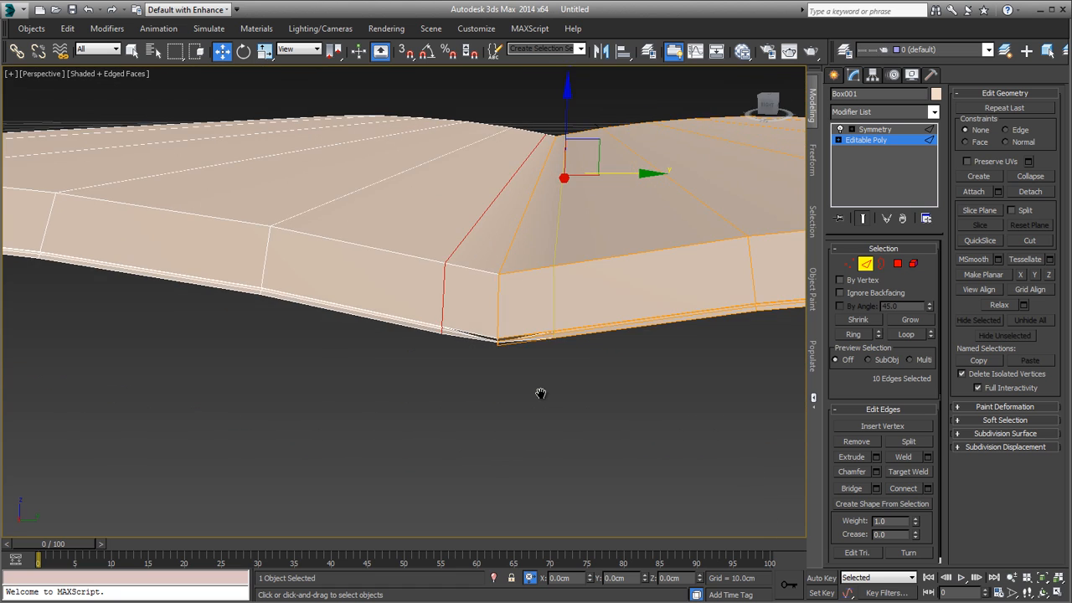
key("f")
middle_click_drag(643, 408, 514, 390)
key("v")
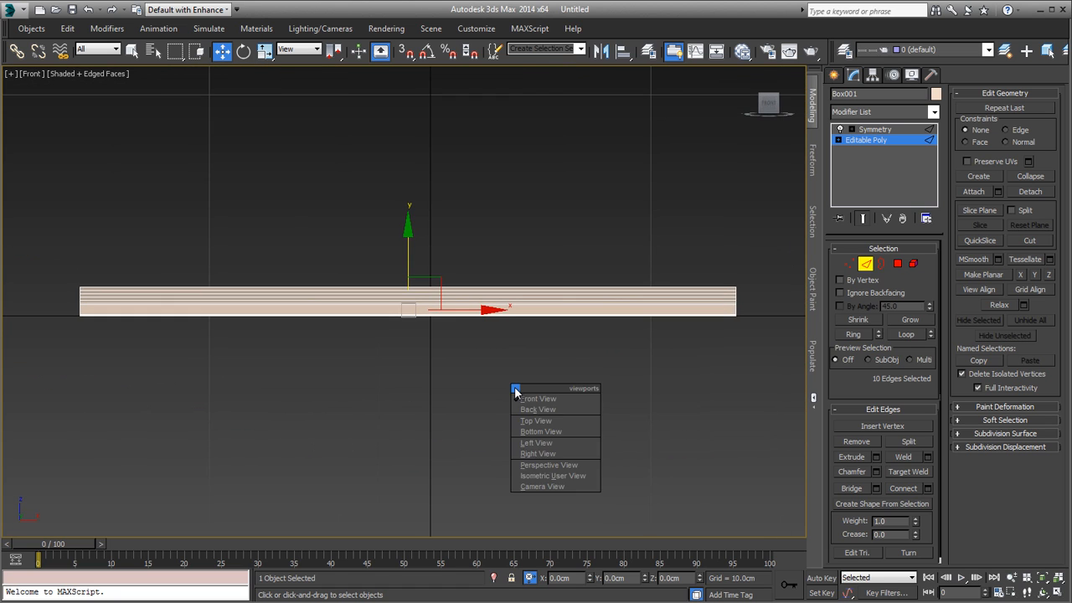
key("r")
middle_click_drag(444, 384, 519, 307)
scroll(520, 307, "down", 4)
scroll(450, 315, "up", 5)
middle_click_drag(277, 312, 452, 337)
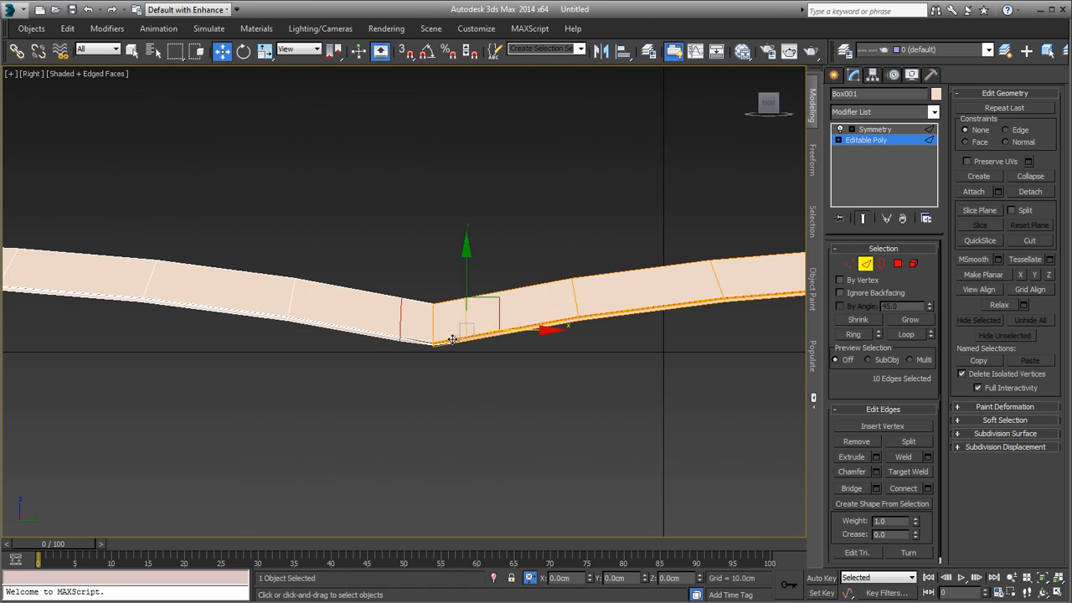
scroll(436, 347, "up", 5)
key("1")
left_click_drag(503, 292, 581, 394)
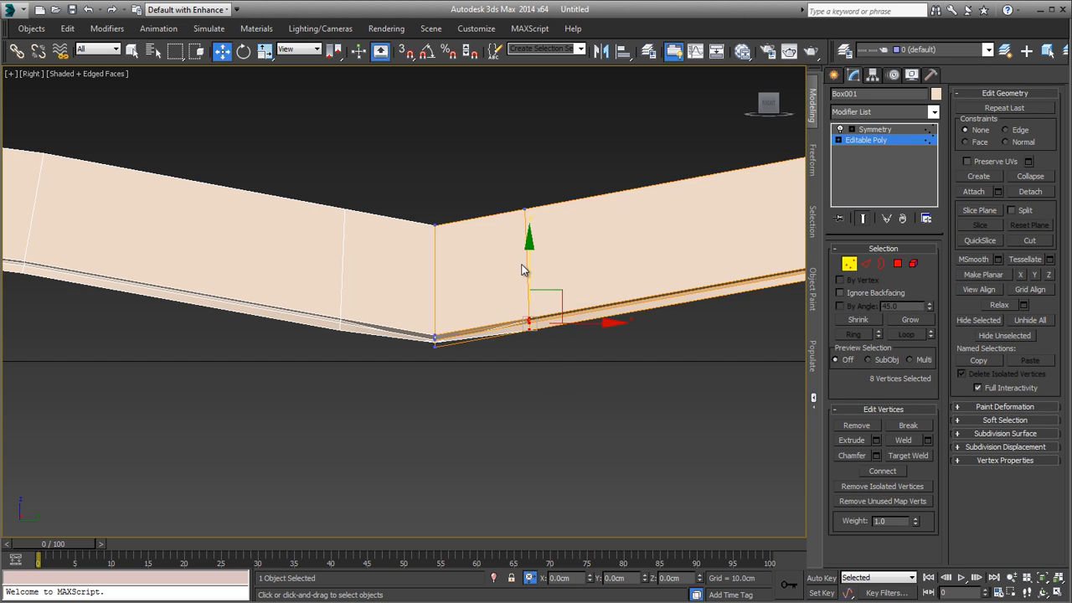
left_click_drag(524, 271, 526, 277)
Step: Check the spine seam with Symmetry off and on, and set the Symmetry weld threshold to 0.01 cm
scroll(443, 356, "up", 5)
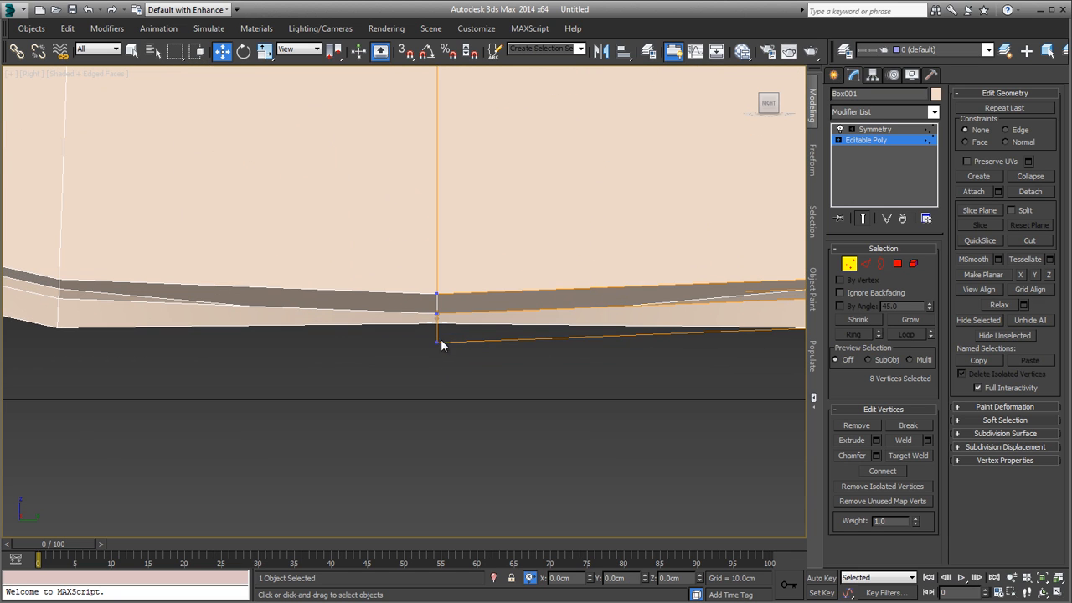
scroll(502, 351, "down", 3)
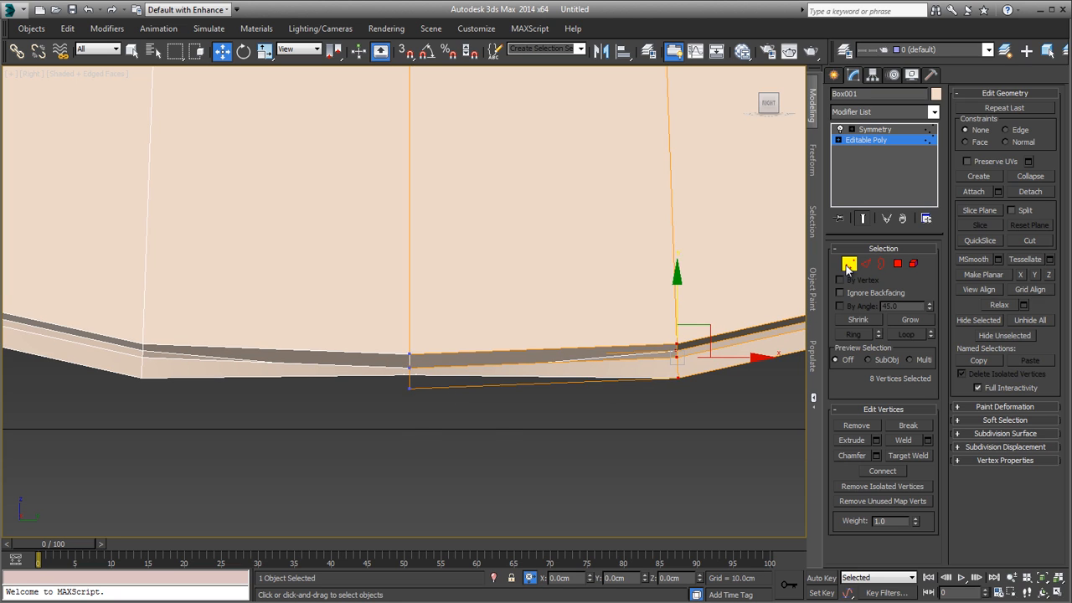
left_click(848, 266)
left_click(840, 130)
left_click(841, 130)
left_click(840, 130)
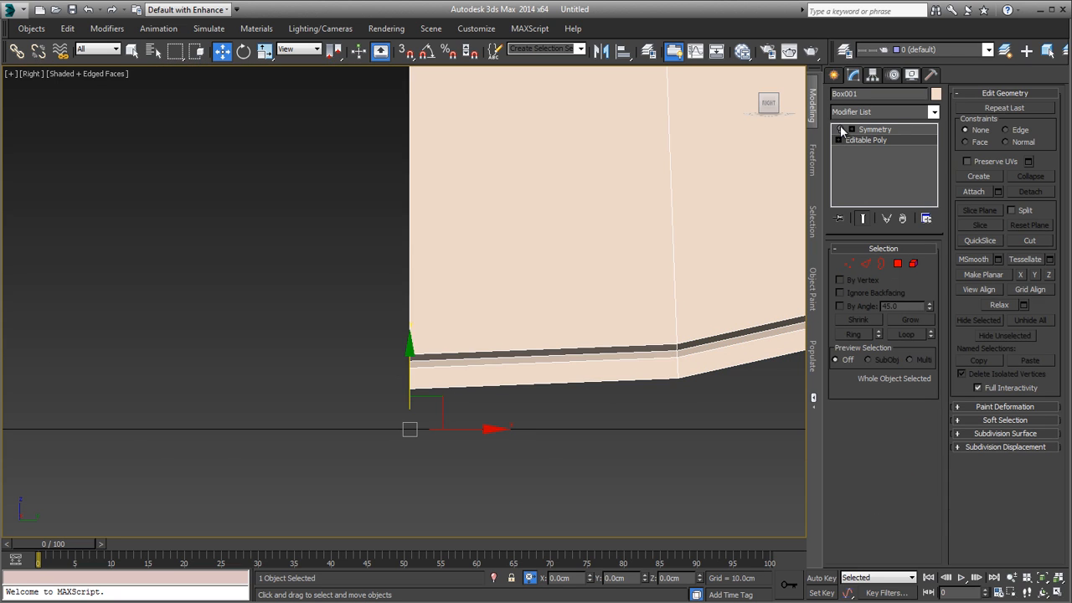
left_click(841, 130)
left_click(892, 134)
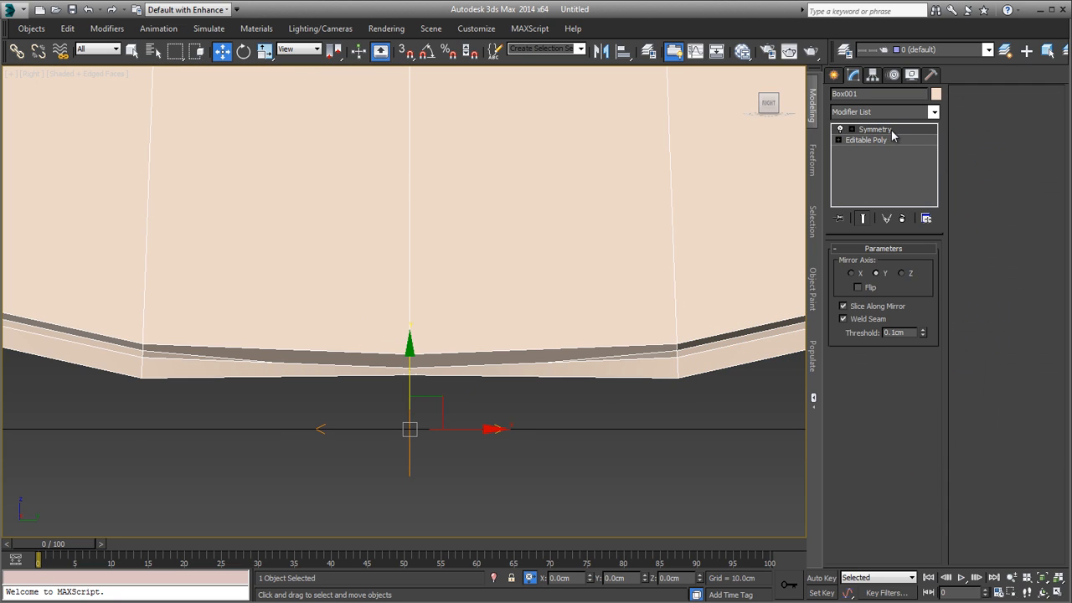
left_click(925, 335)
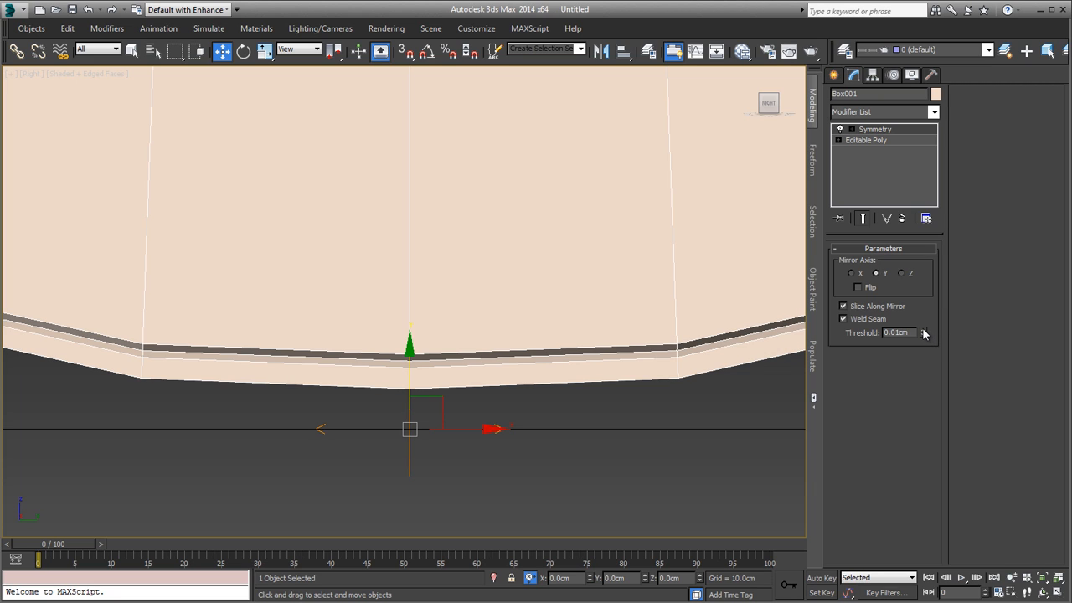
Step: Return to the Perspective view and examine the reshaped spine from above
scroll(620, 322, "down", 4)
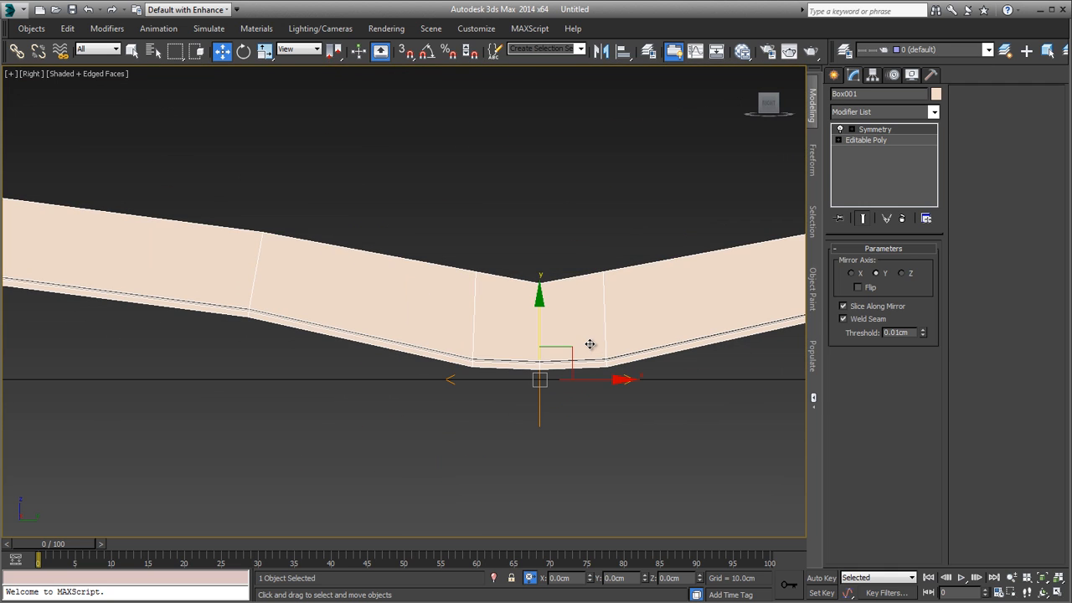
key("p")
middle_click_drag(579, 304, 587, 372, "alt")
scroll(385, 373, "up", 5)
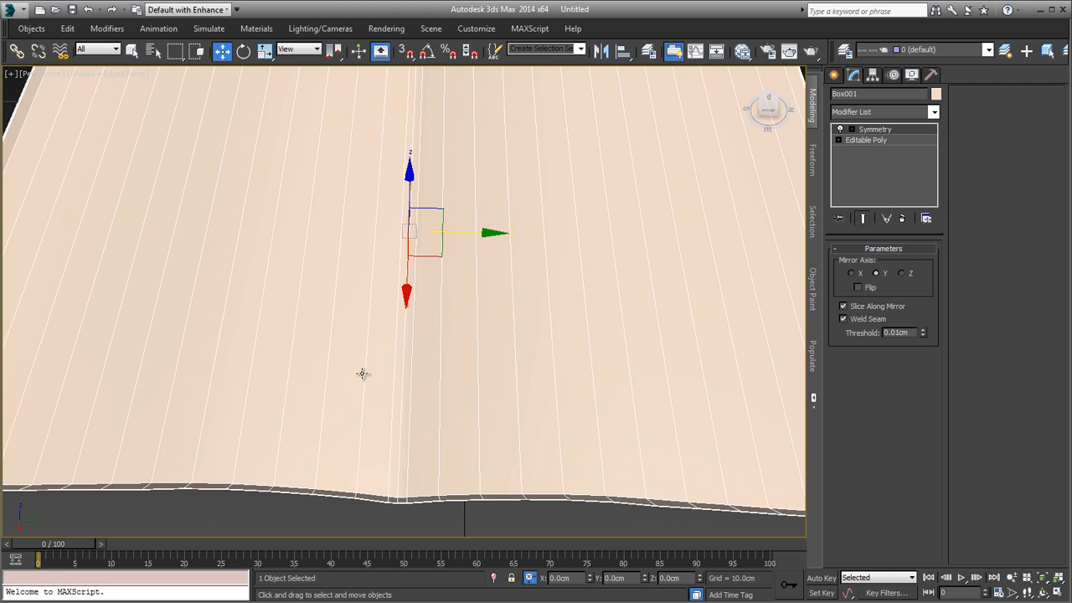
Step: Examine the spine crease near the front edge with the mesh edges hidden and shown
key("F4")
middle_click_drag(442, 376, 442, 347, "alt")
scroll(443, 346, "up", 4)
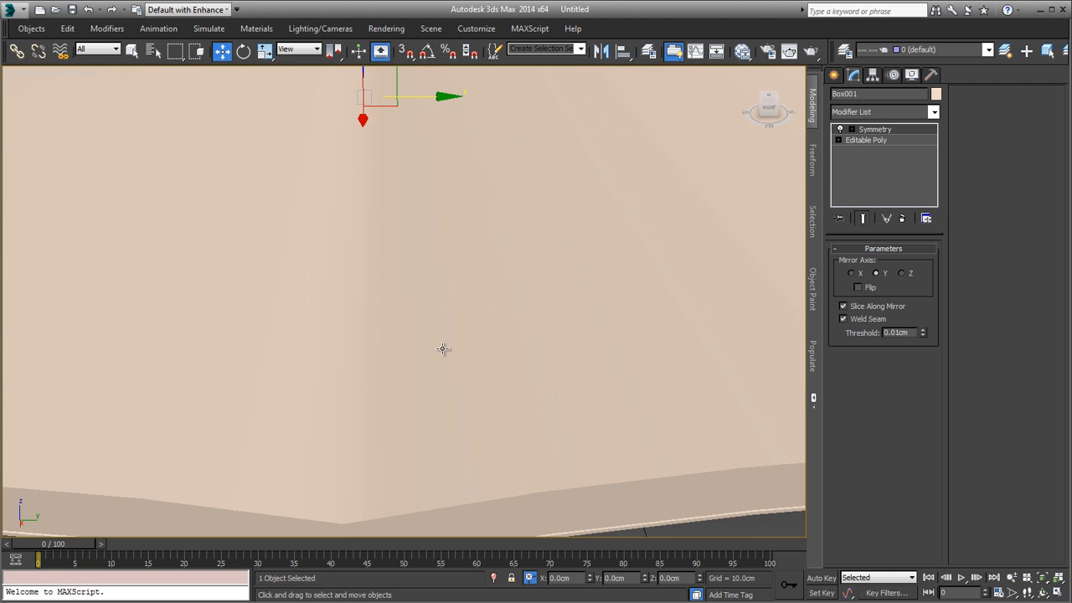
key("F4")
scroll(440, 350, "down", 2)
key("F4")
key("F4")
scroll(399, 396, "up", 2)
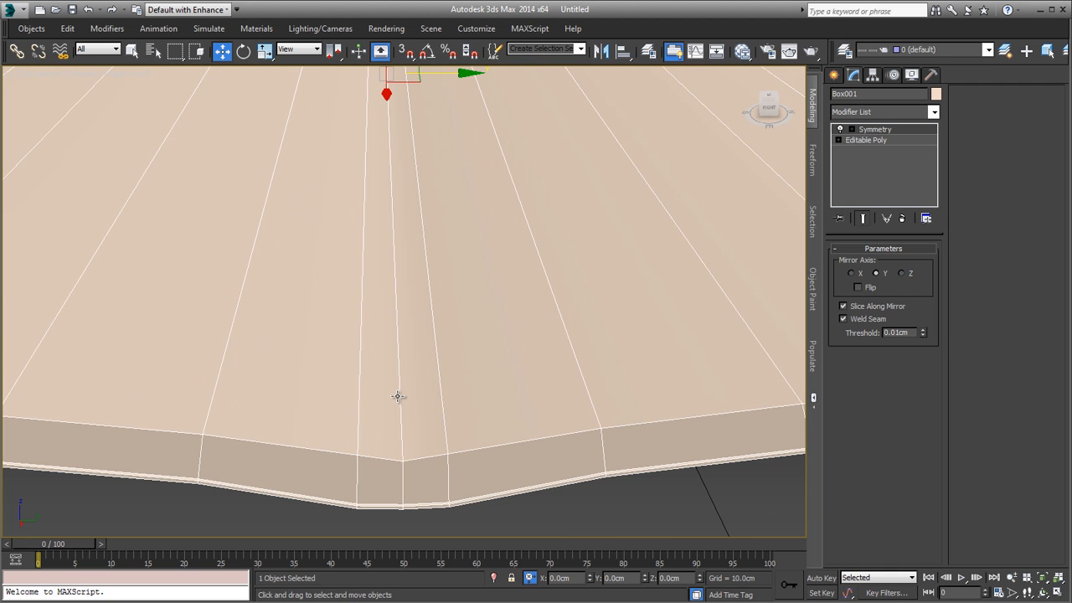
scroll(400, 397, "down", 2)
Step: Examine the edge spacing and shading across the pages beside the spine from several angles
key("F4")
scroll(454, 383, "down", 2)
middle_click_drag(455, 384, 508, 421, "alt")
scroll(443, 387, "up", 7)
key("F4")
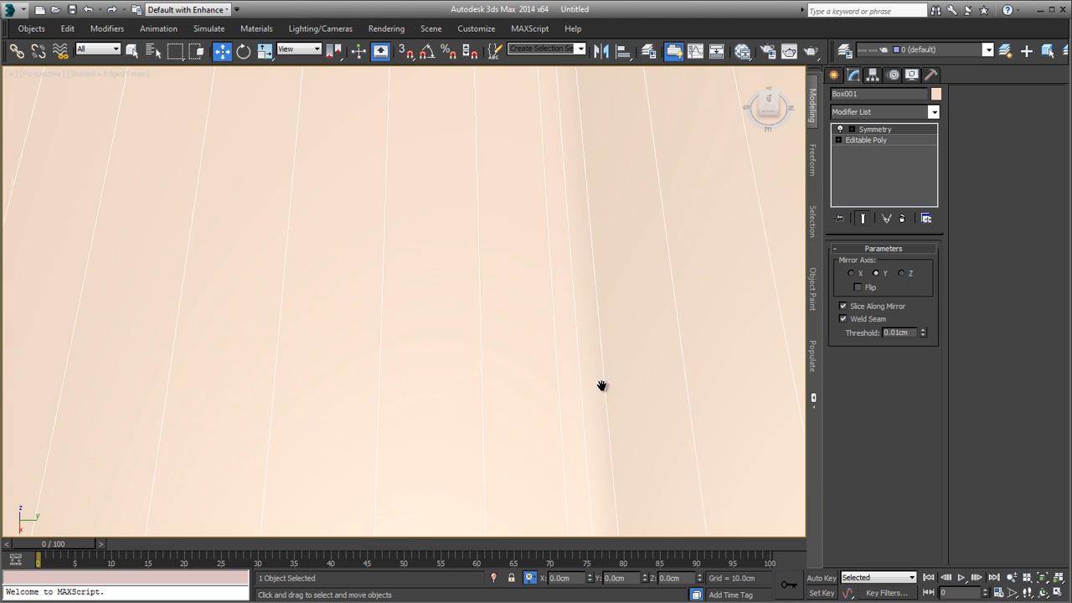
middle_click_drag(600, 385, 423, 326)
scroll(424, 326, "up", 3)
scroll(329, 355, "down", 4)
middle_click_drag(330, 356, 411, 429)
scroll(411, 429, "up", 3)
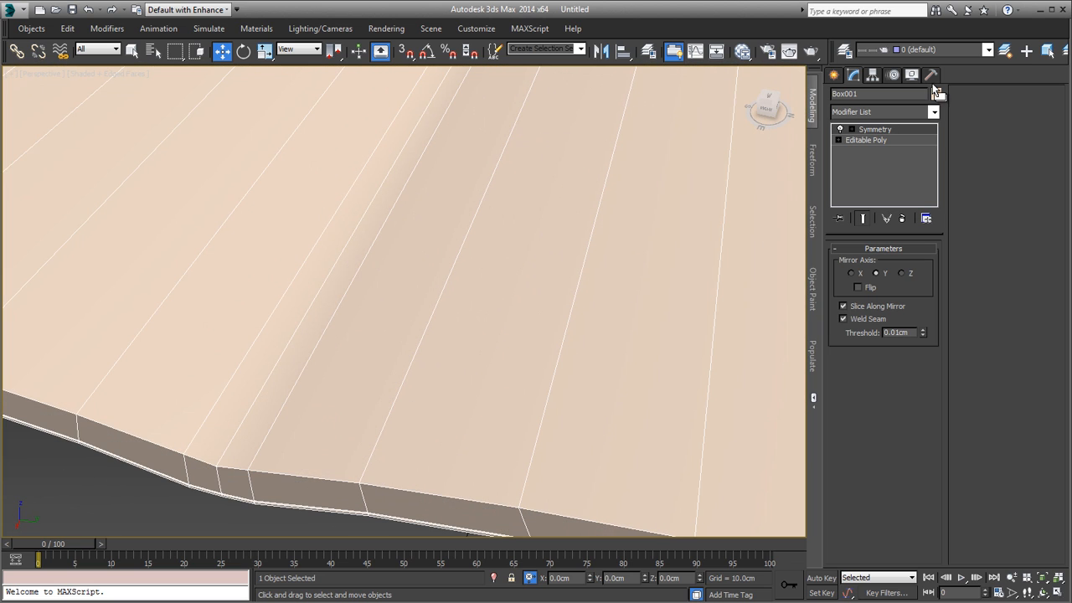
Step: Add a Smooth modifier above Symmetry and enable Auto Smooth with Prevent Indirect Smoothing
left_click(905, 114)
type("sm")
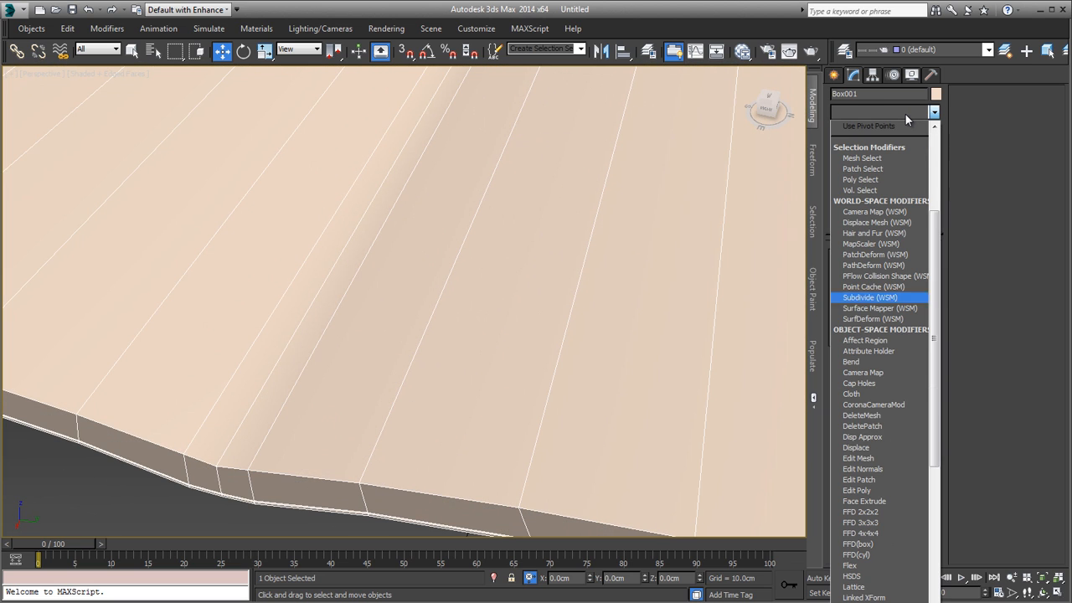
key("Return")
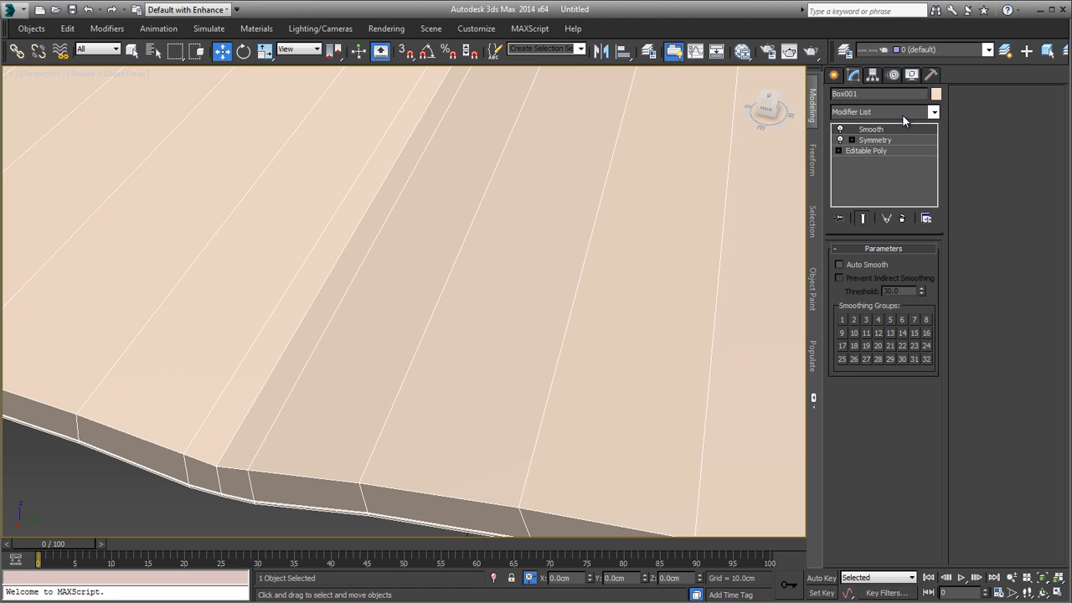
left_click(858, 264)
mouse_move(762, 315)
middle_mouse_down("alt")
mouse_move(543, 319)
mouse_move(527, 295)
middle_mouse_up("alt")
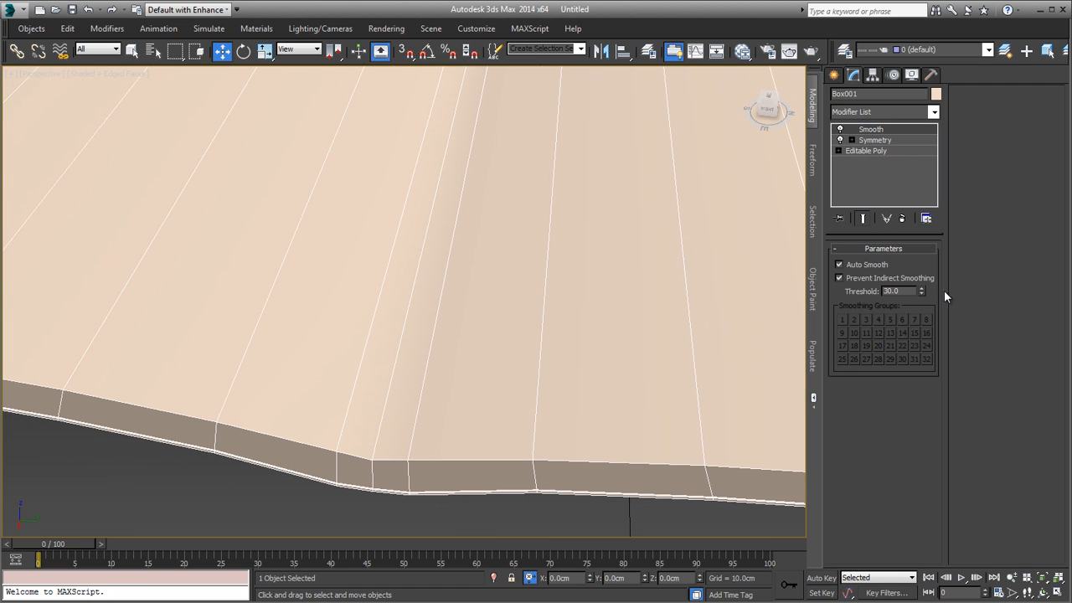
Step: Lower the Smooth threshold to 5.2 and check the page shading with edges shown and hidden
left_click_drag(922, 289, 924, 259)
mouse_move(618, 293)
middle_mouse_down()
mouse_move(511, 315)
mouse_move(511, 404)
mouse_move(520, 369)
mouse_move(505, 382)
mouse_move(361, 361)
middle_mouse_up()
scroll(514, 314, "down", 3)
key("F4")
scroll(361, 361, "down", 3)
middle_click_drag(494, 362, 563, 326, "alt")
key("F4")
middle_click_drag(563, 327, 546, 381)
scroll(543, 376, "up", 3)
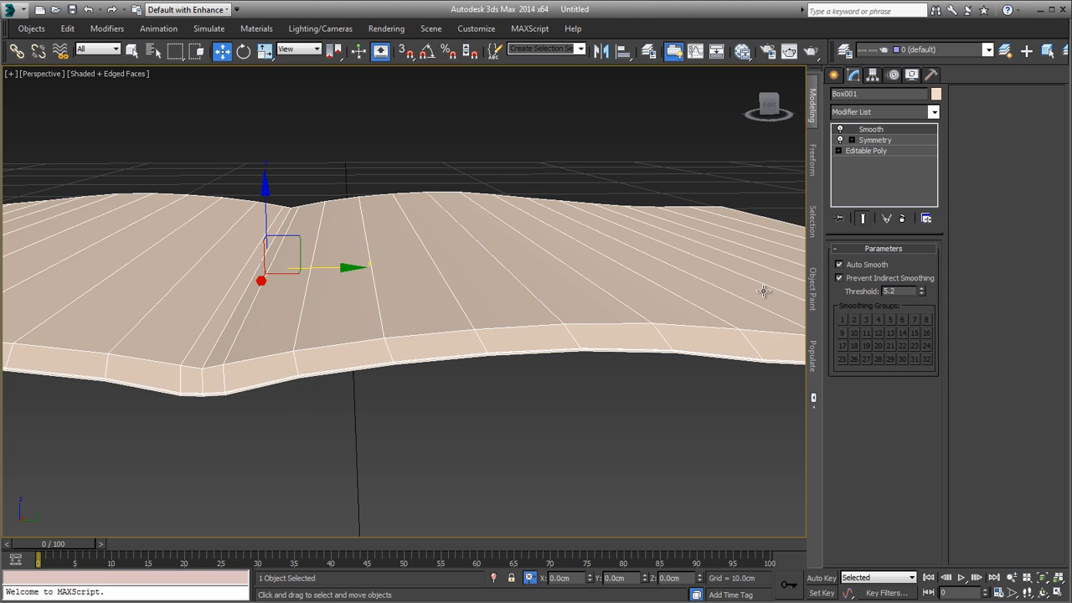
mouse_move(763, 291)
middle_mouse_down("alt")
mouse_move(681, 304)
mouse_move(756, 304)
mouse_move(675, 309)
mouse_move(703, 323)
mouse_move(669, 308)
mouse_move(674, 399)
mouse_move(681, 363)
mouse_move(812, 327)
middle_mouse_up("alt")
key("F4")
Step: Reset the Smooth threshold to zero and raise it to 5.5, checking the crease along the spine
right_click(923, 290)
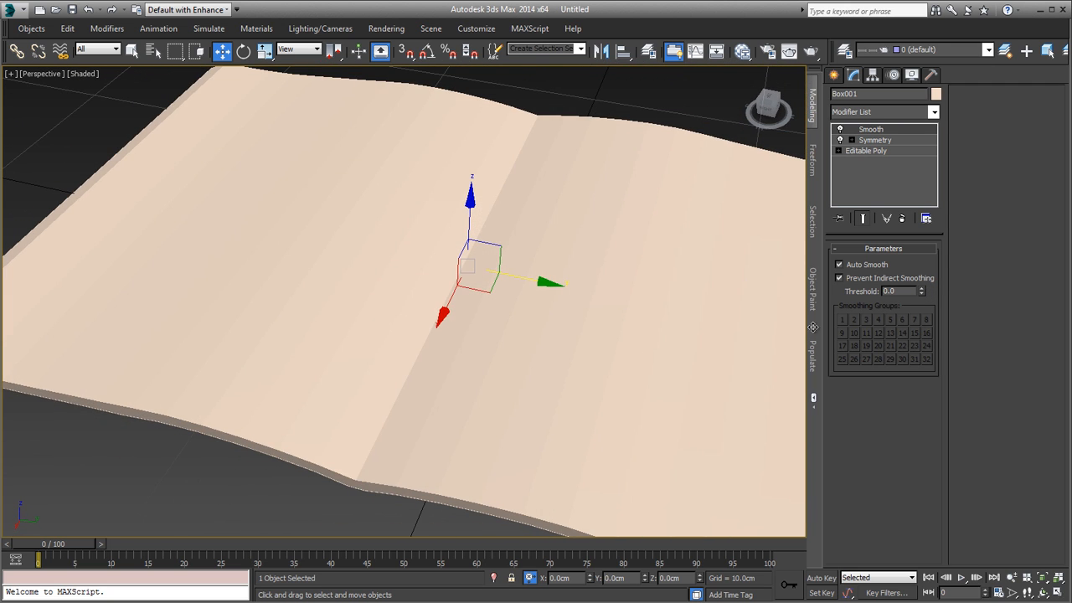
left_click_drag(920, 282, 922, 266)
middle_click_drag(675, 333, 500, 287)
scroll(507, 276, "down", 3)
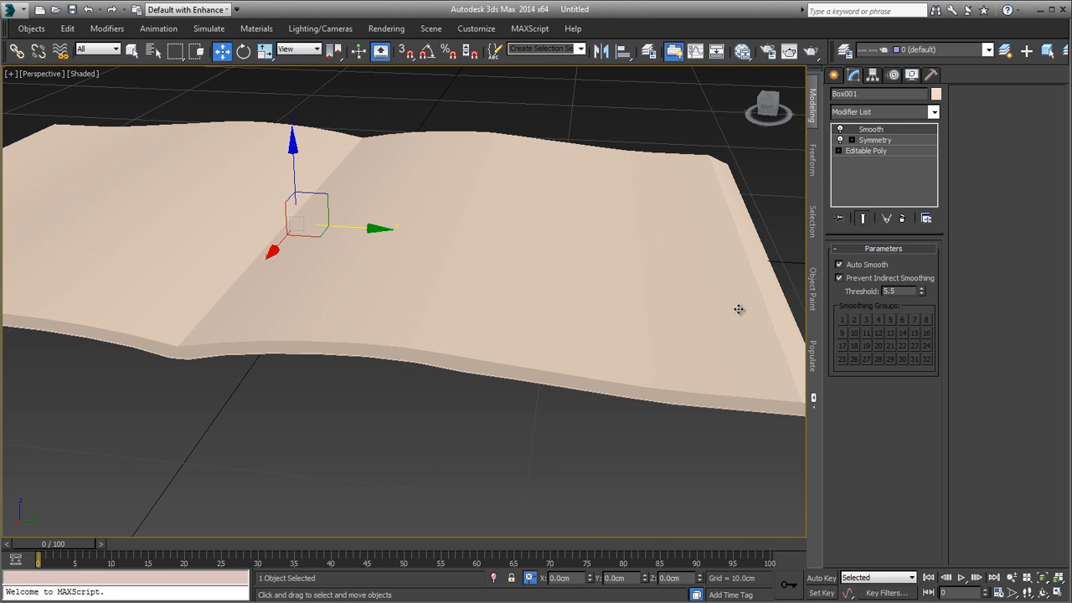
middle_click_drag(252, 298, 548, 348, "alt")
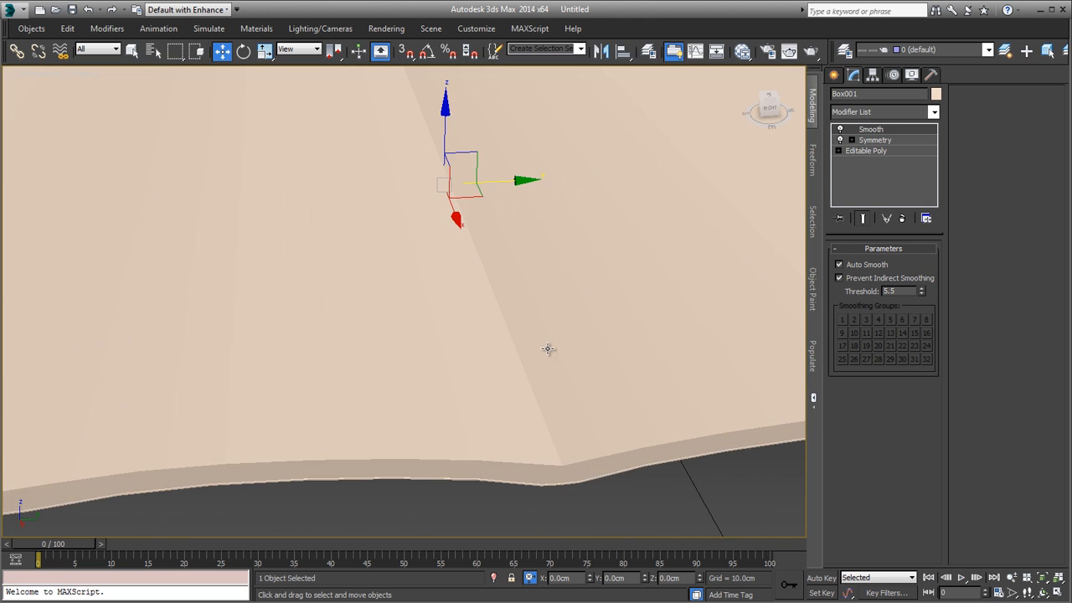
mouse_move(553, 405)
middle_mouse_down("alt")
mouse_move(540, 377)
mouse_move(477, 378)
mouse_move(574, 378)
mouse_move(459, 388)
mouse_move(529, 448)
mouse_move(502, 430)
mouse_move(500, 450)
mouse_move(491, 354)
mouse_move(543, 369)
mouse_move(371, 301)
mouse_move(421, 318)
mouse_move(411, 318)
mouse_move(421, 287)
middle_mouse_up("alt")
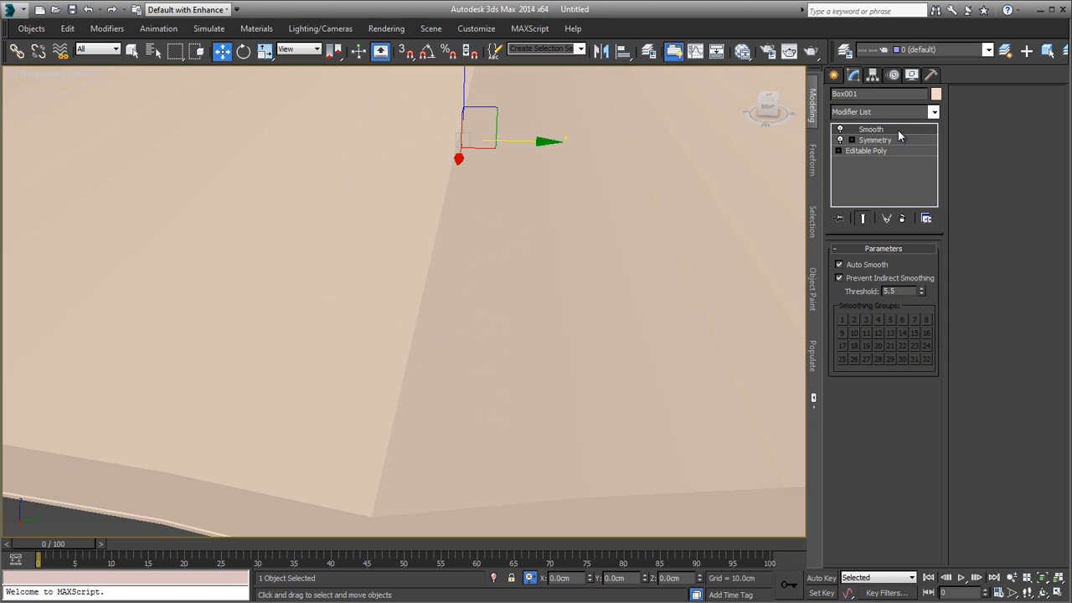
Step: Inspect the smoothed spine with edges shown and hidden, and view the whole magazine from low and high angles
key("F4")
mouse_move(502, 354)
middle_mouse_down("alt")
mouse_move(530, 313)
mouse_move(517, 340)
middle_mouse_up("alt")
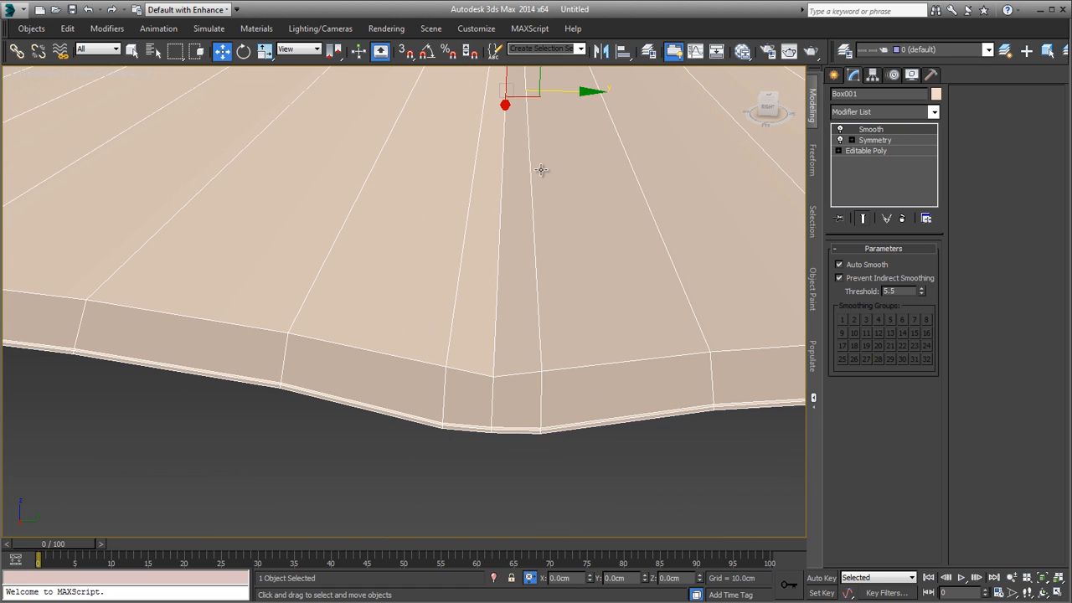
mouse_move(507, 294)
middle_mouse_down("alt")
mouse_move(569, 330)
mouse_move(574, 349)
mouse_move(436, 405)
middle_mouse_up("alt")
key("F4")
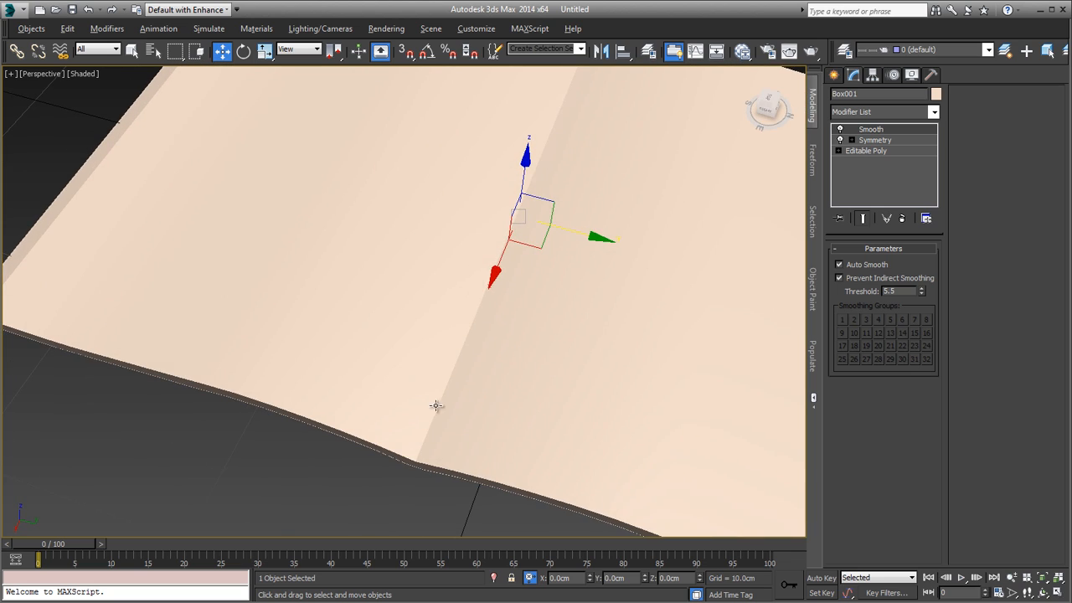
middle_click_drag(608, 286, 581, 251, "alt")
middle_click_drag(581, 251, 439, 247)
scroll(439, 247, "down", 2)
scroll(536, 253, "down", 3)
middle_click_drag(541, 259, 511, 227, "alt")
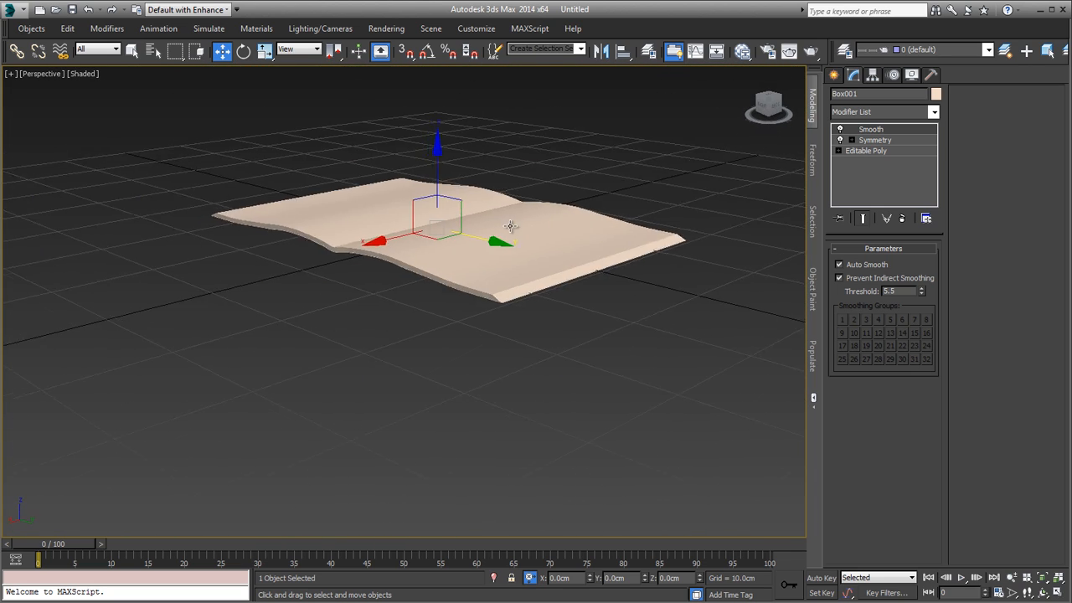
scroll(570, 264, "up", 3)
middle_click_drag(570, 264, 615, 342, "alt")
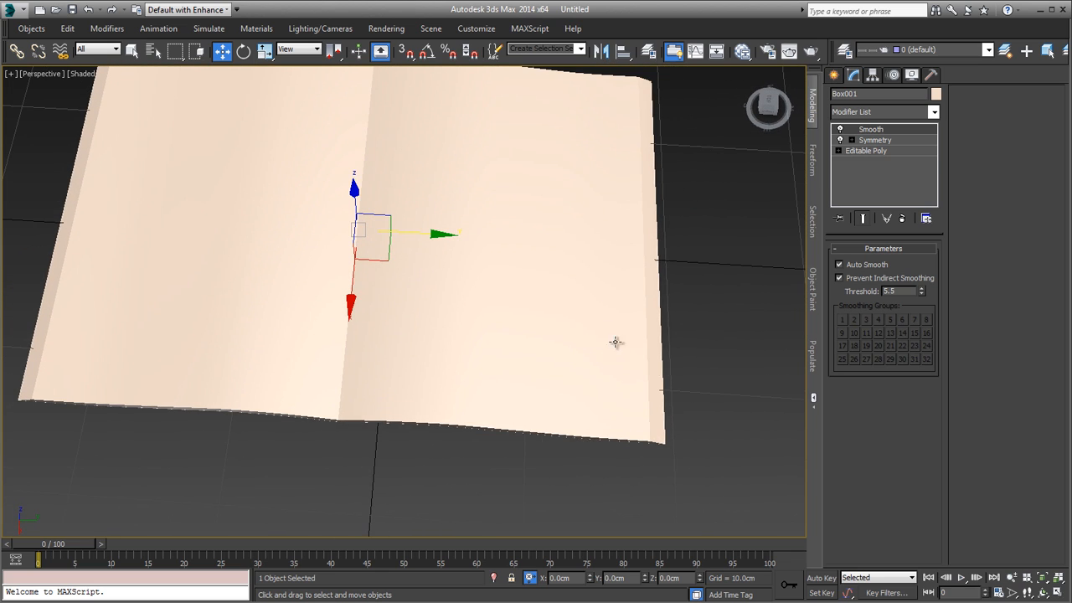
Step: At the Editable Poly vertex level, select the four lower vertices at the front outer corner and move them slightly outward along X
left_click(875, 150)
key("F4")
mouse_move(704, 280)
middle_mouse_down("alt")
mouse_move(586, 327)
mouse_move(644, 362)
mouse_move(639, 397)
mouse_move(643, 366)
mouse_move(672, 335)
mouse_move(638, 351)
middle_mouse_up("alt")
scroll(643, 363, "up", 5)
scroll(642, 394, "down", 5)
key("1")
left_click_drag(637, 343, 610, 375)
scroll(643, 351, "up", 2)
scroll(603, 377, "up", 4)
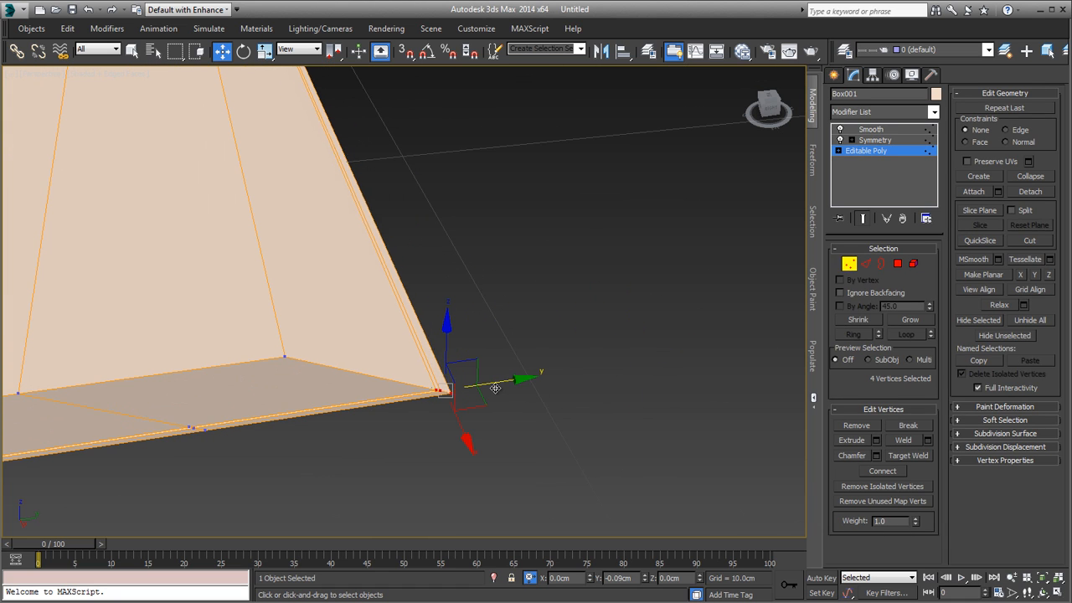
middle_click_drag(498, 395, 462, 420, "alt")
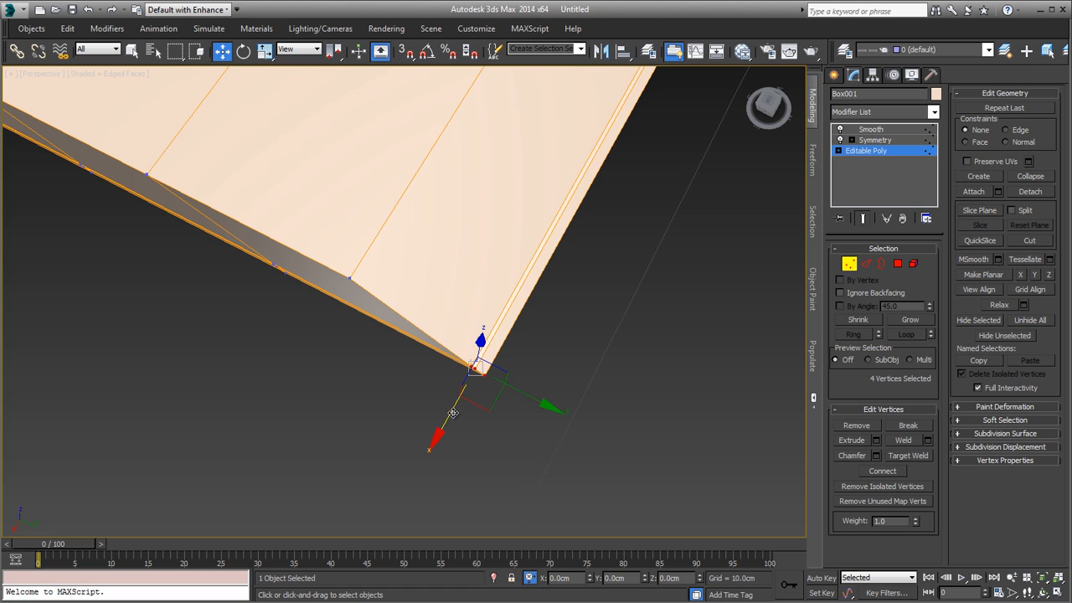
left_click_drag(452, 419, 447, 424)
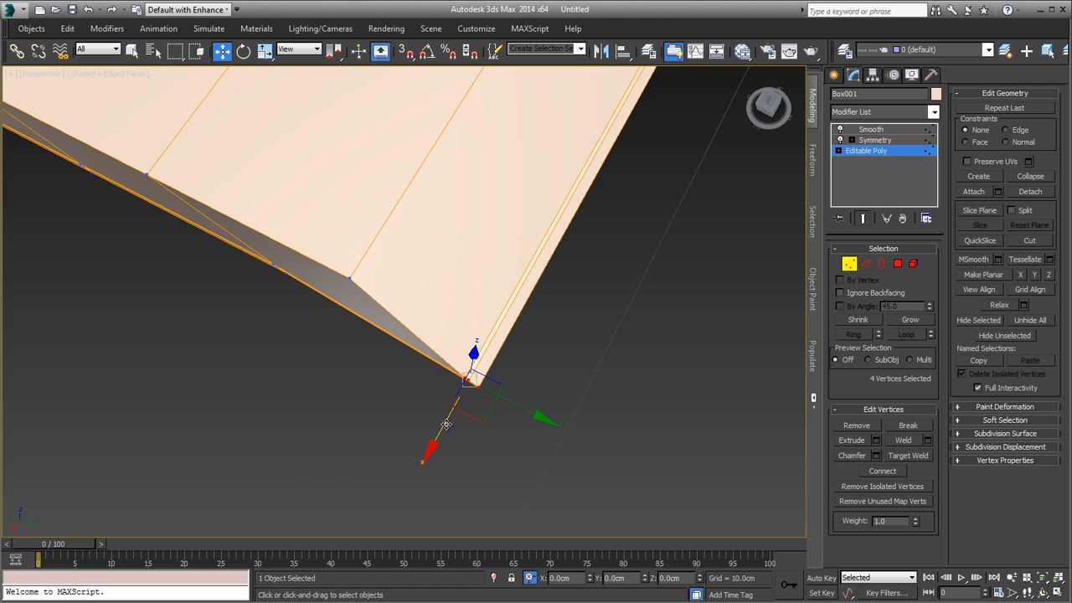
Step: Try to loop-select the thin lower edges of the page half and deselect those on the far side
scroll(495, 407, "down", 2)
middle_click_drag(495, 408, 628, 378, "alt")
key("2")
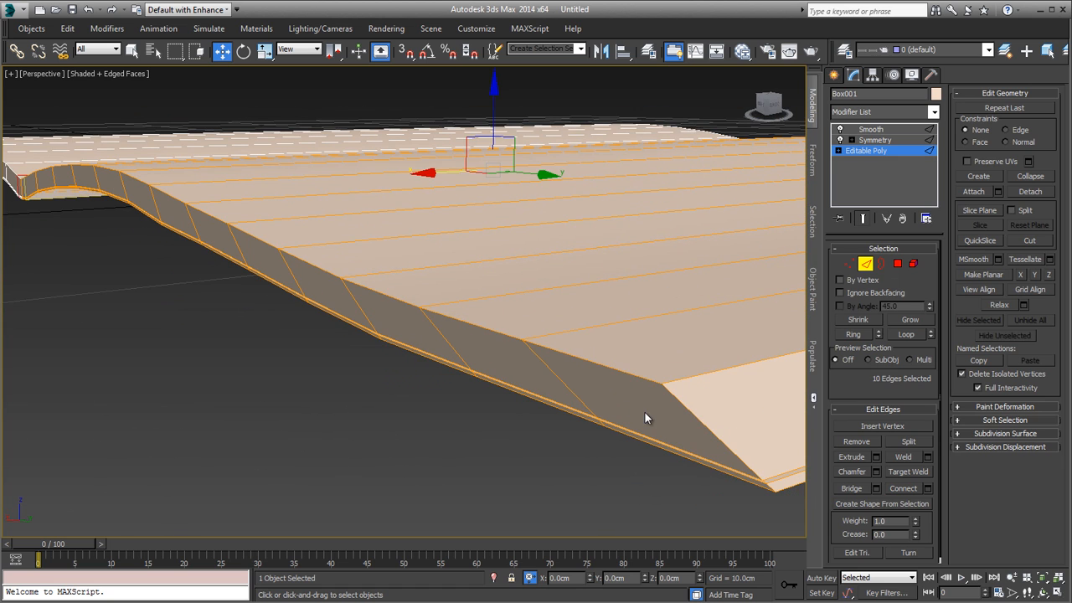
left_click_drag(643, 411, 667, 497)
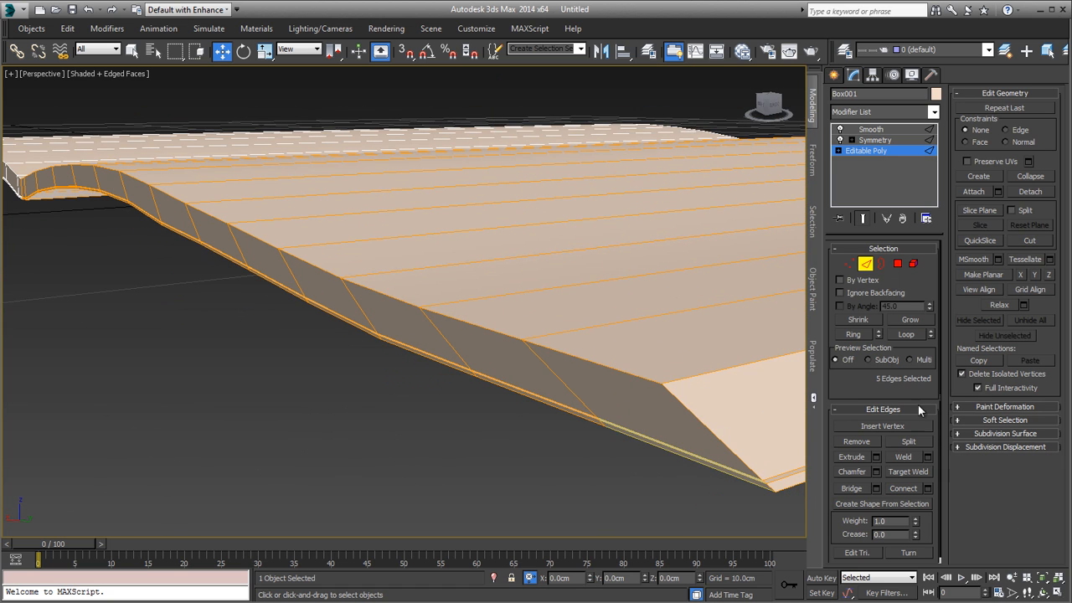
left_click(890, 335)
scroll(552, 359, "down", 6)
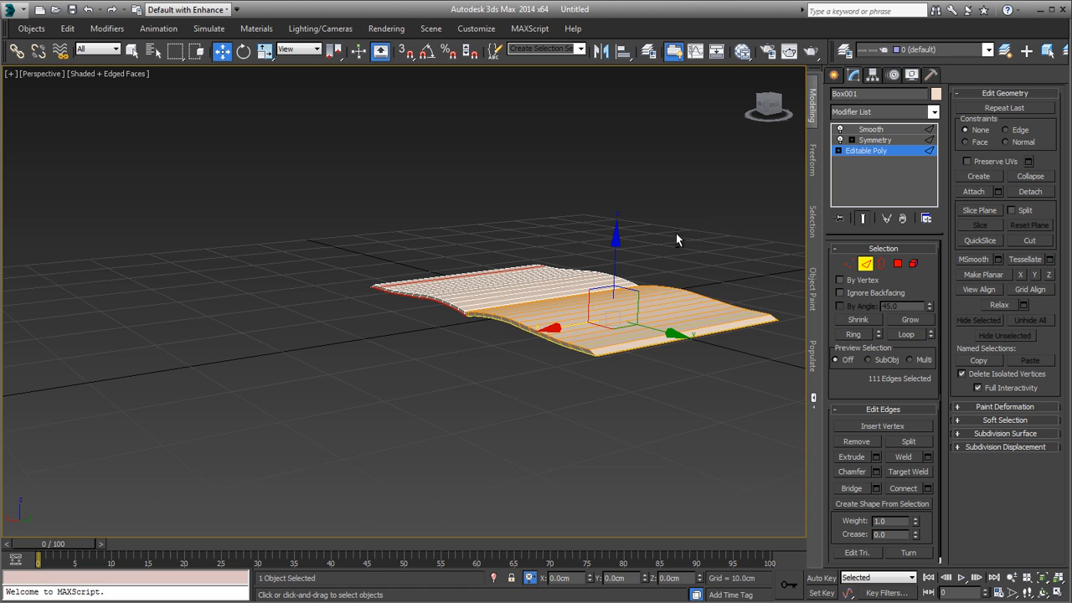
left_click_drag(674, 233, 790, 415, "alt")
middle_click_drag(694, 343, 611, 345)
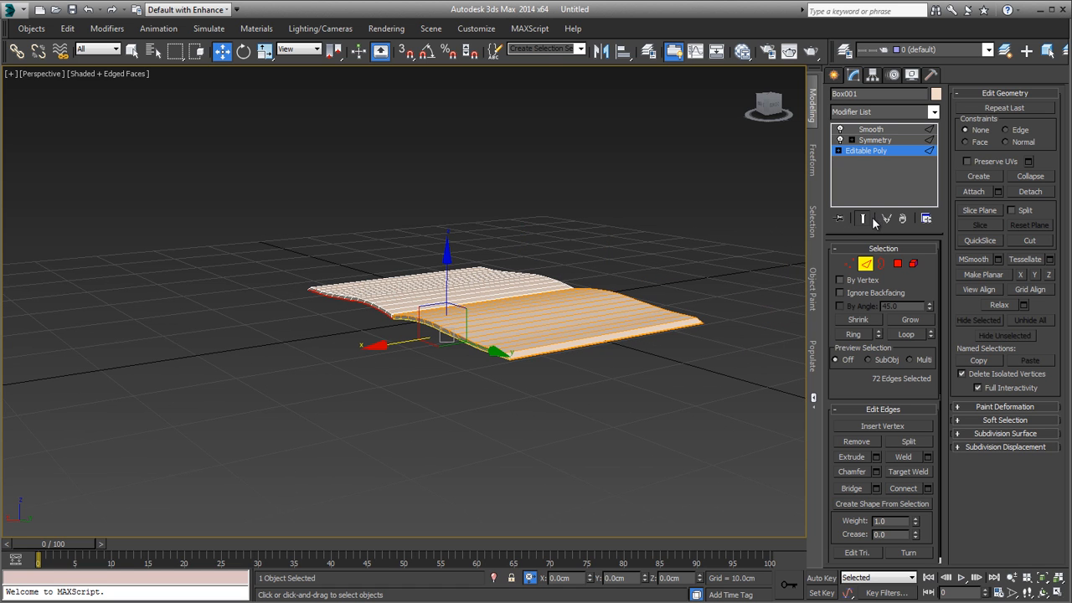
Step: Hide the end result of the modifiers and select the thin lower edges at the outer front corner with their full loops
left_click(868, 219)
middle_click_drag(656, 311, 695, 343, "alt")
scroll(718, 388, "up", 5)
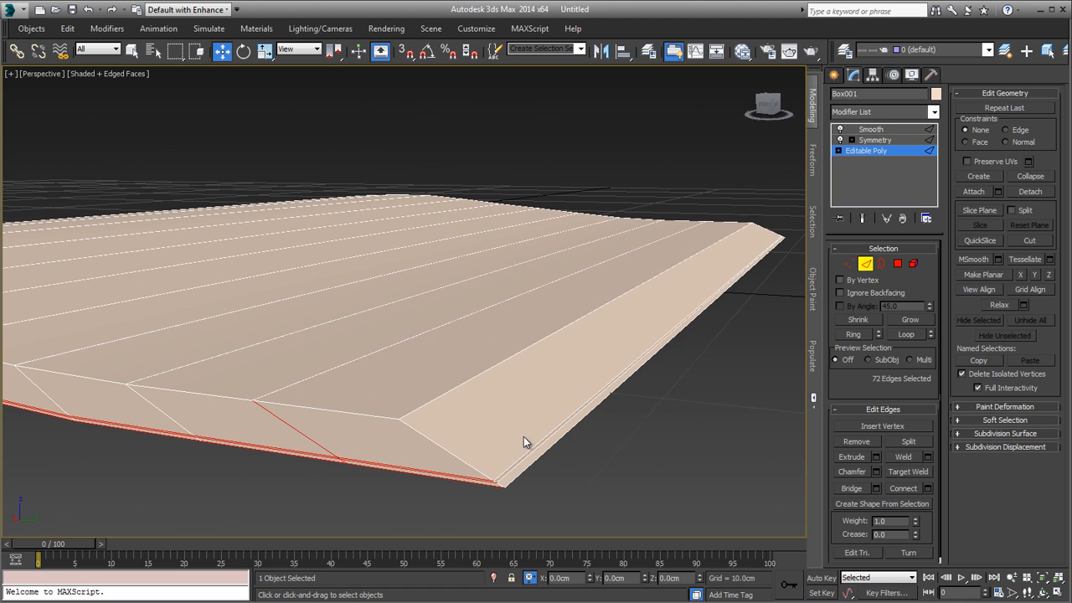
left_click(398, 454)
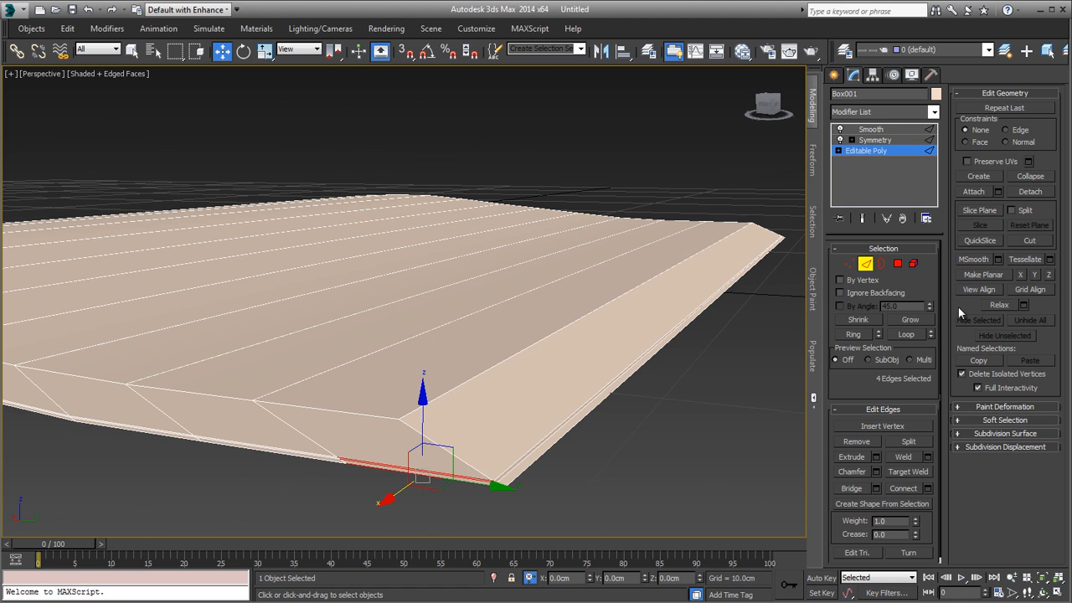
left_click(901, 333)
Step: In wireframe display, deselect the far-end and outer-side edges so only the front lower edges stay selected
middle_click_drag(792, 356, 638, 380)
scroll(639, 380, "down", 3)
key("F3")
middle_click_drag(677, 323, 636, 358, "alt")
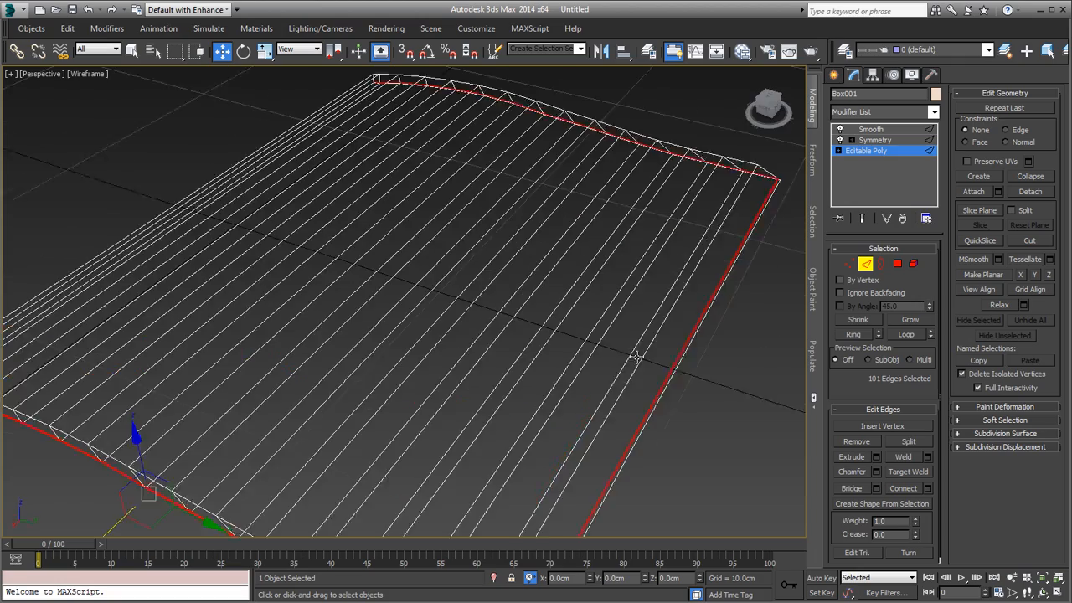
scroll(637, 358, "down", 6)
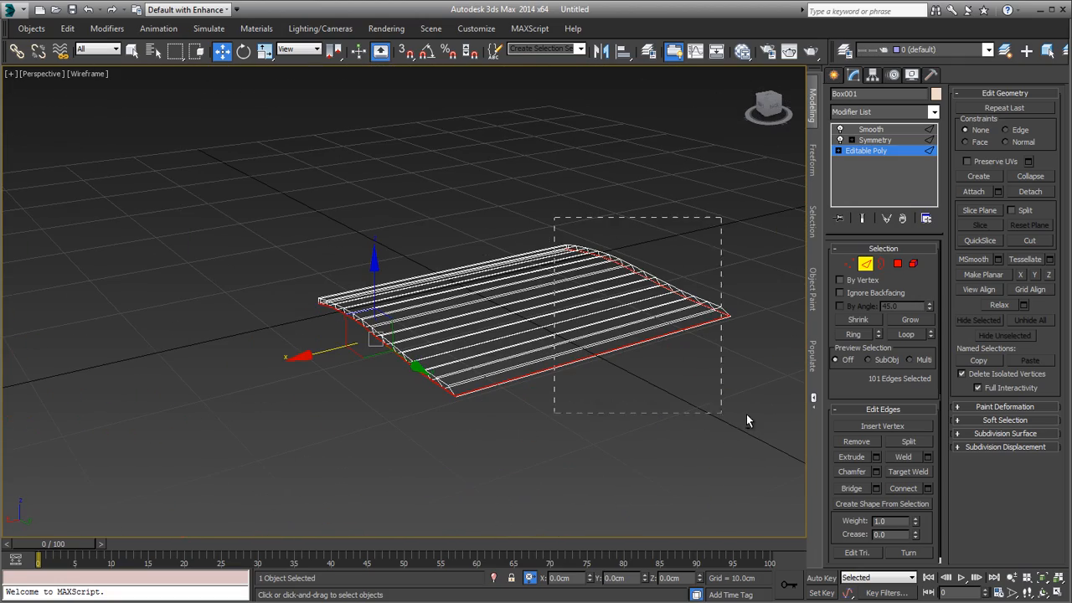
left_click_drag(746, 414, 746, 413, "alt")
mouse_move(536, 399)
middle_mouse_down("alt")
mouse_move(552, 402)
mouse_move(573, 383)
mouse_move(535, 330)
middle_mouse_up("alt")
Step: Return to shaded display and move the selected front lower edges slightly outward along X
key("F3")
middle_click_drag(536, 330, 610, 361)
scroll(571, 339, "up", 5)
middle_click_drag(538, 321, 619, 331, "alt")
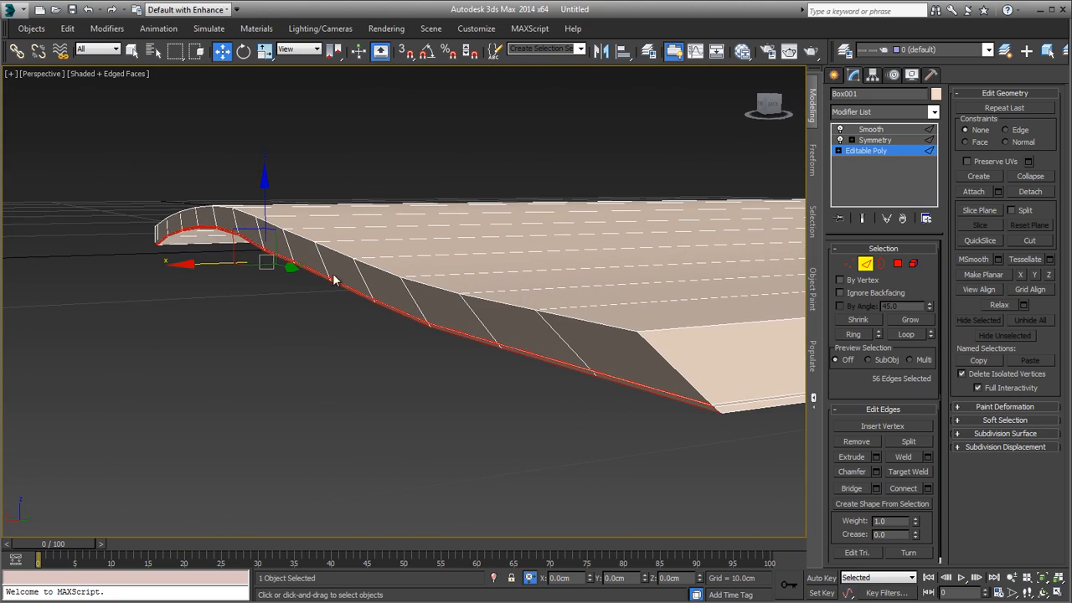
left_click_drag(225, 266, 223, 266)
Step: Select the thin lower edges at the opposite end of the page half and extend the selection to their loops
scroll(505, 292, "down", 5)
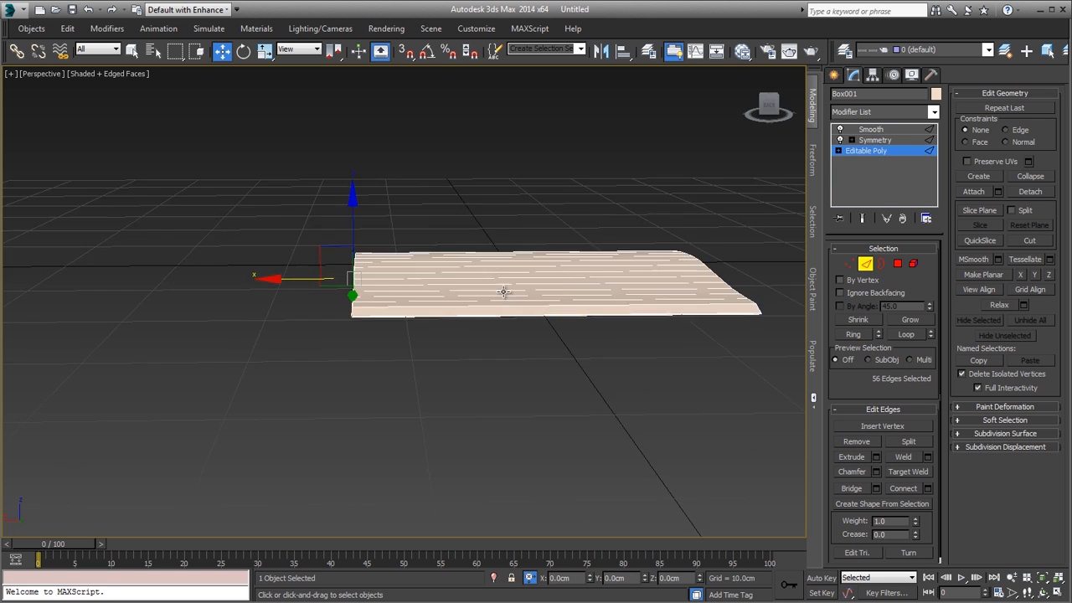
mouse_move(505, 292)
middle_mouse_down("alt")
mouse_move(491, 248)
mouse_move(496, 310)
middle_mouse_up("alt")
scroll(499, 400, "up", 5)
scroll(499, 399, "down", 4)
middle_click_drag(567, 409, 577, 469, "alt")
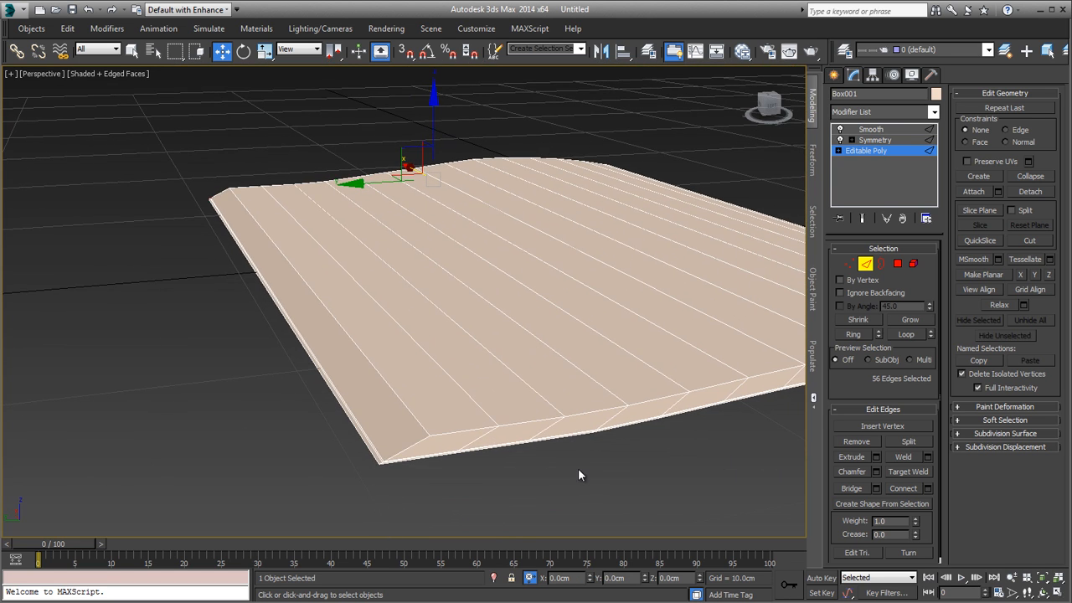
left_click_drag(565, 436, 607, 442)
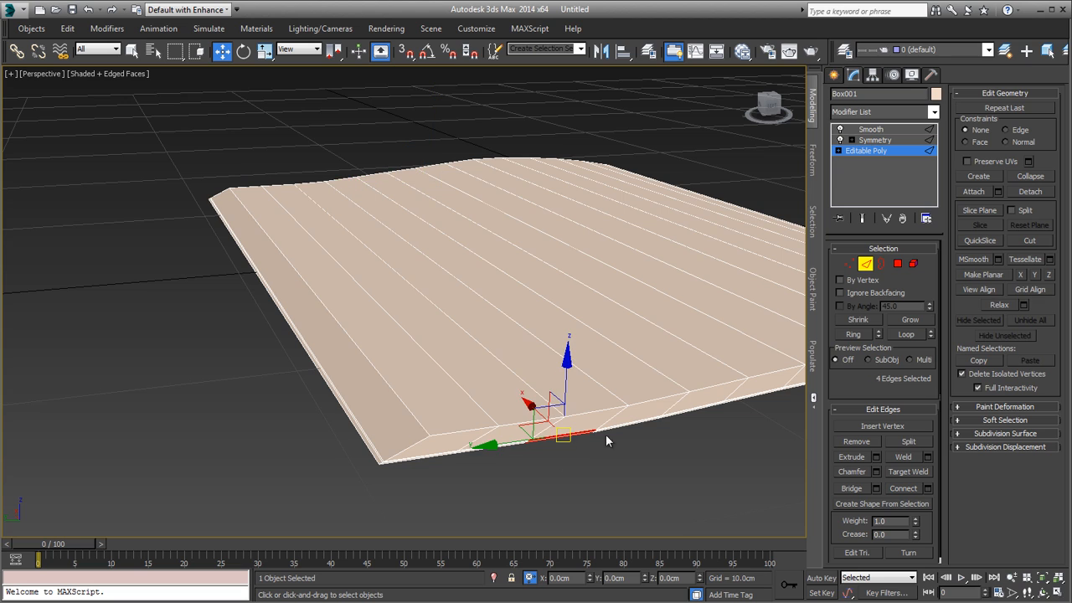
left_click(908, 335)
Step: In wireframe display, deselect the far-end and outer-side edges, keeping only the lower edges at the near end
key("F3")
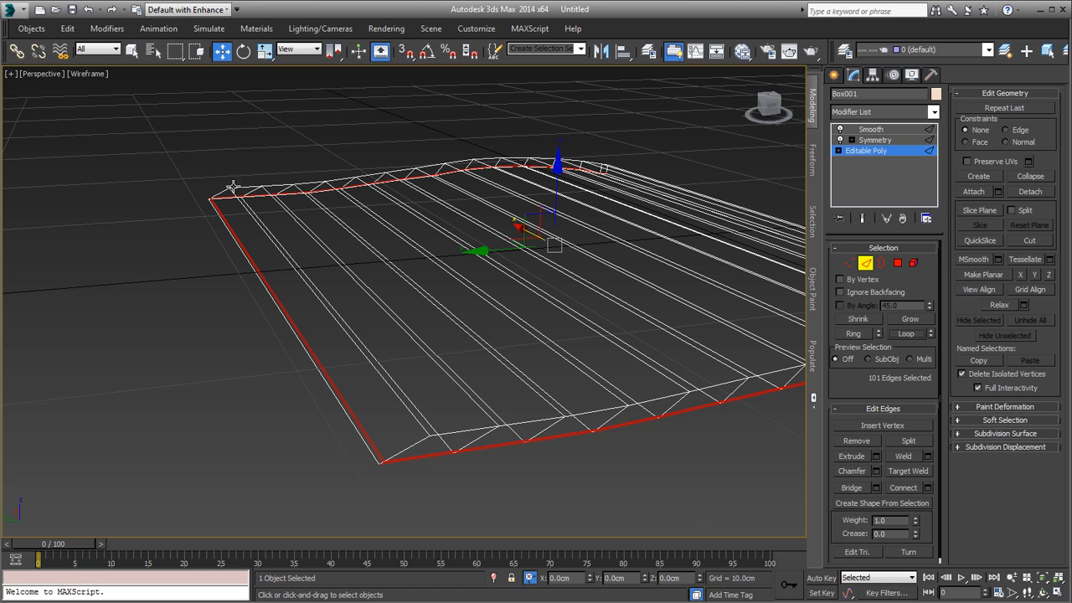
left_click_drag(196, 175, 342, 302, "alt")
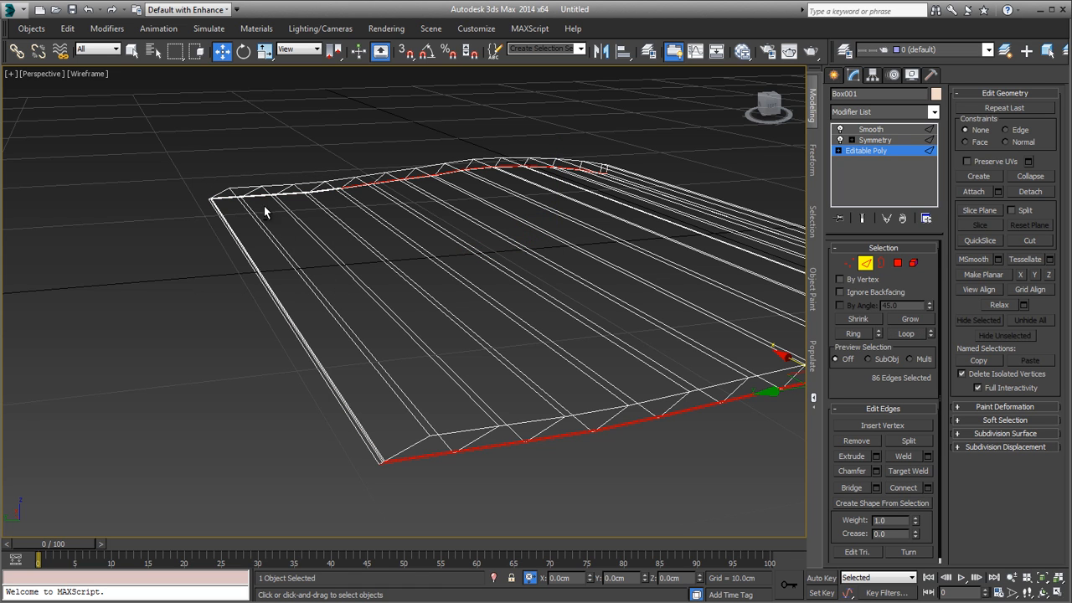
left_click_drag(552, 210, 712, 290, "alt")
middle_click_drag(712, 290, 804, 352, "alt")
middle_click_drag(372, 317, 490, 332)
Step: Return to shaded display and move the selected lower edges about -0.124 cm along X, outward from the page end
scroll(577, 368, "up", 3)
key("F3")
middle_click_drag(579, 369, 573, 371, "alt")
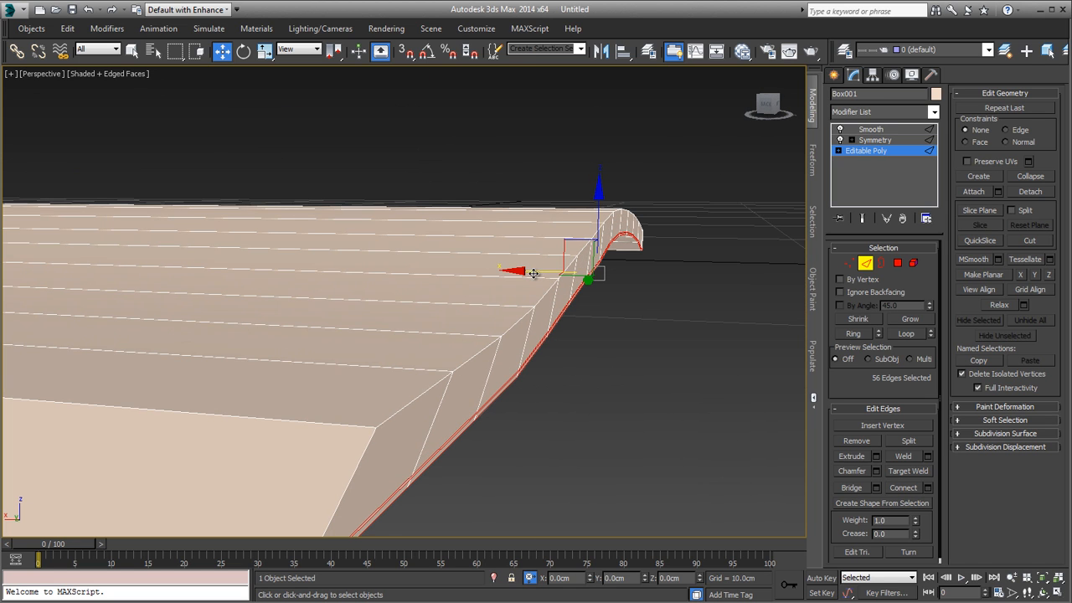
left_click_drag(534, 274, 538, 276)
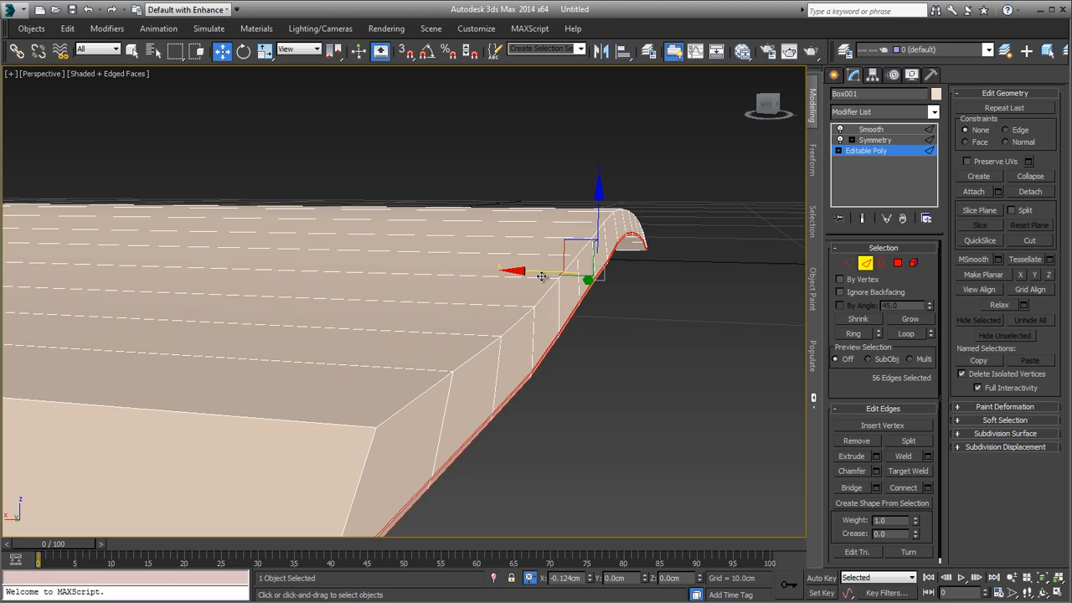
Step: Finish nudging the selected lower edges along X, and leave edge editing to check the whole mirrored magazine
left_click_drag(541, 277, 548, 276)
scroll(549, 276, "down", 5)
mouse_move(548, 277)
middle_mouse_down("alt")
mouse_move(689, 364)
mouse_move(522, 301)
mouse_move(530, 295)
mouse_move(586, 318)
mouse_move(544, 302)
mouse_move(500, 307)
mouse_move(560, 284)
middle_mouse_up("alt")
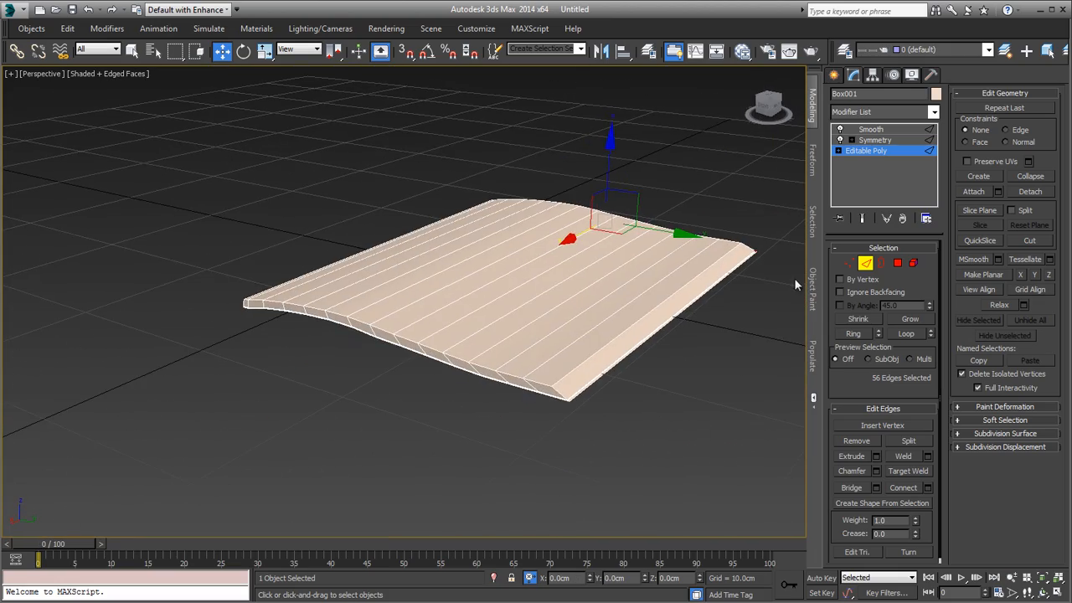
left_click(717, 339)
middle_click_drag(718, 341, 616, 334, "alt")
scroll(706, 394, "down", 3)
left_click(616, 334)
middle_click_drag(689, 359, 653, 296, "alt")
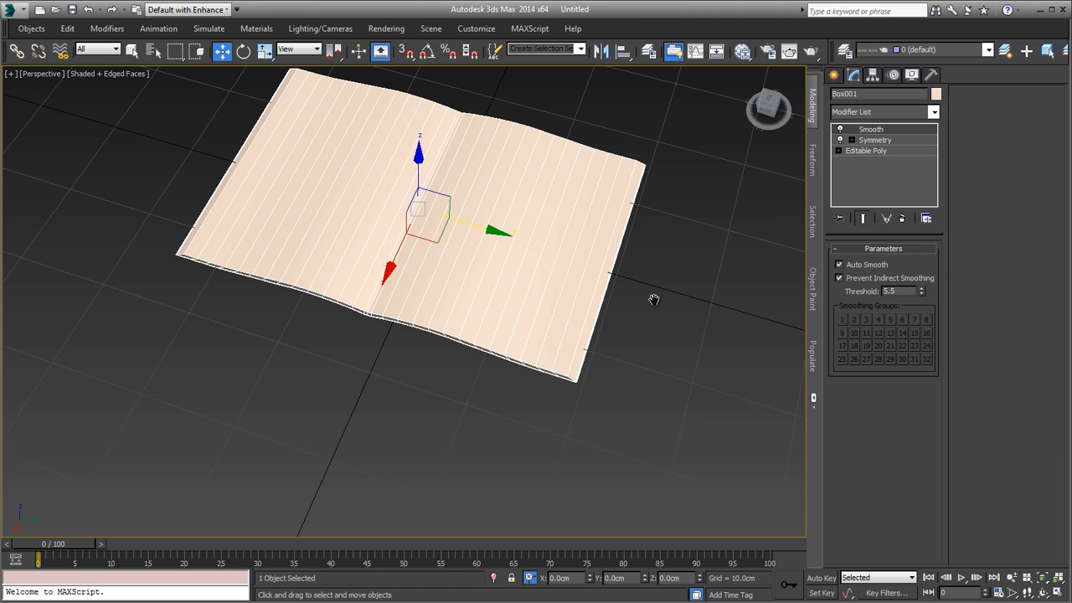
Step: Select the four vertices at the page half's far outer corner and move them slightly inward along Y
left_click(880, 150)
key("1")
middle_click_drag(682, 130, 572, 266)
scroll(571, 265, "up", 8)
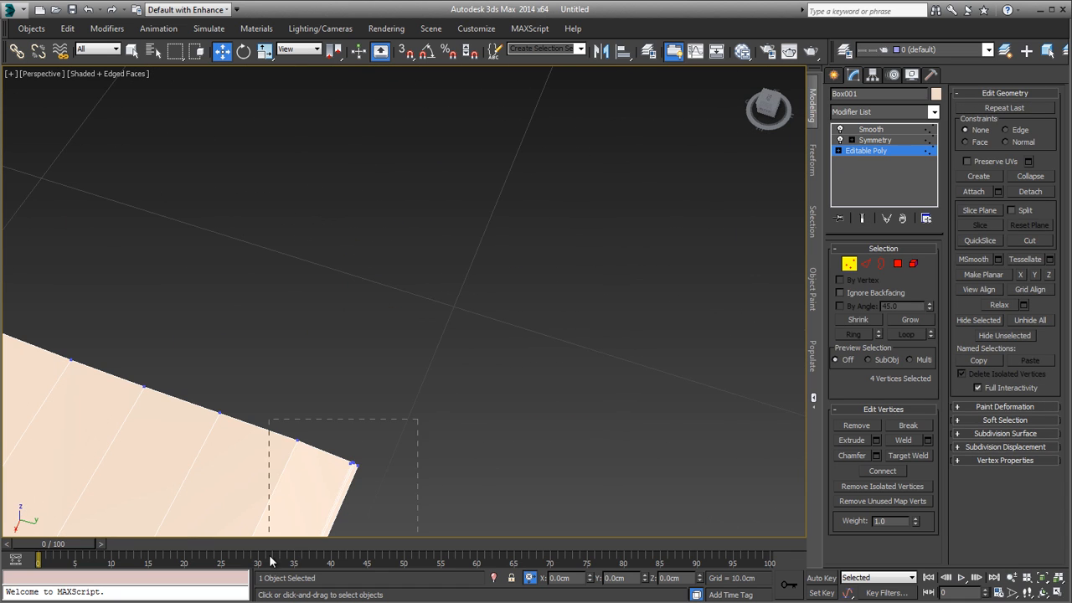
left_click_drag(269, 561, 271, 557)
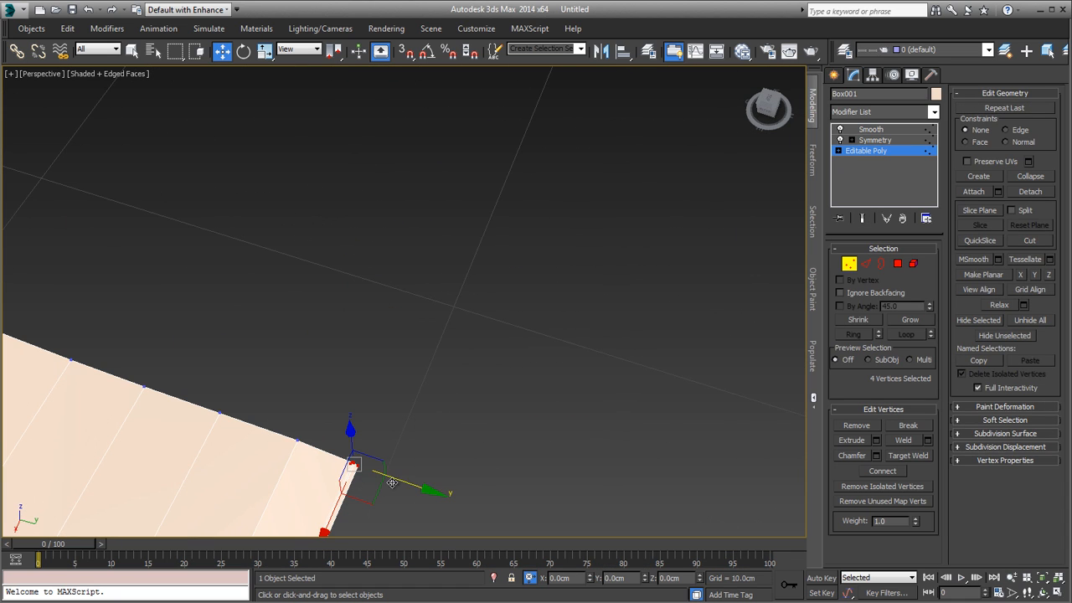
left_click_drag(393, 478, 384, 475)
scroll(385, 474, "down", 6)
middle_click_drag(385, 475, 498, 278, "alt")
scroll(474, 402, "up", 3)
middle_click_drag(475, 404, 519, 362)
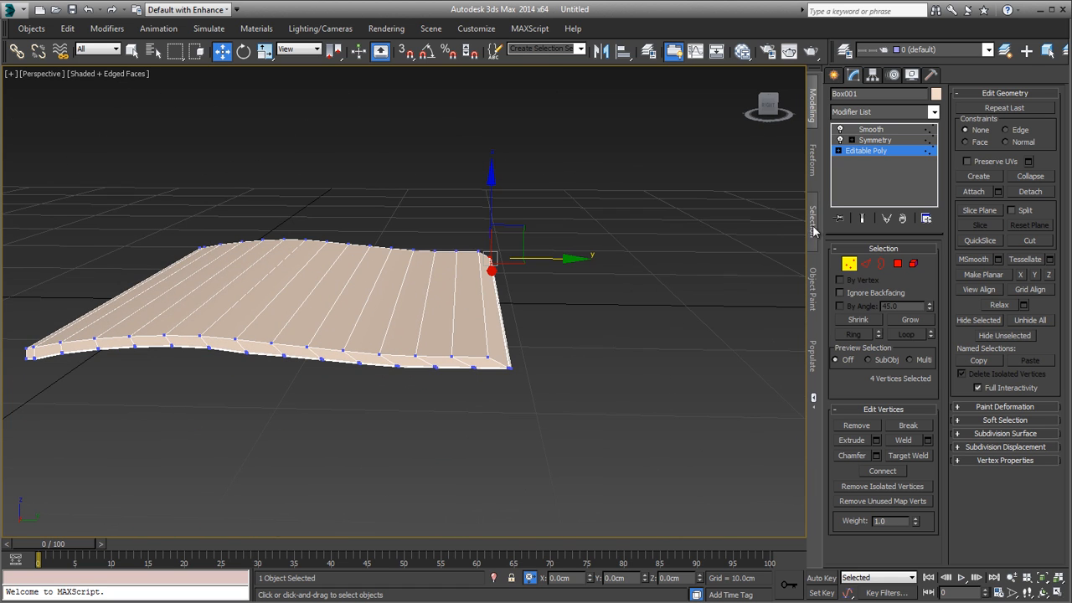
Step: Leave vertex editing, deselect the magazine and study the spine and overall page shape in the reference image 03White.JPG
left_click(850, 268)
left_click(615, 306)
mouse_move(596, 333)
middle_mouse_down("alt")
mouse_move(491, 369)
mouse_move(541, 335)
mouse_move(604, 344)
middle_mouse_up("alt")
key("alt+Tab")
left_click_drag(549, 352, 503, 392)
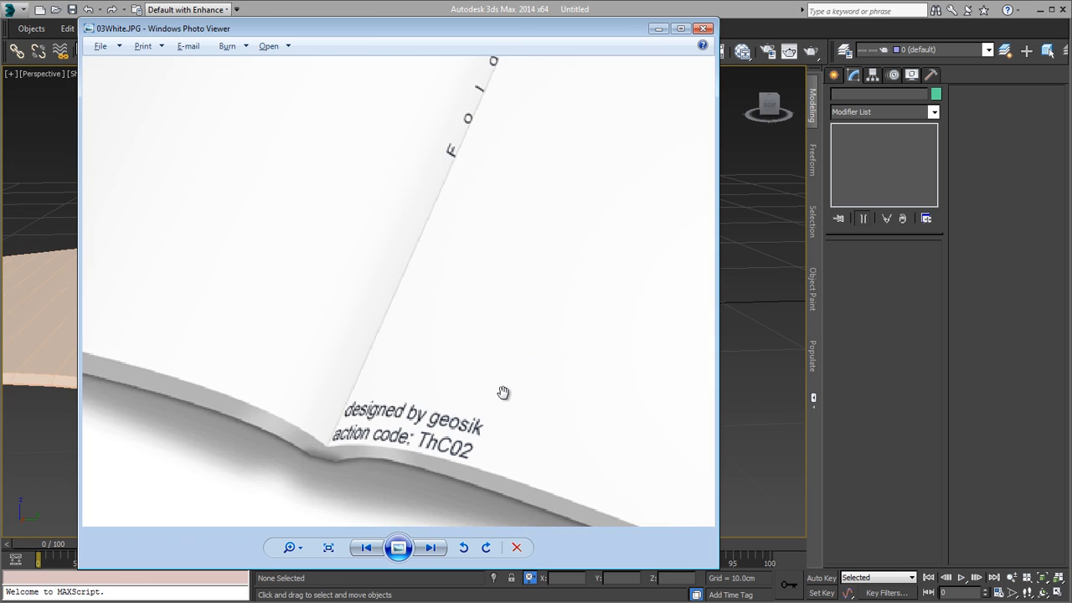
scroll(536, 362, "down", 5)
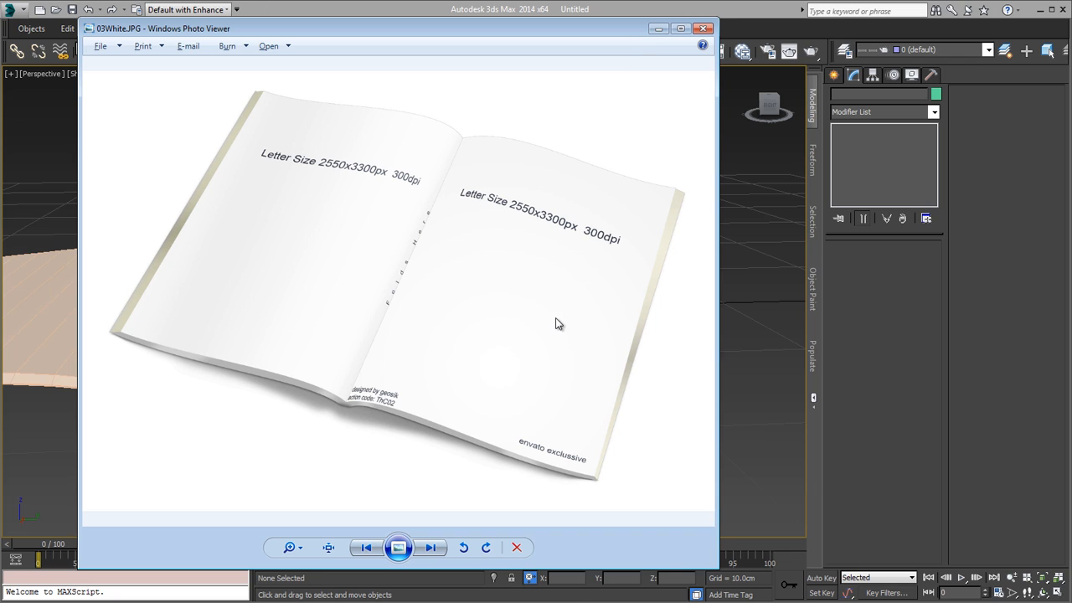
Step: Switch back to 3ds Max, reselect the magazine and examine its spine and page curvature from the near end
key("alt+Tab")
middle_click_drag(523, 370, 623, 310, "alt")
left_click(615, 305)
scroll(591, 373, "down", 5)
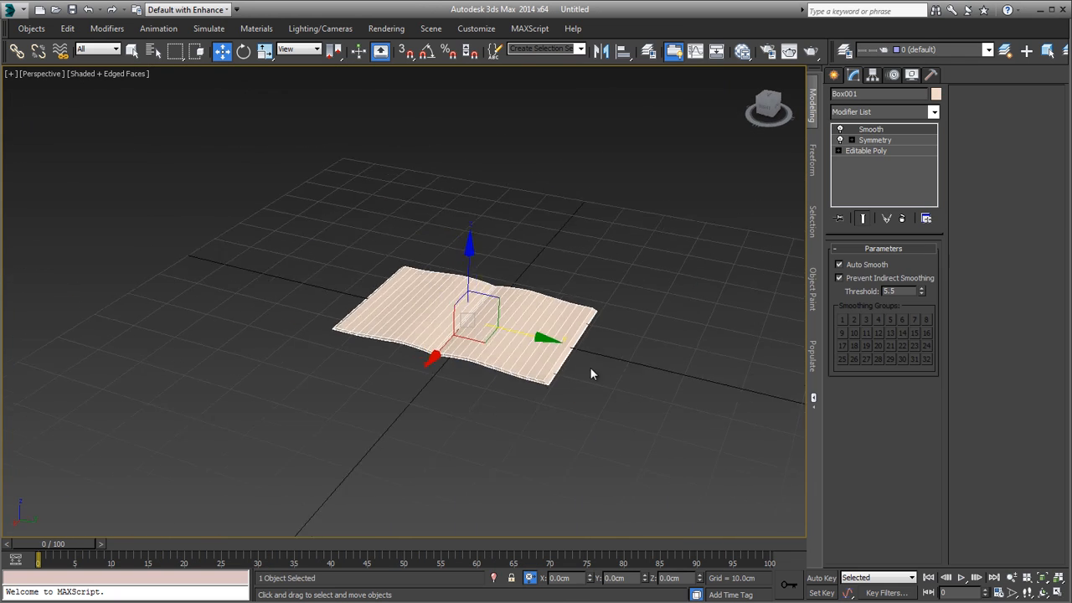
middle_click_drag(591, 374, 442, 362, "alt")
scroll(563, 347, "up", 5)
scroll(442, 362, "up", 3)
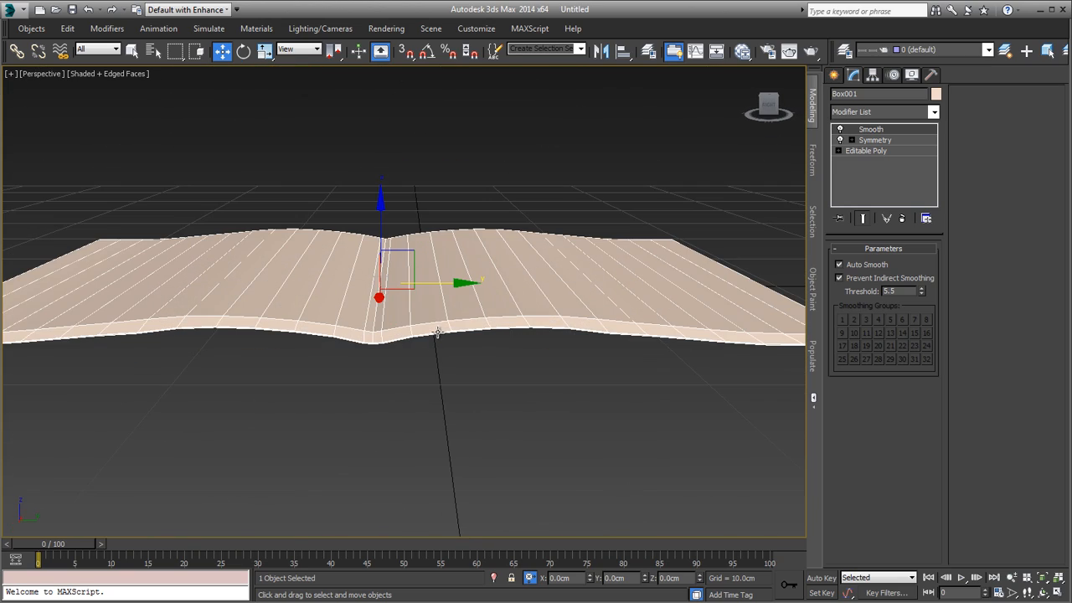
middle_click_drag(593, 333, 635, 310, "alt")
Step: Select two neighbouring lengthwise edge loops at the page's hump and raise them slightly along Z with soft selection enabled
left_click(872, 152)
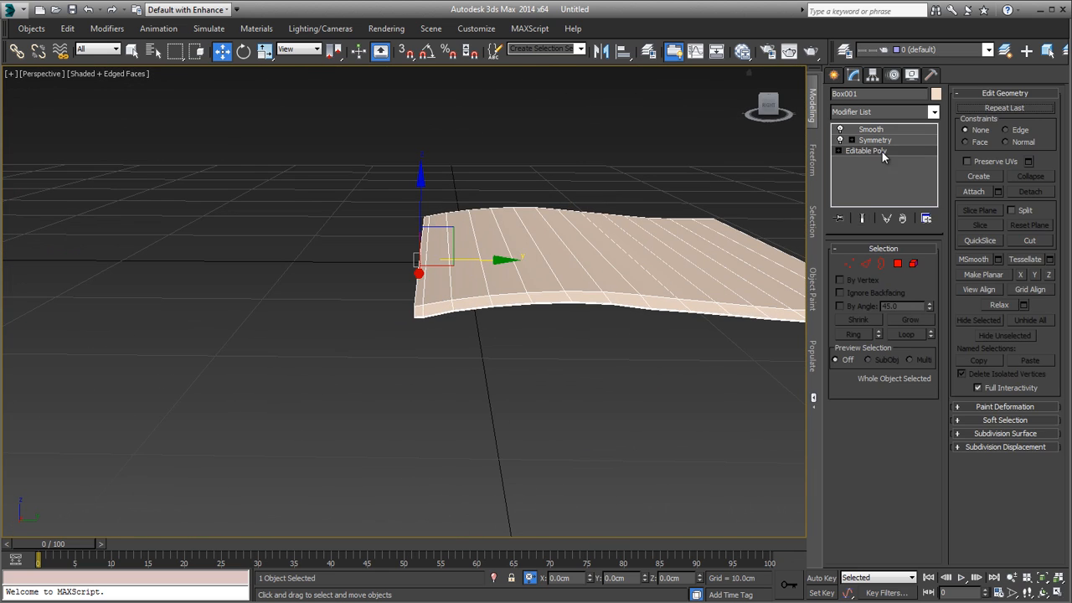
left_click(865, 263)
double_click(516, 276)
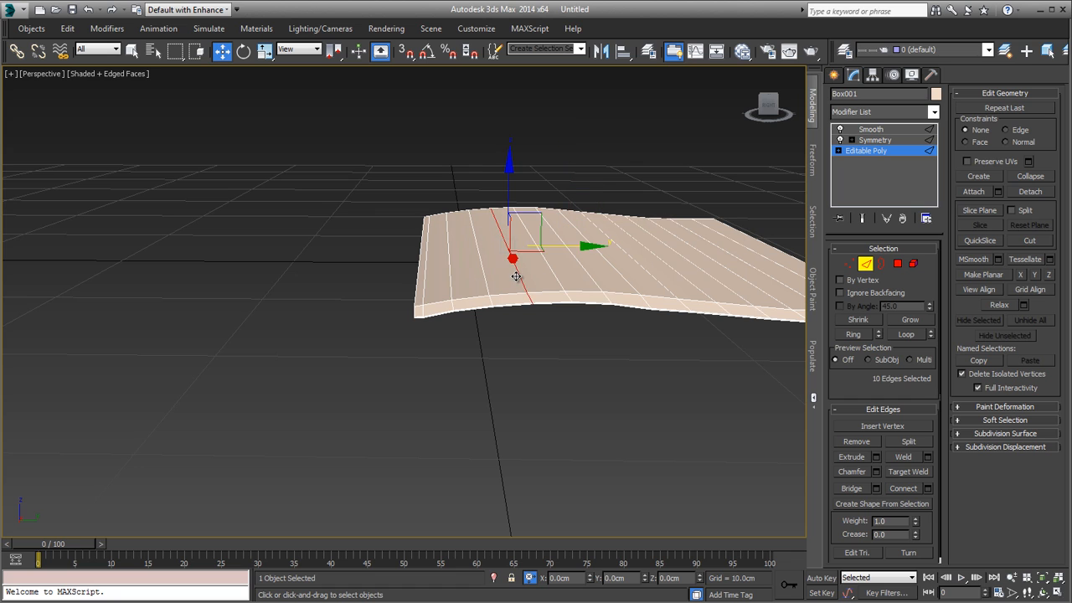
left_click(1000, 420)
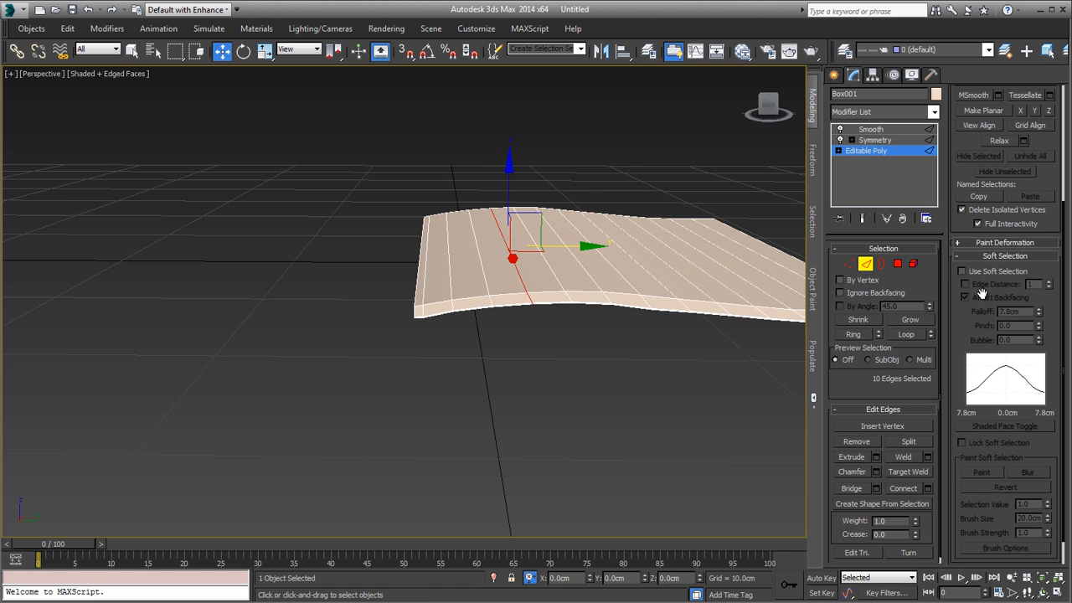
left_click(963, 272)
middle_click_drag(669, 306, 624, 340, "alt")
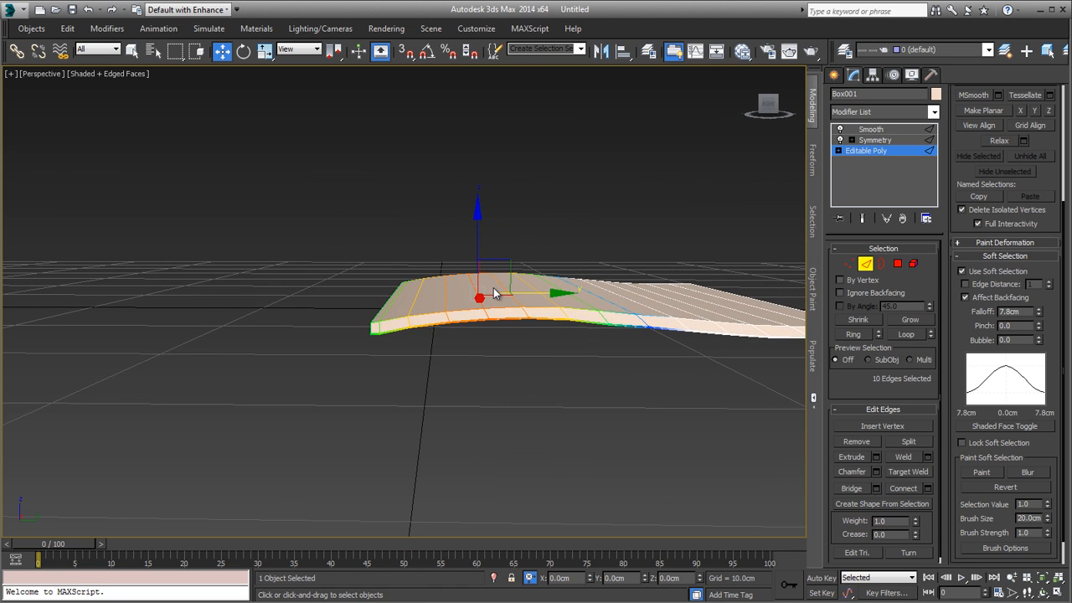
double_click(527, 306, "ctrl")
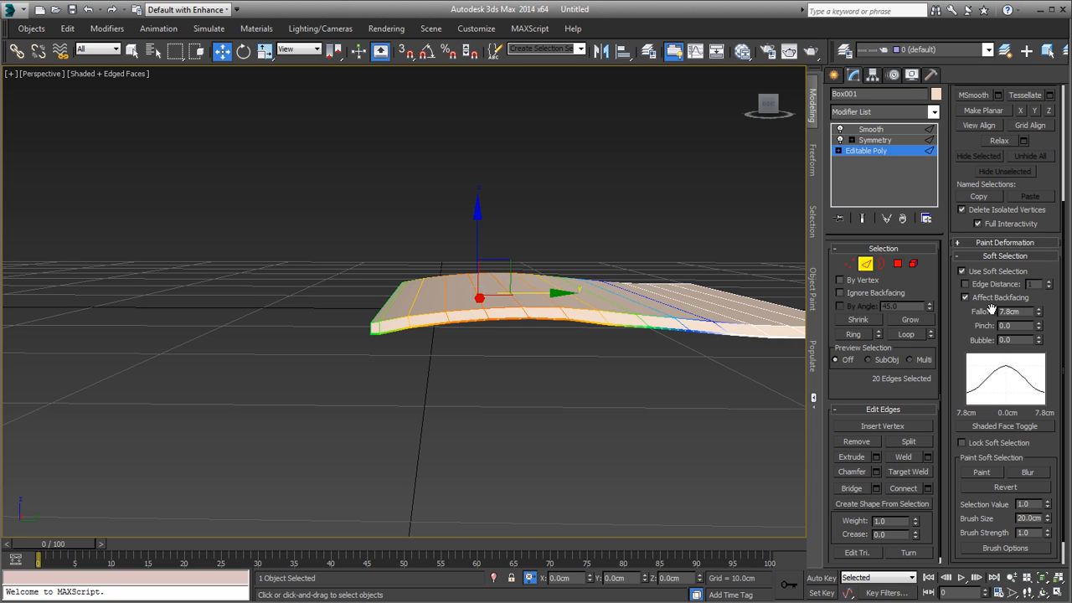
left_click_drag(480, 222, 480, 217)
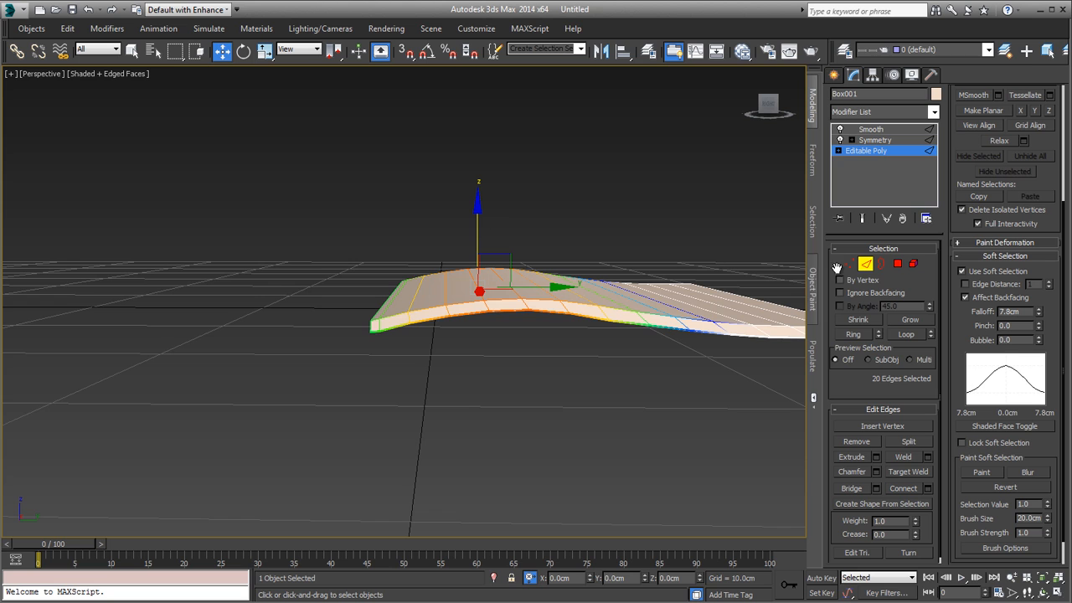
Step: Leave edge editing to check the underside of the spine, and return to the page half's edges with soft selection turned off
left_click(865, 264)
left_click(659, 198)
scroll(634, 299, "up", 8)
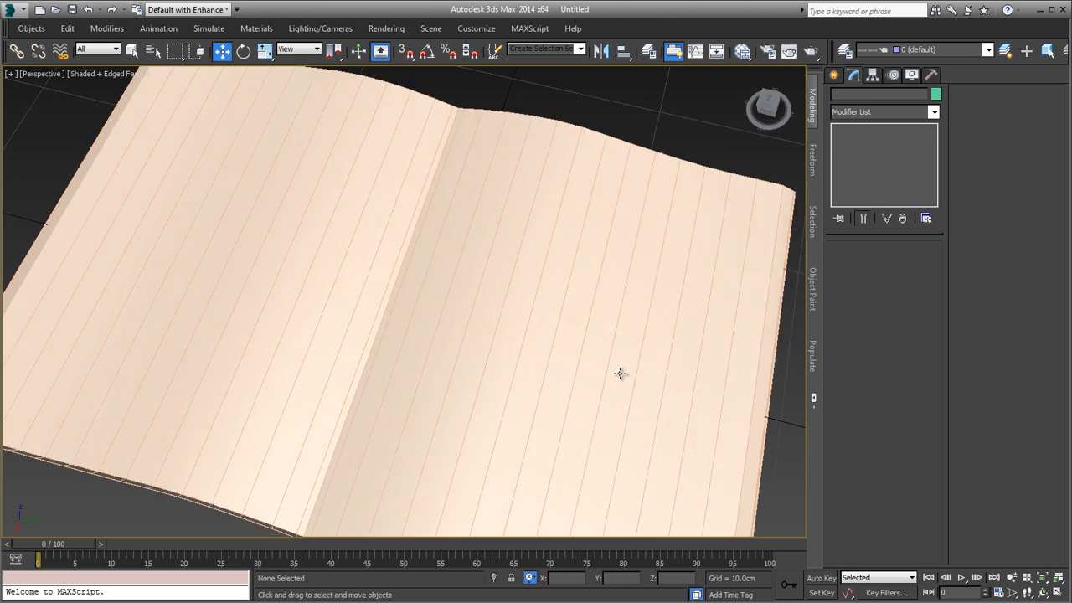
middle_click_drag(619, 373, 480, 292, "alt")
left_click(441, 235)
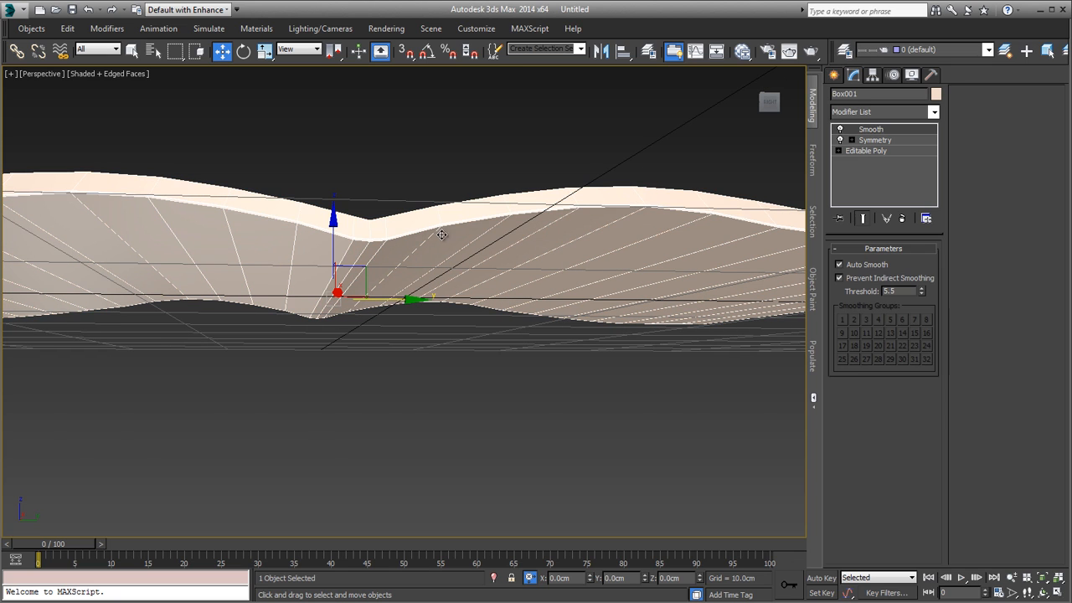
left_click(892, 152)
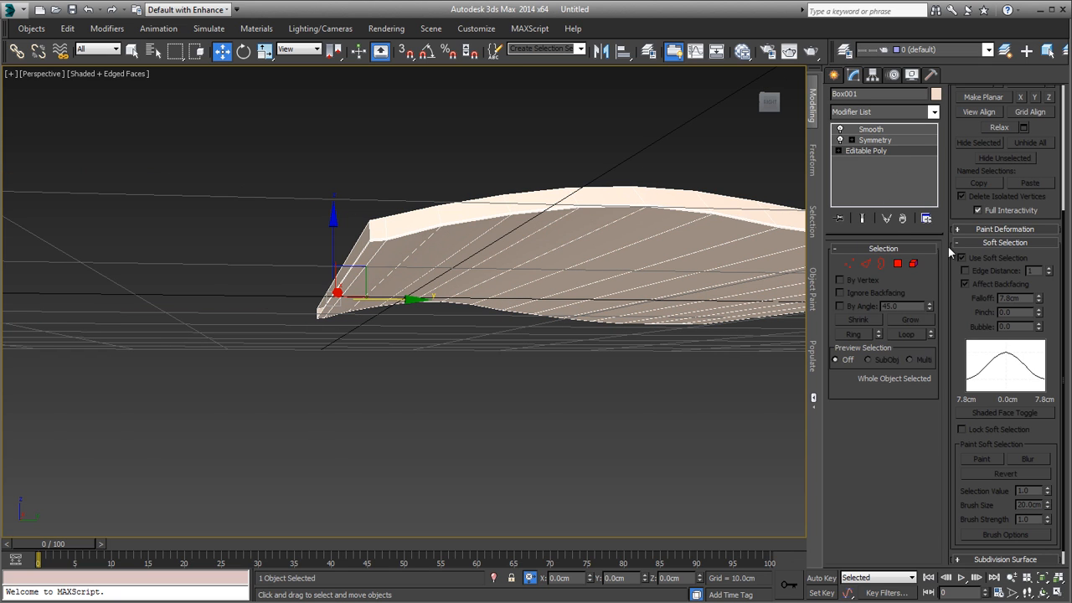
left_click(865, 265)
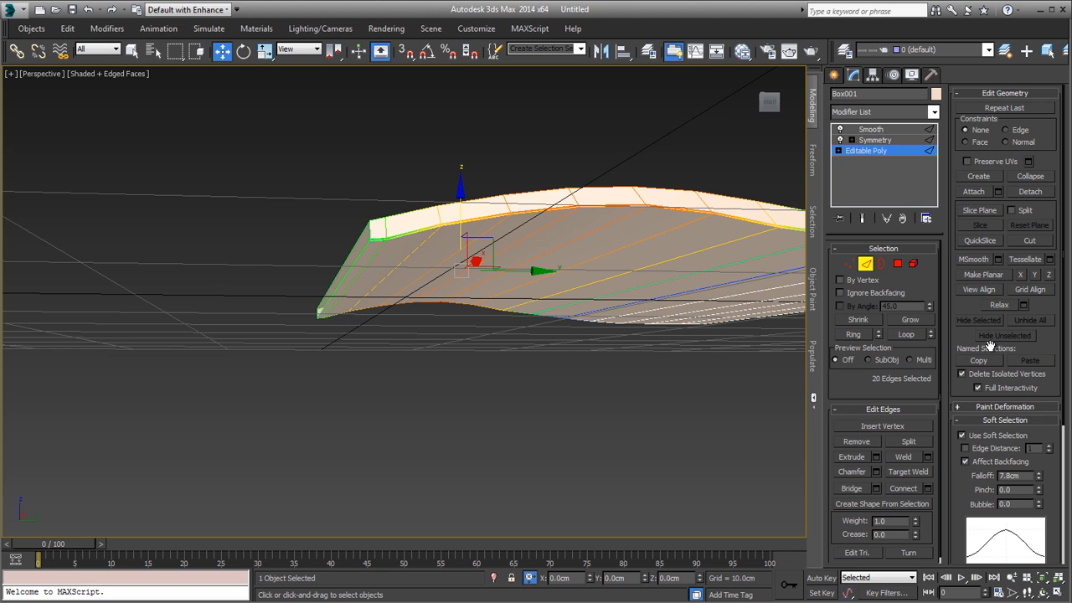
left_click(973, 439)
Step: In the Right view, select the lower vertices of the first two vertex columns at the spine end
key("f")
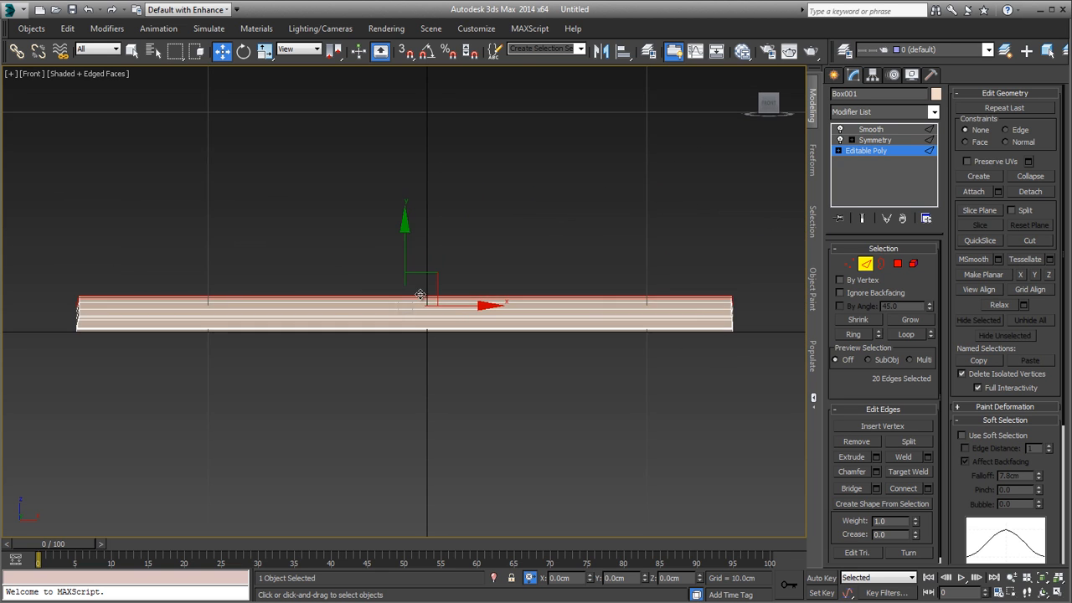
middle_click_drag(470, 305, 338, 329, "alt")
scroll(332, 327, "up", 5)
key("1")
left_click_drag(277, 309, 359, 407)
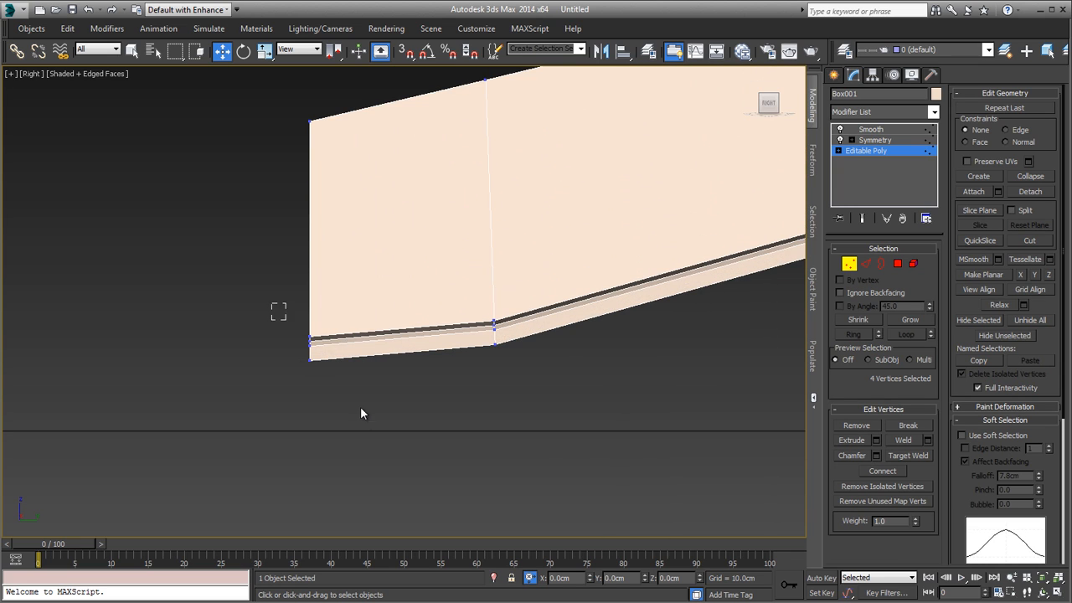
left_click_drag(311, 275, 539, 394)
key("ctrl+z")
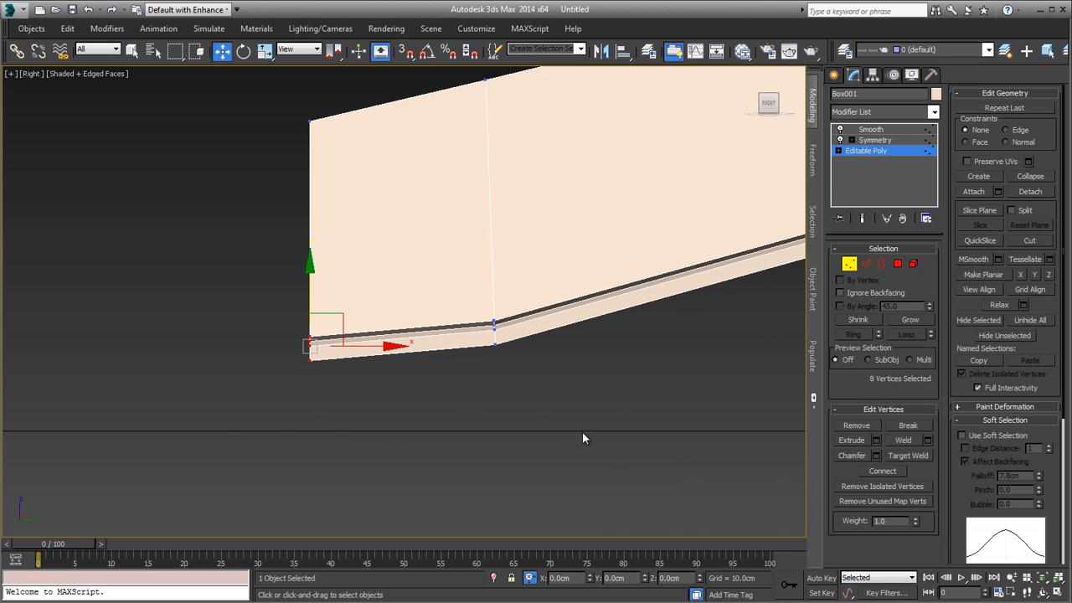
left_click_drag(581, 431, 201, 268)
scroll(505, 292, "down", 10)
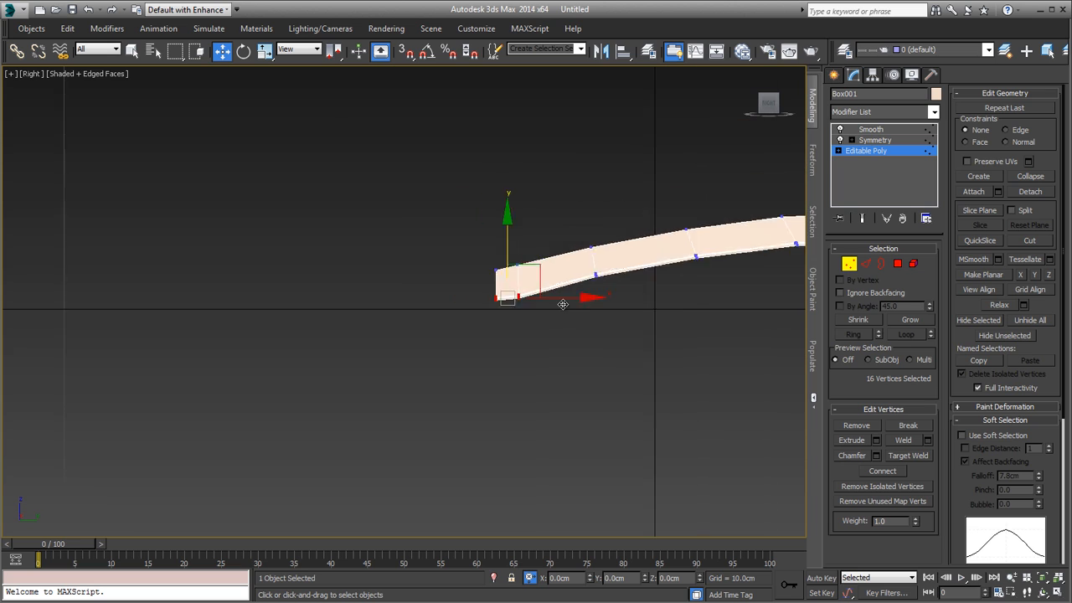
Step: Check the outer page edge against the ground line in wireframe, and lower the selected spine vertices to that line
middle_click_drag(561, 301, 138, 324)
scroll(739, 316, "up", 6)
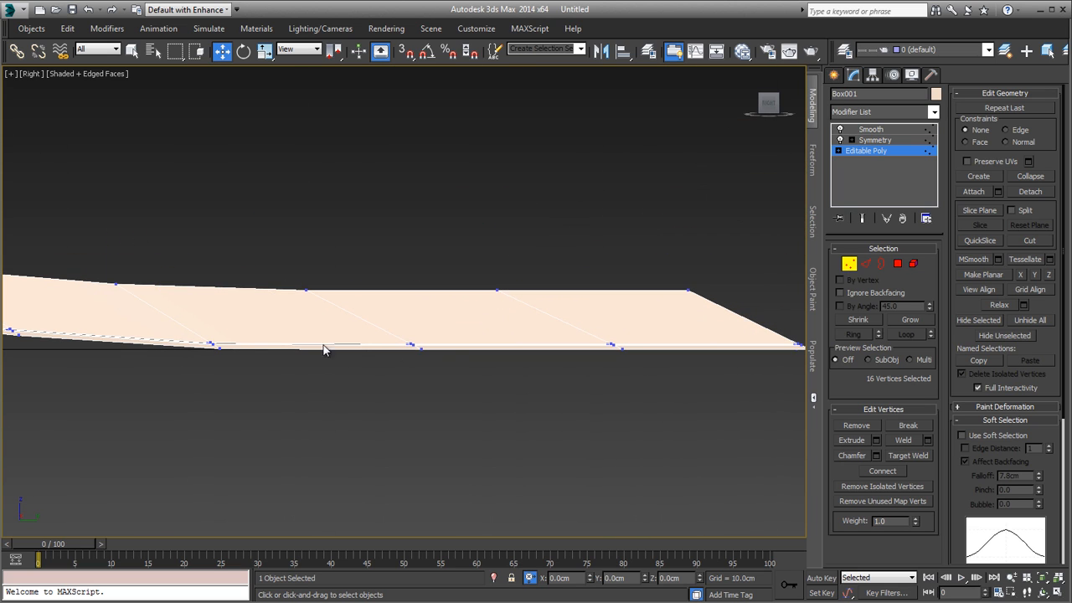
scroll(723, 372, "up", 5)
key("F3")
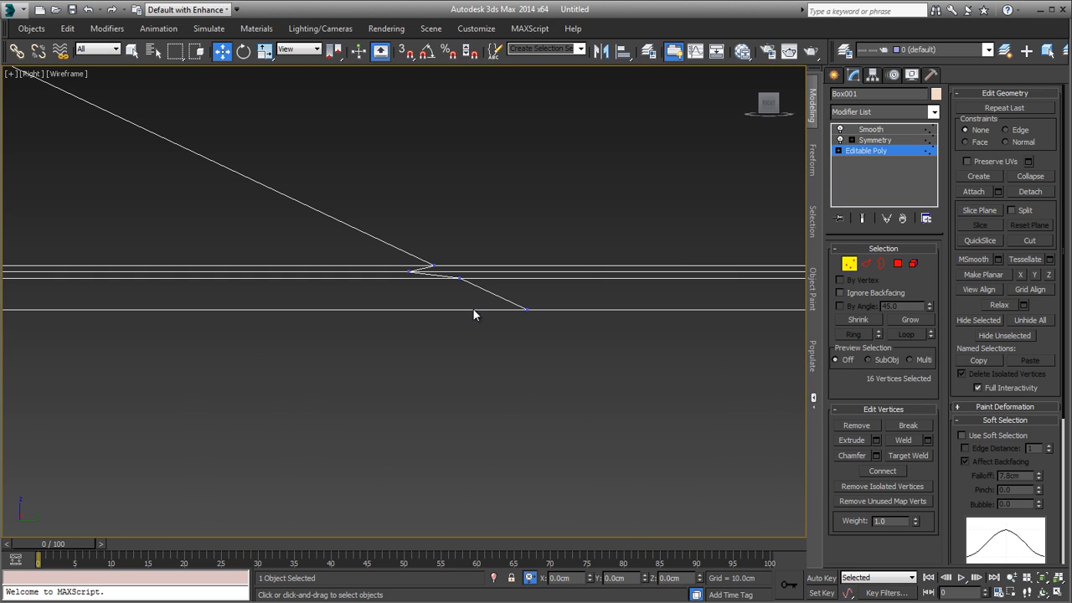
scroll(511, 309, "up", 4)
scroll(517, 310, "down", 10)
key("F3")
scroll(637, 321, "down", 5)
middle_click_drag(219, 323, 641, 323)
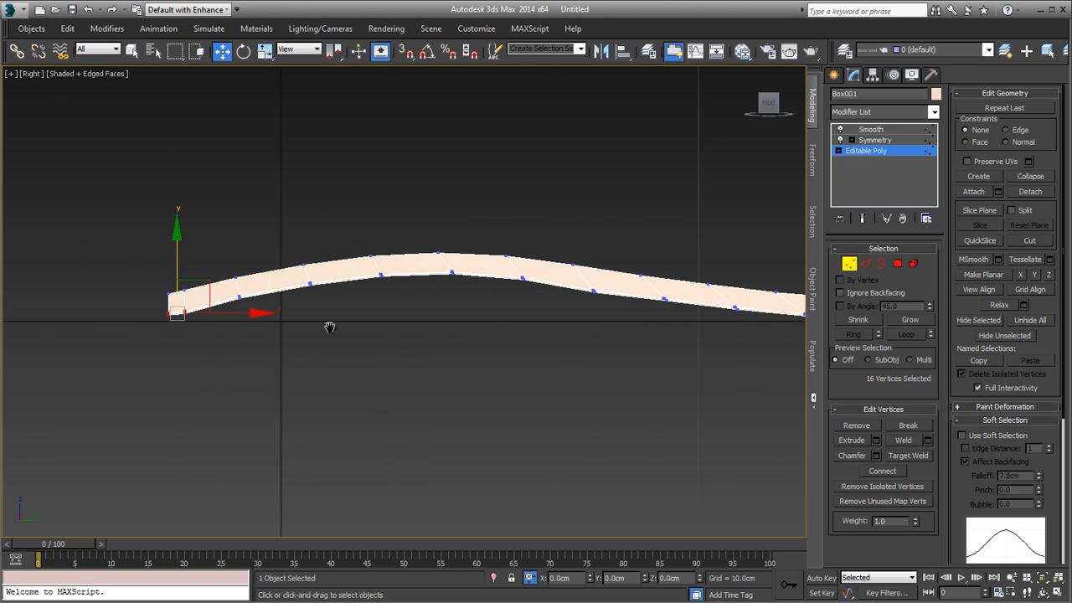
middle_click_drag(329, 327, 596, 362)
scroll(409, 332, "up", 4)
scroll(565, 379, "up", 1)
Step: Lower the bottom vertices of the second column from the spine by about 0.033 cm to the ground line
left_click_drag(546, 363, 610, 470)
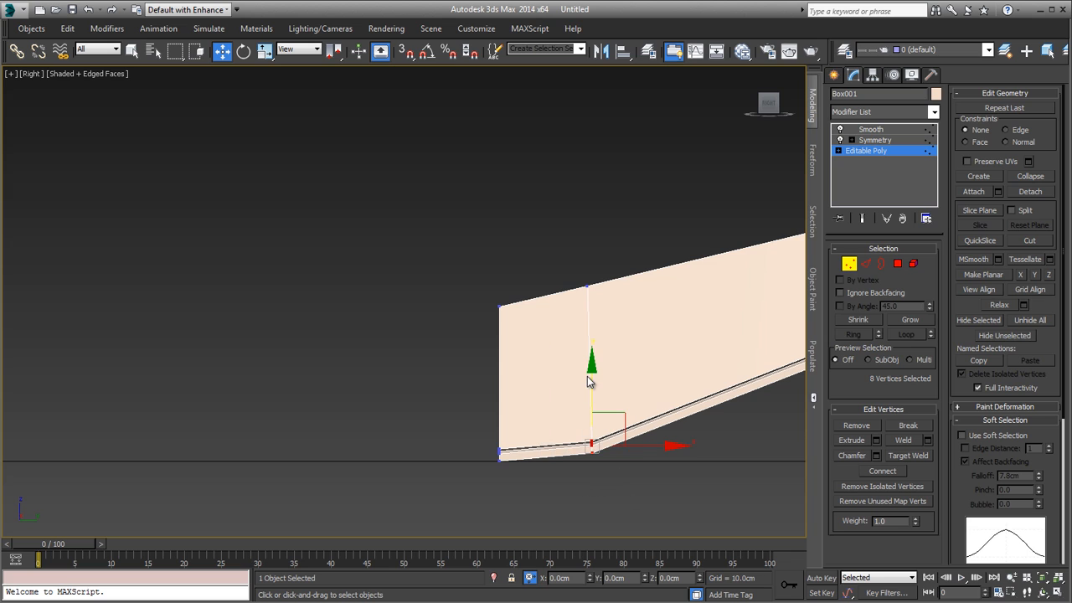
left_click_drag(590, 379, 590, 386)
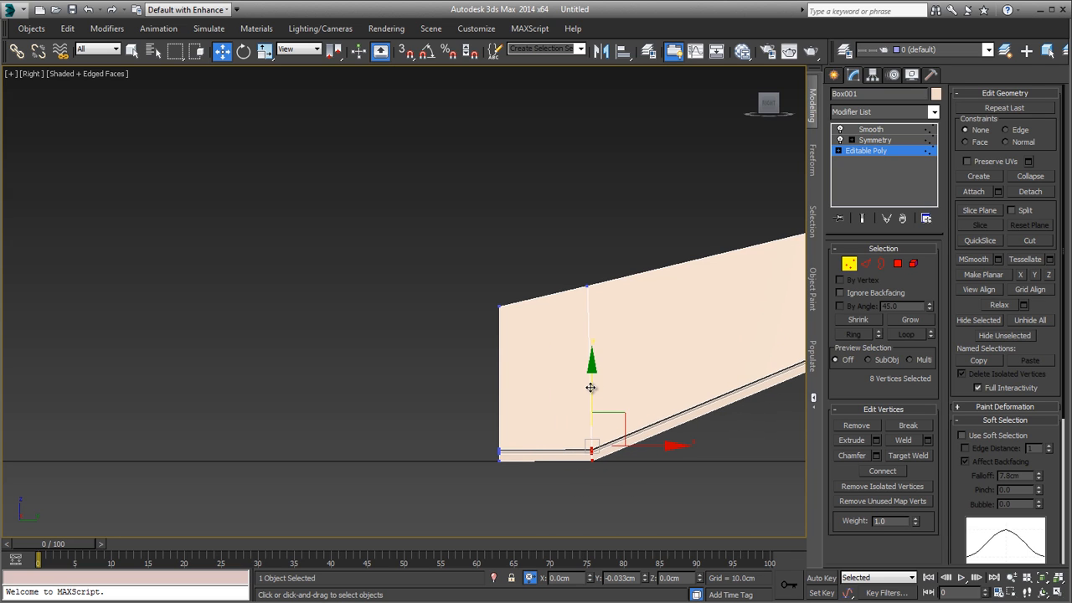
scroll(401, 373, "down", 5)
Step: Select the top vertices of the first two columns at the spine end and move them slightly down
middle_click_drag(635, 388, 367, 387)
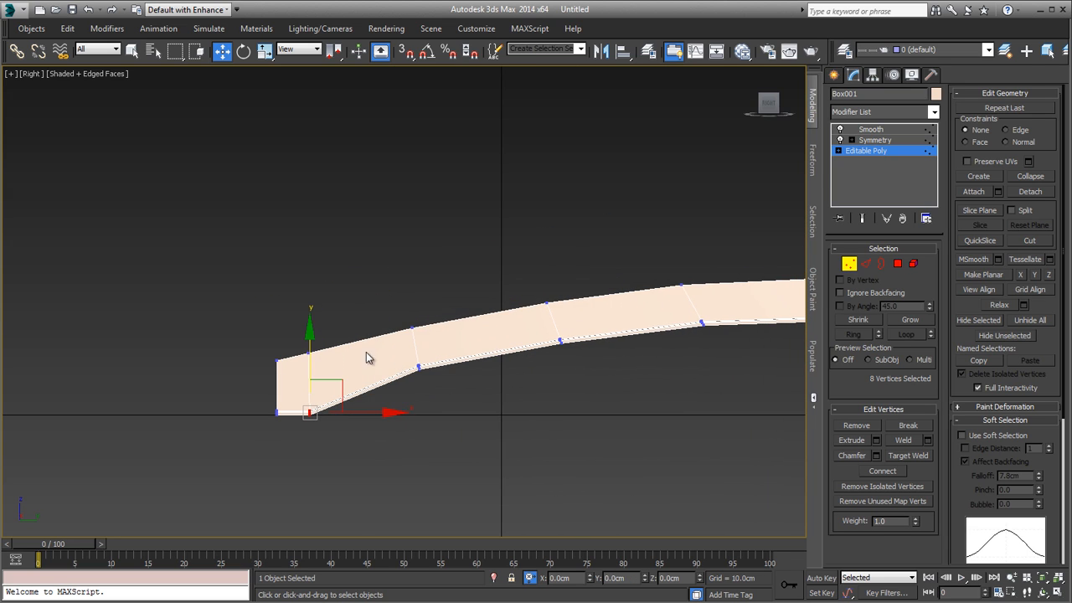
left_click_drag(290, 344, 322, 369)
scroll(293, 360, "up", 4)
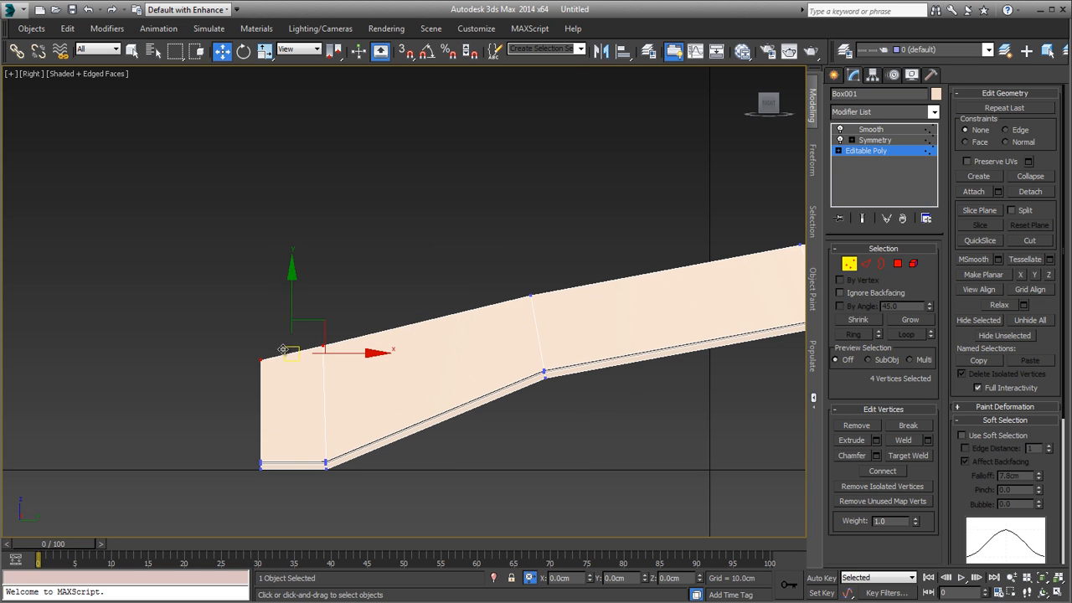
left_click_drag(292, 309, 295, 330)
scroll(348, 334, "down", 5)
scroll(349, 333, "up", 5)
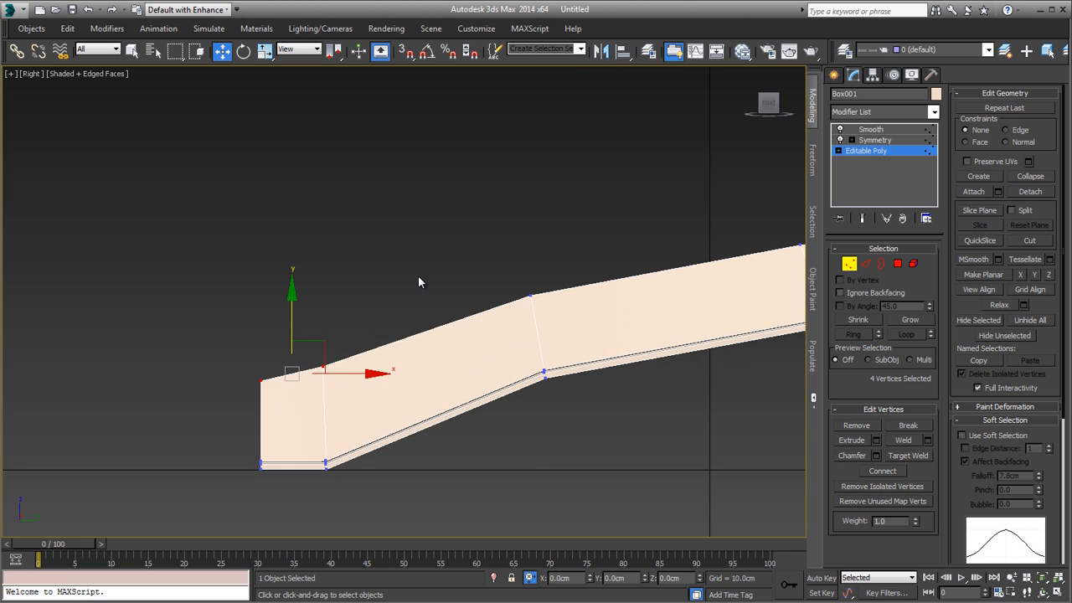
Step: Lower the bottom vertices of the third column from the spine to smooth the underside curve
left_click_drag(538, 363, 596, 396)
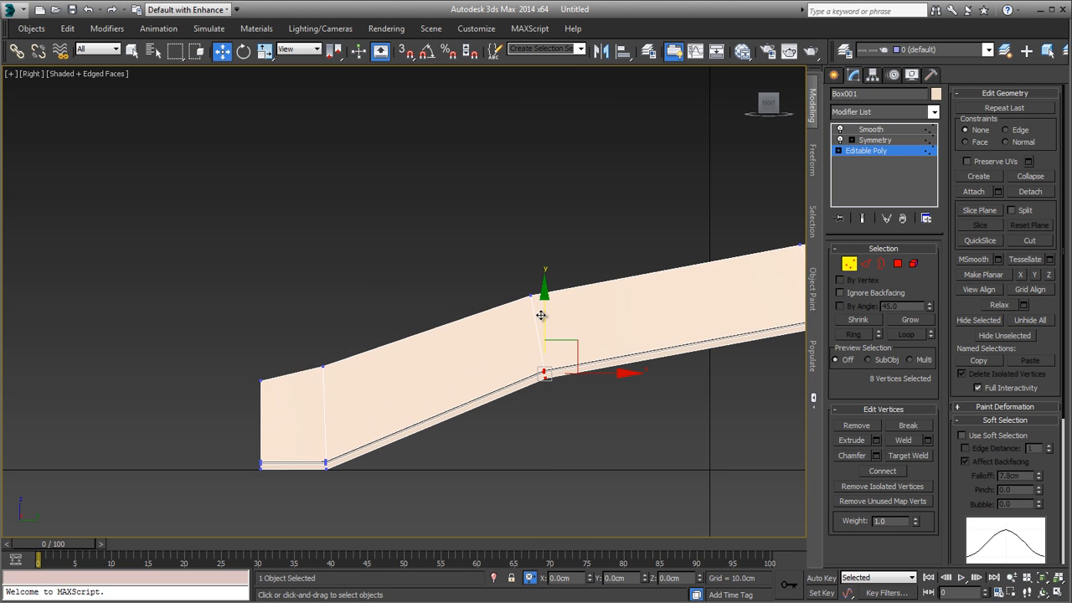
left_click_drag(540, 314, 544, 338)
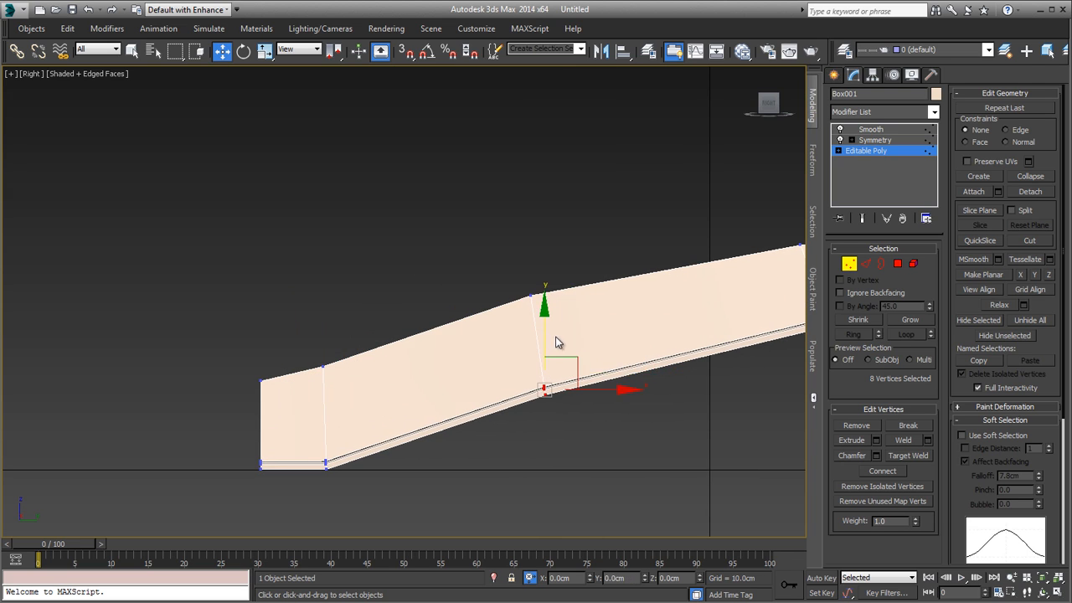
scroll(556, 338, "down", 3)
Step: Lower the bottom vertices of the fourth column from the spine by about 0.019 cm
middle_click_drag(556, 338, 310, 371)
scroll(411, 355, "up", 3)
left_click_drag(428, 347, 479, 399)
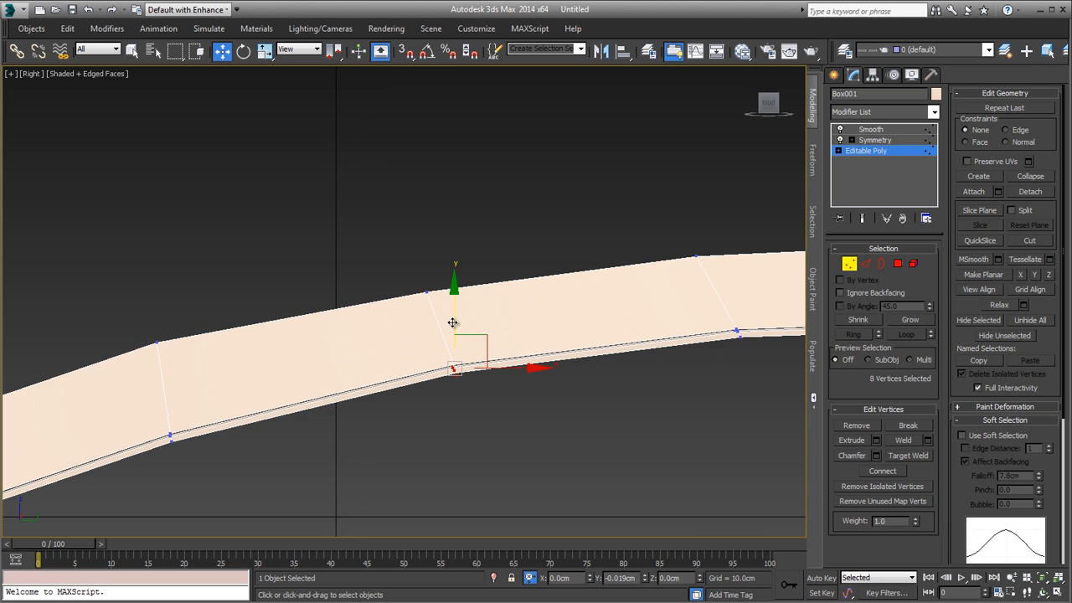
left_click_drag(452, 323, 452, 324)
scroll(452, 323, "down", 3)
scroll(293, 387, "up", 2)
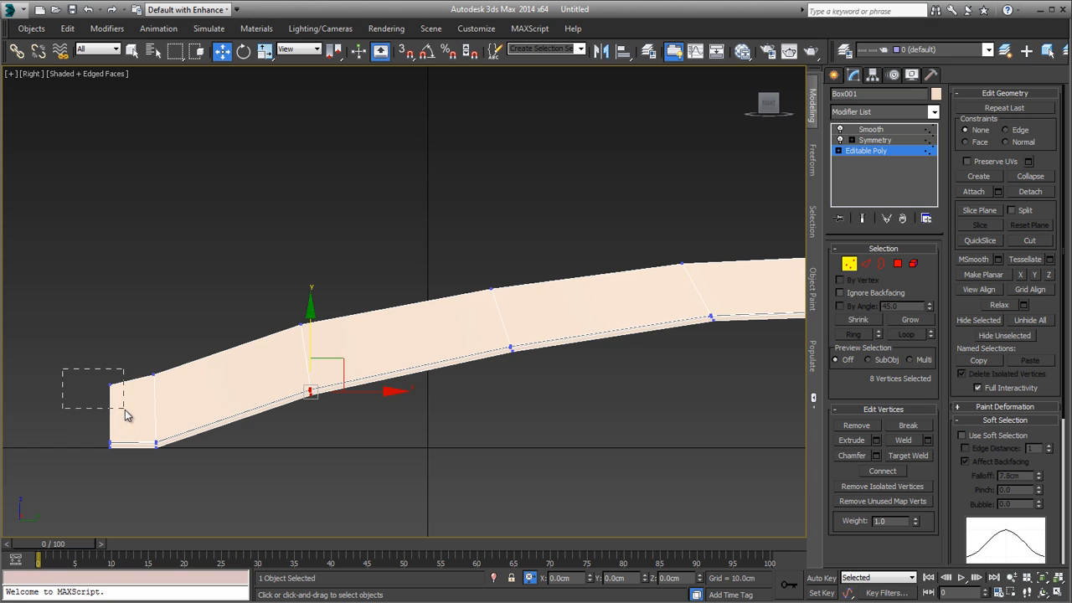
Step: Raise the top vertices of the first two columns at the spine end by about 0.018 cm
left_click_drag(187, 408, 188, 410)
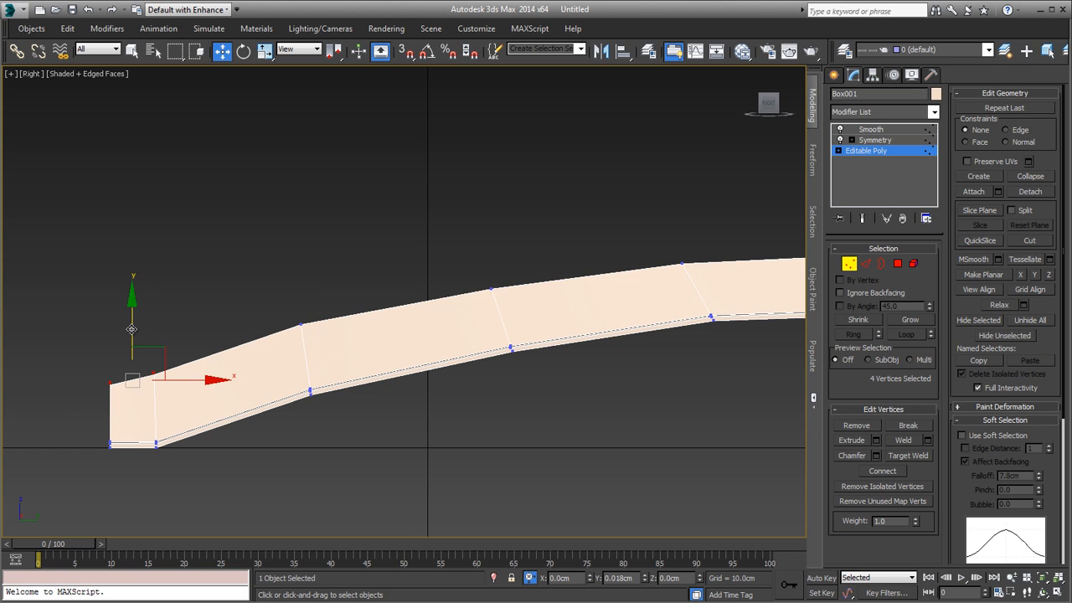
left_click_drag(131, 328, 132, 329)
scroll(329, 380, "down", 3)
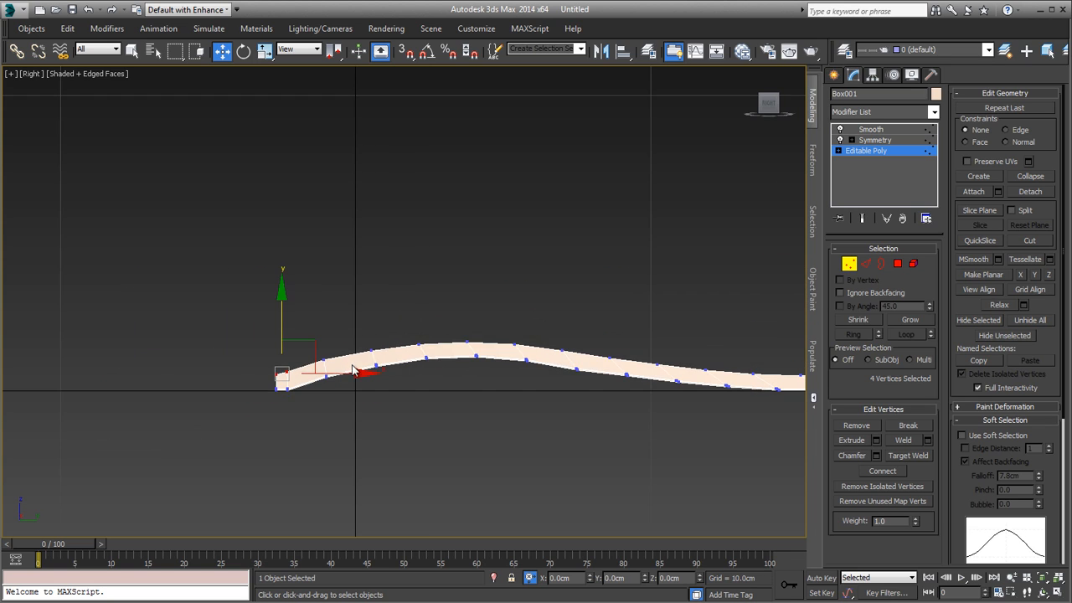
Step: Lower the top vertices of the two outermost columns slightly at the page's outer edge
middle_click_drag(633, 373, 387, 323)
scroll(674, 286, "up", 5)
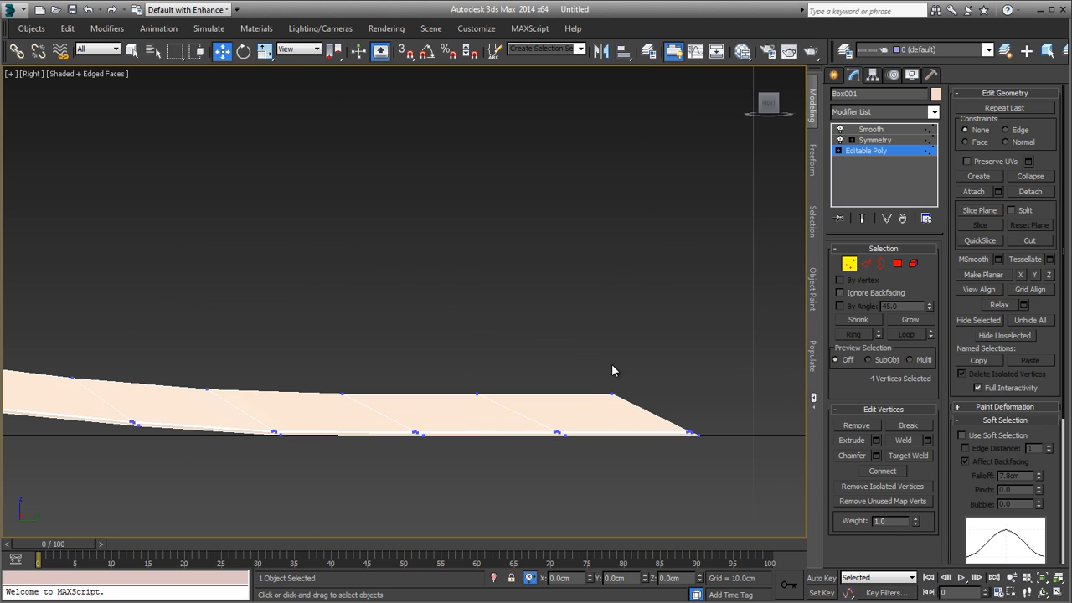
left_click_drag(454, 379, 509, 403, "ctrl")
left_click_drag(330, 364, 381, 404, "ctrl")
left_click_drag(473, 333, 476, 341)
left_click_drag(427, 423, 428, 421, "alt")
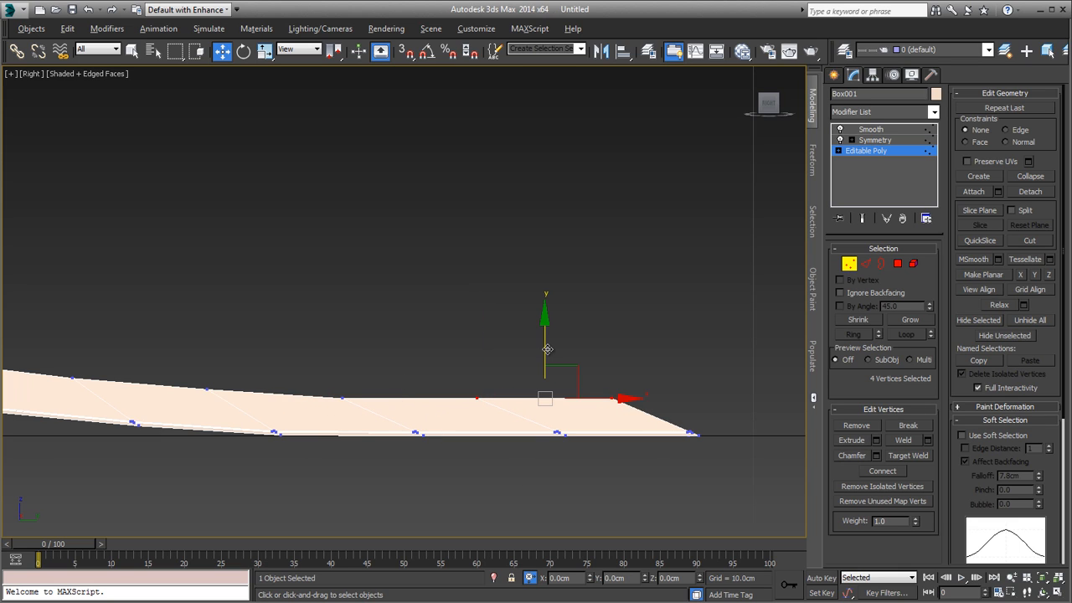
left_click_drag(545, 352, 545, 355)
Step: Lower only the outermost column's top vertices by about 0.054 cm to taper the page edge
left_click_drag(471, 388, 506, 408, "alt")
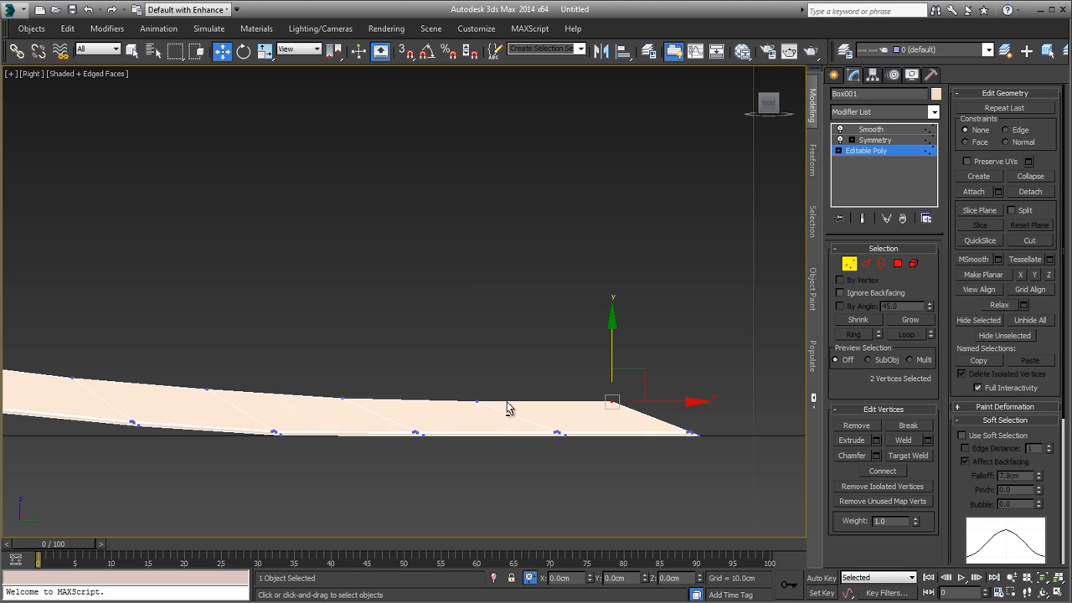
left_click_drag(611, 350, 611, 351)
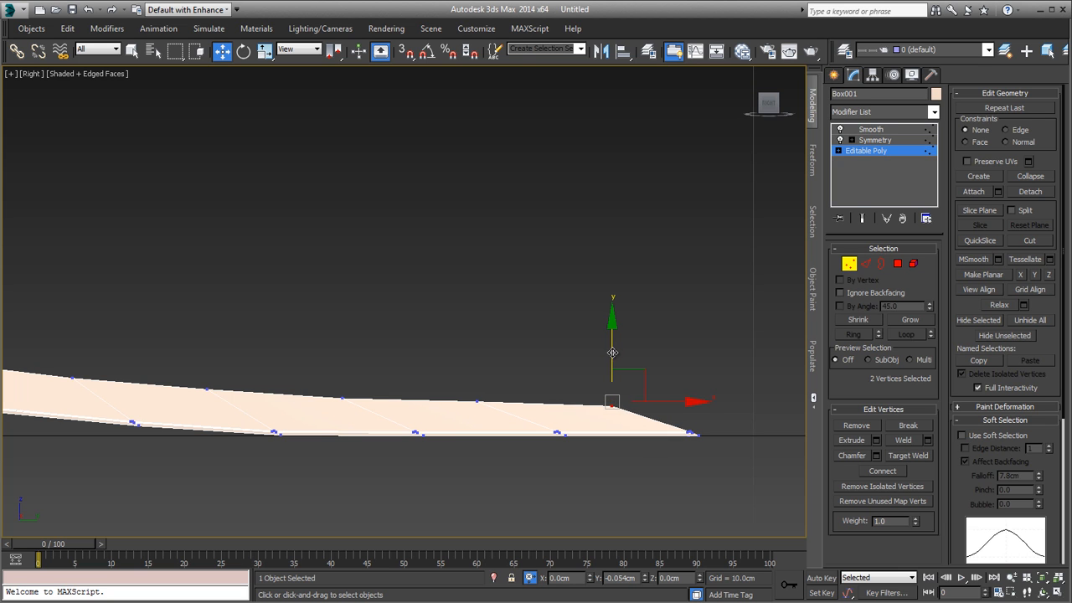
mouse_move(606, 352)
middle_mouse_down("alt")
mouse_move(528, 387)
mouse_move(626, 299)
middle_mouse_up("alt")
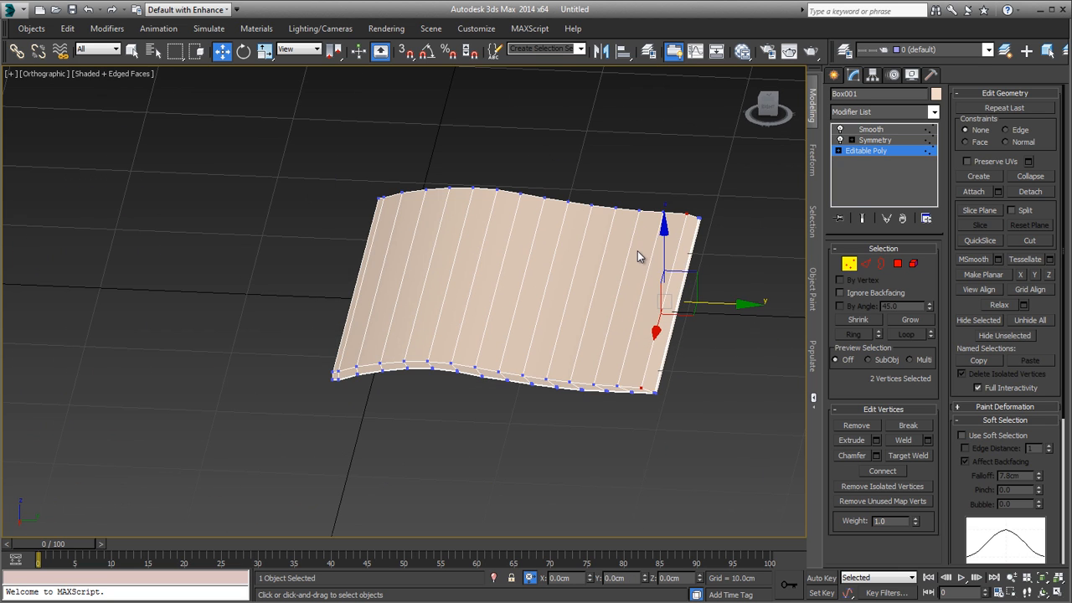
Step: Leave vertex editing and display the complete mirrored magazine in perspective, shaded without edge lines
key("p")
middle_click_drag(638, 251, 589, 314, "alt")
scroll(589, 314, "down", 5)
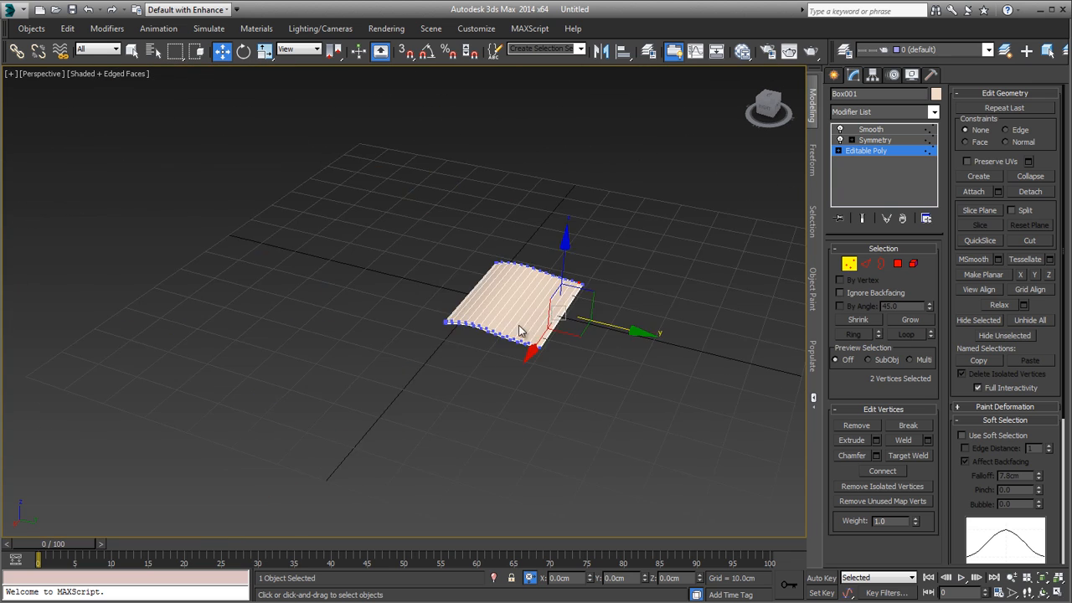
scroll(579, 292, "up", 4)
left_click(845, 264)
left_click(860, 219)
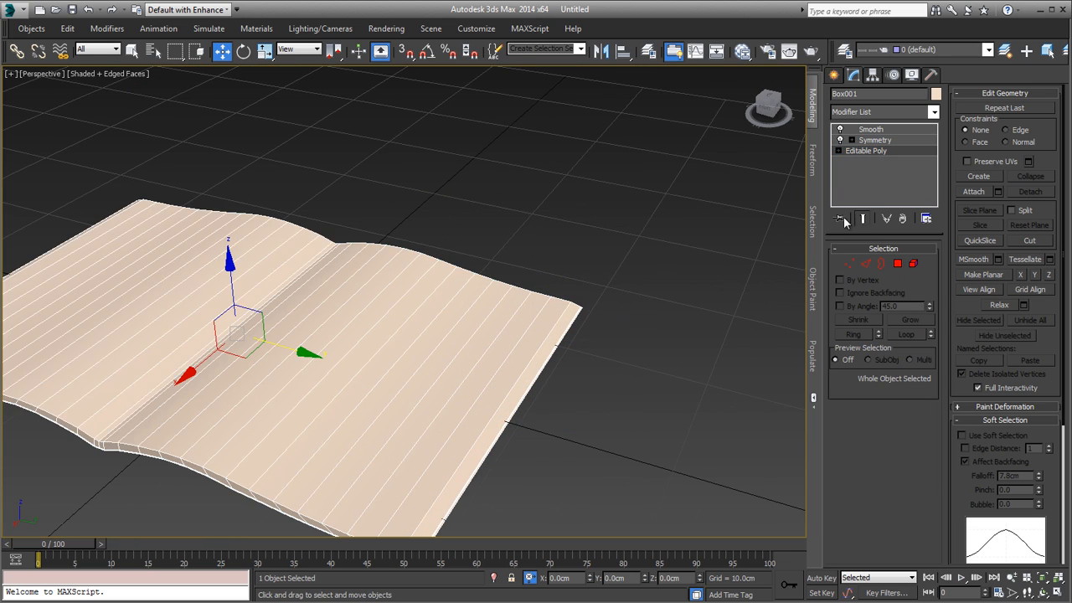
left_click(641, 309)
middle_click_drag(409, 402, 575, 311, "alt")
scroll(576, 310, "down", 2)
key("F4")
Step: Set the Smooth modifier's auto smooth threshold to 8.1
left_click(504, 330)
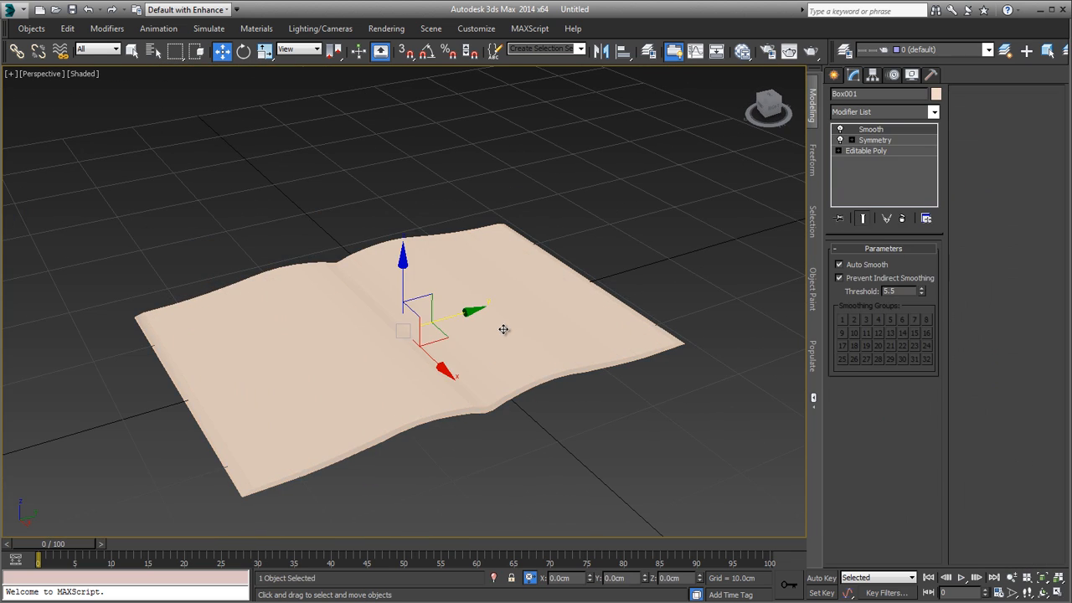
mouse_move(541, 343)
middle_mouse_down("alt")
mouse_move(479, 430)
mouse_move(502, 369)
mouse_move(490, 402)
mouse_move(491, 377)
mouse_move(446, 376)
mouse_move(442, 409)
mouse_move(443, 383)
middle_mouse_up("alt")
scroll(469, 404, "up", 5)
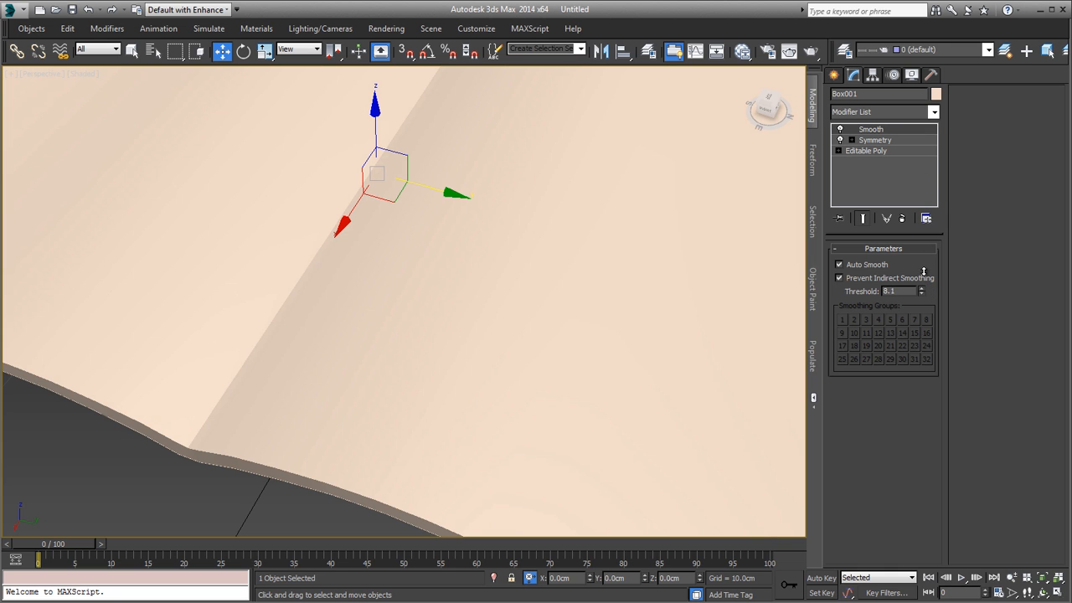
Step: Inspect the smoothed shading at the spine and across both pages from several angles
middle_click_drag(533, 333, 571, 305, "alt")
middle_click_drag(571, 306, 557, 371)
scroll(519, 370, "up", 3)
key("F4")
key("F4")
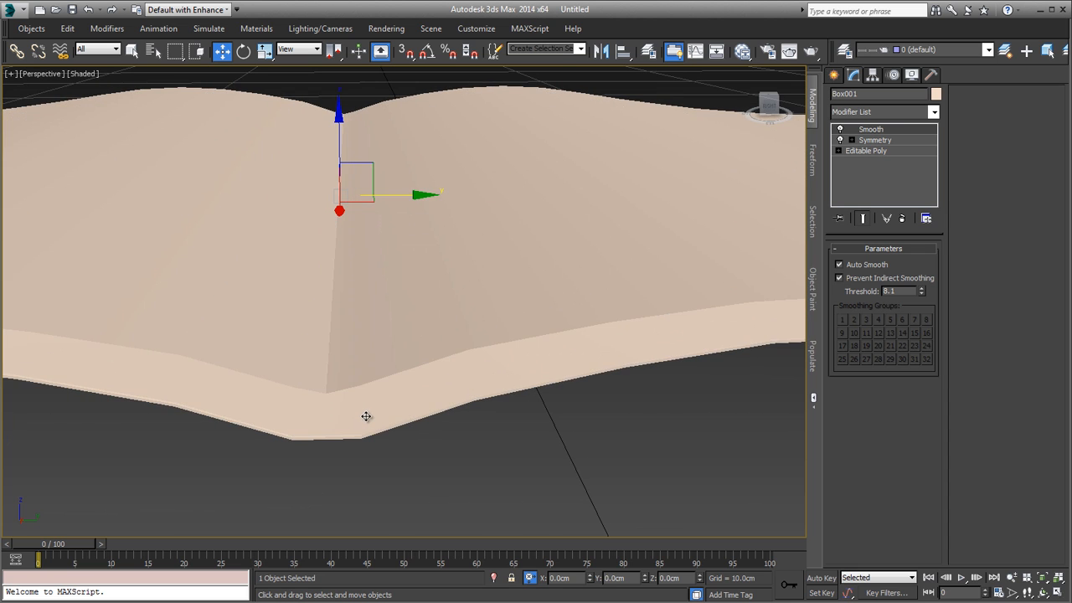
middle_click_drag(366, 416, 335, 427, "alt")
scroll(399, 397, "down", 4)
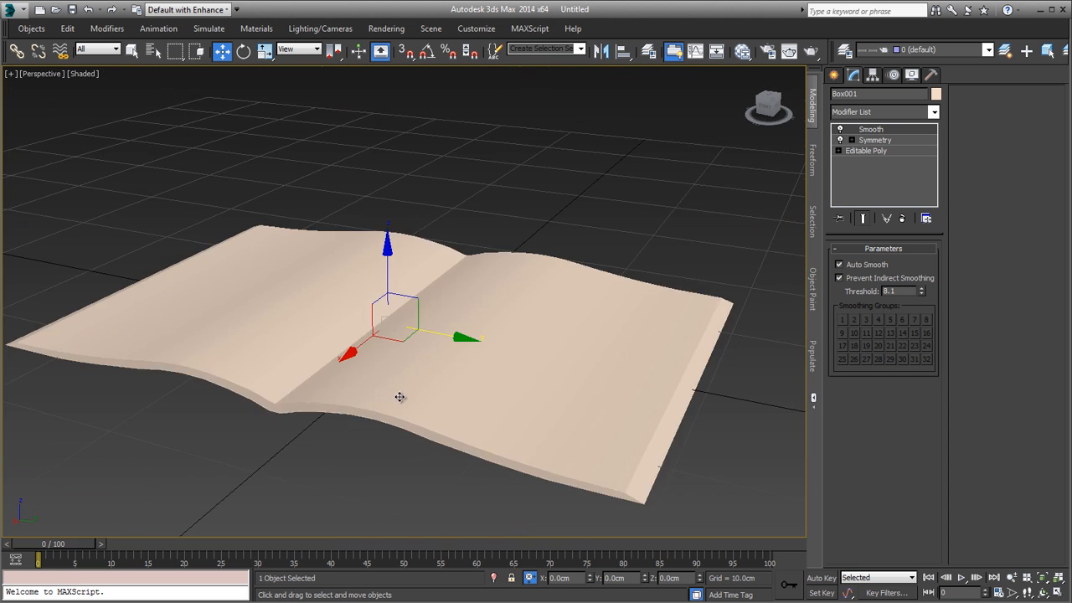
middle_click_drag(400, 397, 450, 393, "alt")
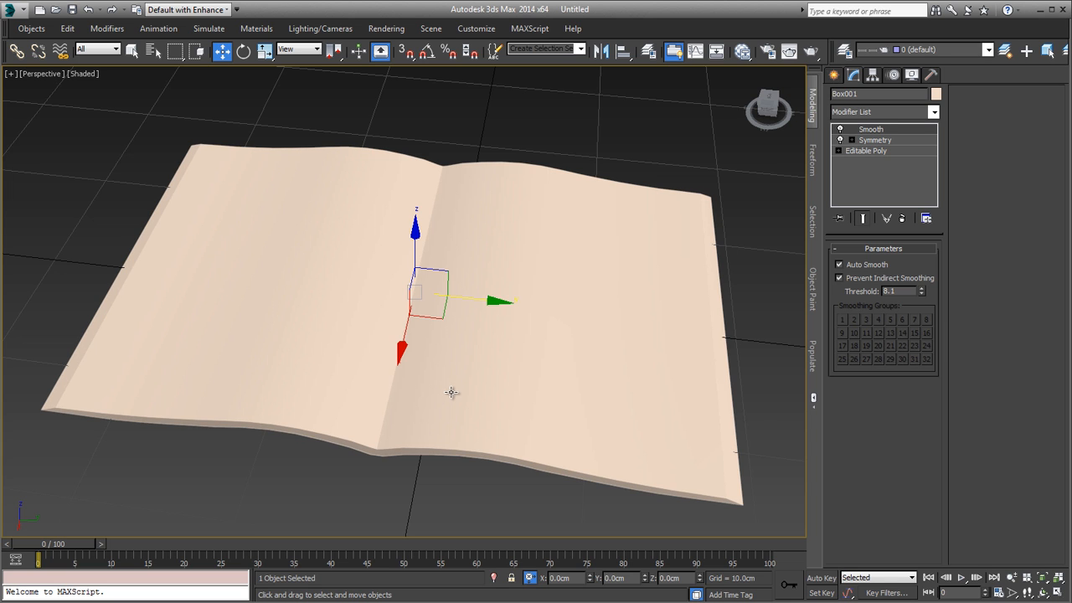
middle_click_drag(453, 383, 471, 368, "alt")
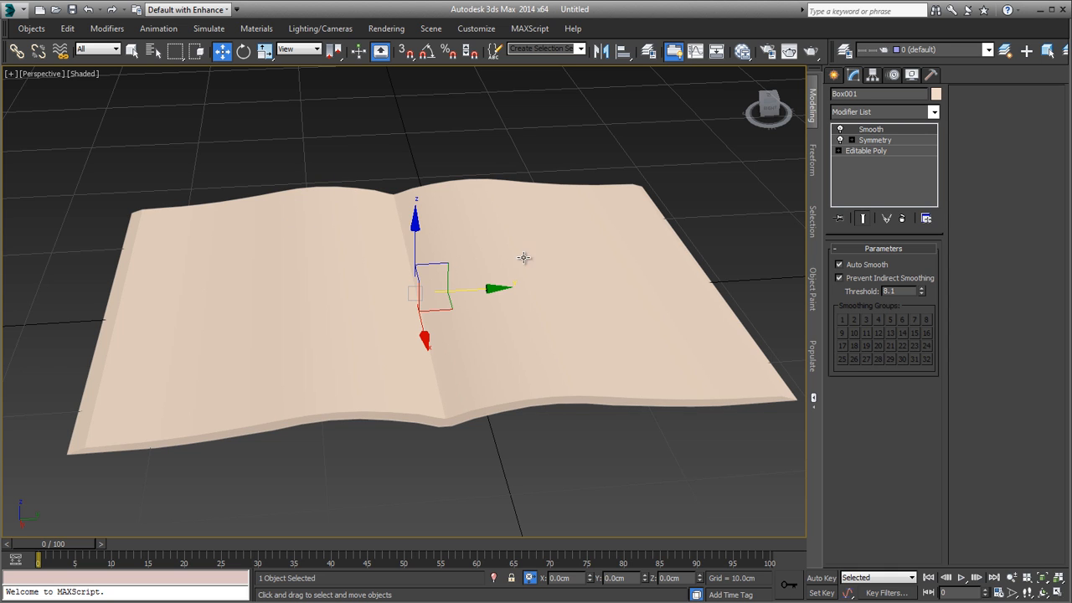
middle_click_drag(572, 242, 561, 294, "alt")
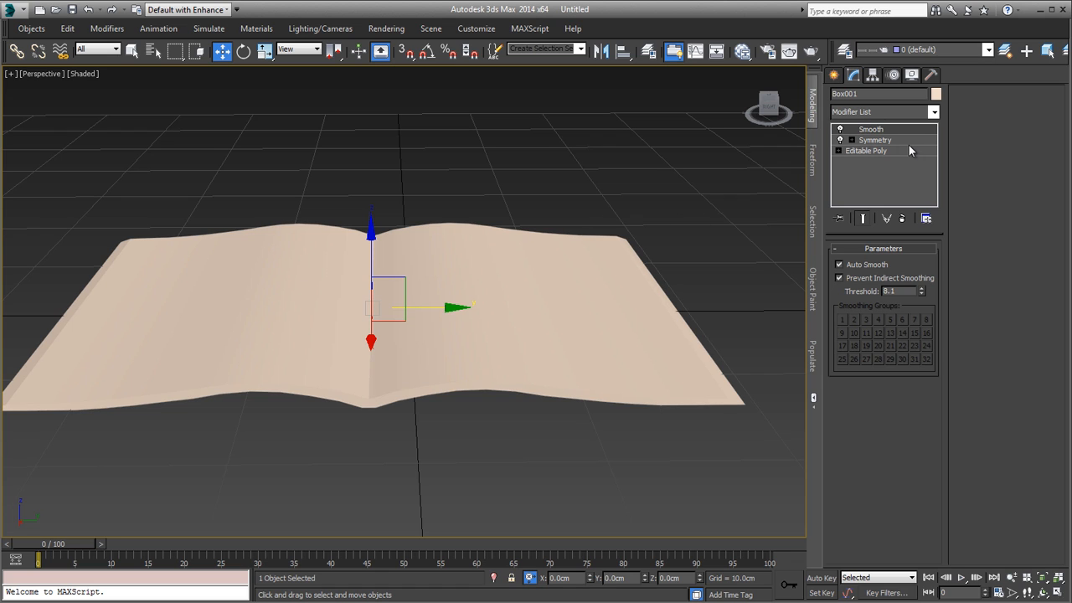
Step: Add an Edit Poly modifier on top of the Smooth modifier
left_click(892, 115)
left_click(892, 114)
left_click(864, 111)
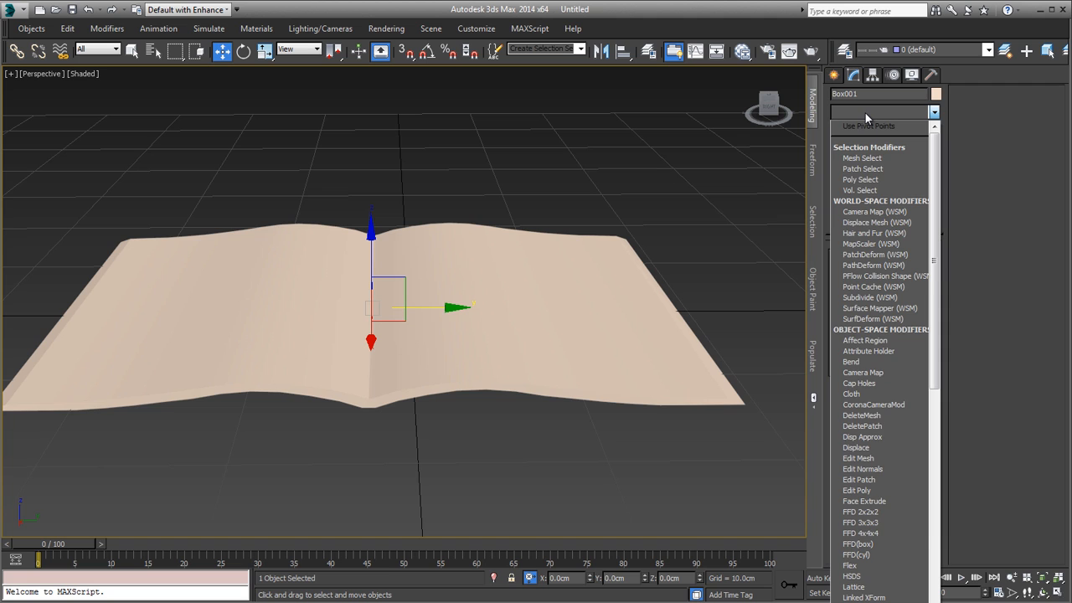
key("e")
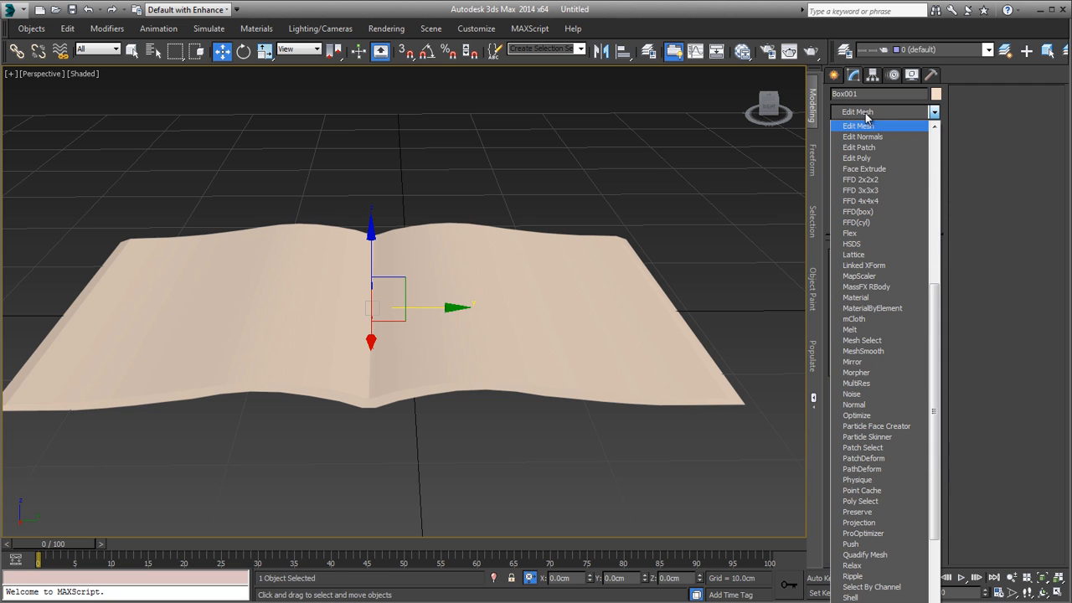
left_click(859, 158)
middle_click_drag(651, 292, 565, 324, "alt")
key("4")
left_click(564, 324)
left_click(530, 324, "ctrl")
left_click(457, 325, "ctrl")
left_click(431, 325, "ctrl")
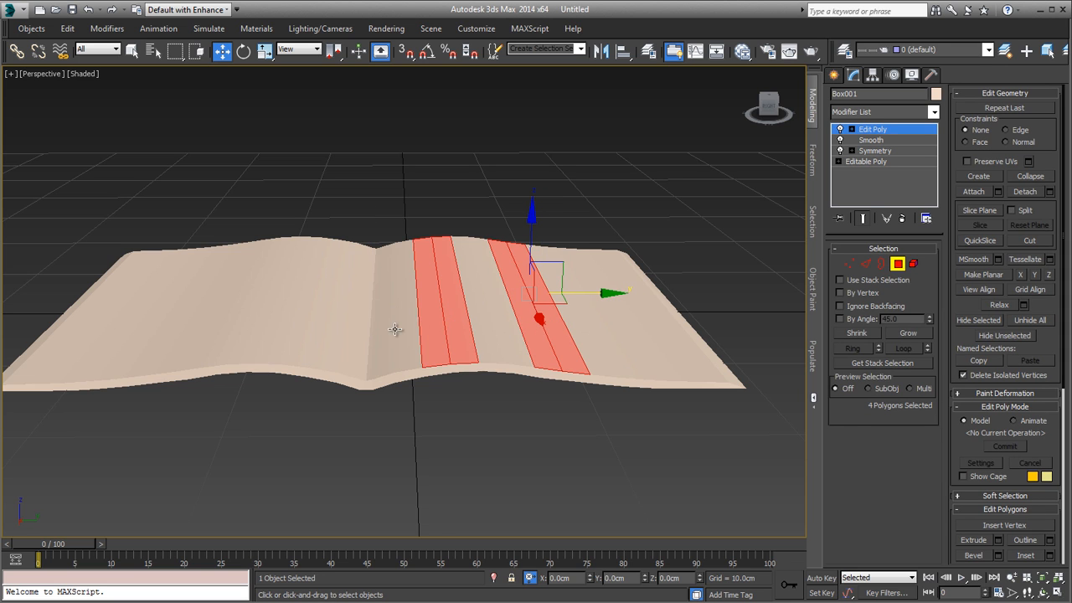
left_click(394, 329, "ctrl")
left_click(495, 324, "ctrl")
left_click(489, 325, "ctrl")
middle_click_drag(599, 338, 596, 374, "alt")
middle_click_drag(522, 259, 554, 230, "alt")
key("1")
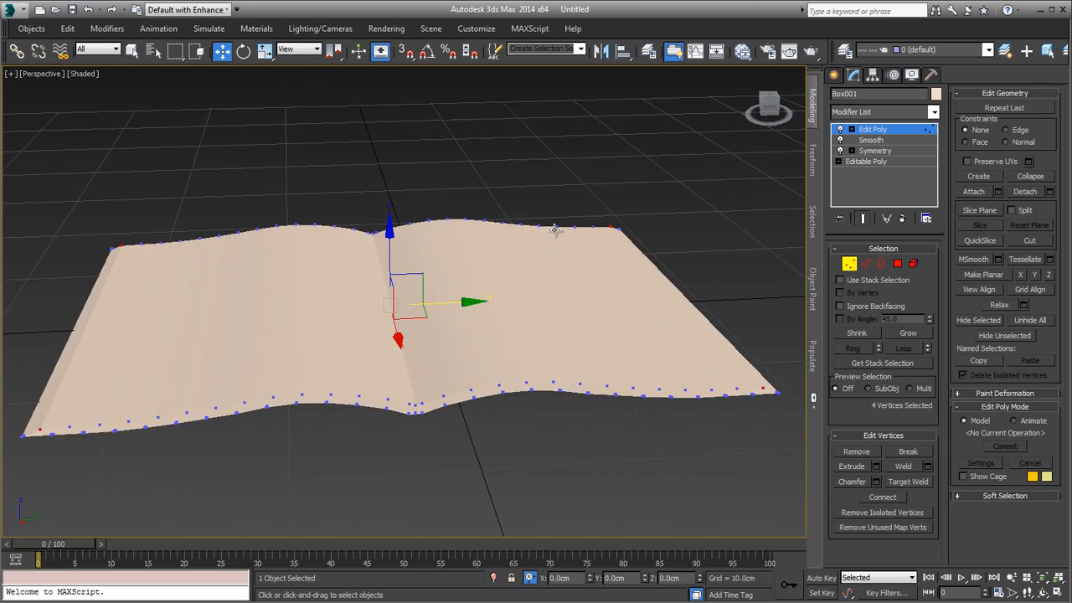
Step: Show the mesh edges in the shaded view, clear the polygon selection and leave polygon editing
mouse_move(544, 309)
middle_mouse_down("alt")
mouse_move(541, 377)
mouse_move(552, 311)
mouse_move(549, 328)
middle_mouse_up("alt")
key("F4")
left_click(896, 265)
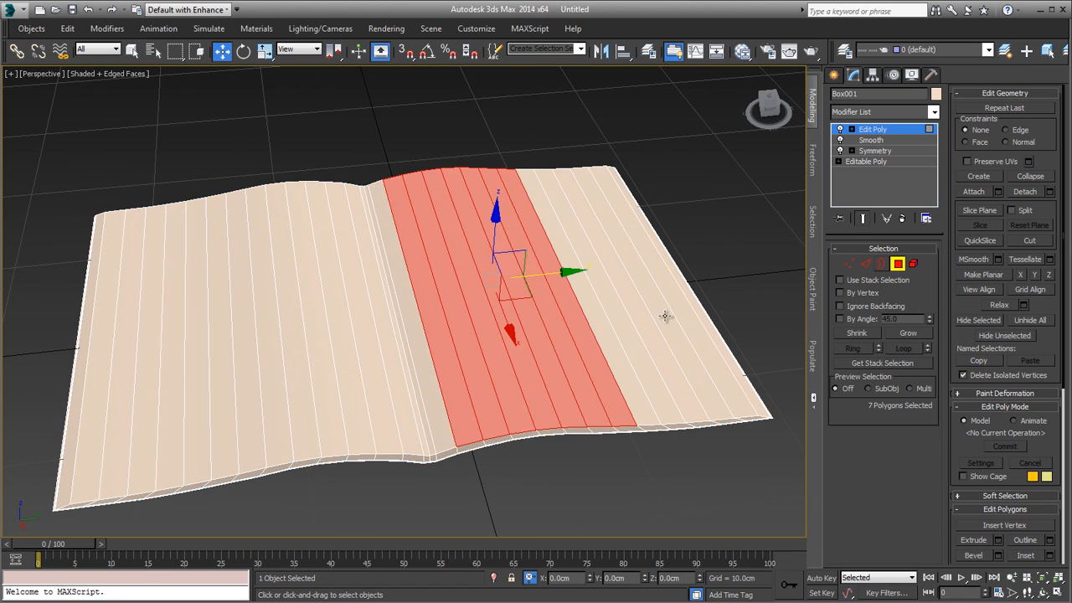
middle_click_drag(664, 313, 634, 321, "alt")
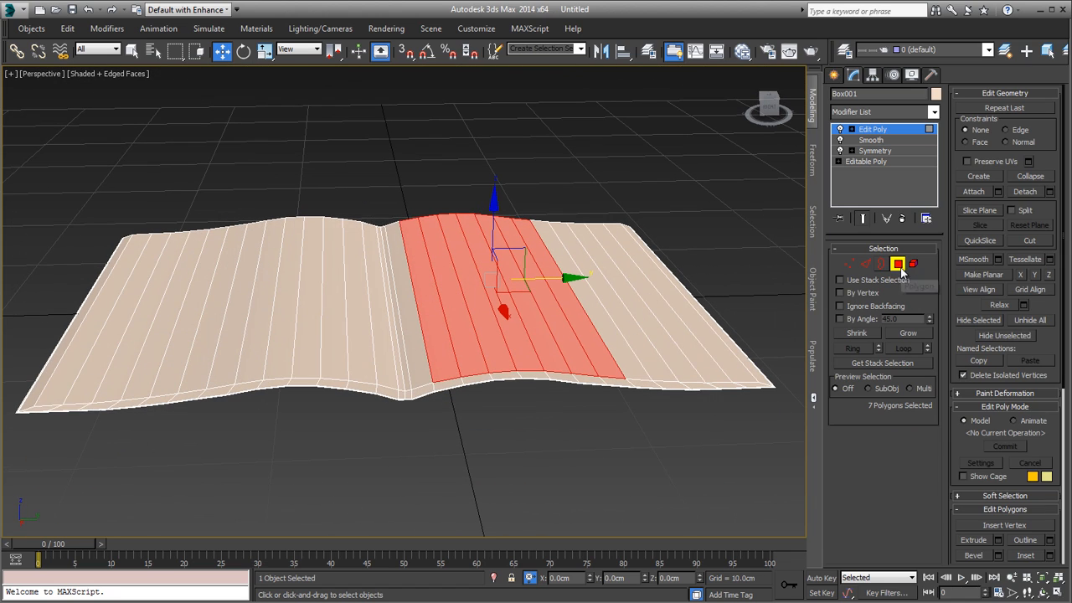
left_click(734, 233)
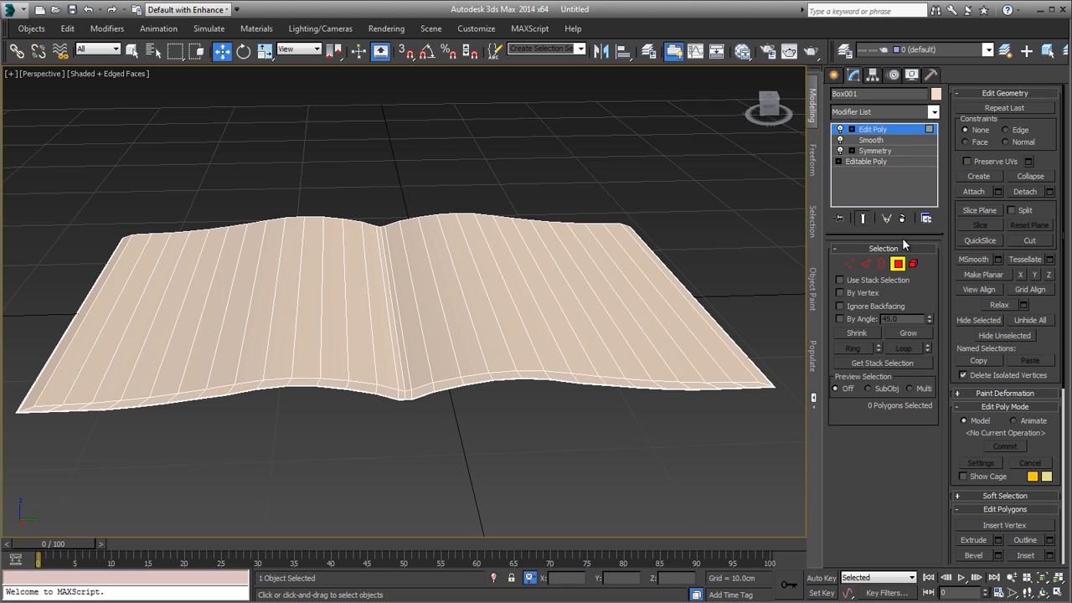
left_click(898, 265)
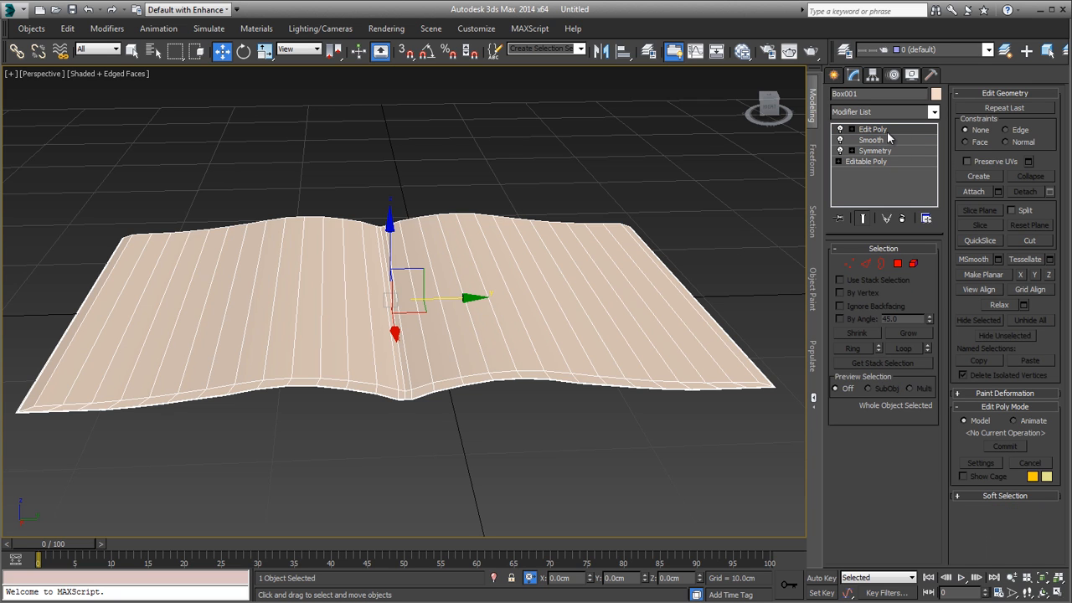
Step: Select the upper polygon strips of the right page up to the spine in Edit Poly, leaving out the sloped outer edge
middle_click_drag(444, 238, 715, 235, "alt")
scroll(455, 306, "up", 3)
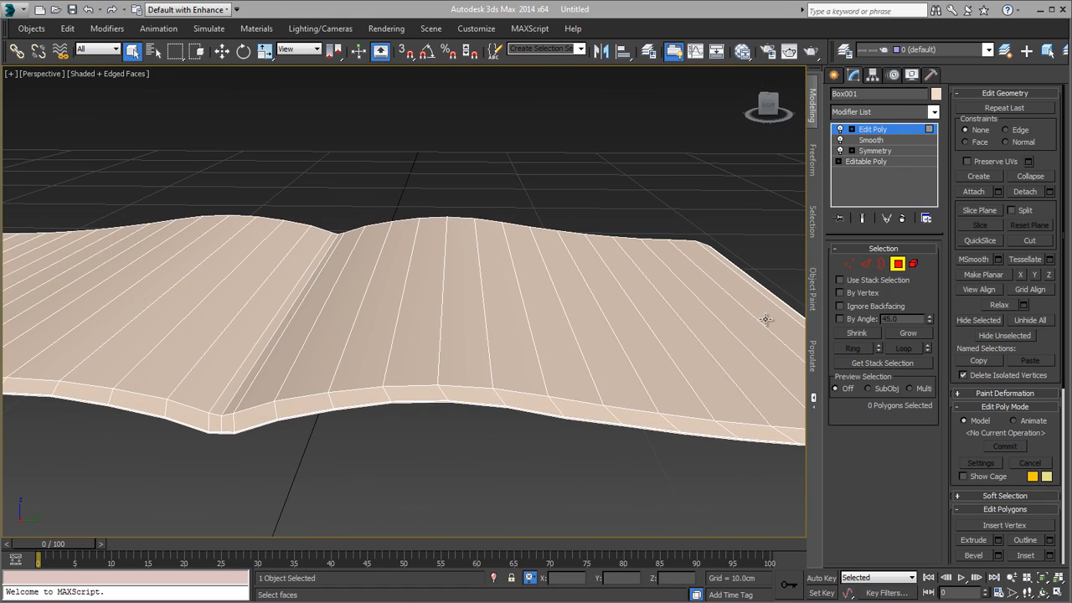
left_click(766, 316)
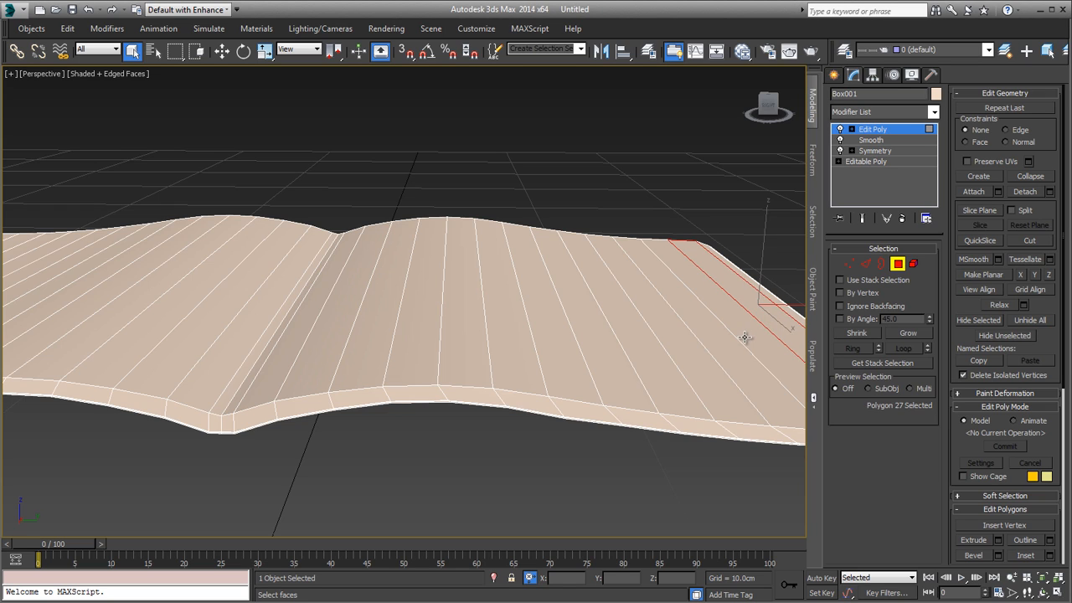
left_click(744, 338, "ctrl")
left_click(717, 339, "ctrl")
left_click(694, 341, "ctrl")
left_click(653, 343, "ctrl")
left_click(605, 347, "ctrl")
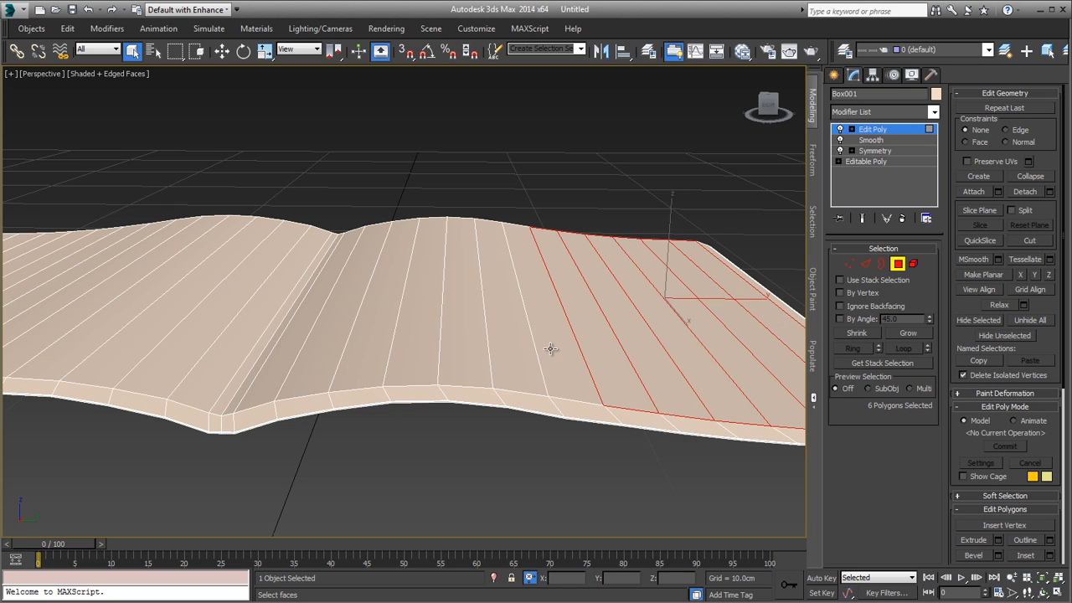
left_click(550, 348, "ctrl")
left_click(506, 354, "ctrl")
left_click(452, 350, "ctrl")
left_click(372, 352, "ctrl")
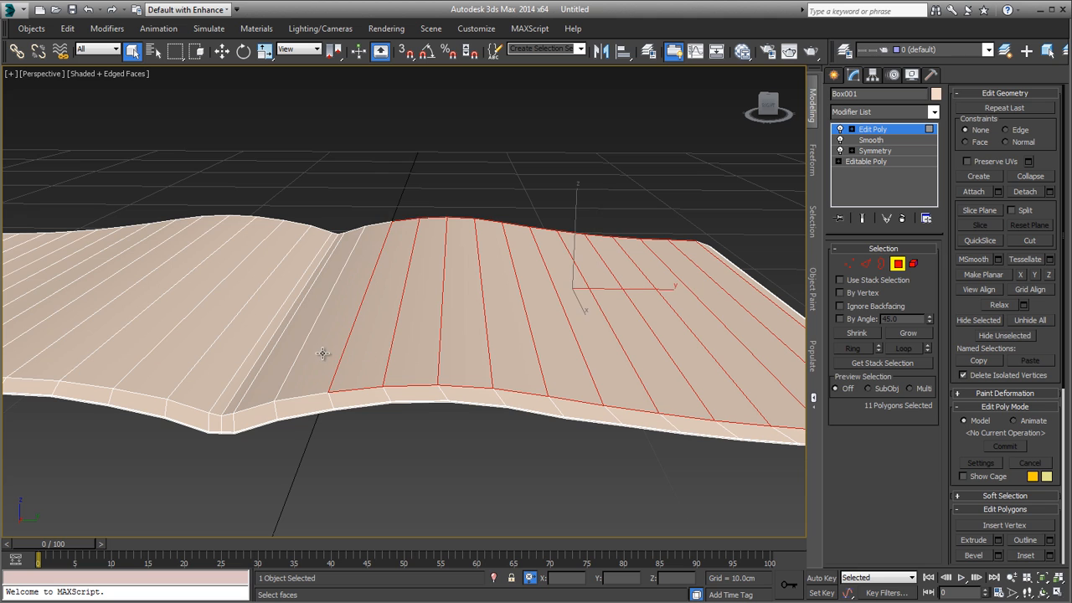
left_click(323, 354, "ctrl")
left_click(279, 354, "ctrl")
left_click(252, 361, "ctrl")
left_click(232, 371, "ctrl")
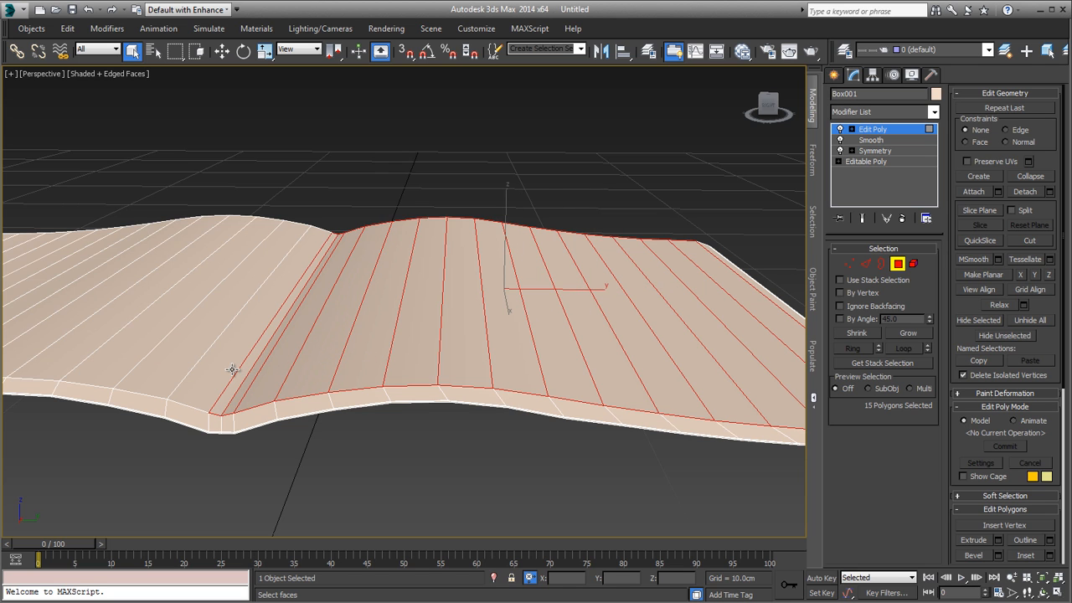
Step: Add the left page's remaining upper polygon strips to the selection, leaving out its sloped outer edge
left_click(187, 372, "ctrl")
left_click(179, 375, "ctrl")
middle_click_drag(276, 382, 467, 361)
left_click(452, 359, "ctrl")
left_click(414, 354, "ctrl")
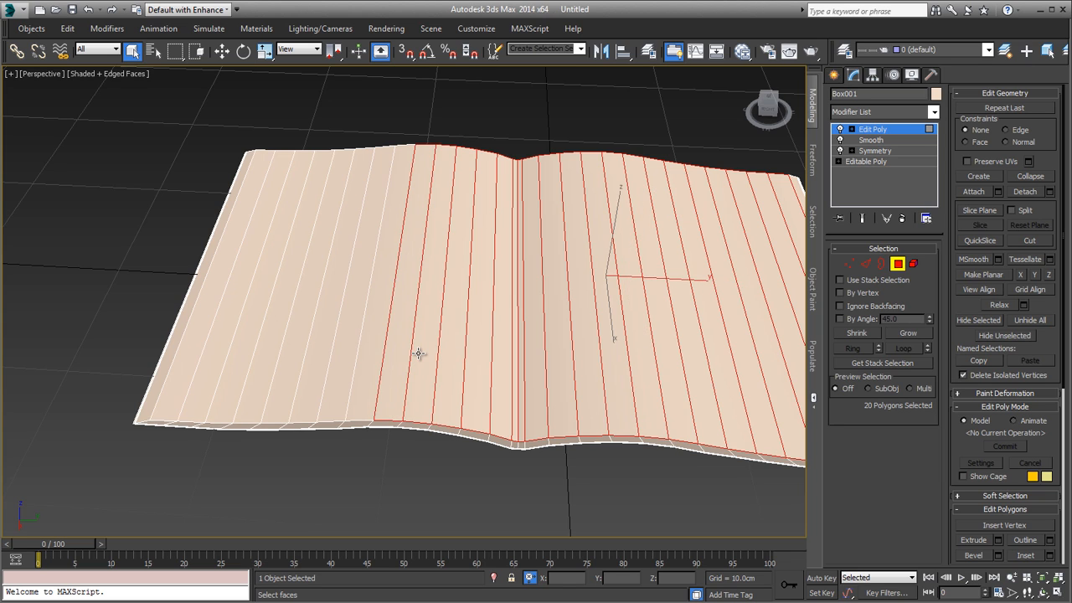
left_click(396, 353, "ctrl")
left_click(364, 353, "ctrl")
left_click(345, 354, "ctrl")
left_click(311, 354, "ctrl")
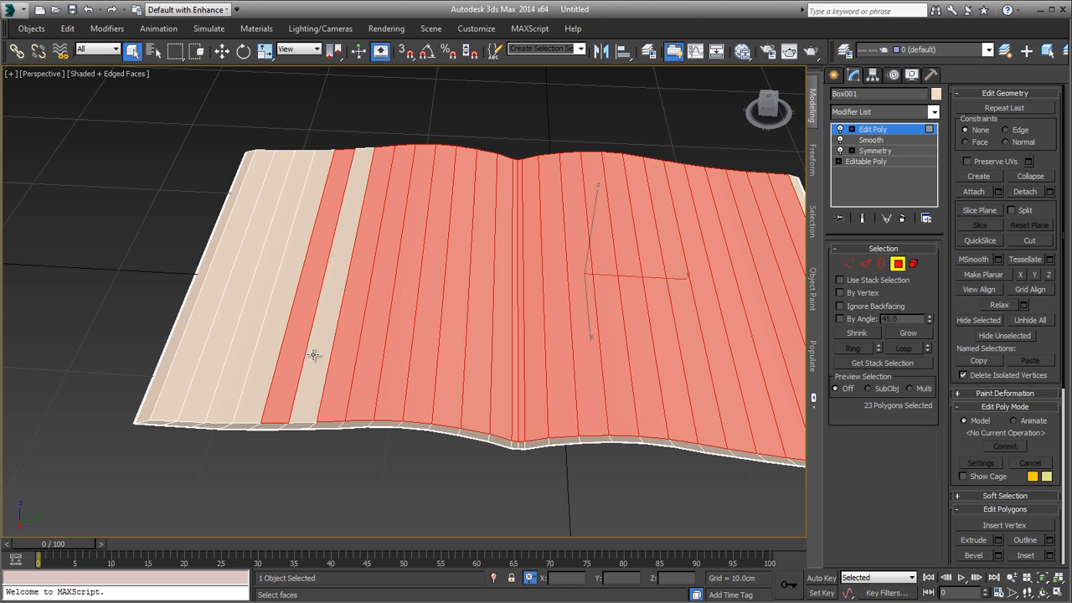
left_click(293, 355, "ctrl")
left_click(259, 354, "ctrl")
left_click(224, 353, "ctrl")
left_click(208, 346, "ctrl")
left_click(189, 344, "ctrl")
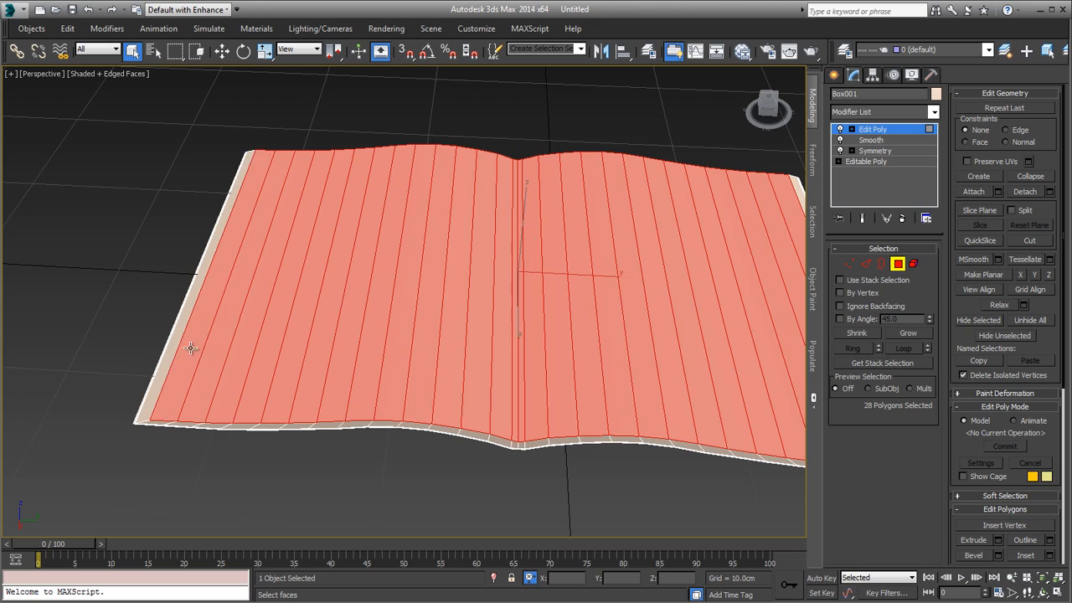
middle_click_drag(189, 343, 422, 397, "alt")
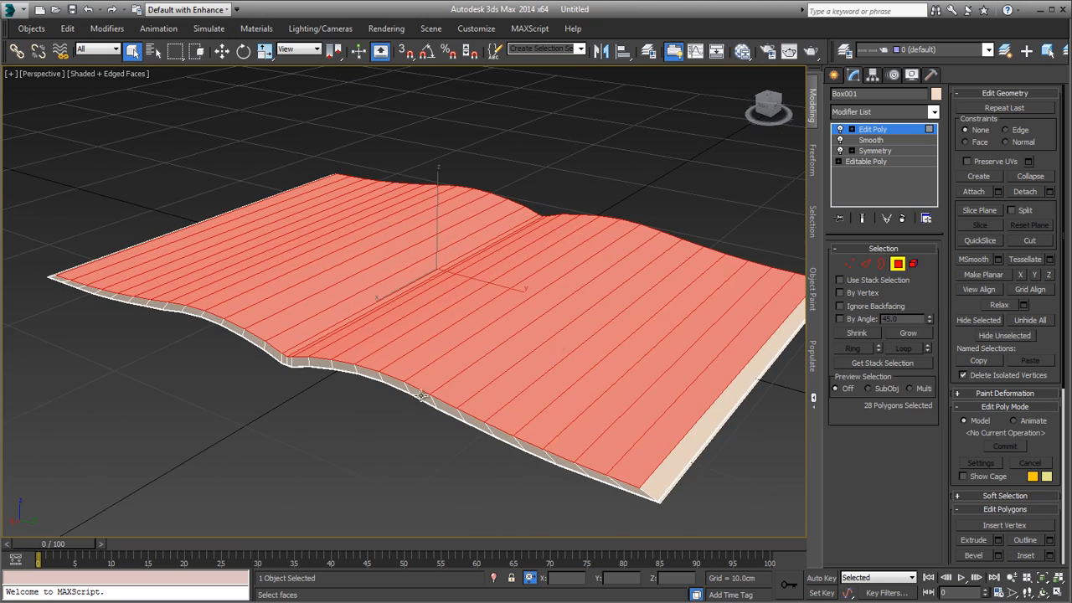
Step: Add an Unwrap UVW modifier on top of Edit Poly and open its UV editor
left_click(873, 112)
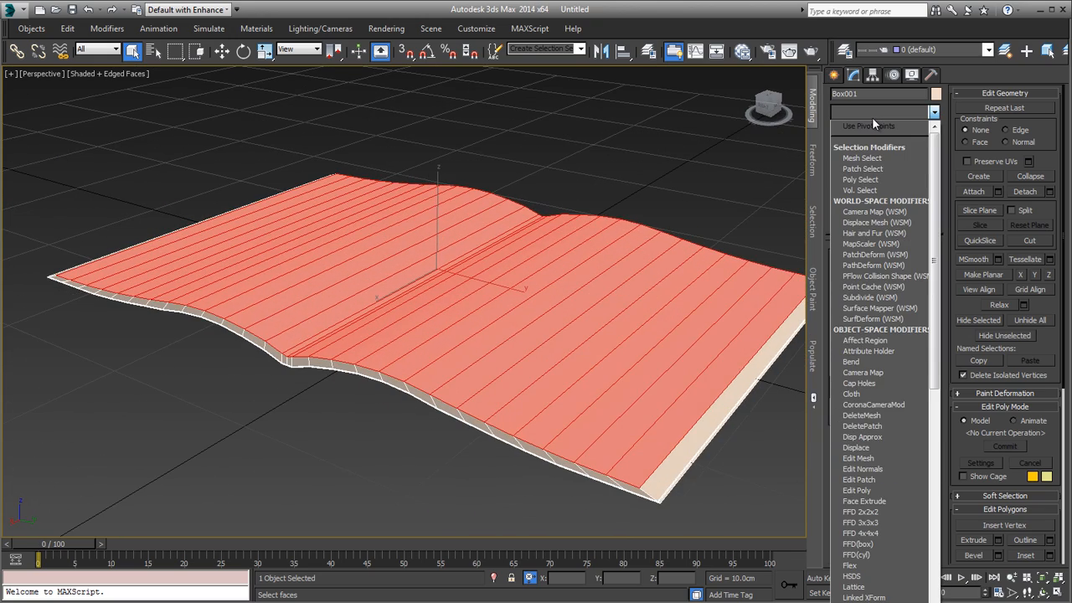
key("u")
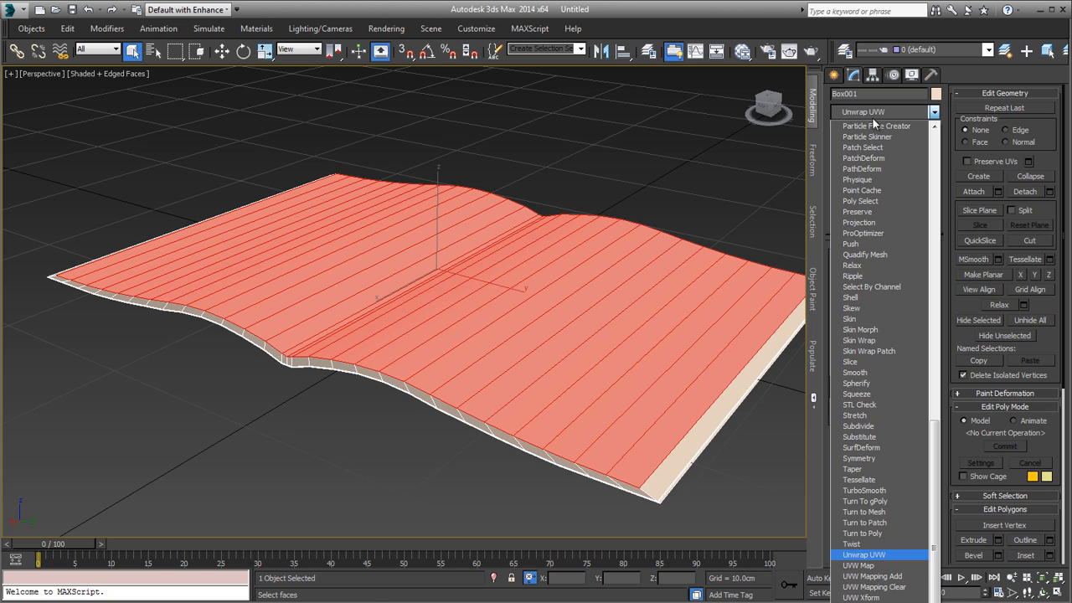
key("Return")
middle_click_drag(692, 227, 675, 279, "alt")
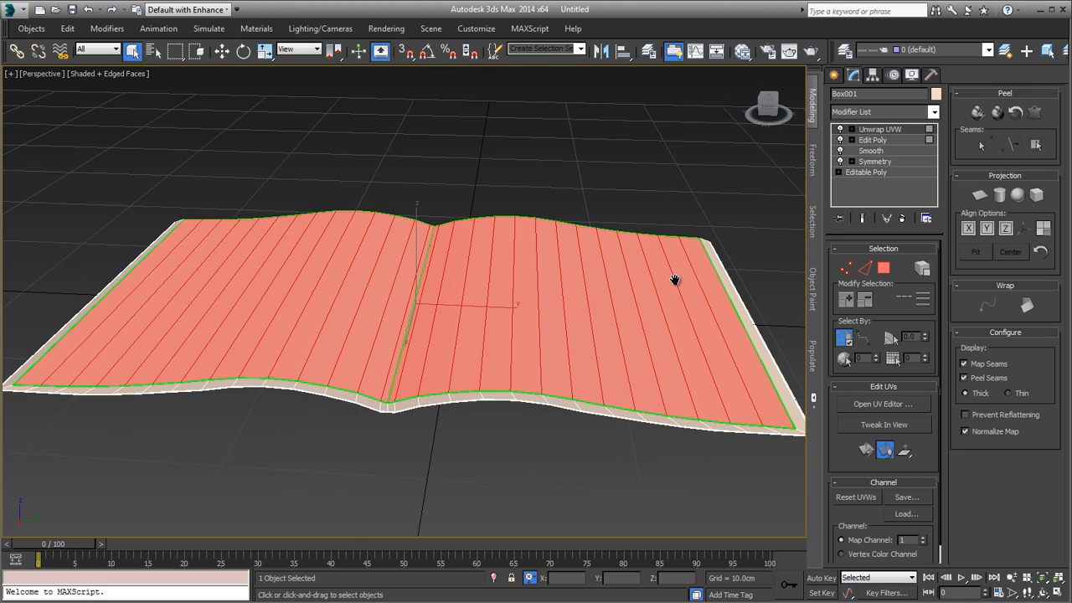
left_click(883, 405)
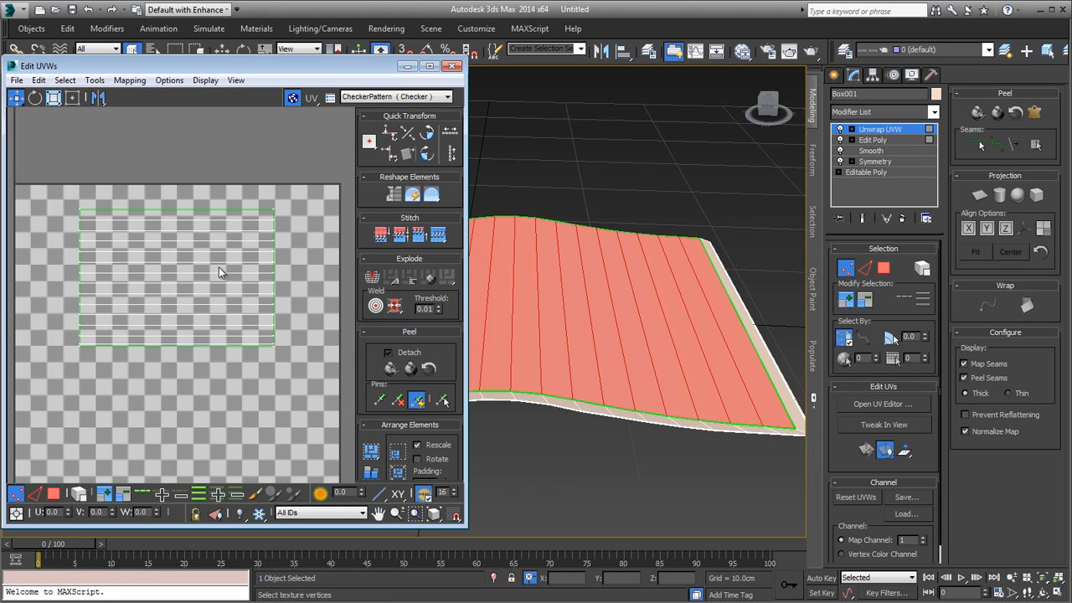
Step: Display the CheckerPattern texture on the magazine and inspect how the checks lie across the right page
middle_click_drag(181, 306, 180, 345)
scroll(277, 335, "up", 3)
scroll(277, 335, "down", 3)
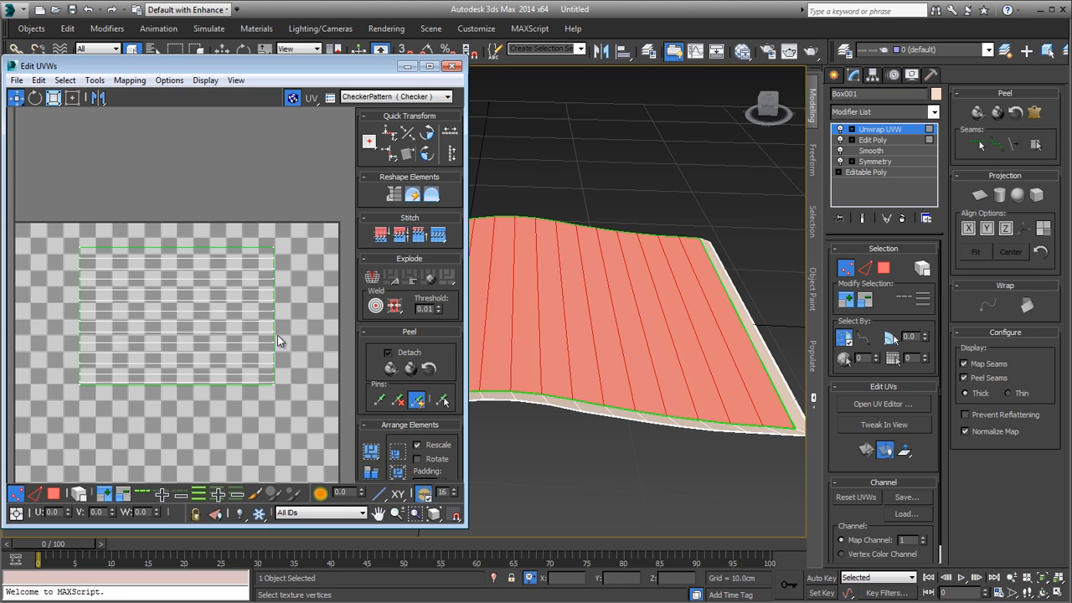
middle_click_drag(277, 335, 293, 296)
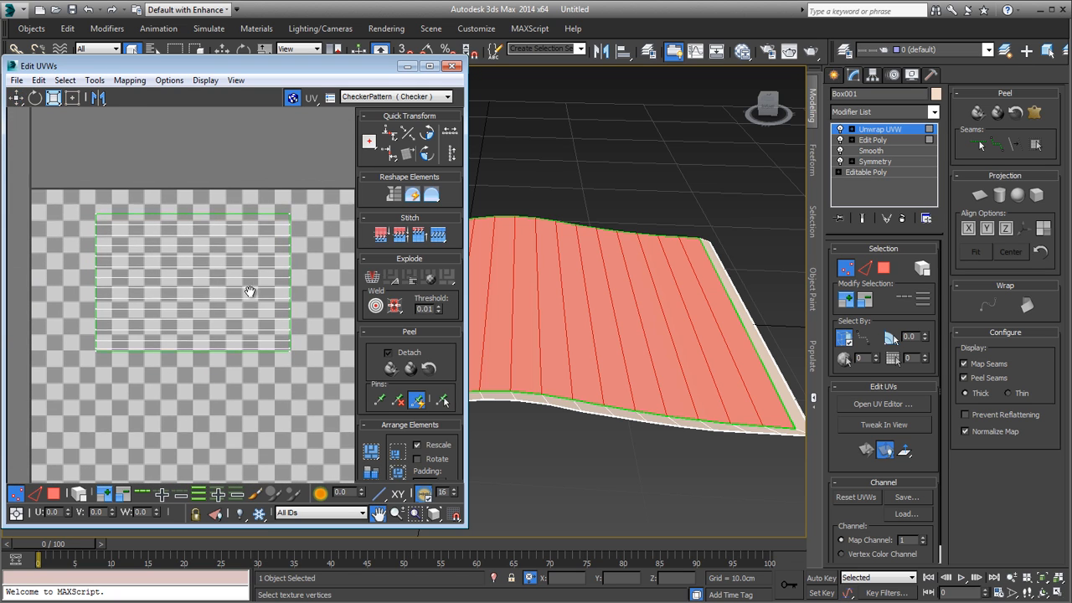
left_click(386, 97)
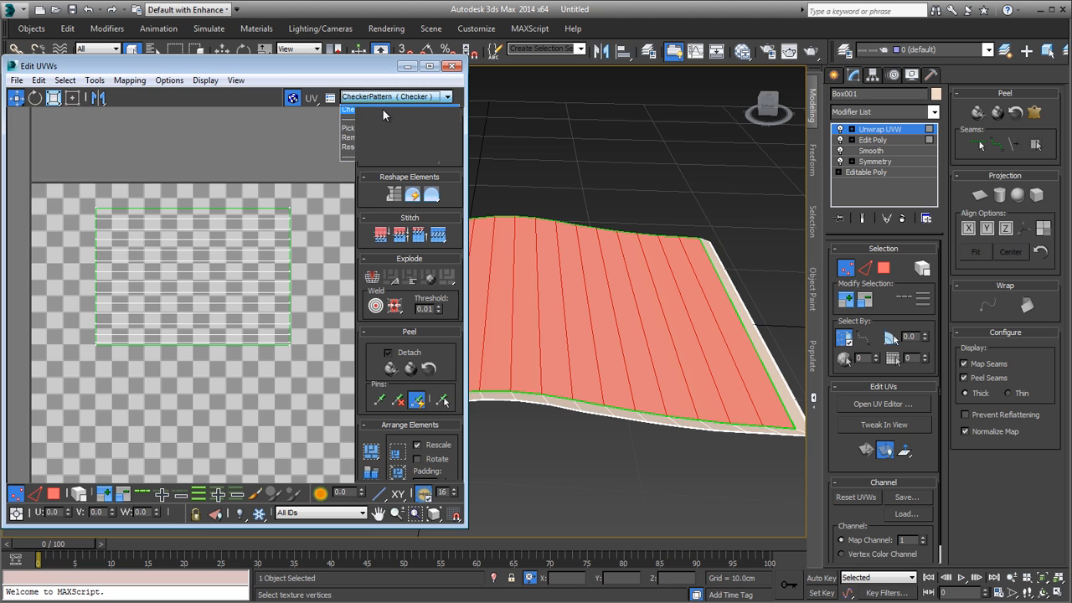
left_click(381, 109)
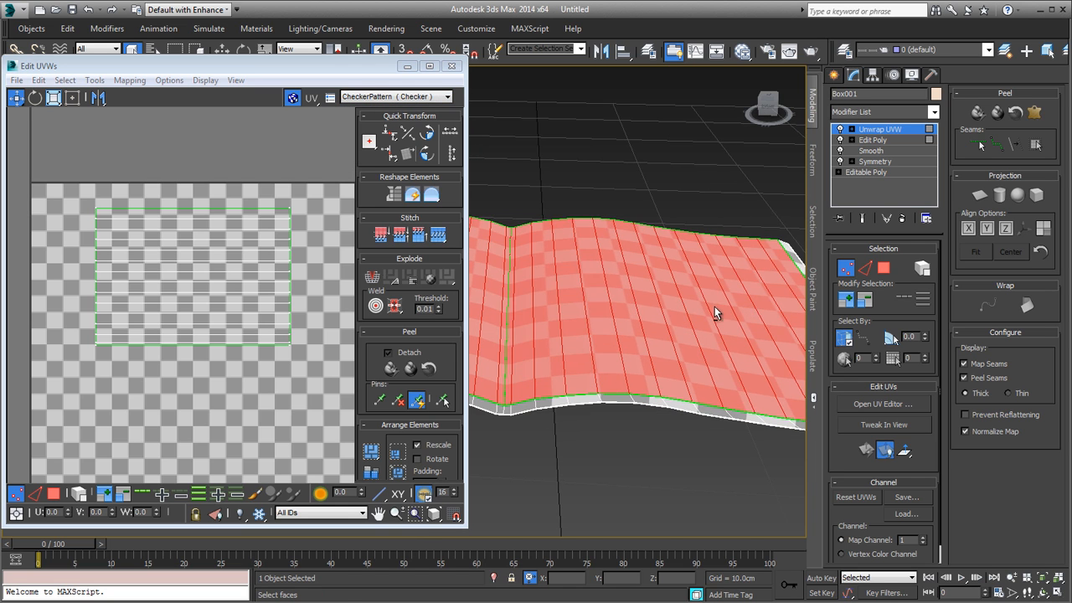
middle_click_drag(714, 310, 717, 331, "alt")
left_click(277, 301)
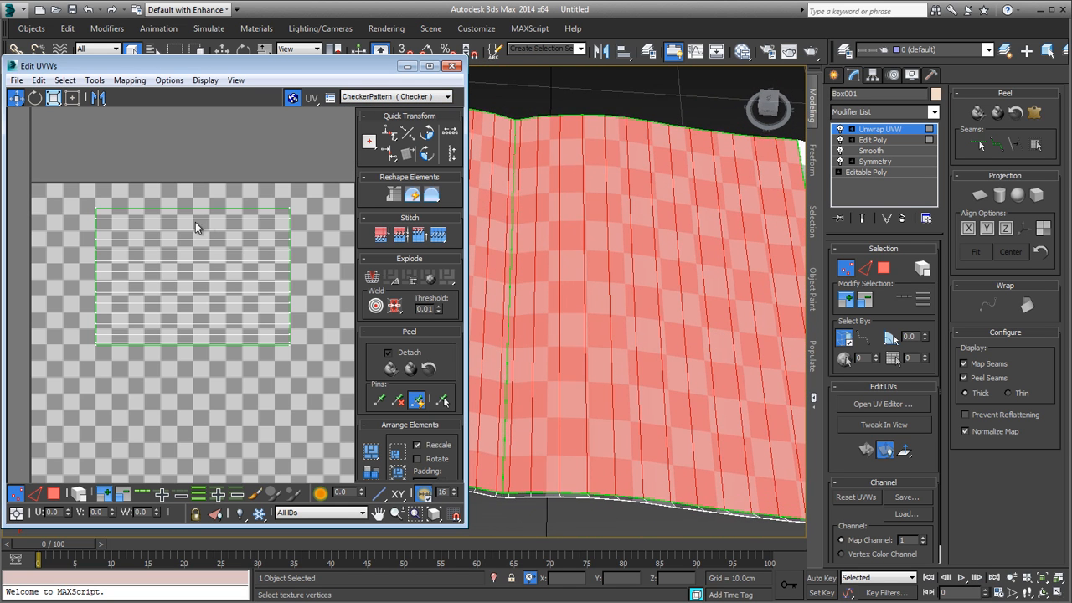
middle_click_drag(623, 314, 651, 287, "alt")
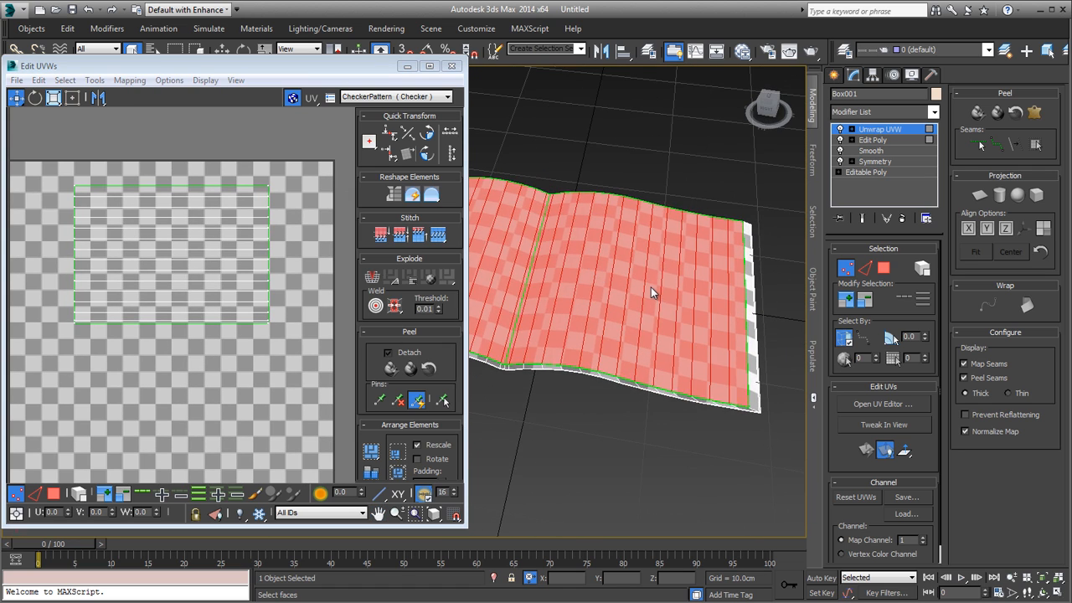
scroll(650, 287, "up", 2)
left_click(125, 431)
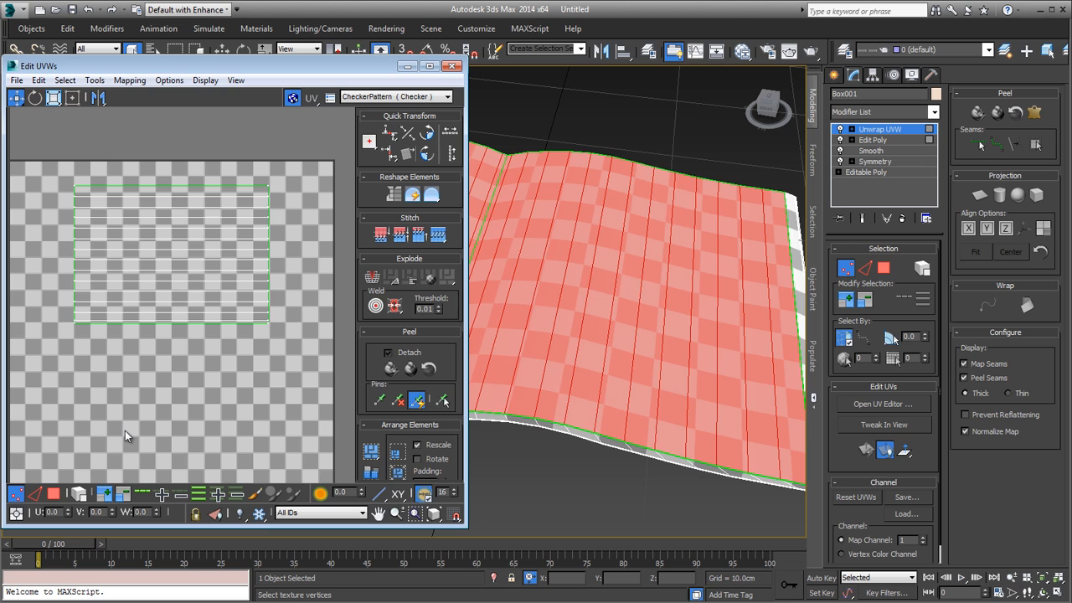
Step: Switch the UV editor to polygon selection and select the right page's upper strips from the outer side toward the spine
left_click(55, 498)
mouse_move(721, 332)
middle_mouse_down("alt")
mouse_move(702, 353)
mouse_move(714, 335)
mouse_move(698, 312)
middle_mouse_up("alt")
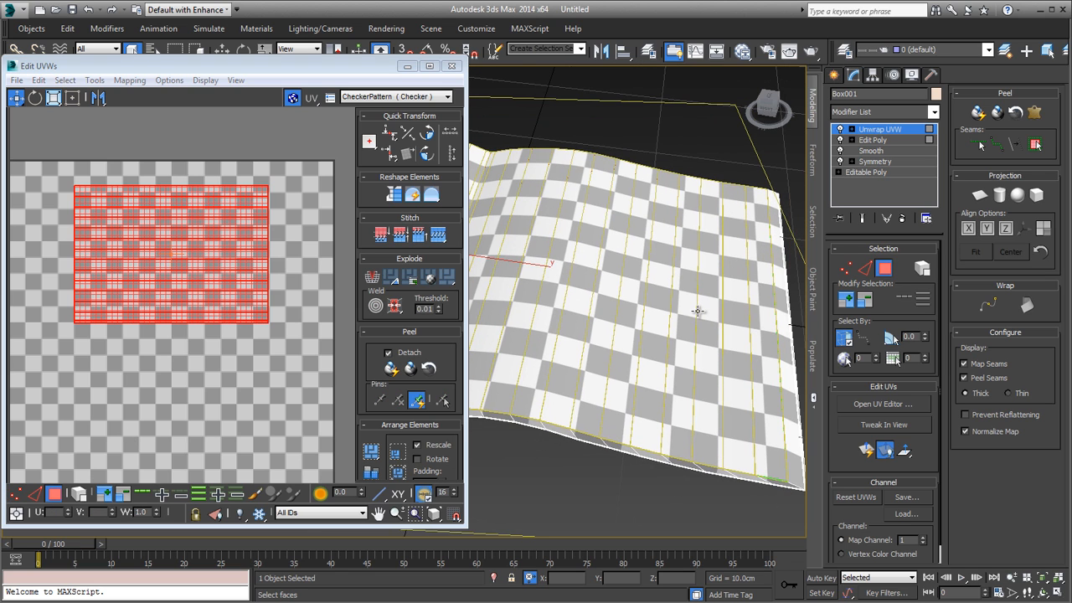
left_click_drag(768, 345, 563, 303)
left_click(550, 304, "ctrl")
left_click(530, 300, "ctrl")
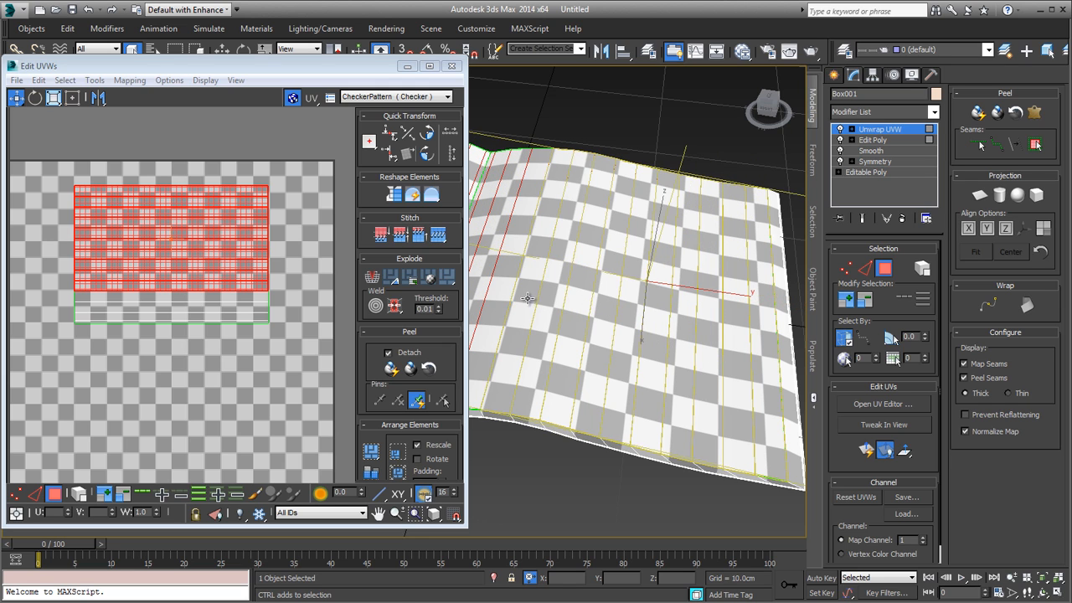
left_click(509, 296, "ctrl")
Step: Add the right page's remaining narrow strips beside the spine to the selection, completing that page's upper surface
middle_click_drag(549, 308, 646, 316)
left_click(568, 306, "ctrl")
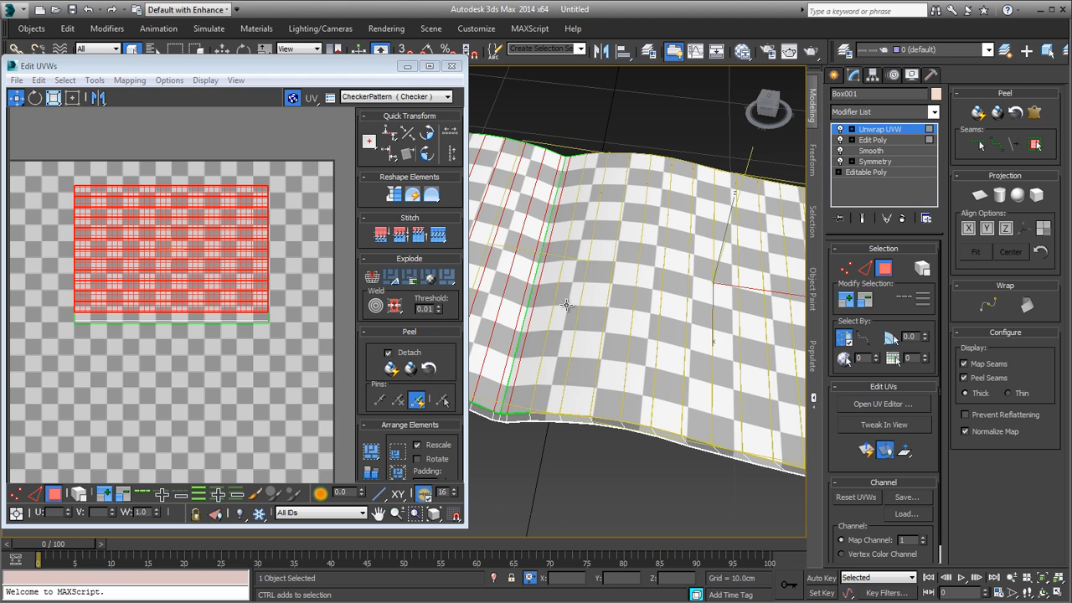
left_click(550, 304, "ctrl")
mouse_move(529, 303)
middle_mouse_down("alt")
mouse_move(639, 387)
mouse_move(592, 392)
middle_mouse_up("alt")
scroll(655, 396, "up", 2)
left_click(611, 399, "ctrl")
scroll(645, 398, "down", 4)
key("F2")
scroll(620, 392, "down", 3)
key("F2")
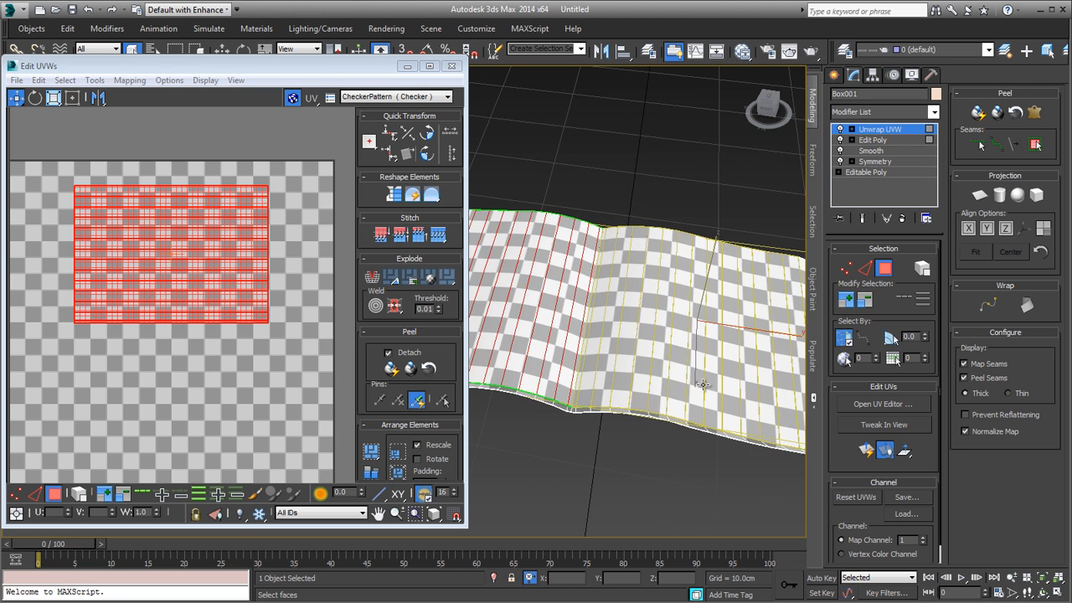
Step: Move the right page's UV shell straight below the left page's overlapping shell, leaving a small gap within the UV tile
middle_click_drag(688, 388, 646, 381)
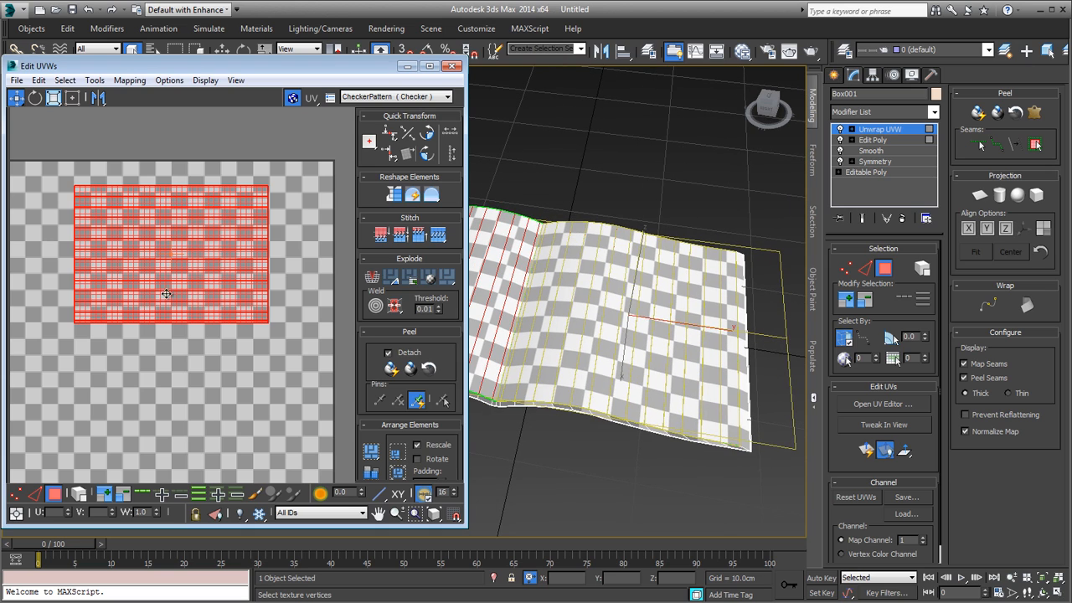
left_click_drag(165, 287, 186, 396)
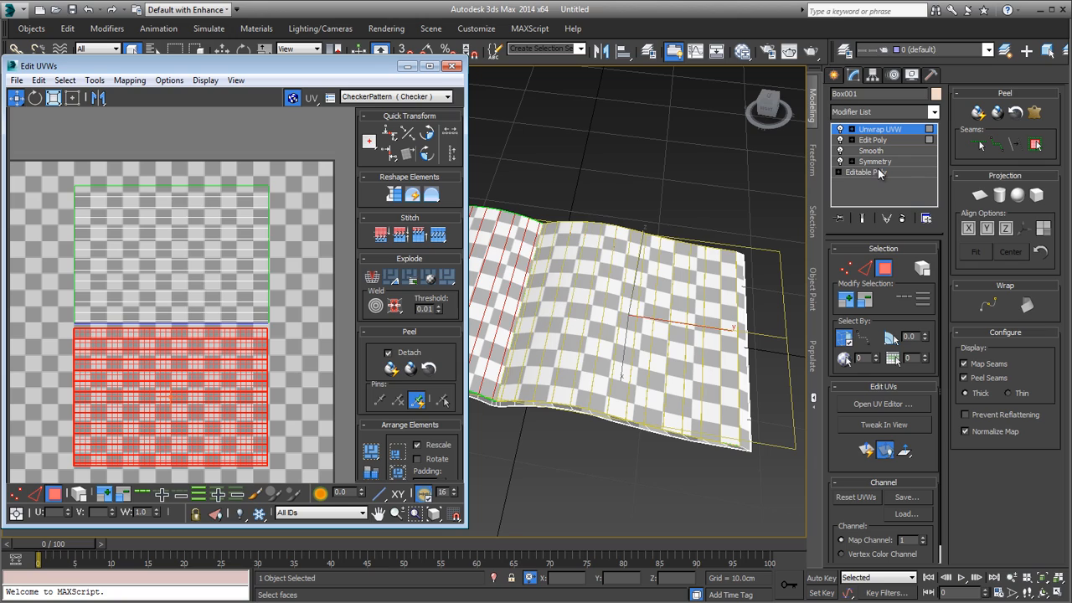
middle_click_drag(514, 324, 591, 322, "alt")
mouse_move(188, 423)
left_mouse_down()
mouse_move(186, 264)
mouse_move(177, 395)
mouse_move(191, 434)
left_mouse_up()
scroll(200, 431, "down", 3)
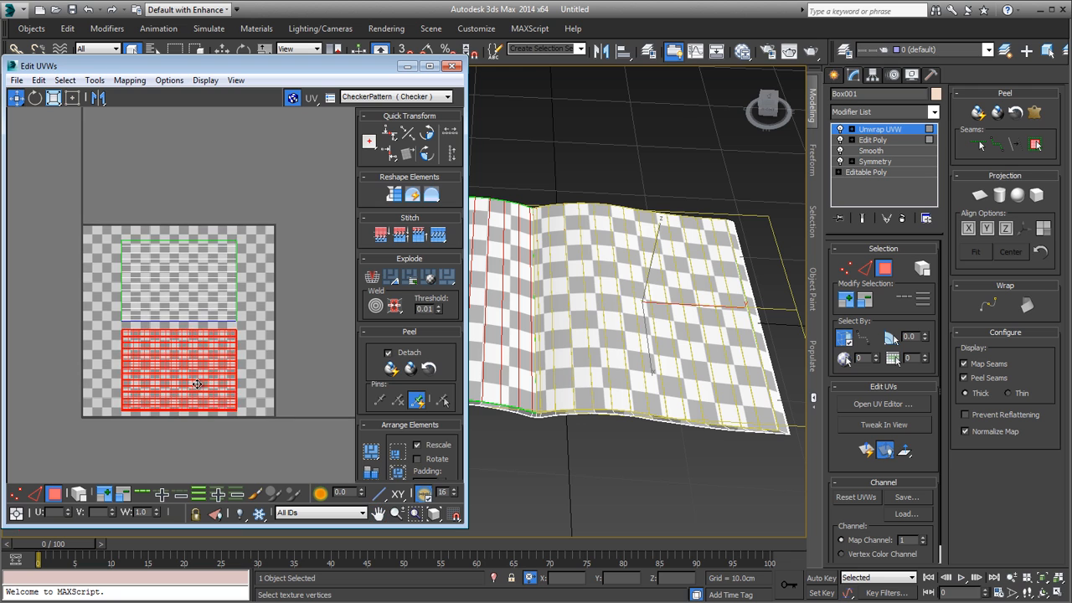
mouse_move(223, 370)
middle_mouse_down()
mouse_move(223, 400)
mouse_move(226, 382)
middle_mouse_up()
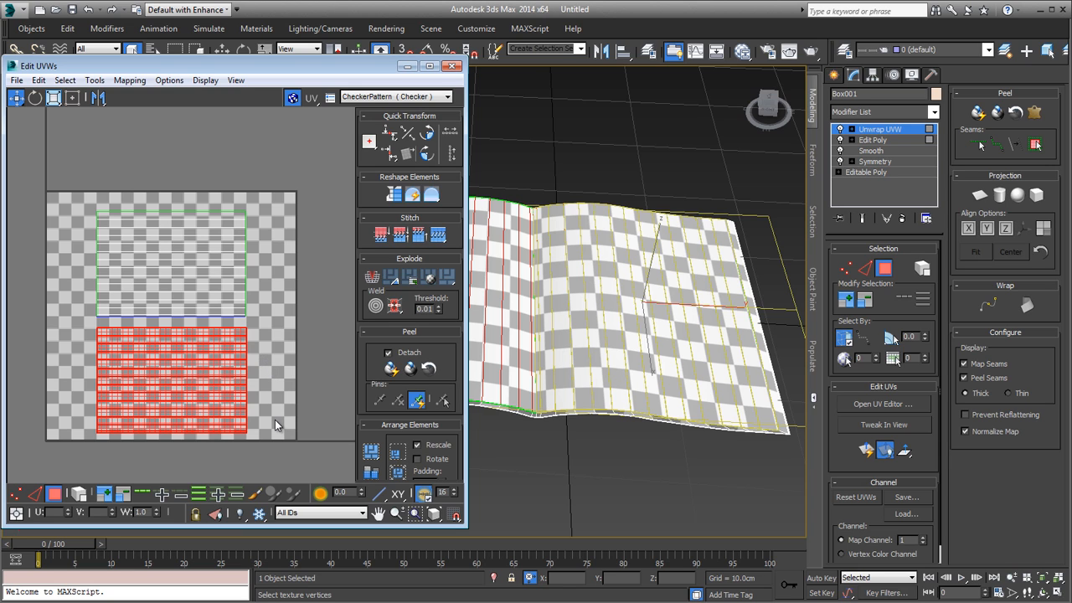
Step: Rotate both page shells together a quarter turn so they stand side by side in the UV tile, and widen the UV editor
left_click_drag(49, 128, 49, 127)
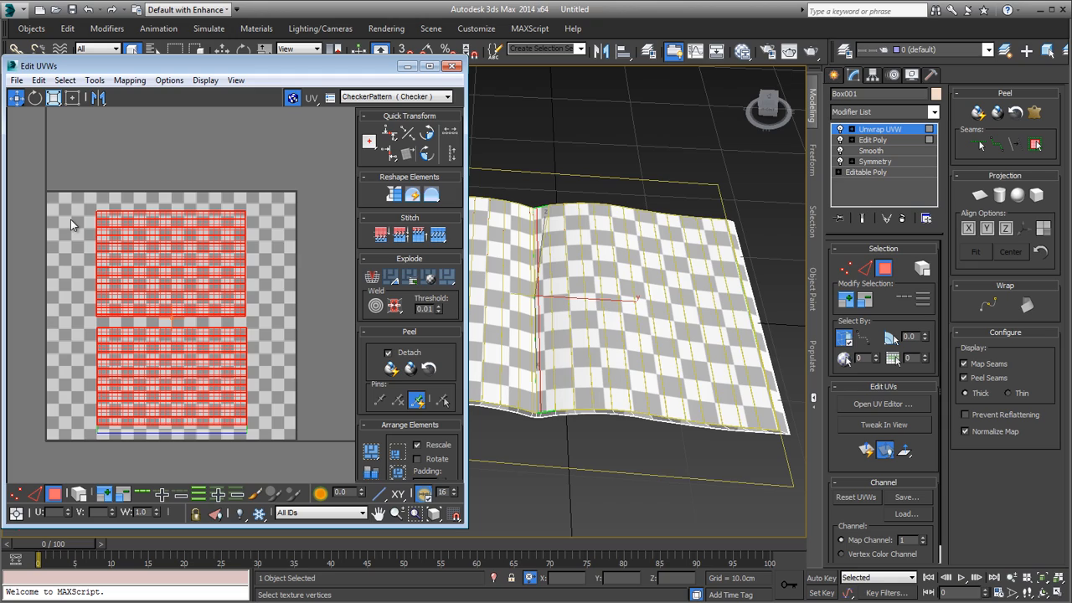
left_click(74, 98)
left_click_drag(170, 212, 230, 311)
left_click_drag(289, 421, 292, 437)
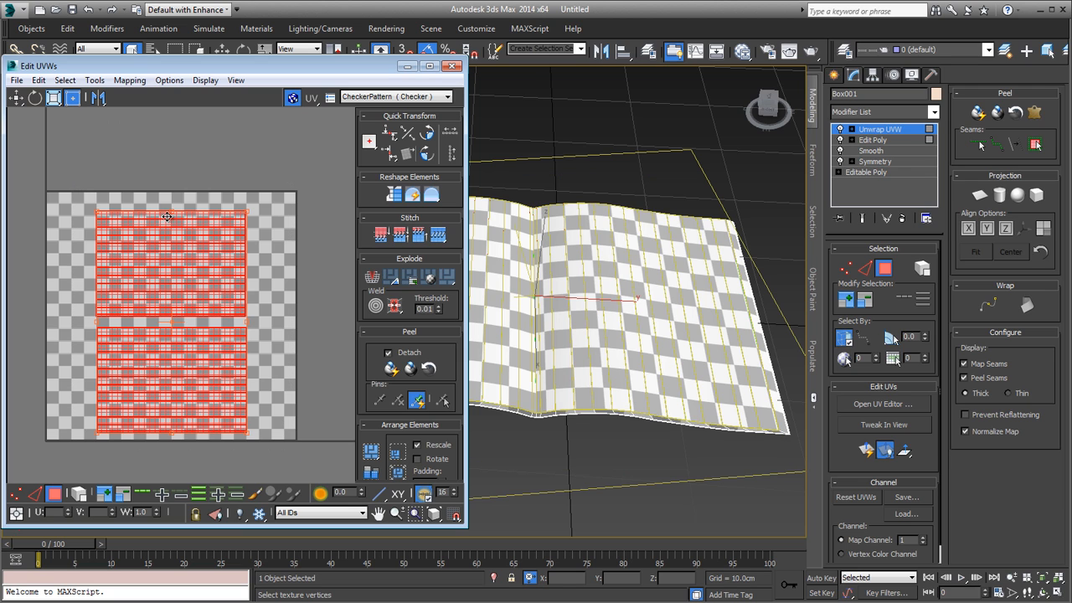
left_click_drag(170, 209, 219, 246)
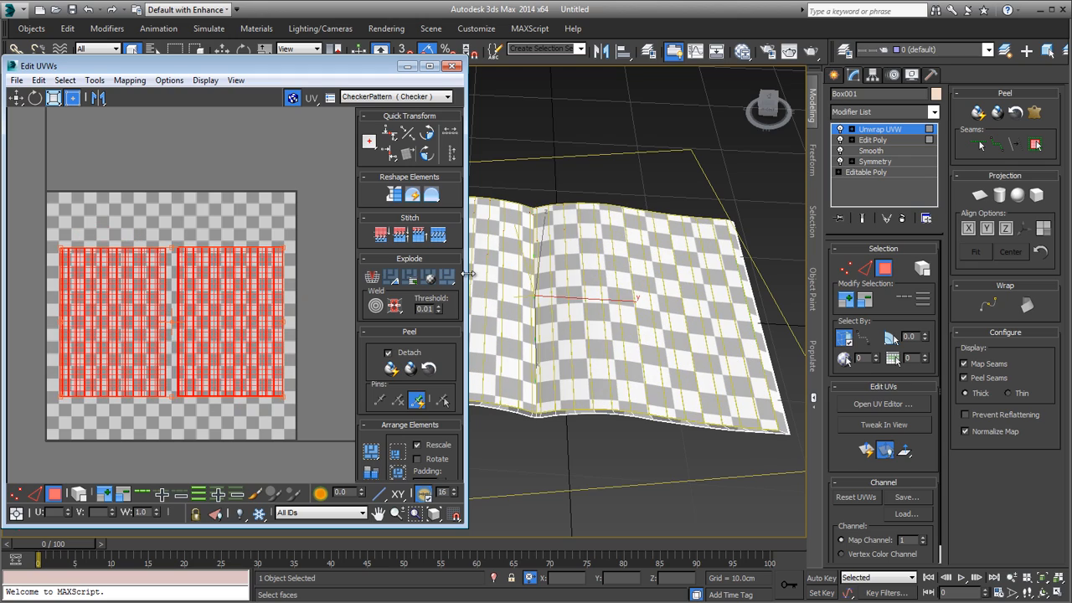
left_click_drag(469, 274, 636, 274)
scroll(302, 320, "up", 3)
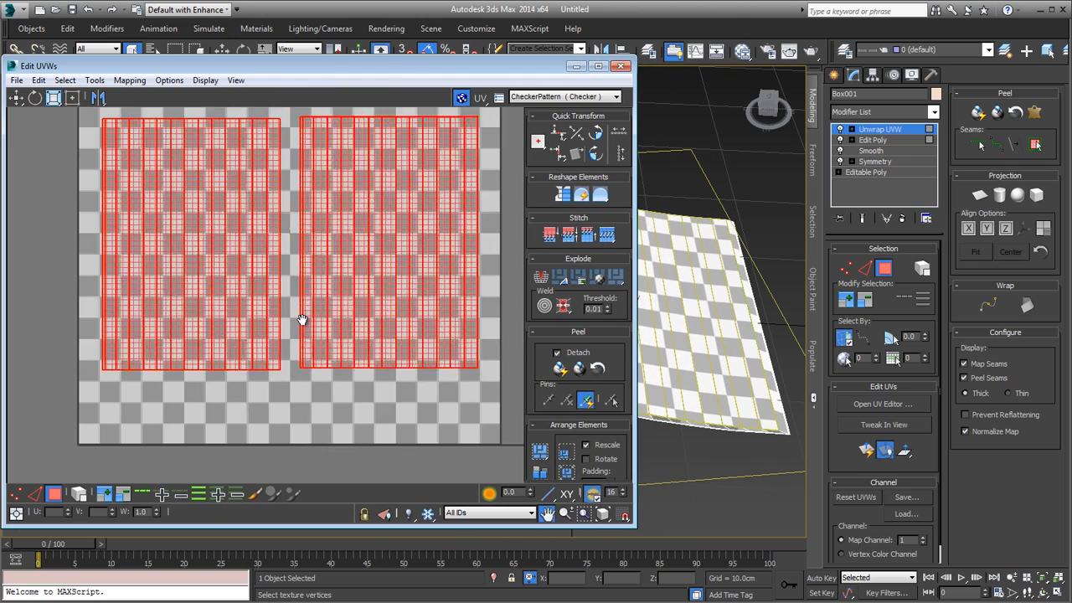
Step: Select the narrow strip on the inner edge of the right-hand UV shell and examine where it lies along the magazine's spine
middle_click_drag(302, 320, 277, 377)
left_click(301, 151)
scroll(318, 186, "up", 5)
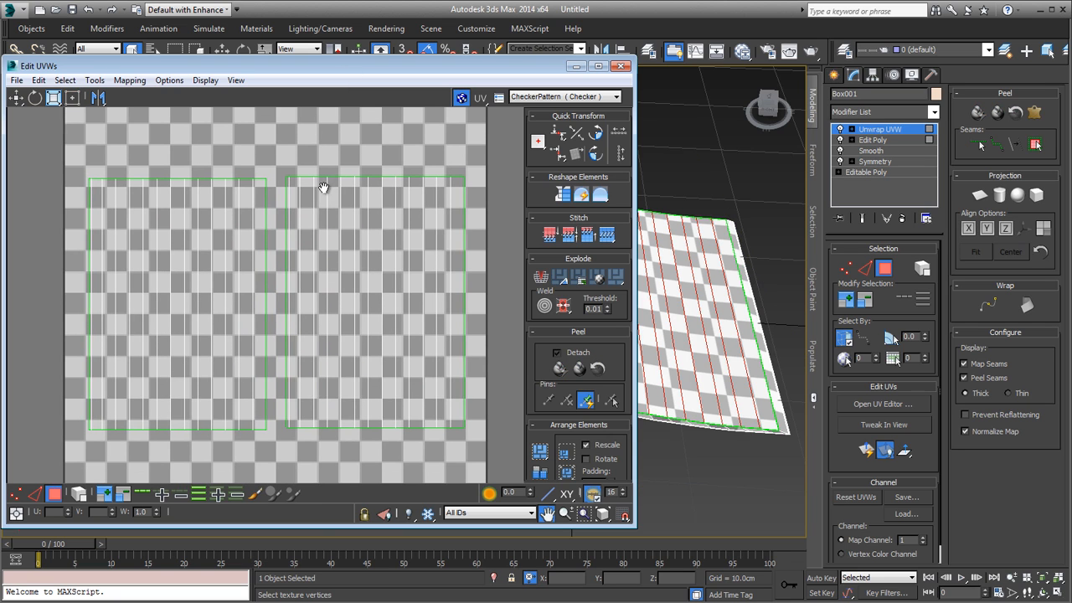
scroll(300, 177, "up", 2)
left_click(302, 175)
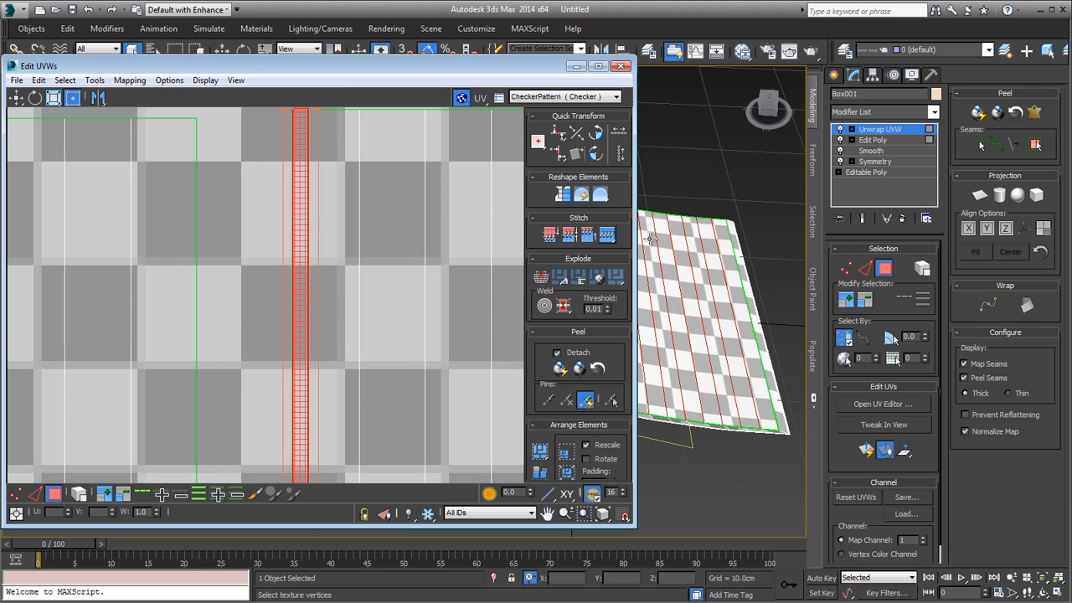
middle_click_drag(702, 252, 849, 259)
scroll(680, 352, "up", 4)
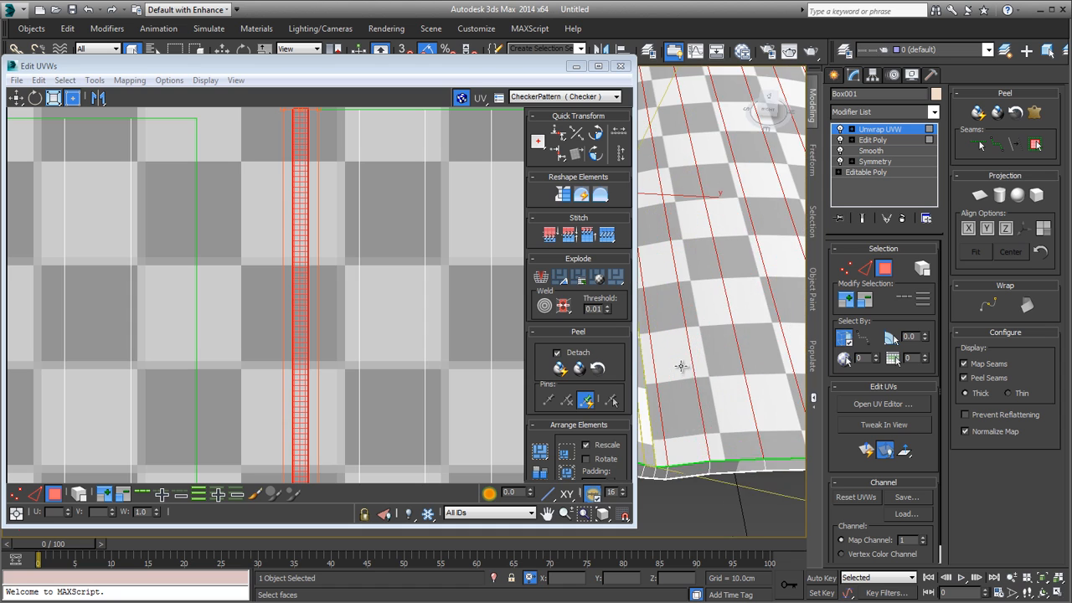
middle_click_drag(676, 386, 735, 365, "alt")
left_click(719, 397)
left_click(727, 397)
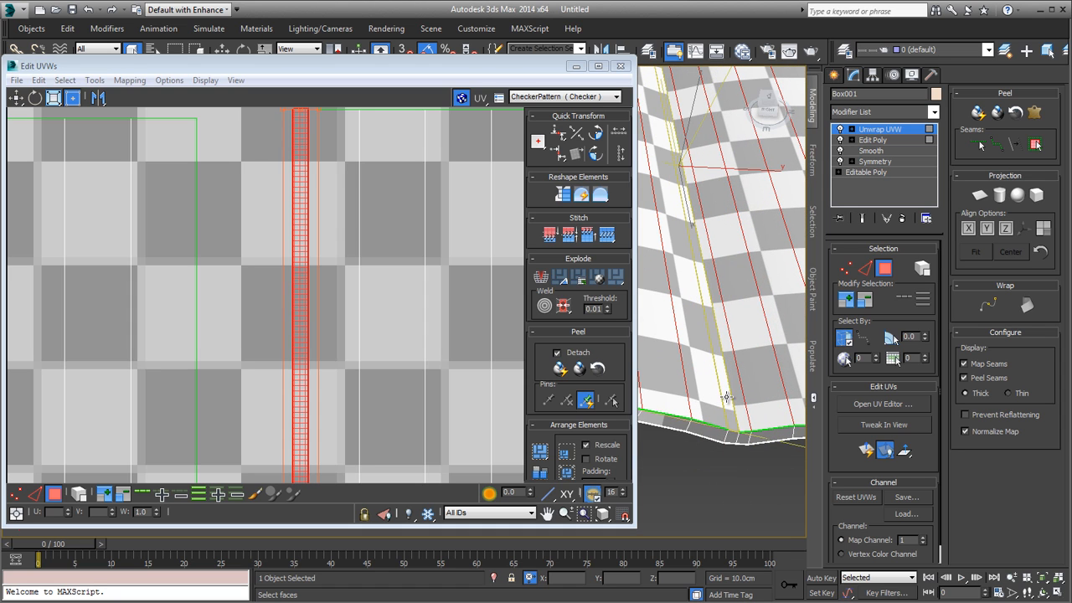
Step: Move the left page's UV shell from the right half of the tile to the empty space beyond the tile's left edge
scroll(268, 318, "down", 8)
middle_click_drag(280, 296, 349, 172)
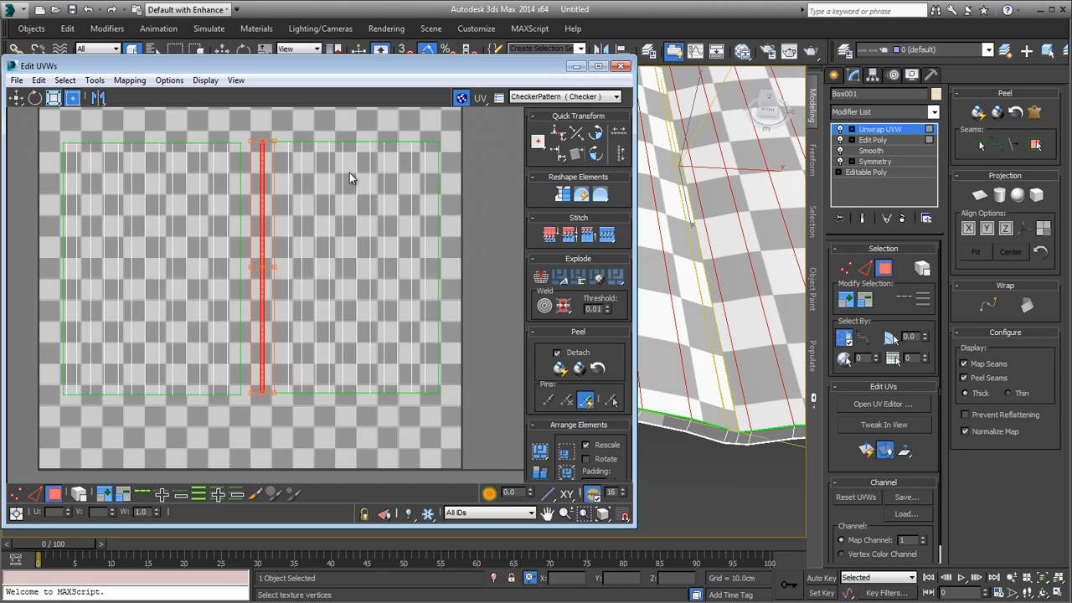
scroll(349, 172, "down", 3)
left_click_drag(278, 385, 285, 389)
left_click_drag(344, 335, 30, 329)
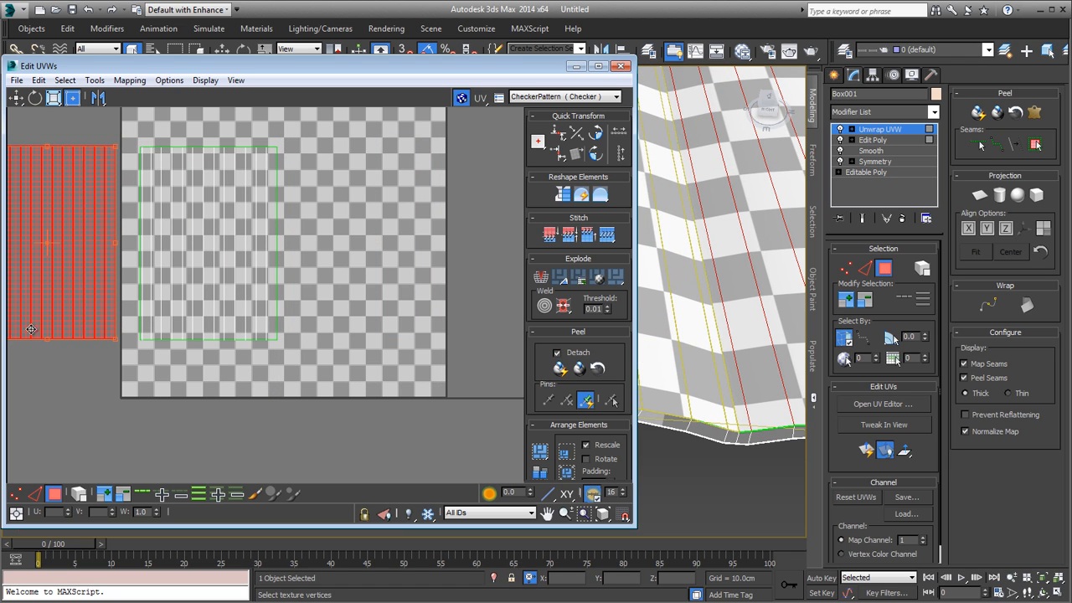
Step: Move the right page's shell to the right half of the UV tile and bring the left page's shell into the left half
left_click_drag(100, 397, 135, 403)
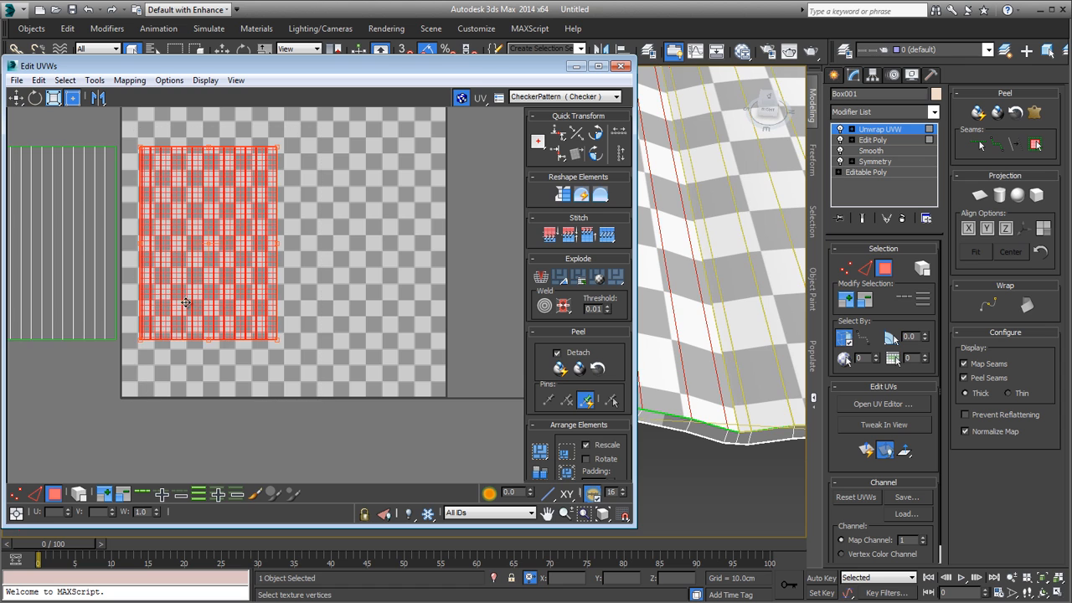
left_click_drag(195, 286, 354, 283)
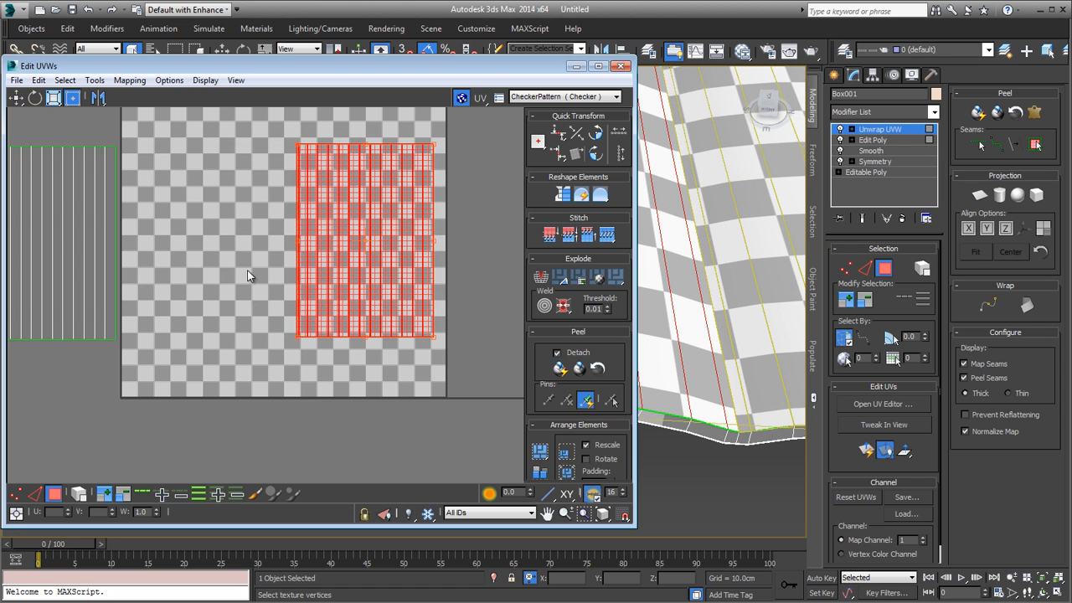
middle_click_drag(242, 266, 268, 342)
scroll(268, 341, "down", 2)
left_click_drag(65, 423, 63, 425)
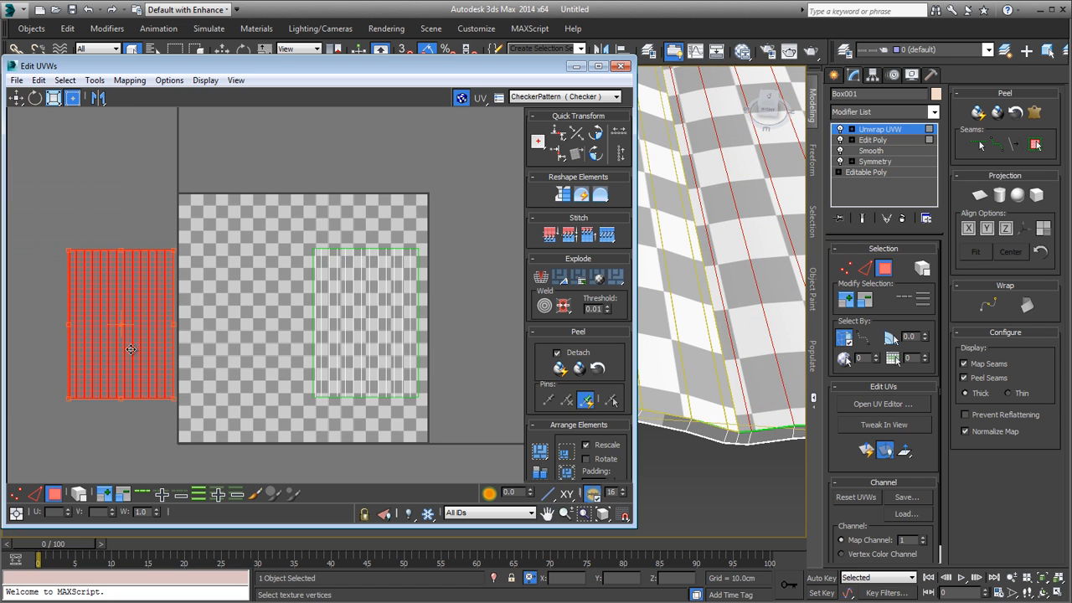
left_click_drag(131, 346, 247, 344)
Step: Select the right shell's inner strip and the left shell's outer strip in turn to check which of them lie beside the spine
scroll(297, 343, "up", 6)
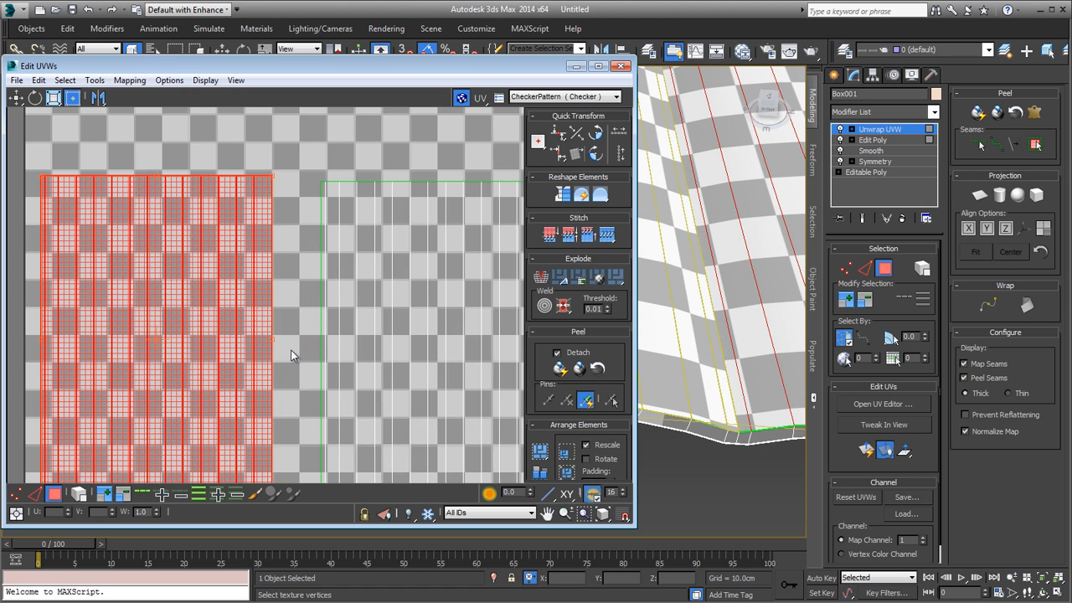
left_click(334, 343)
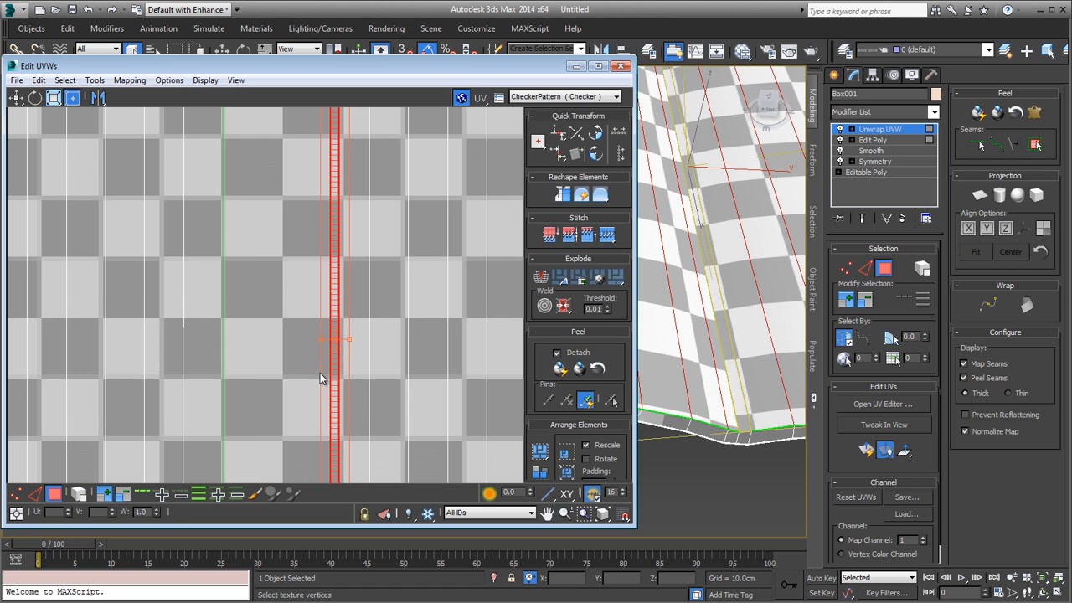
scroll(319, 373, "down", 5)
scroll(147, 340, "up", 5)
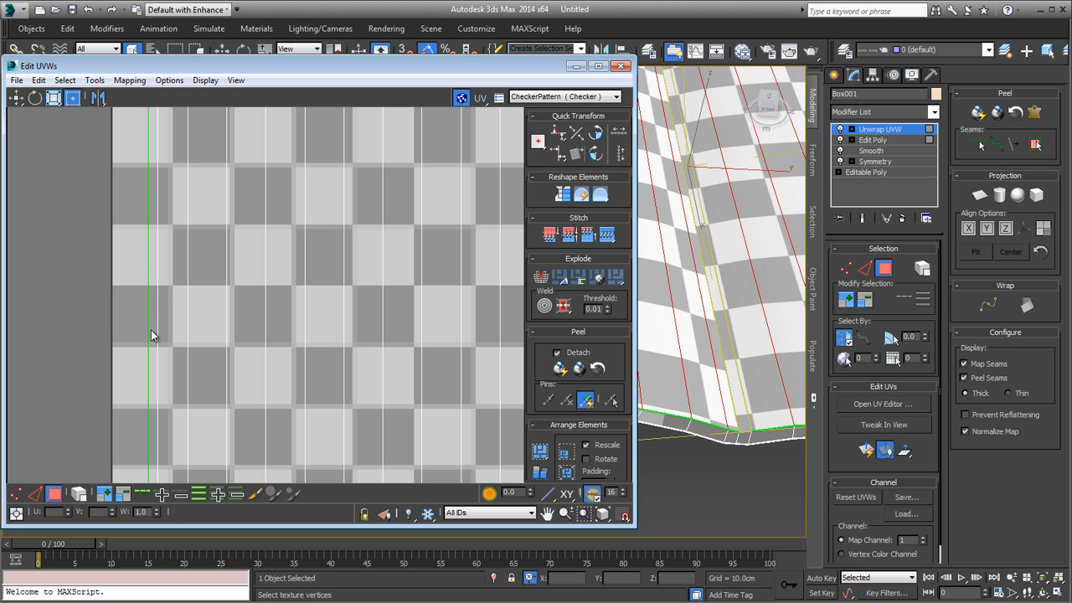
left_click(151, 329)
scroll(151, 330, "down", 5)
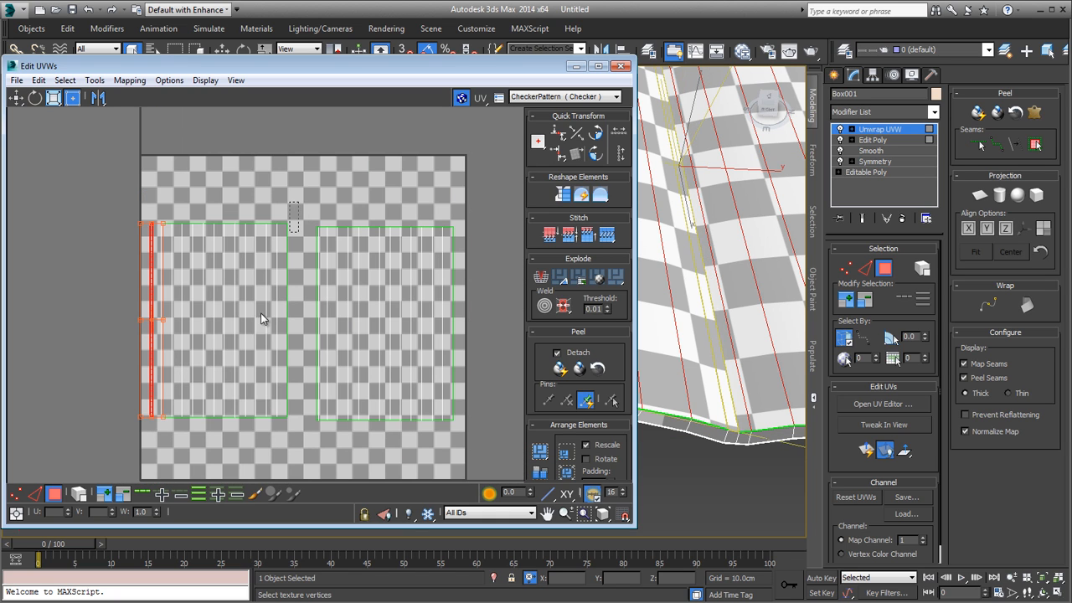
Step: Select the left page's whole UV shell and mirror it horizontally
left_click(154, 335)
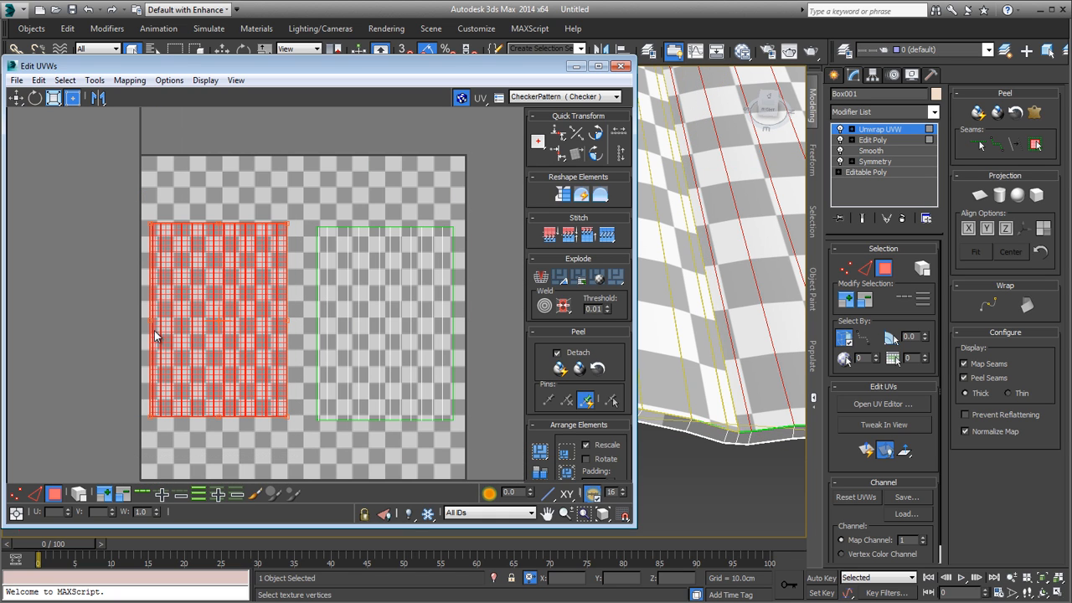
left_click(95, 81)
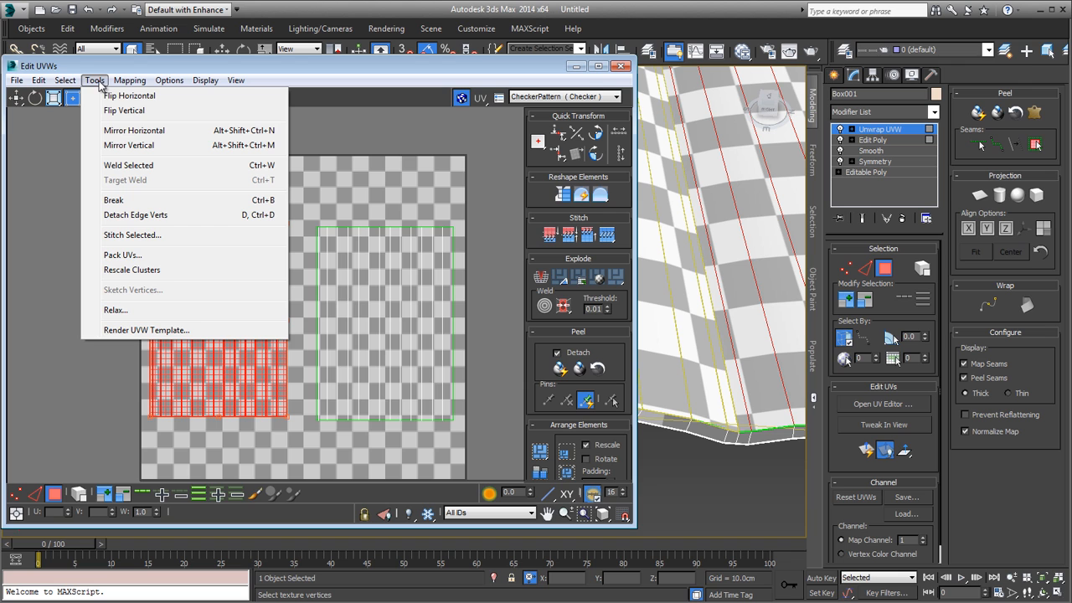
left_click(132, 132)
Step: Move the left page's shell against the right page's shell so their inner edges and upper corners meet precisely
scroll(187, 200, "up", 3)
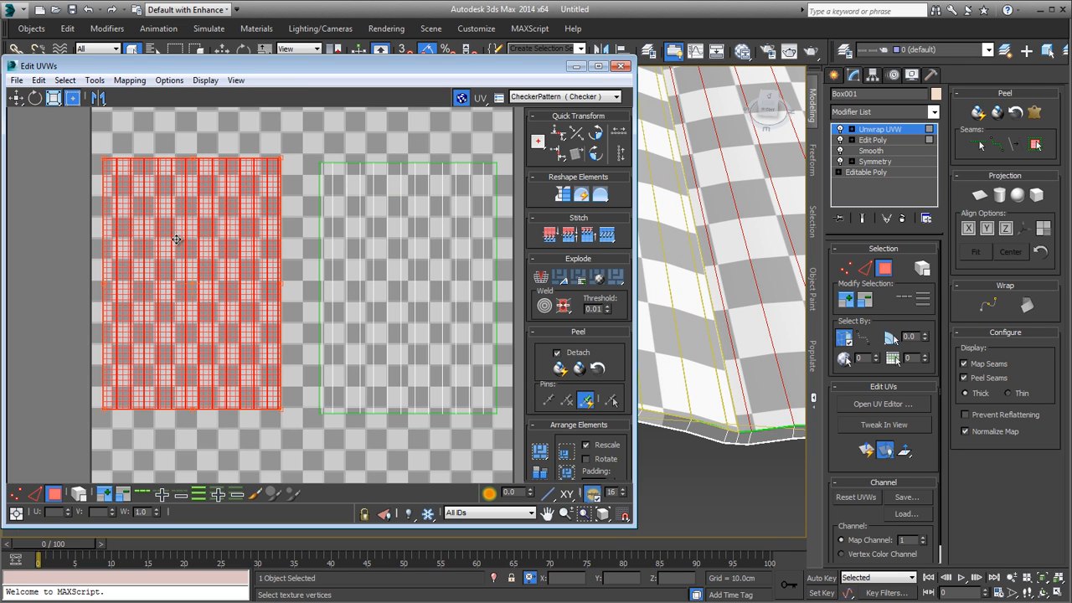
scroll(271, 139, "up", 8)
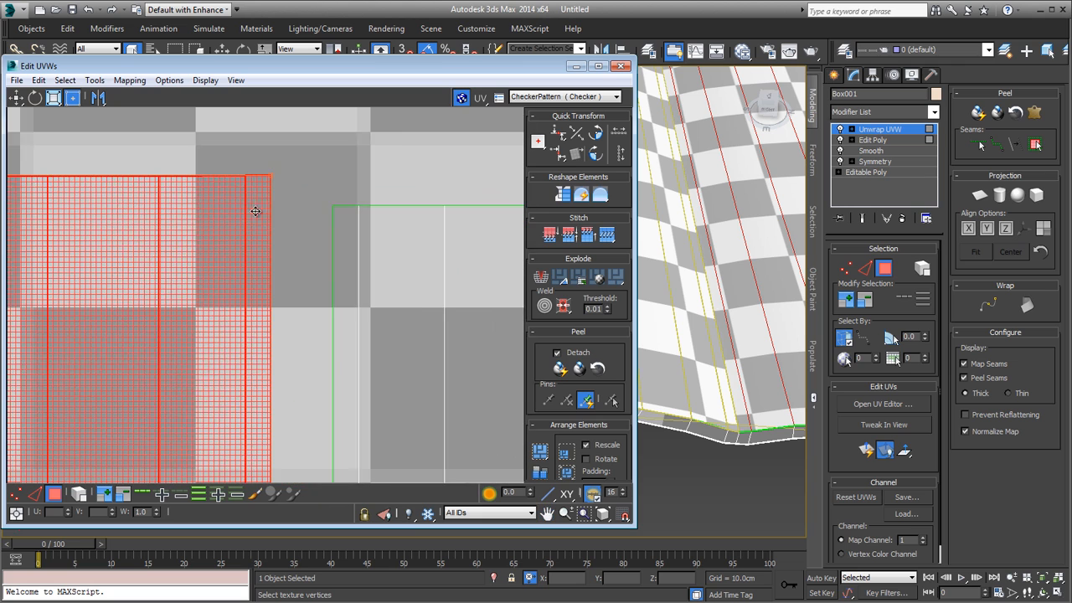
scroll(256, 211, "up", 4)
left_click_drag(242, 198, 376, 265)
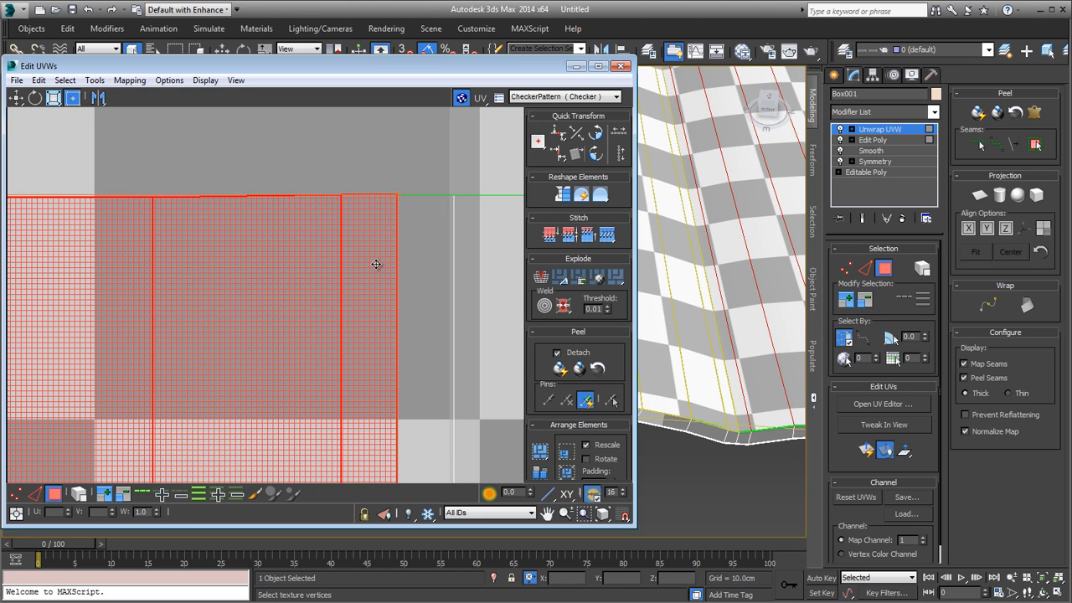
scroll(399, 209, "up", 7)
scroll(362, 139, "up", 3)
middle_click_drag(379, 149, 386, 271)
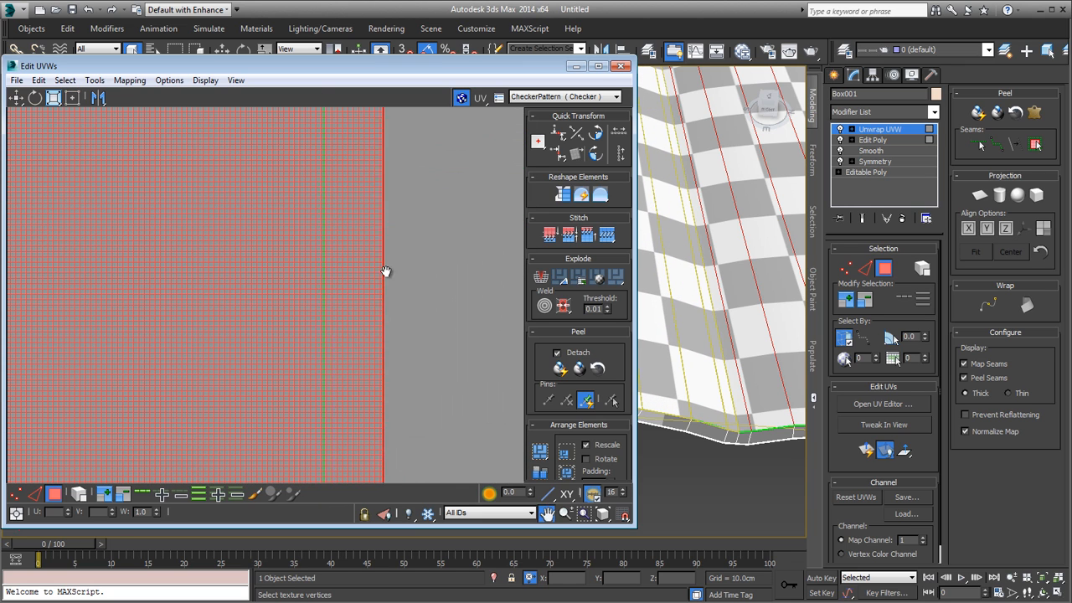
scroll(386, 271, "down", 5)
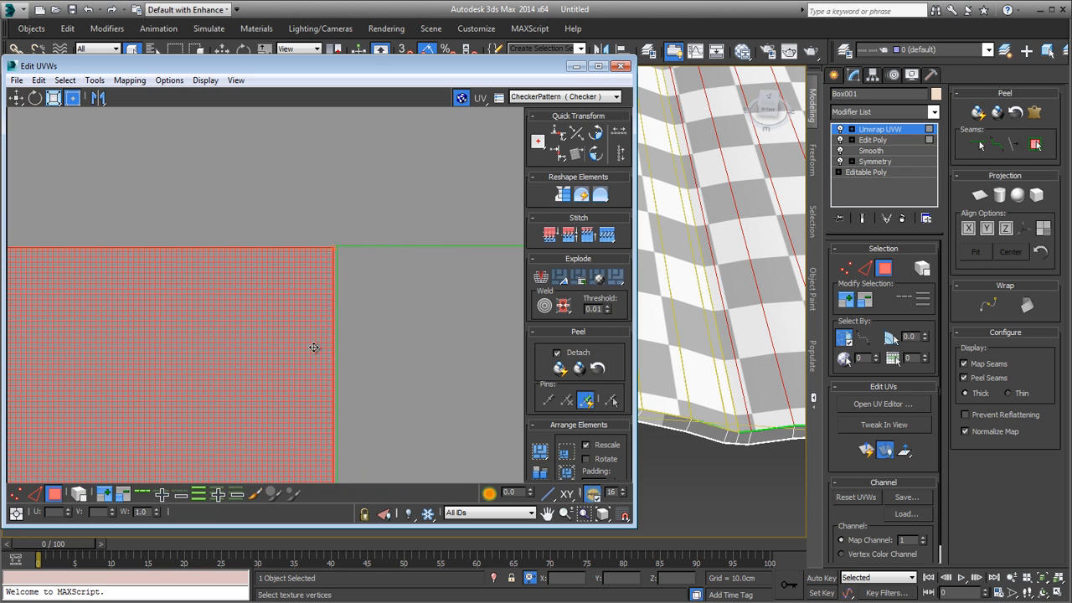
left_click_drag(313, 347, 316, 344)
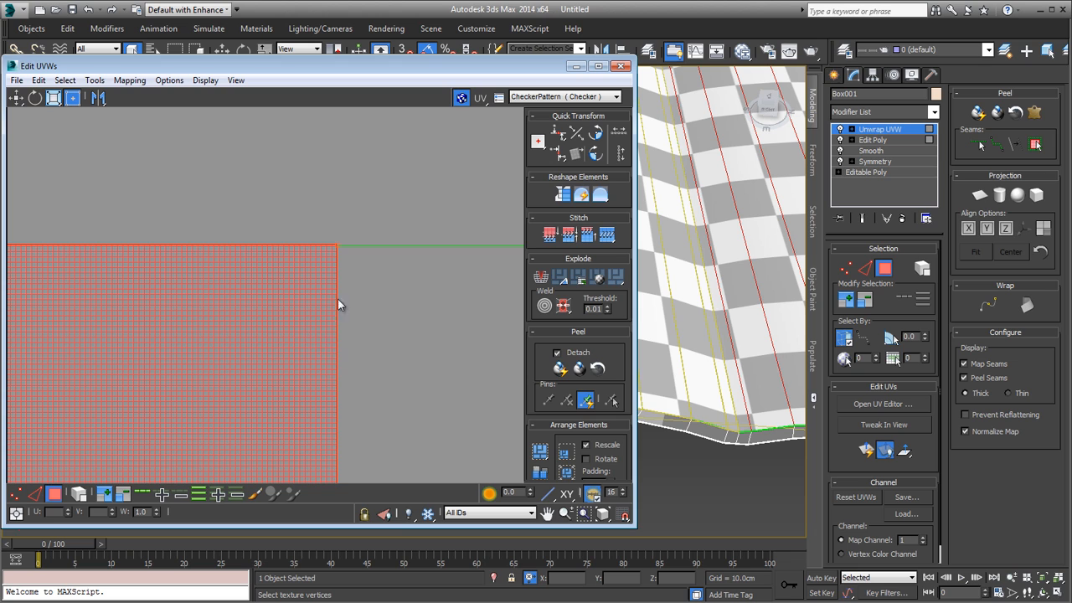
middle_click_drag(321, 258, 330, 206)
Step: Switch to vertex selection and line up the two shells' touching spine vertices vertically at the upper and lower ends of the seam
left_click(17, 494)
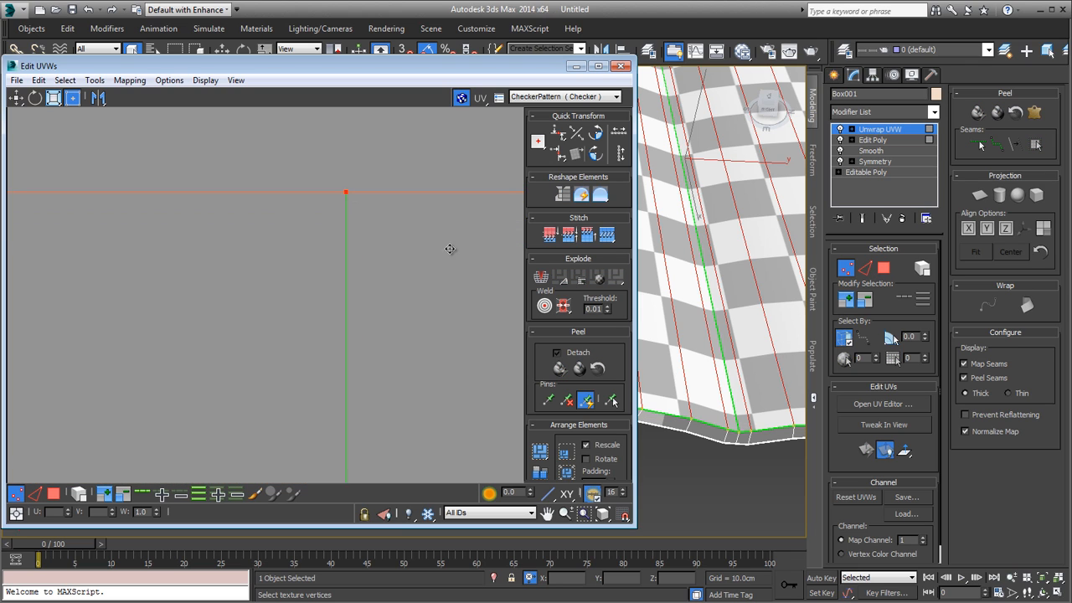
scroll(416, 255, "down", 3)
middle_click_drag(405, 263, 325, 276)
scroll(350, 204, "down", 5)
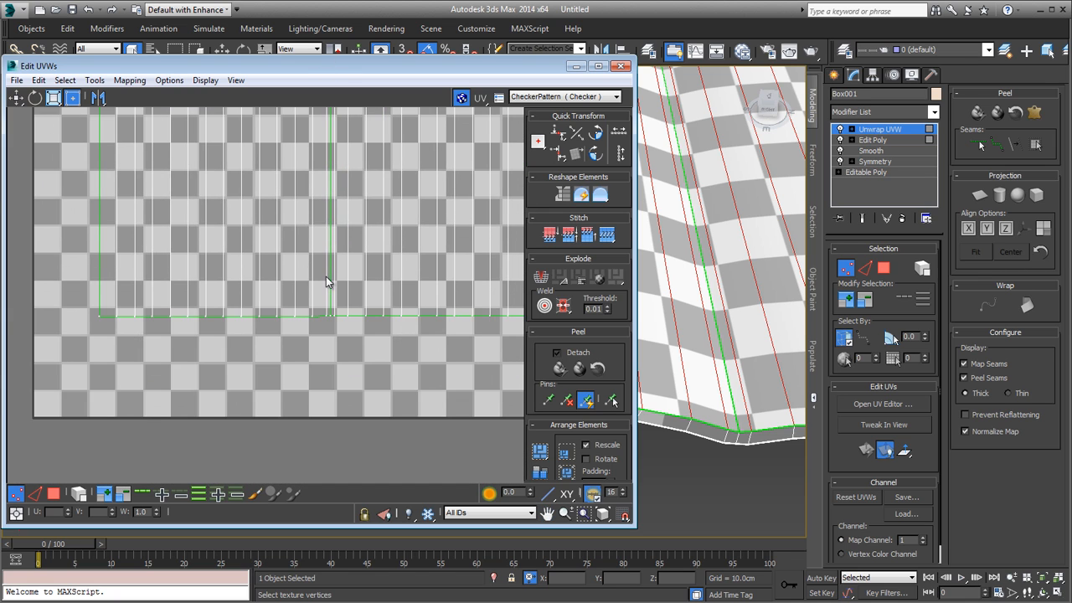
scroll(335, 383, "up", 8)
left_click(348, 386)
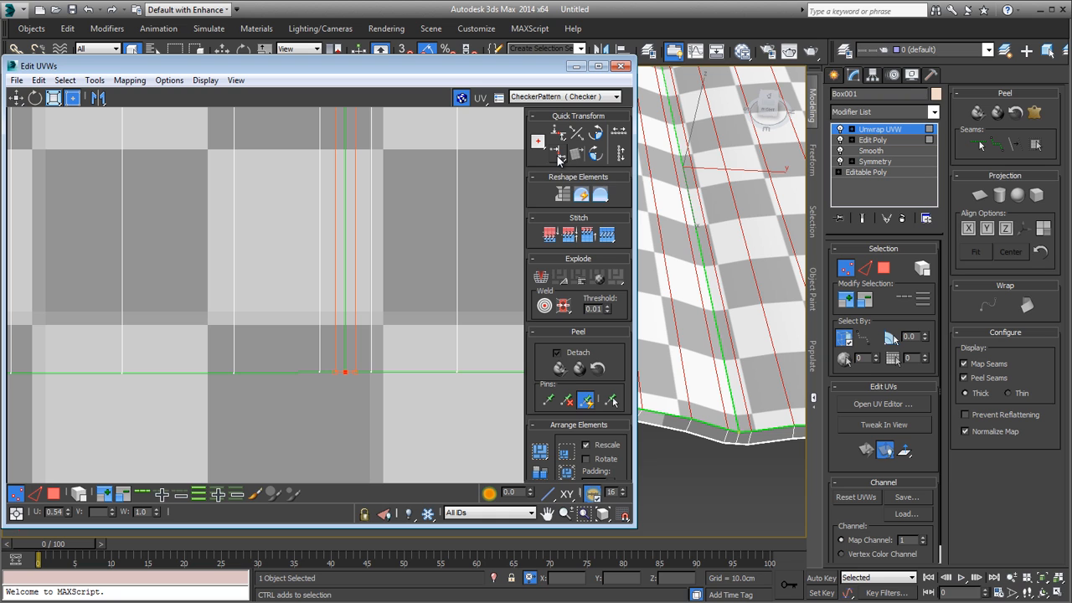
scroll(360, 235, "down", 6)
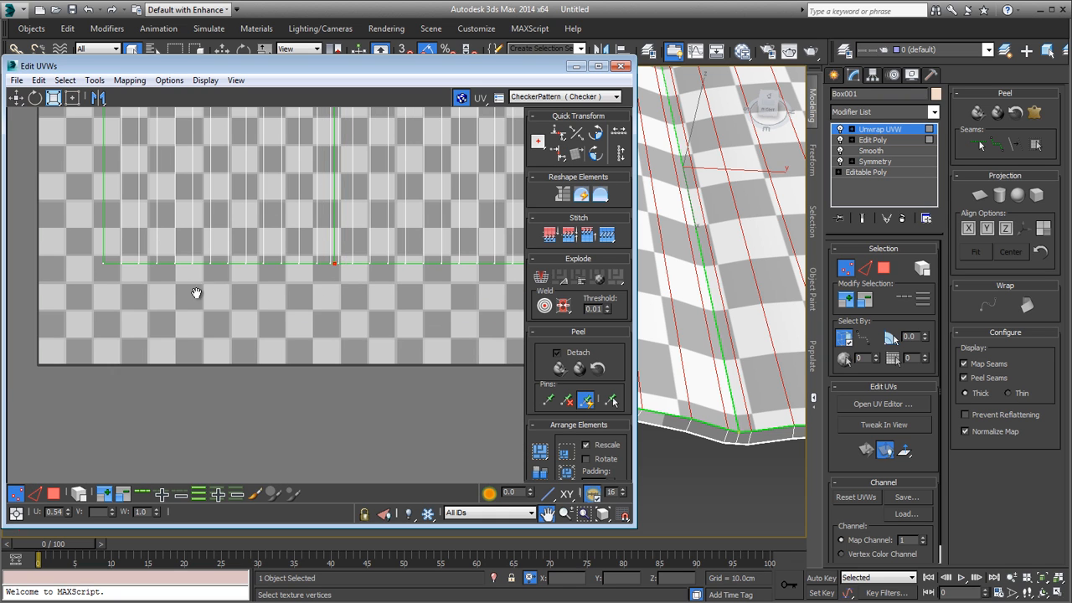
Step: Select all vertices along the lower edge of both page shells and align them horizontally
middle_click_drag(196, 293, 154, 322)
scroll(154, 322, "down", 1)
left_click_drag(415, 256, 467, 251)
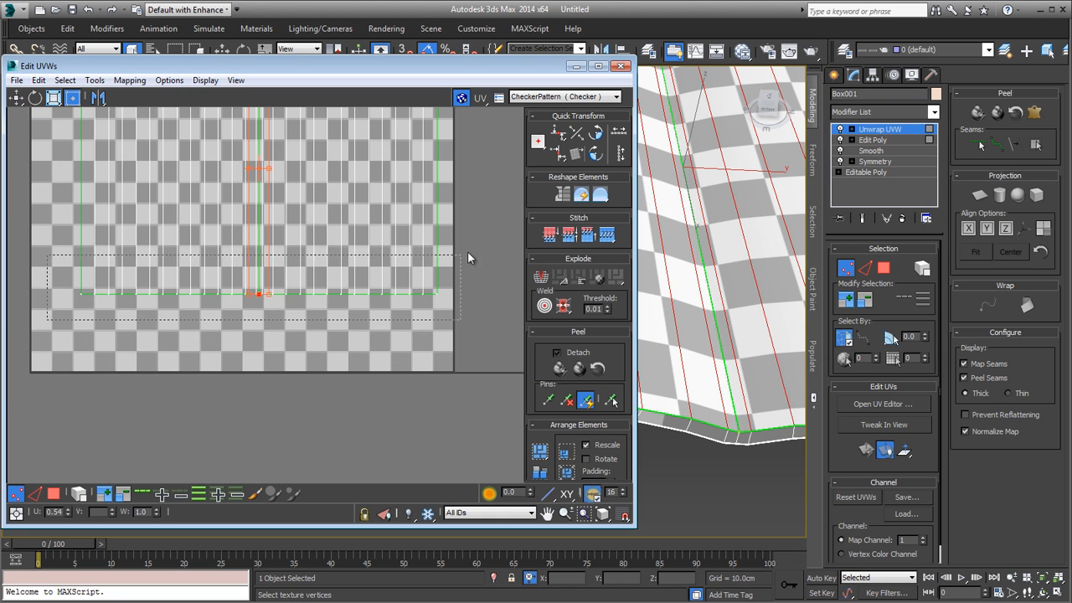
left_click(559, 138)
Step: Align all vertices along the upper edge of both page shells horizontally
middle_click_drag(299, 231, 283, 374)
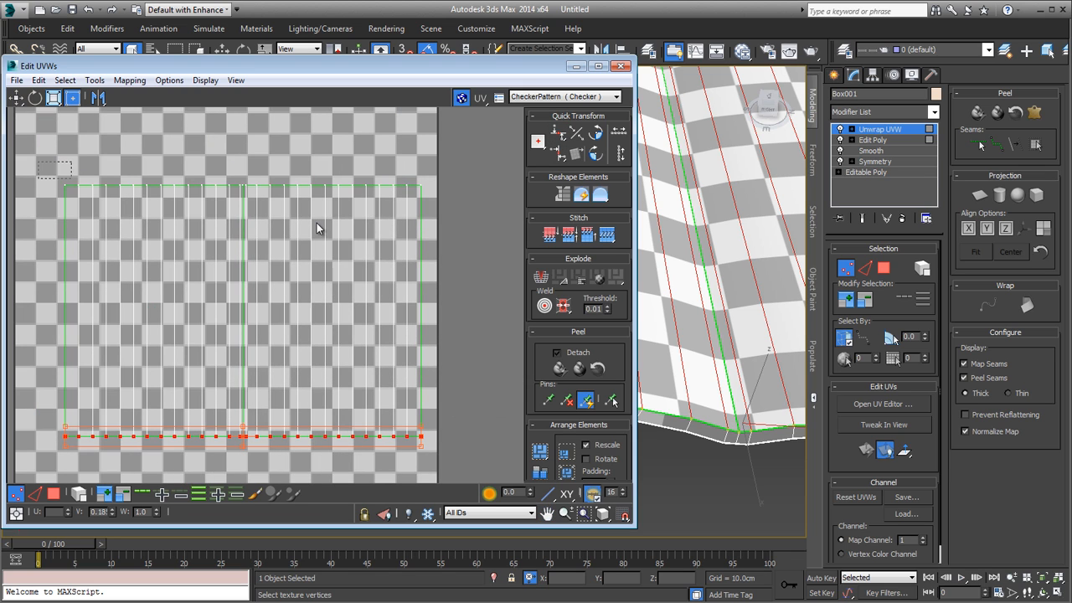
left_click_drag(317, 223, 428, 227)
left_click(559, 134)
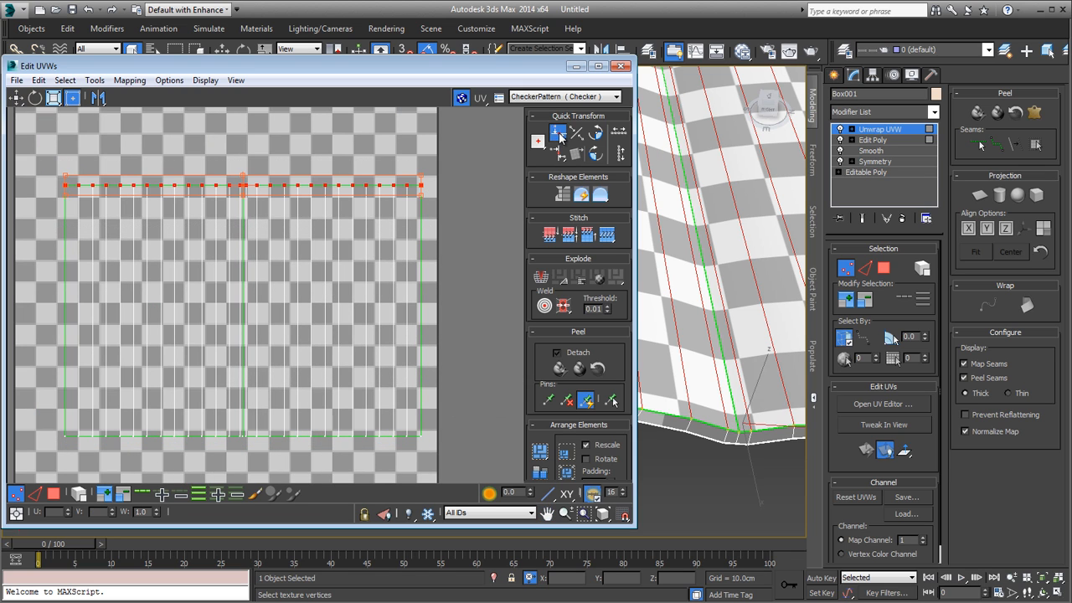
Step: Select all polygons of both page shells and move them together into the upper-left corner of the UV tile
middle_click_drag(369, 239, 284, 229)
left_click(467, 218)
key("3")
scroll(285, 230, "down", 2)
left_click_drag(84, 431, 84, 432)
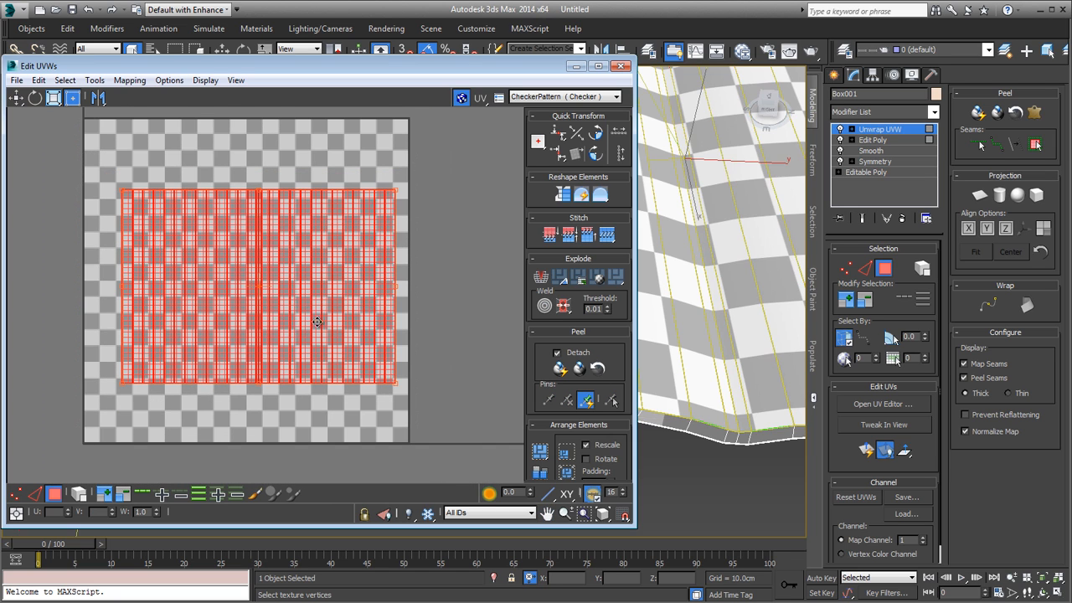
mouse_move(358, 300)
left_mouse_down()
mouse_move(333, 293)
mouse_move(351, 303)
mouse_move(365, 288)
left_mouse_up()
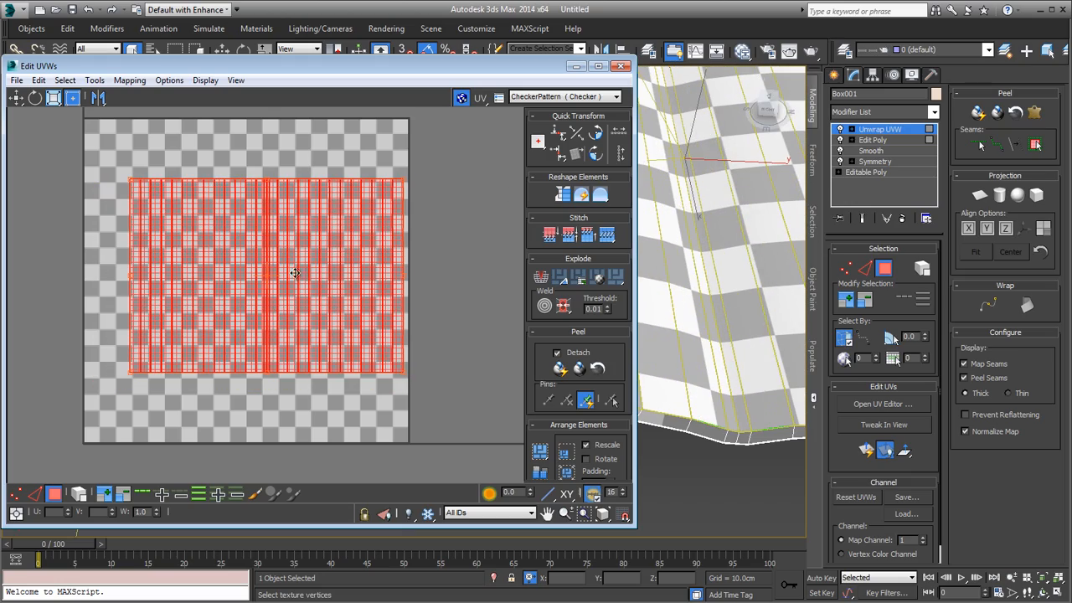
left_click_drag(295, 273, 255, 217)
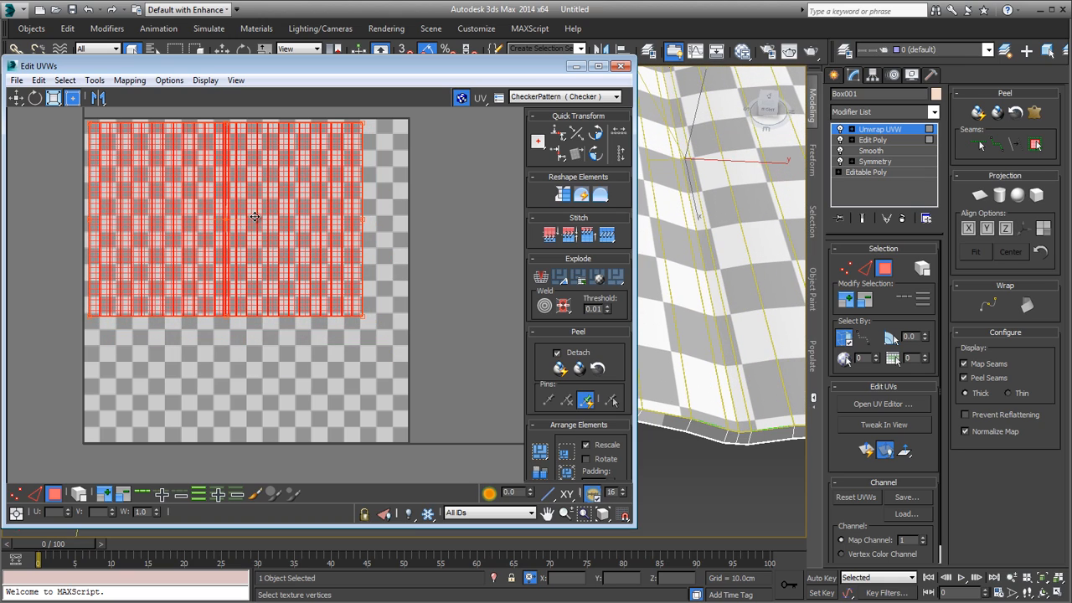
Step: Scale both page shells up together proportionally until they span nearly the full width of the UV tile
scroll(319, 284, "down", 4)
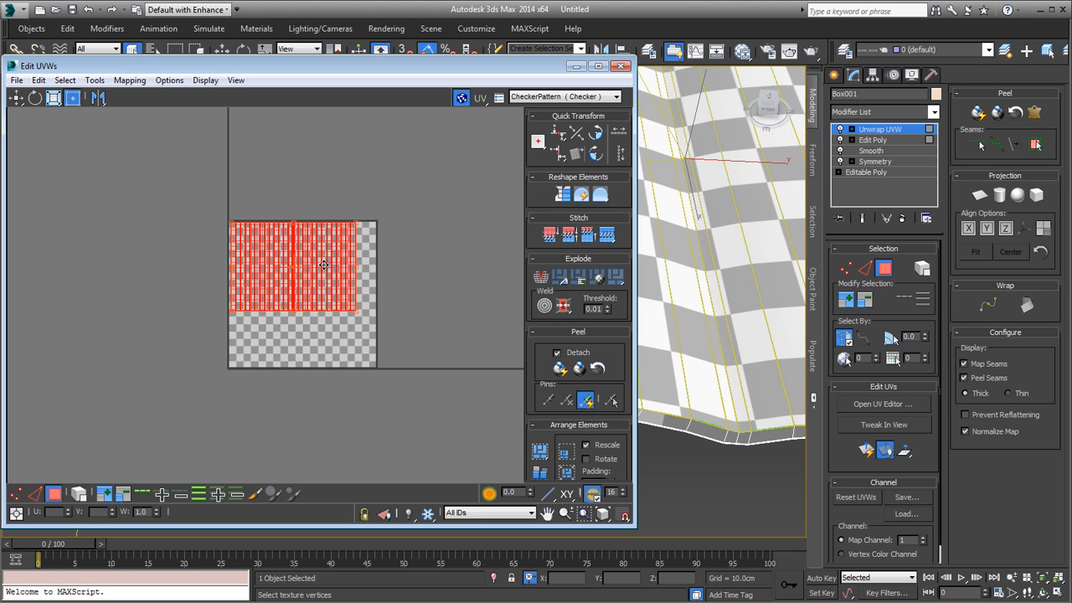
scroll(323, 264, "up", 3)
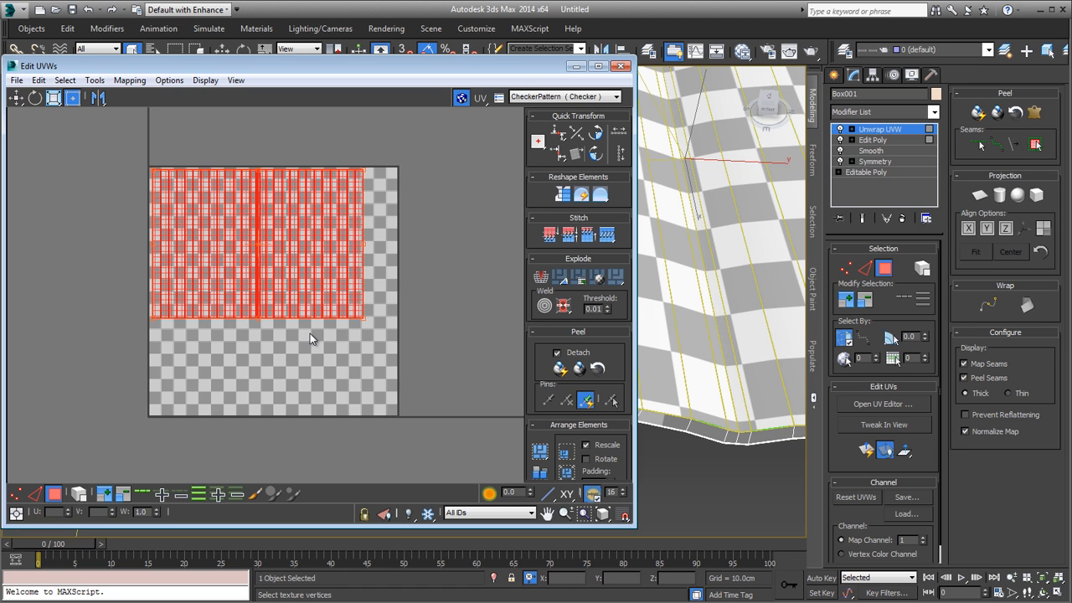
left_click_drag(364, 318, 374, 341)
scroll(310, 272, "up", 6)
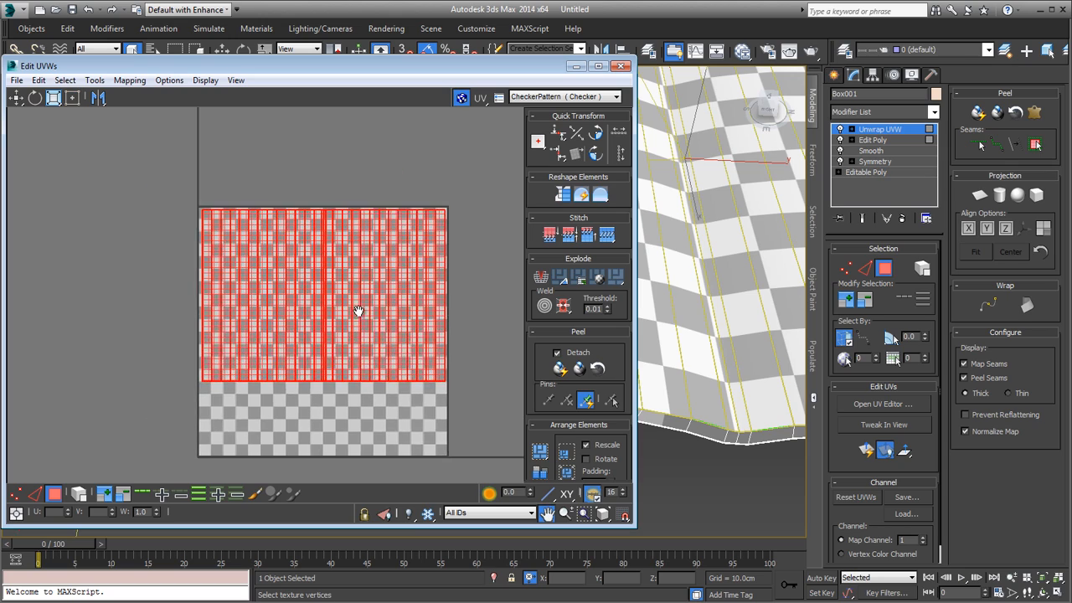
middle_click_drag(259, 294, 301, 248)
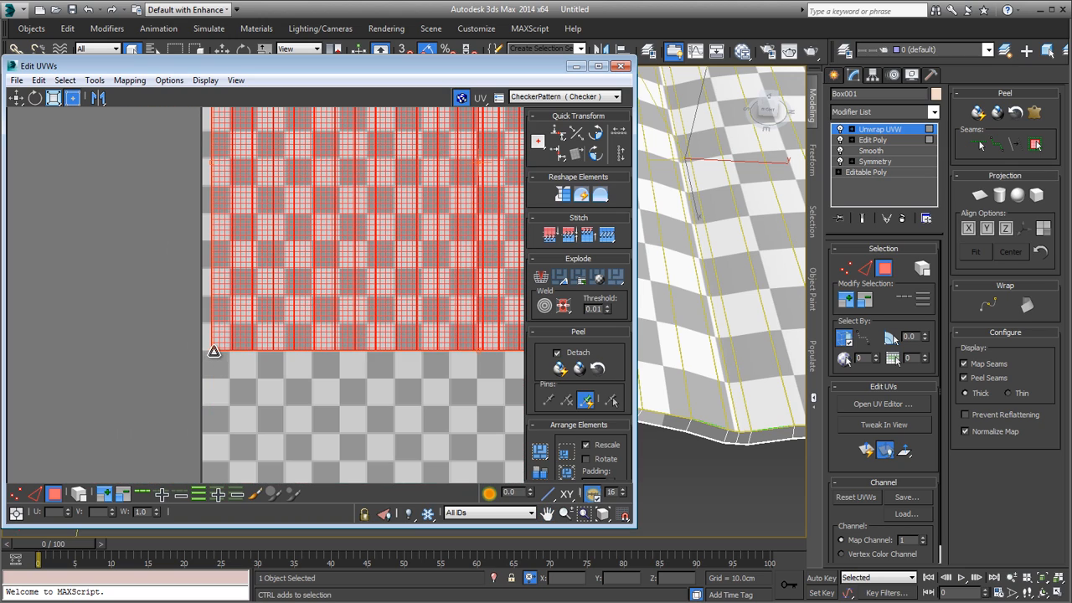
left_click_drag(214, 352, 217, 356)
scroll(327, 289, "down", 6)
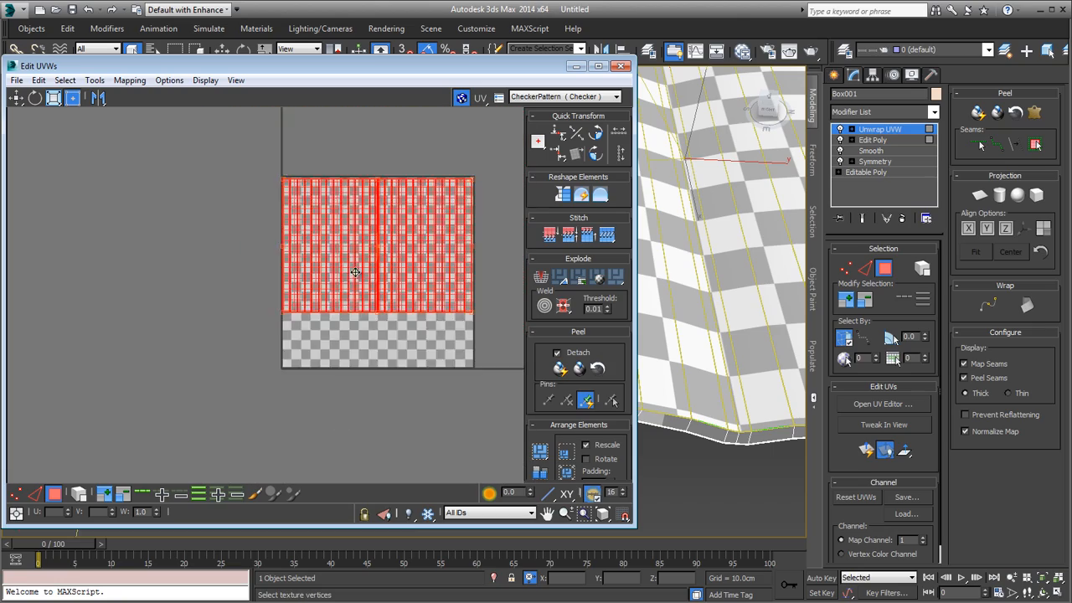
Step: Examine the margins between the scaled page shells and the upper corners and side borders of the UV tile
middle_click_drag(355, 272, 259, 305)
scroll(392, 264, "up", 5)
middle_click_drag(315, 211, 381, 385)
scroll(289, 312, "down", 4)
middle_click_drag(353, 279, 433, 222)
scroll(188, 230, "up", 6)
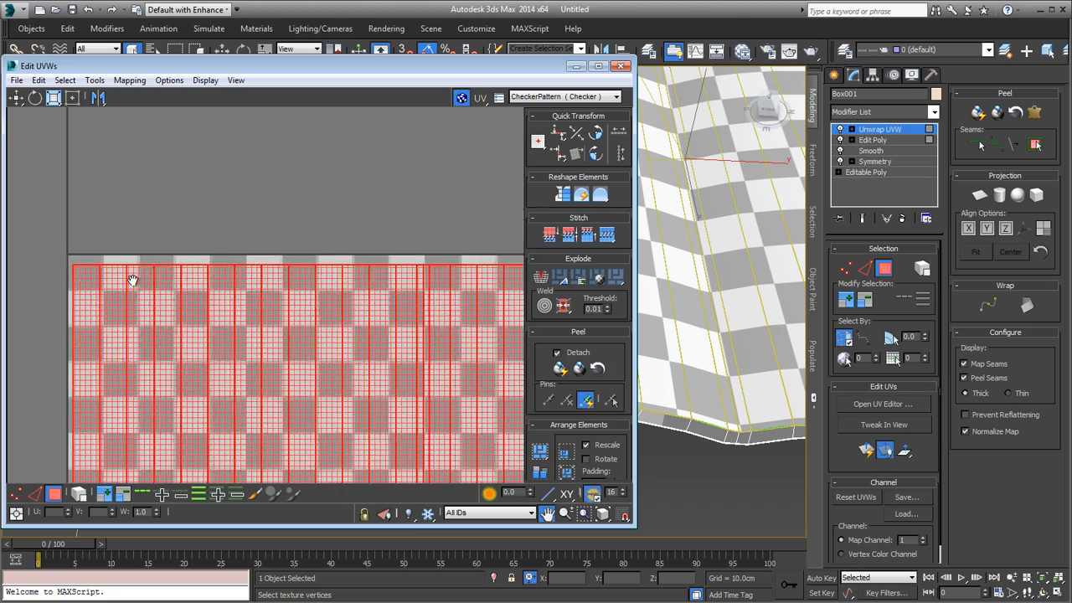
scroll(246, 199, "up", 4)
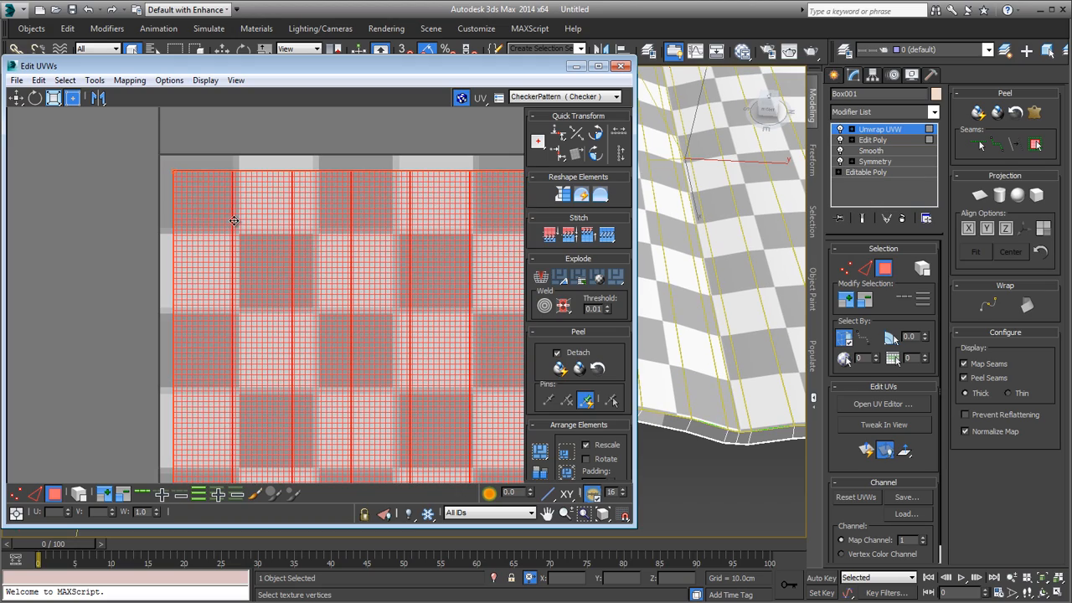
scroll(236, 222, "down", 7)
middle_click_drag(293, 255, 134, 228)
scroll(368, 181, "up", 5)
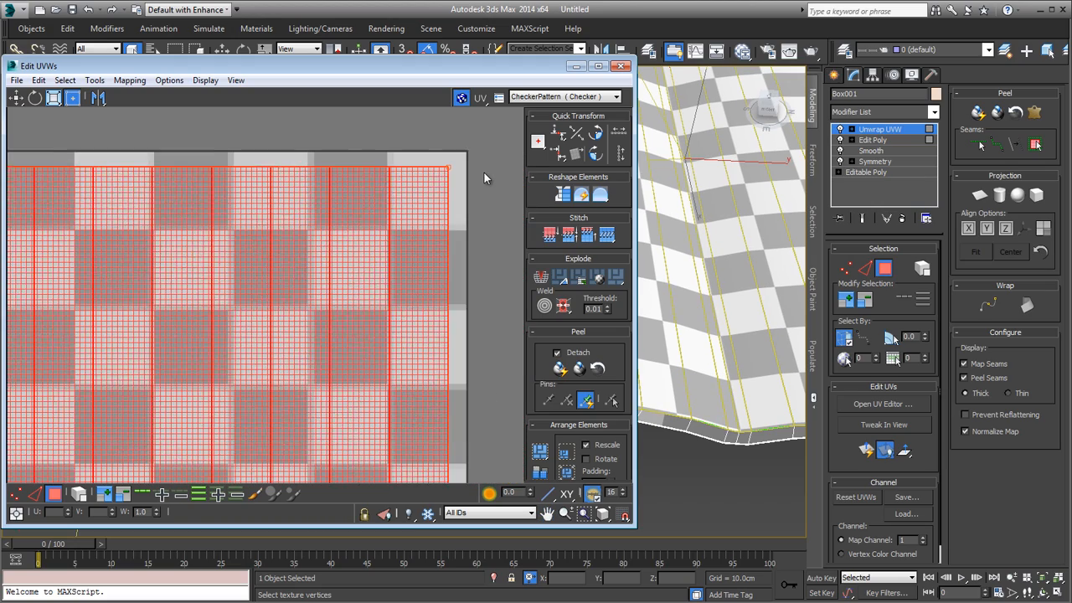
middle_click_drag(355, 303, 334, 325)
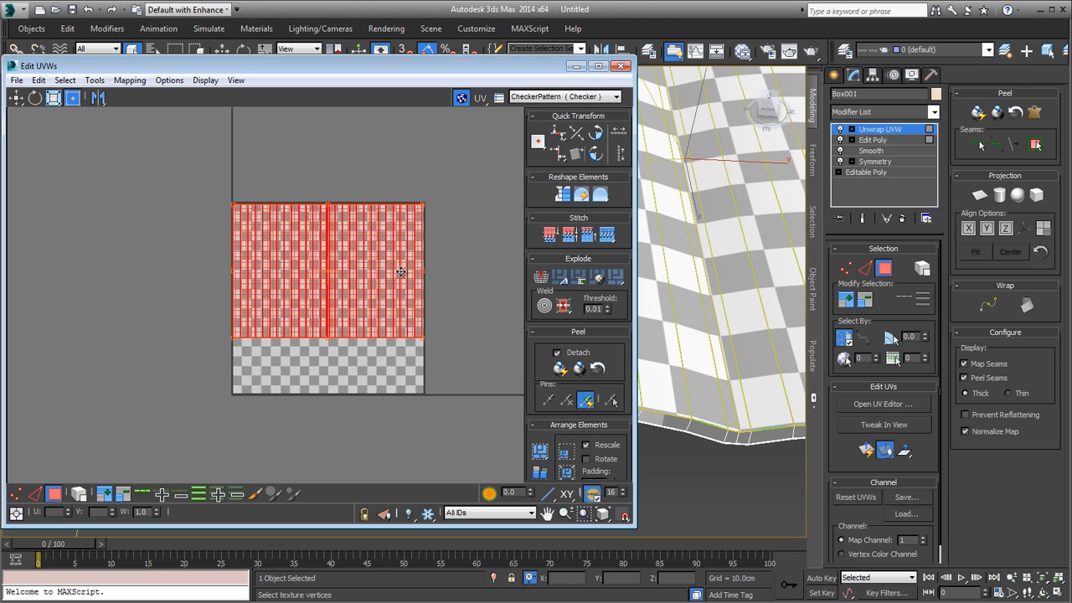
scroll(279, 207, "up", 6)
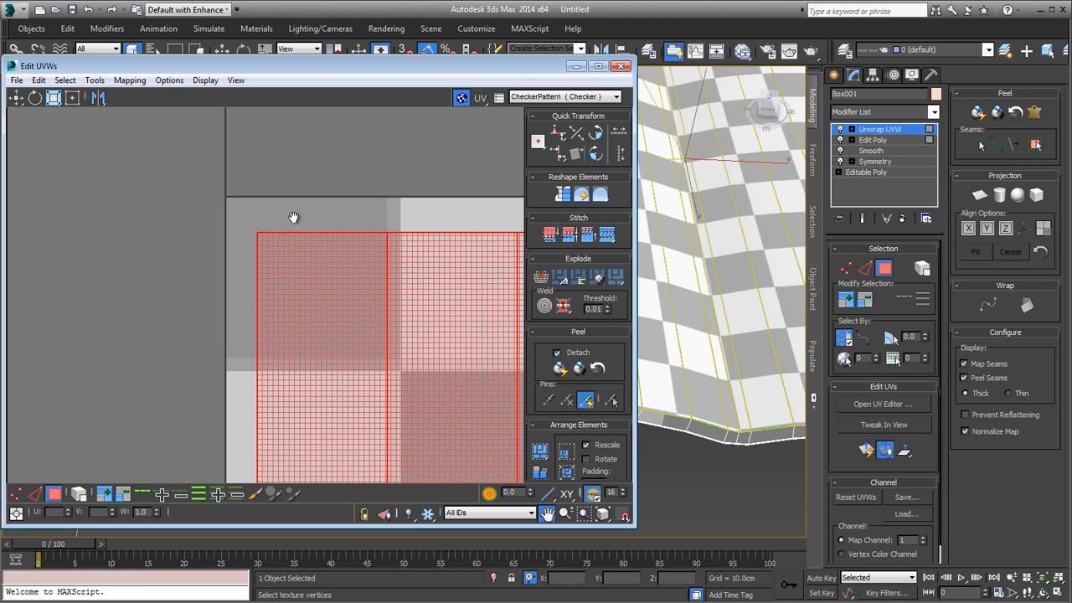
scroll(270, 239, "up", 2)
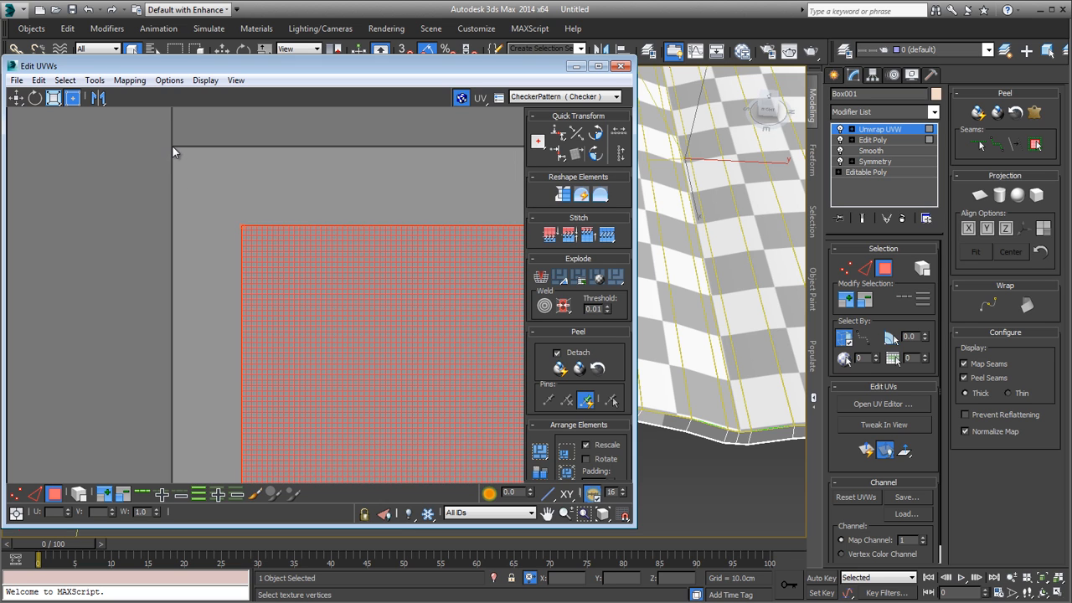
scroll(205, 178, "down", 5)
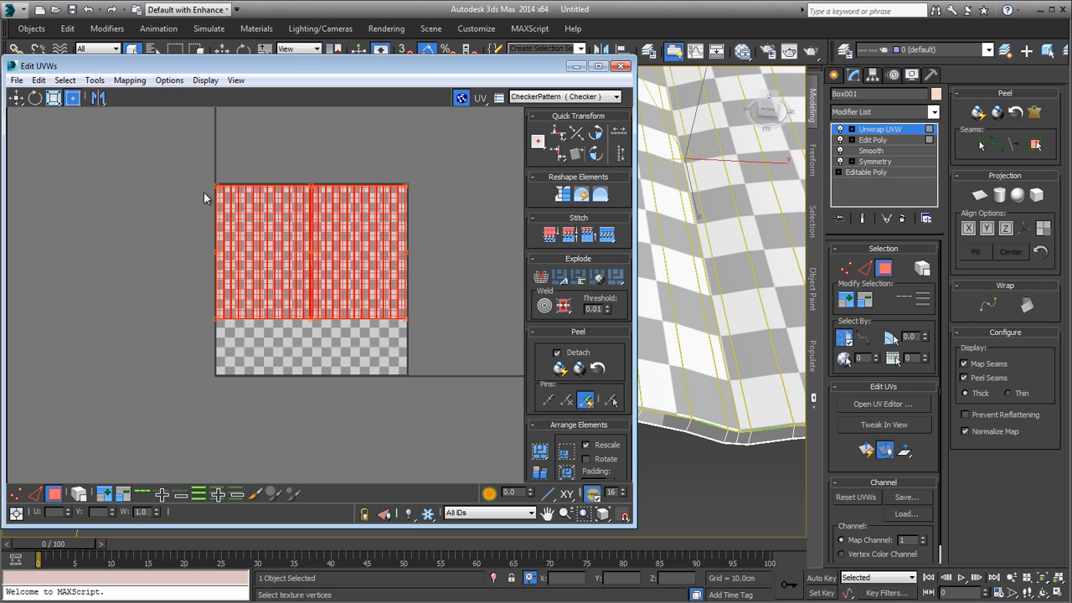
Step: Try moving both page shells partly outside the UV tile, and restore their placement across its upper part
left_click(307, 335)
middle_click_drag(256, 245, 247, 285)
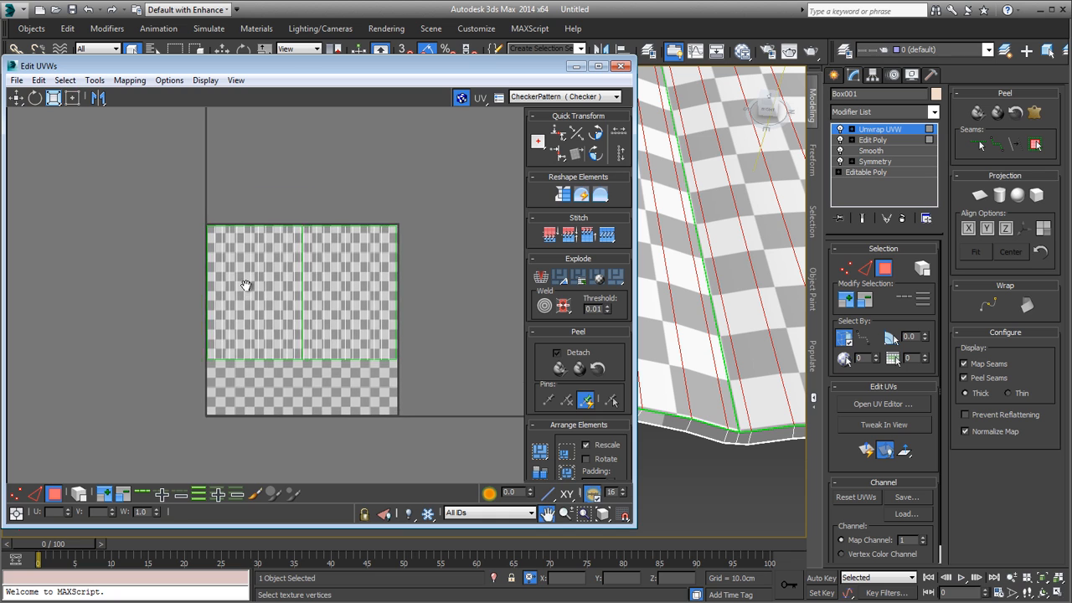
scroll(247, 284, "up", 2)
scroll(177, 182, "down", 2)
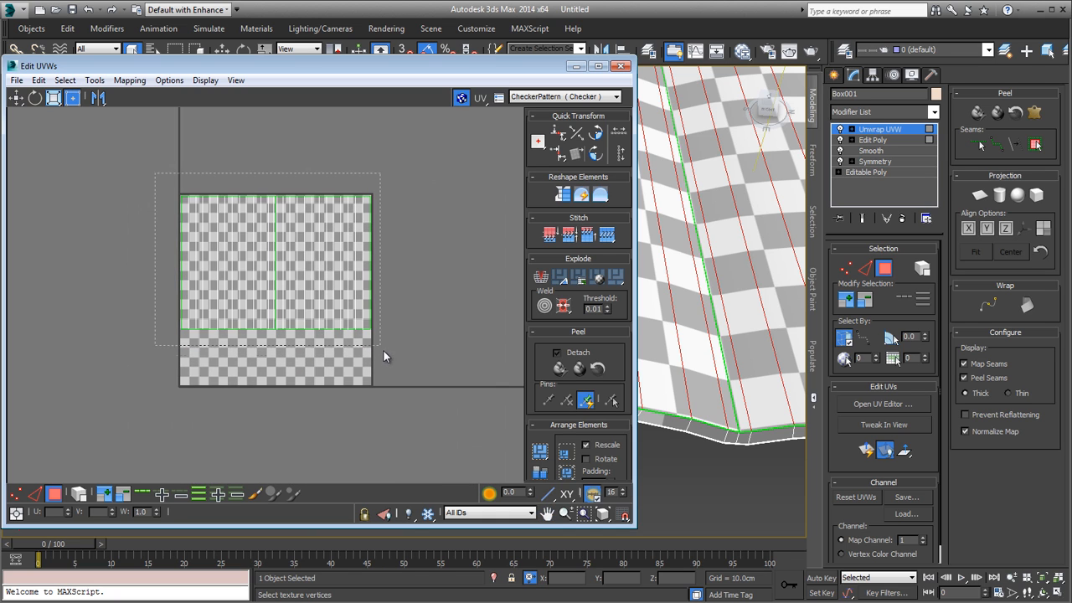
left_click_drag(384, 356, 382, 347)
left_click_drag(275, 278, 315, 272)
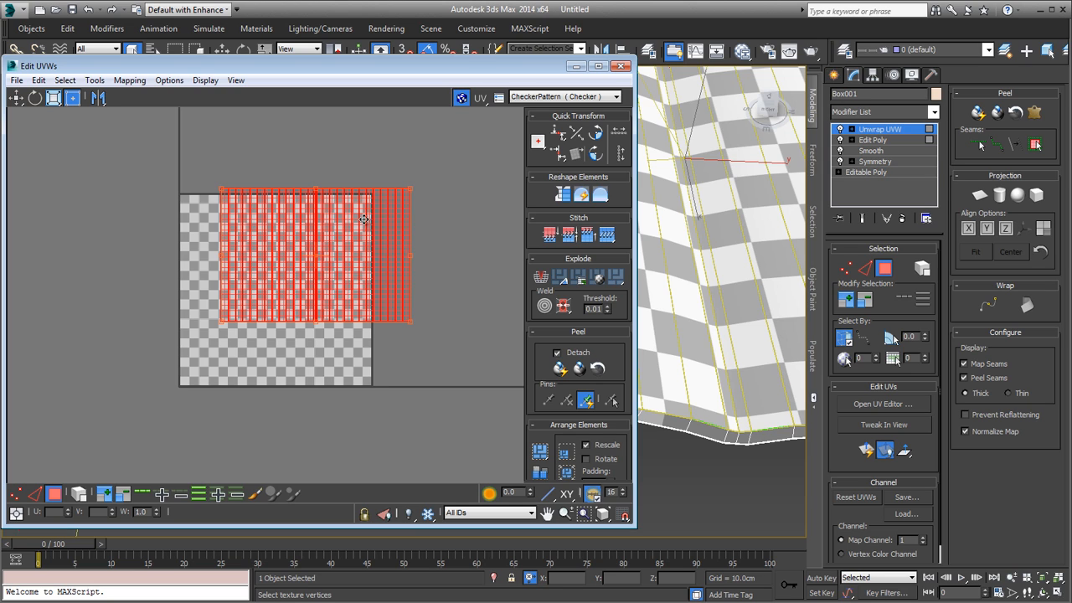
left_click_drag(369, 246, 366, 225)
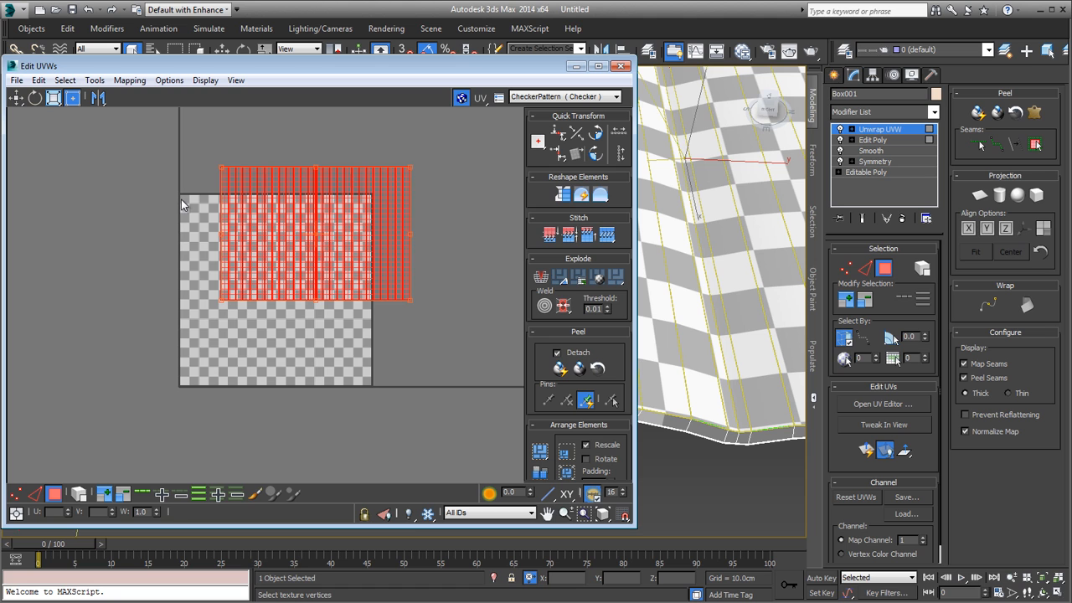
left_click_drag(343, 234, 299, 232)
scroll(185, 197, "up", 5)
scroll(304, 242, "down", 5)
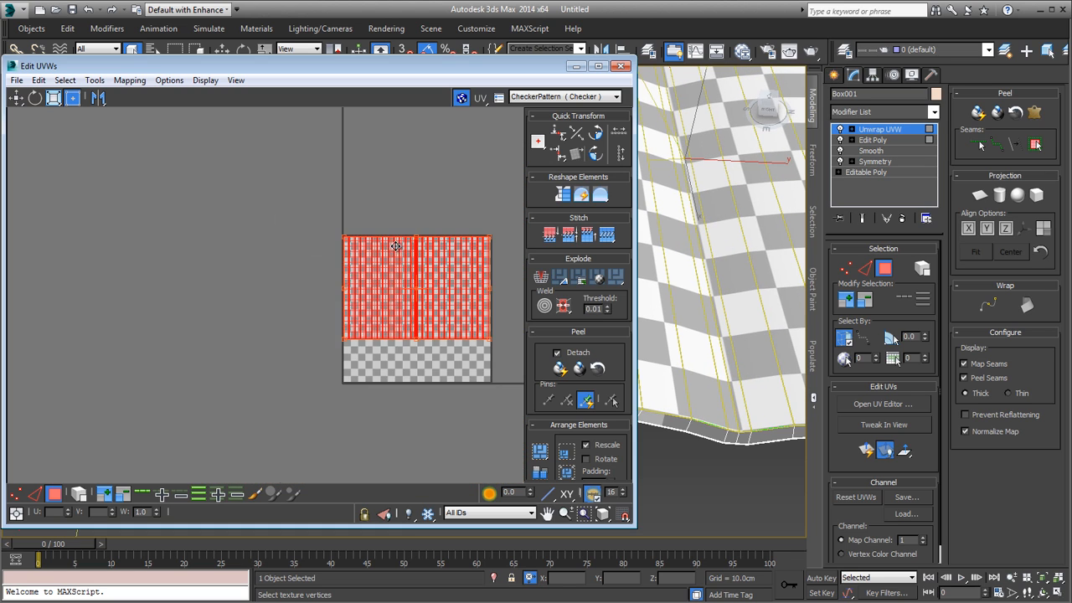
scroll(465, 274, "up", 4)
scroll(381, 289, "down", 3)
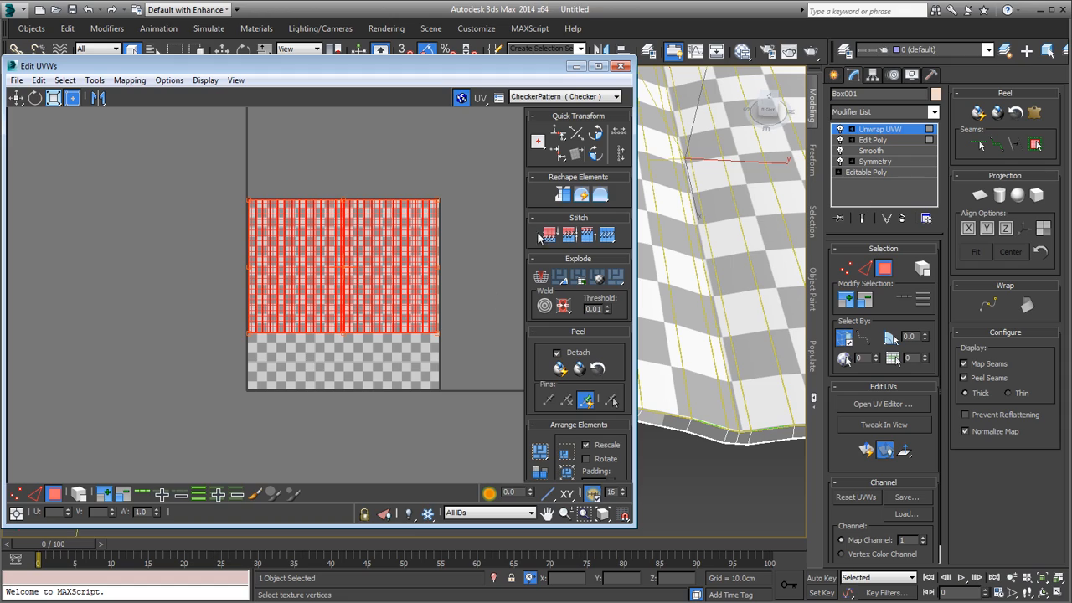
Step: Minimize the UV editor and examine how evenly the checker pattern runs across both pages and the spine
left_click(574, 66)
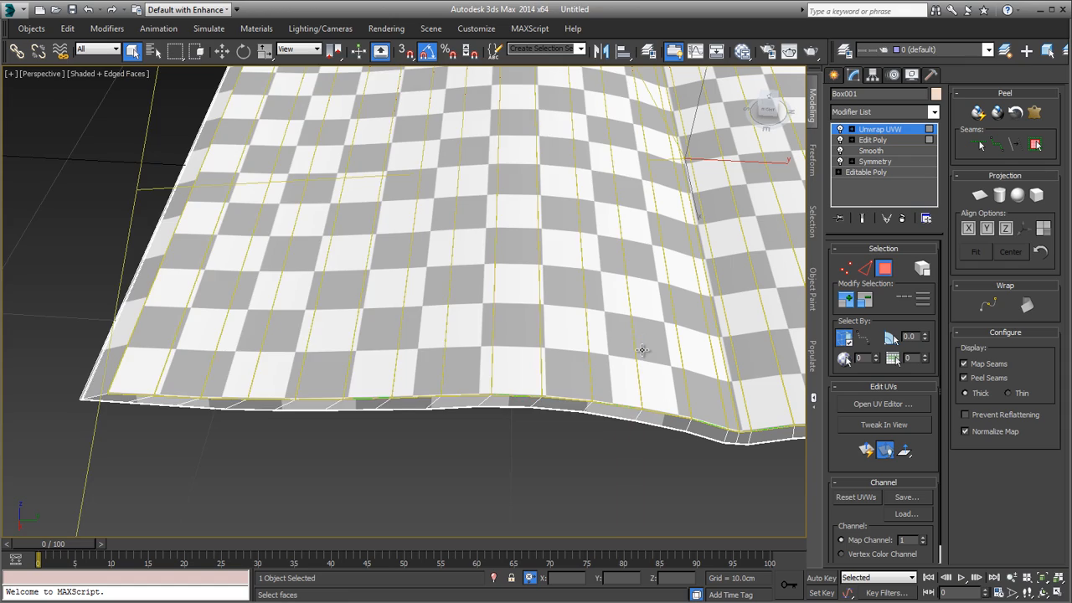
middle_click_drag(642, 350, 605, 351, "alt")
middle_click_drag(605, 352, 447, 388)
scroll(494, 375, "down", 3)
middle_click_drag(682, 288, 557, 292)
middle_click_drag(557, 291, 679, 402)
scroll(665, 421, "up", 5)
scroll(563, 398, "down", 5)
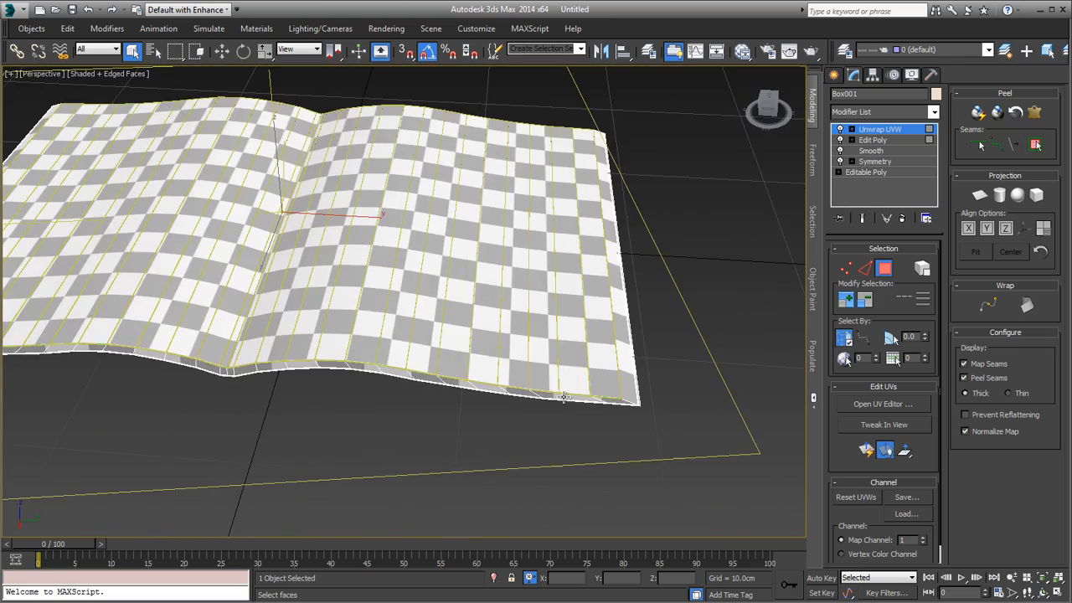
middle_click_drag(515, 388, 541, 384, "alt")
middle_click_drag(540, 384, 630, 390)
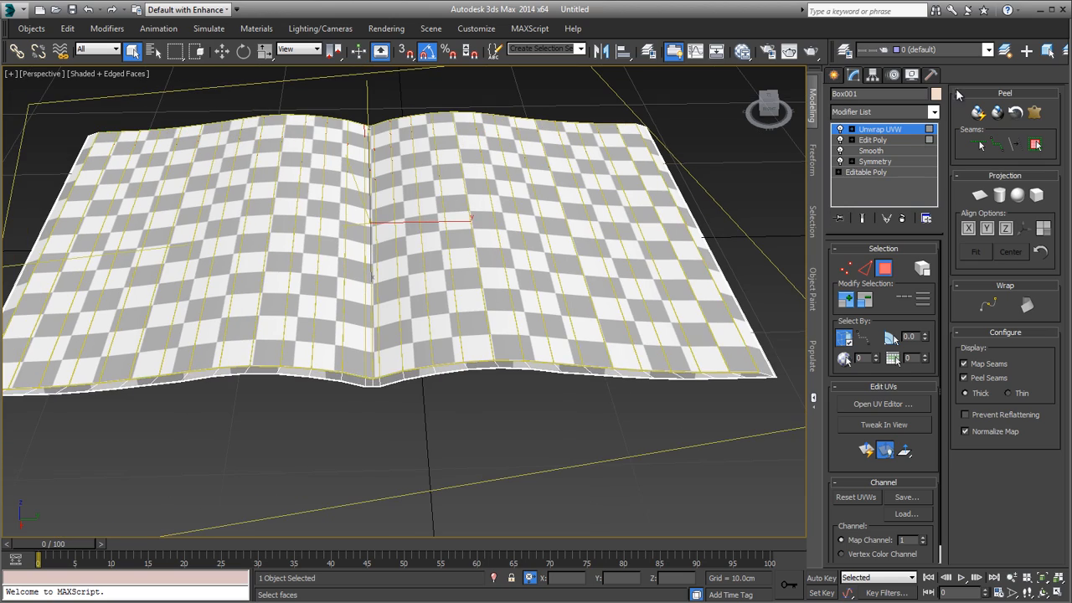
middle_click_drag(524, 286, 527, 322, "alt")
scroll(463, 231, "down", 3)
middle_click_drag(463, 230, 472, 326, "alt")
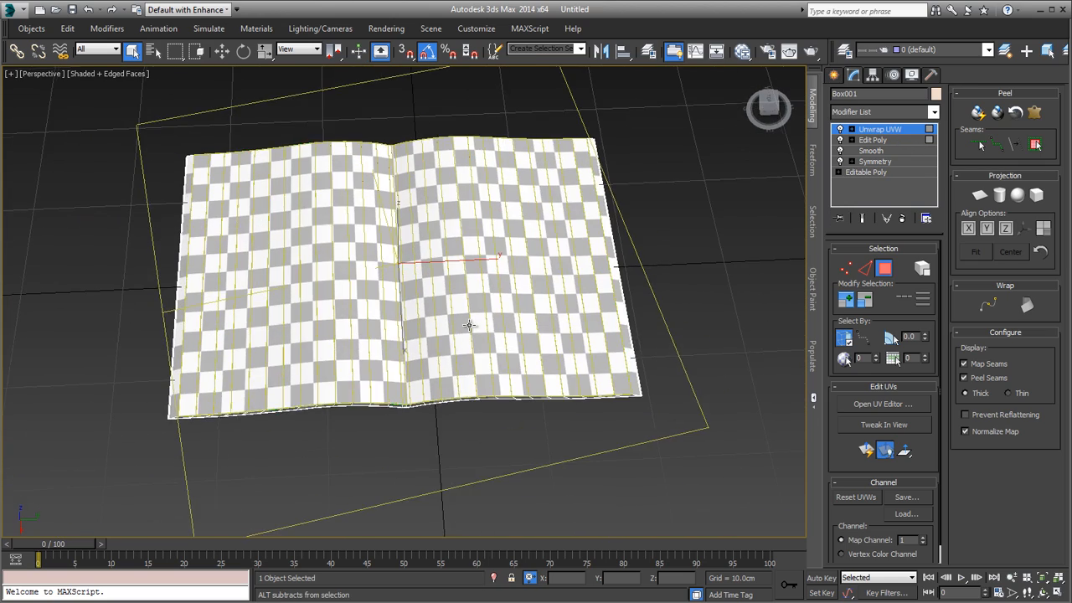
scroll(471, 326, "up", 3)
Step: Leave the unwrap's polygon selection and add an Edit Poly modifier above Unwrap UVW
left_click(904, 134)
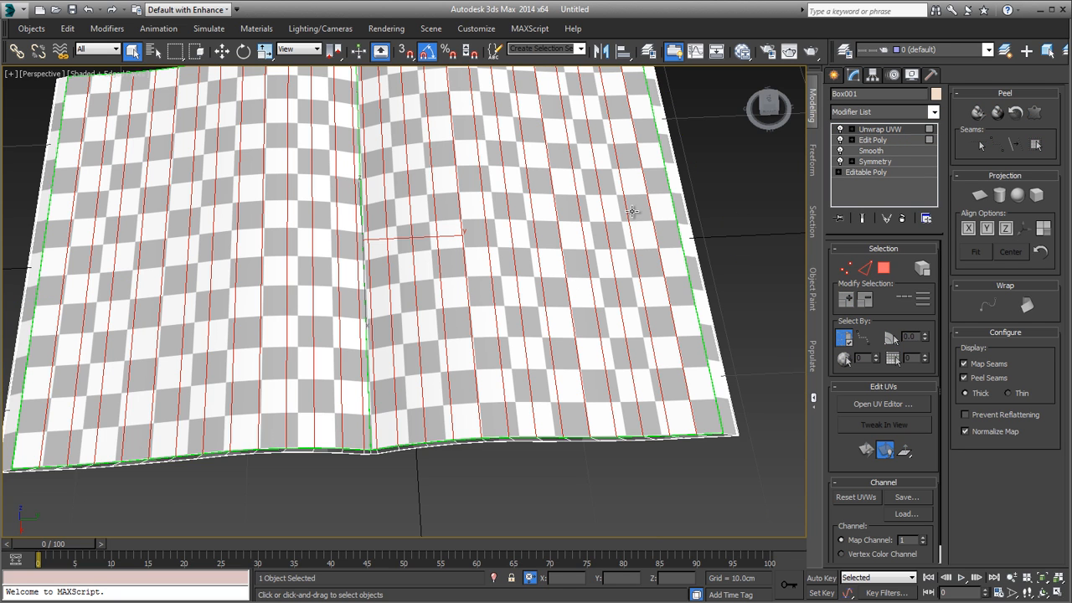
middle_click_drag(634, 211, 629, 250)
left_click(876, 112)
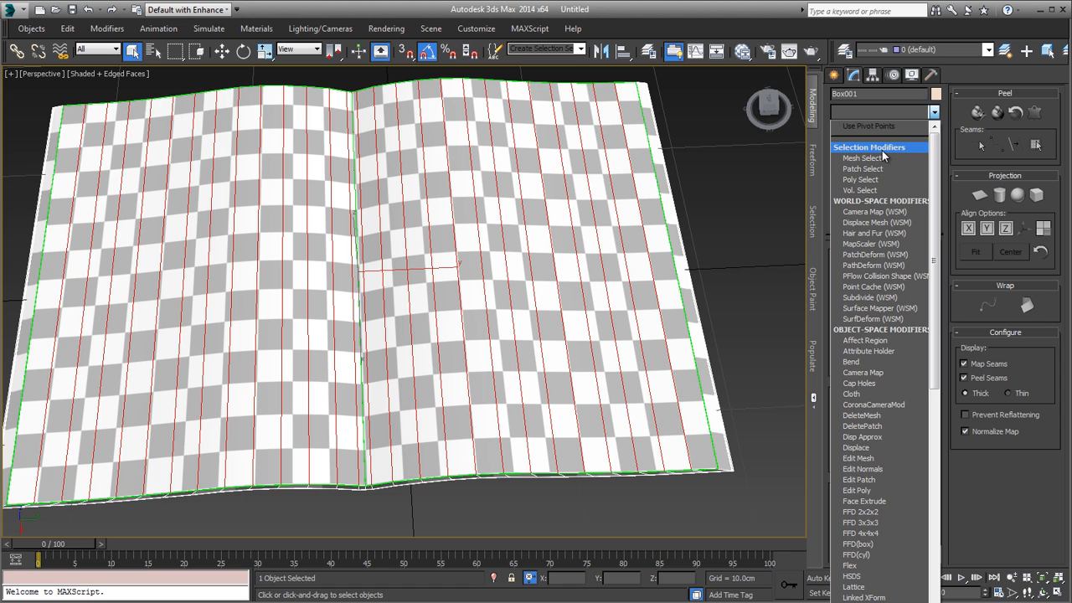
key("e")
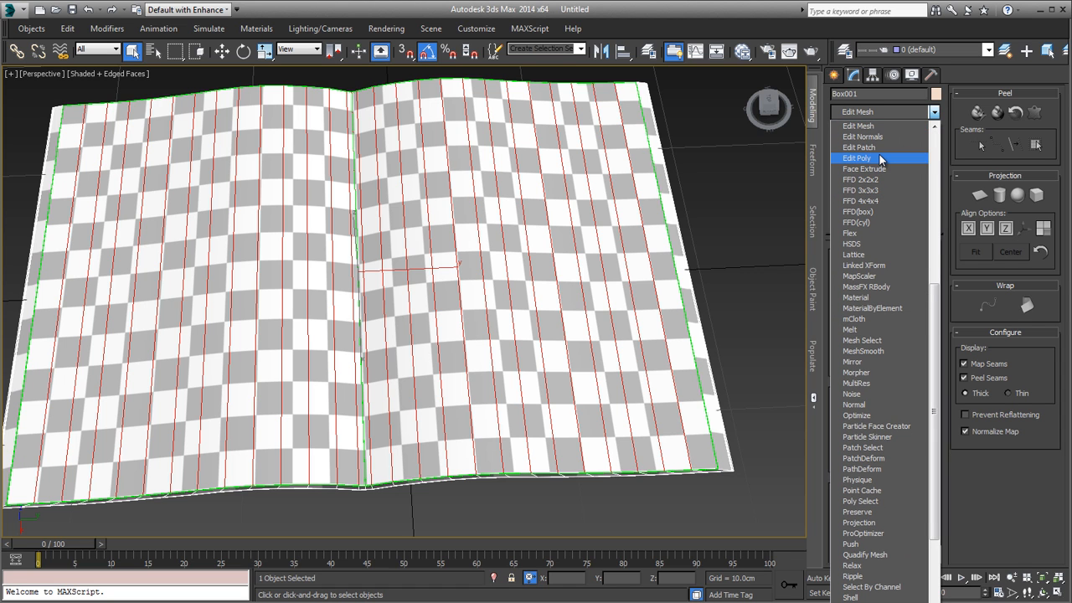
left_click(880, 160)
Step: Try shifting one lengthwise edge near the spine on the right-hand page about 0.8 cm along Y, and cancel the move
middle_click_drag(637, 330, 632, 285, "alt")
scroll(551, 352, "up", 3)
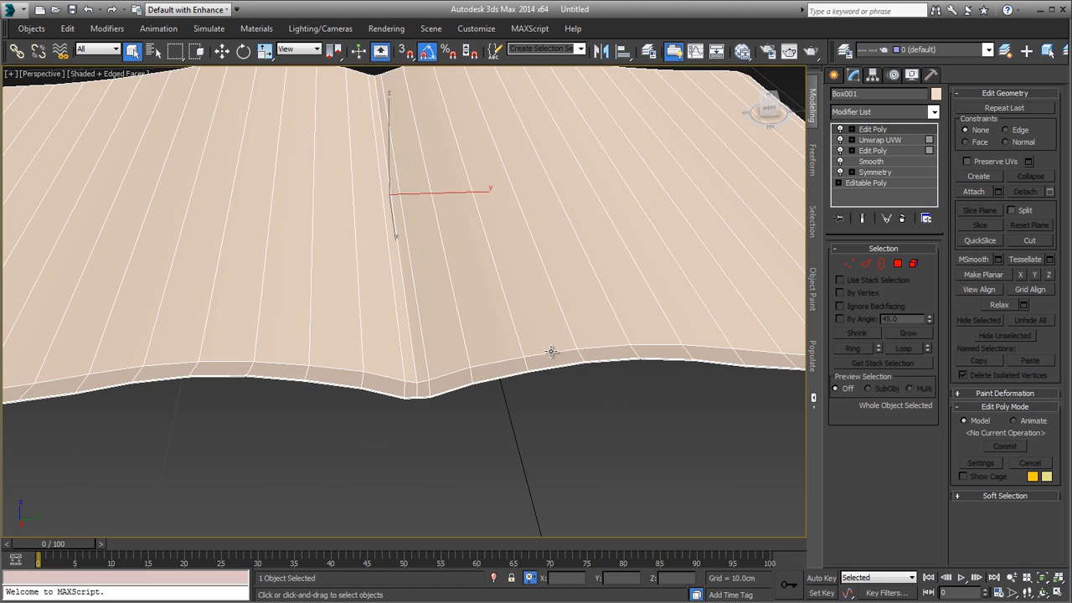
key("2")
left_click(518, 335)
key("w")
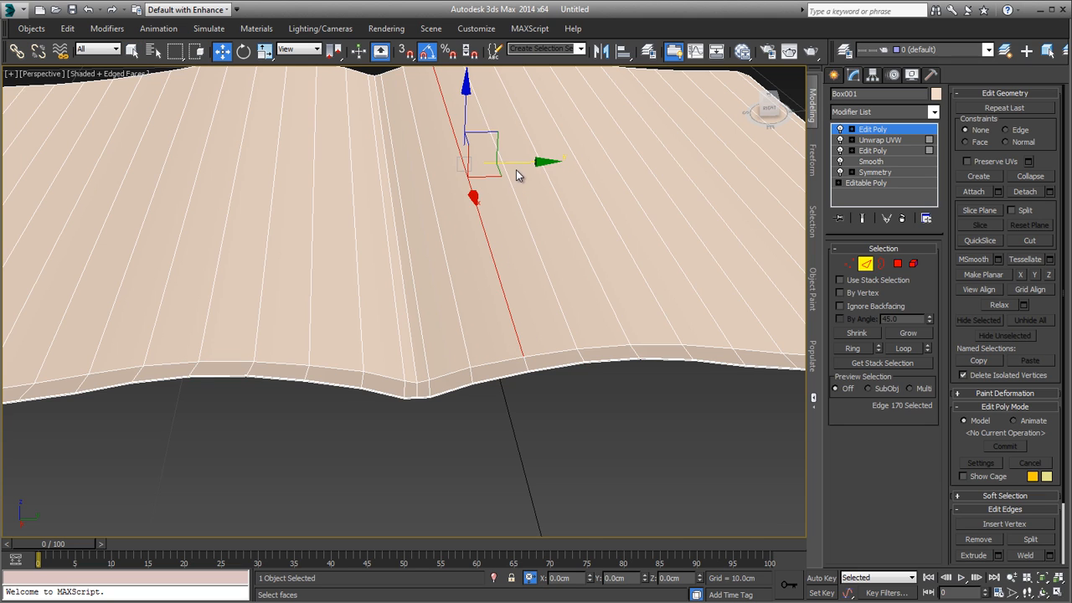
mouse_move(516, 164)
left_mouse_down()
mouse_move(502, 163)
mouse_move(536, 162)
left_mouse_up()
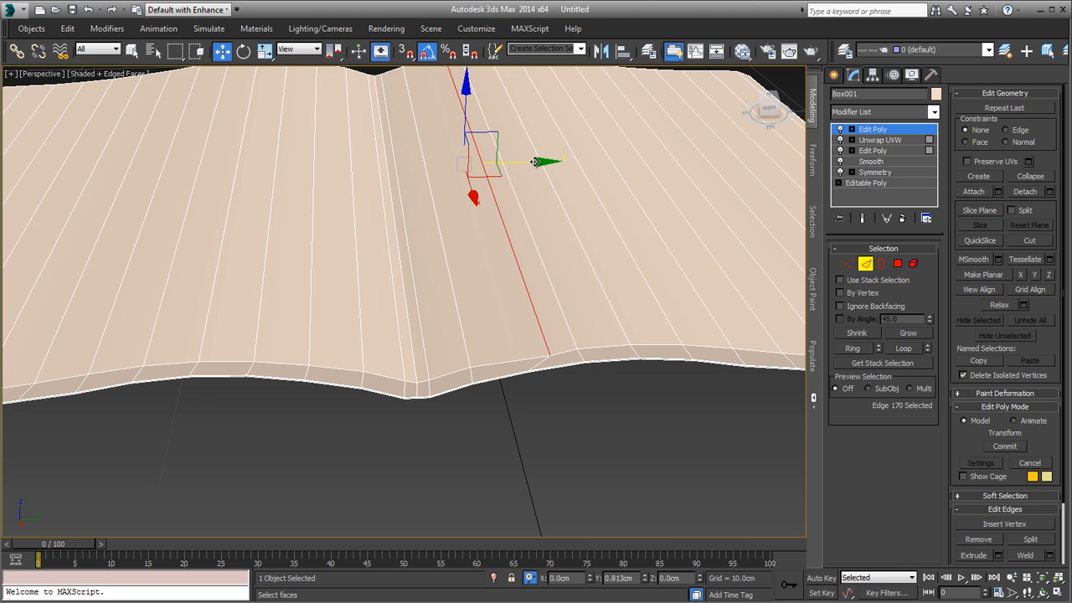
right_click(535, 162)
scroll(528, 248, "down", 5)
middle_click_drag(543, 213, 527, 371)
scroll(529, 324, "up", 2)
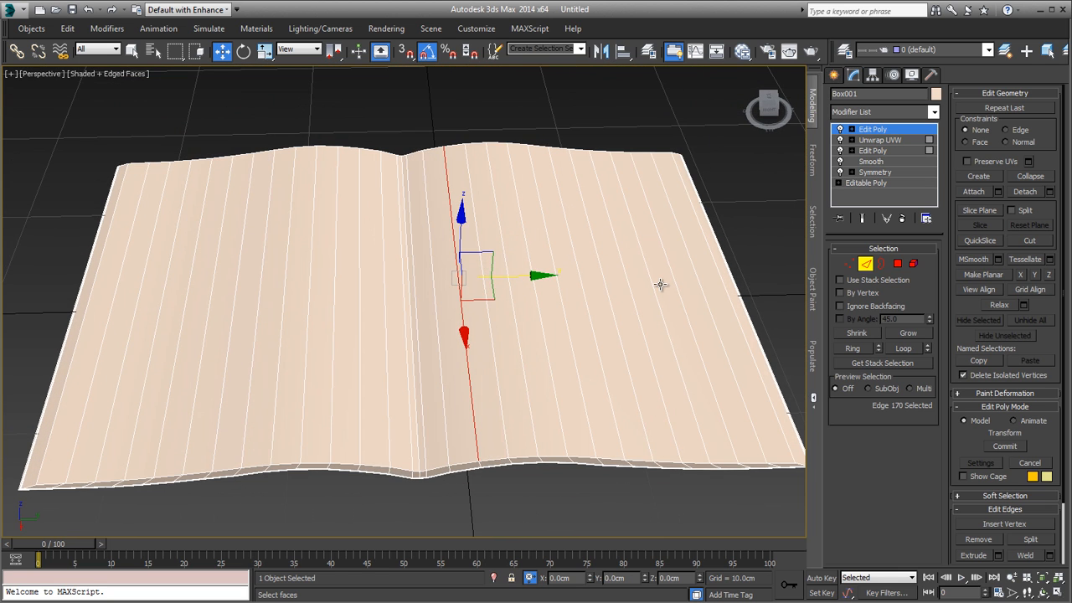
Step: Create a Standard material in the Slate Material Editor, enlarge its node preview and show its parameters
key("m")
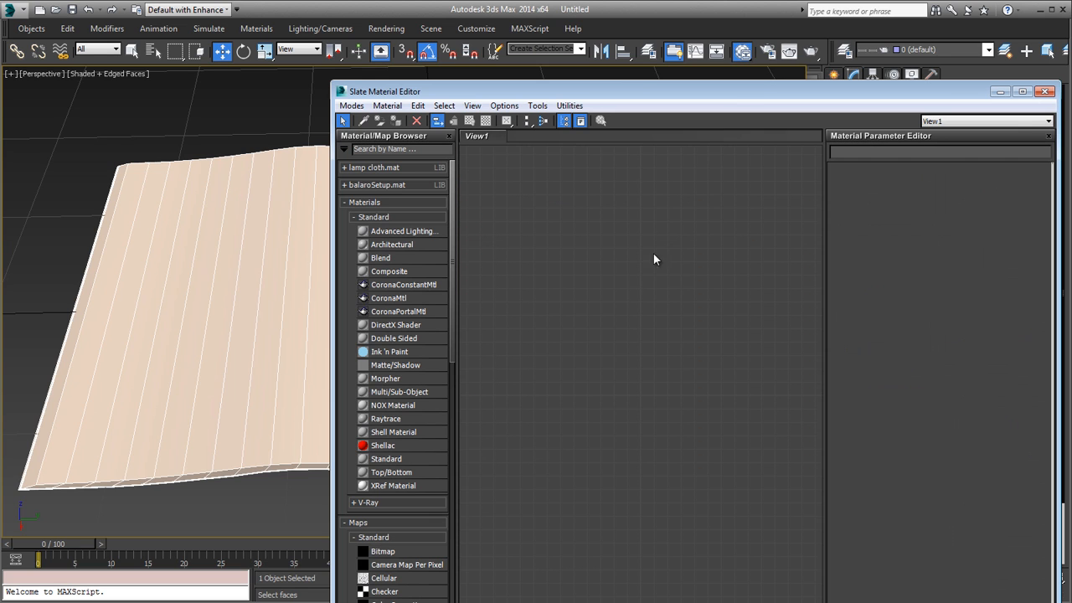
mouse_move(745, 92)
left_mouse_down()
mouse_move(628, 20)
mouse_move(623, 108)
mouse_move(540, 34)
mouse_move(544, 42)
left_mouse_up()
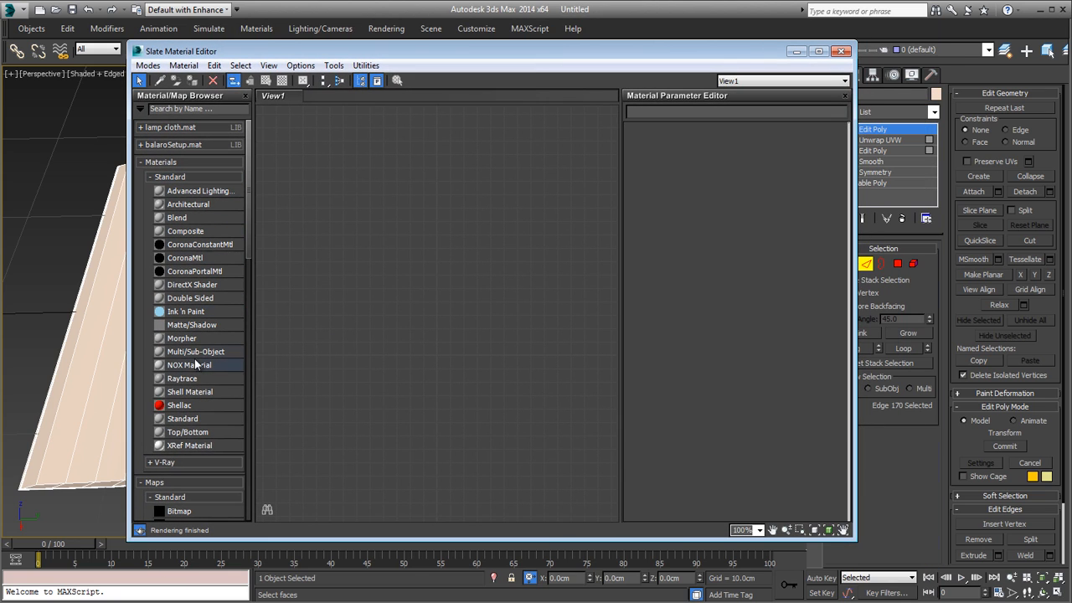
left_click_drag(186, 419, 416, 331)
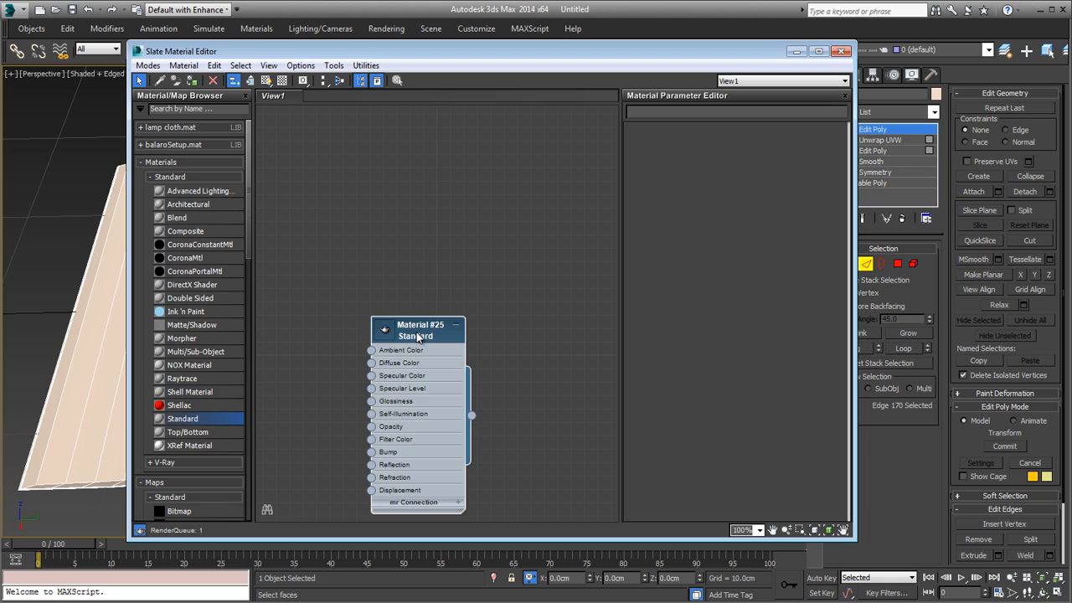
double_click(370, 328)
left_click_drag(454, 259, 494, 251)
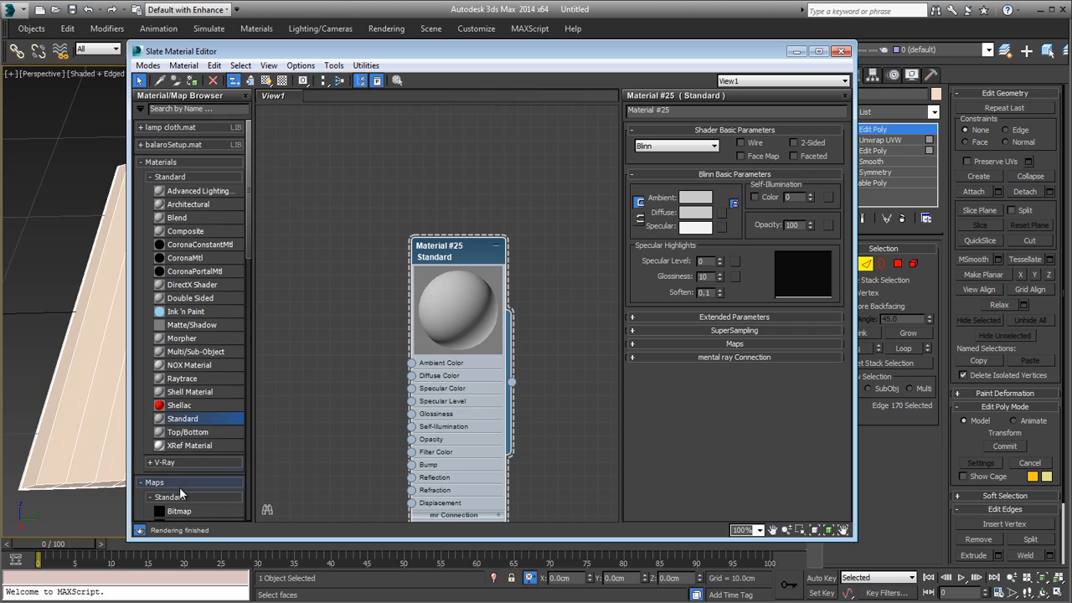
Step: Add a Checker map, connect it to the Standard material's Diffuse Color, and assign the material to the magazine
left_click(195, 163)
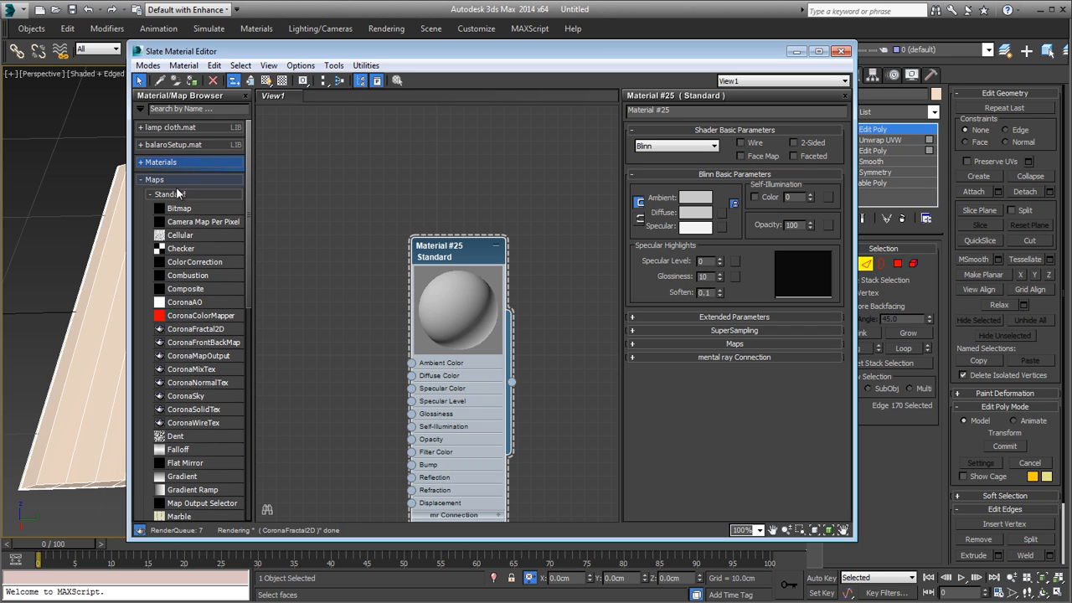
left_click_drag(192, 248, 266, 295)
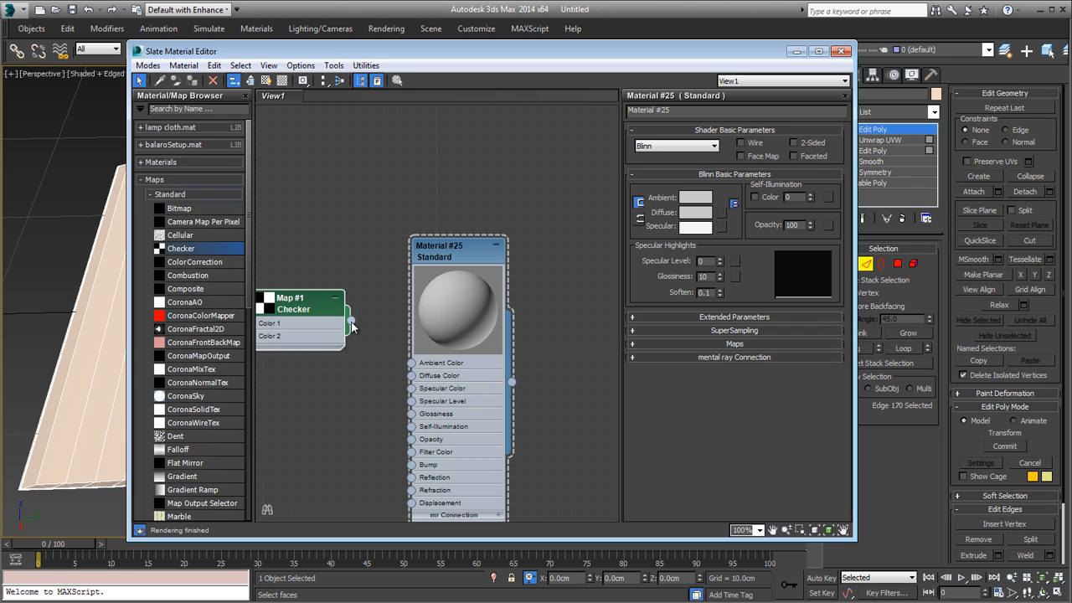
left_click_drag(351, 320, 410, 375)
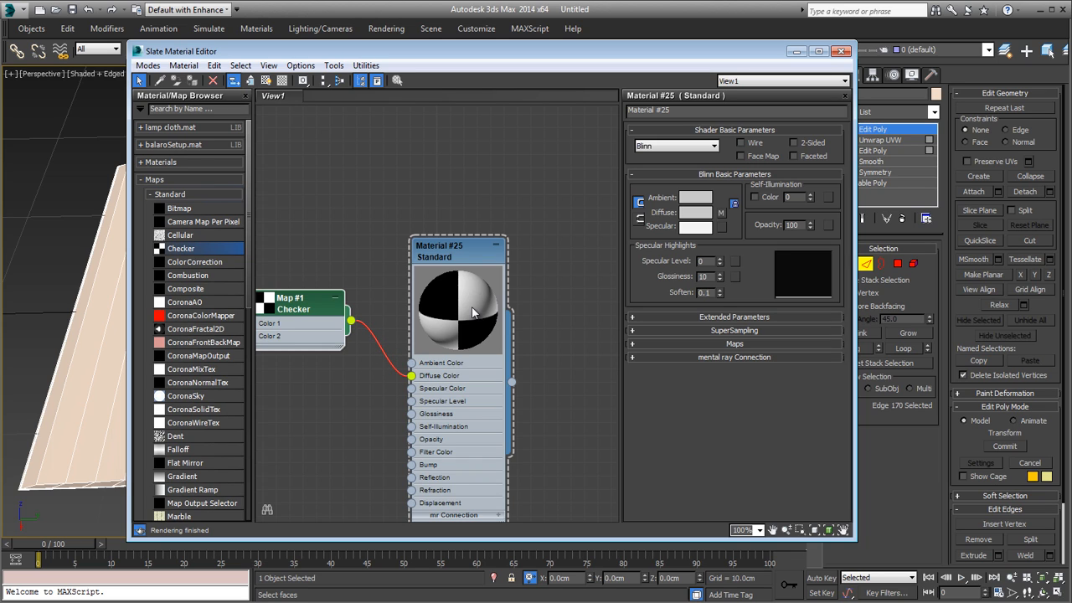
left_click(191, 81)
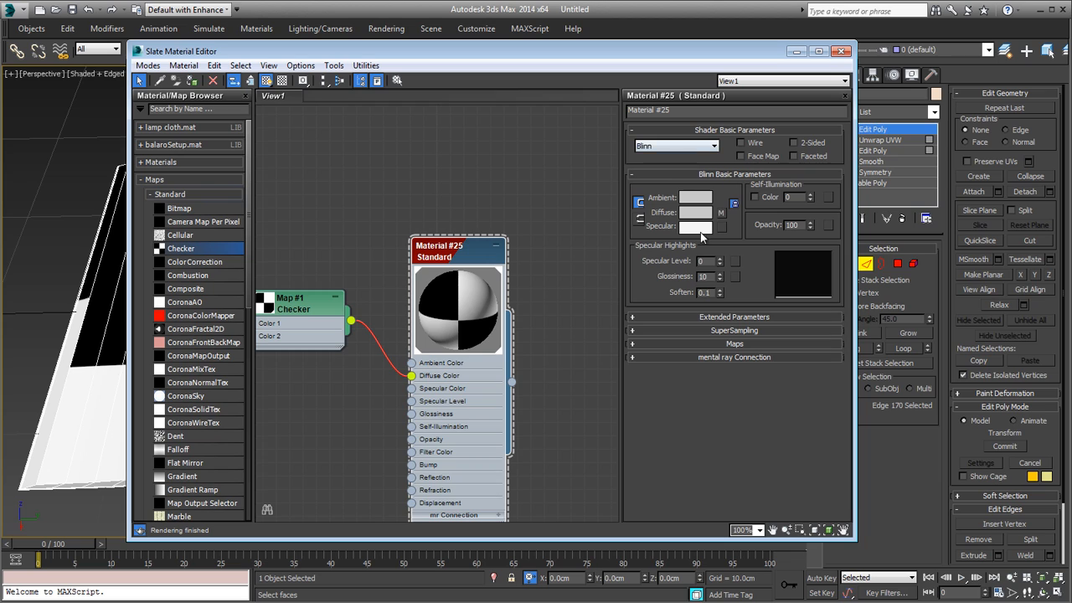
Step: Set the Checker map's tiling to 20 in U and V and change its black colour to light grey
double_click(292, 306)
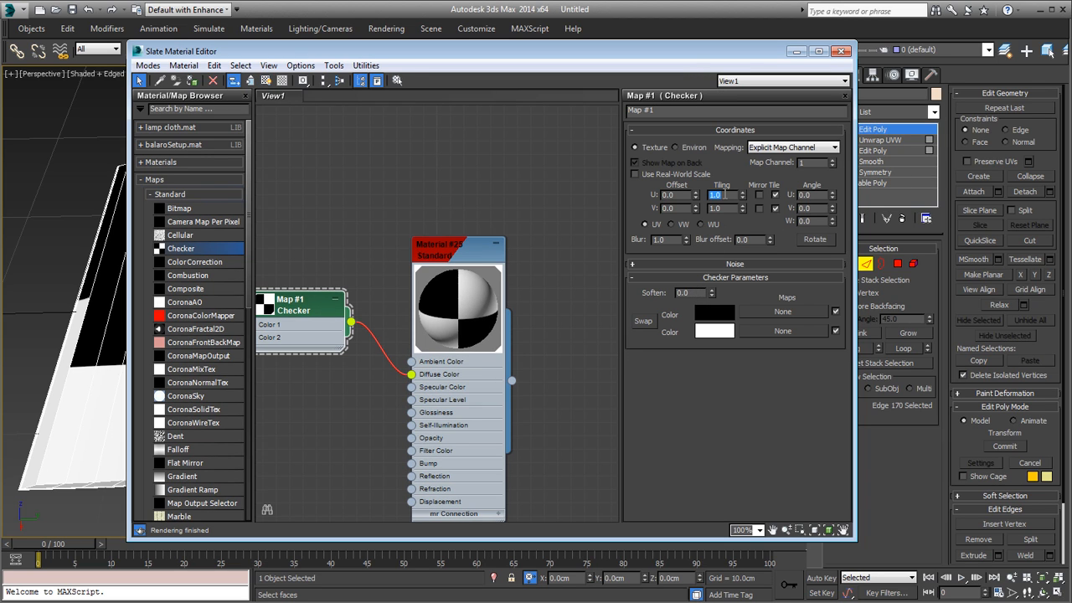
type("20")
key("Return")
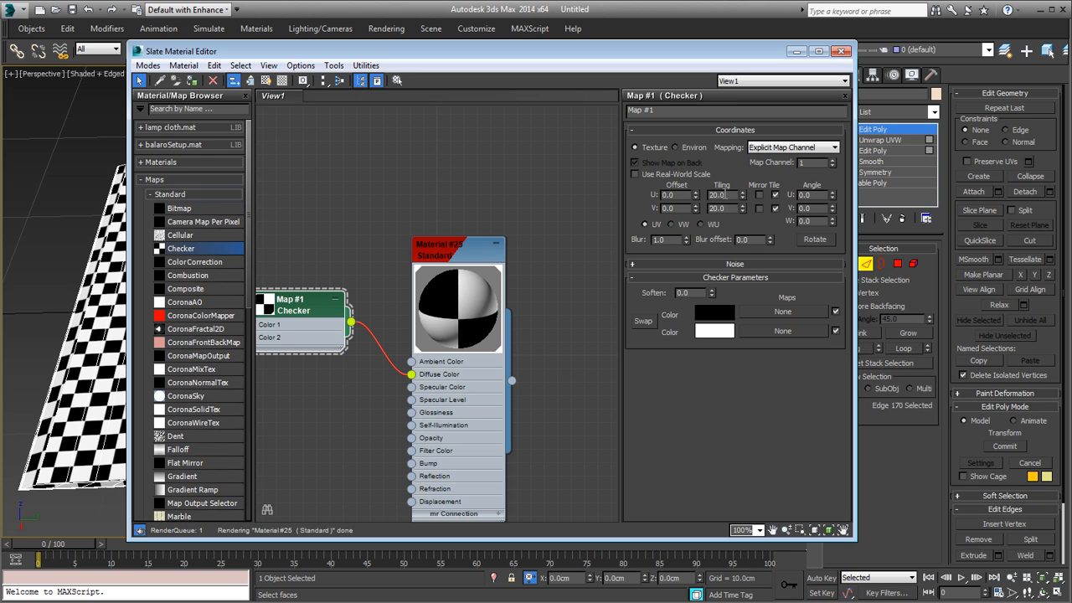
left_click(716, 313)
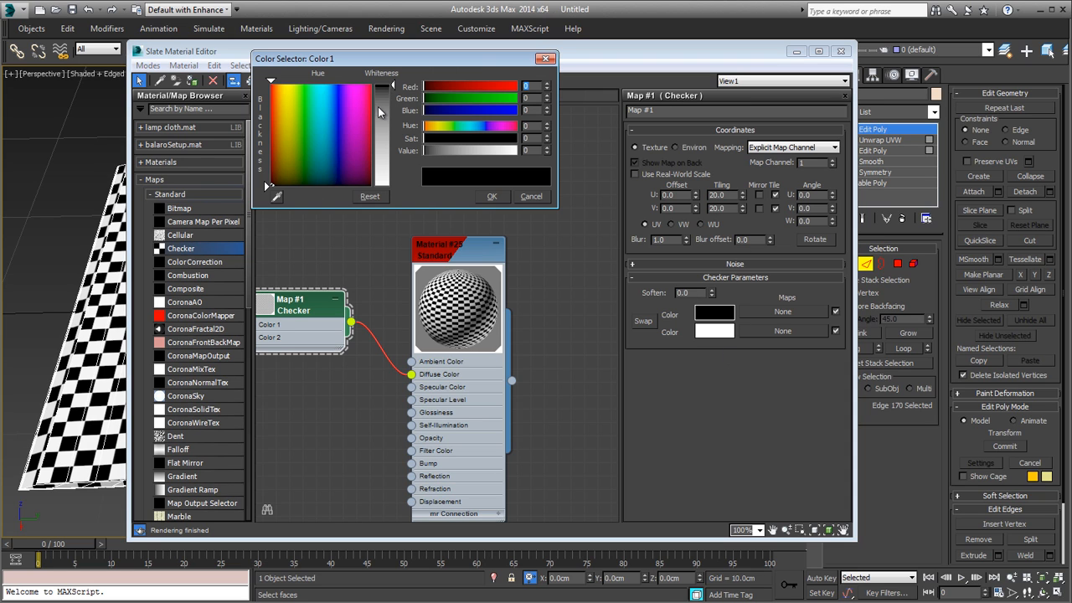
left_click_drag(379, 111, 382, 168)
left_click(493, 196)
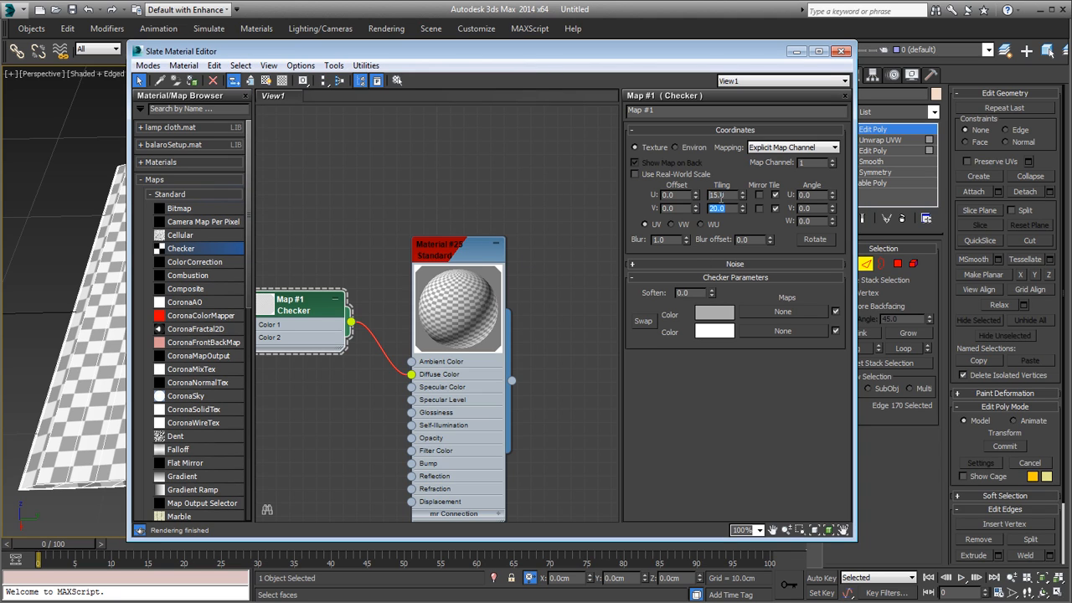
Step: Set the Checker map's tiling to 15 in U and V and close the Slate Material Editor
type("15")
key("Return")
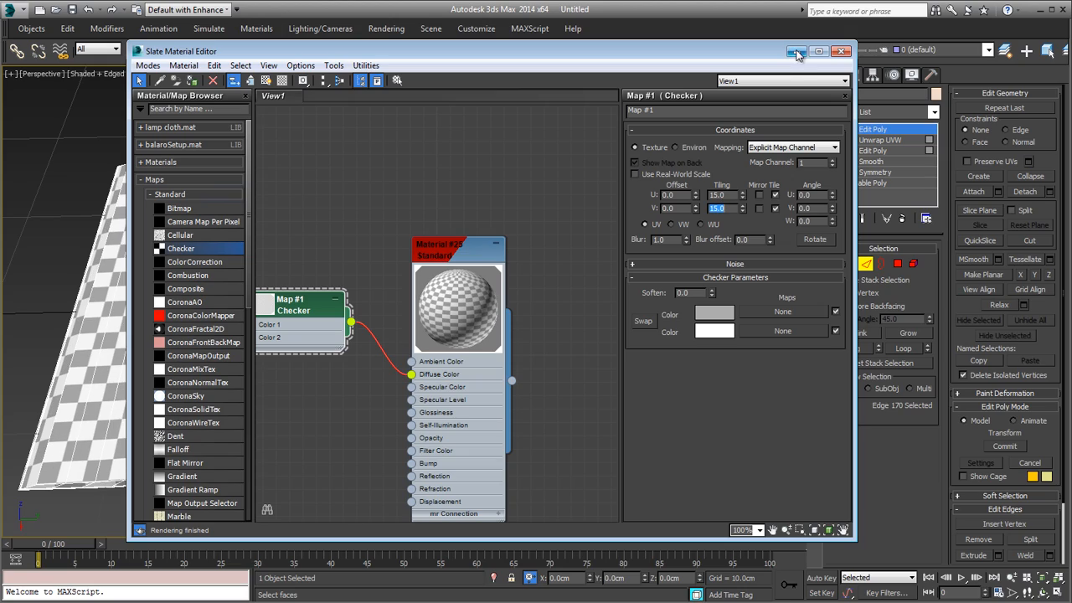
left_click(836, 54)
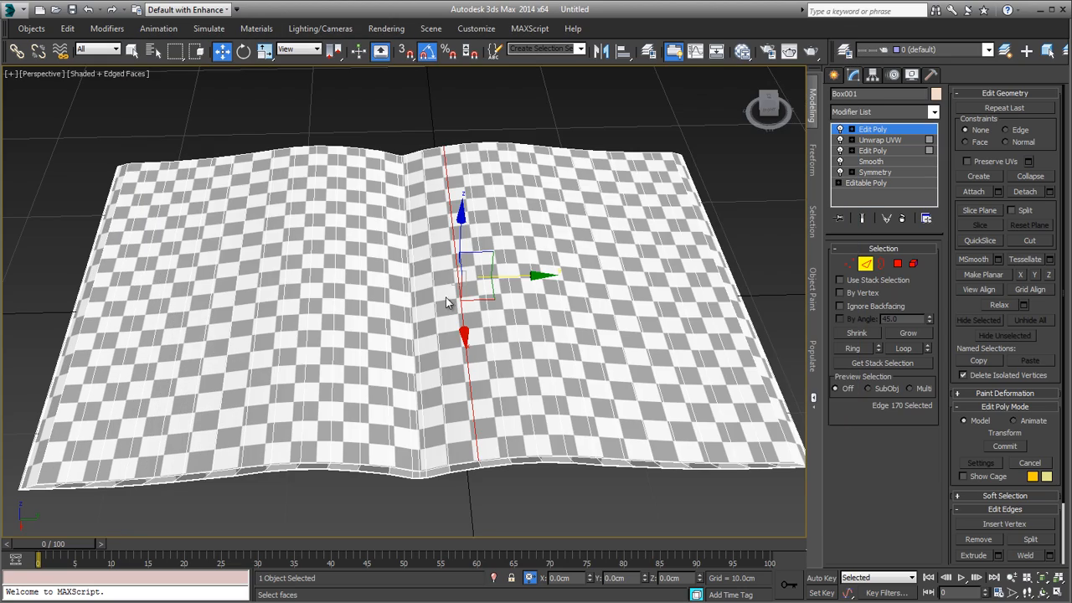
Step: Select the lengthwise edge loop beside the spine on the right-hand page and try nudging it slightly along Z
mouse_move(447, 301)
middle_mouse_down("alt")
mouse_move(416, 369)
mouse_move(459, 273)
mouse_move(494, 296)
mouse_move(459, 290)
middle_mouse_up("alt")
scroll(495, 296, "up", 4)
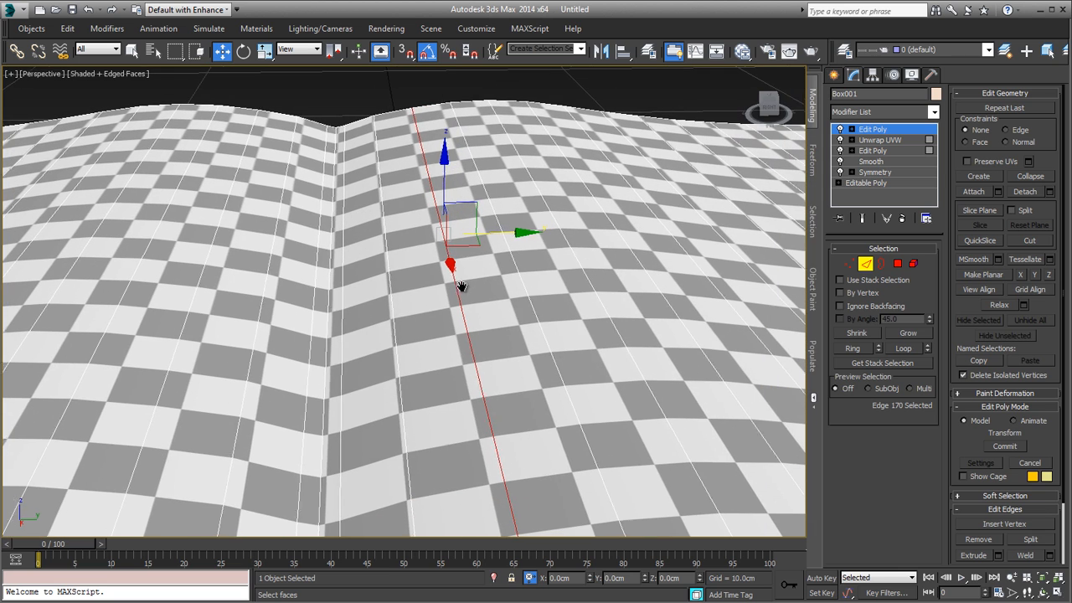
left_click_drag(500, 237, 503, 272)
middle_click_drag(504, 272, 458, 226, "alt")
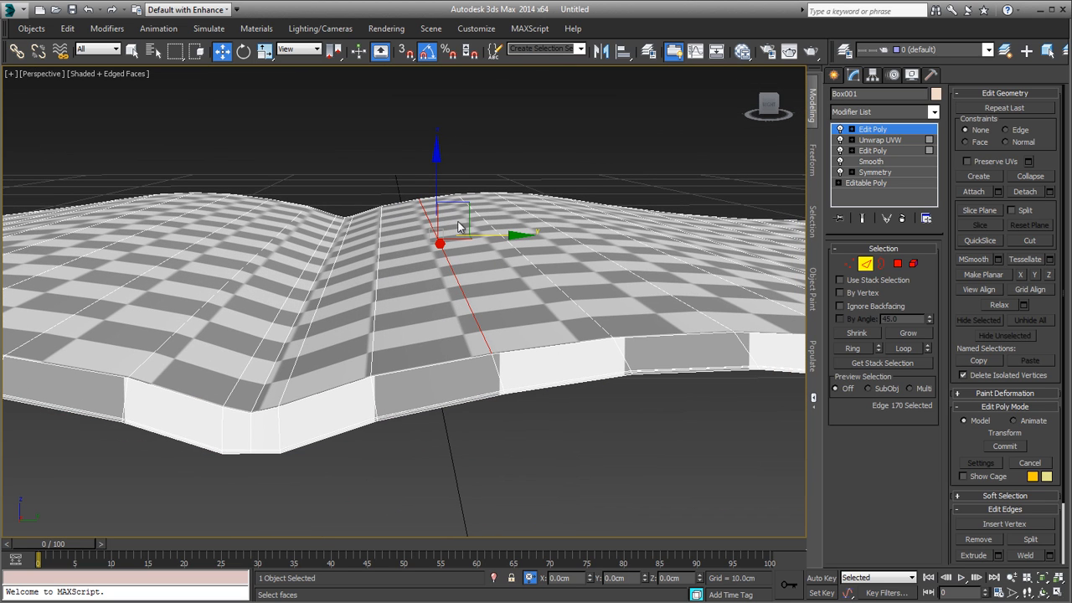
double_click(475, 318)
left_click_drag(449, 190, 449, 197)
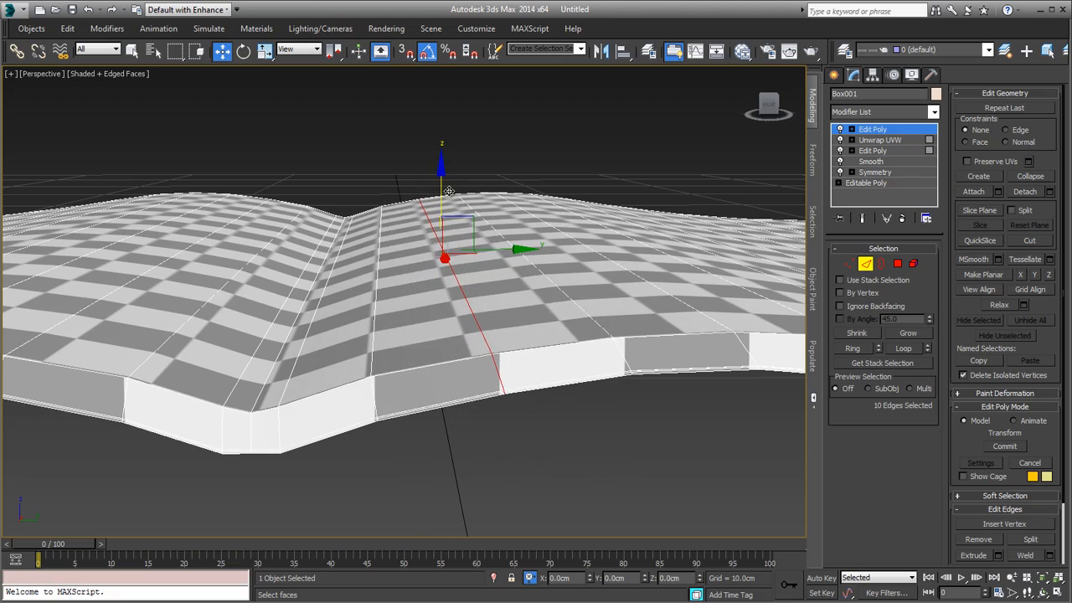
Step: Deselect the magazine and examine the checker pattern along the right-hand page's outer and front edges
scroll(460, 208, "down", 4)
middle_click_drag(460, 208, 484, 303, "alt")
middle_click_drag(484, 303, 335, 305)
mouse_move(505, 342)
middle_mouse_down("alt")
mouse_move(620, 421)
mouse_move(621, 437)
mouse_move(611, 339)
mouse_move(623, 322)
middle_mouse_up("alt")
left_click(620, 173)
middle_click_drag(620, 174, 507, 371, "alt")
scroll(414, 483, "down", 3)
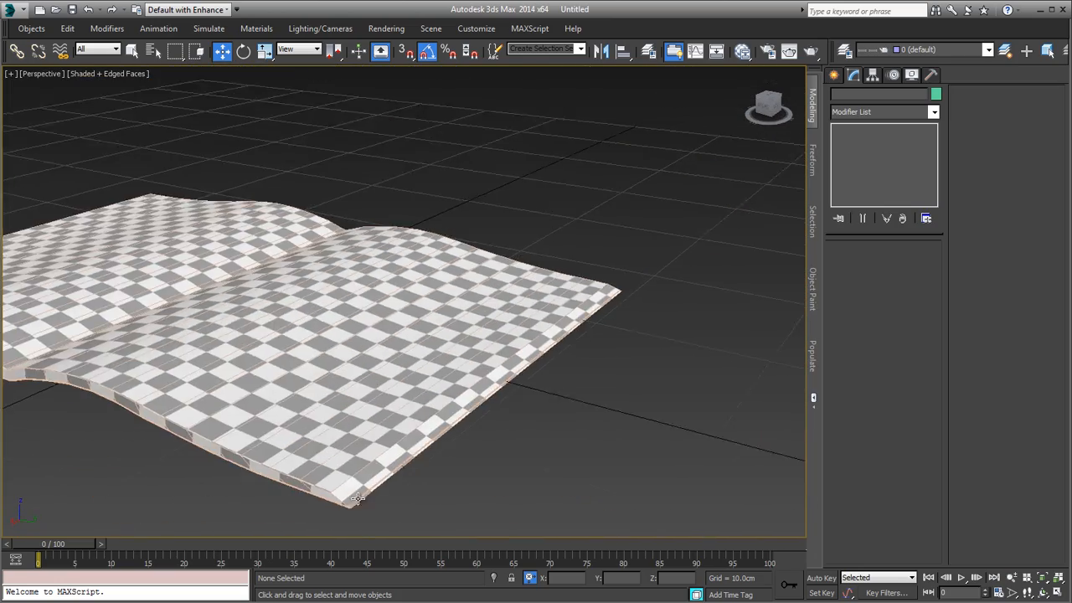
middle_click_drag(414, 490, 561, 476, "alt")
scroll(300, 397, "up", 3)
middle_click_drag(256, 394, 459, 402, "alt")
scroll(145, 381, "down", 3)
scroll(443, 402, "up", 3)
scroll(457, 404, "down", 3)
Step: Reselect the magazine and select the long polygon strip along the right-hand page's outer edge, with selected faces shaded
left_click(459, 401)
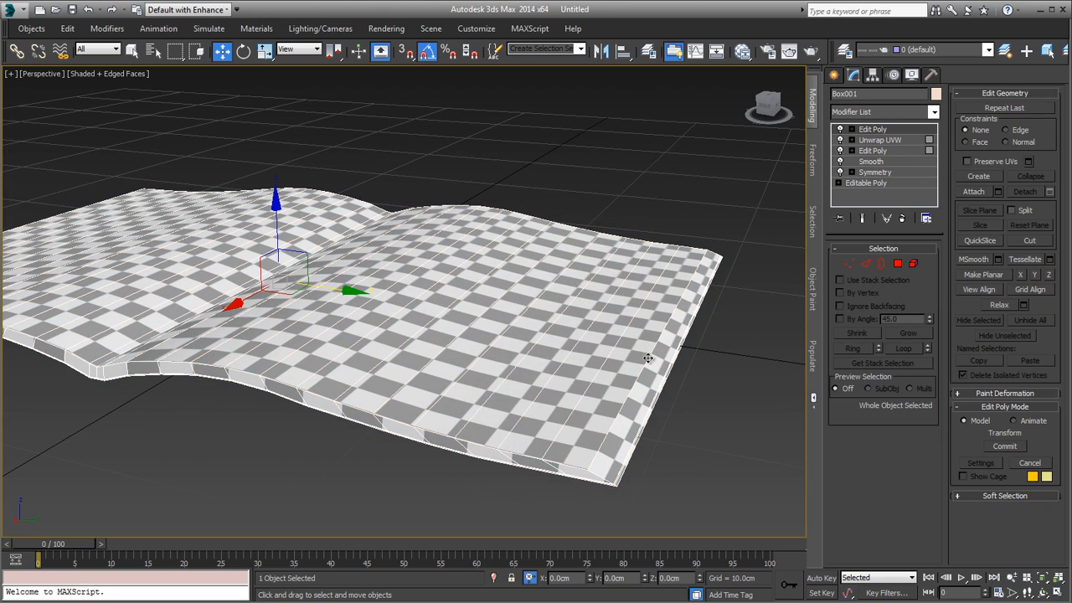
key("4")
left_click(640, 389)
key("F2")
middle_click_drag(639, 389, 584, 355, "alt")
scroll(481, 370, "up", 6)
scroll(467, 384, "down", 6)
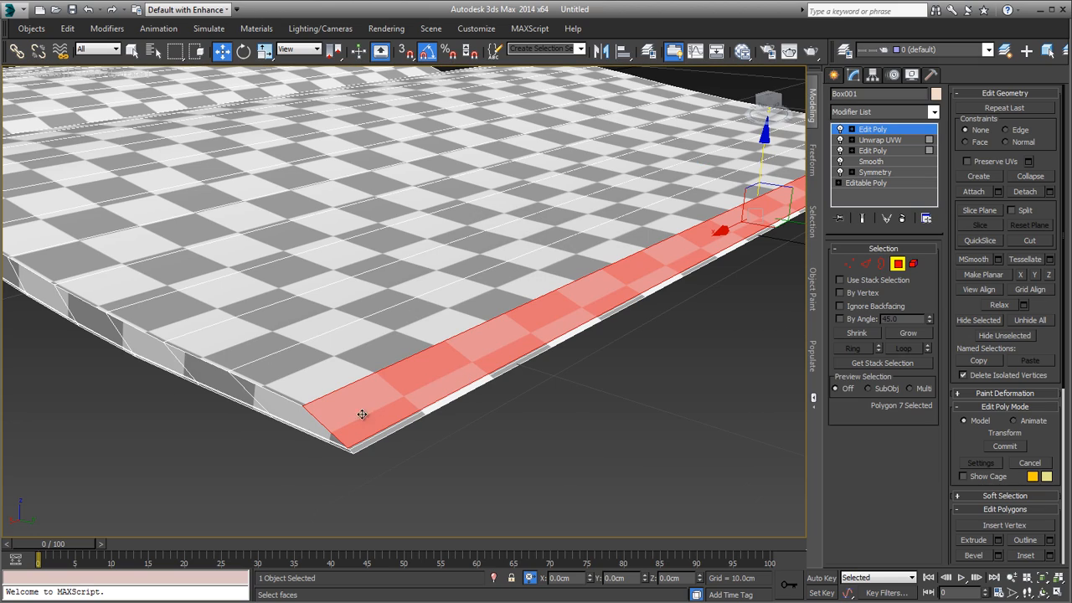
Step: Extend the polygon selection to the whole ring of side faces around the magazine's border
left_click(310, 420, "shift")
middle_click_drag(296, 411, 427, 379, "alt")
scroll(427, 378, "down", 8)
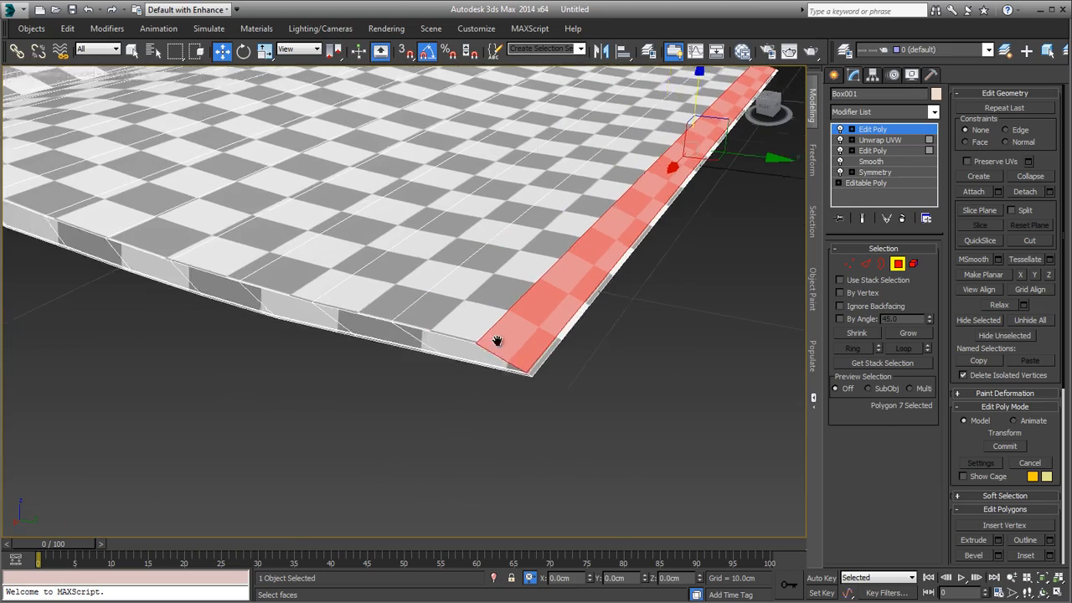
middle_click_drag(394, 343, 669, 338, "alt")
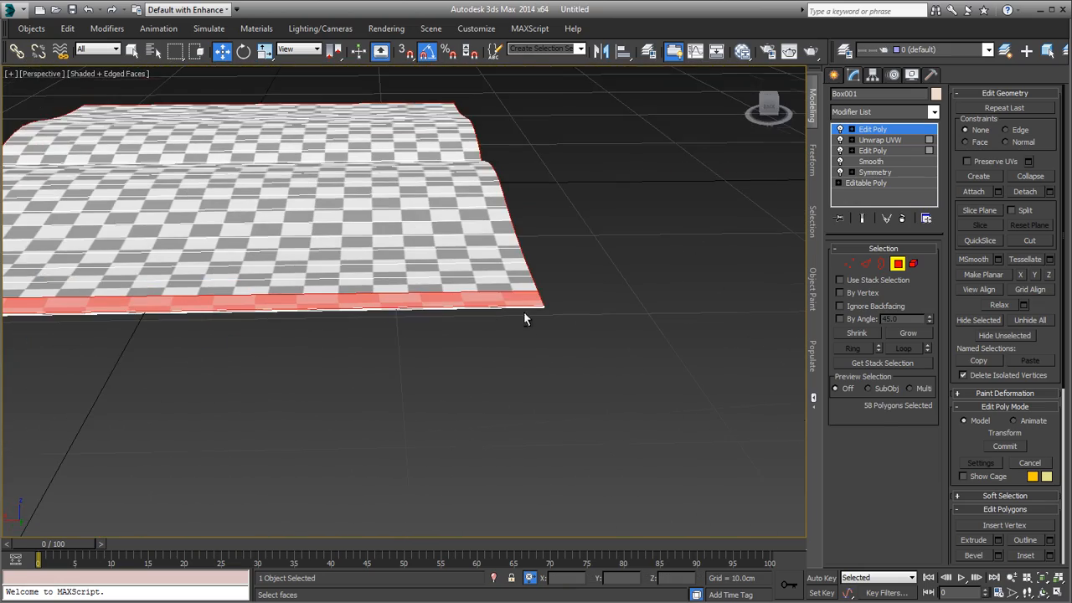
Step: Examine the selected border faces at the right-hand page's corner in both wireframe and shaded display
middle_click_drag(524, 311, 616, 311, "alt")
scroll(591, 269, "up", 4)
middle_click_drag(593, 269, 573, 298)
key("F3")
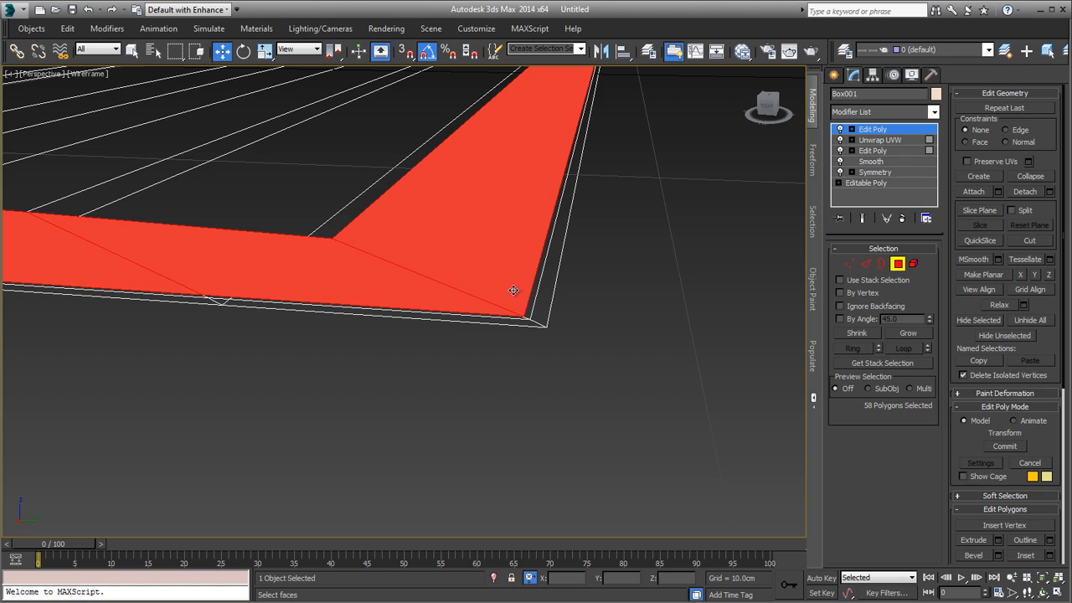
key("F3")
key("F3")
key("F3")
scroll(531, 296, "down", 6)
mouse_move(531, 297)
middle_mouse_down("alt")
mouse_move(524, 339)
mouse_move(533, 256)
mouse_move(548, 406)
mouse_move(550, 302)
middle_mouse_up("alt")
scroll(553, 306, "up", 5)
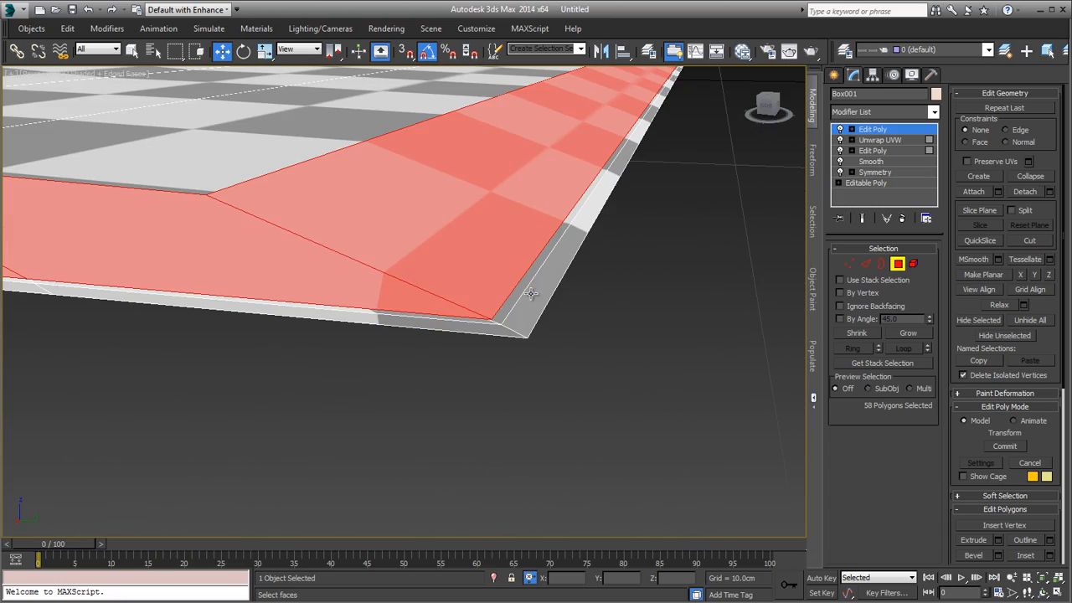
scroll(536, 308, "down", 5)
middle_click_drag(532, 316, 510, 334, "alt")
scroll(469, 326, "up", 4)
middle_click_drag(413, 318, 606, 312, "alt")
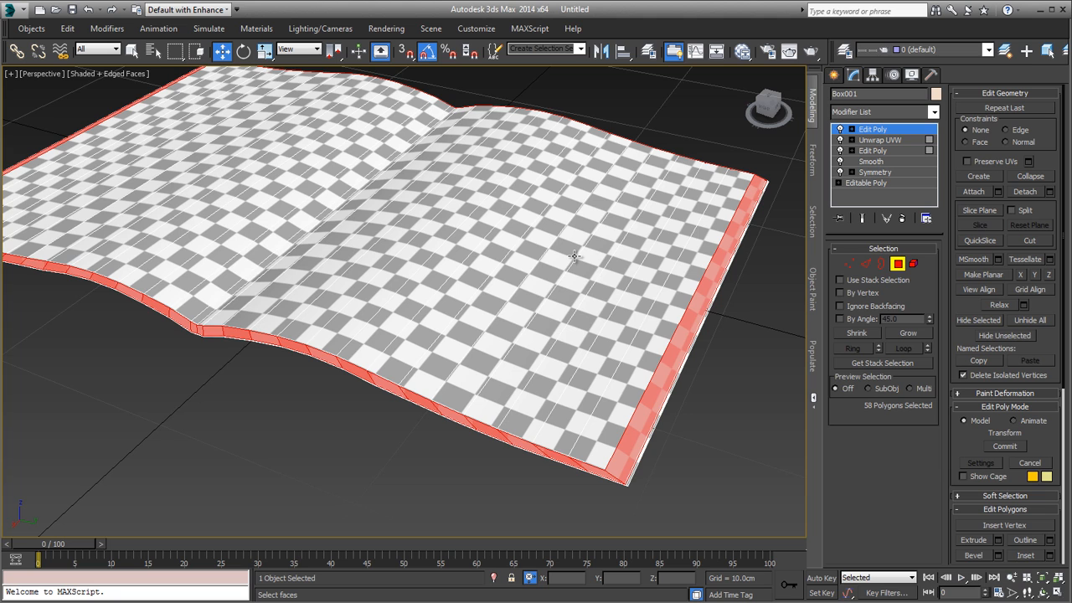
Step: Compare the checker squares on the selected outer strip with those on the adjoining right-hand page
scroll(574, 257, "up", 5)
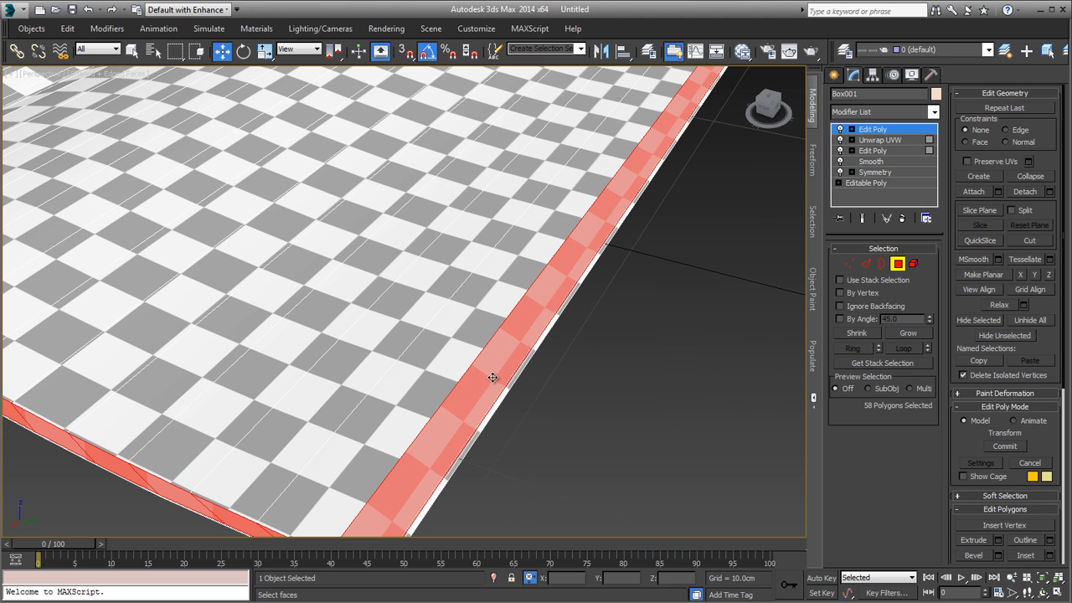
middle_click_drag(529, 304, 554, 257)
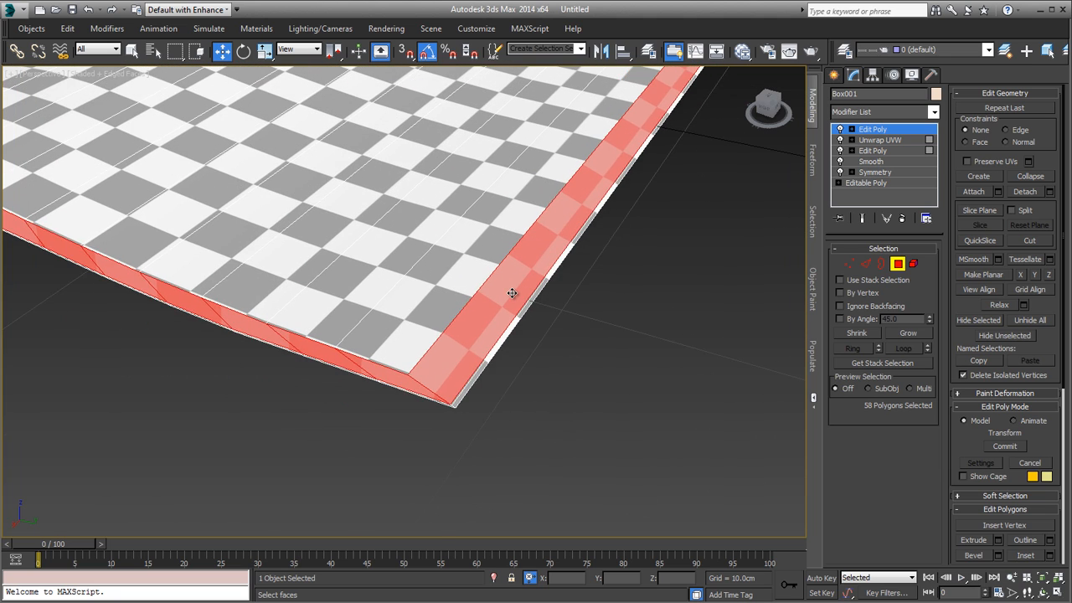
scroll(511, 293, "up", 4)
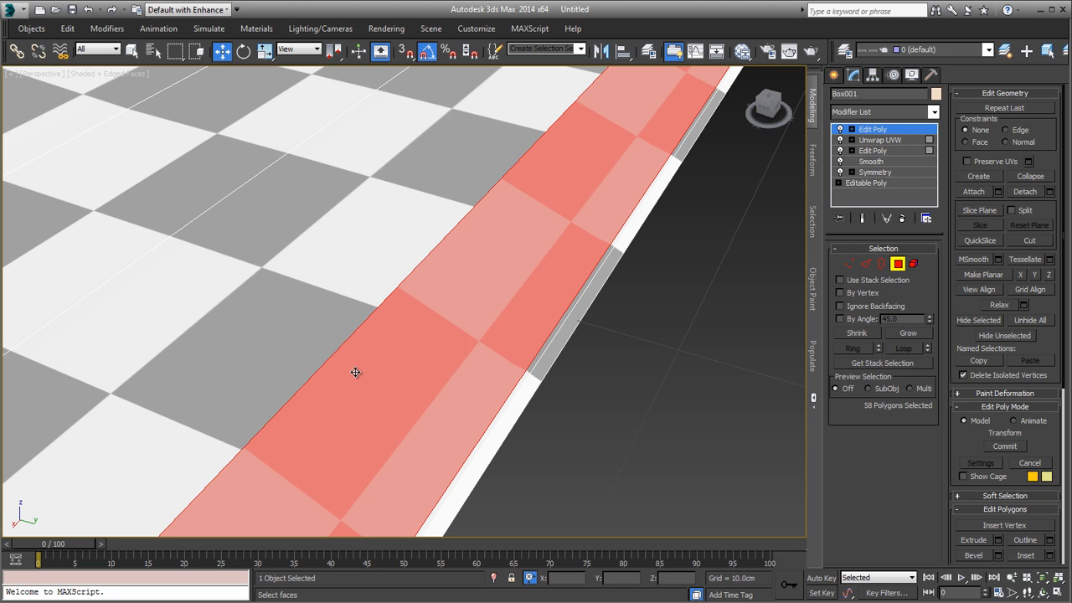
scroll(355, 372, "down", 5)
scroll(337, 436, "up", 2)
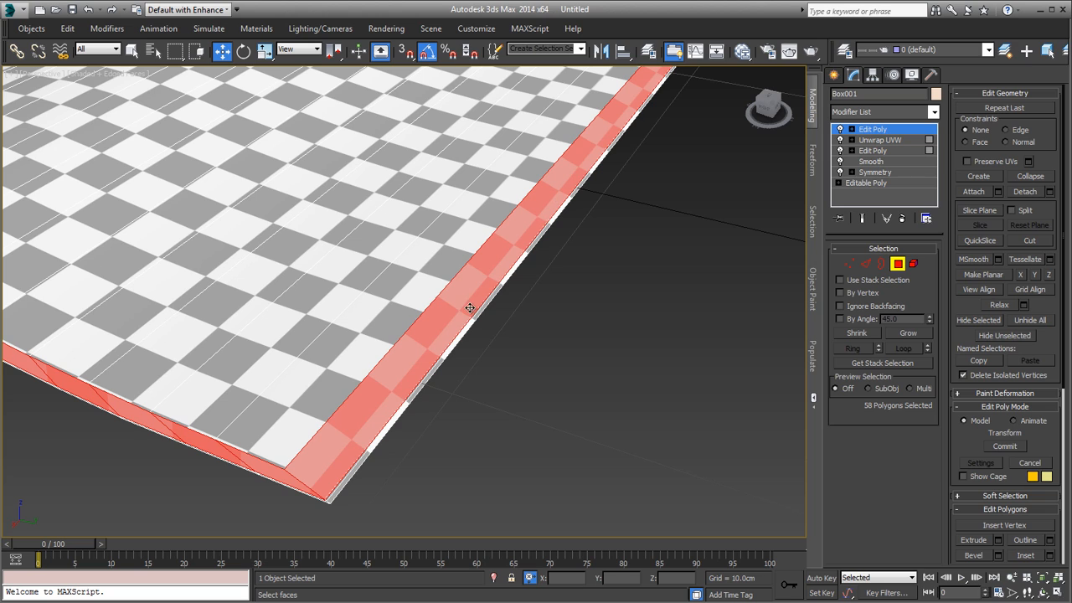
scroll(309, 486, "up", 5)
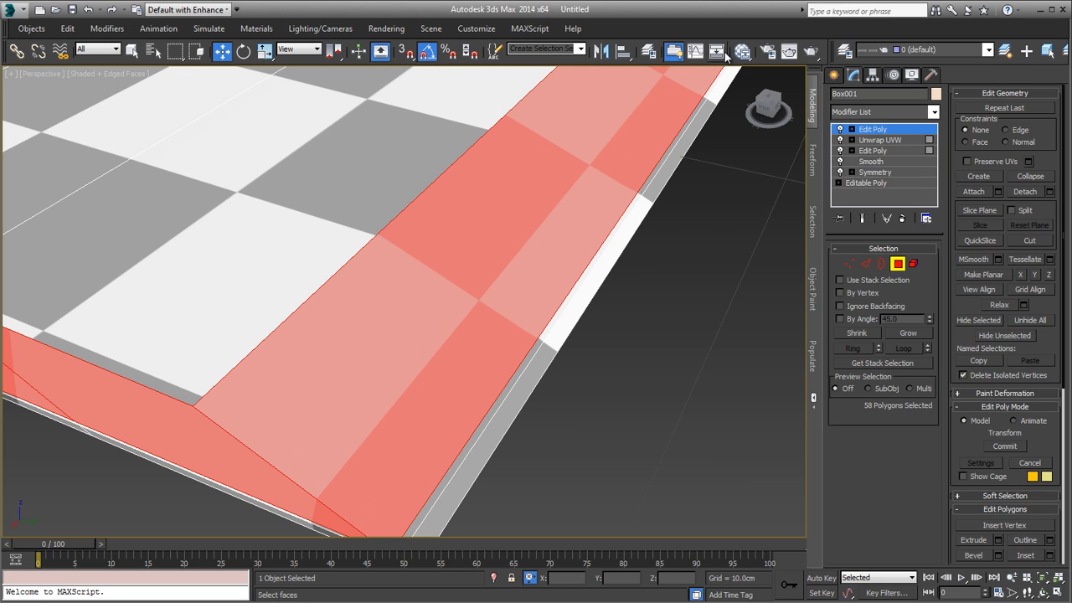
scroll(433, 312, "down", 6)
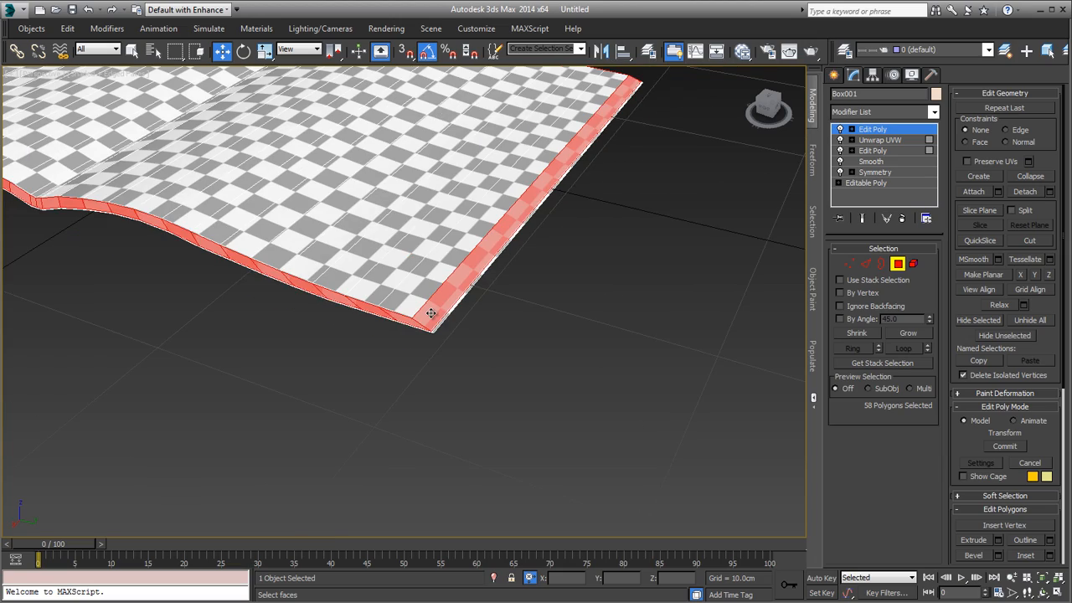
middle_click_drag(431, 312, 587, 410, "alt")
Step: Add an Unwrap UVW modifier to the selected border polygons and open its UV editor
left_click(884, 114)
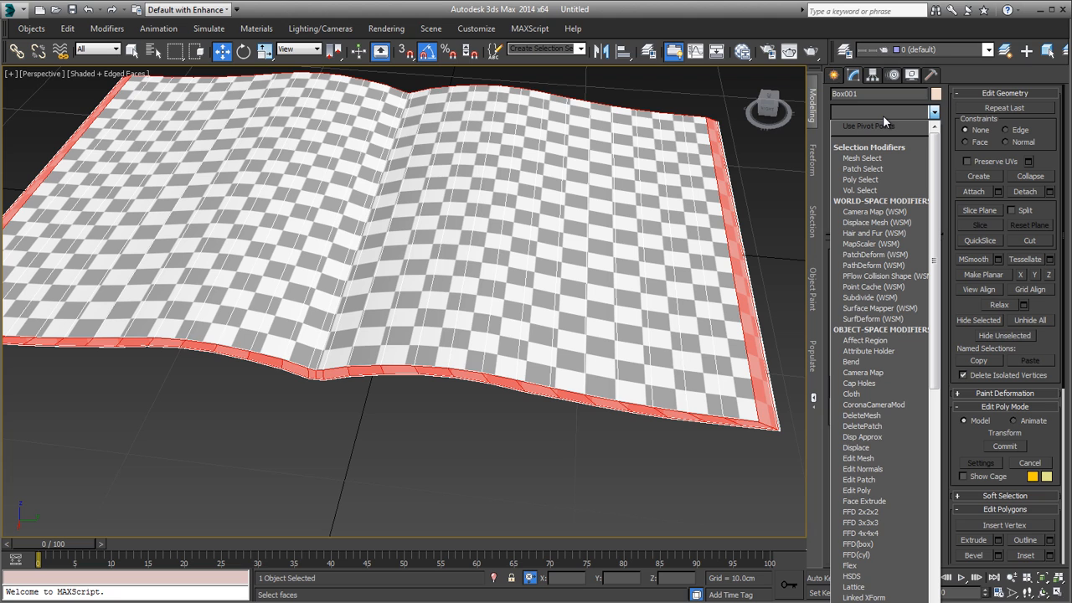
key("u")
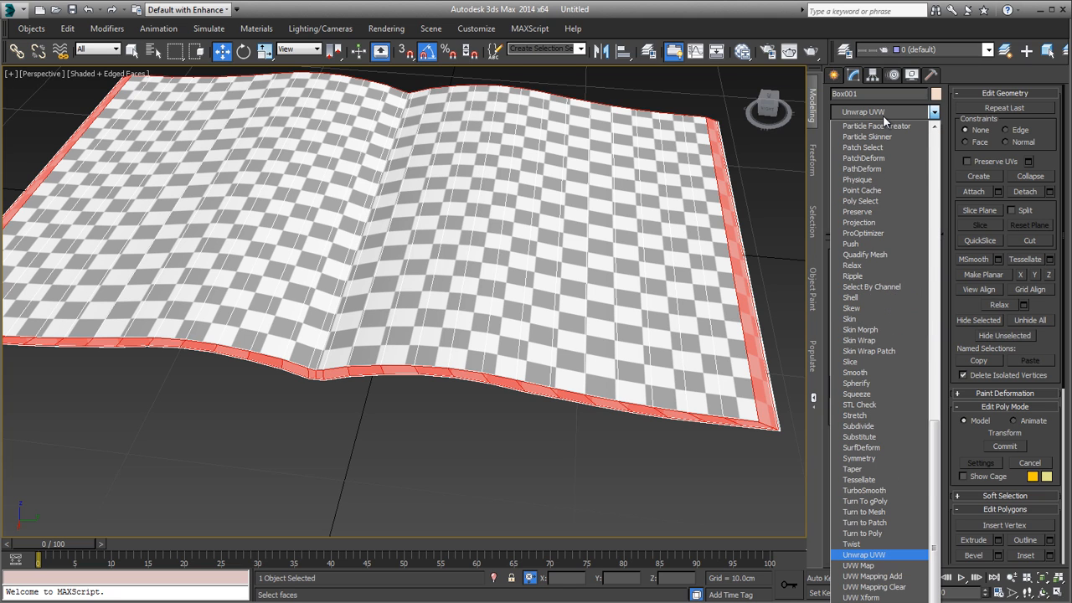
key("Return")
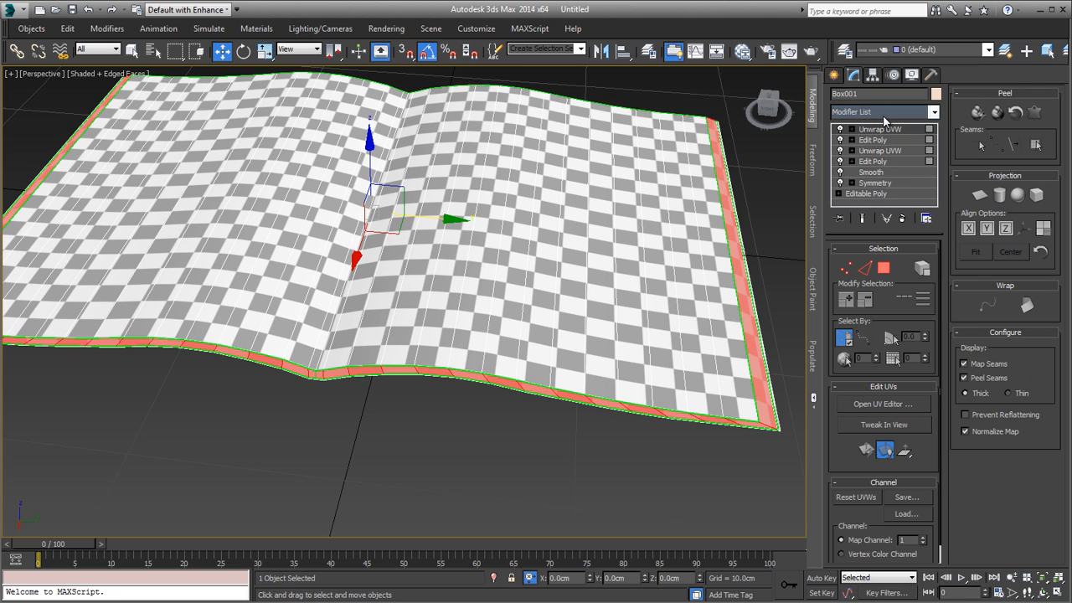
left_click(895, 405)
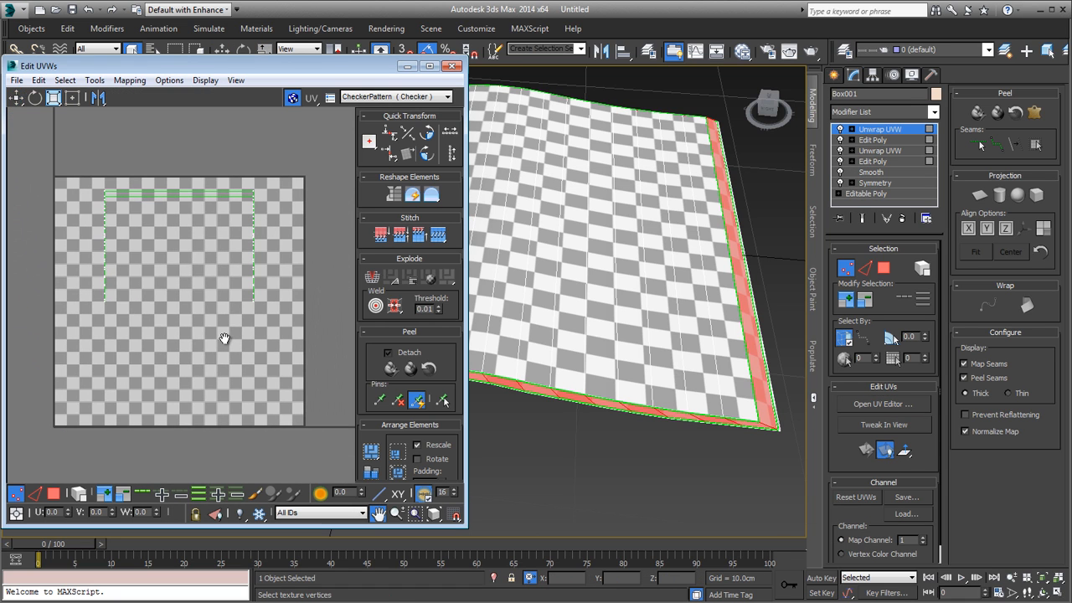
Step: Switch the unwrap to polygon selection, select the border polygons, and inspect them in the UV editor and along the front edge
middle_click_drag(489, 360, 442, 349, "alt")
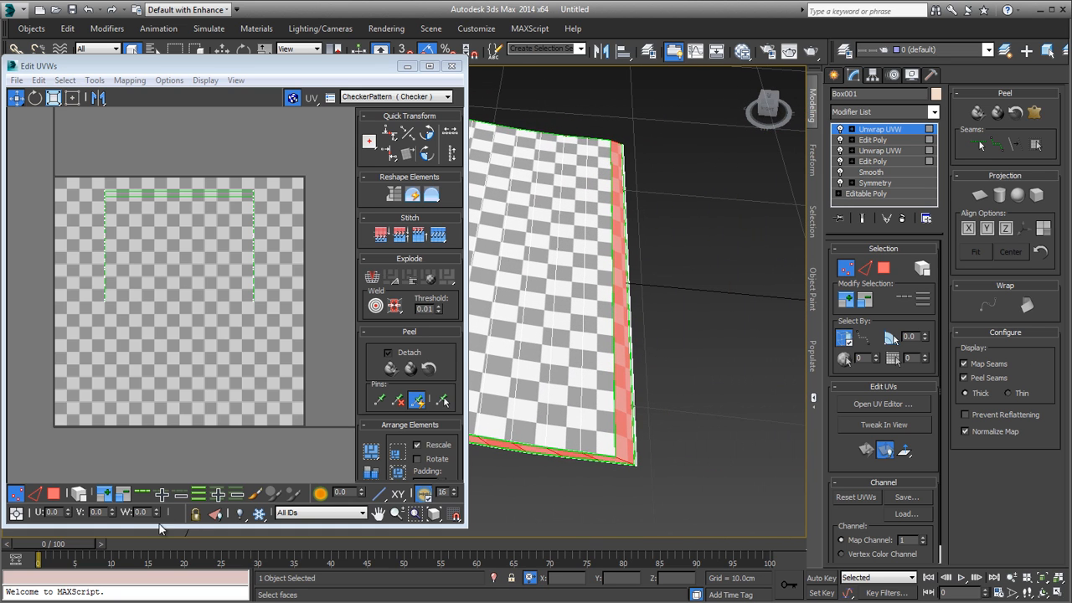
left_click(52, 494)
left_click(630, 410)
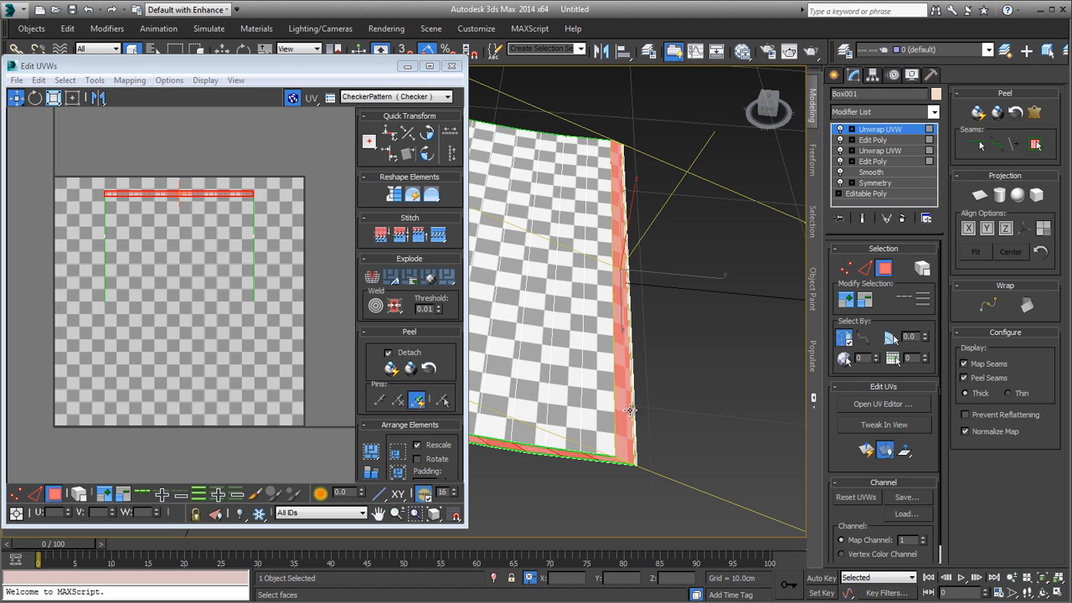
middle_click_drag(196, 252, 208, 277)
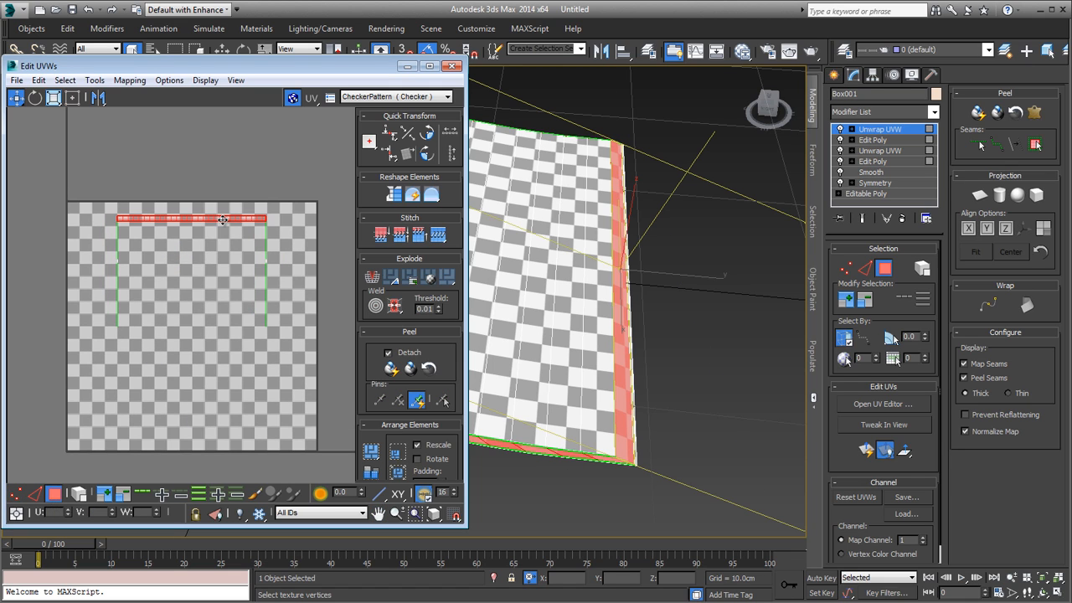
middle_click_drag(540, 332, 653, 328, "alt")
scroll(653, 328, "up", 5)
scroll(263, 324, "up", 10)
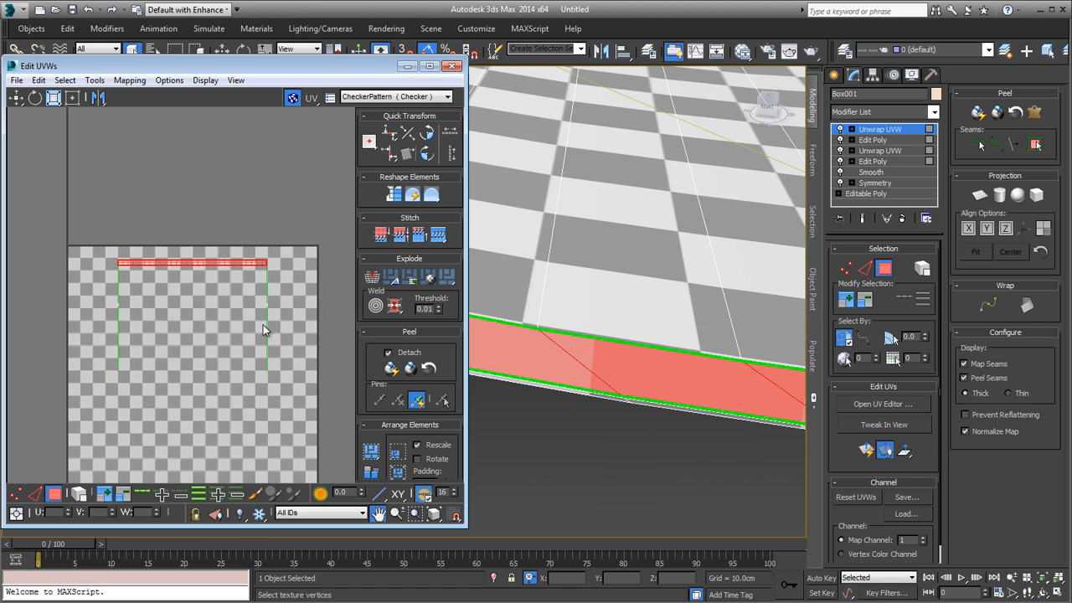
Step: Begin a new polygon selection along the magazine's front edge, from the right-hand page's outer corner toward the spine
left_click_drag(272, 331, 270, 333)
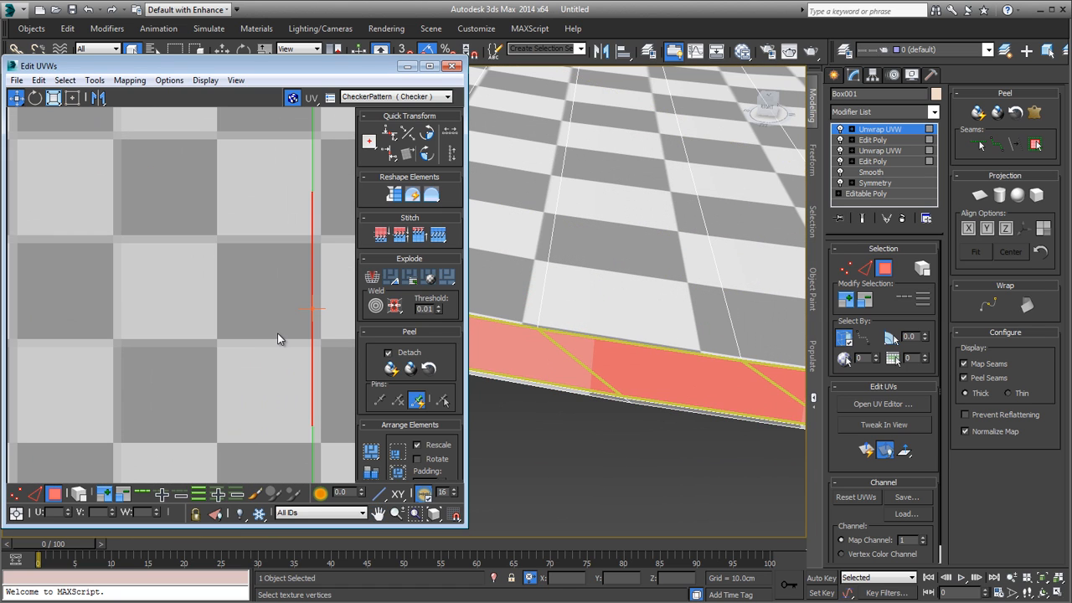
scroll(153, 321, "down", 8)
middle_click_drag(277, 332, 191, 286)
scroll(190, 285, "down", 3)
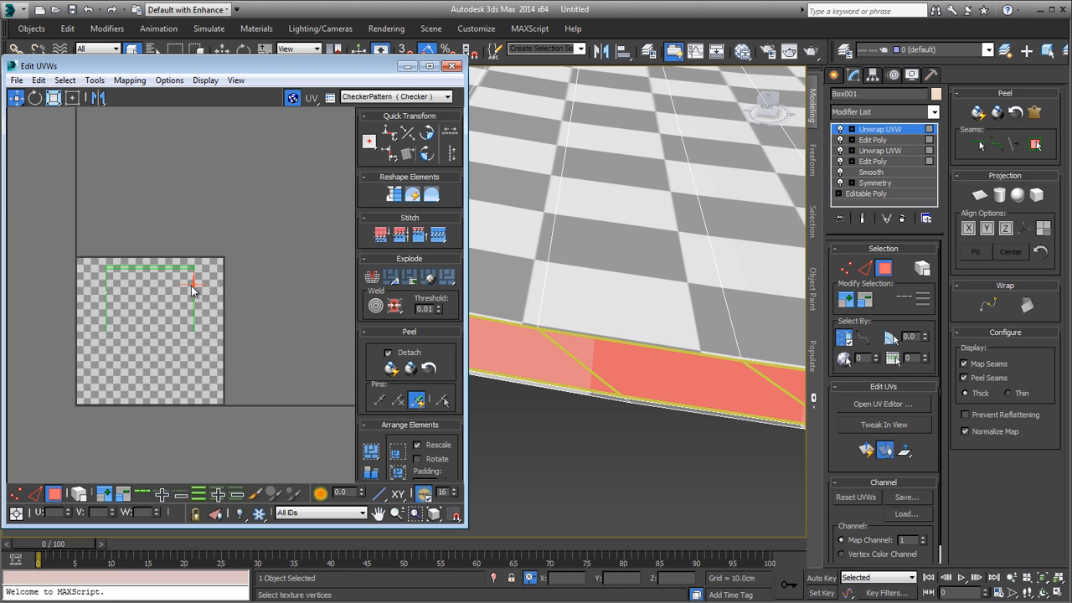
scroll(611, 336, "down", 6)
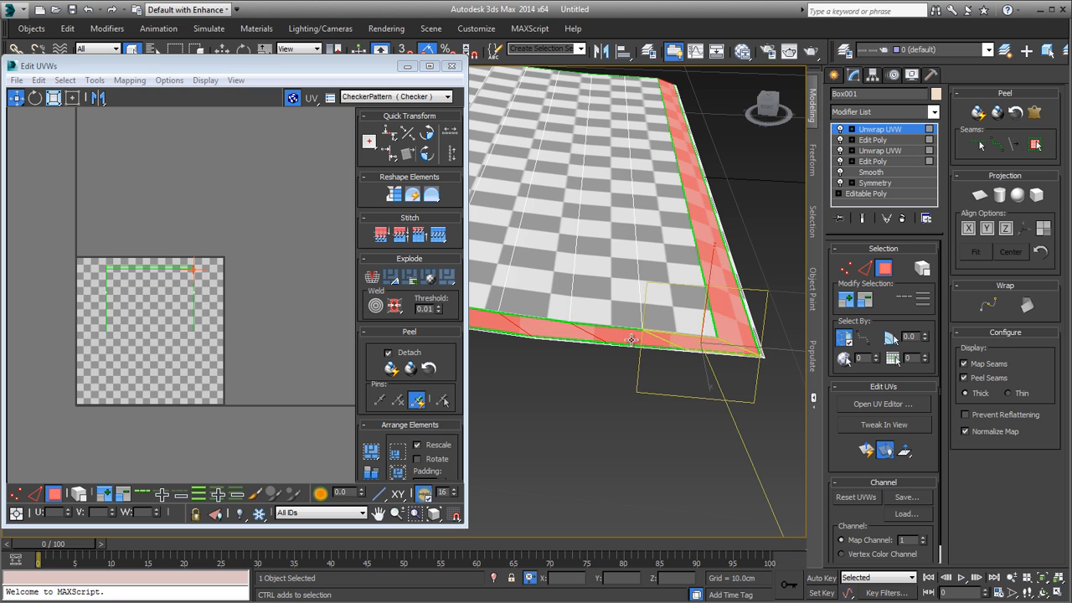
scroll(631, 339, "up", 4)
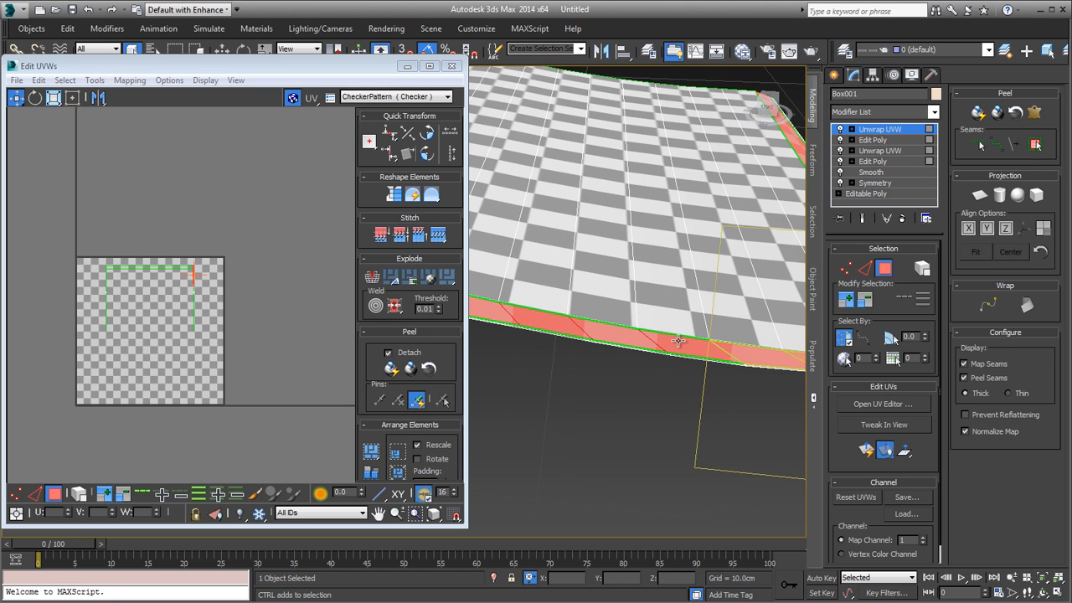
left_click(627, 339, "ctrl")
left_click(569, 330, "ctrl")
middle_click_drag(526, 329, 598, 351, "alt")
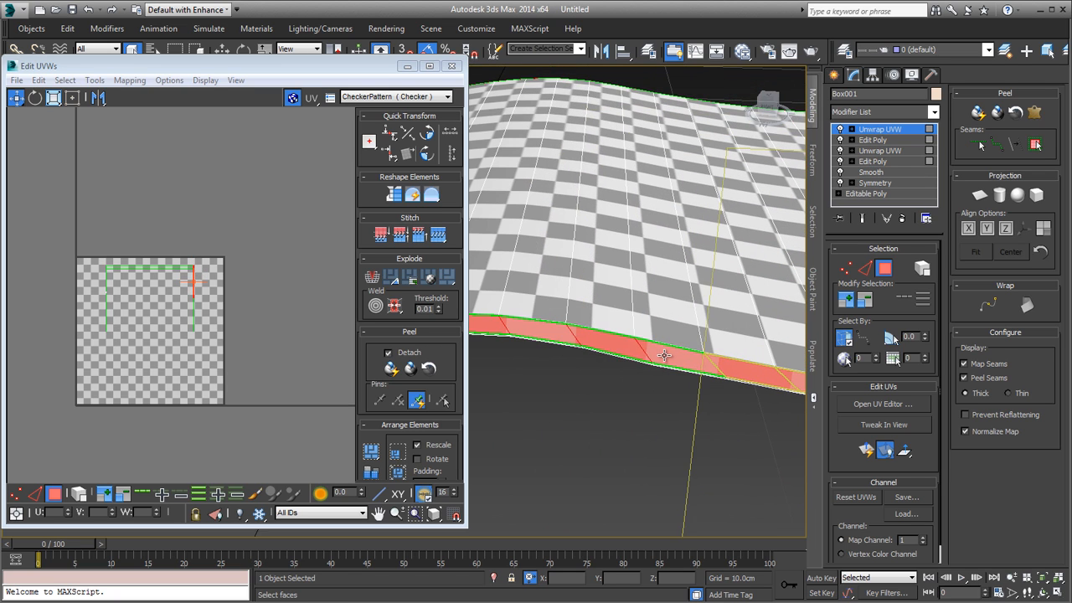
Step: Add the remaining front-edge polygons of the right-hand page to the selection, up to and across the spine
left_click(657, 356, "ctrl")
left_click(601, 344, "ctrl")
left_click(552, 335, "ctrl")
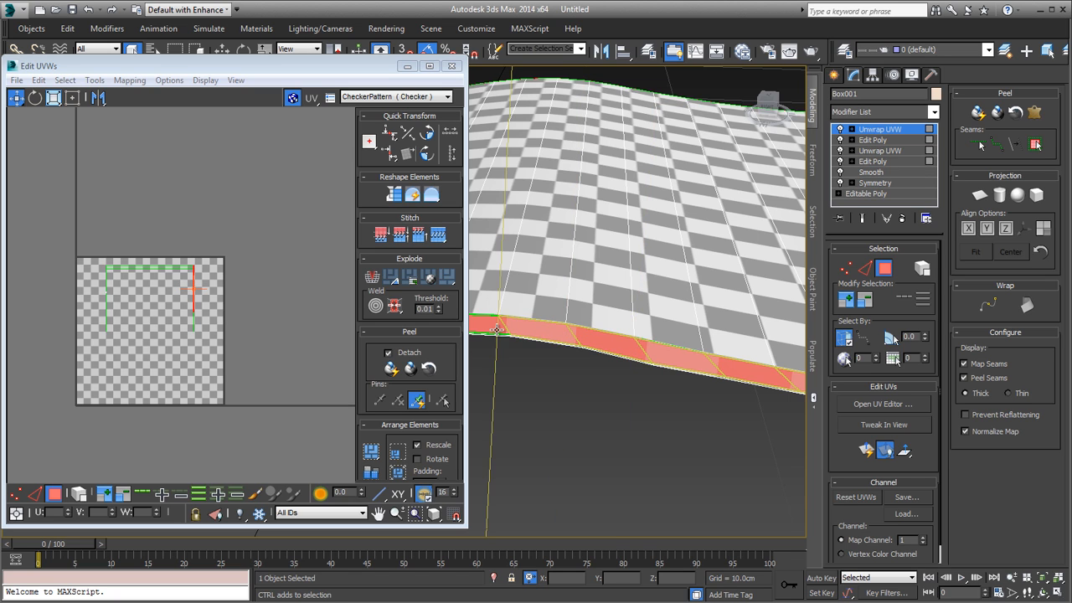
left_click(496, 327, "ctrl")
middle_click_drag(499, 328, 647, 341, "alt")
left_click(645, 340, "ctrl")
left_click(584, 341, "ctrl")
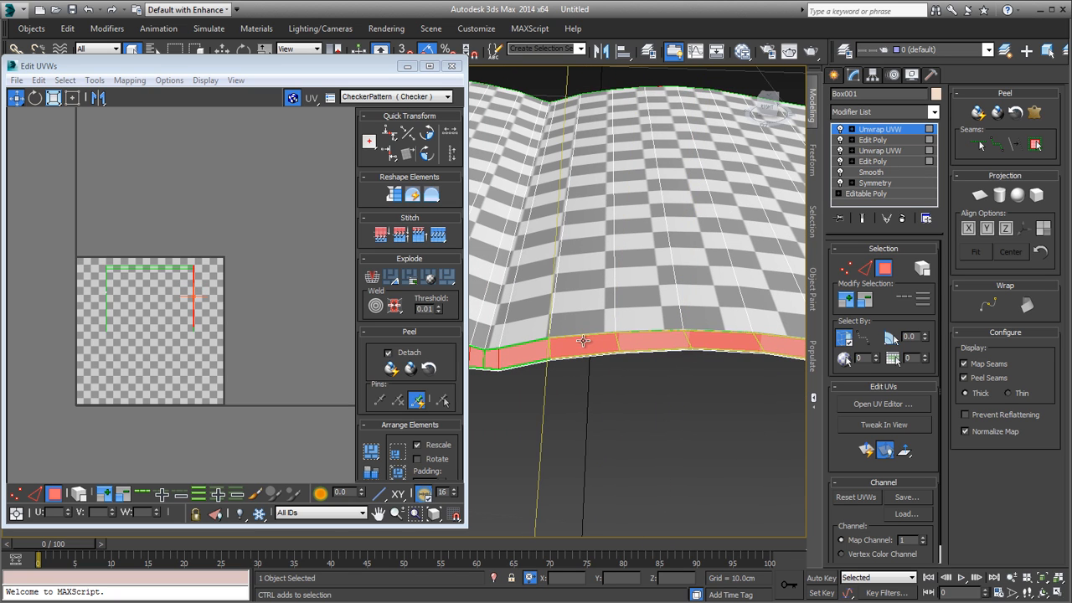
left_click(482, 358, "ctrl")
middle_click_drag(491, 358, 665, 378, "alt")
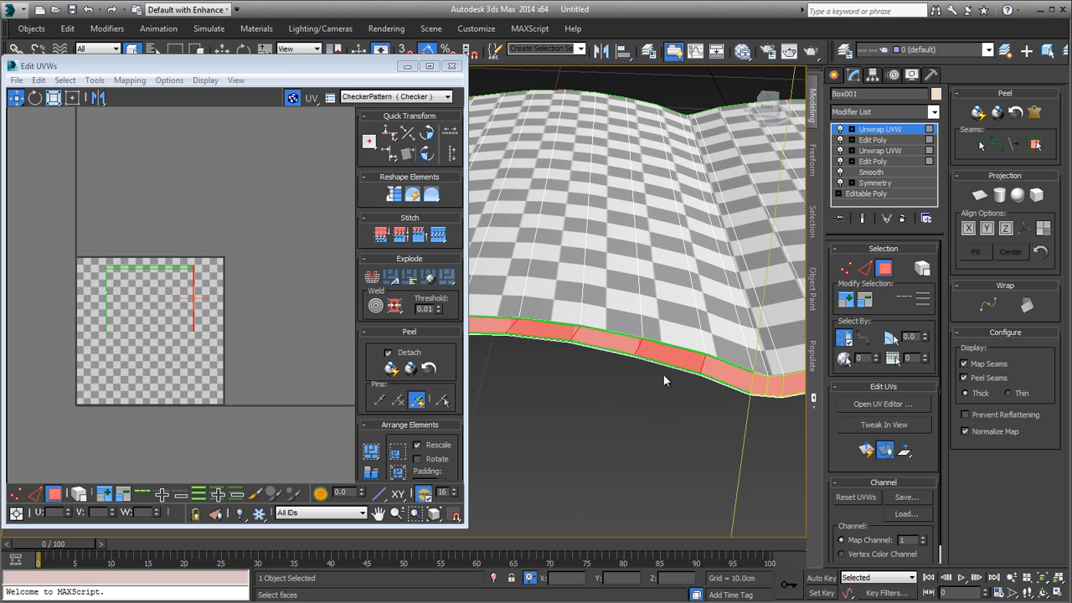
Step: Add all front-edge polygons of the left-hand page to the selection, from the spine to its outer corner
left_click(709, 369, "ctrl")
left_click(672, 359, "ctrl")
left_click(611, 346, "ctrl")
left_click(560, 333, "ctrl")
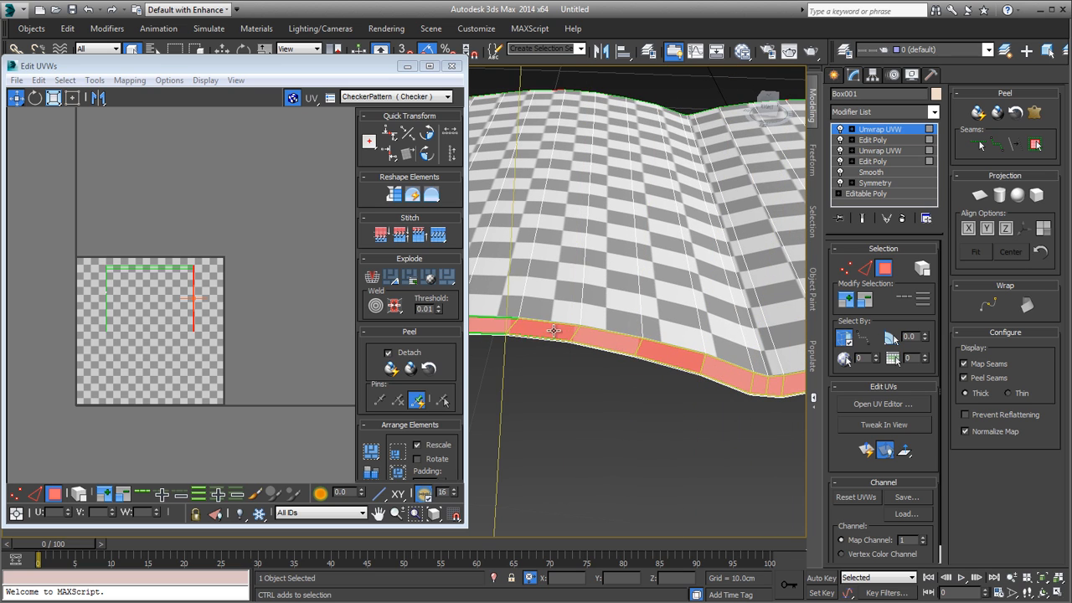
middle_click_drag(521, 350, 679, 352, "alt")
left_click(679, 353, "ctrl")
left_click(617, 350, "ctrl")
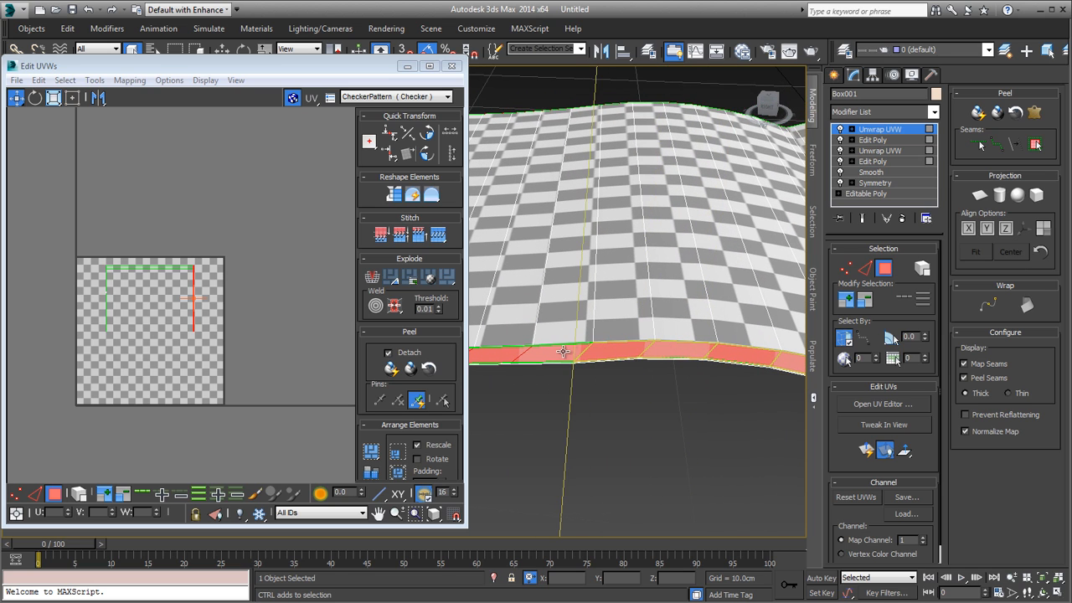
left_click(562, 352, "ctrl")
left_click(500, 355, "ctrl")
middle_click_drag(500, 356, 687, 359, "alt")
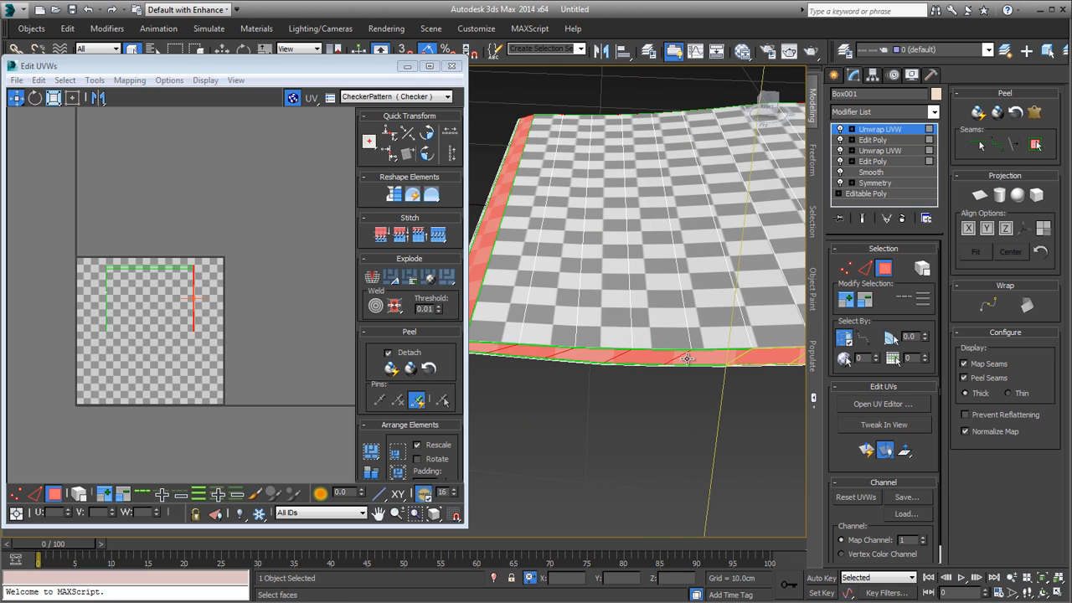
left_click(683, 360, "ctrl")
left_click(612, 356, "ctrl")
left_click(582, 355, "ctrl")
left_click(531, 352, "ctrl")
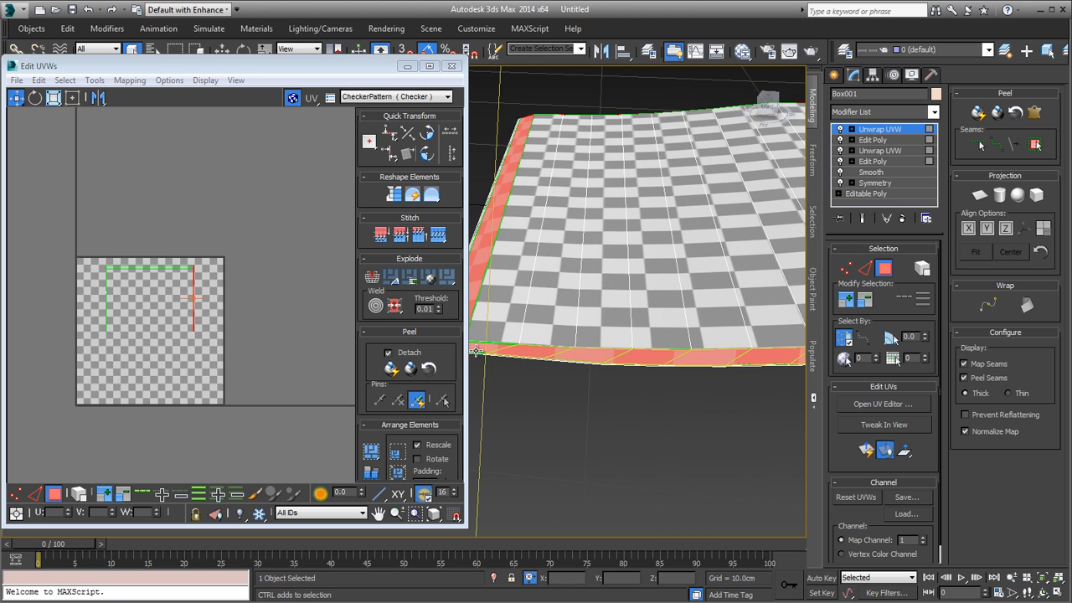
left_click(477, 349, "ctrl")
Step: Add the first side polygons at the outer corner of the magazine's opposite long edge to the selection
scroll(509, 352, "down", 2)
middle_click_drag(509, 352, 751, 306)
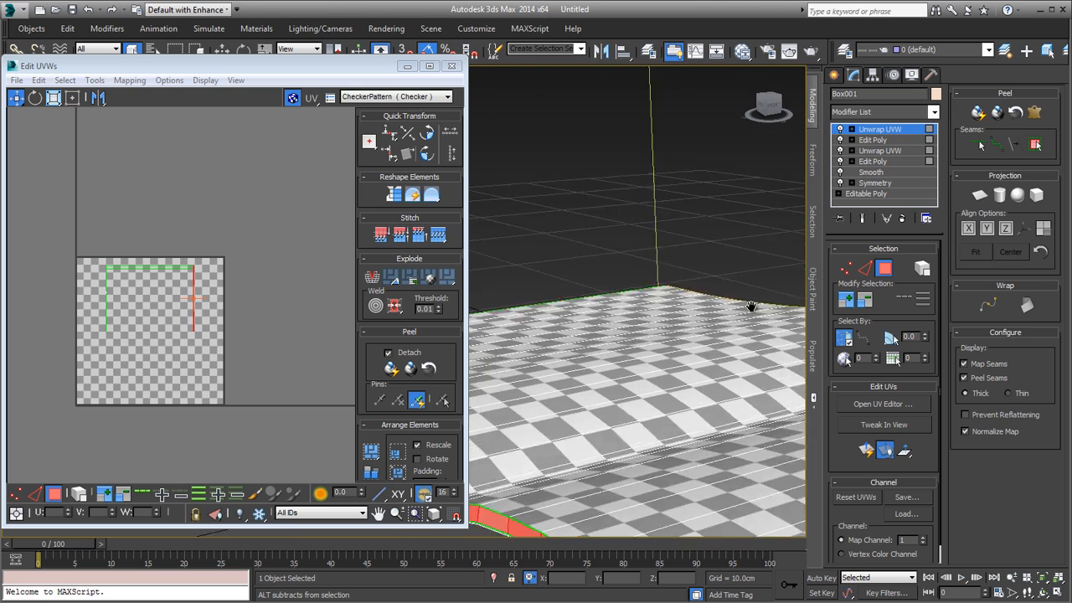
scroll(704, 394, "down", 2)
middle_click_drag(691, 411, 418, 359, "alt")
scroll(677, 348, "up", 4)
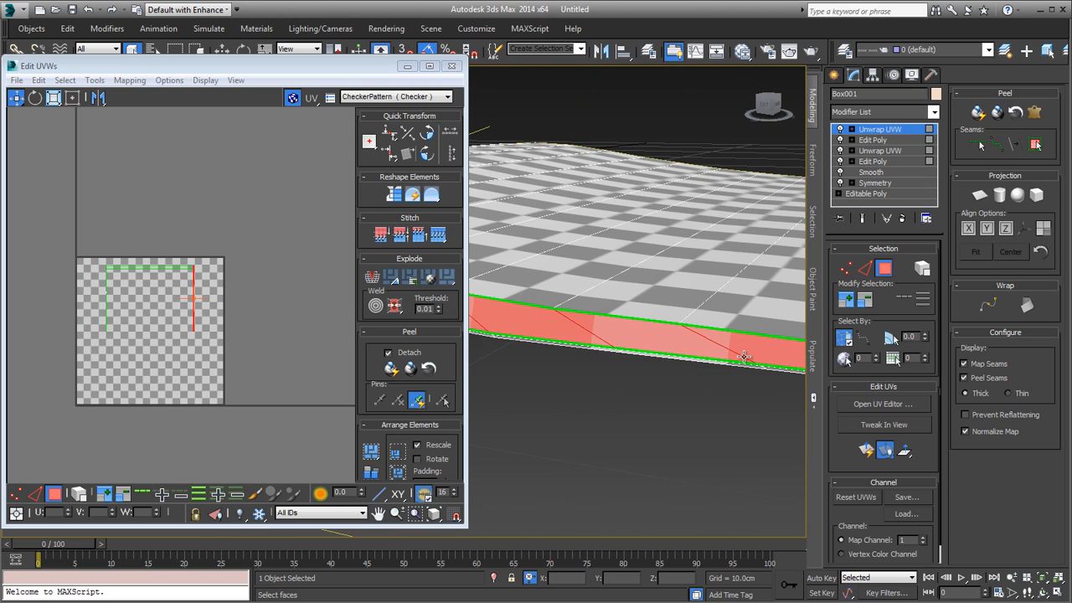
mouse_move(744, 356)
middle_mouse_down()
mouse_move(699, 367)
mouse_move(726, 361)
middle_mouse_up()
left_click(736, 351, "ctrl")
left_click(640, 349, "ctrl")
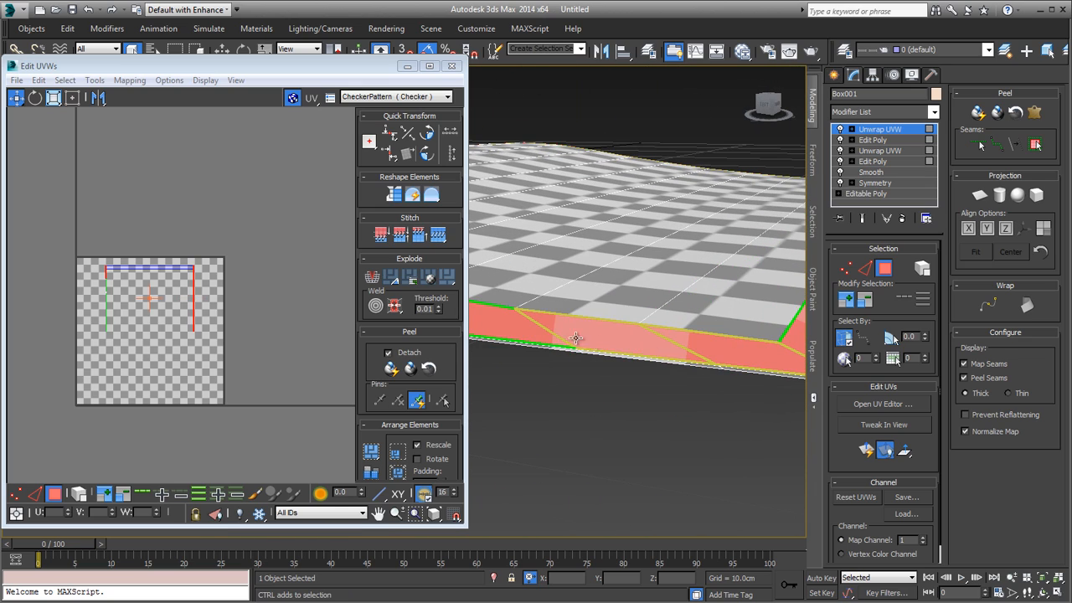
left_click(531, 334, "ctrl")
scroll(524, 332, "down", 3)
middle_click_drag(524, 333, 625, 379)
scroll(626, 369, "up", 4)
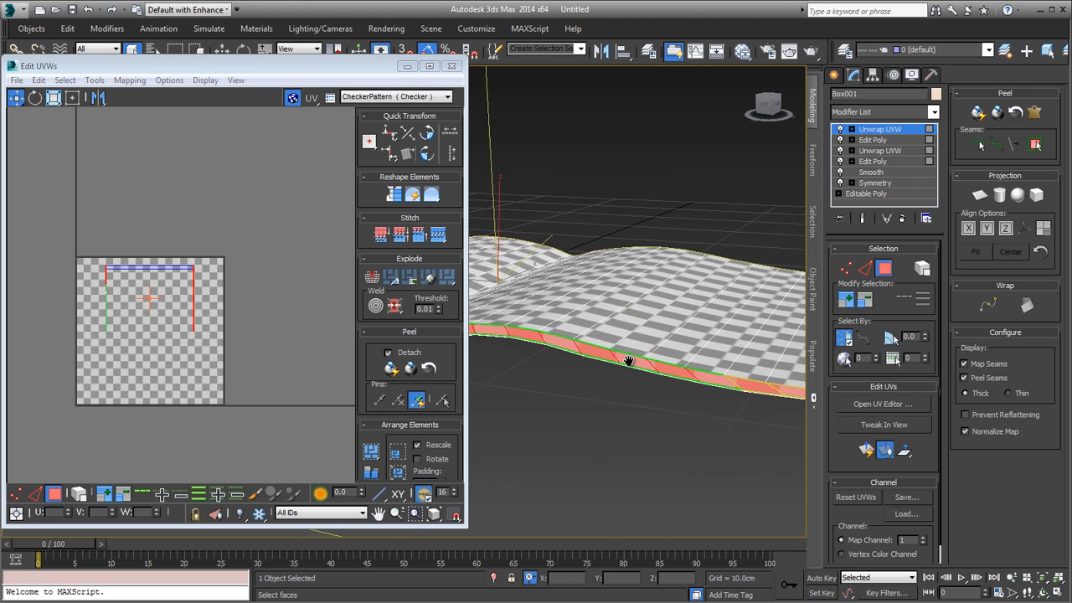
Step: Extend the selection along the opposite edge of the first page, from near its outer corner almost to the spine
left_click(727, 379, "ctrl")
left_click(690, 375, "ctrl")
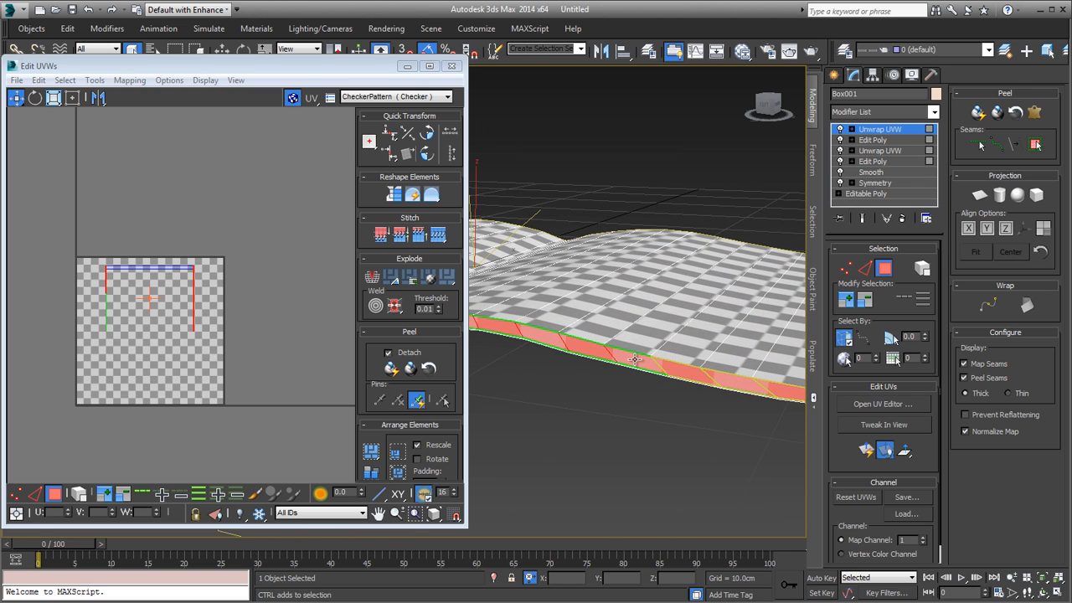
left_click(635, 360, "ctrl")
left_click(594, 353, "ctrl")
left_click(548, 337, "ctrl")
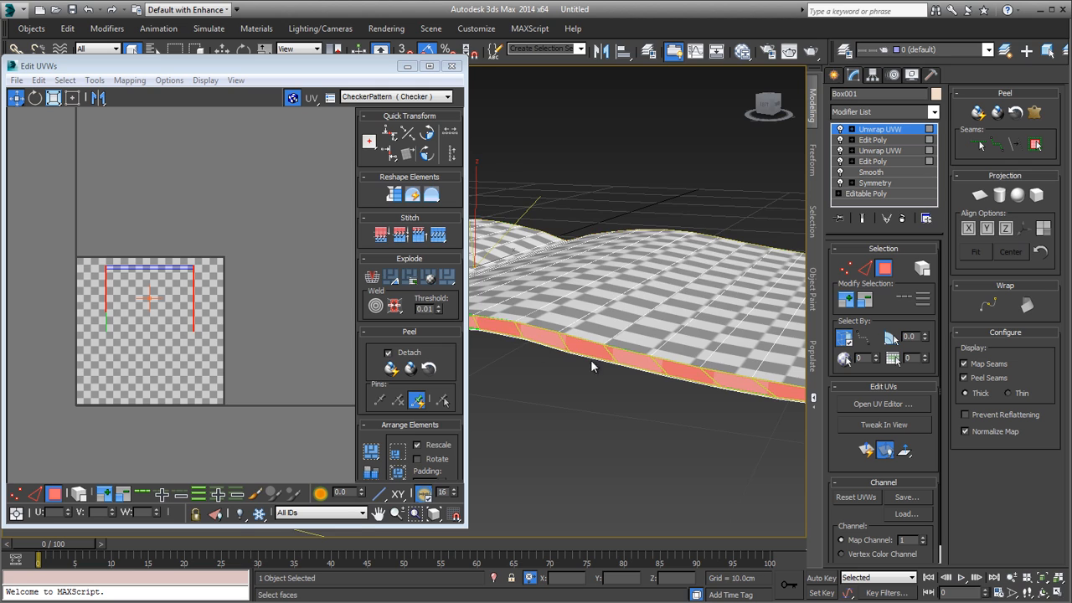
middle_click_drag(512, 329, 636, 373, "alt")
left_click(635, 373, "ctrl")
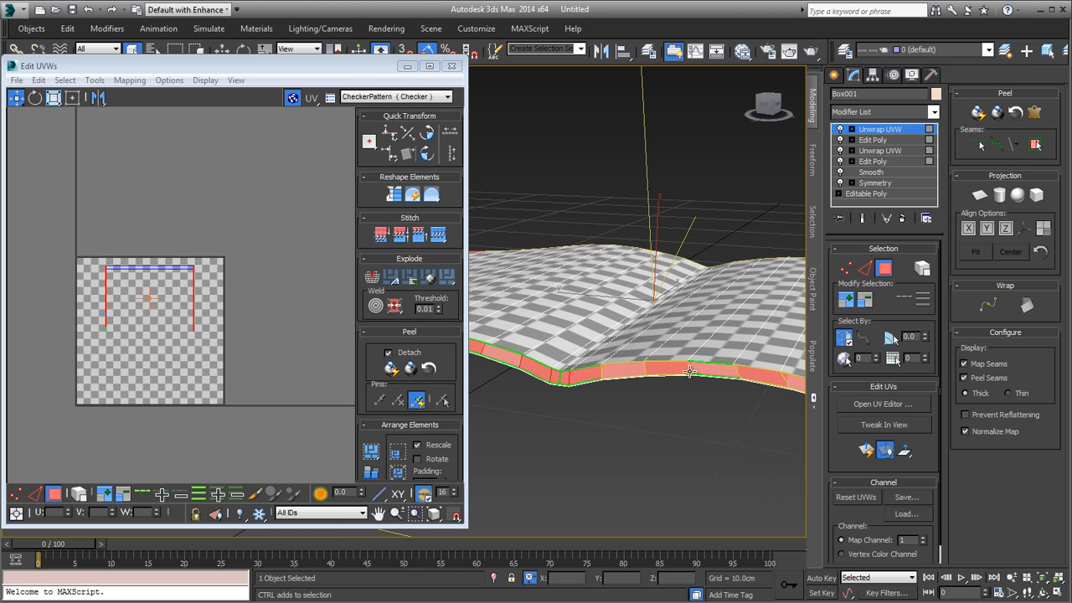
left_click(706, 370, "ctrl")
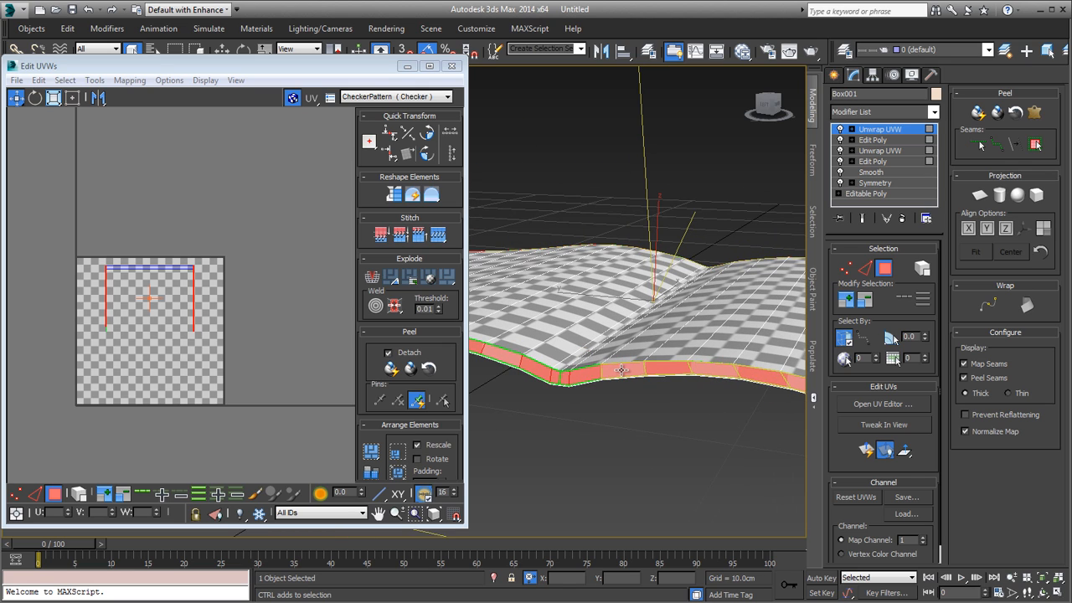
Step: Add the narrow side polygons around the spine and the first ones beyond it on the opposite edge
scroll(570, 394, "up", 5)
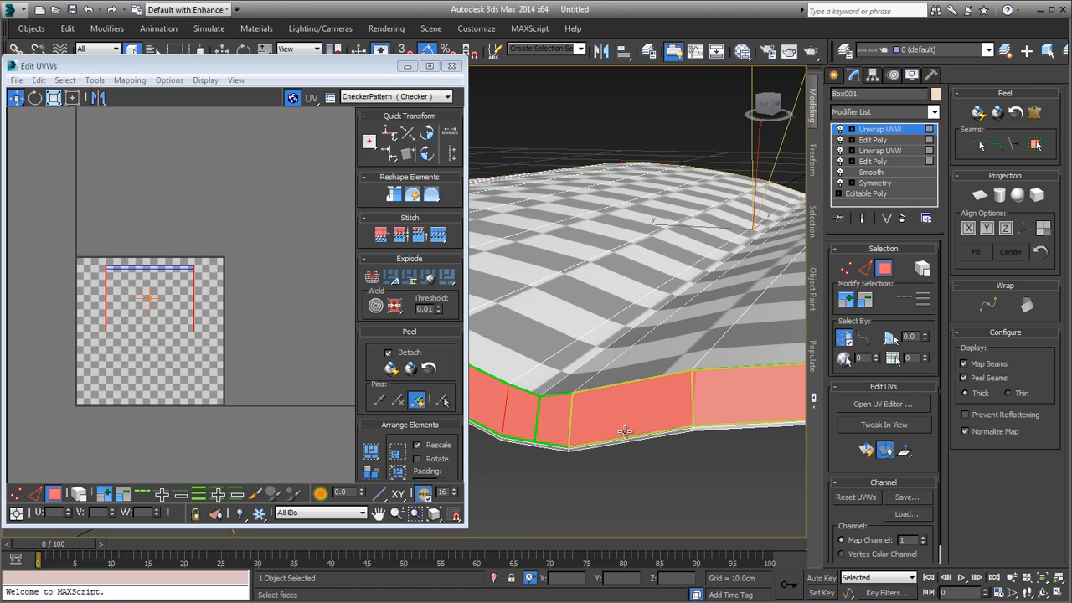
left_click(552, 424, "ctrl")
left_click(515, 422, "ctrl")
left_click(488, 399, "ctrl")
middle_click_drag(490, 399, 544, 408)
left_click(707, 396, "ctrl")
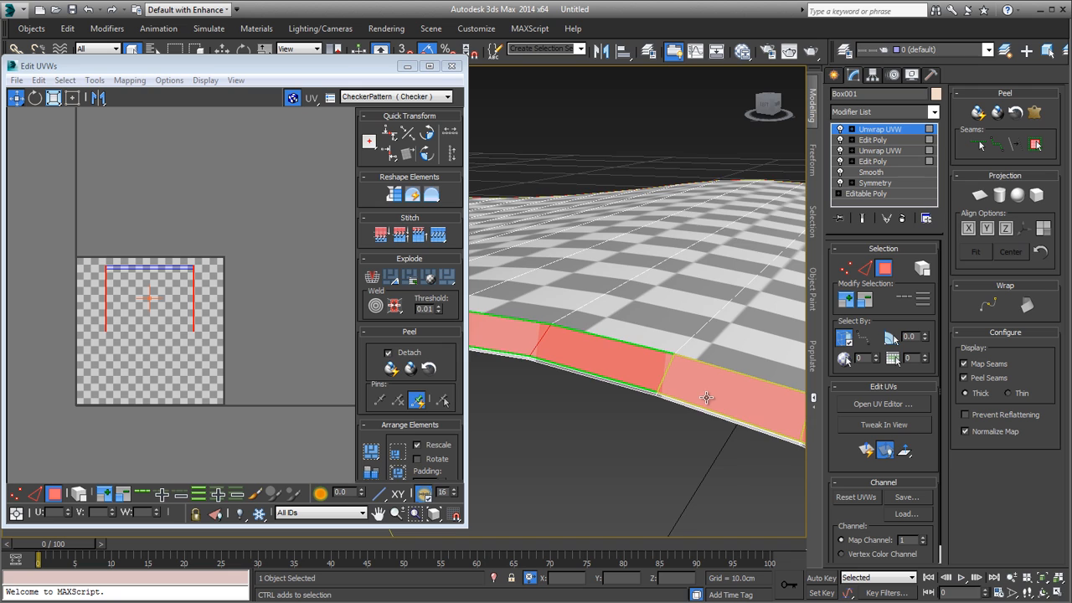
Step: Complete the opposite edge's selection with the second page's remaining side polygons out to its far corner
scroll(706, 398, "down", 2)
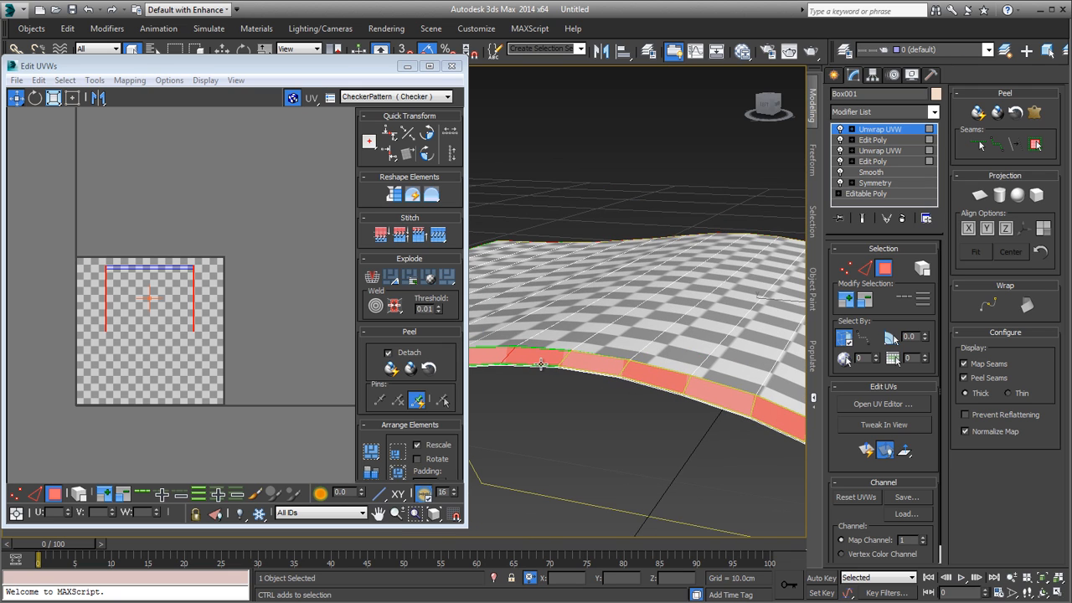
middle_click_drag(501, 362, 611, 376)
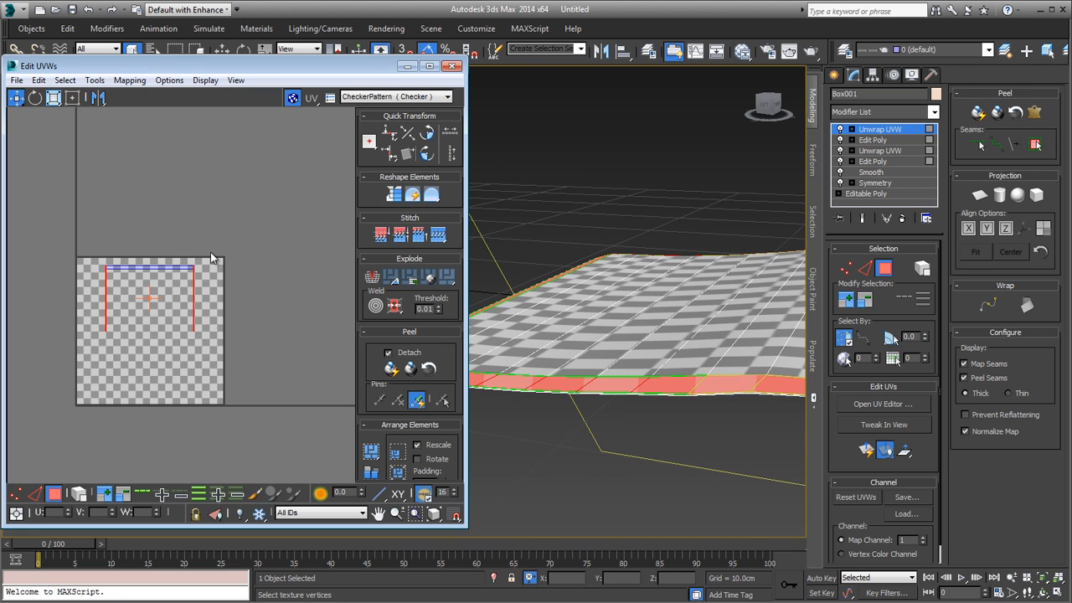
scroll(177, 295, "up", 10)
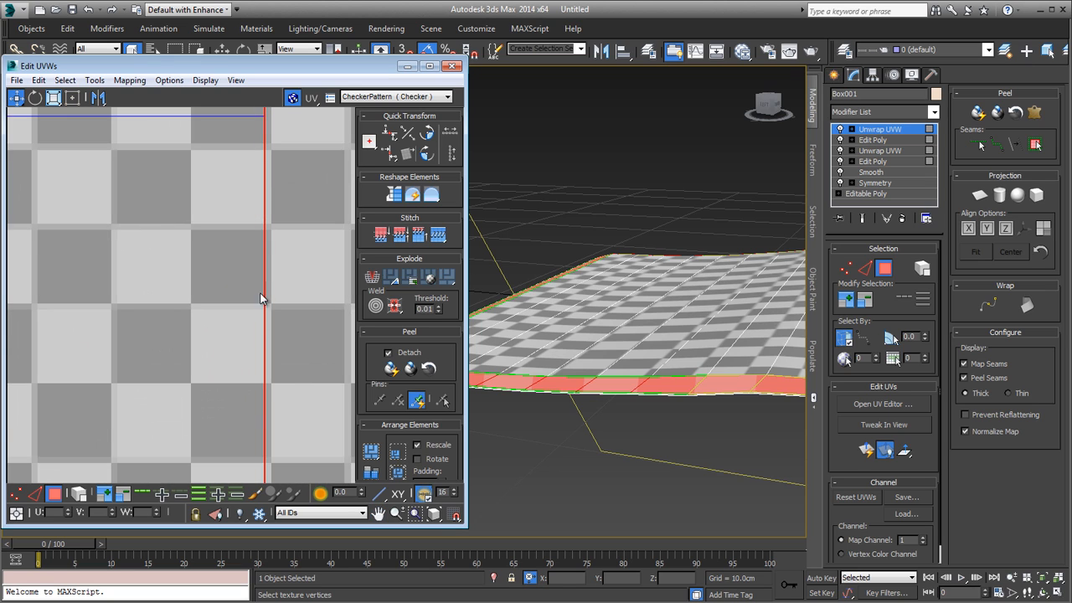
scroll(261, 298, "down", 5)
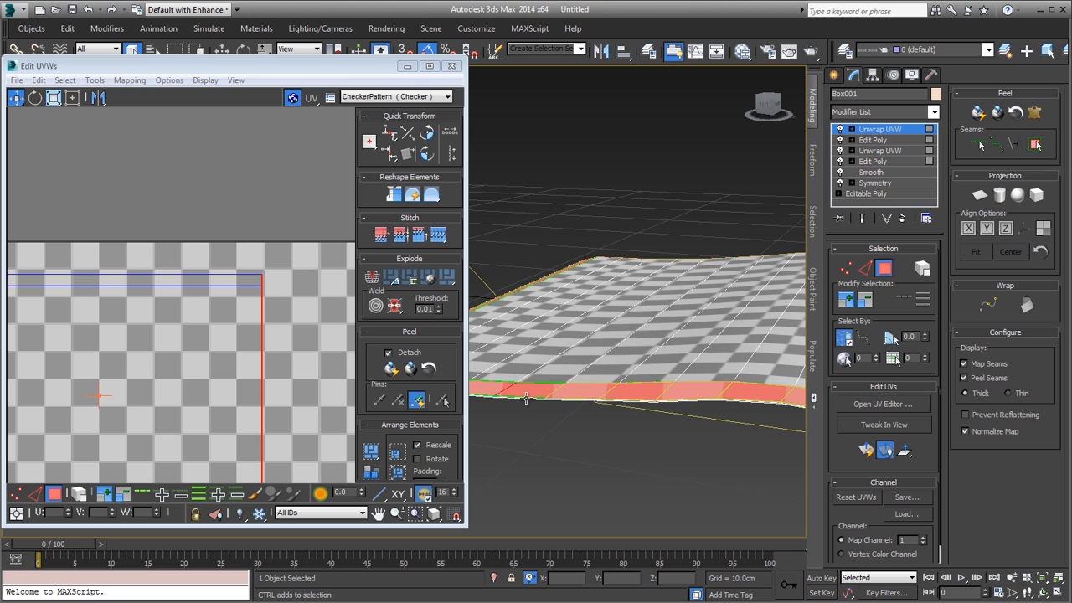
middle_click_drag(520, 390, 592, 396, "alt")
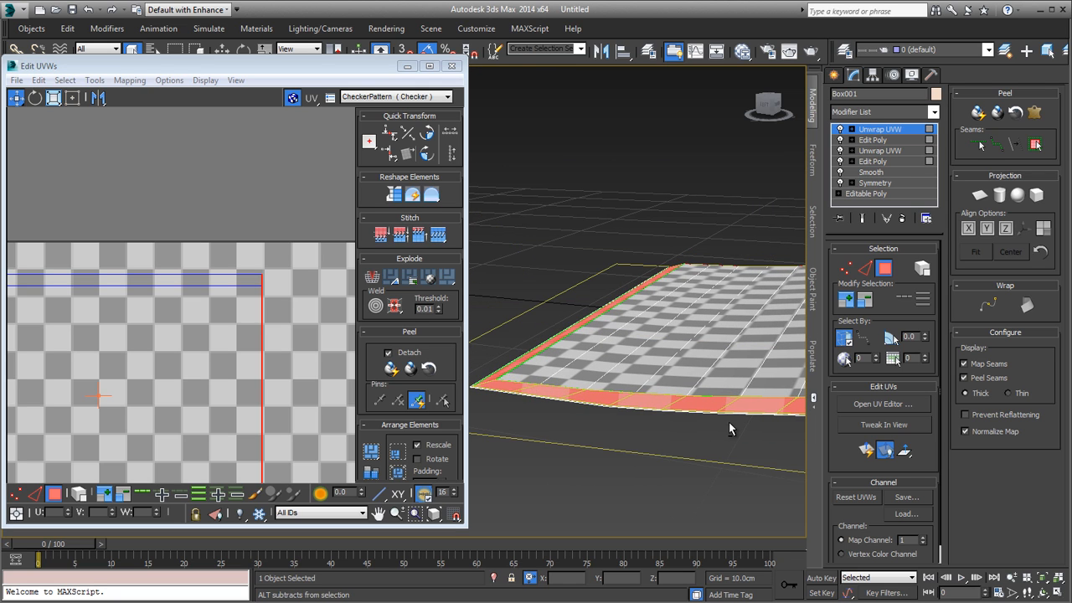
middle_click_drag(729, 422, 540, 399, "alt")
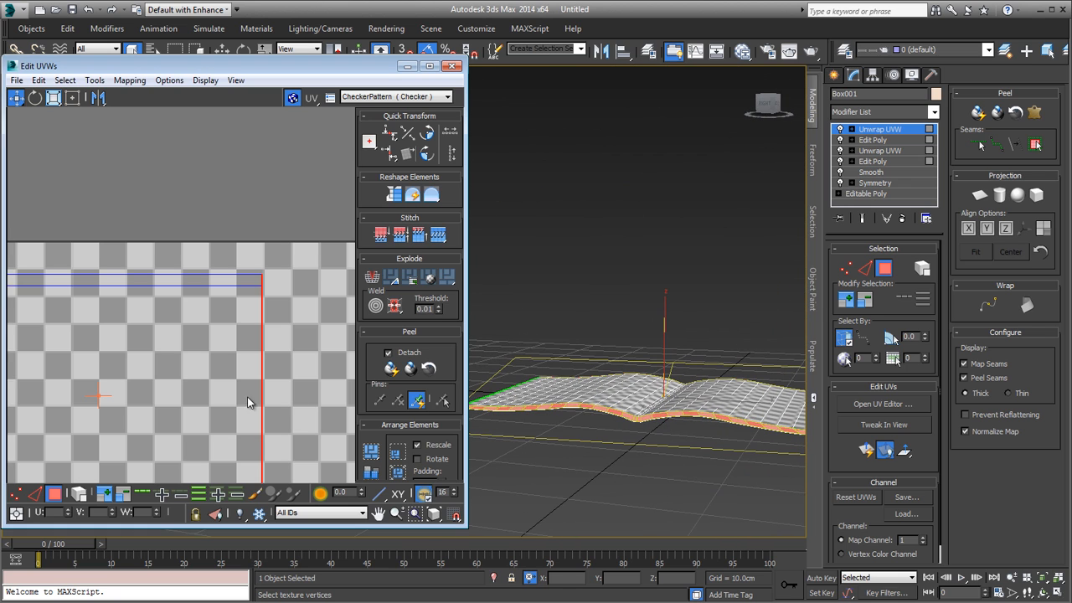
Step: Try Normal Mapping with the Back/Front Mapping option on the selected edge polygons
middle_click_drag(204, 431, 255, 286)
scroll(255, 287, "down", 4)
left_click(94, 81)
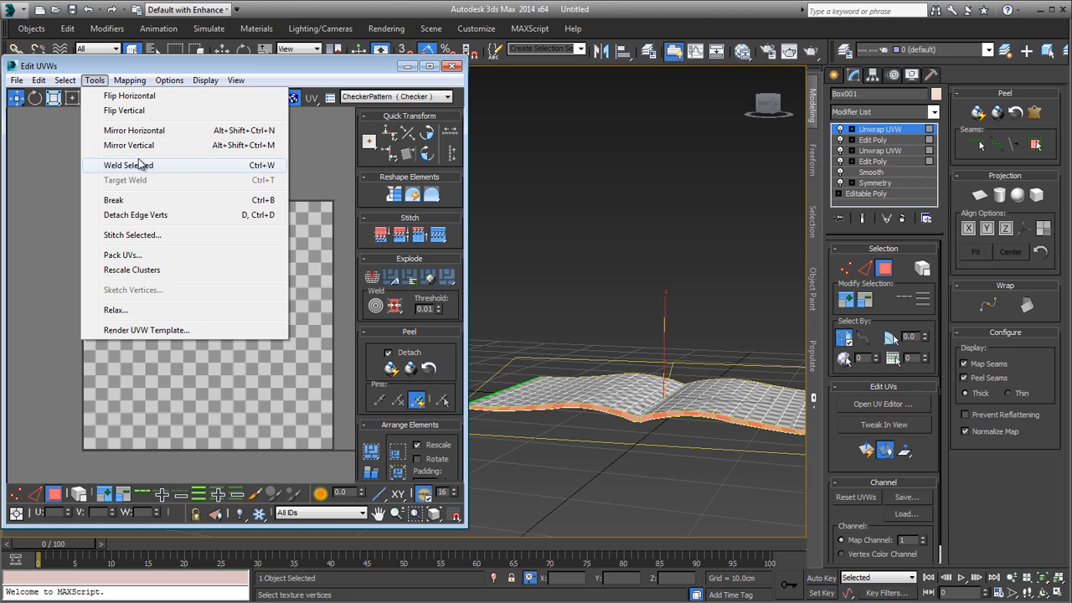
mouse_move(126, 80)
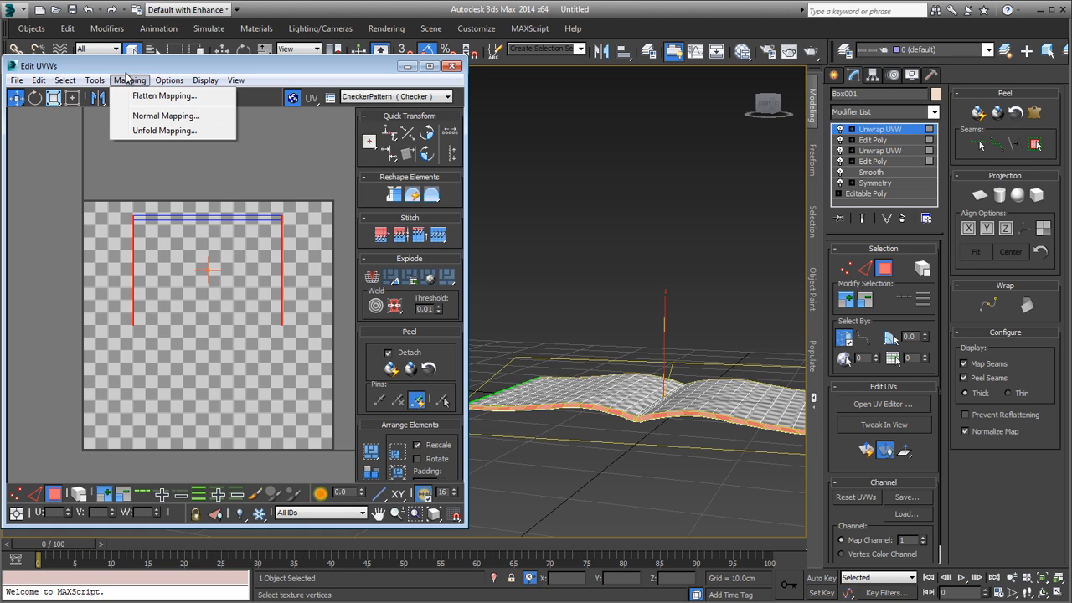
left_click(146, 118)
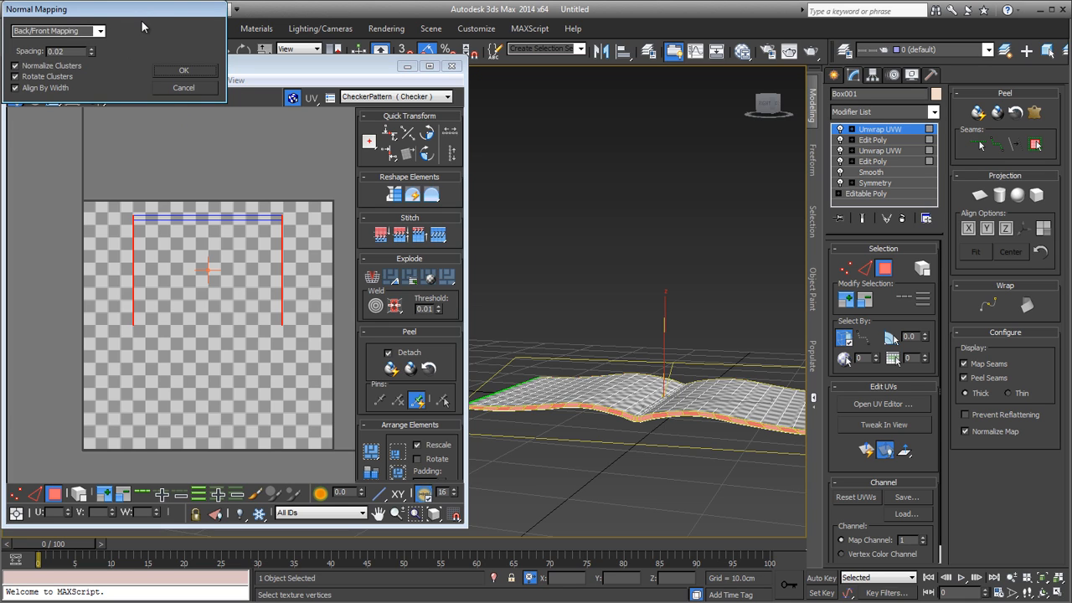
left_click_drag(143, 17, 168, 127)
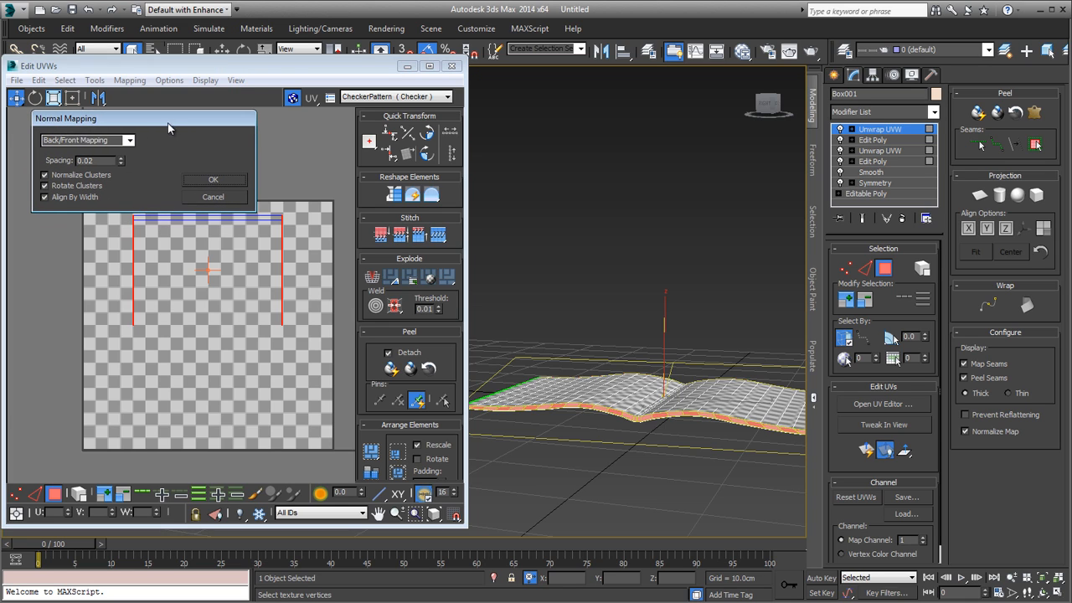
left_click(214, 181)
middle_click_drag(232, 279, 225, 256)
left_click_drag(225, 256, 162, 169)
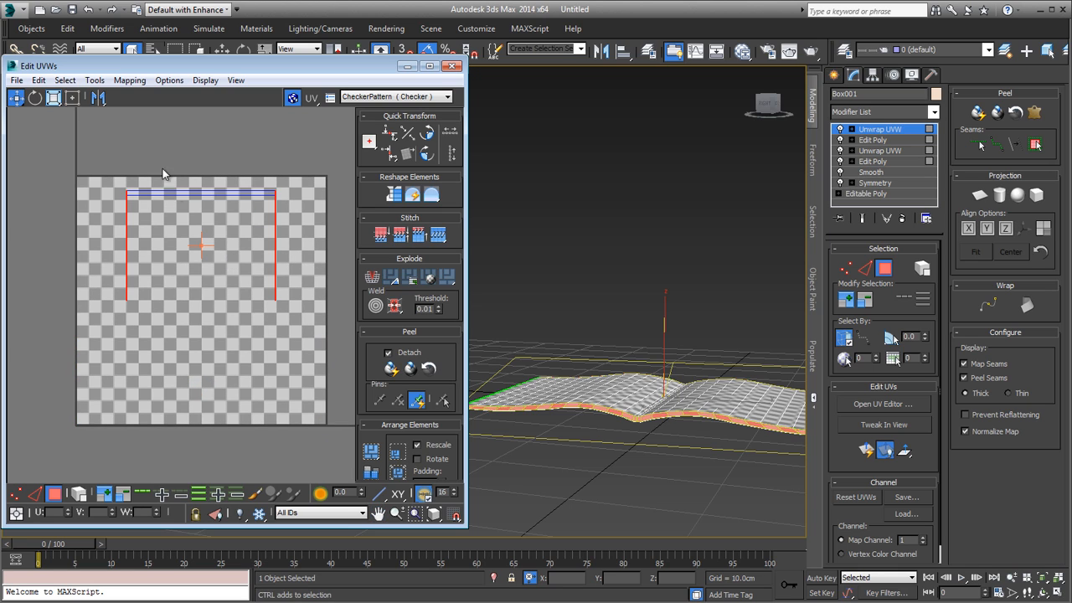
Step: Apply Normal Mapping with the Left/Right Mapping option to the selected edge polygons and inspect the resulting wavy UV strips
left_click(129, 80)
left_click(145, 117)
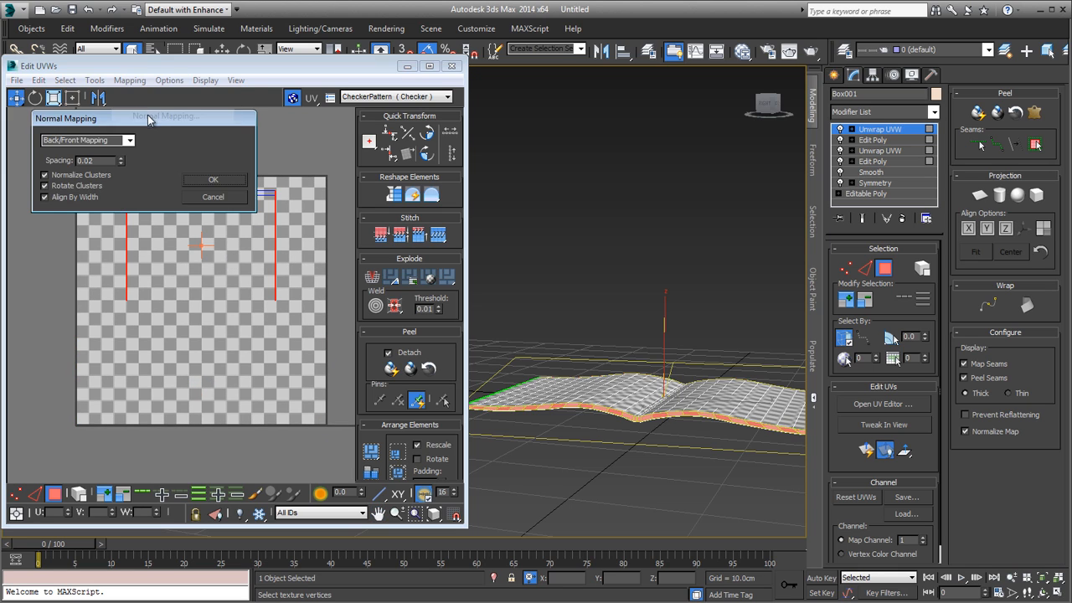
left_click(130, 141)
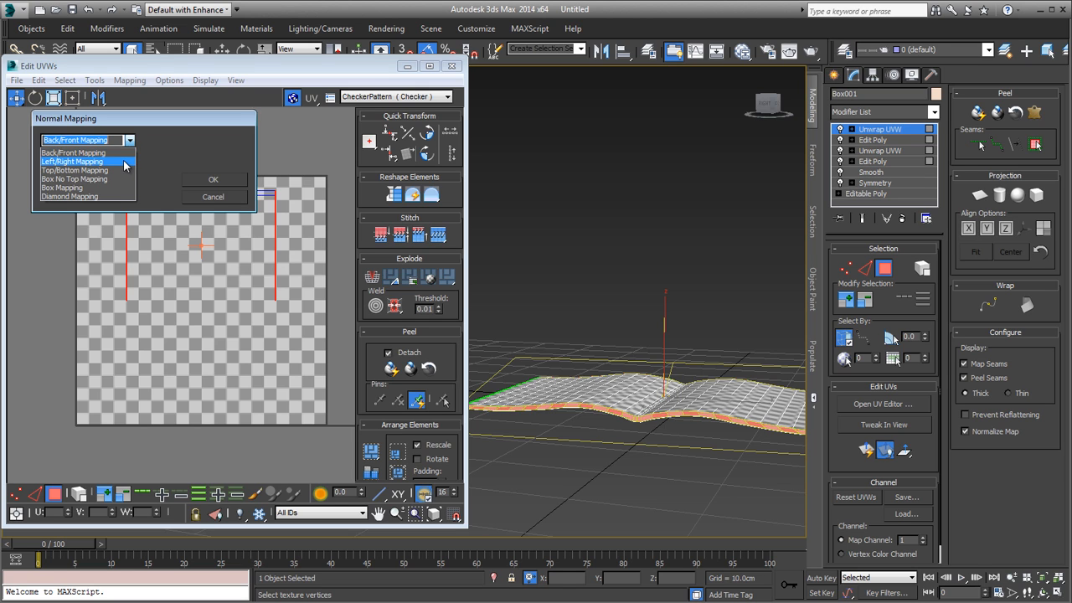
left_click(124, 161)
left_click(209, 180)
middle_click_drag(257, 298, 257, 229)
scroll(177, 357, "up", 9)
middle_click_drag(176, 357, 325, 334)
scroll(183, 321, "down", 4)
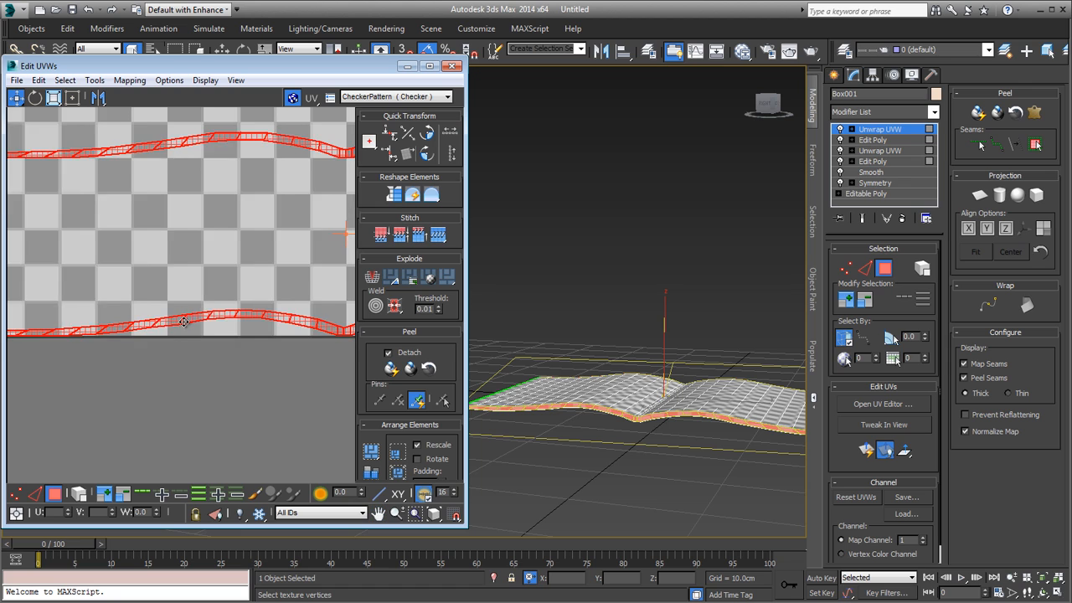
scroll(184, 322, "down", 4)
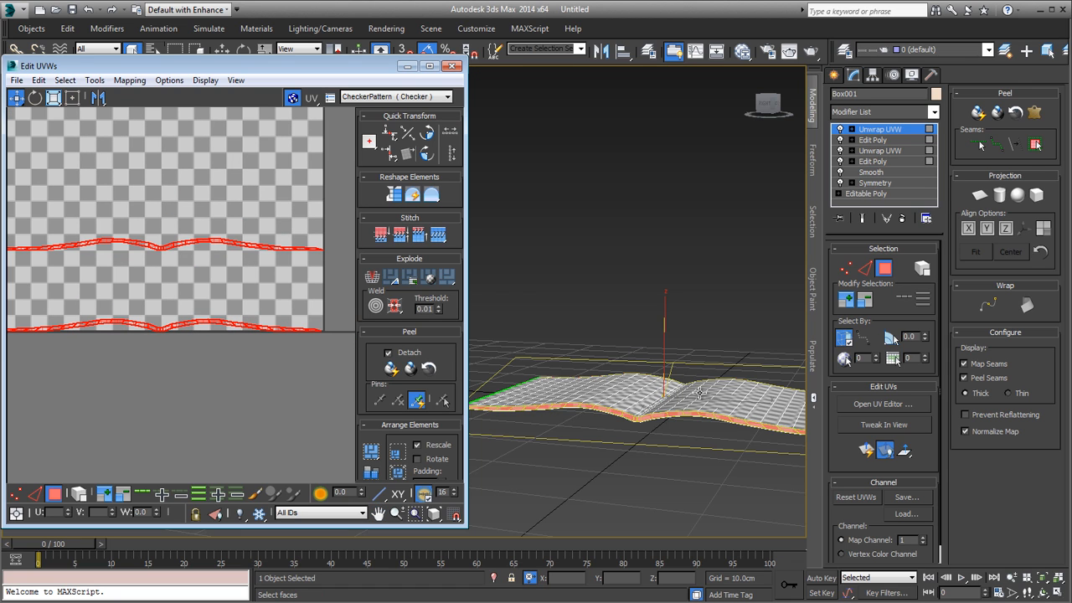
Step: Select the upper wavy strip in the UV layout and check which long edge of the magazine it belongs to
middle_click_drag(699, 392, 639, 384, "alt")
scroll(639, 381, "up", 5)
middle_click_drag(641, 344, 628, 315)
scroll(628, 357, "down", 5)
scroll(235, 324, "down", 5)
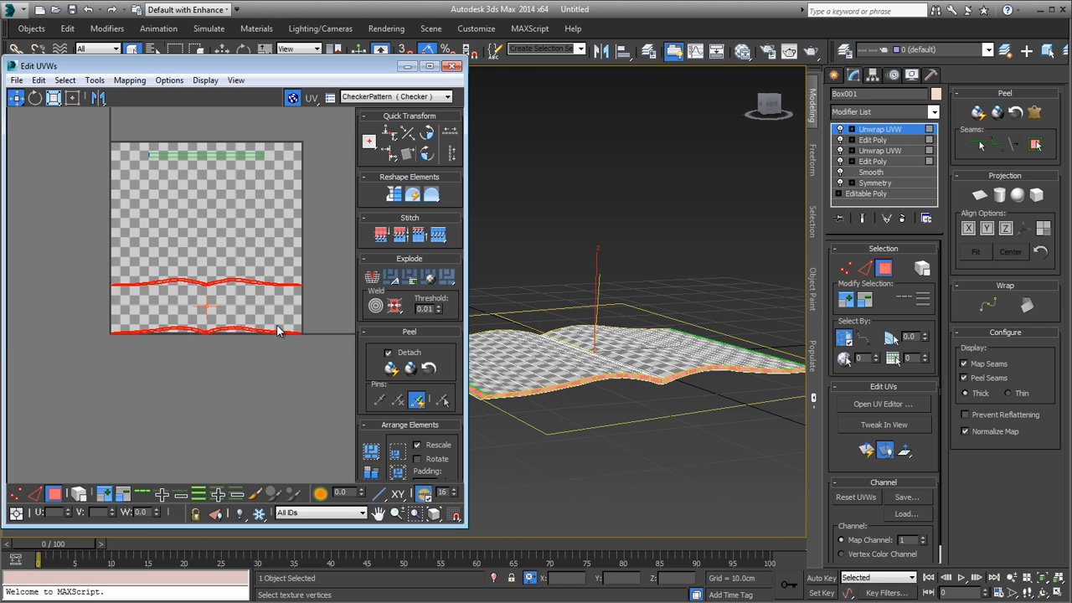
left_click(312, 266)
left_click_drag(90, 297, 90, 298)
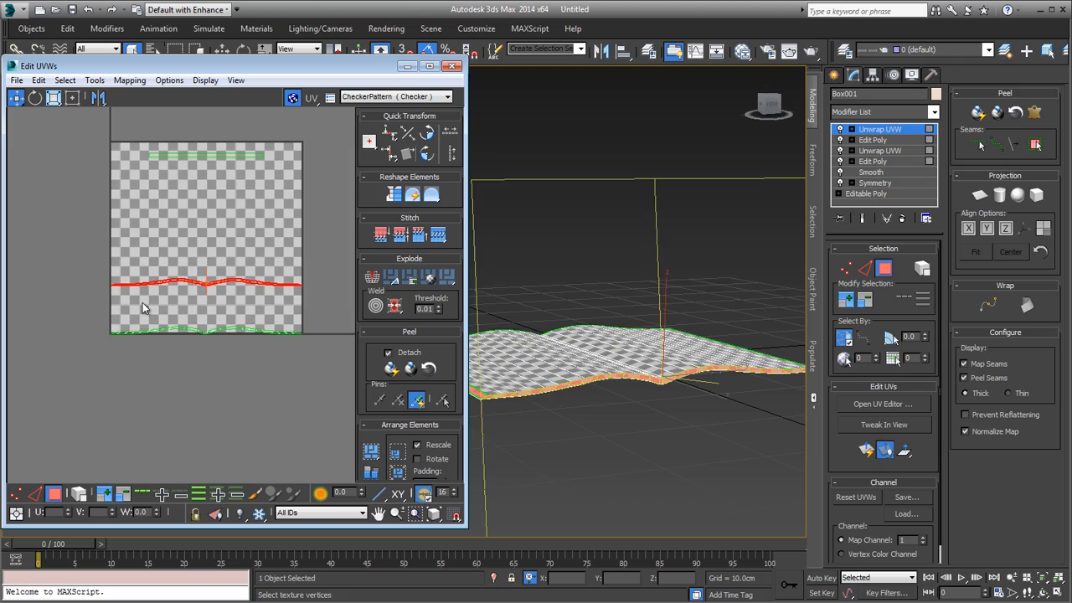
middle_click_drag(586, 335, 643, 306, "alt")
scroll(658, 373, "down", 5)
scroll(658, 373, "up", 5)
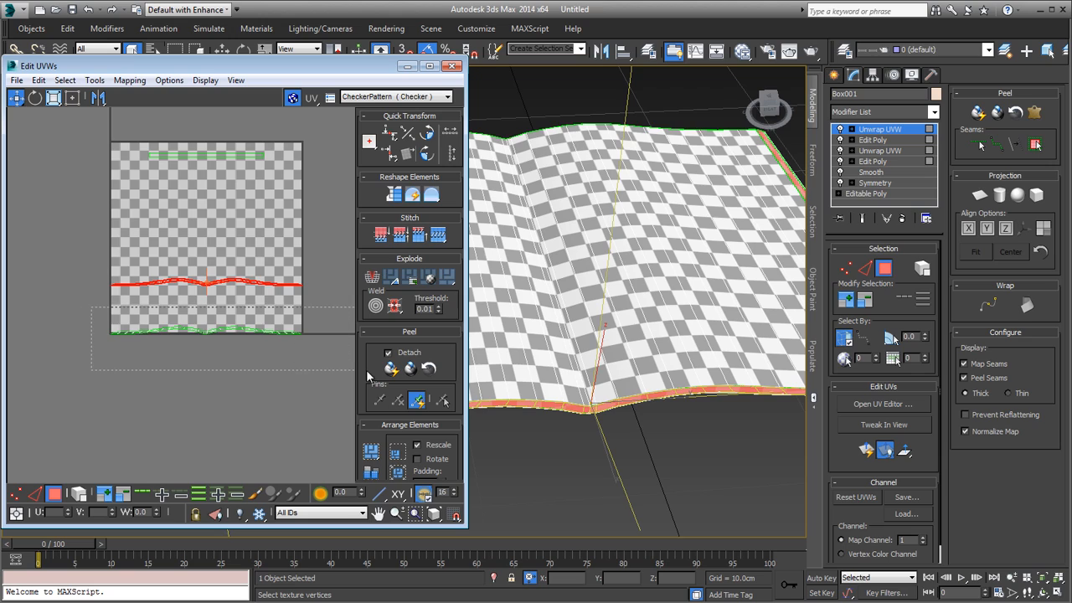
Step: Select the lower wavy strip and look for its matching edge polygons on the magazine model
left_click_drag(366, 369, 349, 370)
middle_click_drag(599, 355, 705, 379, "alt")
scroll(705, 379, "down", 8)
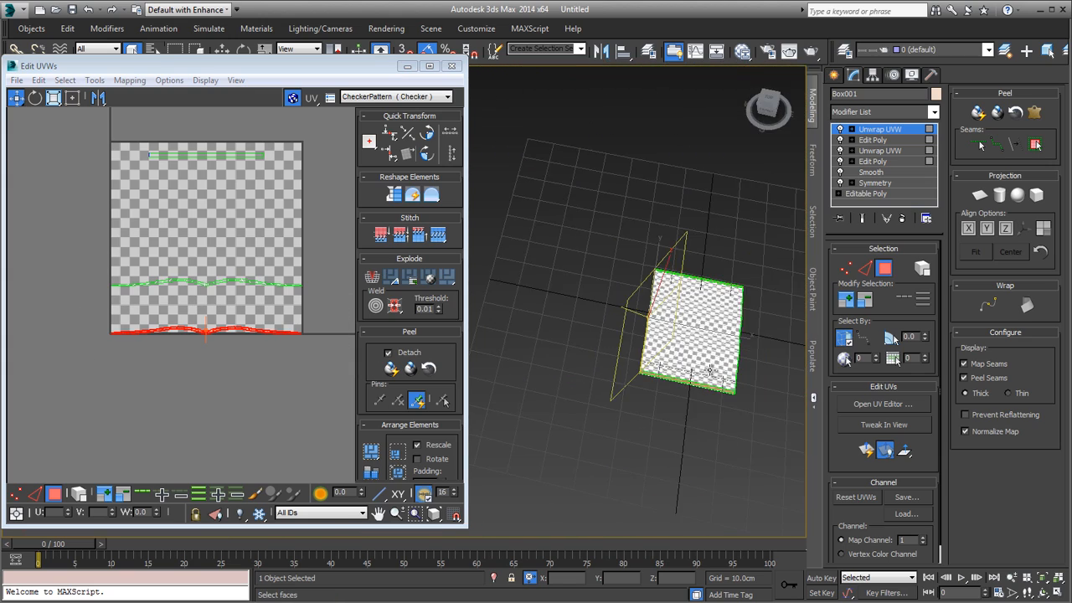
scroll(653, 355, "up", 6)
middle_click_drag(653, 355, 639, 385, "alt")
scroll(653, 371, "up", 6)
scroll(640, 371, "down", 8)
scroll(636, 381, "up", 8)
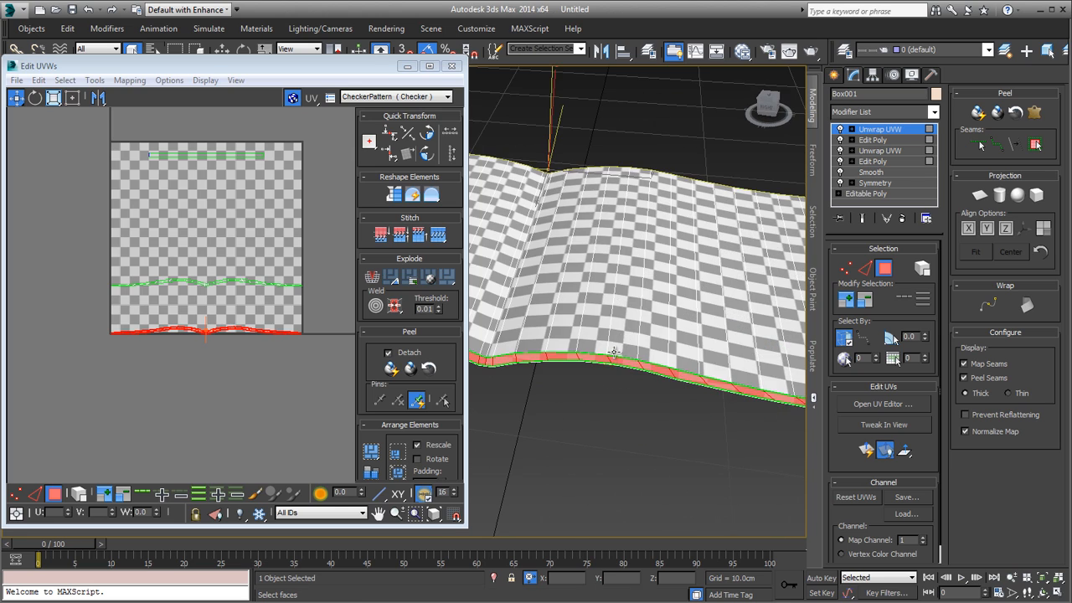
Step: Pick a side polygon on the magazine's front edge to identify its strip, and select the whole upper wavy strip
left_click(610, 352)
scroll(604, 357, "down", 8)
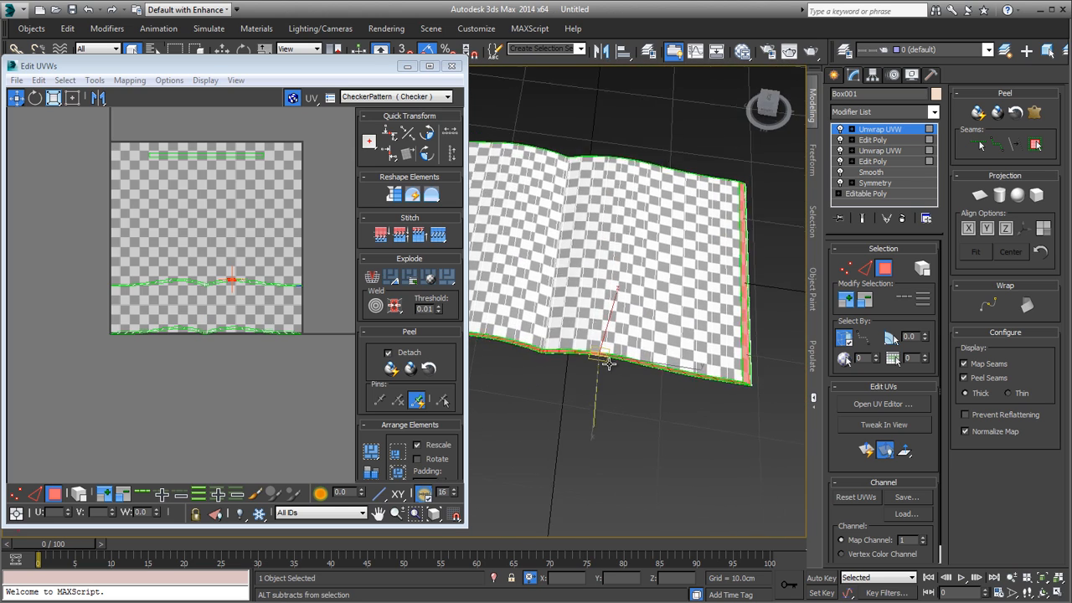
middle_click_drag(605, 364, 639, 328, "alt")
scroll(640, 328, "up", 4)
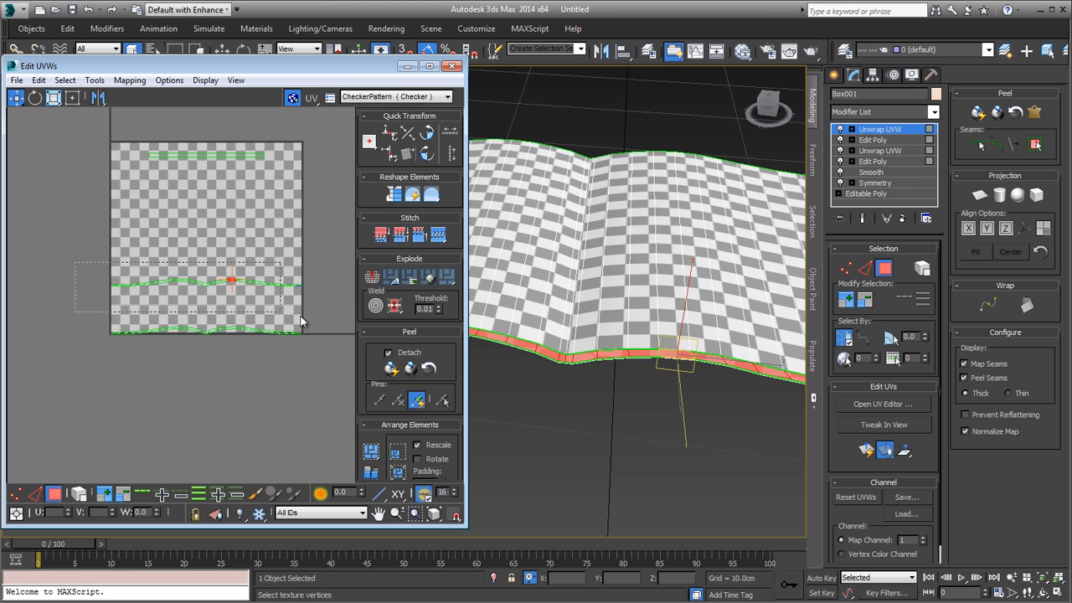
left_click_drag(344, 319, 343, 315)
Step: Select both wavy strips and scale them down slightly with the Freeform gizmo to fit inside the UV square
scroll(265, 300, "up", 2)
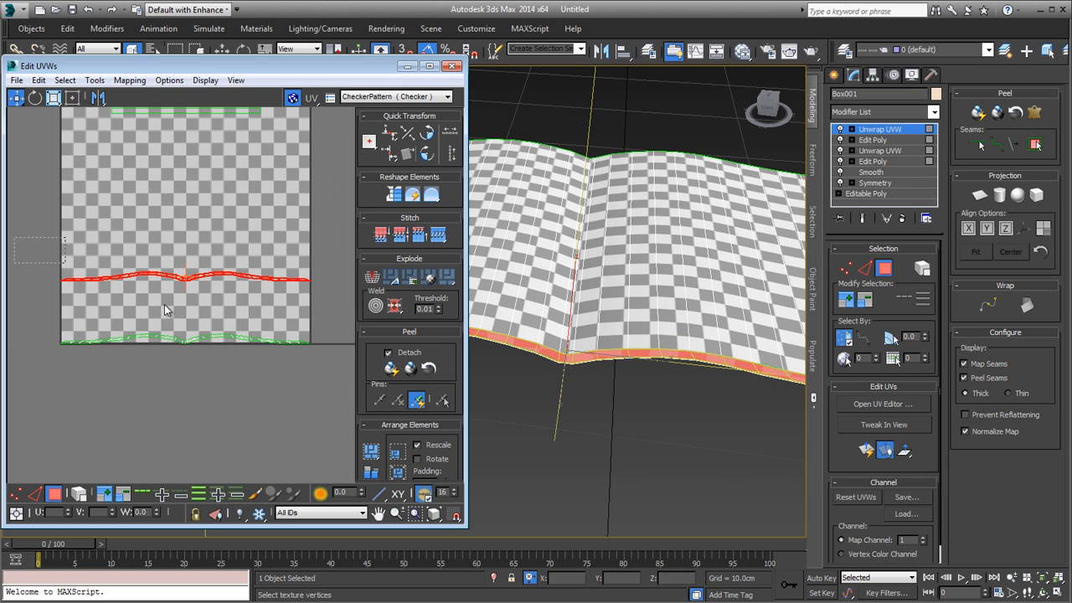
left_click_drag(164, 310, 334, 362, "ctrl")
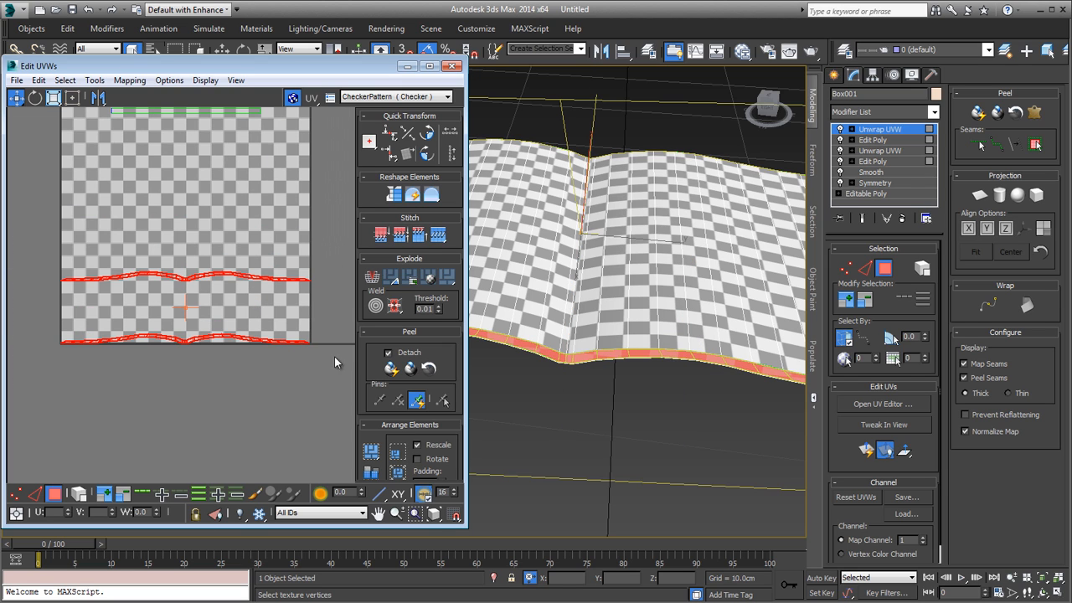
left_click(72, 98)
left_click_drag(313, 346, 300, 326)
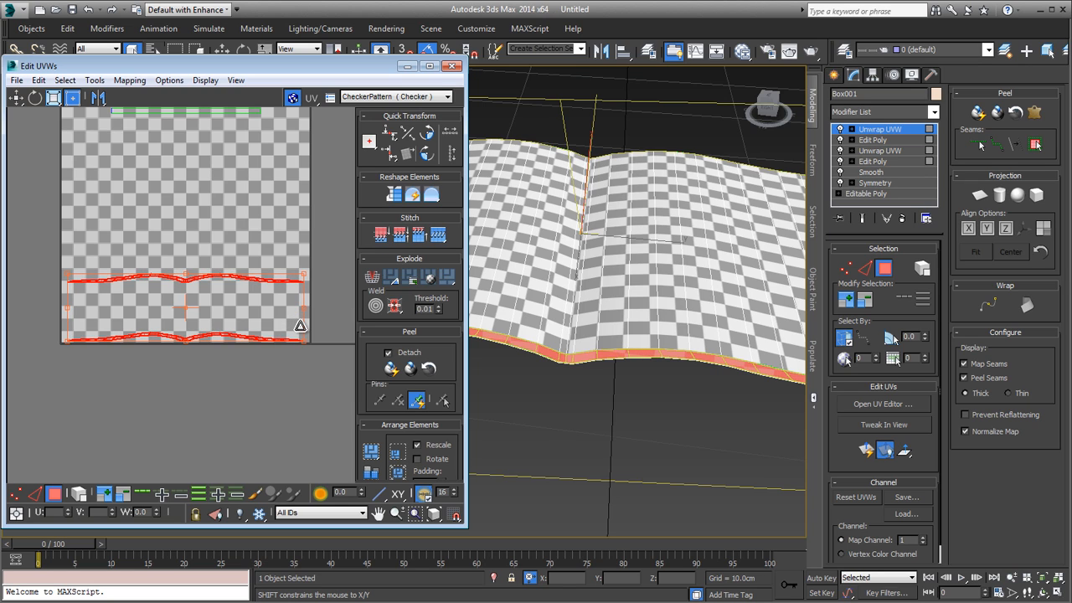
Step: Select the lower wavy strip and move it just above the other one, leaving a small gap between them
scroll(210, 338, "up", 5)
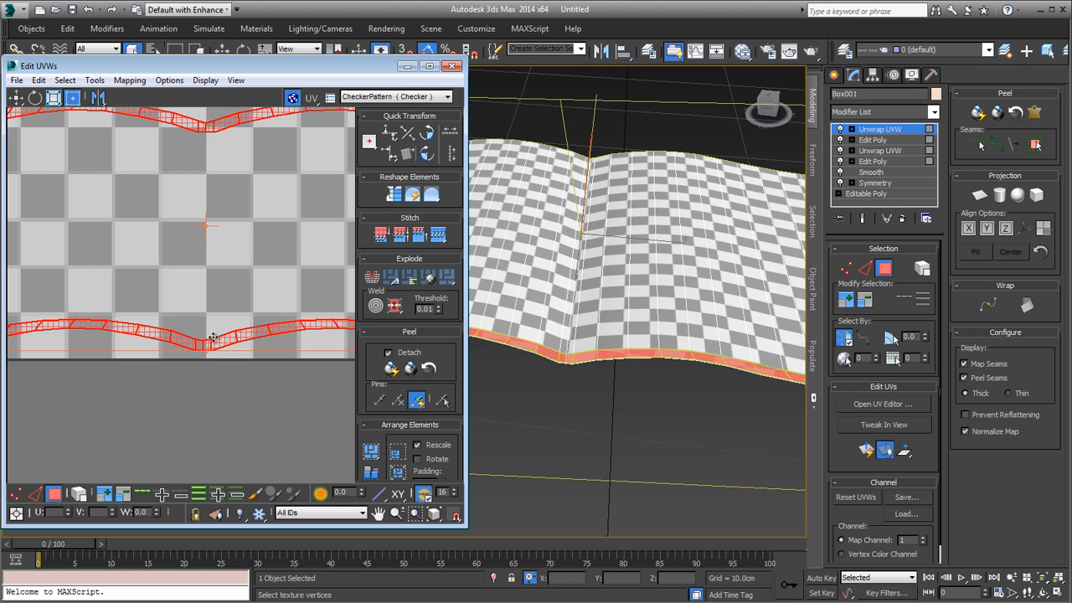
scroll(216, 340, "down", 5)
left_click_drag(36, 318, 352, 380)
scroll(253, 395, "down", 2)
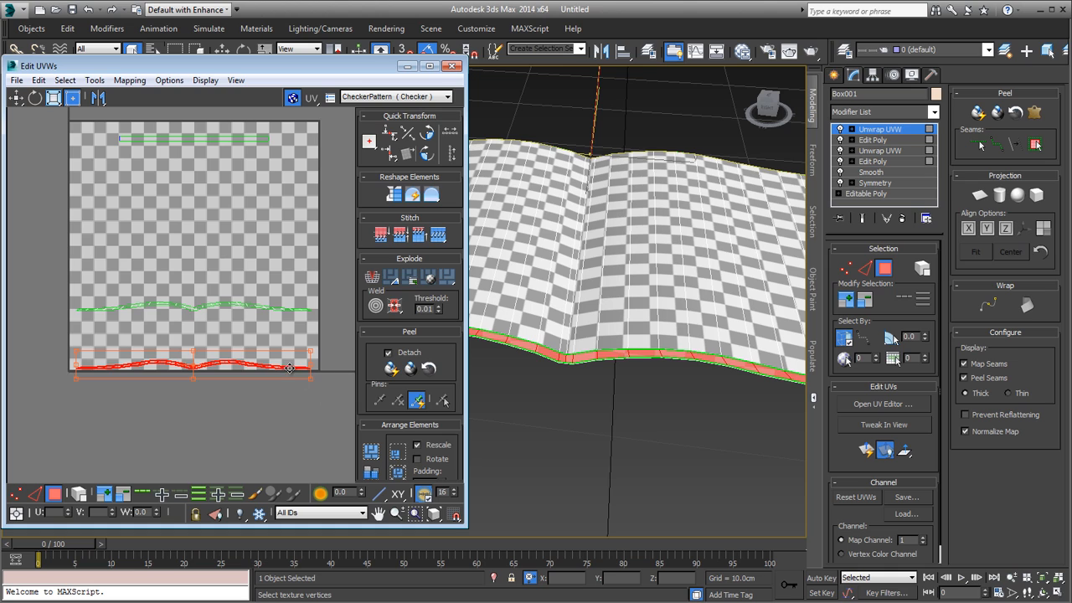
left_click_drag(289, 369, 295, 302)
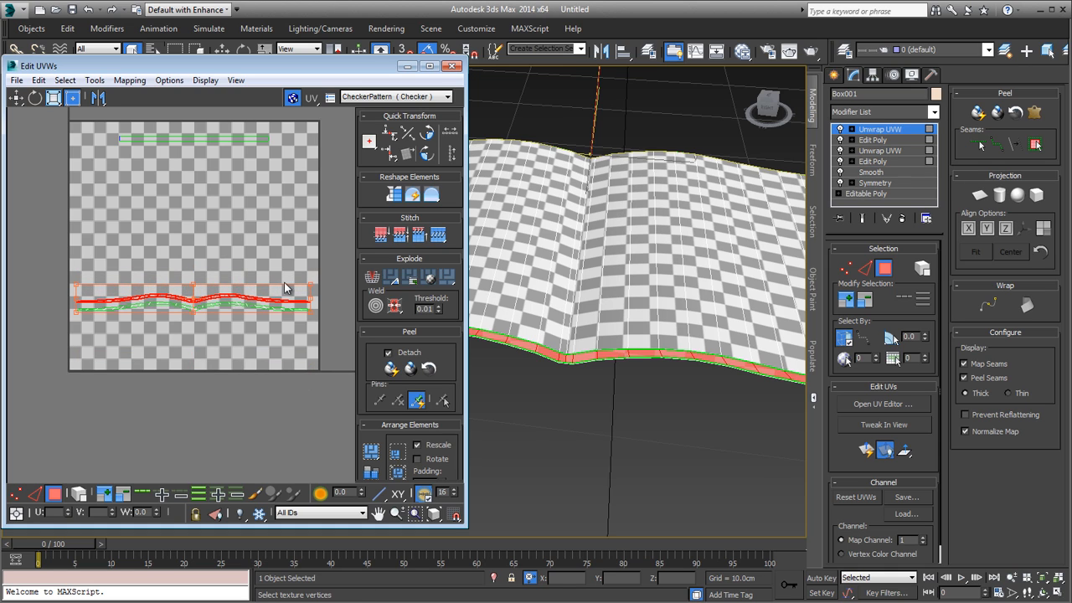
scroll(172, 291, "up", 5)
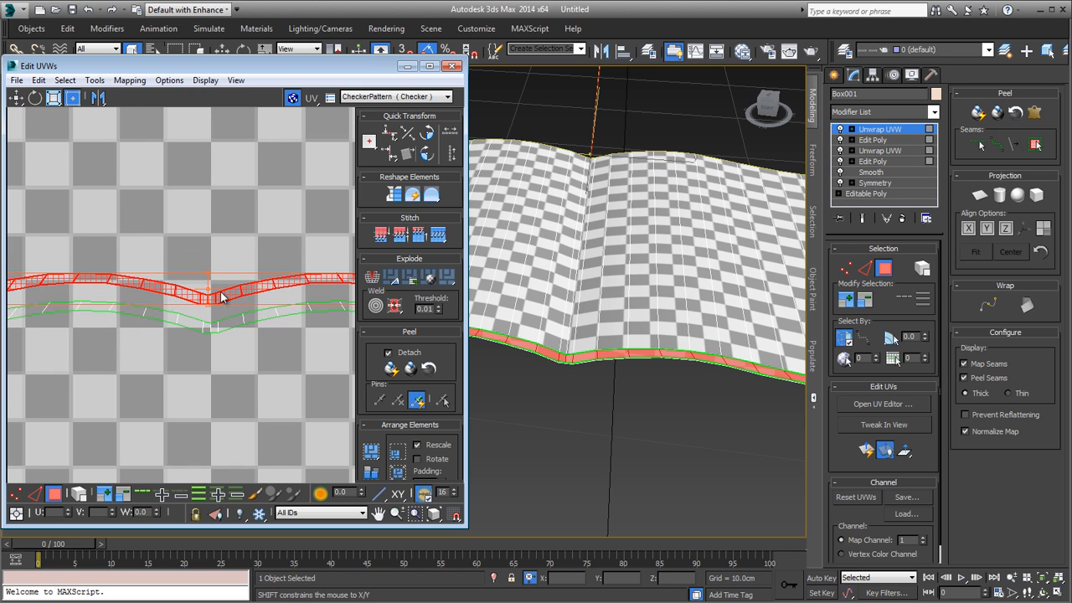
left_click_drag(221, 295, 224, 260)
scroll(207, 323, "down", 5)
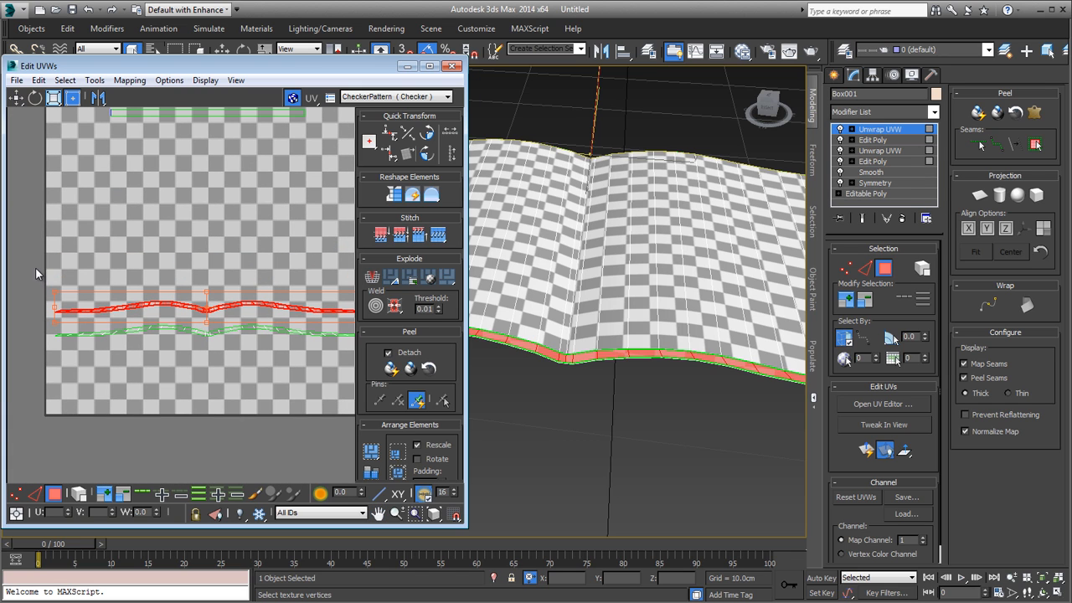
Step: Select both wavy strips and move them together down to the bottom edge of the UV square
left_click_drag(357, 391, 358, 391)
scroll(314, 376, "down", 1)
middle_click_drag(314, 377, 260, 361)
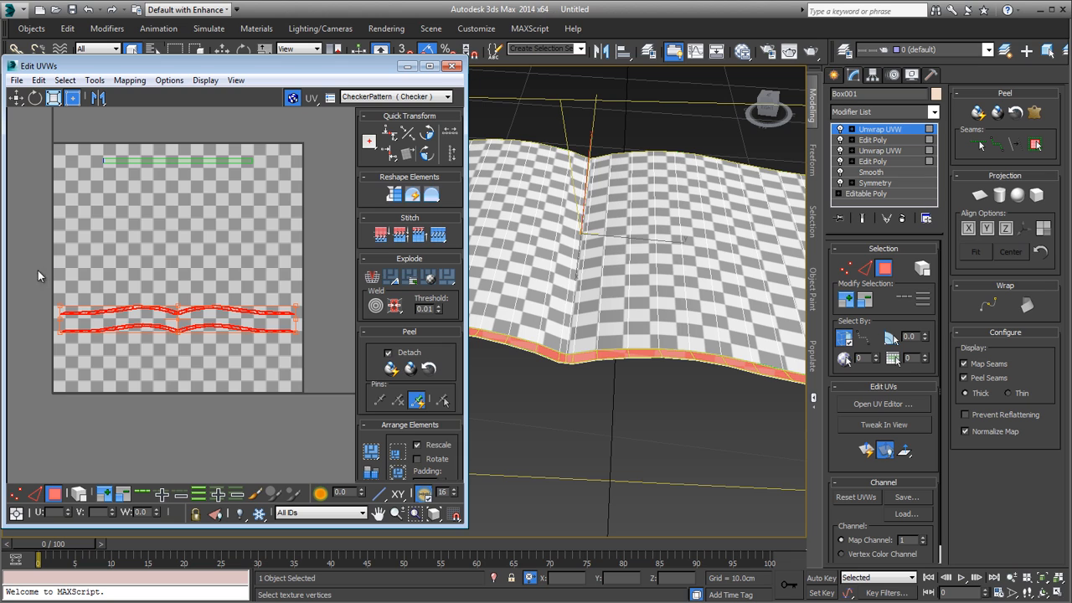
left_click_drag(250, 335, 252, 389)
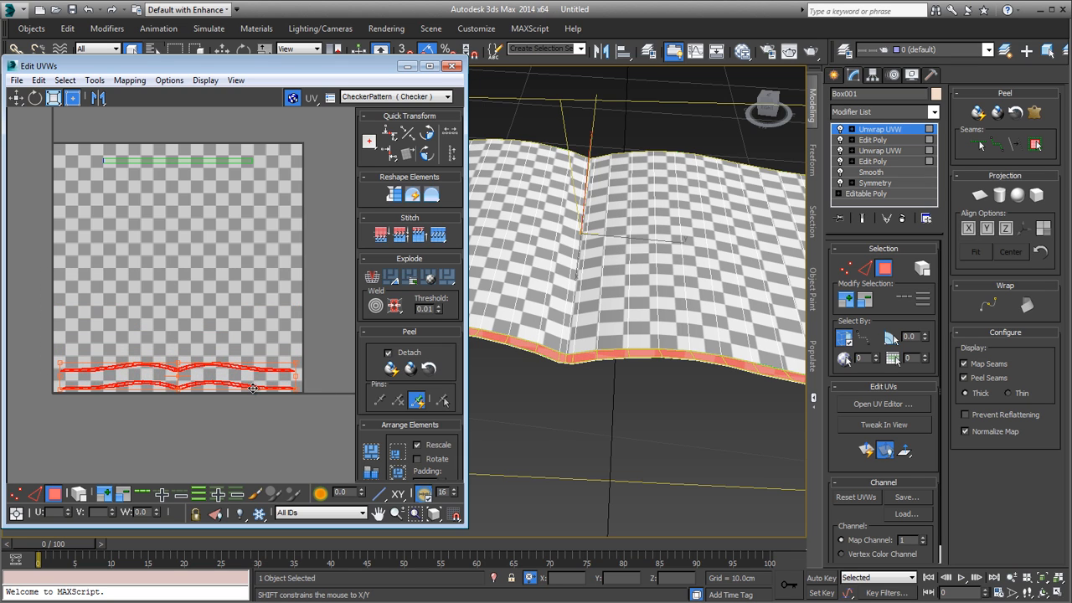
middle_click_drag(170, 411, 169, 427)
scroll(170, 426, "down", 1)
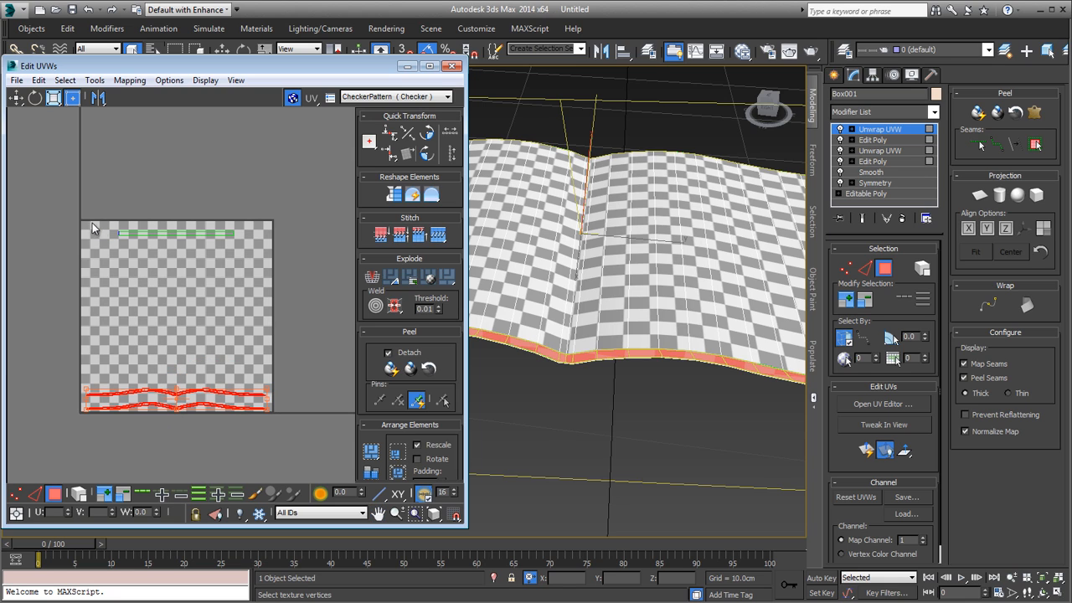
Step: Select the side polygons along one short outer edge and move their straight UV strip slightly below the overlapping one
left_click_drag(83, 220, 239, 318)
left_click_drag(271, 376, 271, 376)
left_click(185, 248)
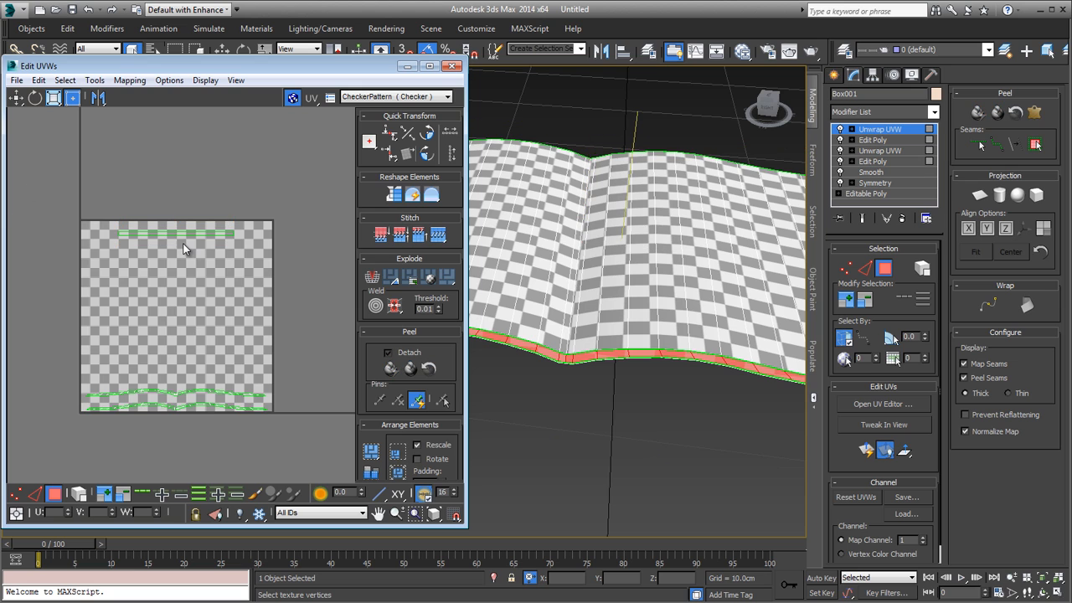
middle_click_drag(736, 277, 560, 319)
scroll(718, 336, "down", 5)
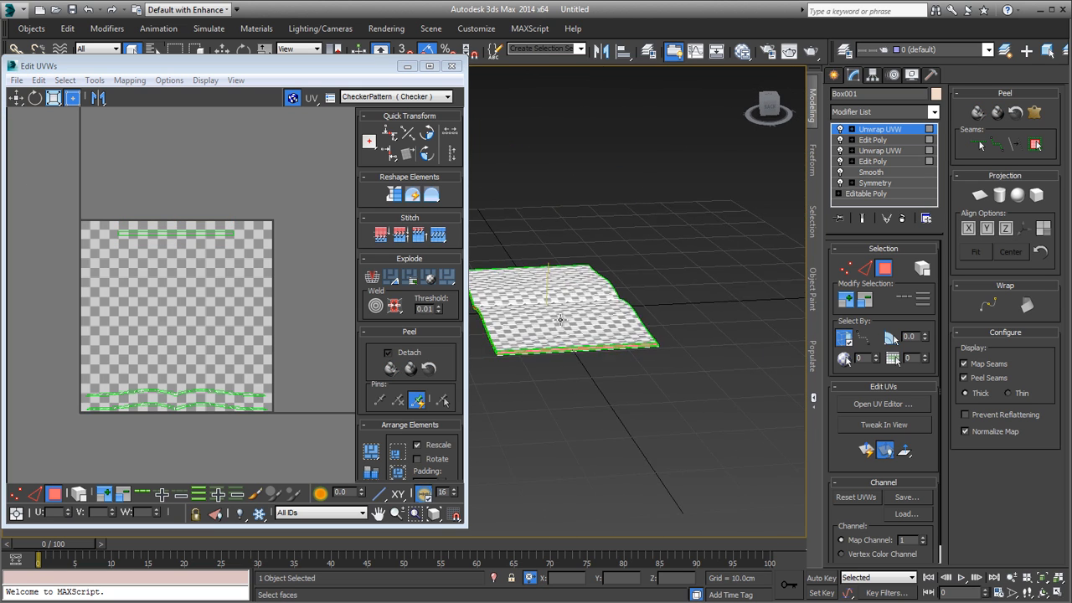
scroll(576, 333, "up", 5)
left_click(580, 428)
middle_click_drag(569, 429, 741, 356, "alt")
middle_click_drag(741, 355, 630, 343)
scroll(630, 343, "up", 3)
scroll(162, 304, "up", 4)
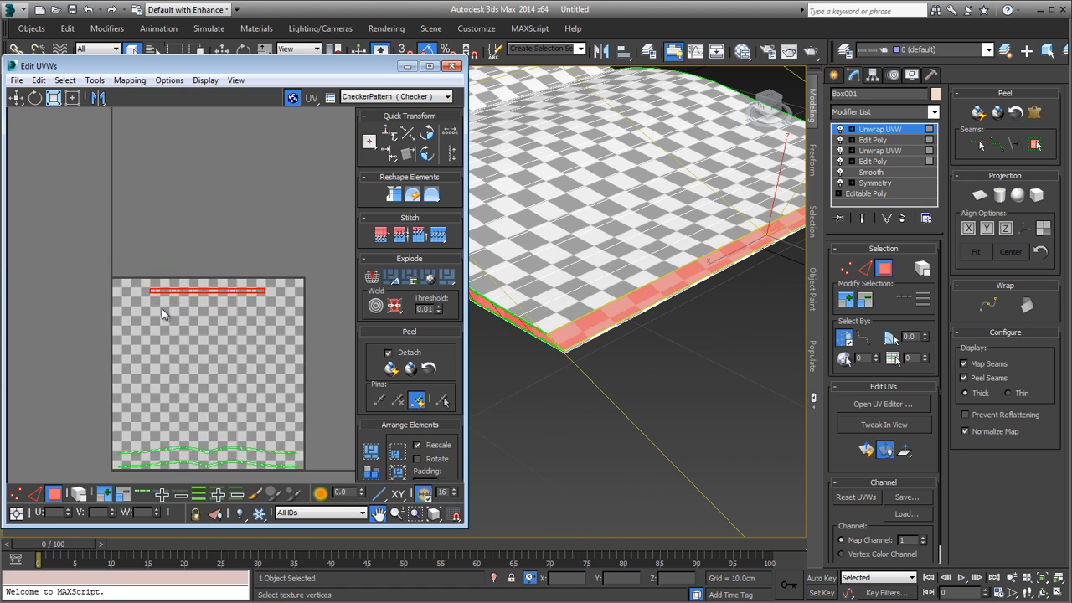
left_click_drag(253, 306, 250, 320)
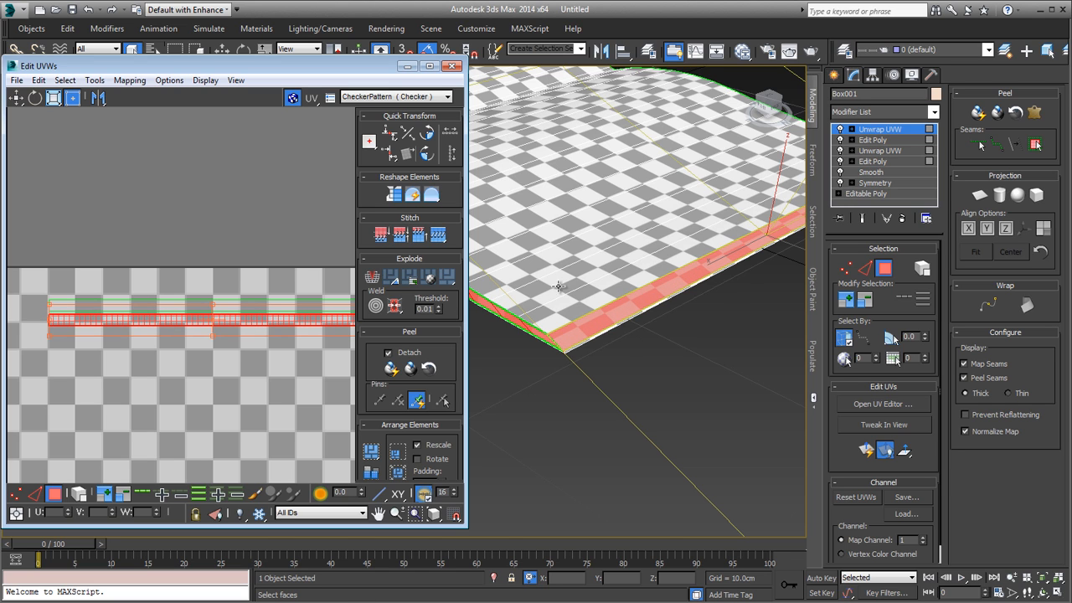
Step: Examine the checker mapping along both short outer edges of the magazine from several angles
scroll(590, 351, "down", 4)
middle_click_drag(595, 348, 720, 293, "alt")
scroll(690, 289, "up", 3)
middle_click_drag(720, 293, 814, 289)
scroll(787, 289, "down", 4)
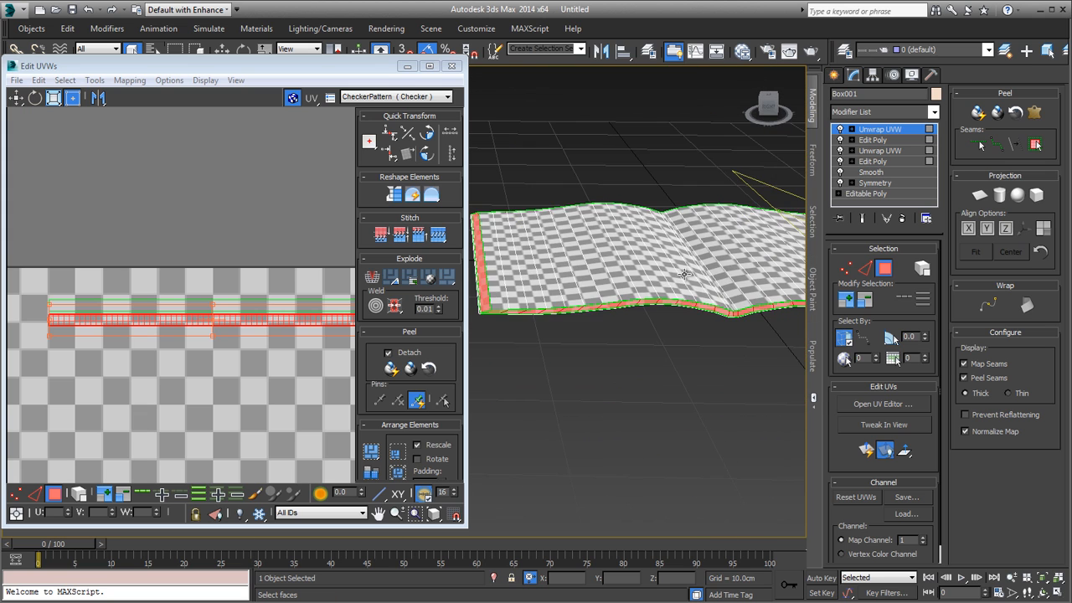
middle_click_drag(554, 295, 615, 348)
scroll(561, 337, "up", 4)
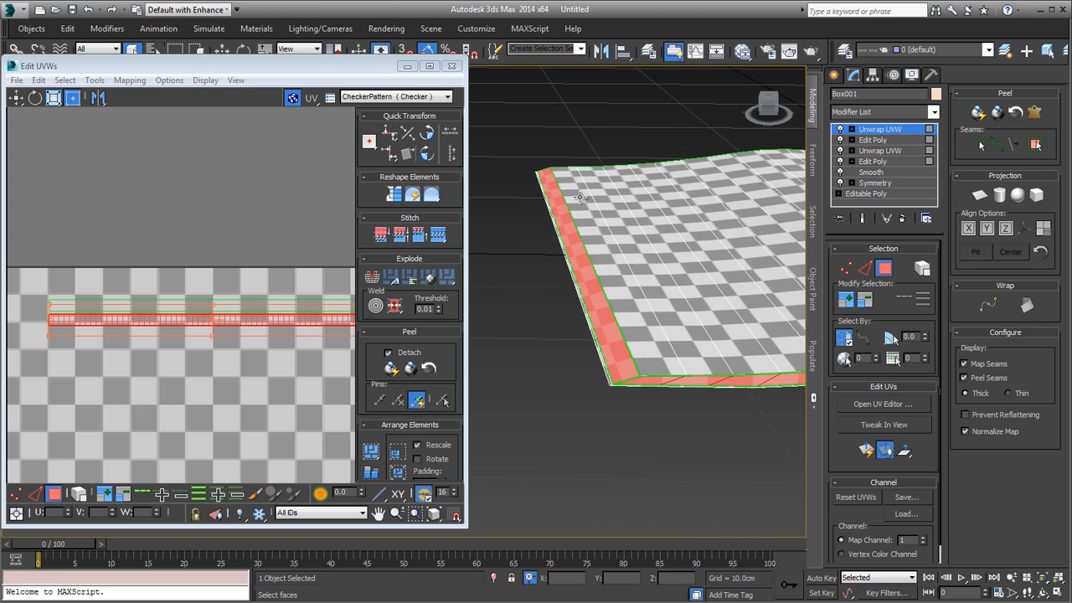
middle_click_drag(578, 196, 622, 338, "alt")
scroll(622, 338, "up", 4)
scroll(601, 335, "down", 4)
middle_click_drag(592, 300, 617, 384)
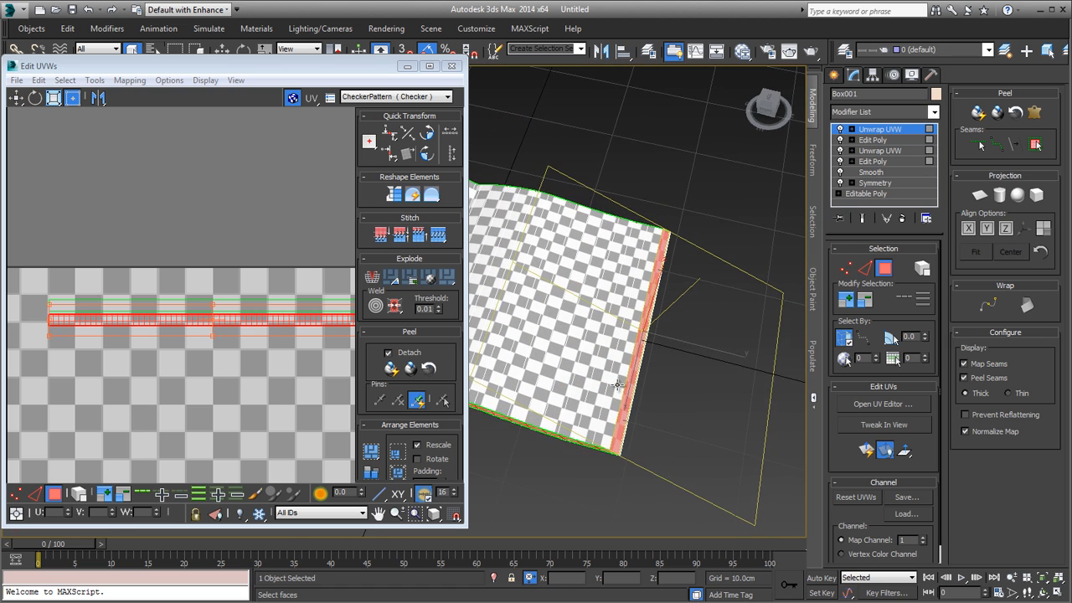
scroll(617, 384, "up", 4)
scroll(648, 240, "down", 4)
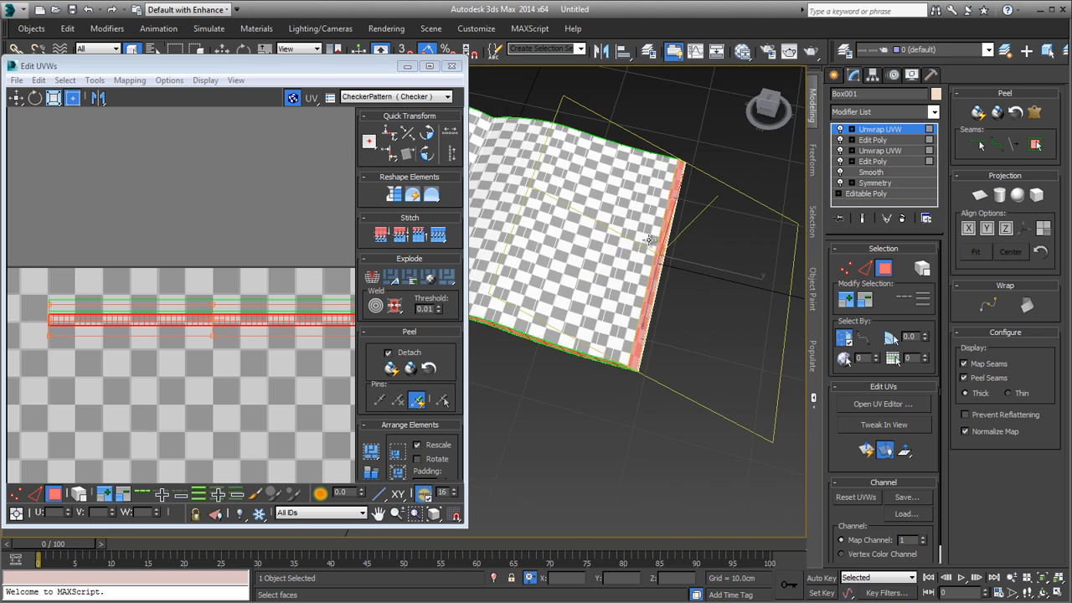
middle_click_drag(625, 264, 698, 293)
scroll(698, 292, "down", 4)
scroll(461, 200, "up", 3)
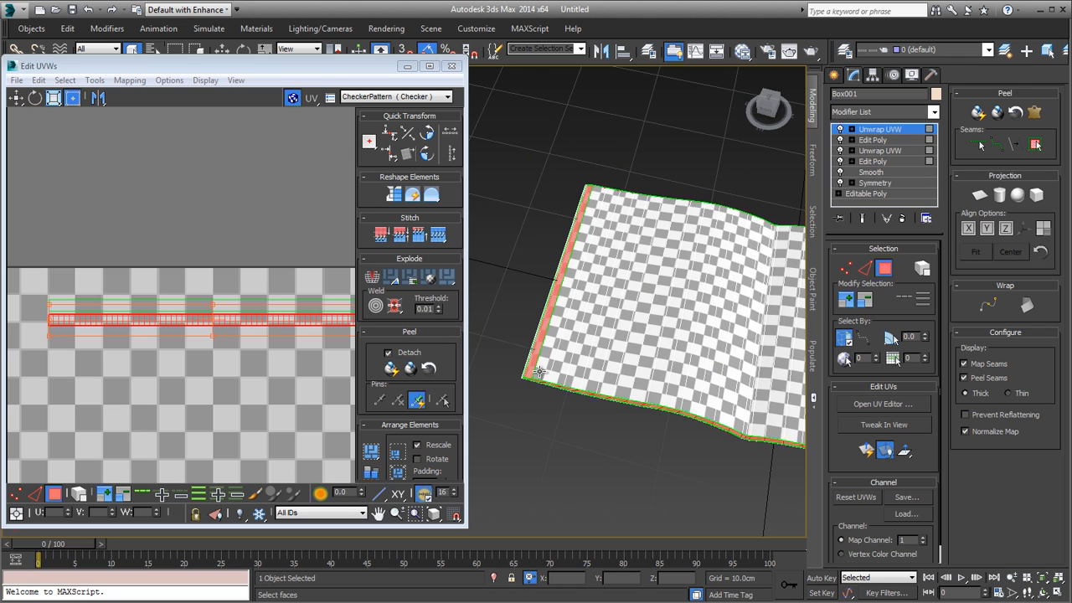
scroll(540, 374, "up", 5)
scroll(549, 170, "down", 5)
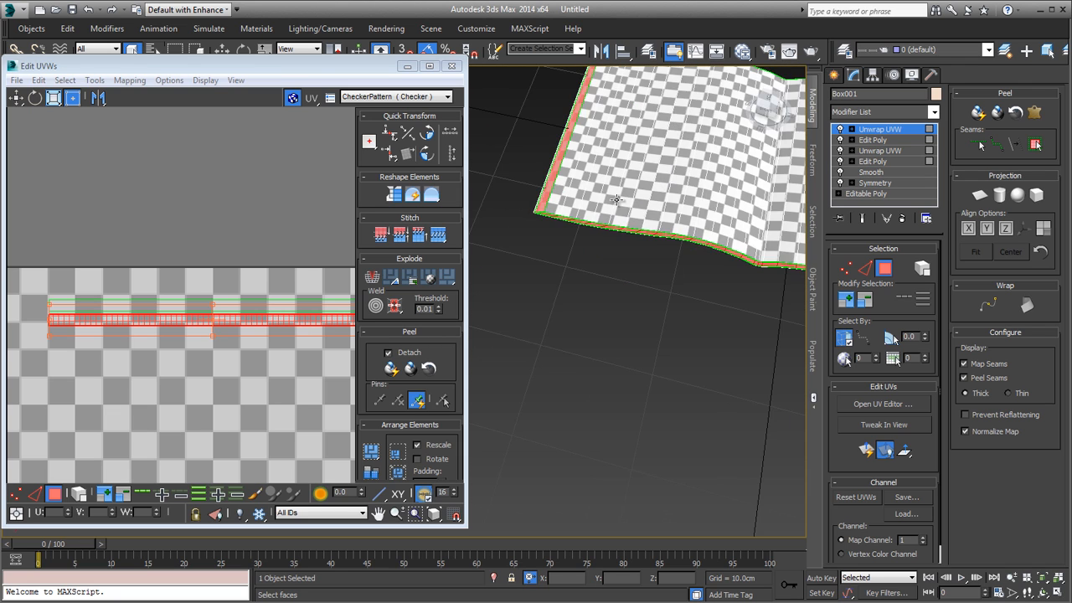
scroll(618, 201, "down", 2)
middle_click_drag(618, 200, 532, 268)
scroll(531, 268, "up", 5)
middle_click_drag(655, 311, 563, 306)
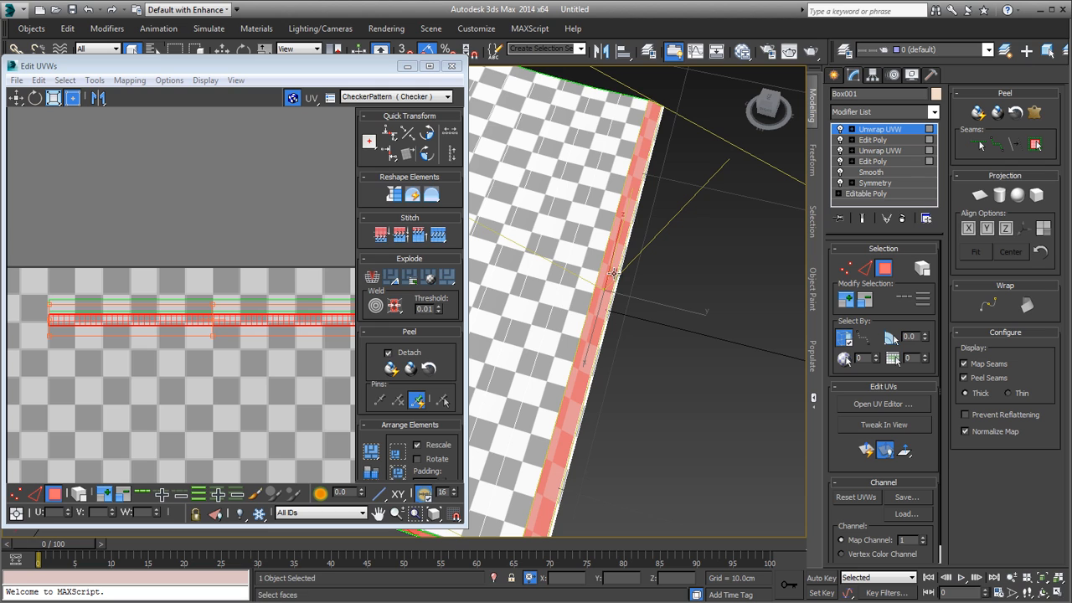
Step: Move the selected straight UV strip slightly farther down to widen its gap to the other straight strip
middle_click_drag(251, 381, 233, 321)
scroll(234, 259, "up", 3)
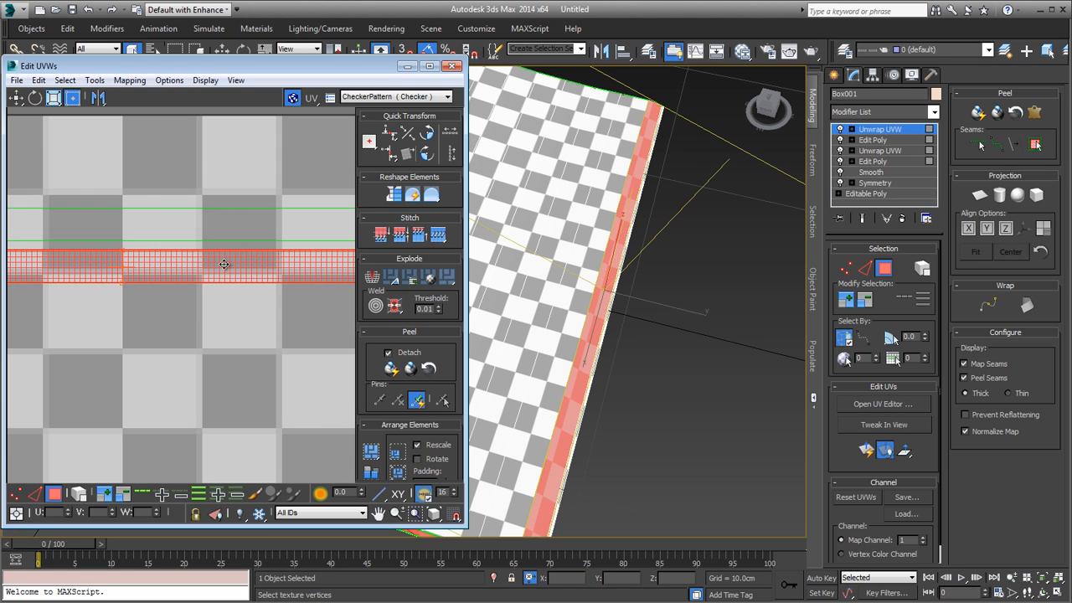
left_click_drag(225, 266, 224, 272)
scroll(225, 272, "down", 5)
scroll(30, 254, "up", 3)
scroll(133, 267, "up", 3)
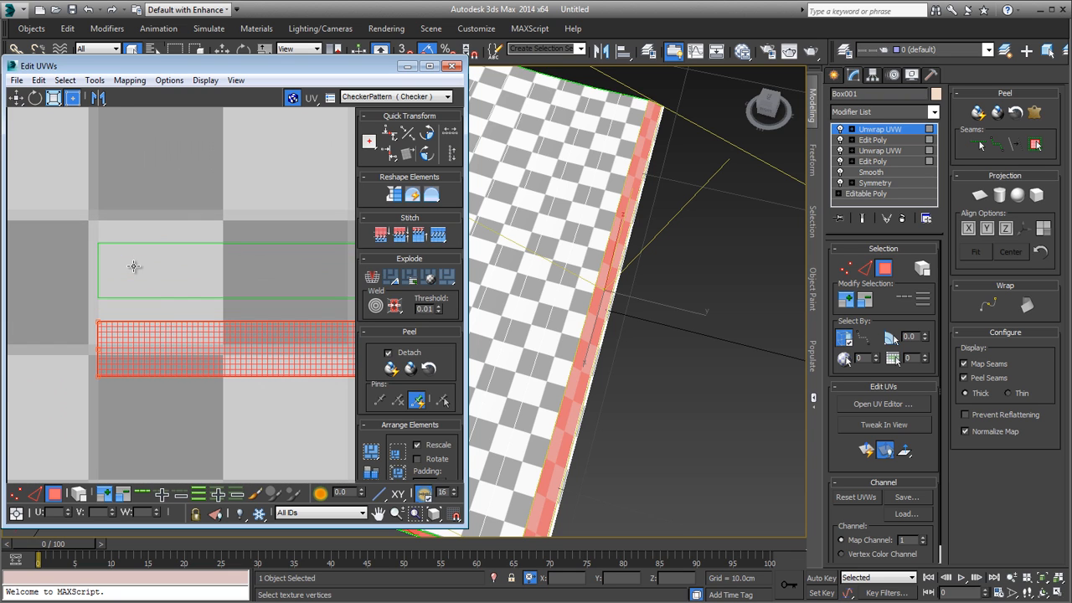
Step: Select both straight UV strips, move them down to just above the wavy strips, and clear the selection
scroll(117, 289, "up", 2)
scroll(111, 324, "down", 5)
scroll(133, 324, "down", 3)
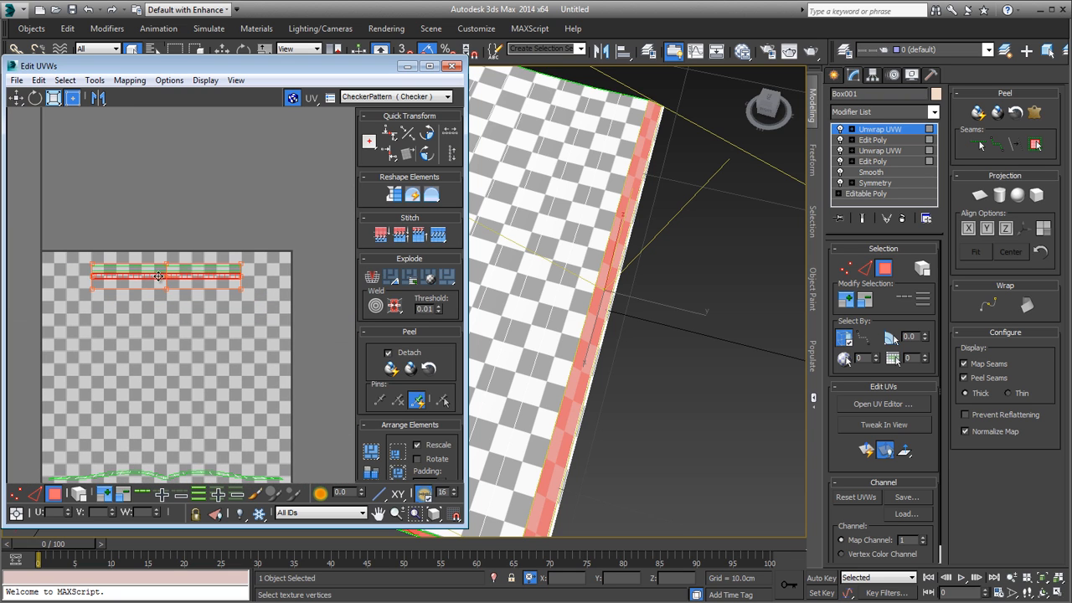
left_click_drag(78, 319, 77, 319)
middle_click_drag(148, 297, 168, 210)
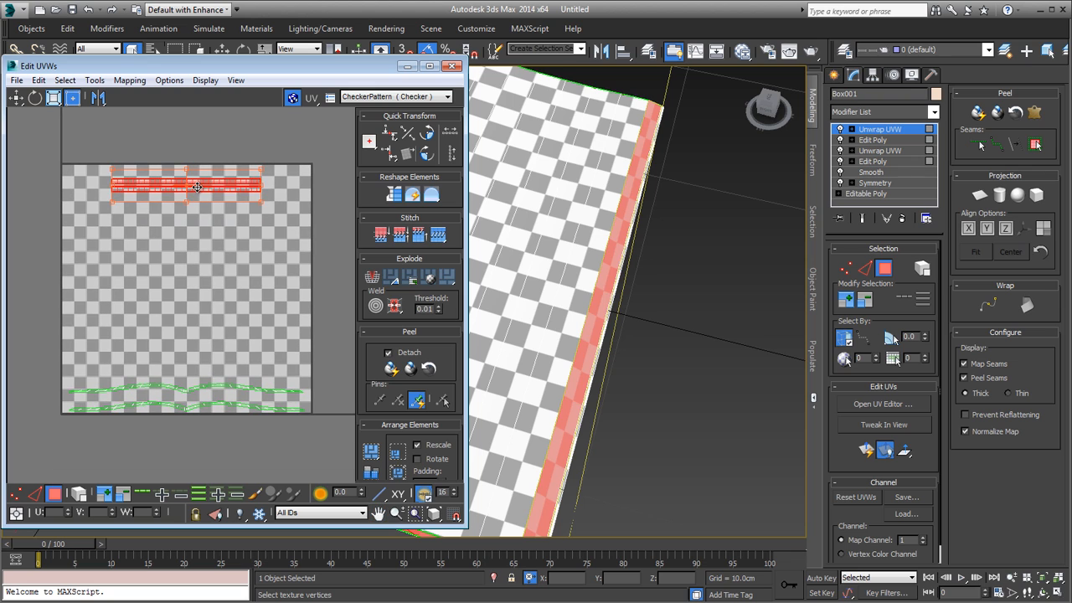
left_click_drag(203, 188, 199, 374)
left_click(207, 305)
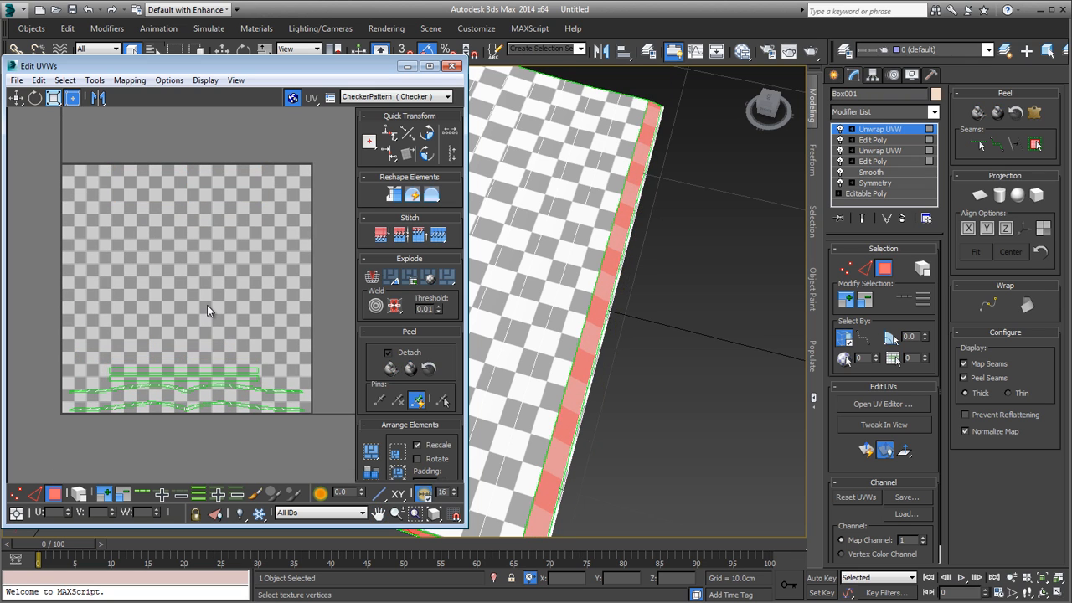
Step: Minimize the UV editor and examine the checker mapping along the magazine's borders from several angles
mouse_move(591, 314)
middle_mouse_down()
mouse_move(639, 316)
mouse_move(631, 217)
mouse_move(630, 343)
mouse_move(643, 215)
mouse_move(575, 184)
middle_mouse_up()
scroll(638, 315, "down", 6)
scroll(632, 218, "up", 5)
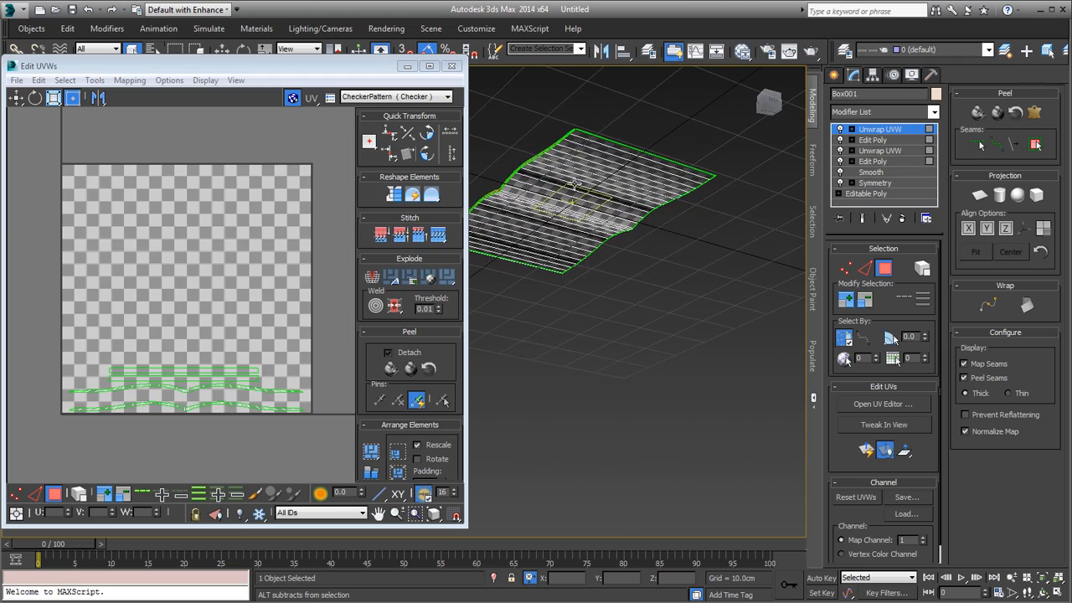
left_click(406, 67)
middle_click_drag(572, 259, 568, 388, "alt")
scroll(590, 345, "up", 3)
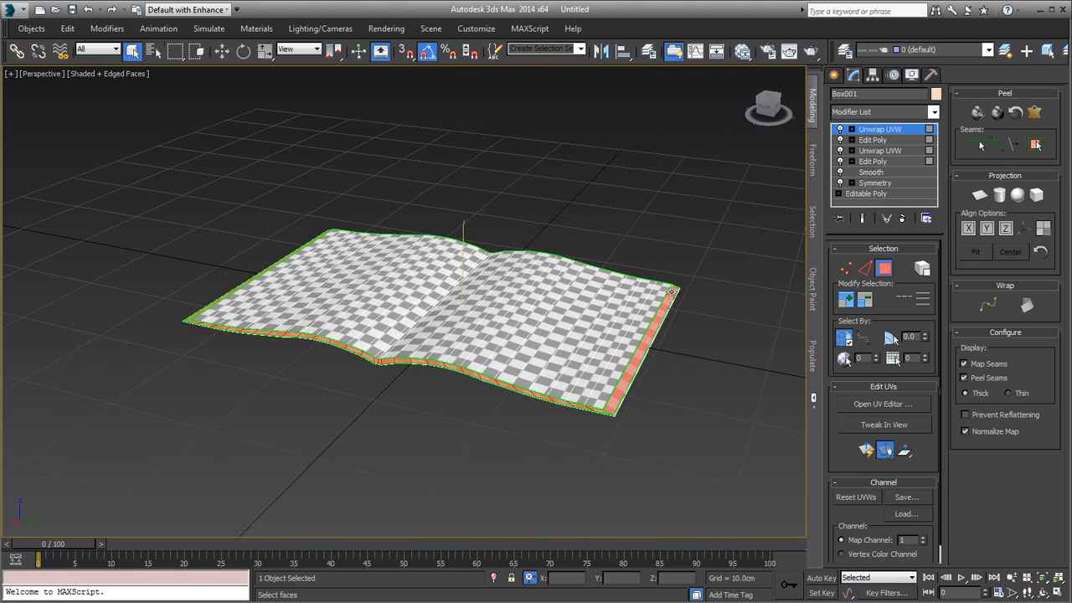
middle_click_drag(606, 365, 583, 382, "alt")
scroll(485, 379, "up", 5)
middle_click_drag(486, 375, 492, 382)
key("z")
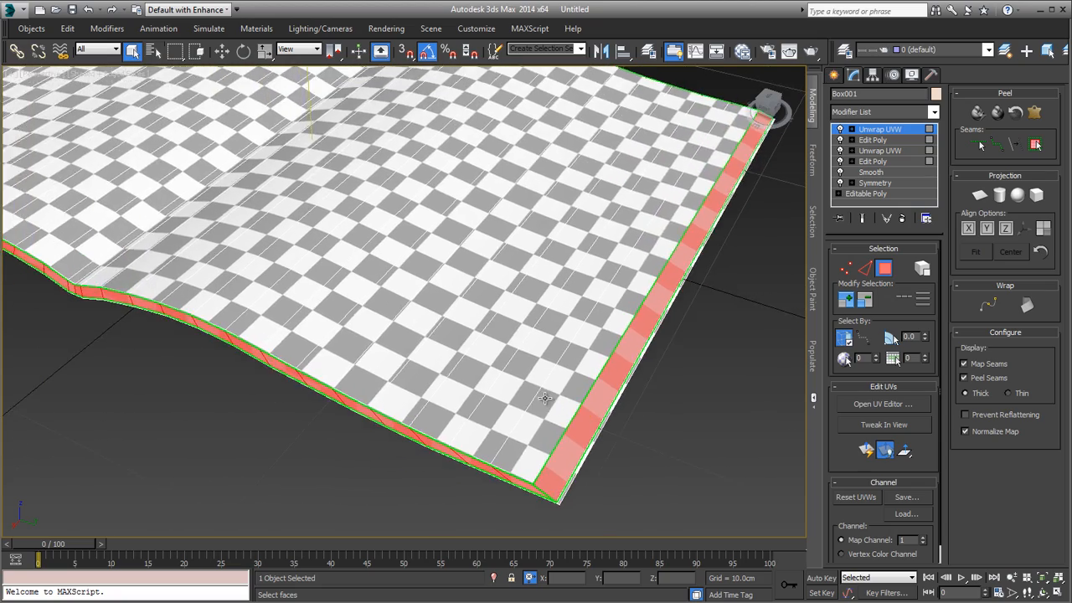
Step: Leave polygon level in the Unwrap UVW modifier and add an Edit Poly modifier on top of the stack
left_click(903, 131)
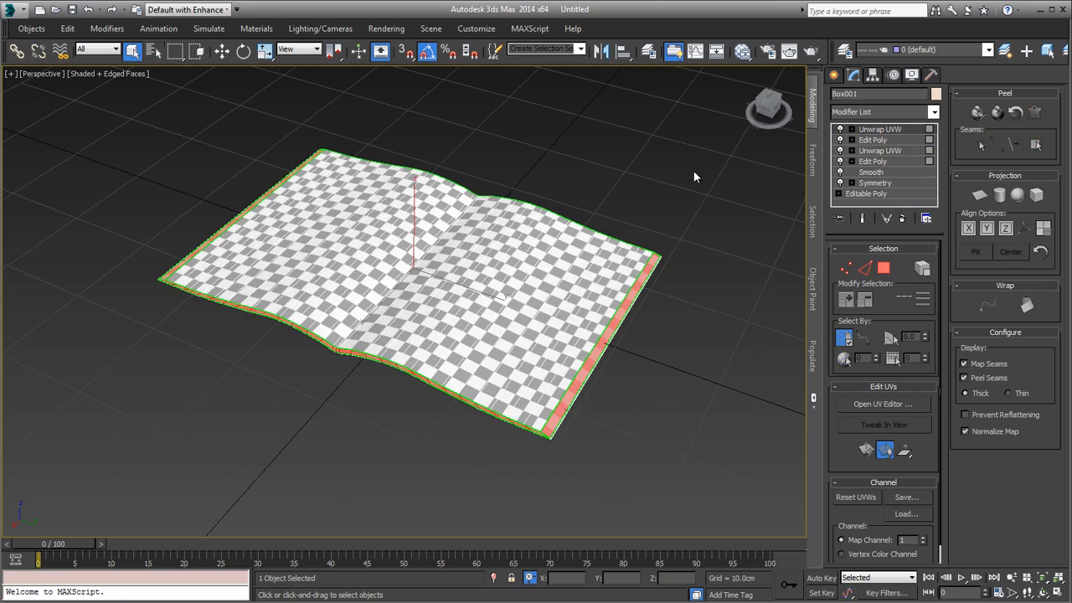
left_click(693, 172)
middle_click_drag(584, 315, 526, 250, "alt")
left_click(579, 347)
key("z")
scroll(577, 276, "up", 3)
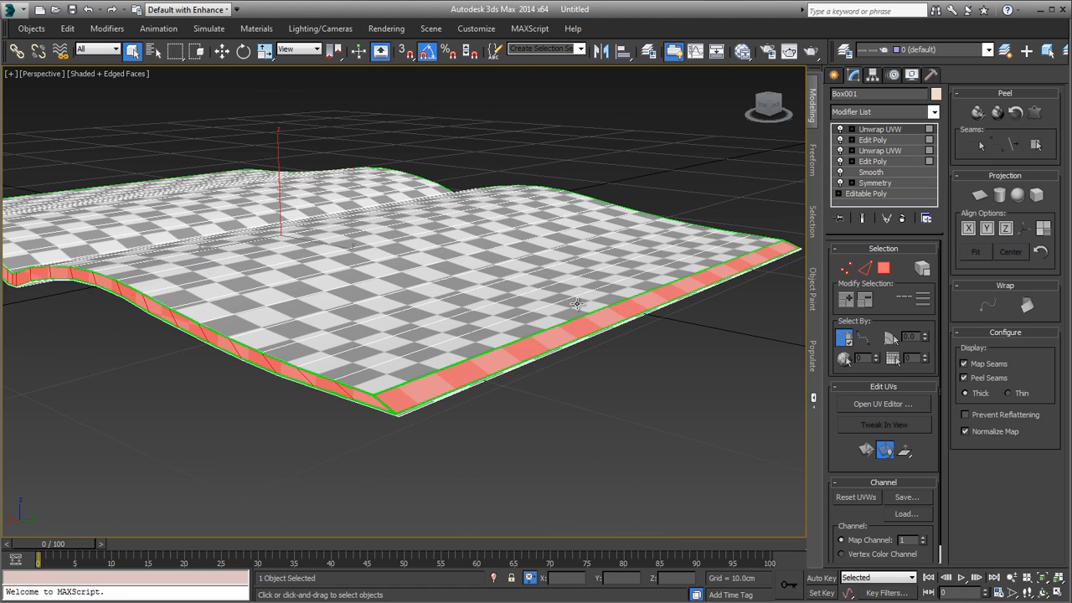
scroll(698, 280, "down", 3)
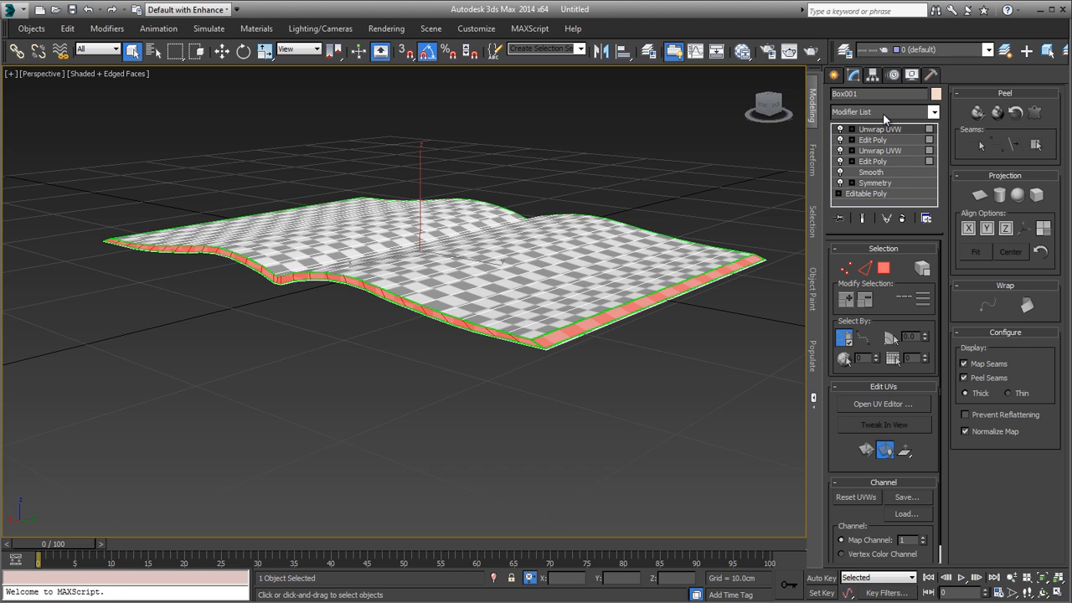
left_click(882, 113)
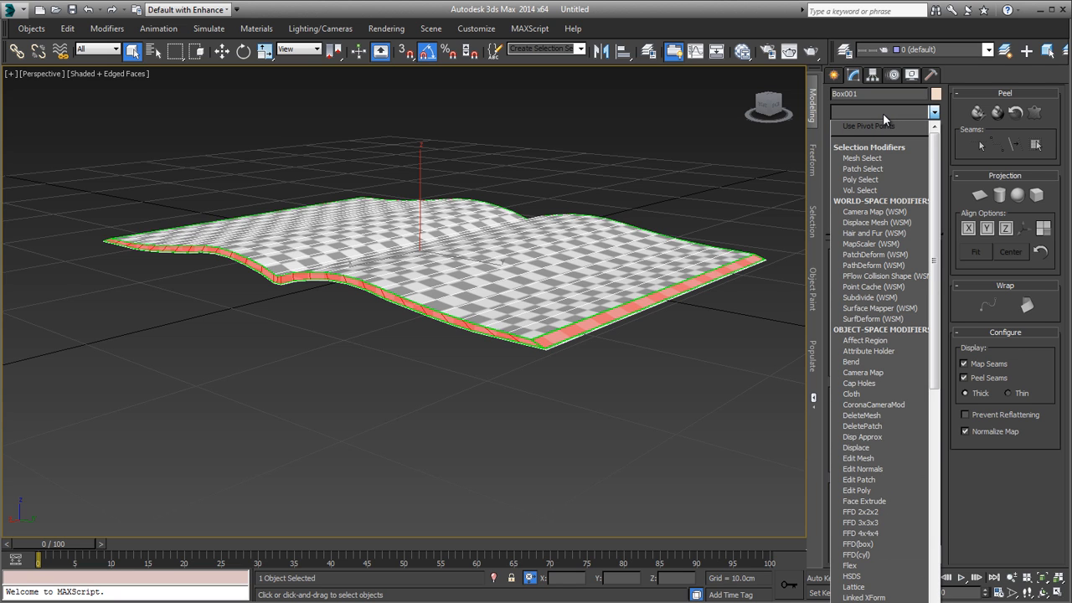
key("e")
key("e")
key("e")
key("e")
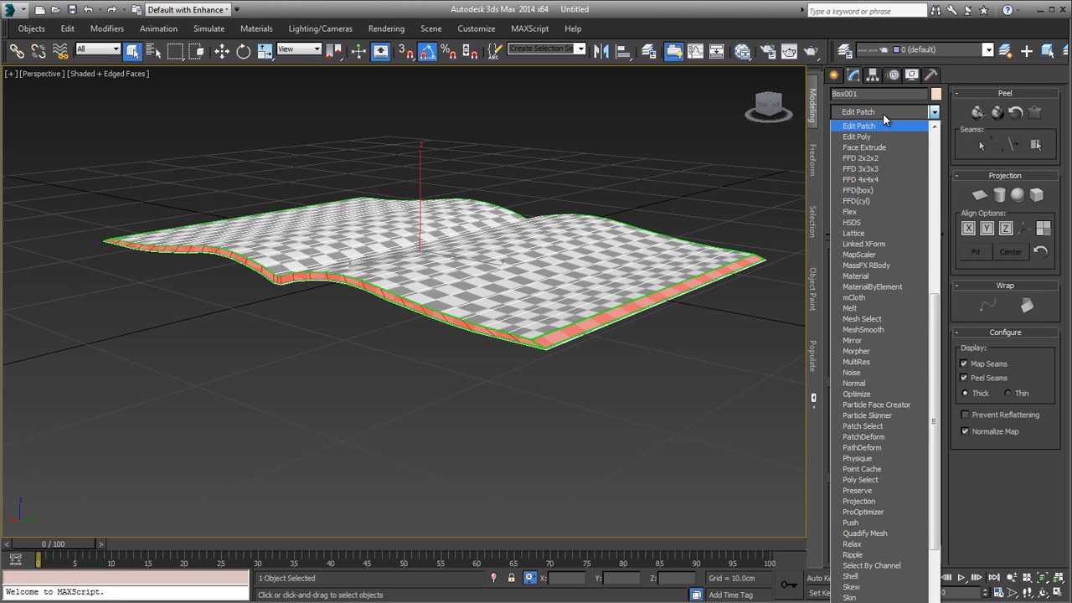
key("Return")
Step: Enter polygon level in the new Edit Poly modifier and select all polygons of the magazine
middle_click_drag(725, 323, 662, 265, "alt")
key("4")
left_click(658, 172)
key("ctrl+a")
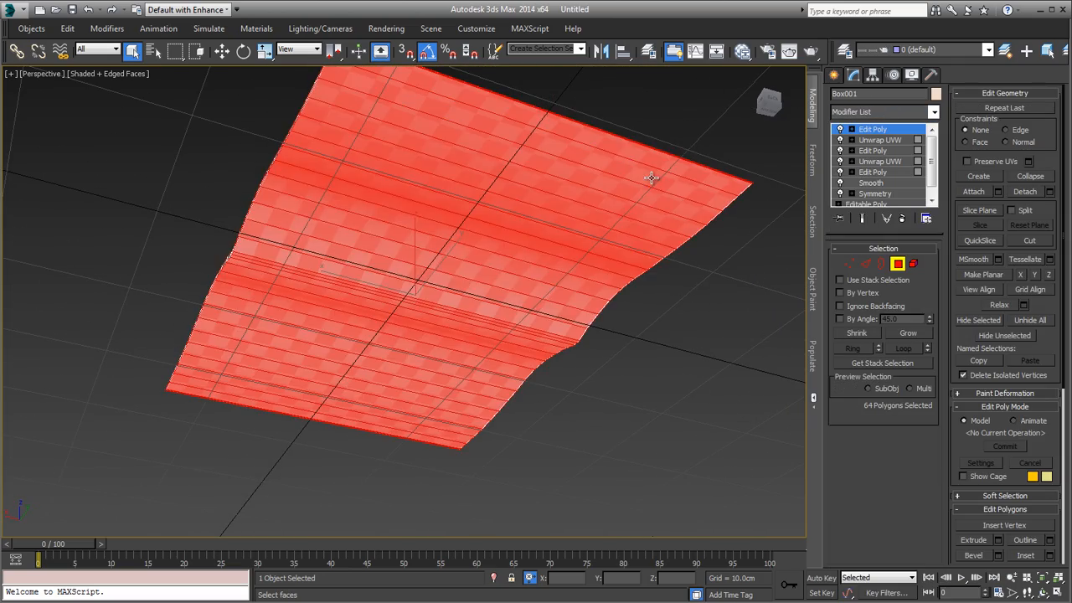
middle_click_drag(650, 175, 625, 261, "alt")
scroll(507, 360, "up", 3)
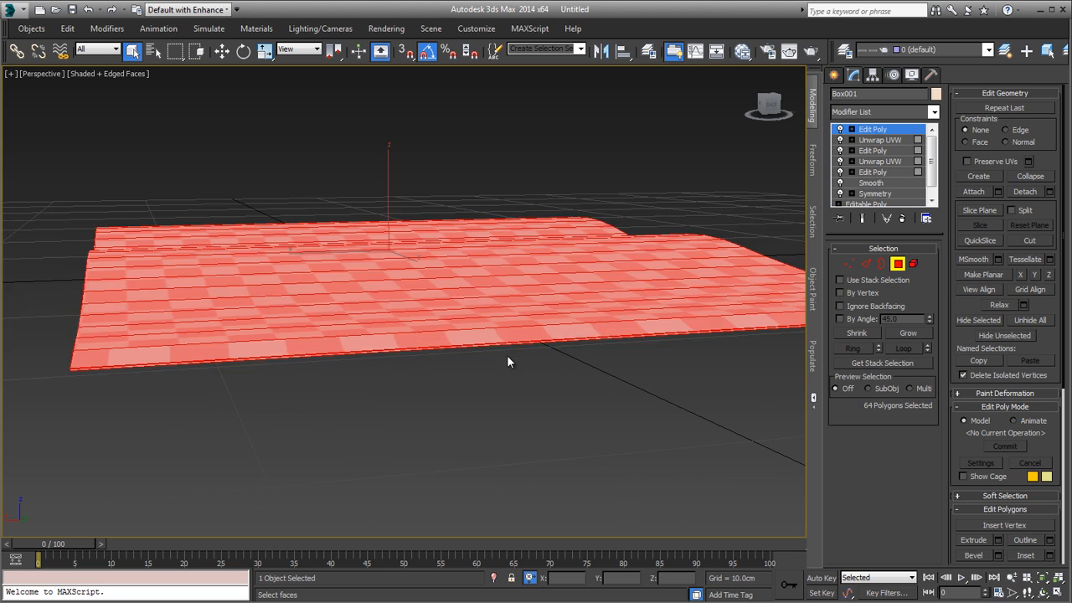
middle_click_drag(508, 360, 540, 362, "alt")
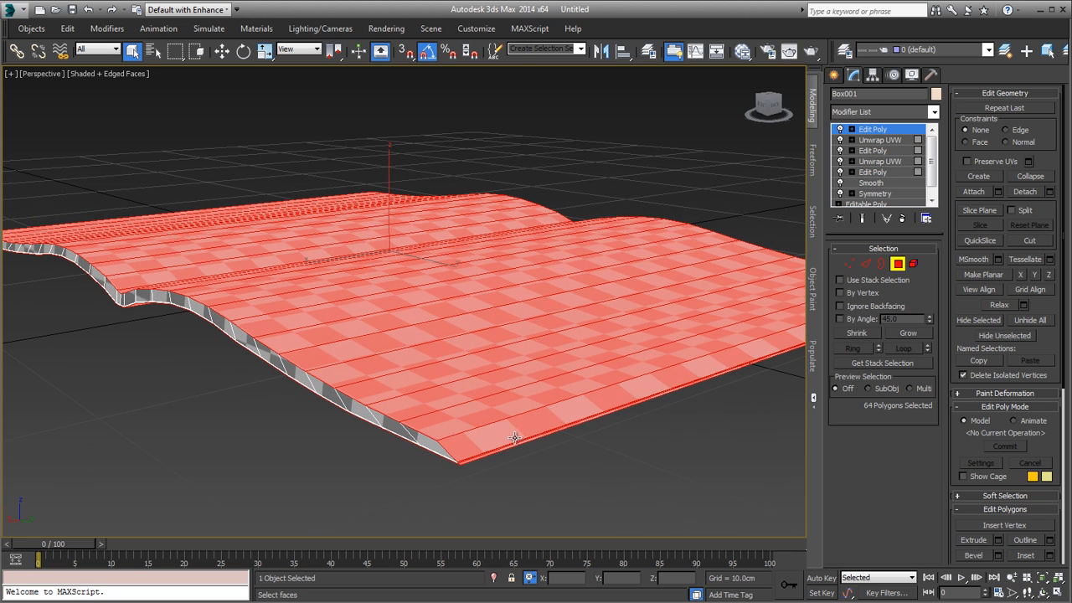
scroll(513, 431, "up", 4)
Step: Replace the selection with the underside polygons, picking them strip by strip from one short outer edge toward the spine
left_click(428, 442)
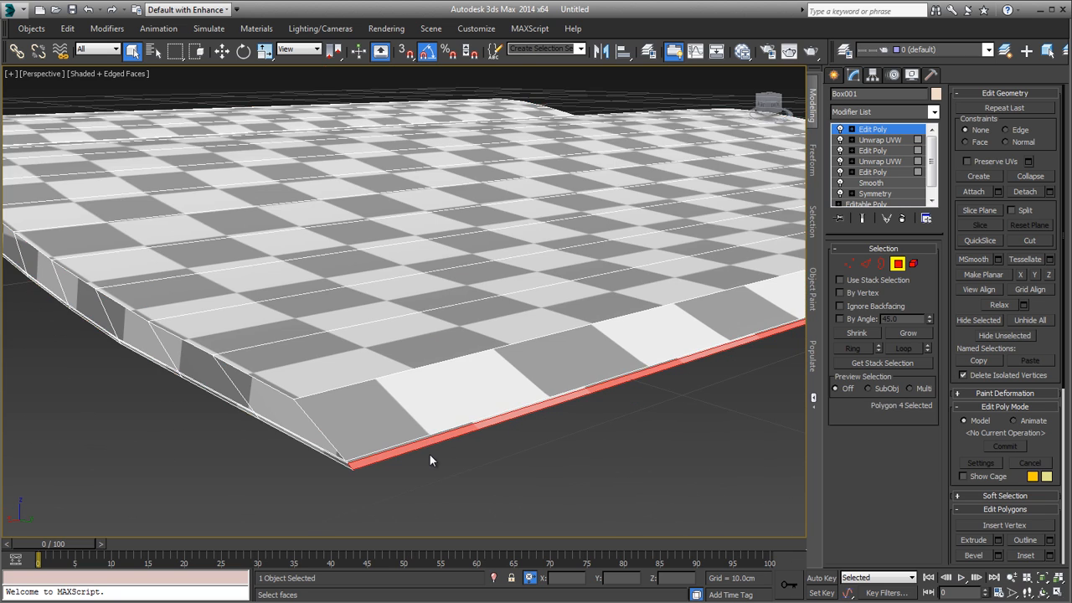
scroll(429, 454, "up", 1)
scroll(432, 451, "down", 1)
middle_click_drag(434, 451, 445, 406, "alt")
scroll(445, 405, "down", 3)
left_click(498, 359)
left_click(469, 382, "ctrl")
left_click(460, 387, "ctrl")
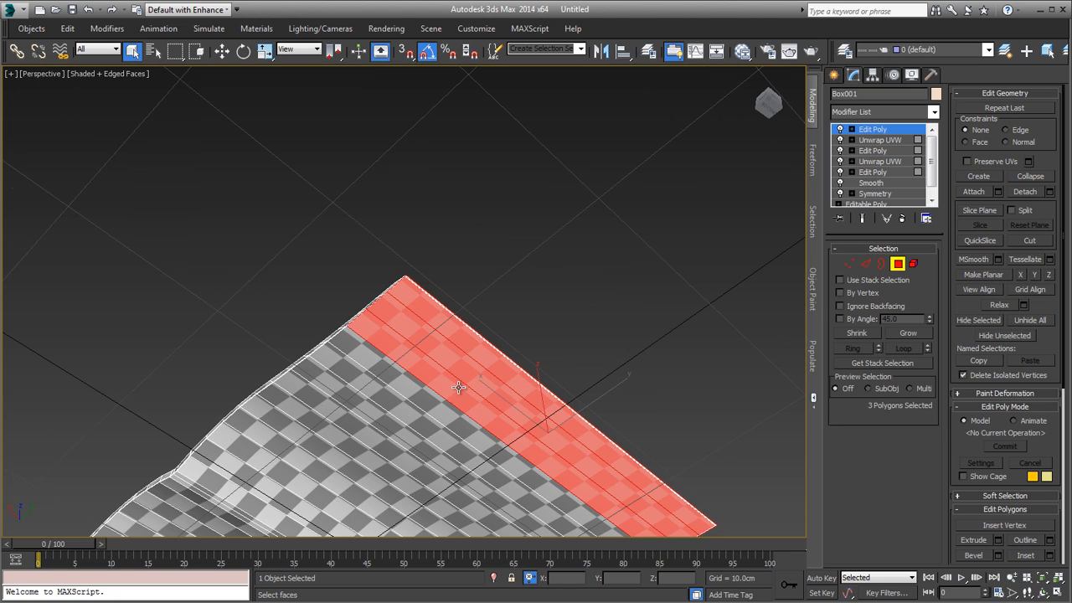
left_click(439, 405, "ctrl")
left_click(402, 427, "ctrl")
left_click(406, 417, "ctrl")
left_click(411, 421, "ctrl")
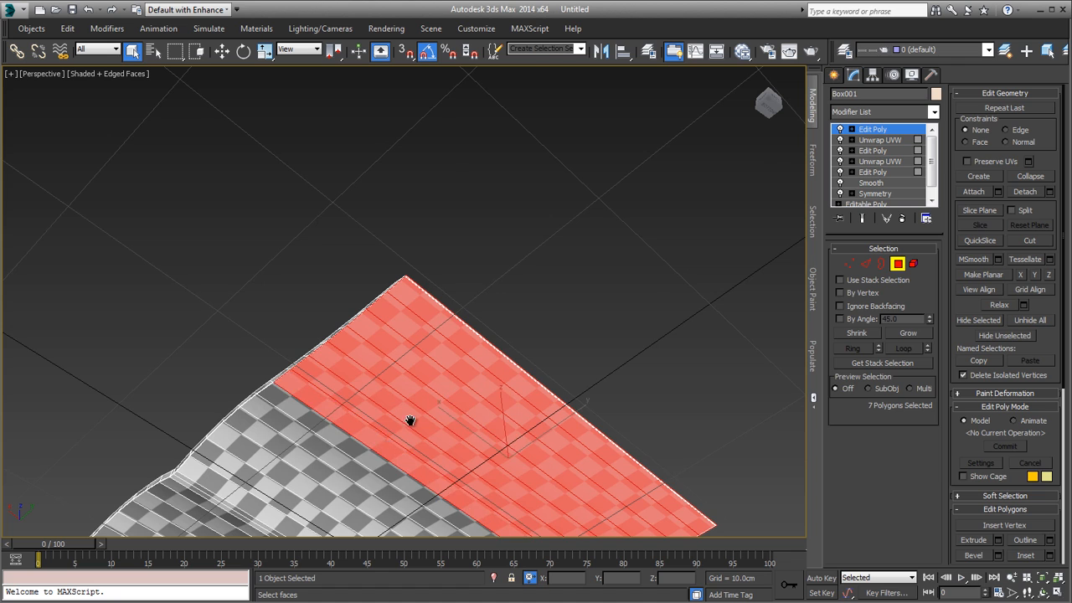
Step: Add the next underside polygon strips to the selection until it extends slightly past the magazine's spine
middle_click_drag(411, 421, 489, 281, "alt")
left_click(471, 291, "ctrl")
left_click(455, 307, "ctrl")
left_click(440, 324, "ctrl")
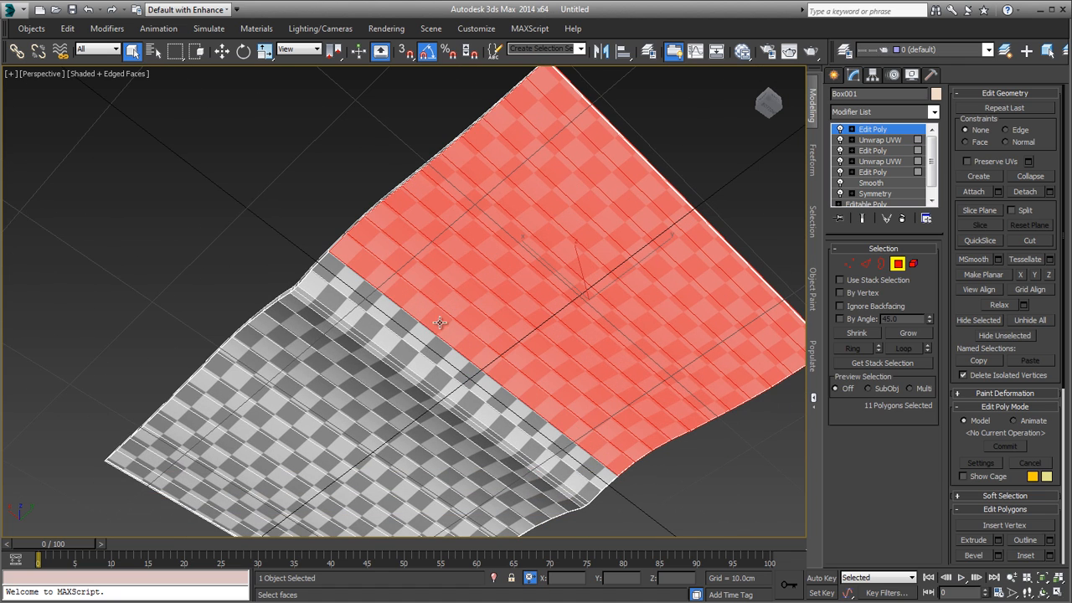
left_click(423, 346, "ctrl")
left_click(409, 362, "ctrl")
left_click(403, 369, "ctrl")
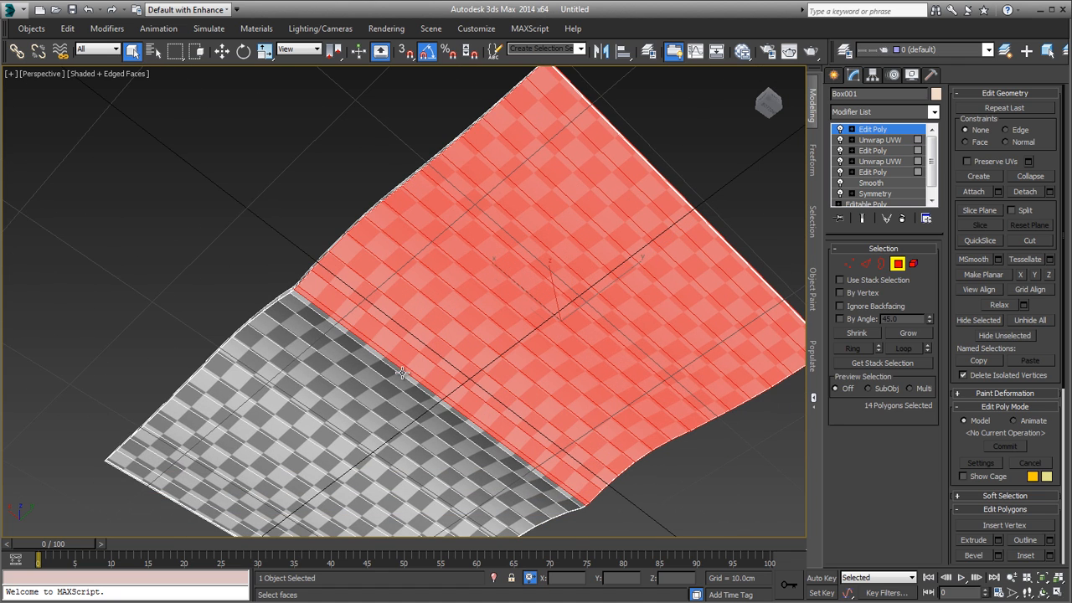
left_click(403, 373, "ctrl")
left_click(399, 377, "ctrl")
left_click(383, 393, "ctrl")
Step: Add the remaining underside polygon strips to the selection, up to the opposite short outer edge
middle_click_drag(384, 393, 499, 278)
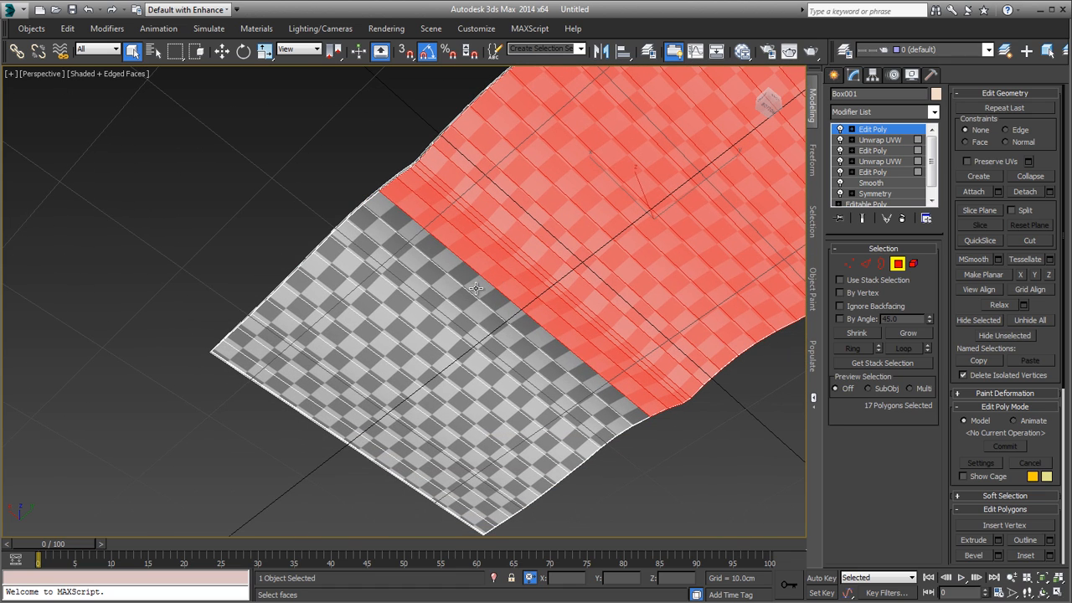
left_click(471, 295, "ctrl")
left_click(461, 305, "ctrl")
left_click(452, 316, "ctrl")
left_click(434, 342, "ctrl")
left_click(427, 350, "ctrl")
left_click(418, 373, "ctrl")
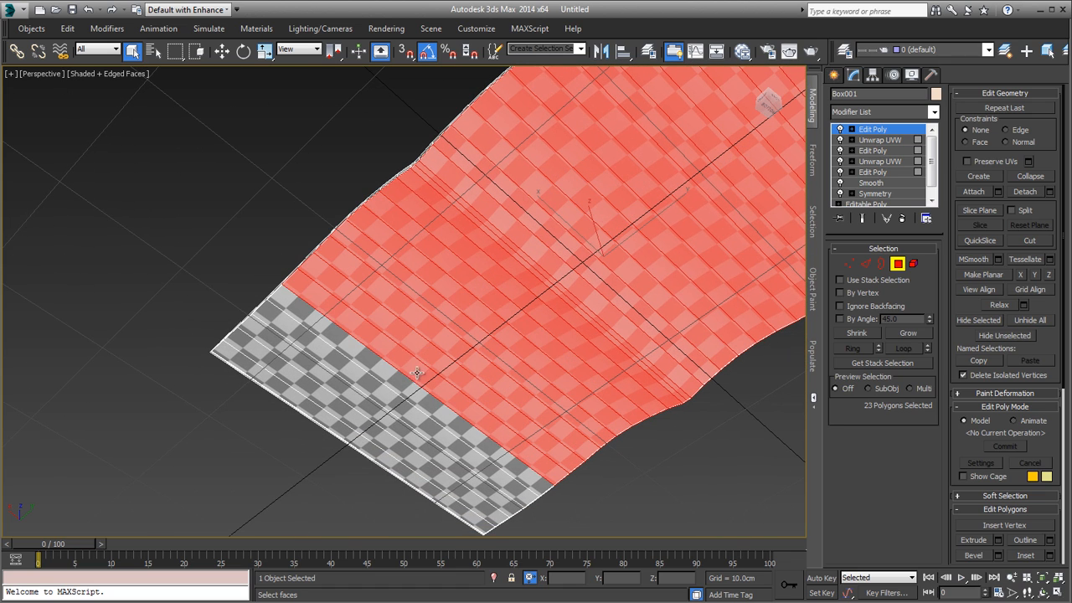
left_click(405, 399, "ctrl")
left_click(400, 411, "ctrl")
left_click(391, 429, "ctrl")
left_click(387, 441, "ctrl")
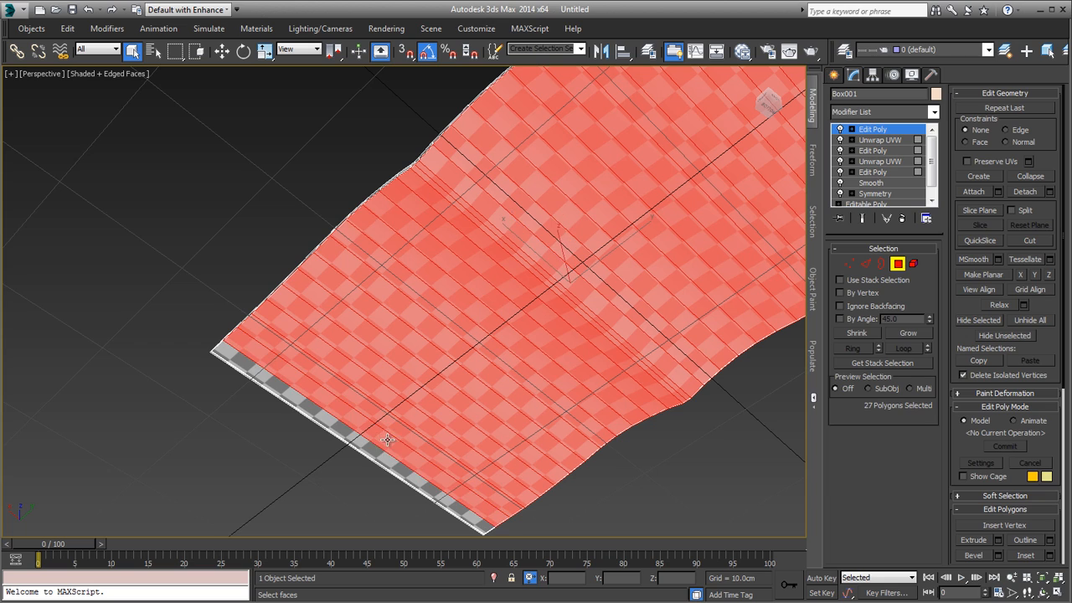
left_click(379, 456, "ctrl")
Step: Grow the underside polygon selection twice and check its extent around the magazine's lower border
middle_click_drag(399, 379, 318, 459, "alt")
middle_click_drag(319, 459, 482, 457)
scroll(267, 300, "up", 4)
mouse_move(284, 395)
middle_mouse_down("alt")
mouse_move(302, 353)
mouse_move(282, 383)
middle_mouse_up("alt")
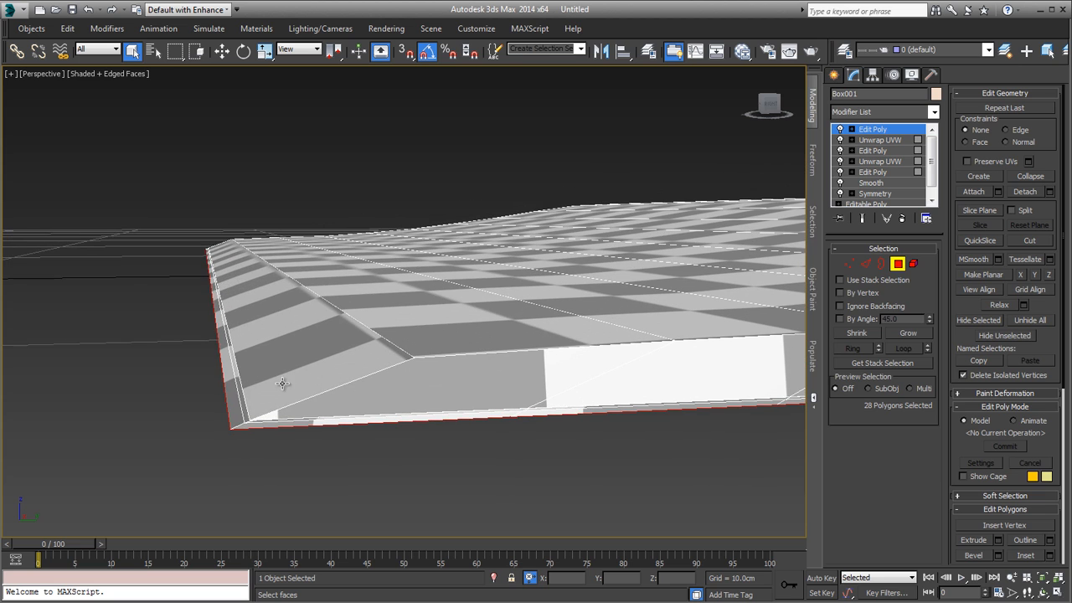
left_click(898, 331)
left_click(898, 332)
middle_click_drag(536, 334, 597, 169, "alt")
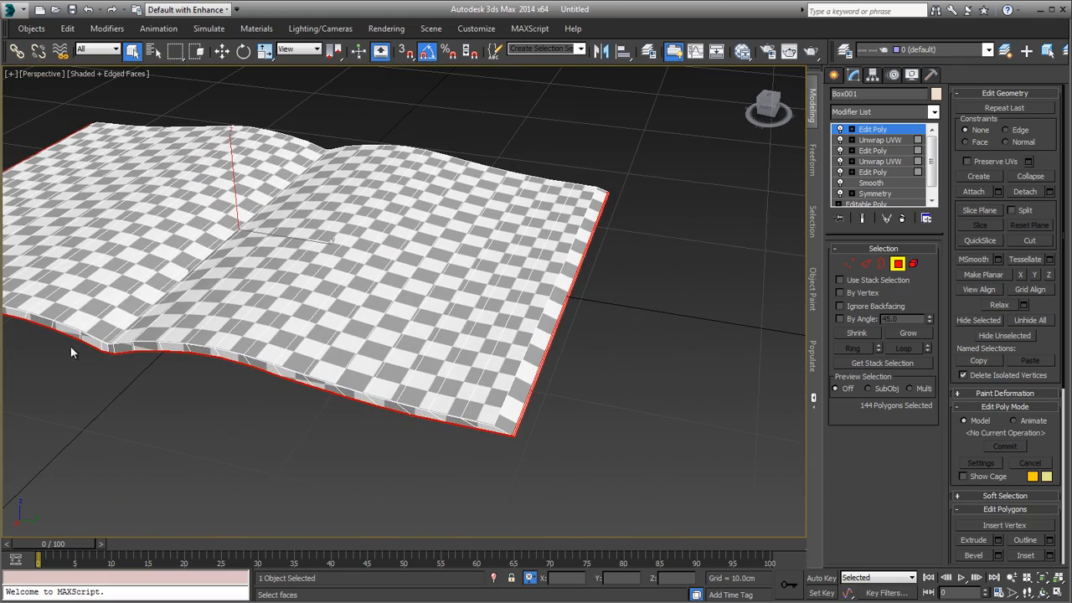
middle_click_drag(71, 347, 670, 343, "alt")
scroll(730, 371, "down", 3)
scroll(662, 364, "up", 5)
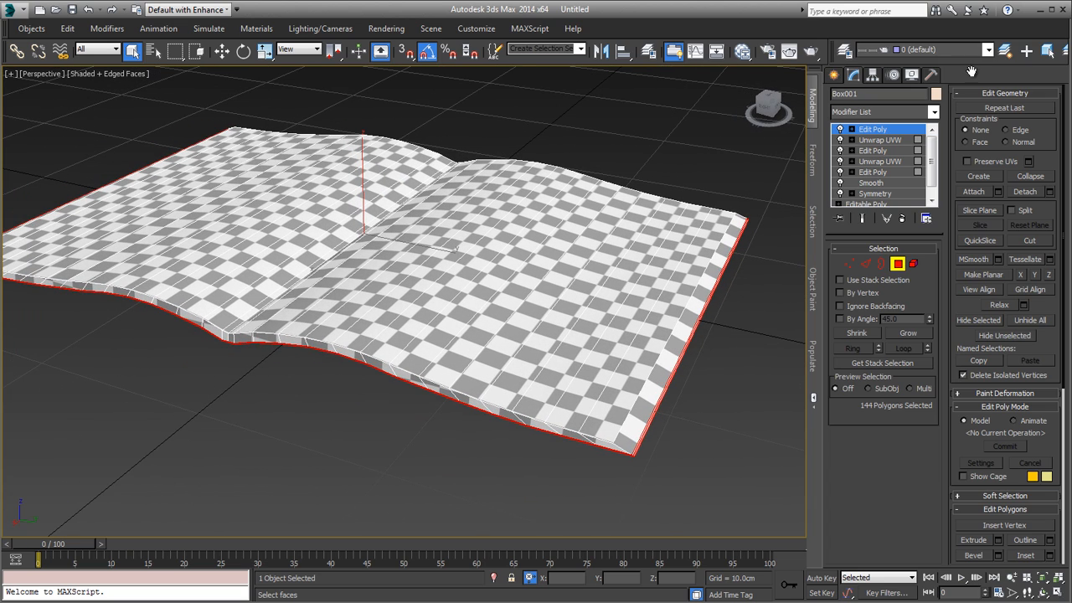
Step: Apply another Unwrap UVW modifier to the selected underside polygons and open its UV editor
left_click(896, 113)
key("u")
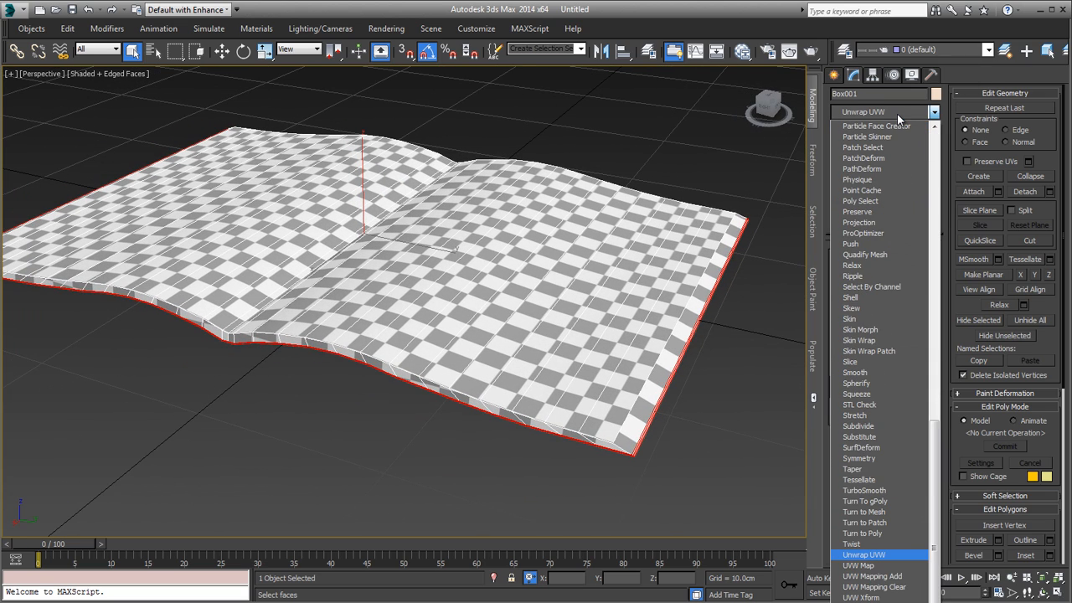
key("Return")
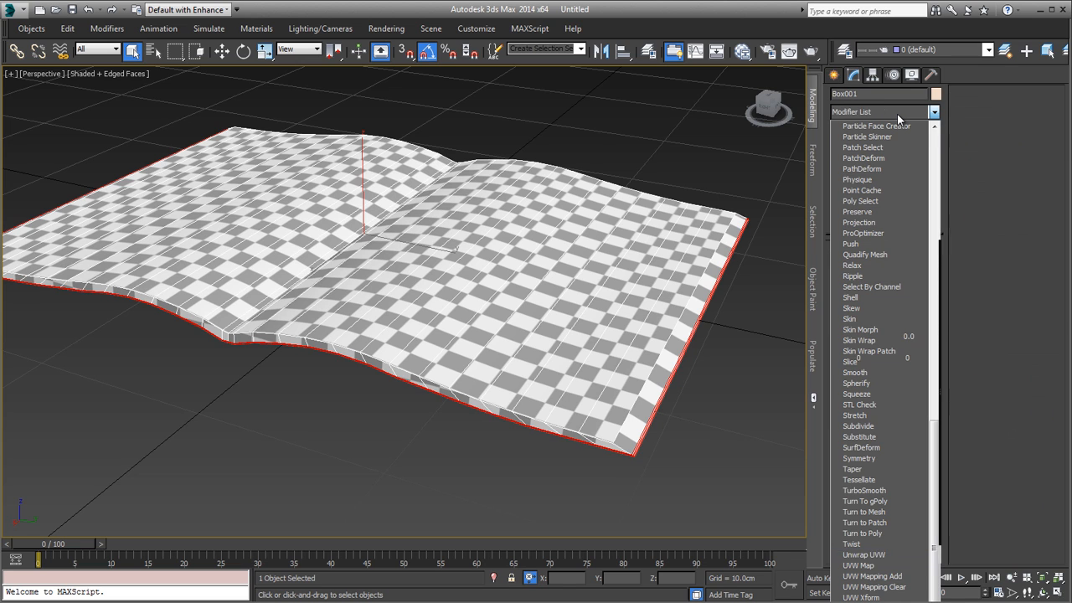
left_click(869, 402)
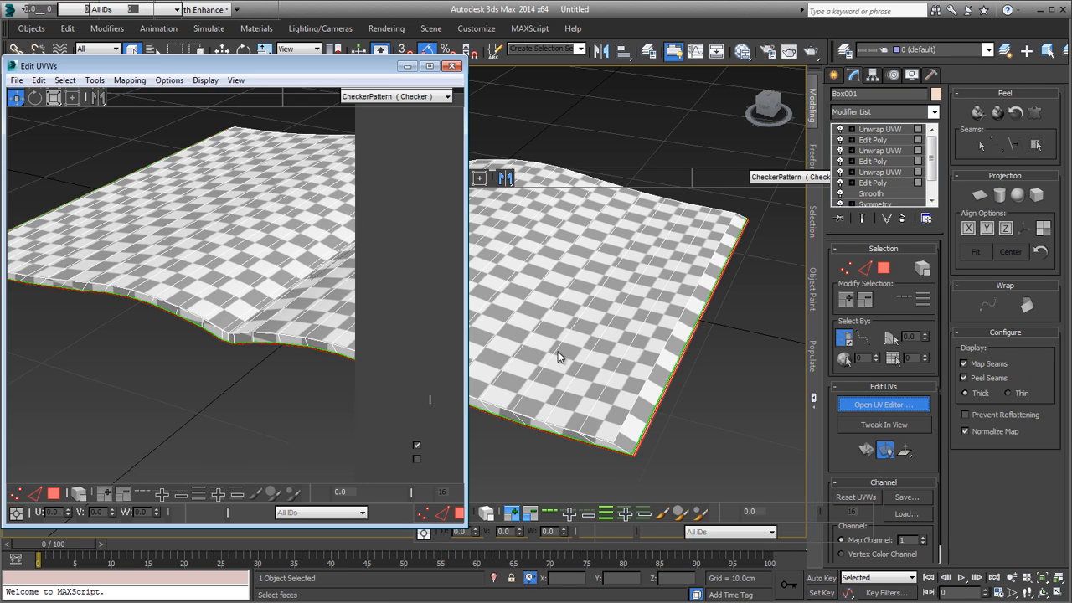
Step: Switch the UV editor to polygon level with the Freeform tool and select all of the underside's UV polygons
middle_click_drag(242, 346, 132, 244)
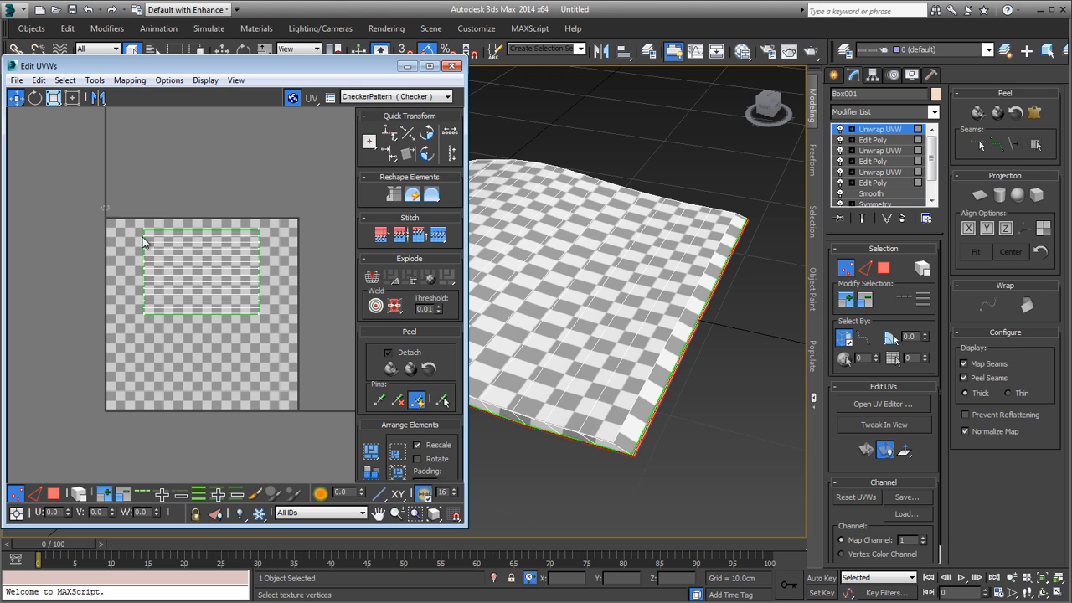
key("3")
key("ctrl+a")
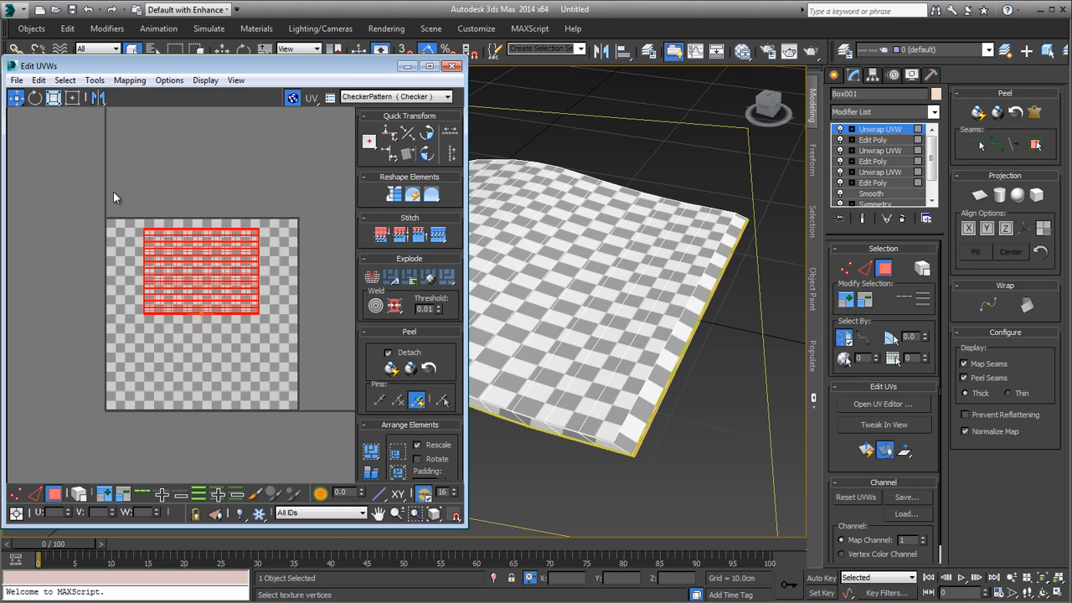
left_click(72, 97)
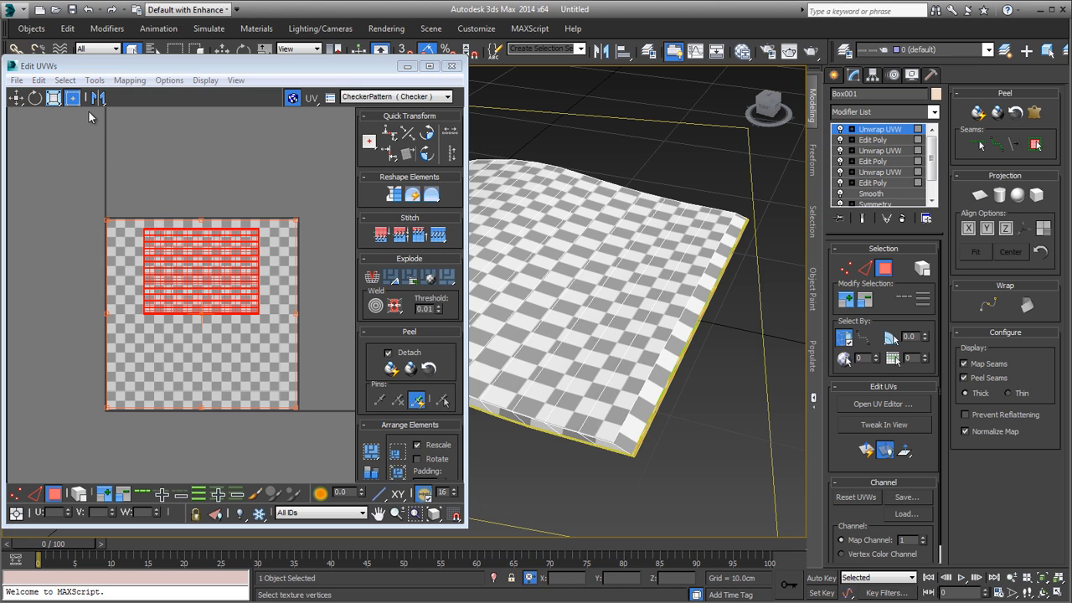
left_click(66, 207)
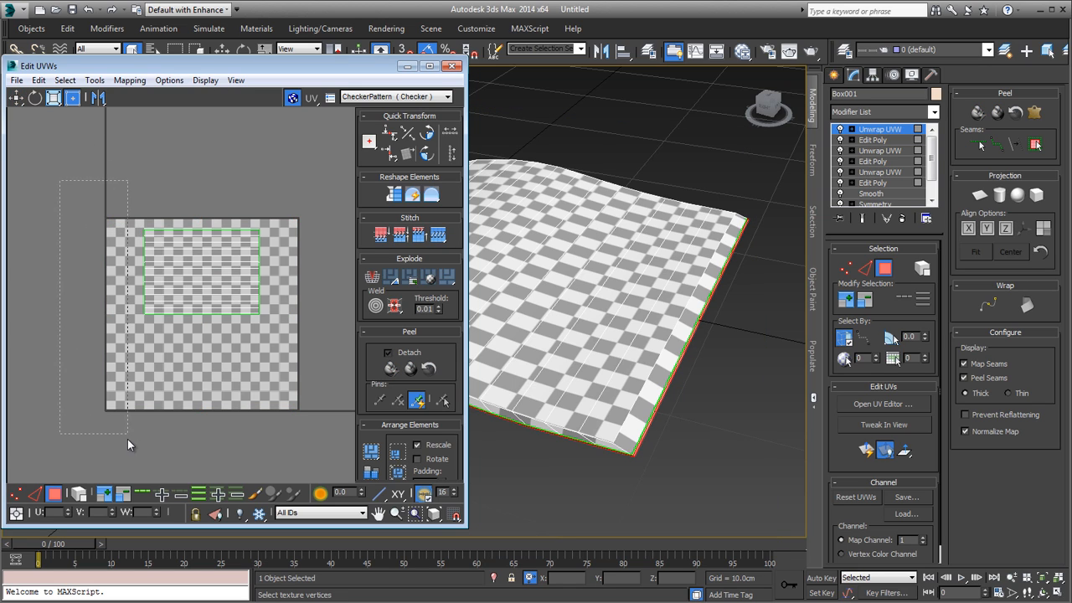
left_click_drag(127, 439, 339, 380)
left_click_drag(208, 226, 39, 235)
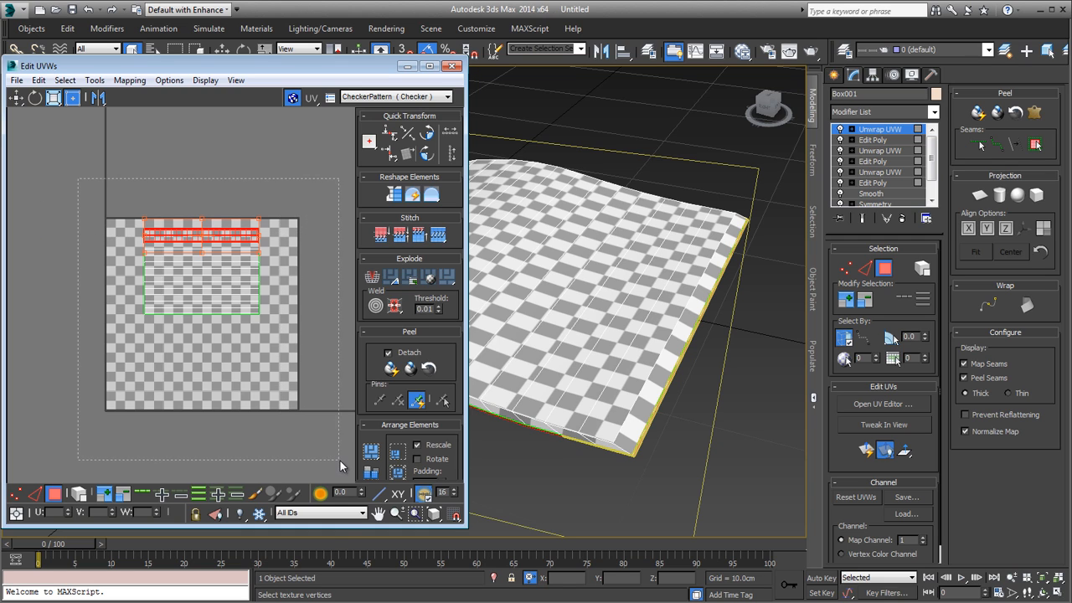
left_click_drag(339, 460, 337, 457)
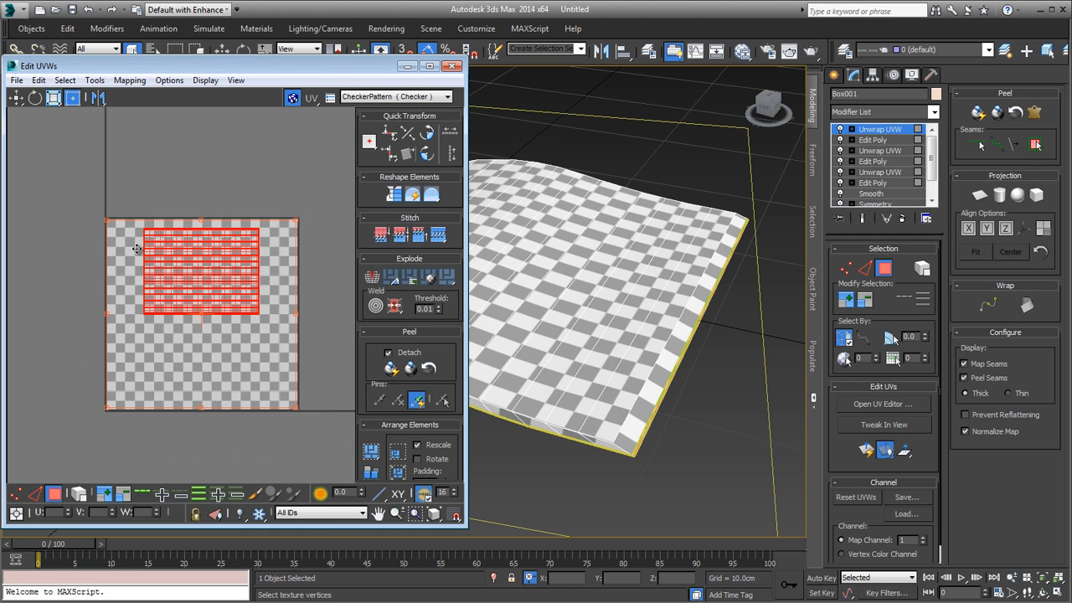
mouse_move(672, 408)
middle_mouse_down("alt")
mouse_move(672, 363)
mouse_move(673, 398)
middle_mouse_up("alt")
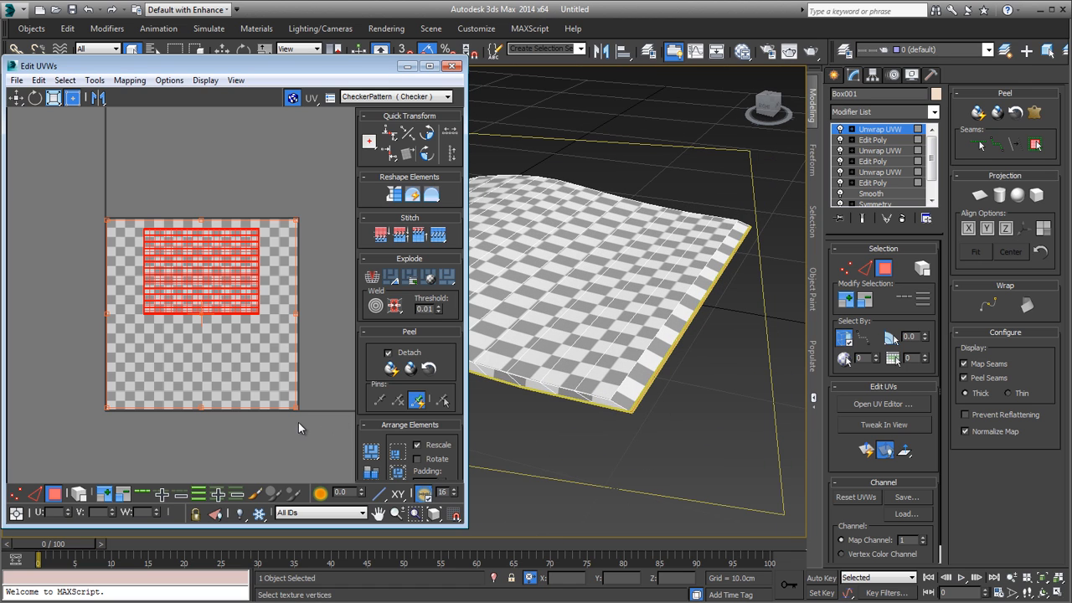
Step: Scale the underside UV polygons down into the upper-left corner of the UV tile and reselect the whole cluster
left_click_drag(294, 407, 132, 237)
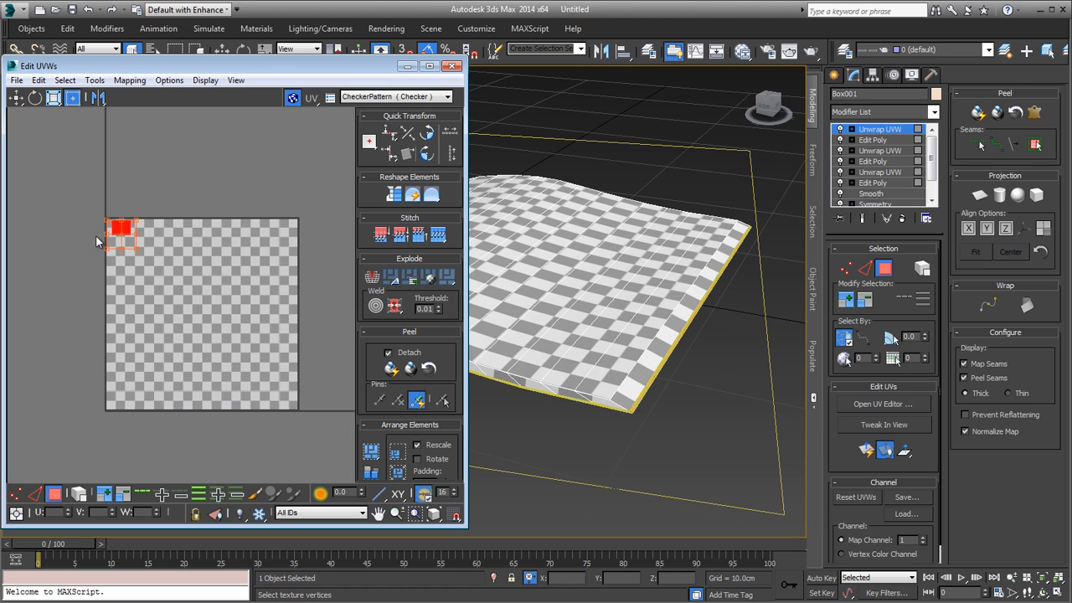
scroll(97, 238, "up", 6)
middle_click_drag(191, 368, 149, 463)
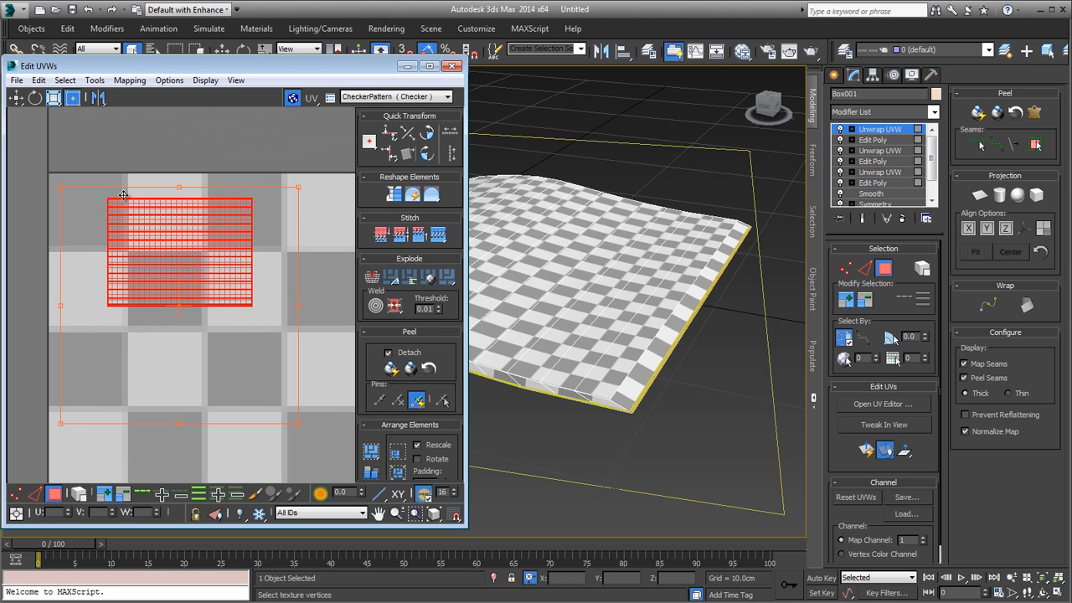
left_click(98, 183)
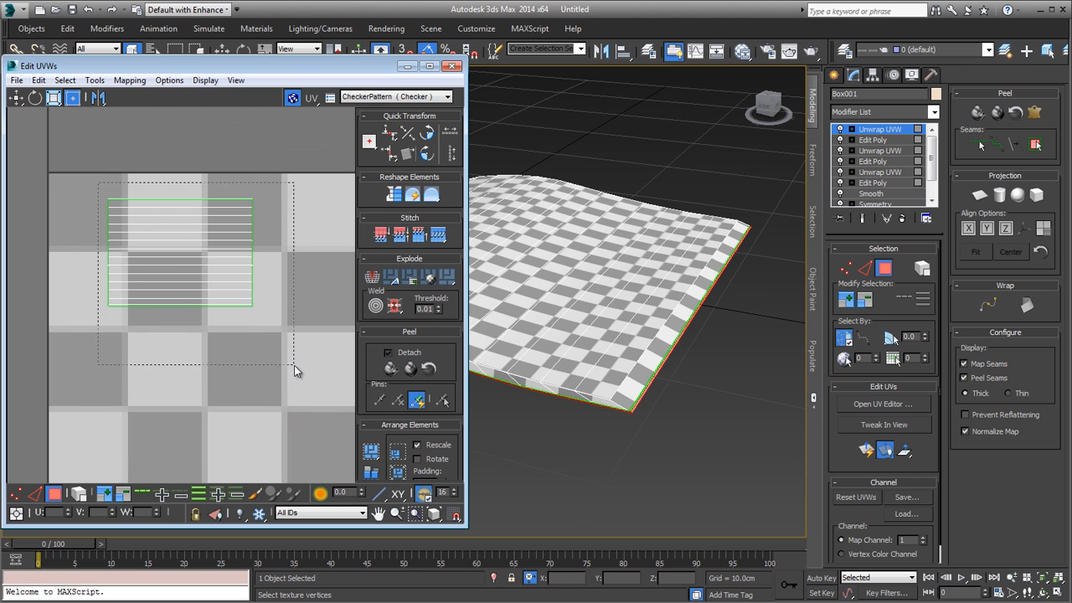
left_click_drag(294, 365, 294, 366)
scroll(293, 366, "down", 3)
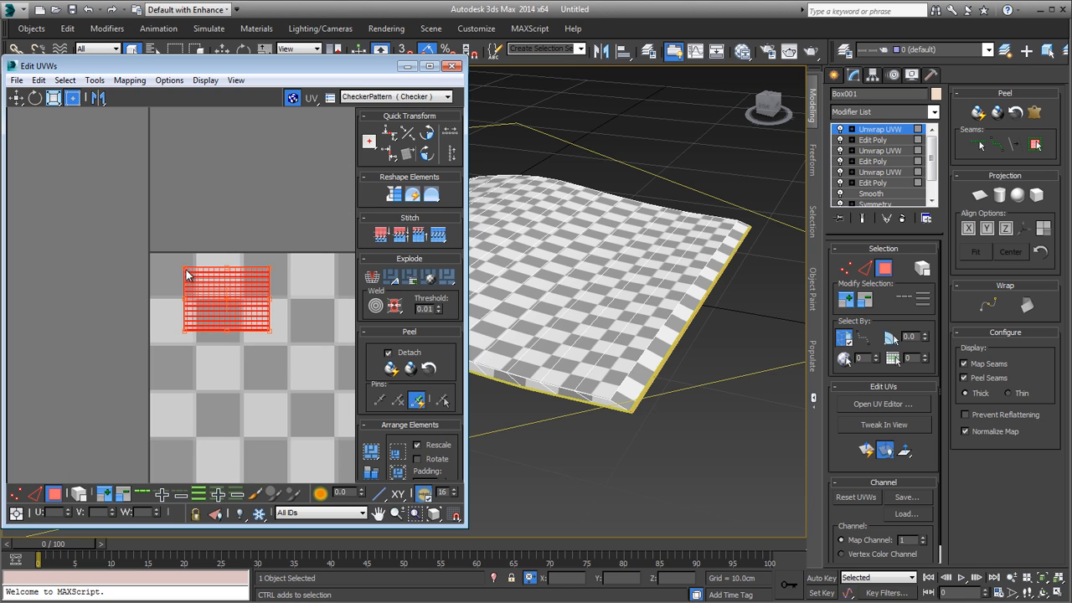
Step: Move and rescale the underside UV cluster within the tile's upper-left area and reselect all of its polygons
left_click_drag(186, 274, 252, 343)
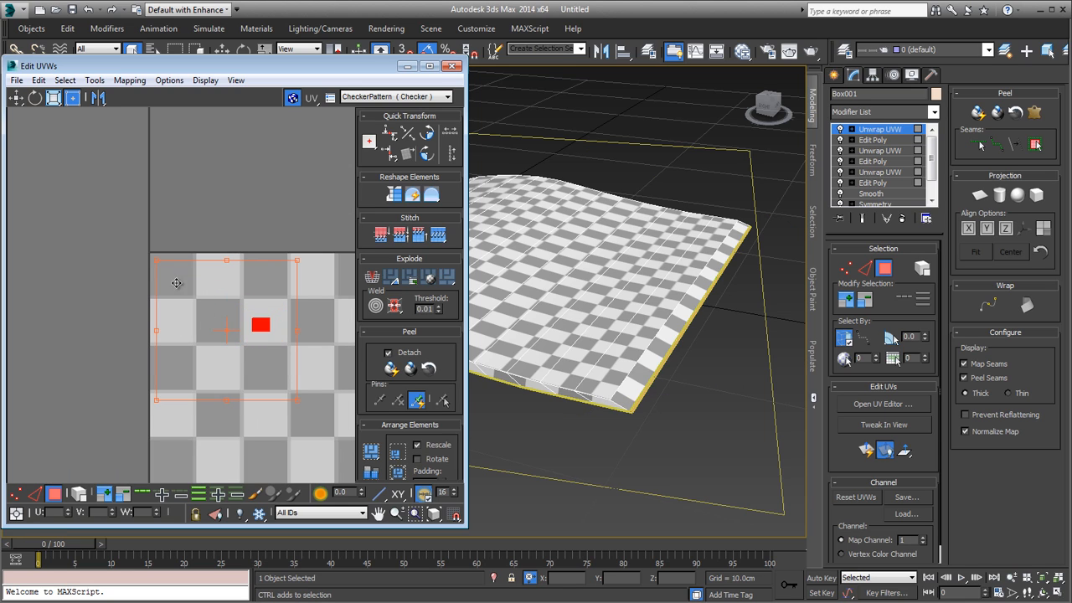
left_click_drag(184, 299, 195, 313)
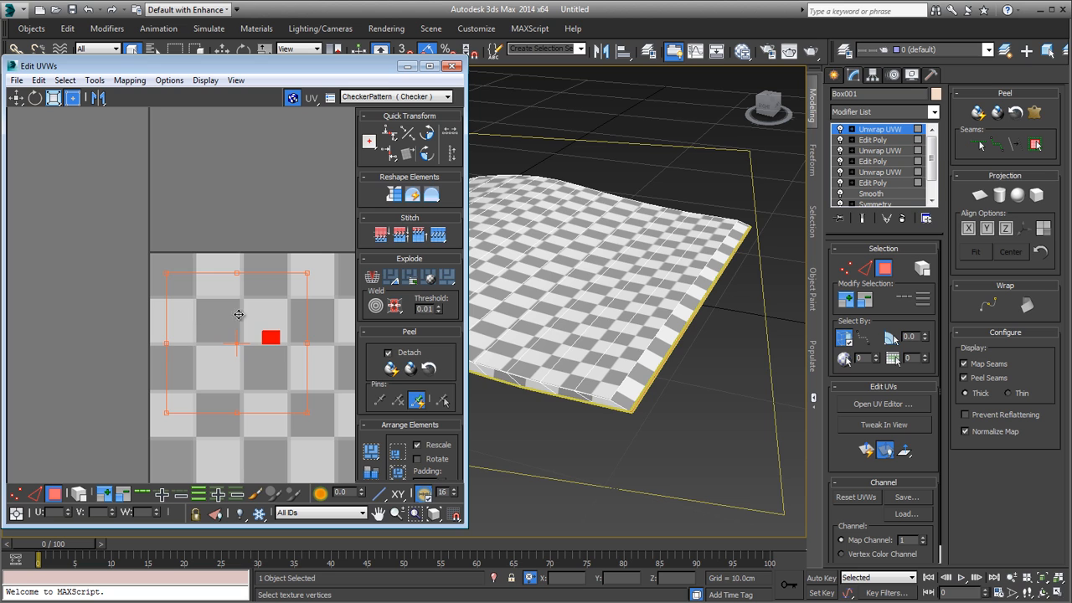
left_click(238, 311)
left_click_drag(286, 367, 178, 404)
left_click_drag(288, 318, 294, 298)
left_click(120, 232)
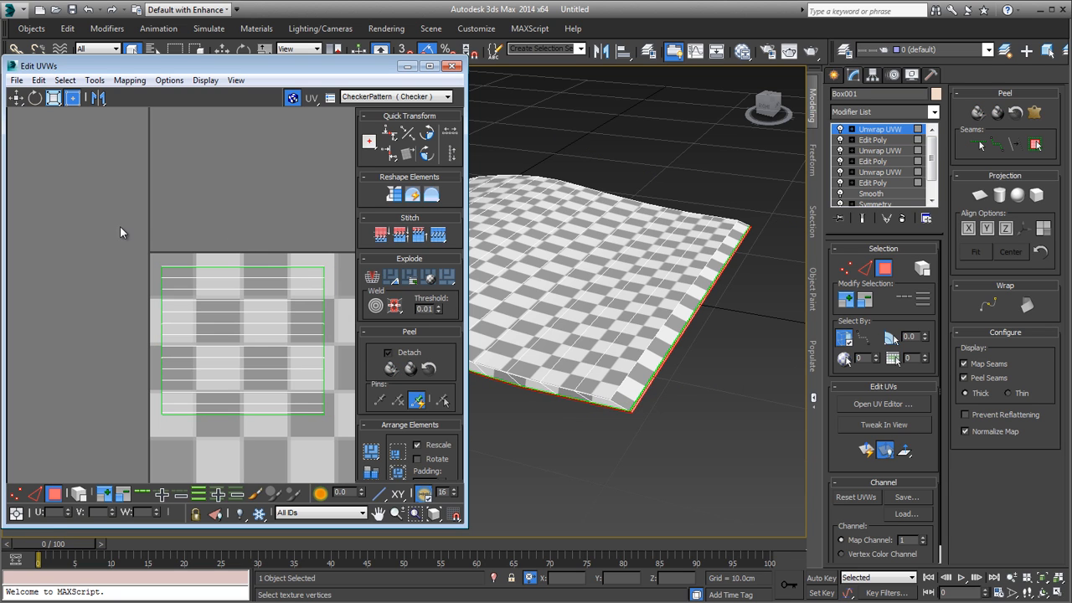
left_click_drag(351, 450, 353, 451)
scroll(321, 442, "down", 3)
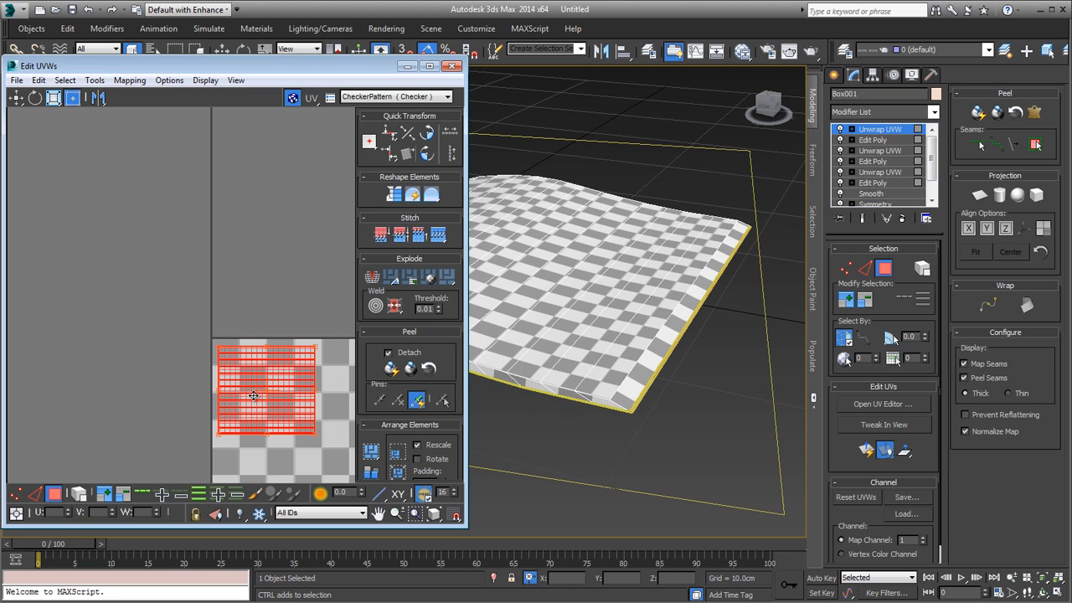
Step: Shrink the underside UV cluster to a tiny patch and place it just outside the UV tile, near its lower-left corner
middle_click_drag(254, 395, 212, 334)
scroll(213, 336, "down", 3)
scroll(262, 375, "down", 3)
middle_click_drag(262, 374, 160, 239)
scroll(149, 282, "up", 3)
left_click_drag(162, 243, 131, 432)
scroll(145, 434, "up", 5)
scroll(211, 393, "down", 3)
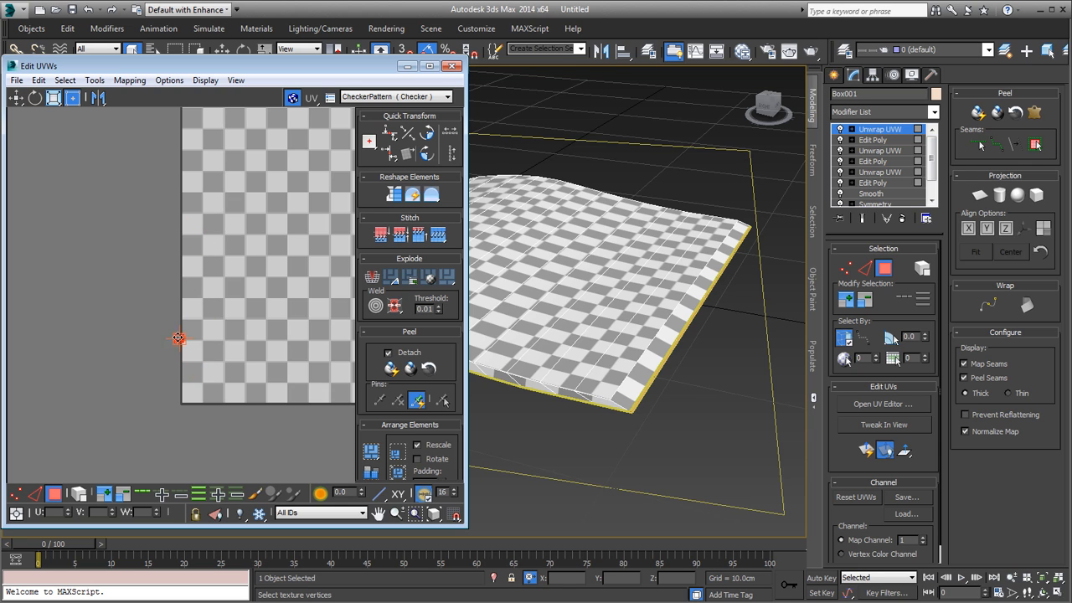
left_click(204, 346)
scroll(205, 387, "down", 3)
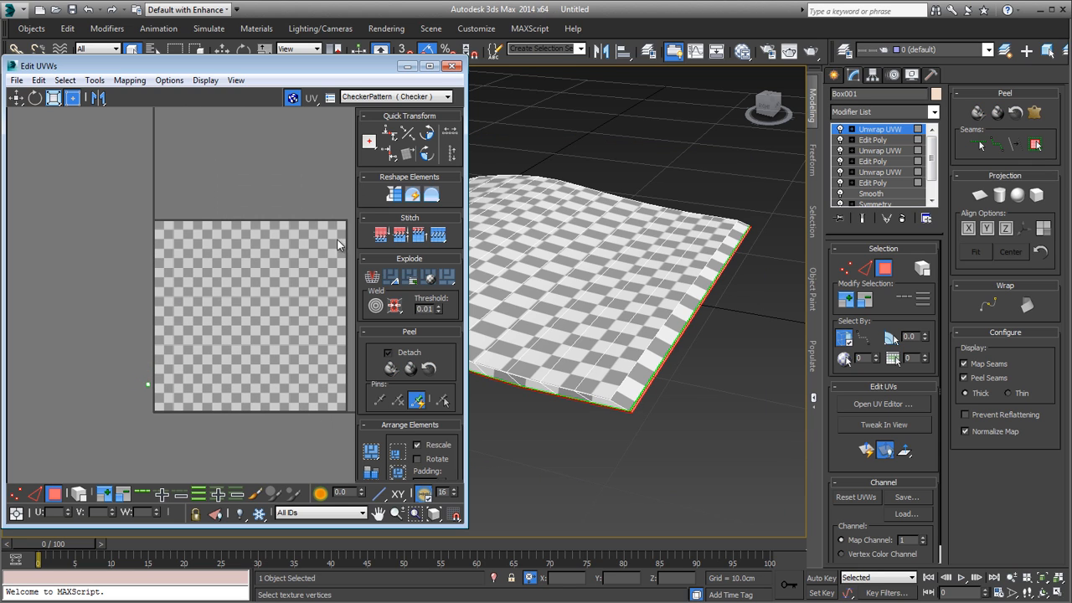
Step: Close the UV editor, reselect the magazine and add an Edit Poly modifier on top of the stack
left_click(894, 136)
left_click(644, 115)
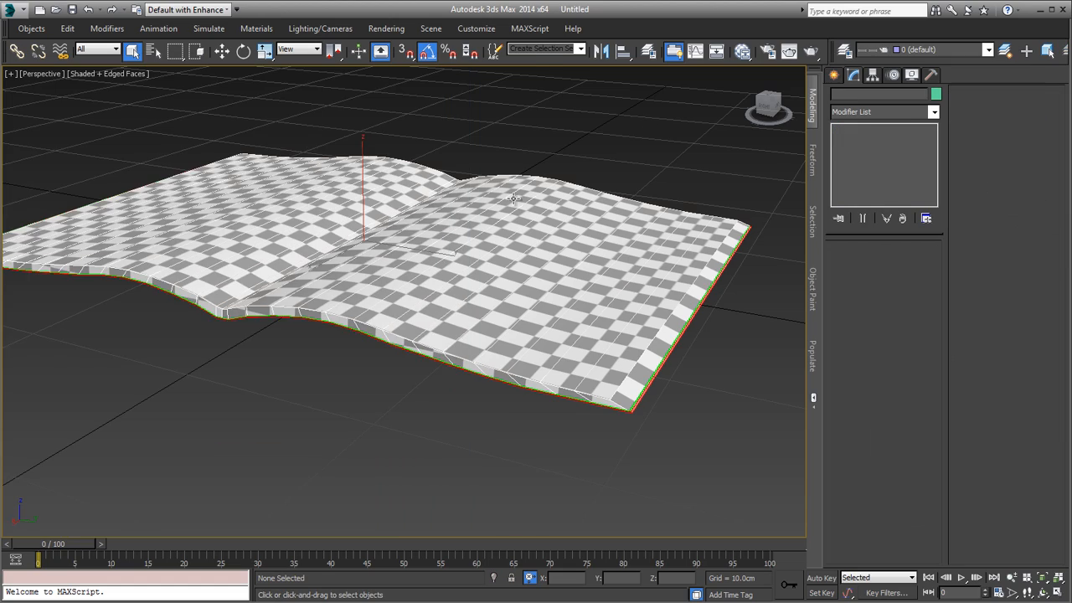
middle_click_drag(360, 159, 519, 246, "alt")
scroll(536, 239, "down", 2)
left_click(519, 246)
left_click(895, 112)
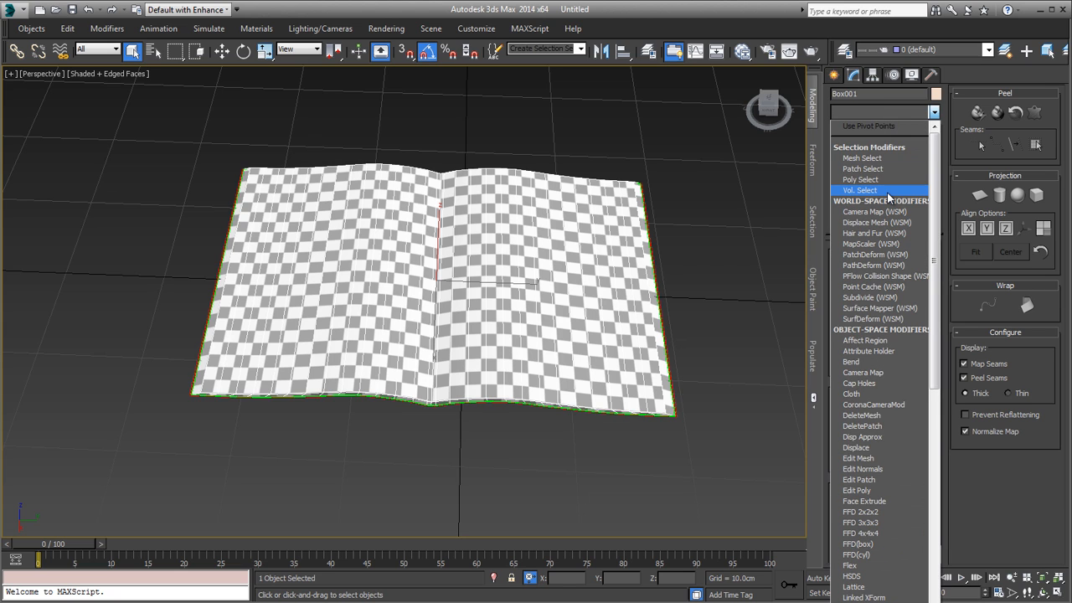
key("e")
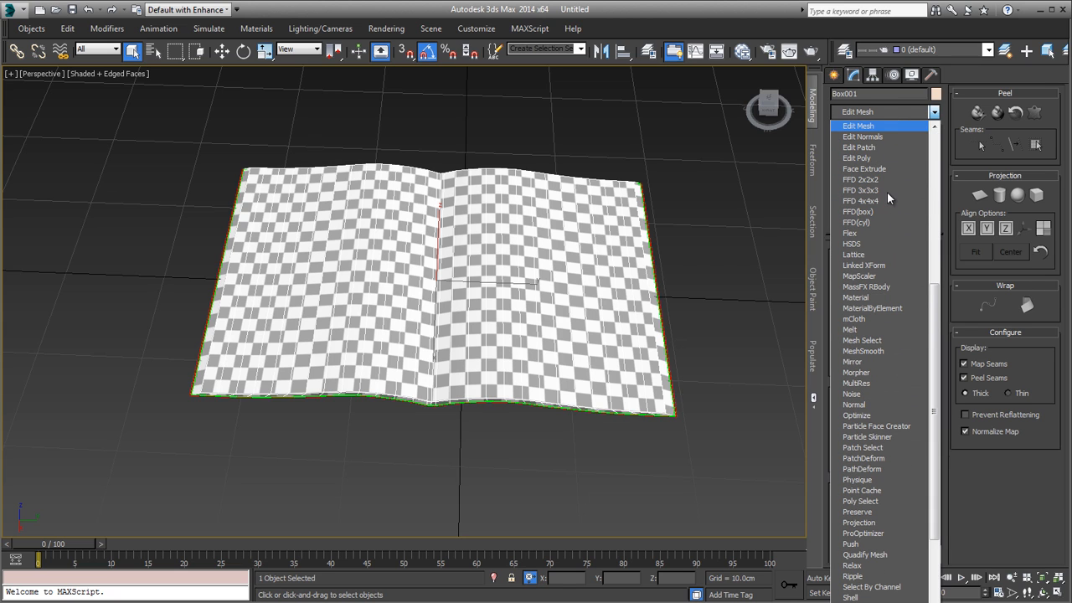
left_click(880, 158)
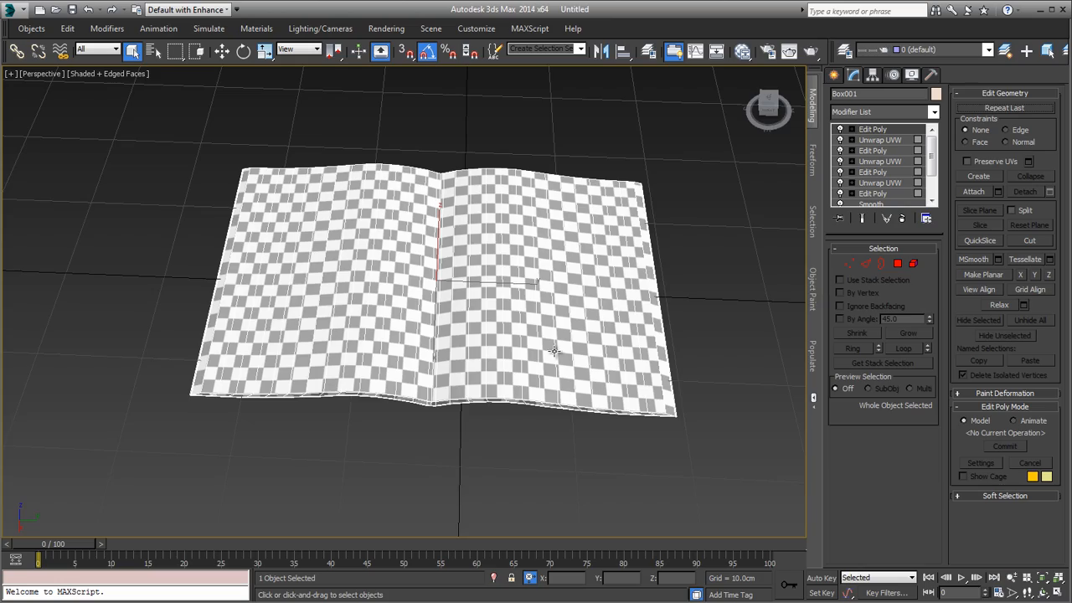
middle_click_drag(554, 351, 578, 356, "alt")
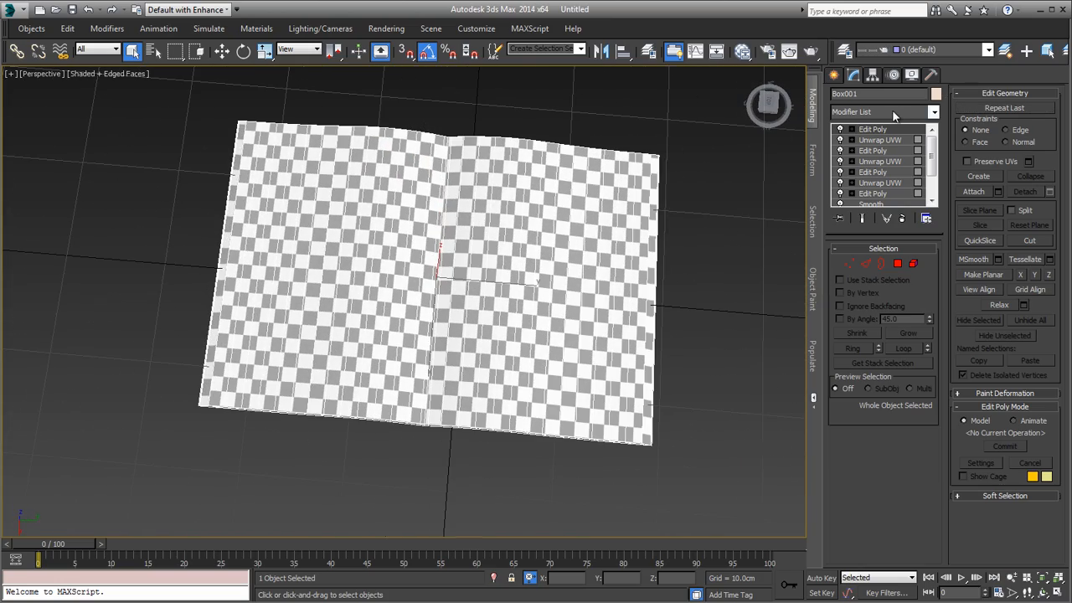
Step: Add another Unwrap UVW modifier to the whole magazine and open its UV editor
left_click(892, 112)
key("u")
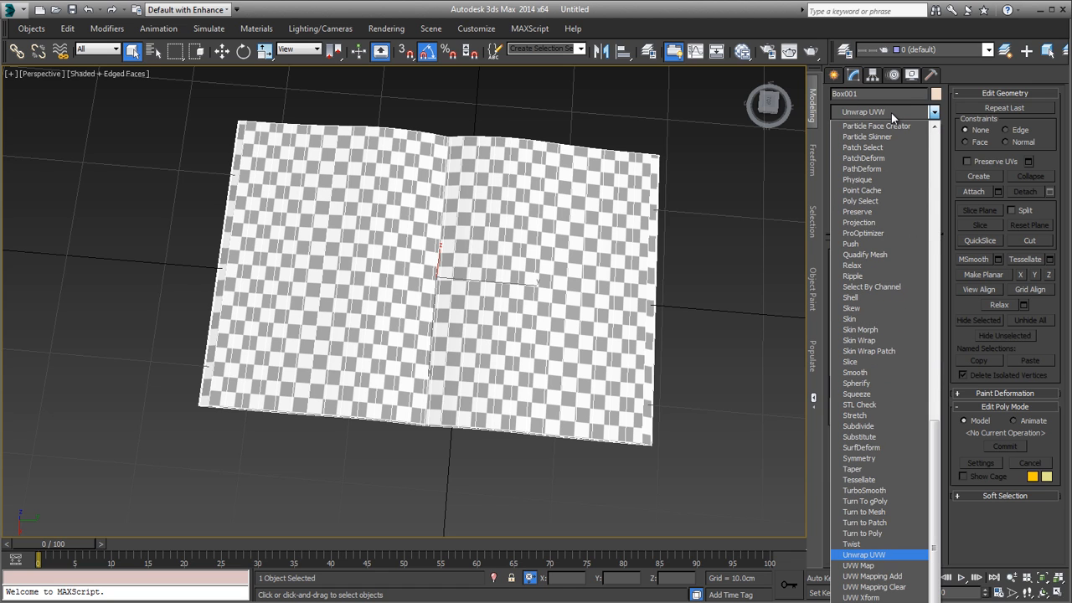
key("Return")
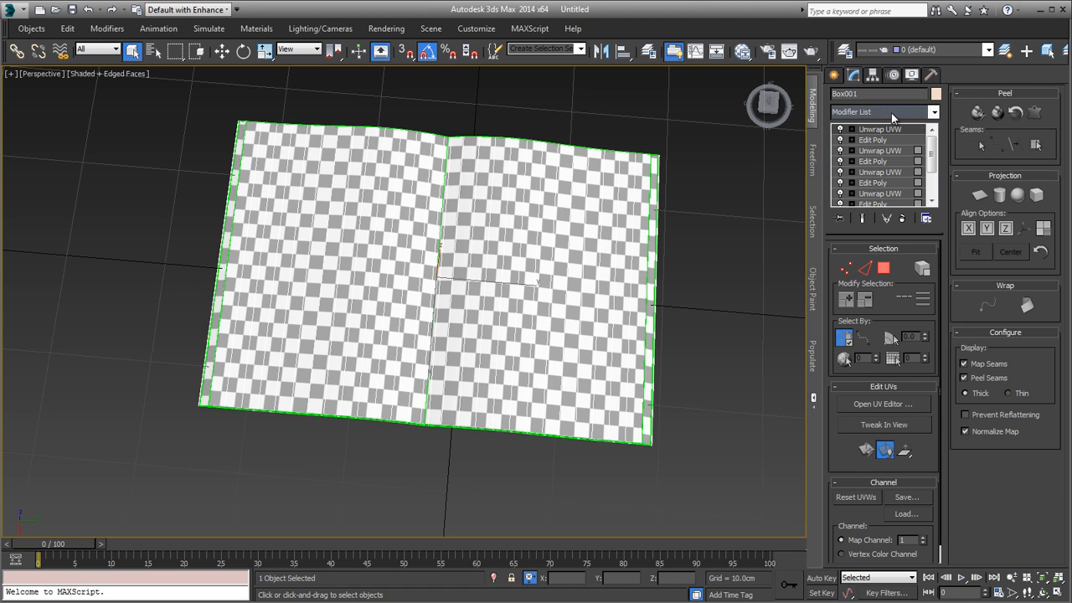
left_click(858, 405)
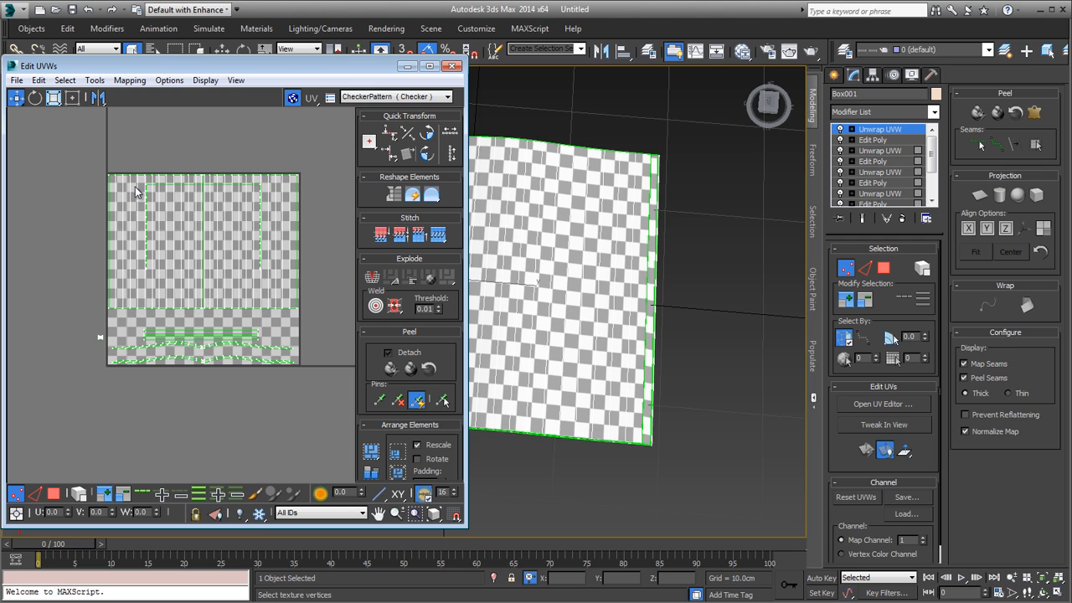
Step: At polygon level, move the tiny underside UV patch inside the tile, beside the long border strips
scroll(121, 360, "up", 2)
left_click(53, 493)
scroll(134, 356, "up", 3)
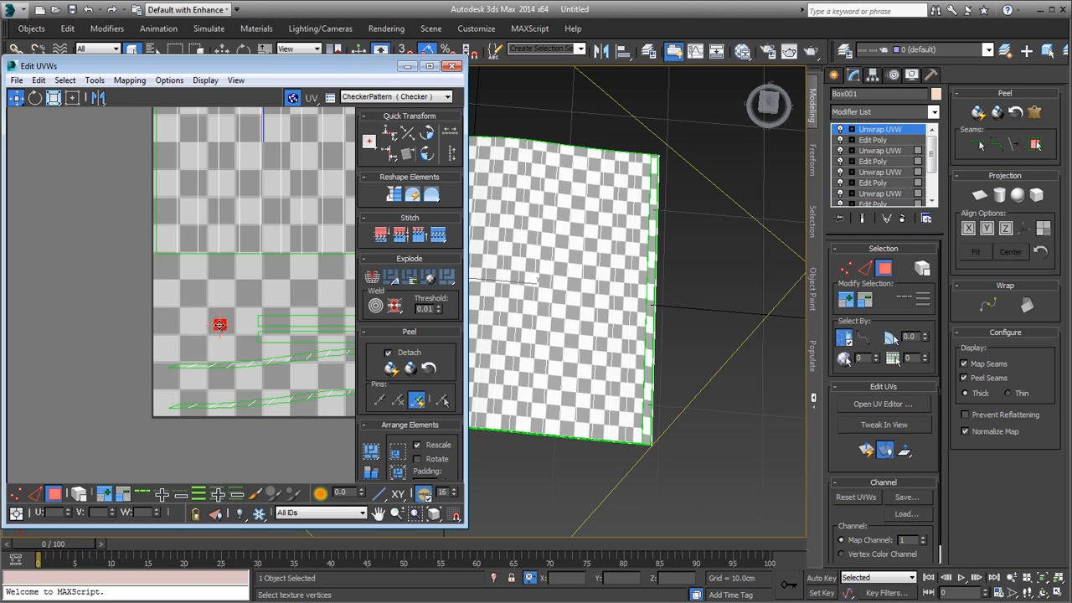
left_click(231, 323)
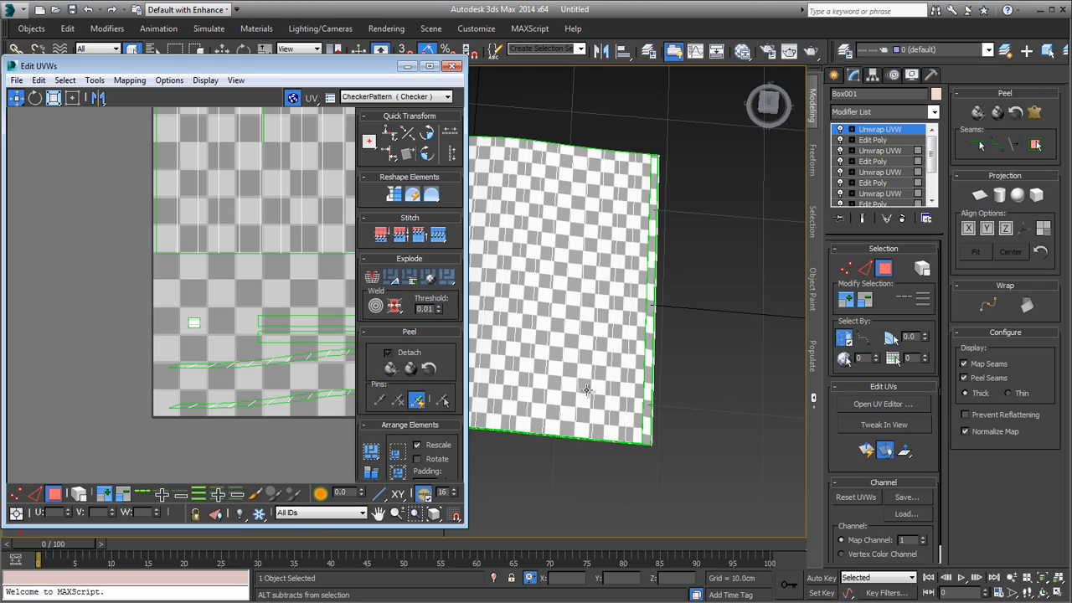
Step: Select single strips on the magazine's underside to check where they lie in the UV layout
middle_click_drag(588, 390, 680, 316, "alt")
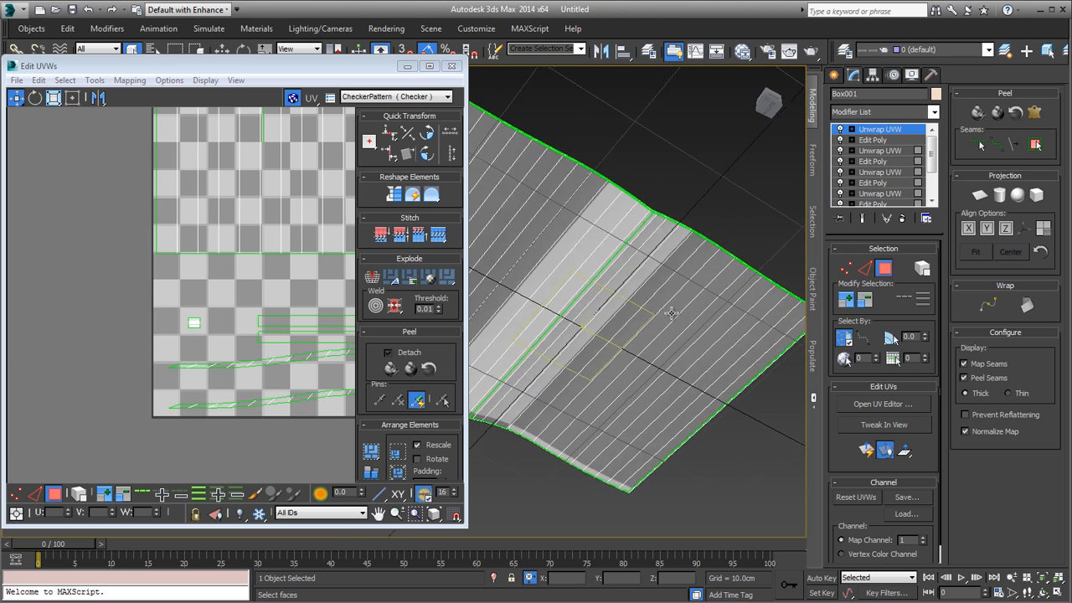
scroll(586, 285, "up", 5)
left_click(579, 278)
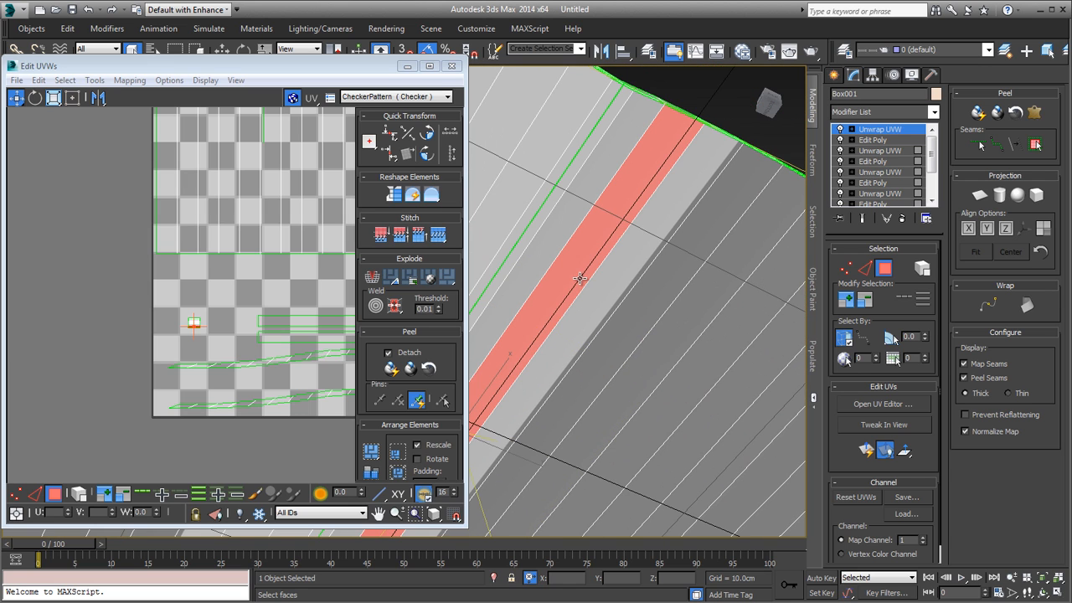
left_click(584, 279)
left_click(624, 297)
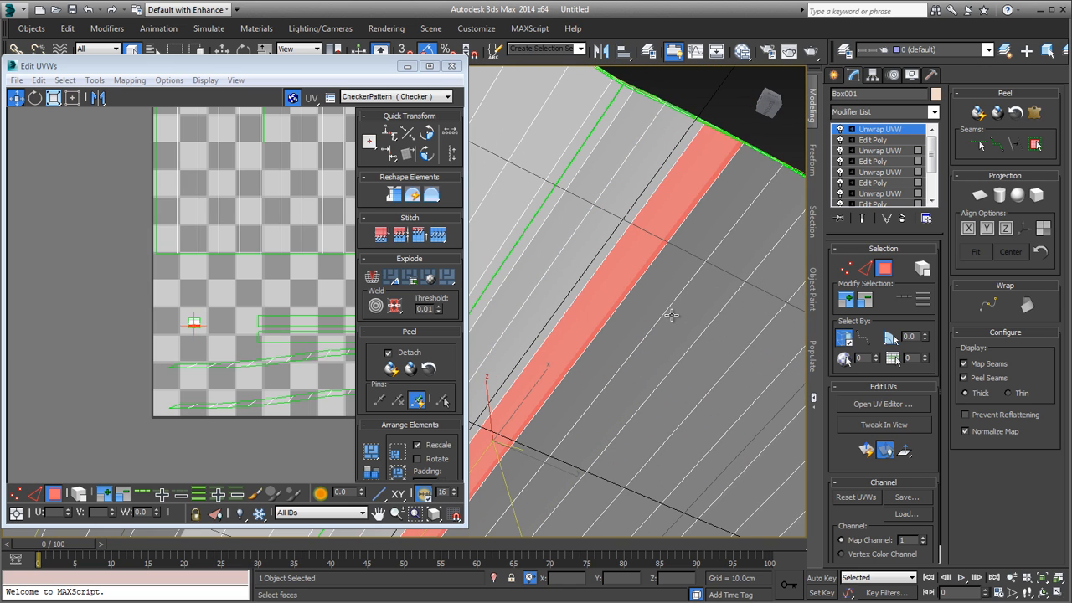
left_click(673, 316)
Step: Select the entire tiny UV patch, keep CheckerPattern as the editor background, and check the patch's coverage of the magazine's underside
middle_click_drag(215, 334, 206, 379)
scroll(206, 378, "up", 3)
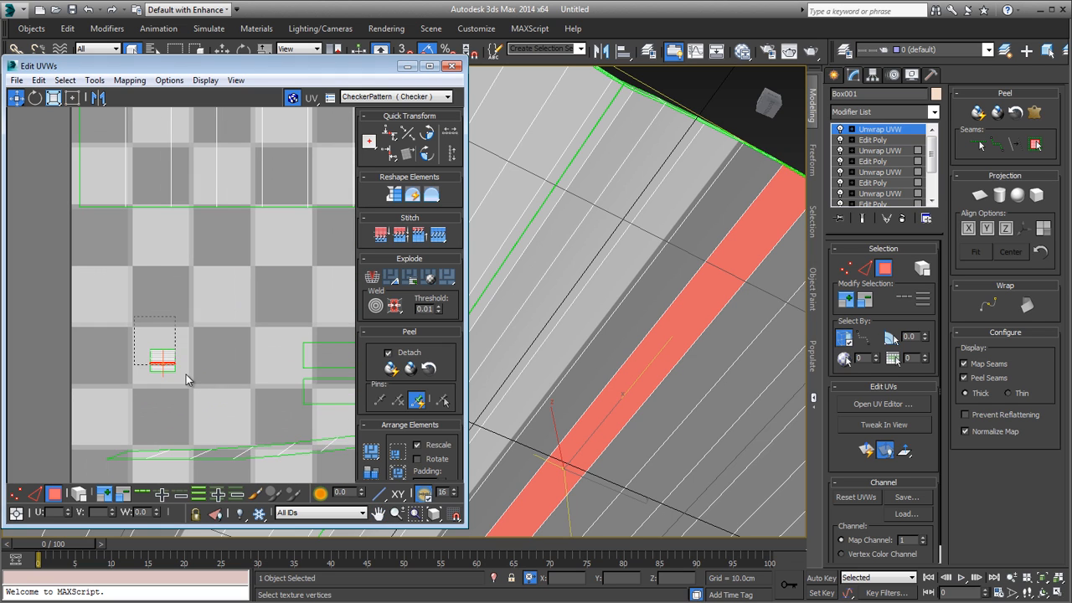
left_click_drag(186, 374, 186, 374)
left_click(393, 101)
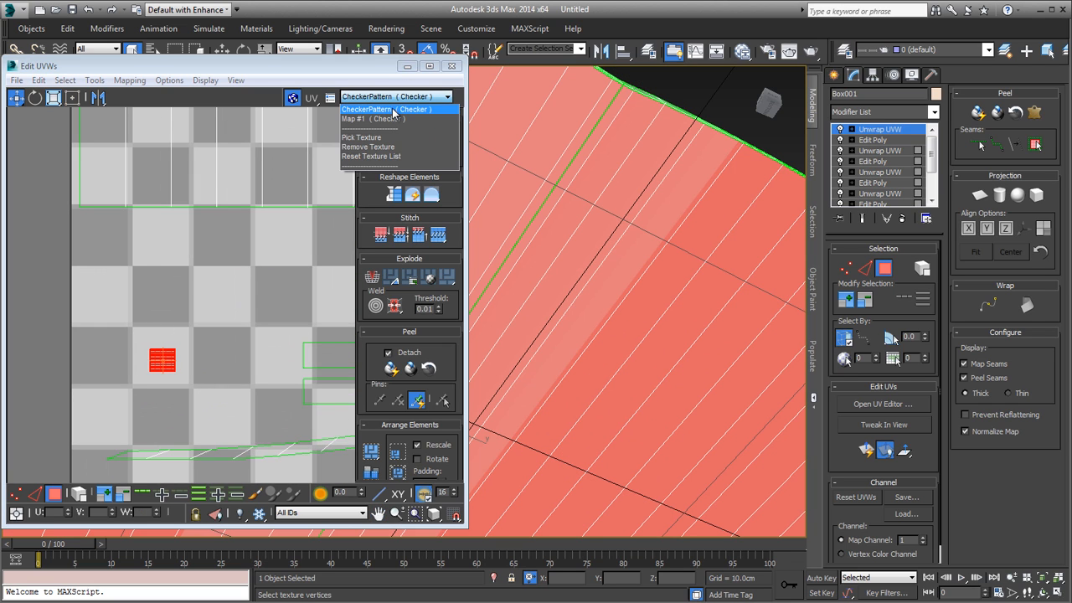
left_click(395, 111)
scroll(663, 198, "down", 3)
scroll(667, 217, "down", 3)
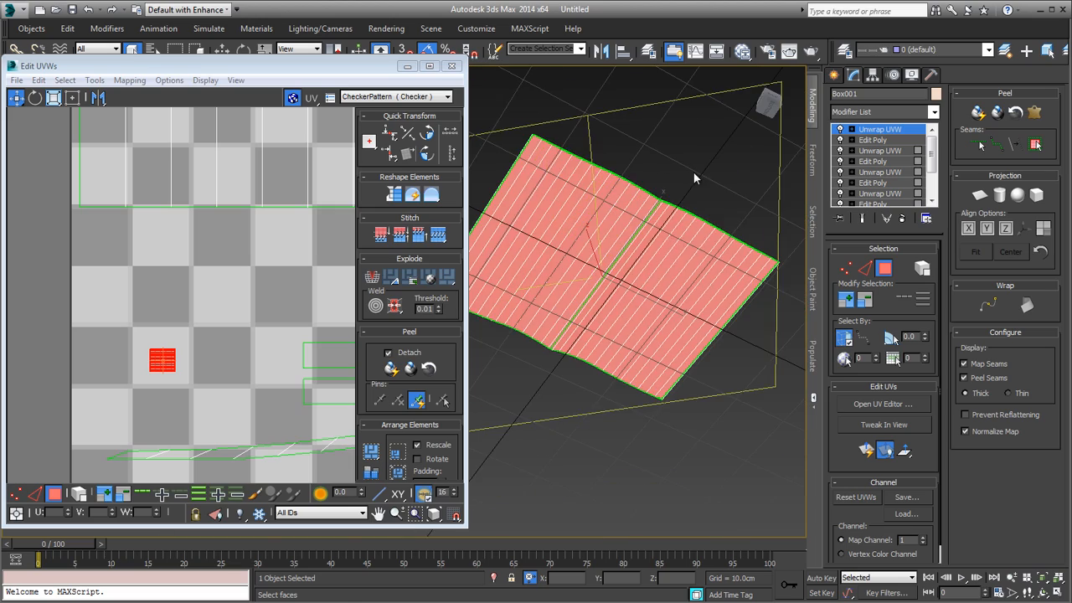
left_click(693, 171)
Step: Examine the checker pattern on the magazine's pages and edges alongside the complete UV layout
middle_click_drag(622, 251, 594, 449, "alt")
scroll(615, 238, "up", 3)
scroll(615, 239, "down", 3)
scroll(606, 409, "up", 3)
middle_click_drag(607, 409, 624, 352, "alt")
middle_click_drag(153, 358, 73, 368)
scroll(73, 368, "down", 5)
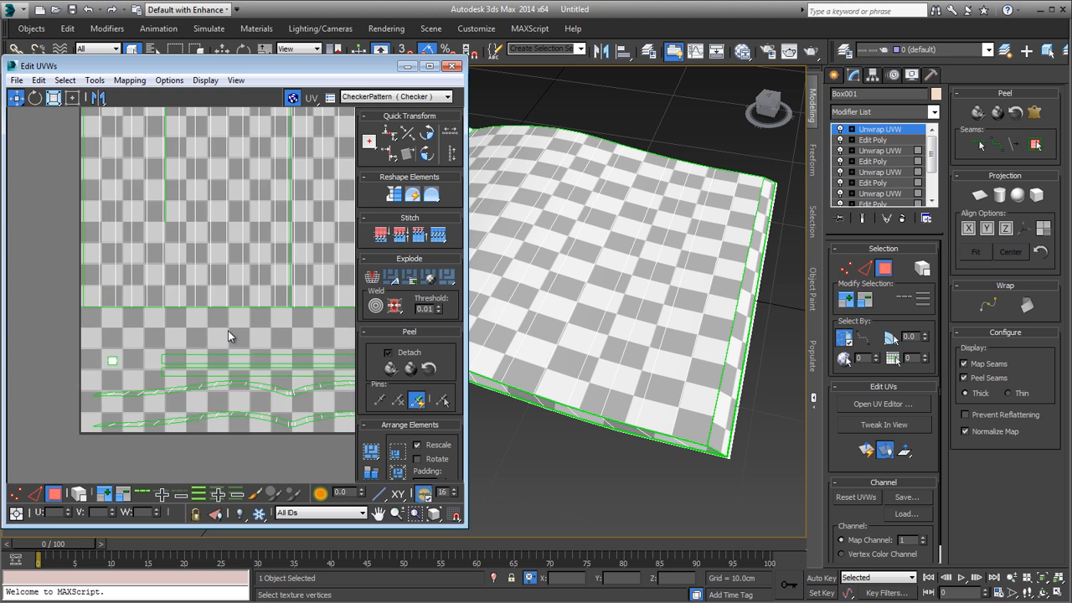
middle_click_drag(182, 370, 178, 370)
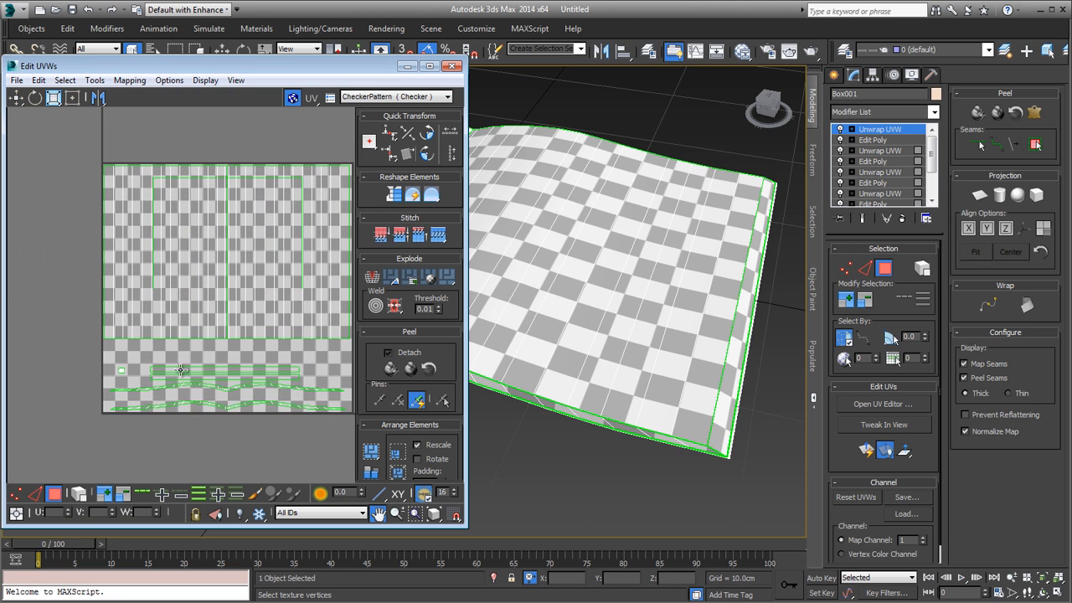
Step: Select single vertical polygon strips in the large page UV shell to check the overlapping green seam outline
scroll(162, 184, "up", 5)
left_click(142, 168)
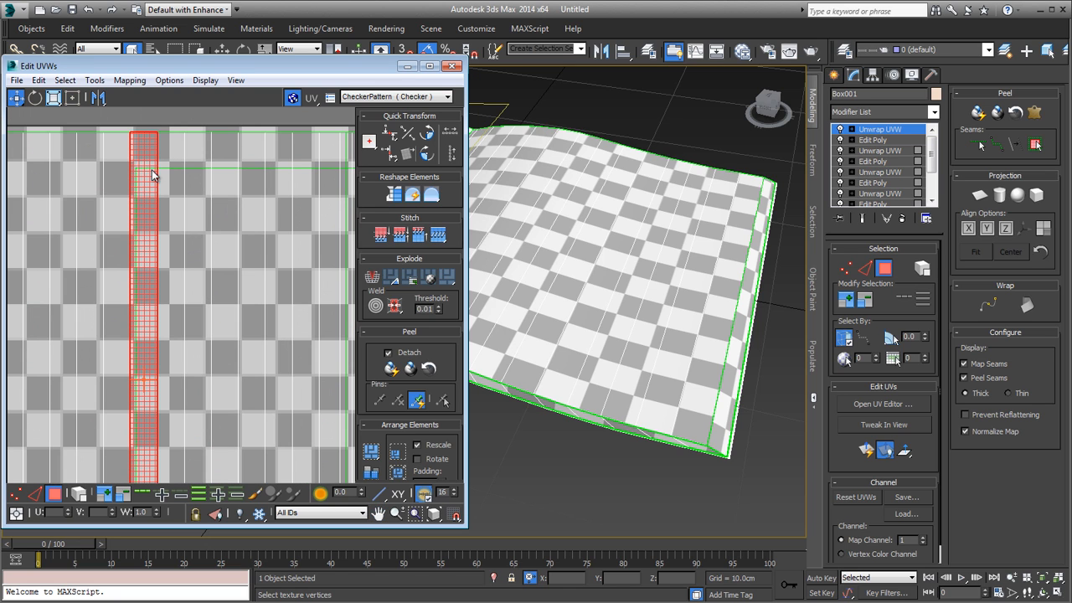
left_click(180, 169)
middle_click_drag(180, 169, 207, 192)
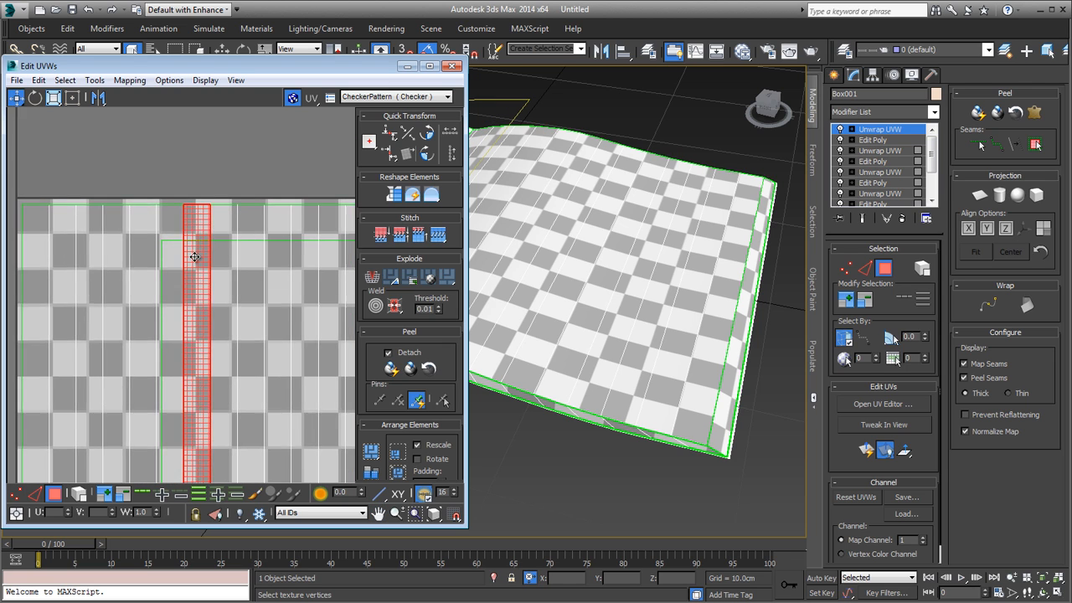
scroll(232, 237, "down", 6)
scroll(242, 237, "up", 6)
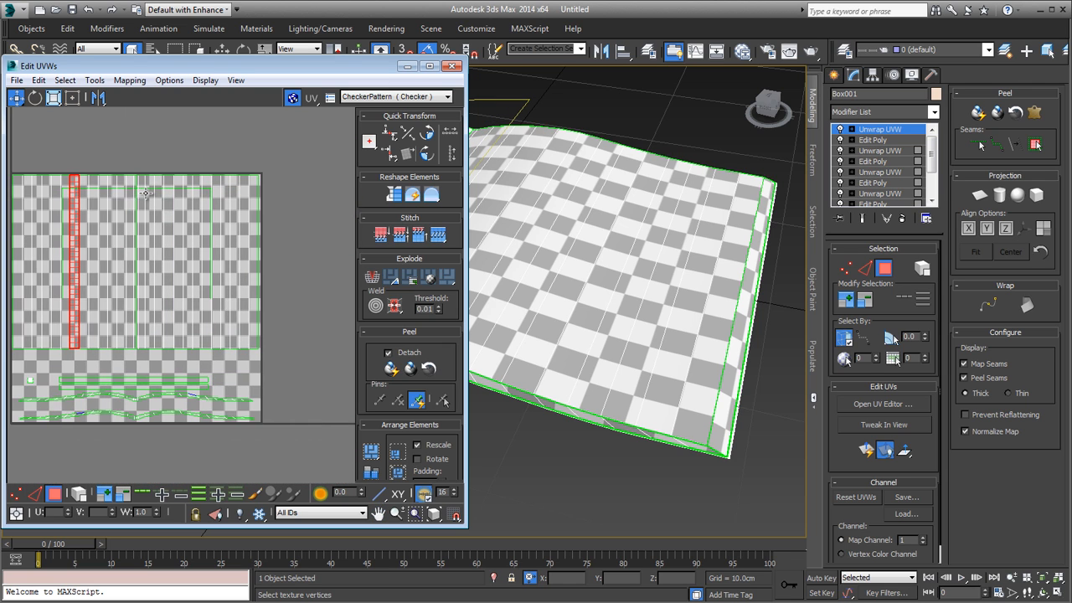
scroll(210, 174, "up", 2)
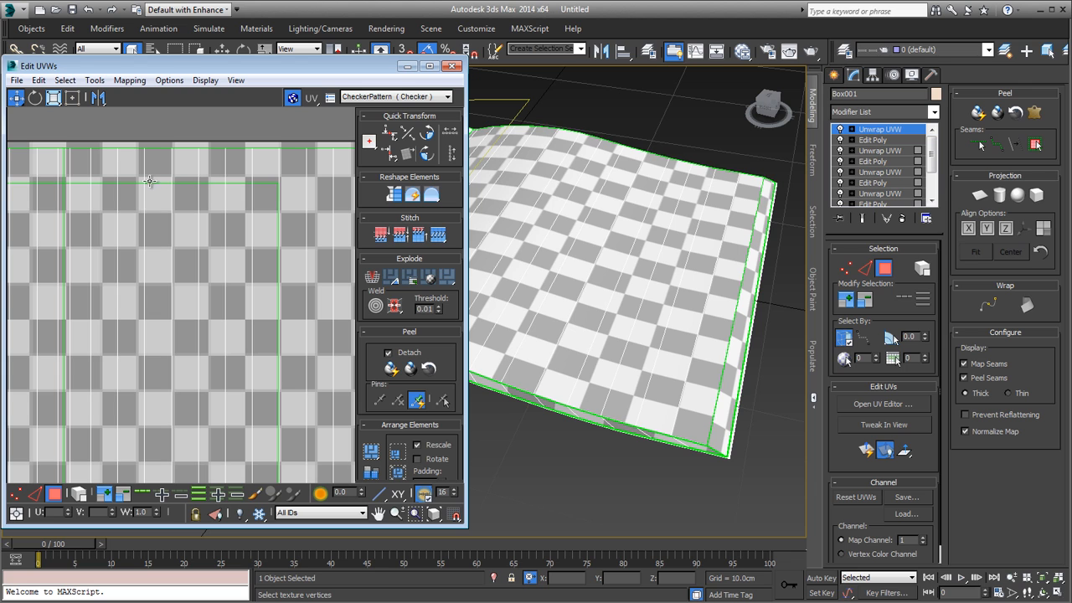
Step: At edge level, select edges along the inner green seam outline and check their location on the magazine model
key("2")
left_click(270, 182)
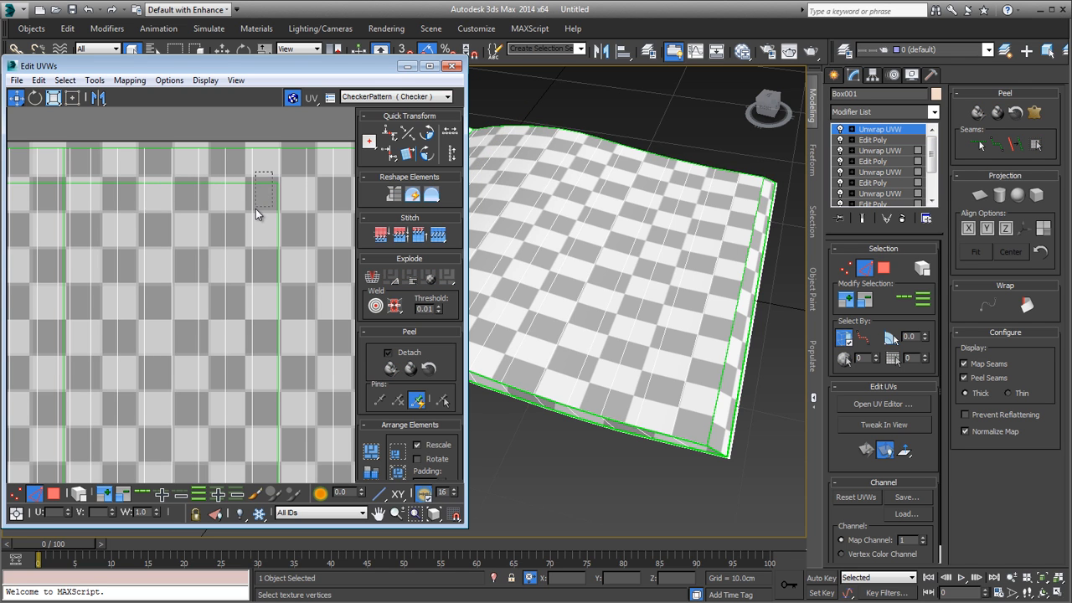
key("alt+l")
scroll(255, 208, "down", 3)
mouse_move(683, 314)
middle_mouse_down()
mouse_move(718, 311)
mouse_move(702, 292)
mouse_move(667, 300)
mouse_move(677, 280)
mouse_move(664, 316)
middle_mouse_up()
scroll(718, 311, "down", 4)
scroll(666, 293, "up", 5)
scroll(668, 297, "down", 4)
scroll(271, 213, "up", 3)
scroll(271, 214, "up", 2)
left_click(267, 223)
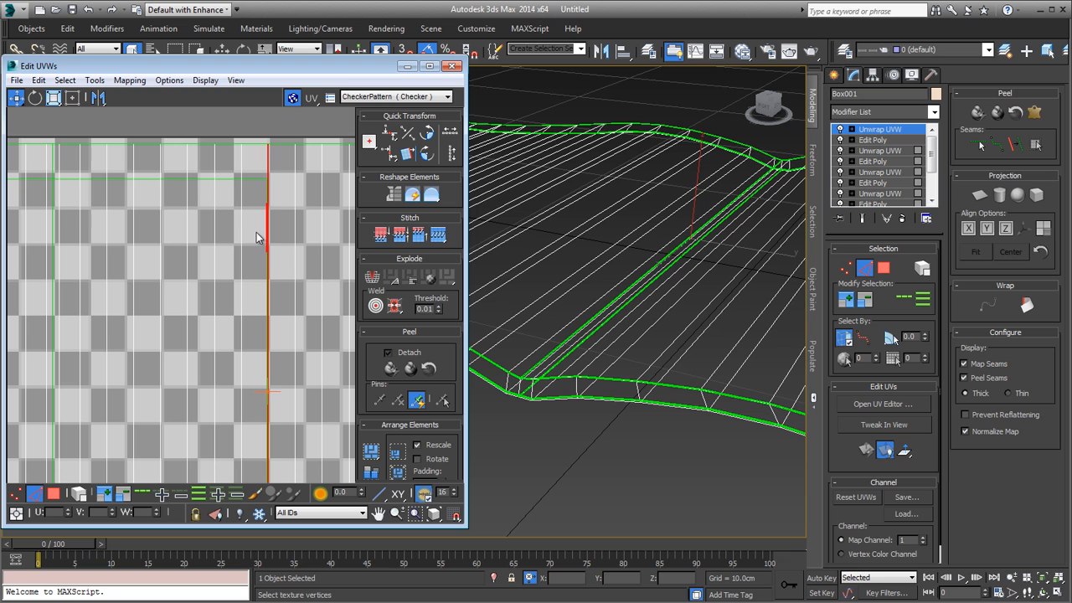
left_click(234, 168)
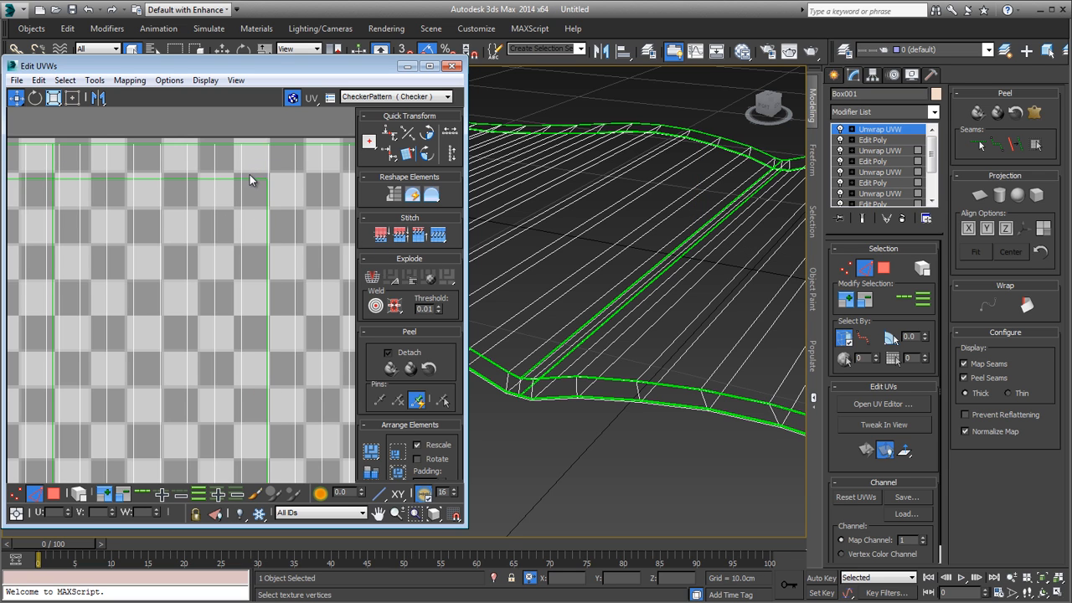
Step: At polygon level, move the page UV shell above the tile and select the inner U-shaped outline polygons left behind
scroll(261, 176, "down", 5)
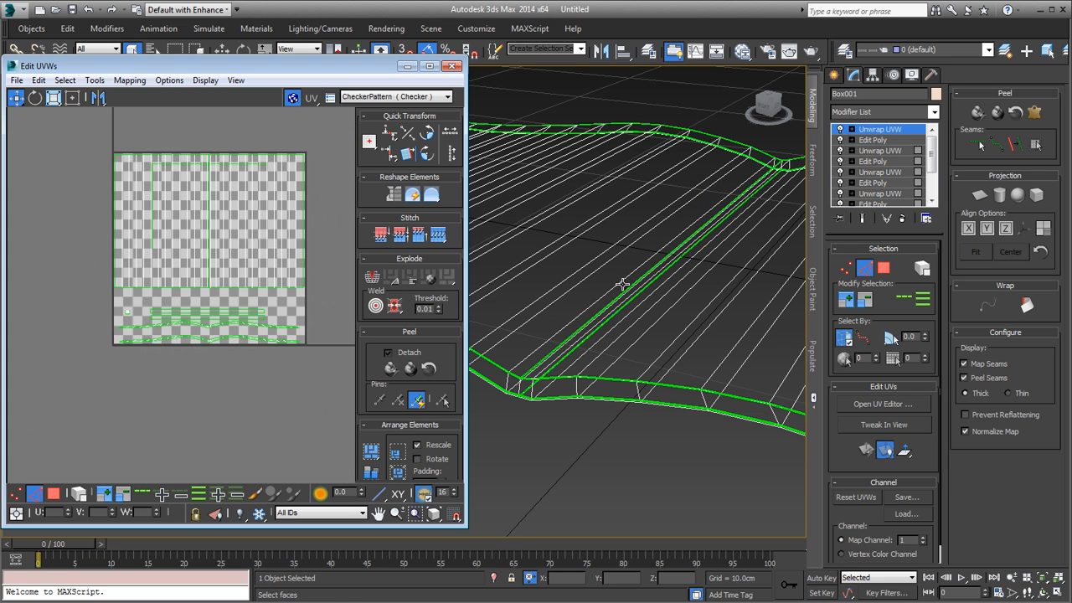
scroll(622, 285, "down", 8)
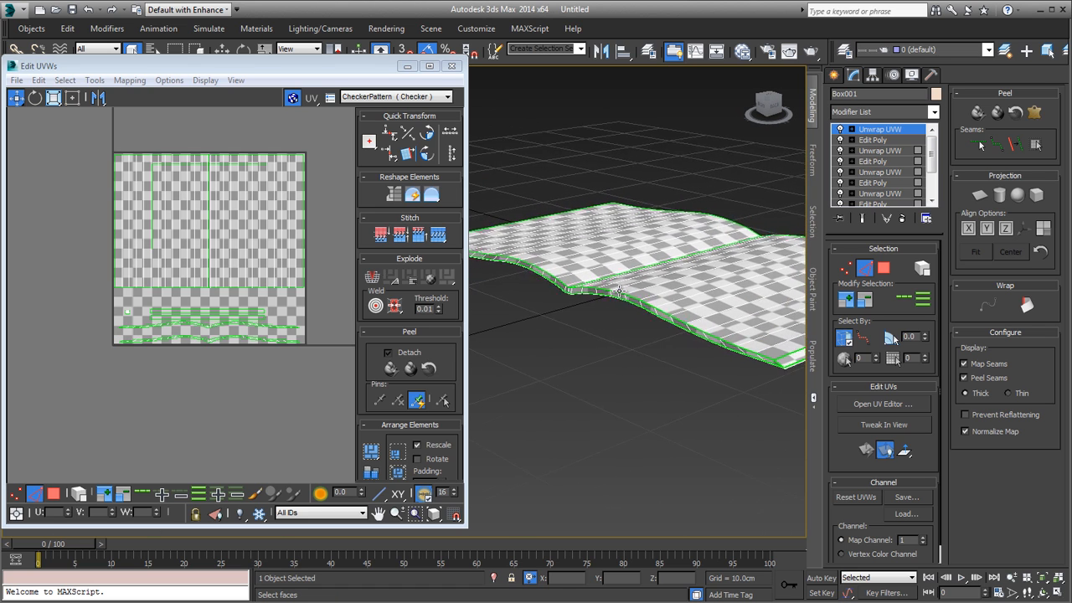
middle_click_drag(754, 351, 591, 339)
scroll(593, 340, "up", 3)
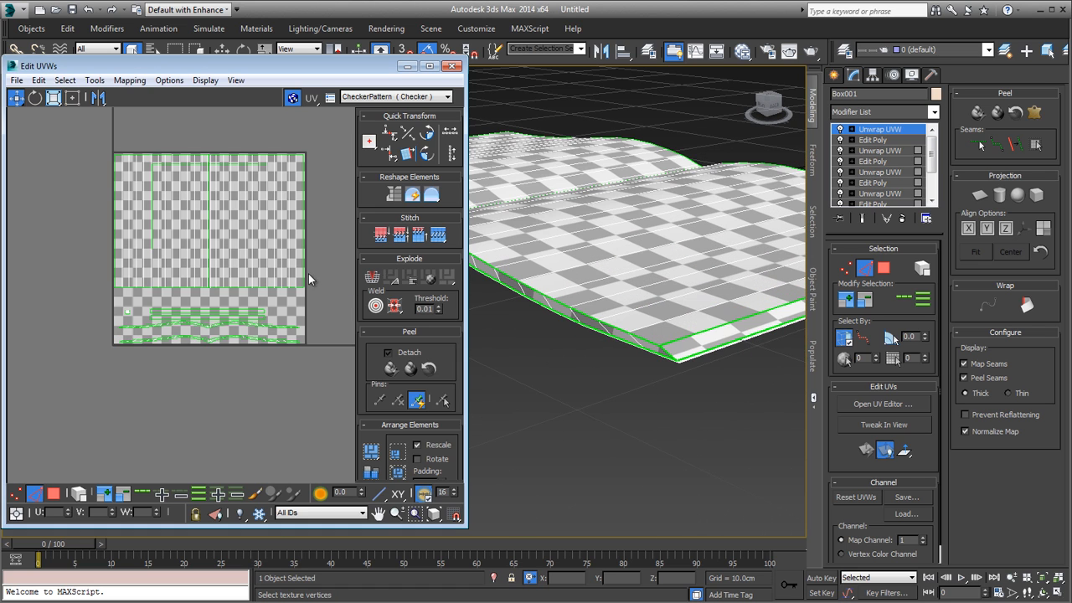
middle_click_drag(228, 207, 227, 270)
scroll(230, 269, "up", 2)
scroll(235, 264, "down", 1)
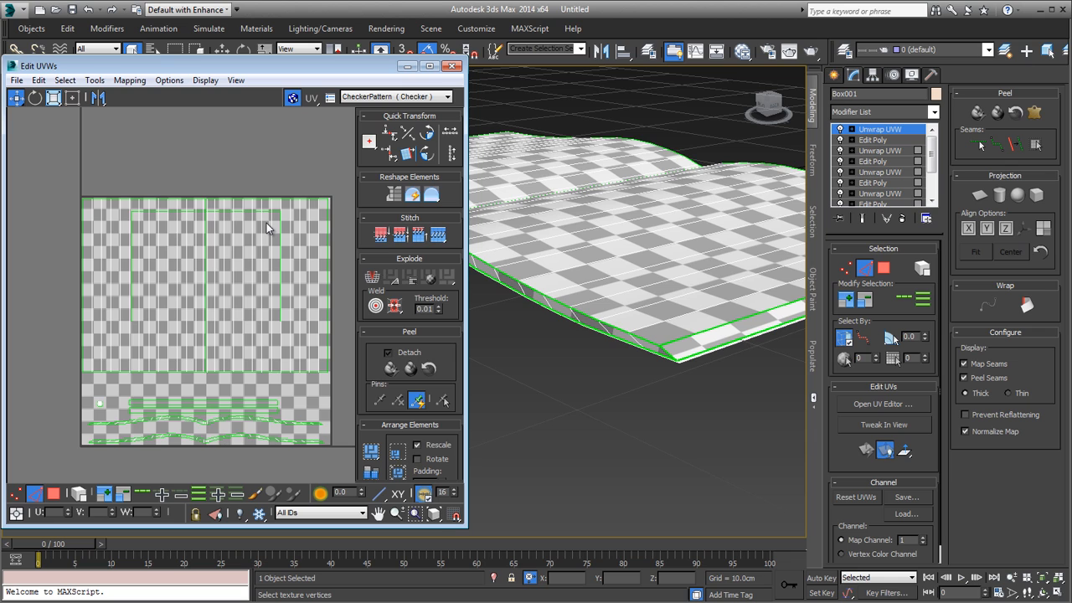
left_click(52, 494)
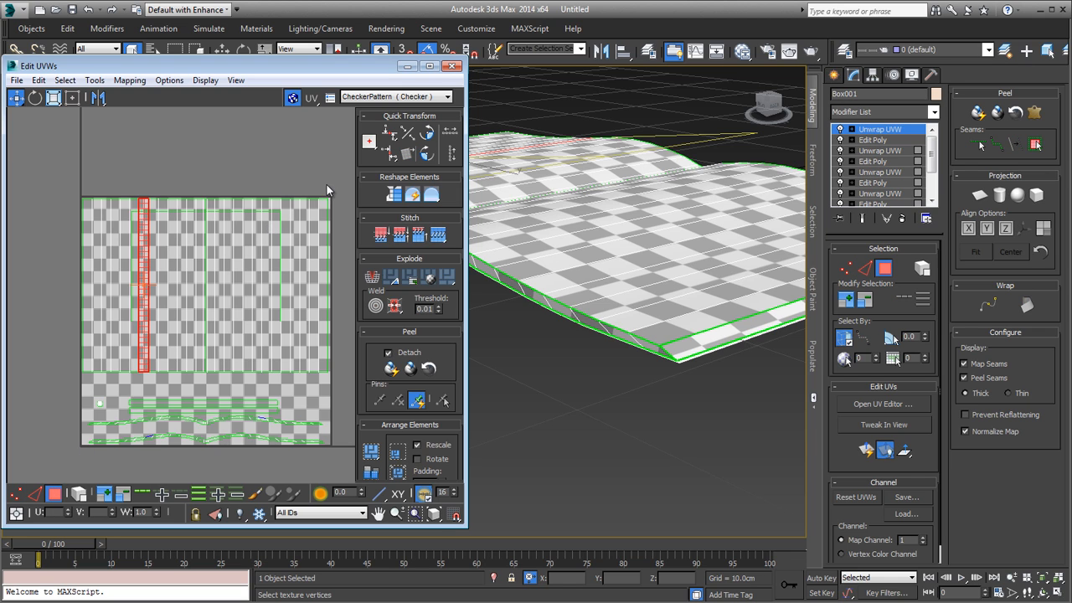
left_click_drag(47, 210, 42, 203)
left_click_drag(276, 314, 281, 138)
left_click(192, 231)
left_click_drag(97, 200, 305, 358)
Step: Inspect the magazine's outer corner, show the model in wireframe, and turn off the Map Seams and Peel Seams display
middle_click_drag(502, 329, 544, 368, "alt")
scroll(550, 390, "up", 3)
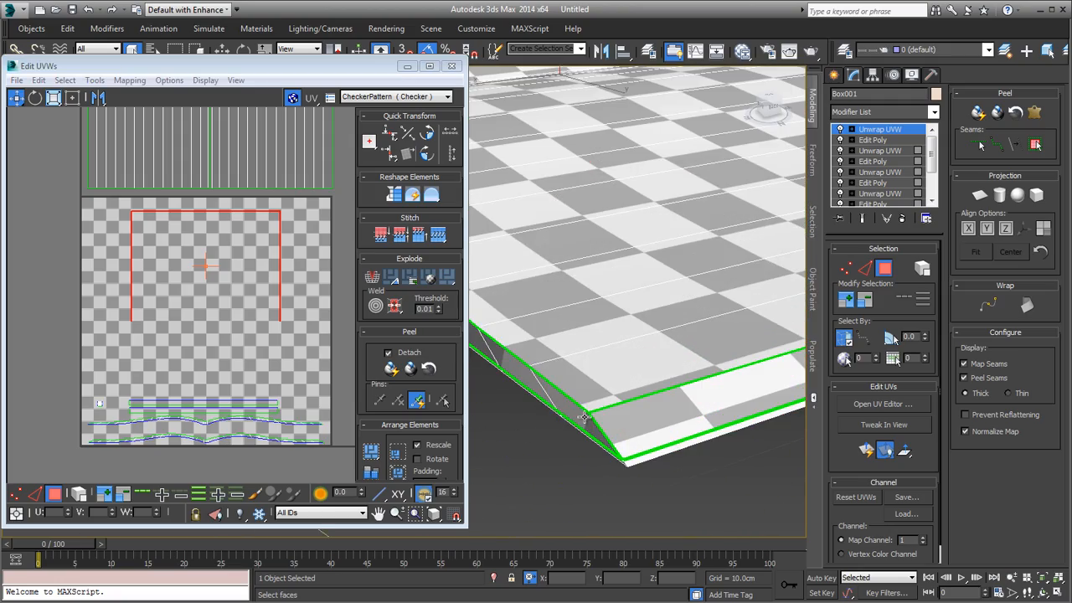
middle_click_drag(583, 414, 566, 378)
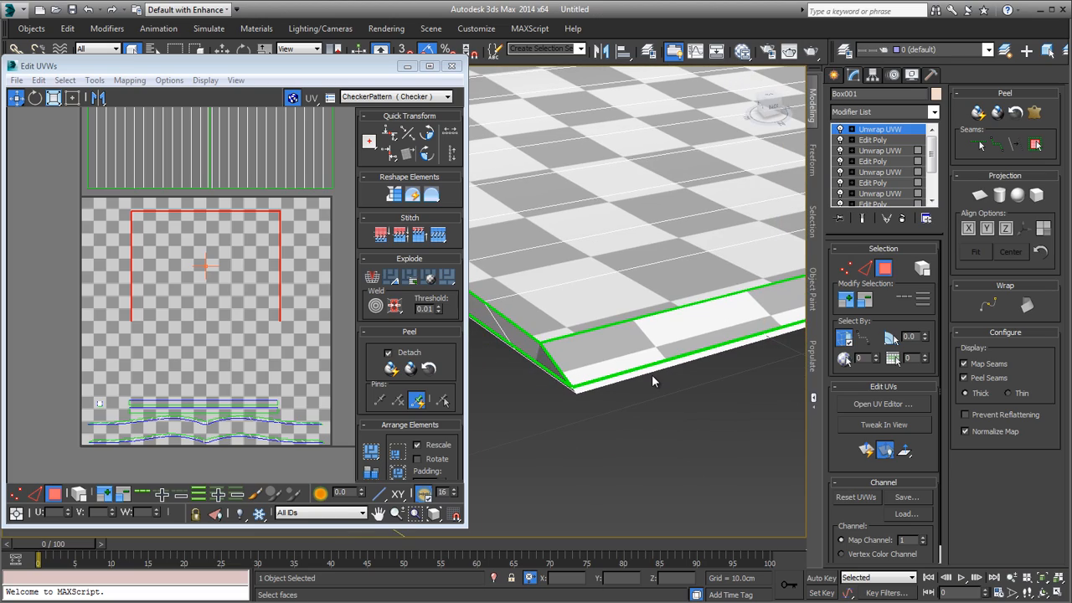
key("F3")
scroll(651, 374, "down", 5)
middle_click_drag(651, 372, 673, 383, "alt")
left_click(963, 364)
Step: Examine the wireframe magazine to locate the thin faces that belong to the selected U-shaped UV outline
scroll(615, 372, "up", 4)
scroll(594, 372, "up", 1)
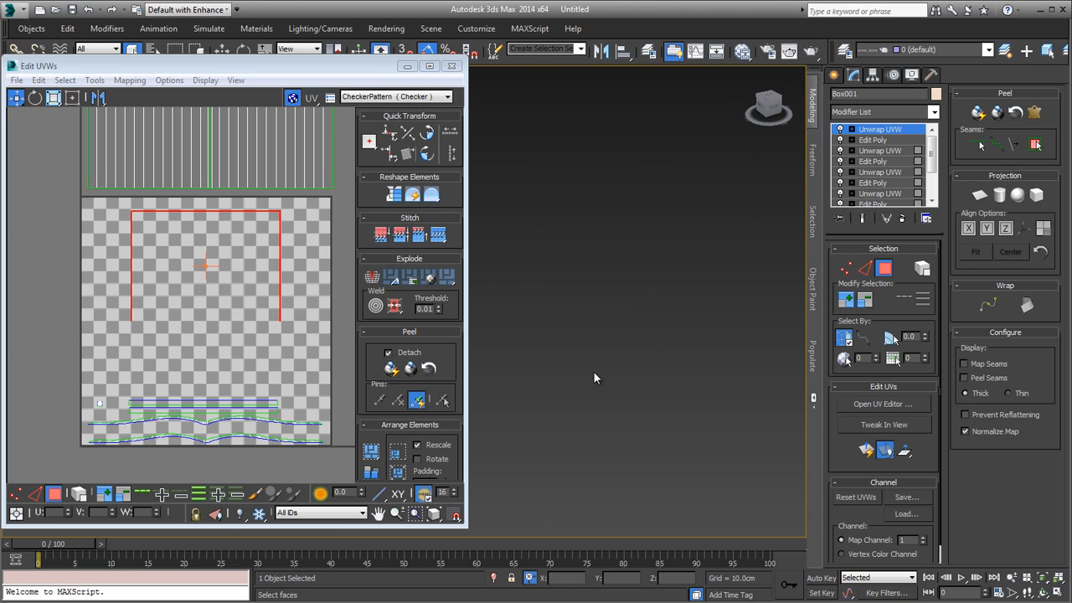
scroll(596, 373, "down", 1)
scroll(609, 353, "up", 2)
middle_click_drag(610, 355, 656, 355)
scroll(578, 110, "up", 1)
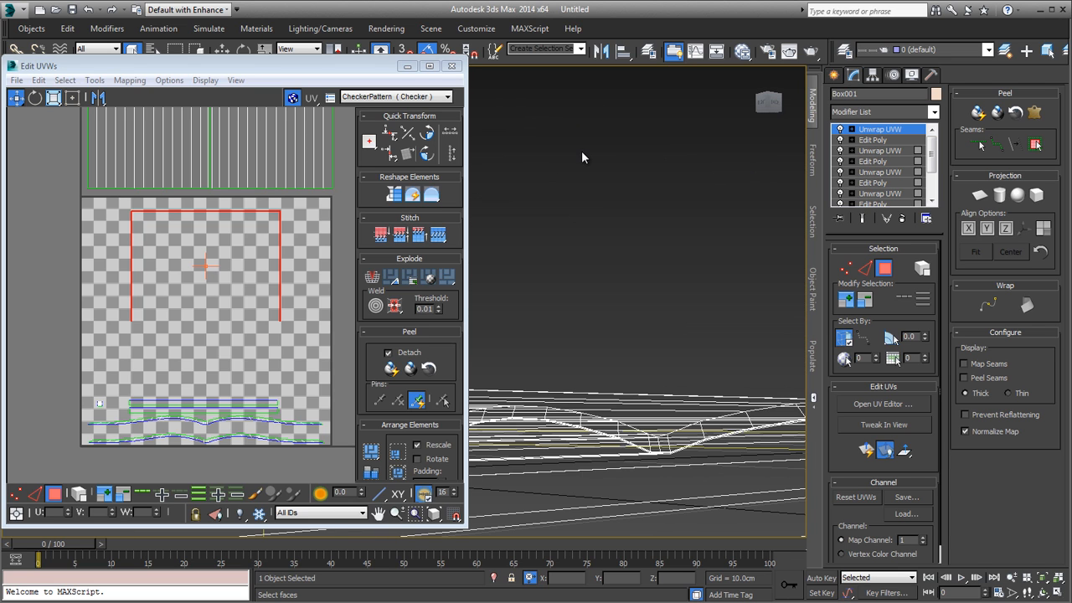
scroll(583, 159, "down", 2)
scroll(585, 156, "up", 2)
scroll(586, 153, "down", 1)
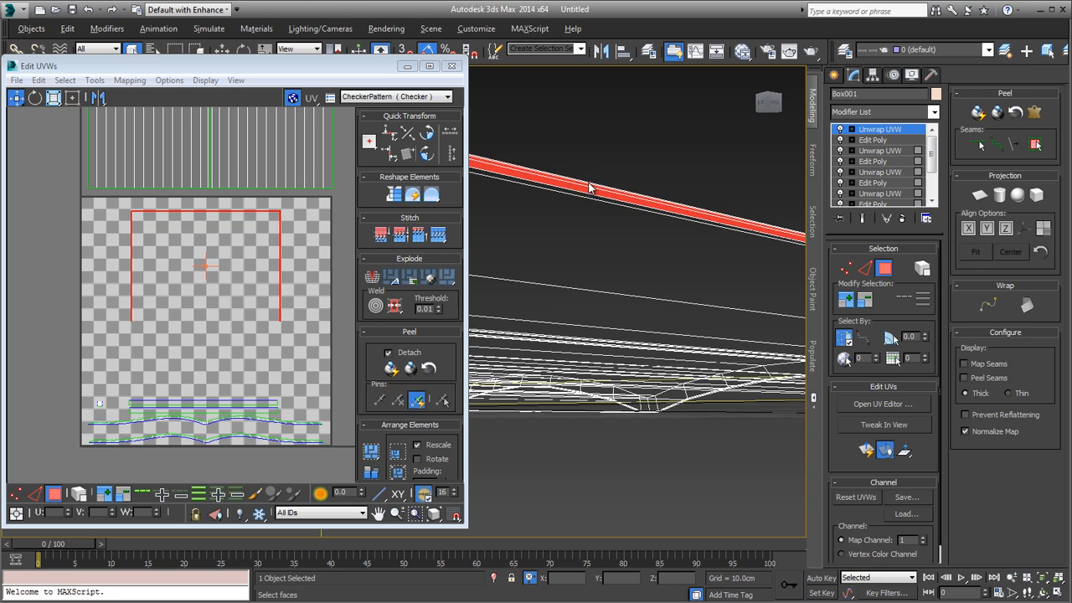
middle_click_drag(589, 186, 701, 252, "alt")
scroll(650, 173, "down", 6)
Step: Shrink the U-shaped outline UVs with the Freeform tool and nest them inside the tiny underside patch
middle_click_drag(249, 275, 242, 294)
left_click(72, 98)
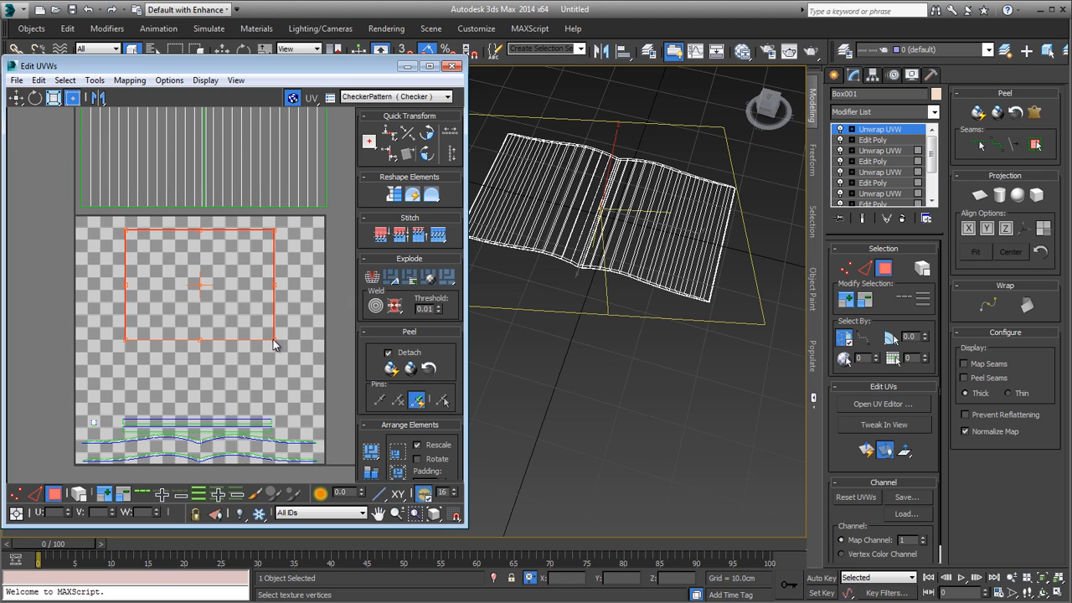
left_click_drag(273, 339, 133, 243)
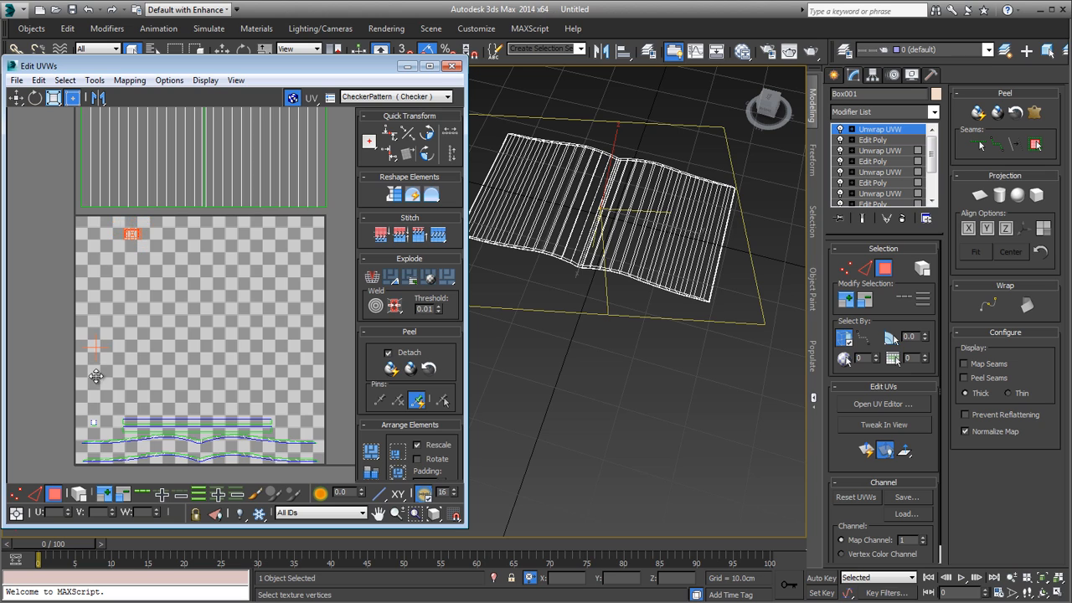
left_click_drag(134, 232, 86, 410)
scroll(101, 427, "up", 10)
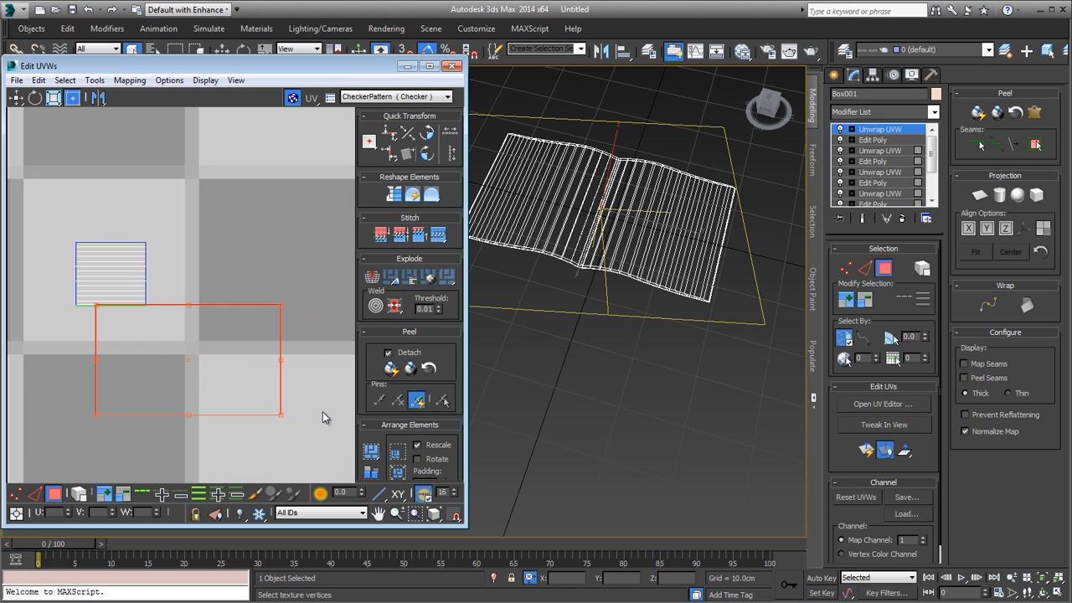
left_click_drag(279, 417, 104, 280)
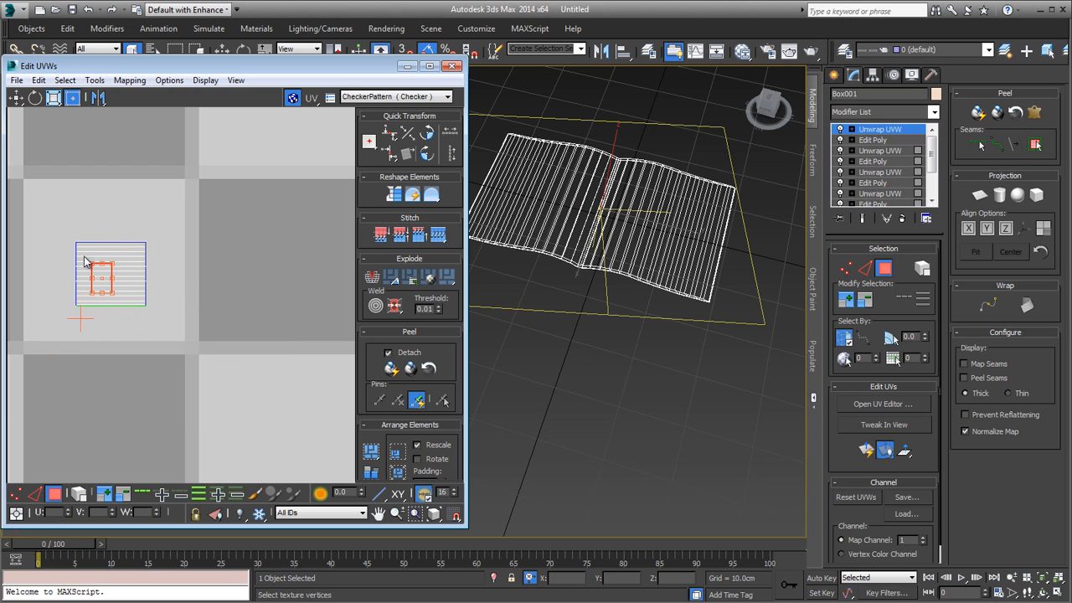
Step: Select the underside patch together with the nested outline, and check the checker pattern on the shaded magazine
key("ctrl+a")
middle_click_drag(186, 305, 195, 358)
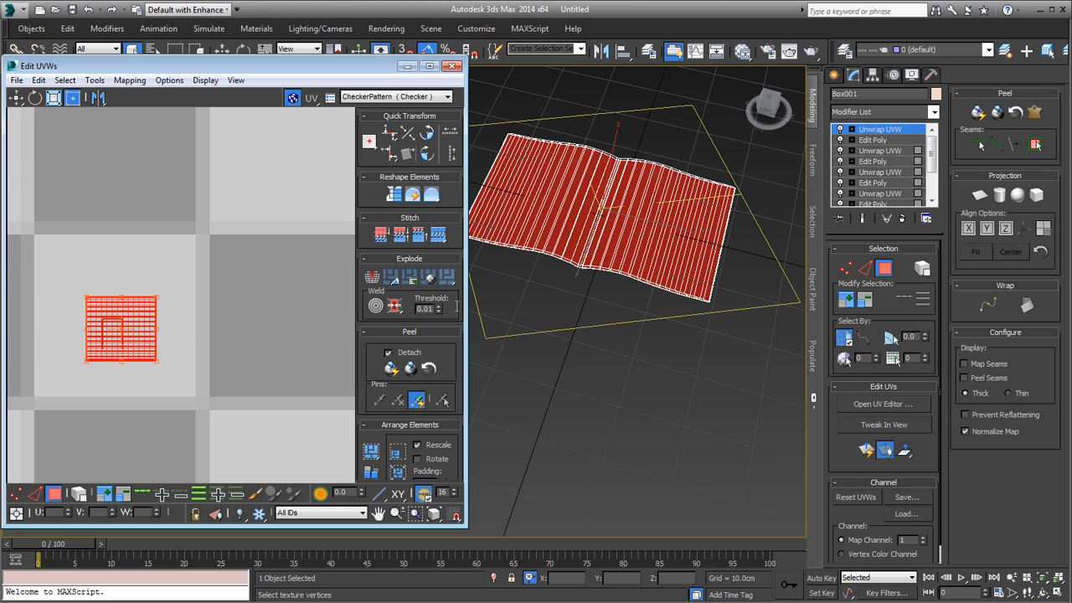
middle_click_drag(540, 322, 569, 323, "alt")
left_click(570, 324)
scroll(599, 289, "up", 4)
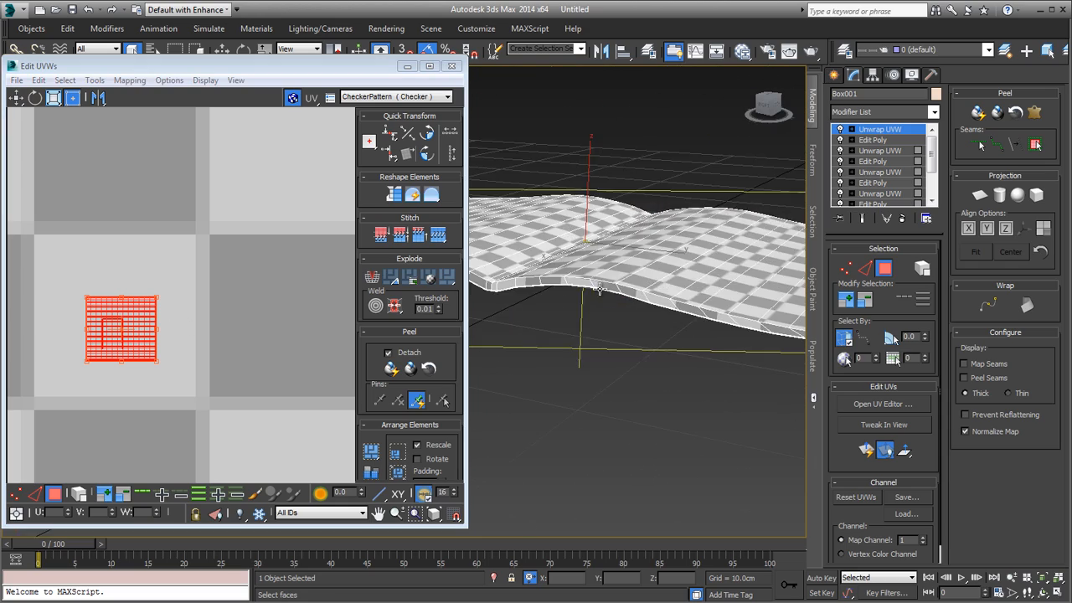
scroll(599, 289, "up", 3)
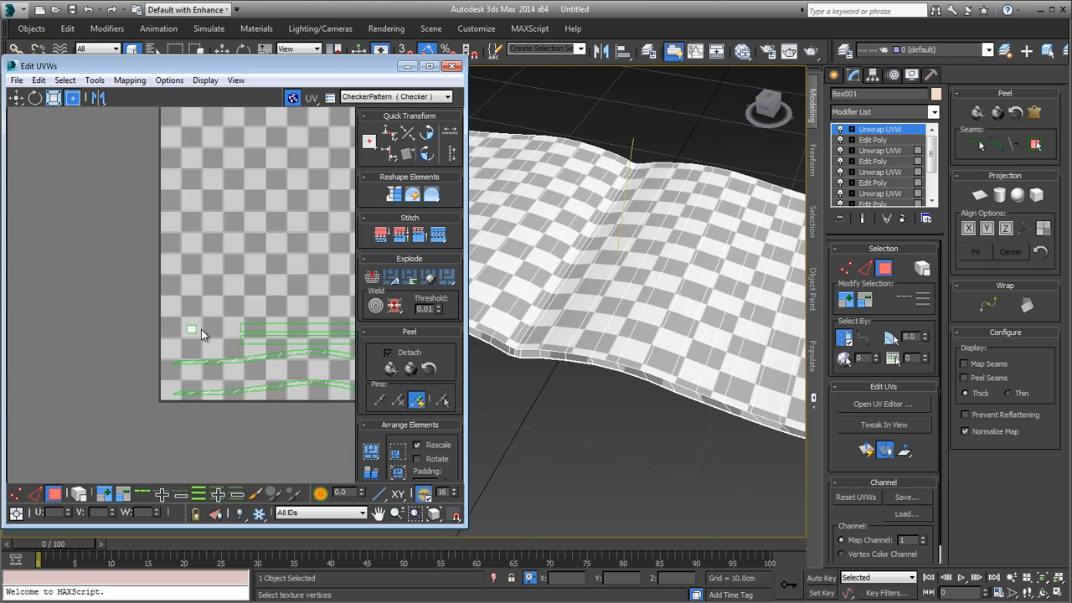
Step: Select the page UV shell and move it back down into the UV tile above the border strips
scroll(201, 329, "down", 5)
middle_click_drag(201, 329, 113, 430)
left_click(210, 251)
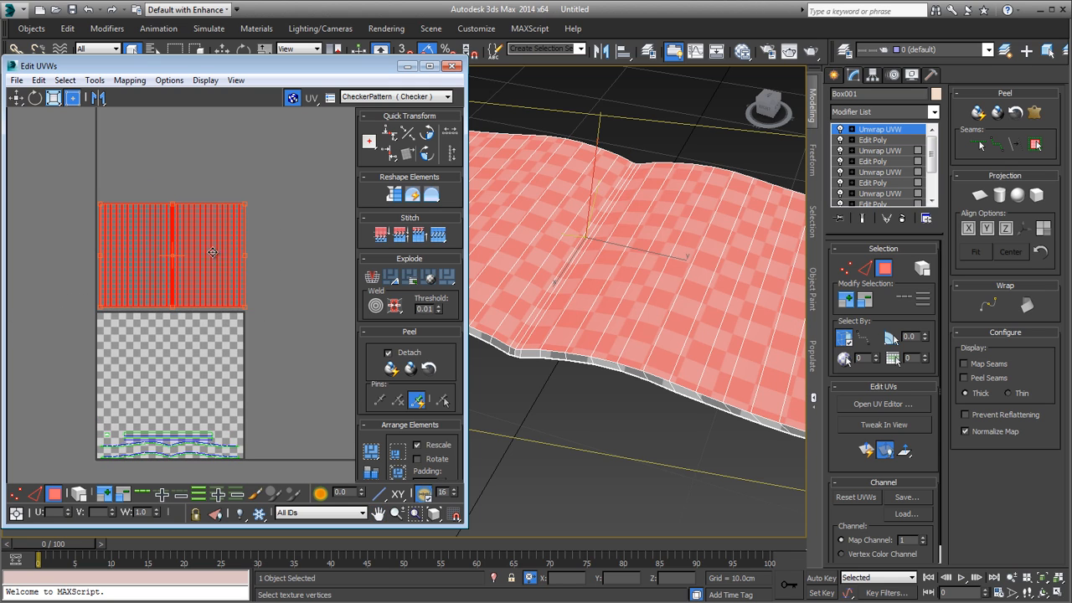
left_click_drag(210, 250, 209, 371)
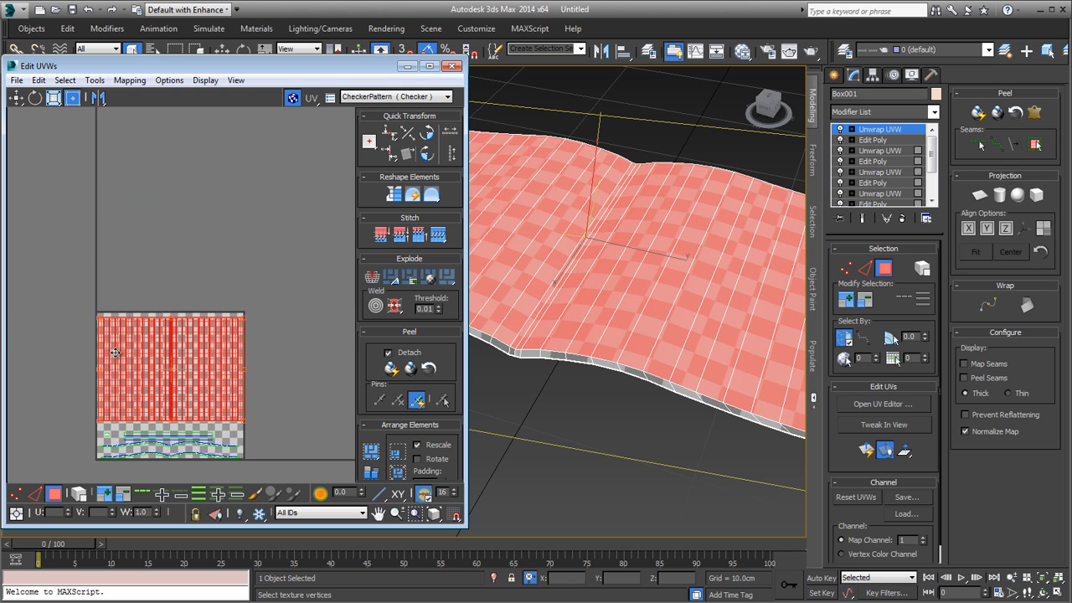
Step: Fine-tune the page UV shell's position against the upper and side edges of the tile, and deselect it
scroll(115, 353, "up", 5)
middle_click_drag(102, 287, 187, 308)
left_click_drag(188, 308, 179, 278)
scroll(179, 279, "down", 4)
middle_click_drag(188, 291, 97, 288)
scroll(98, 289, "down", 2)
scroll(154, 309, "up", 3)
middle_click_drag(159, 309, 172, 285)
scroll(171, 285, "down", 2)
left_click(167, 411)
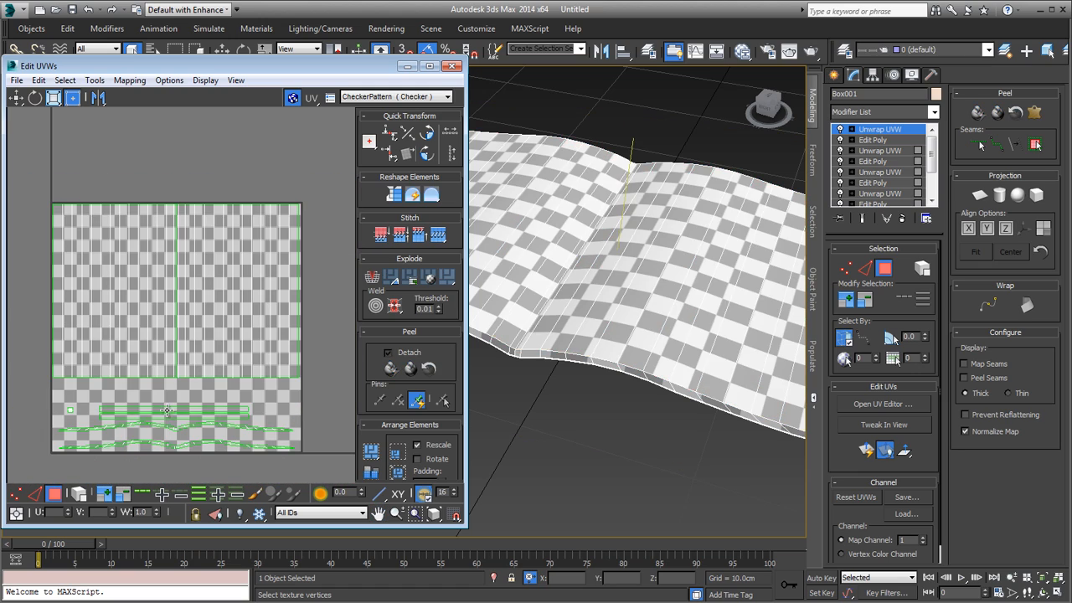
Step: Select the outermost page strip on the magazine to compare its checker pattern with the adjoining border
middle_click_drag(284, 403, 290, 327)
scroll(290, 327, "up", 4)
left_click(290, 328)
left_click(254, 353)
middle_click_drag(642, 325, 540, 321, "alt")
left_click(626, 377)
middle_click_drag(154, 299, 150, 360)
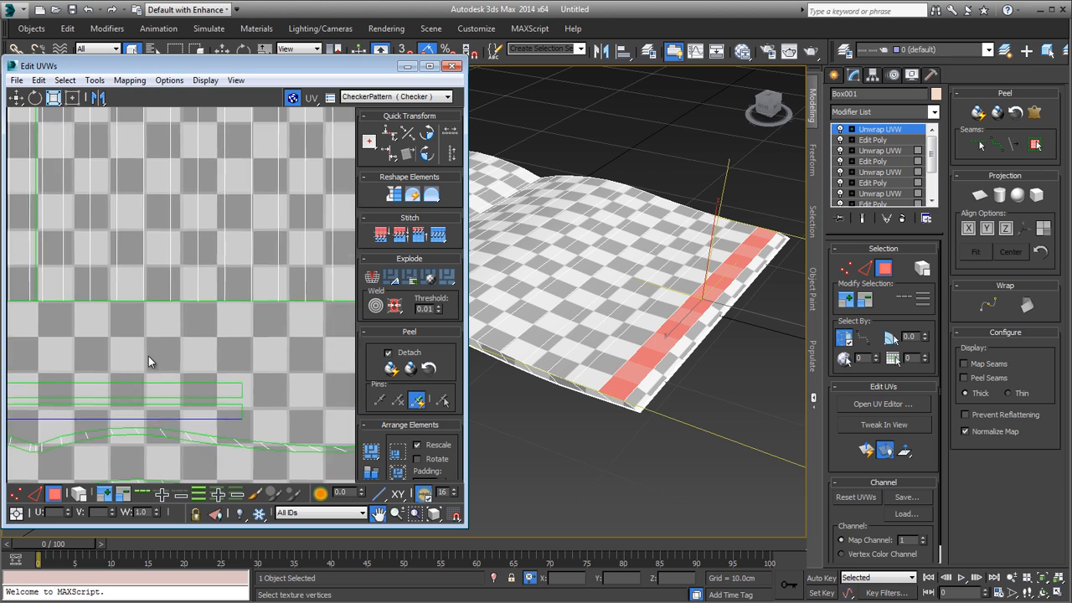
scroll(152, 353, "down", 5)
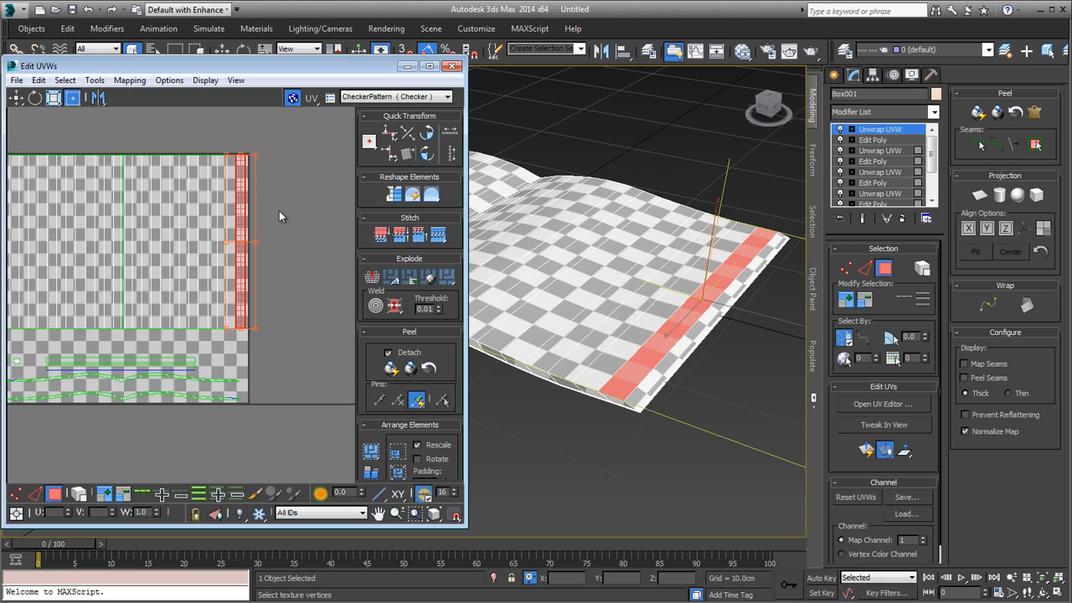
left_click(641, 390)
left_click(240, 266)
Step: Select the whole page UV shell and scale it down evenly about its centre, leaving a margin inside the tile
scroll(673, 387, "up", 2)
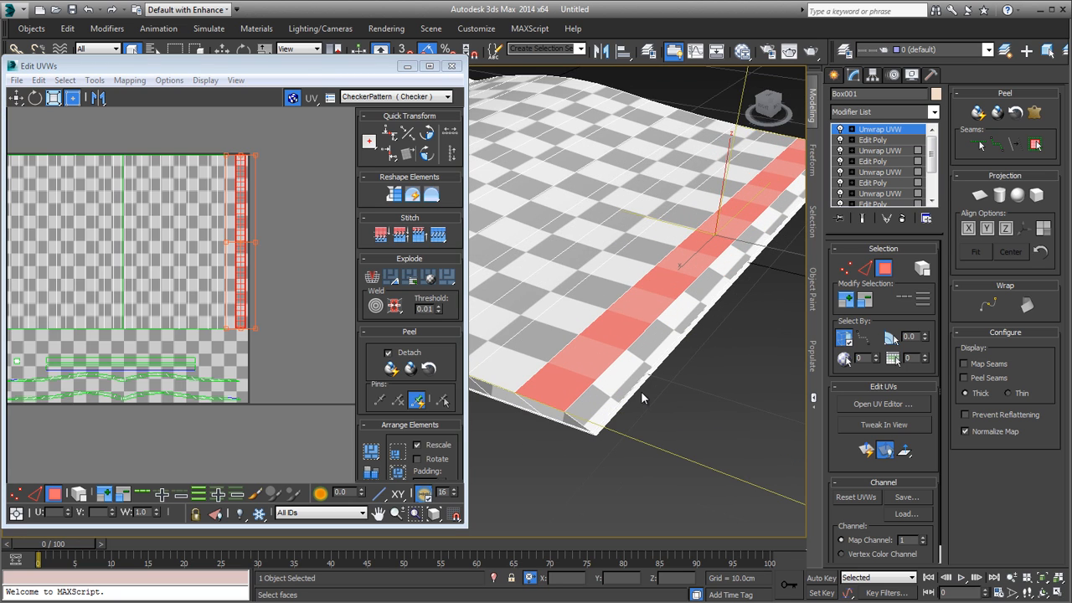
middle_click_drag(640, 391, 555, 352, "alt")
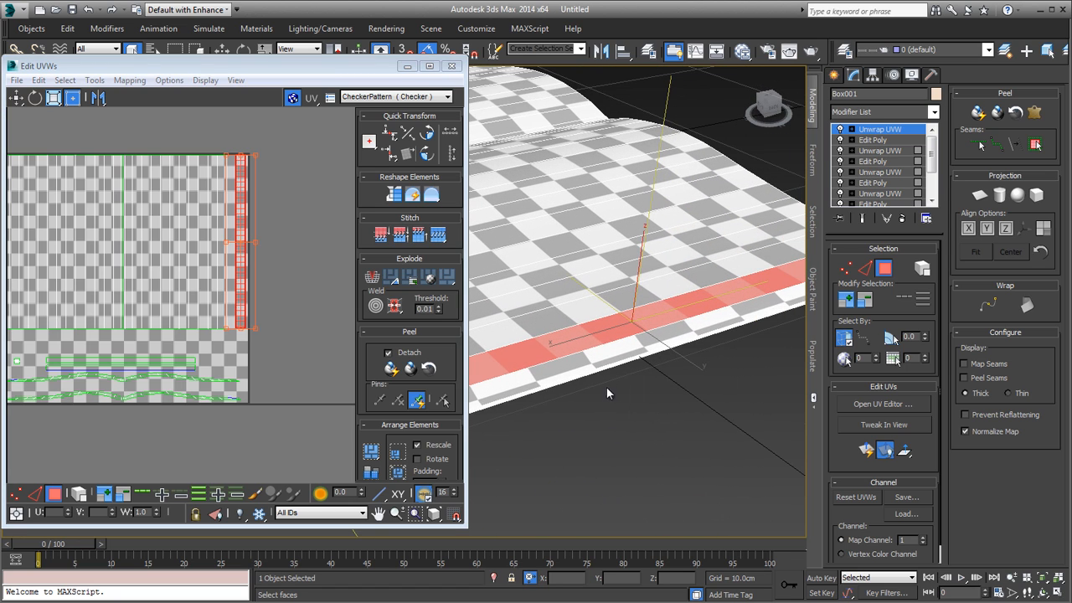
scroll(657, 326, "down", 4)
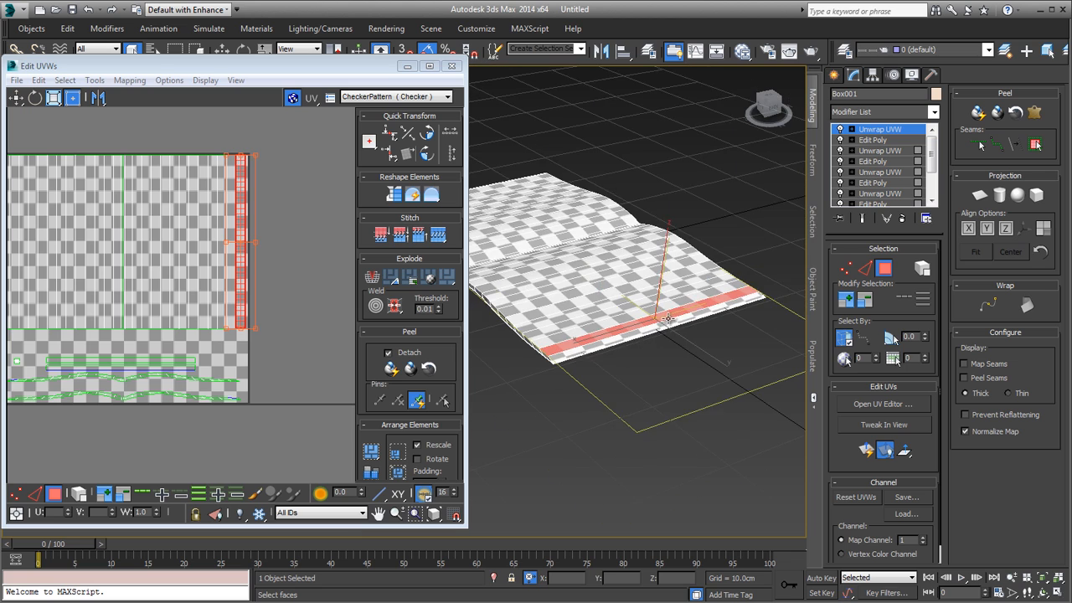
middle_click_drag(657, 325, 705, 318, "alt")
scroll(688, 319, "up", 2)
middle_click_drag(193, 312, 240, 325)
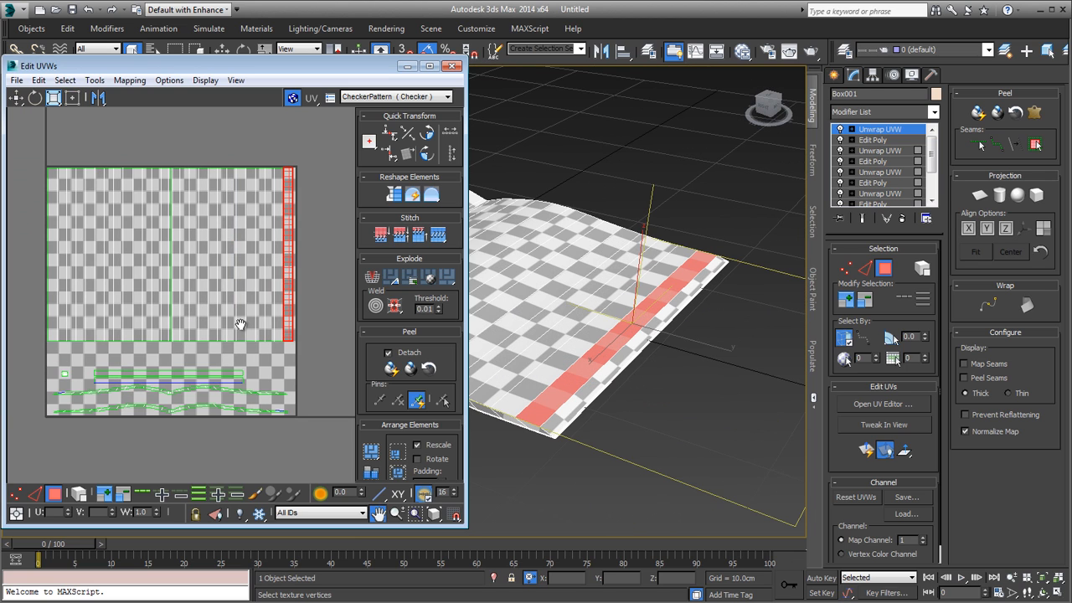
left_click_drag(22, 356, 72, 322)
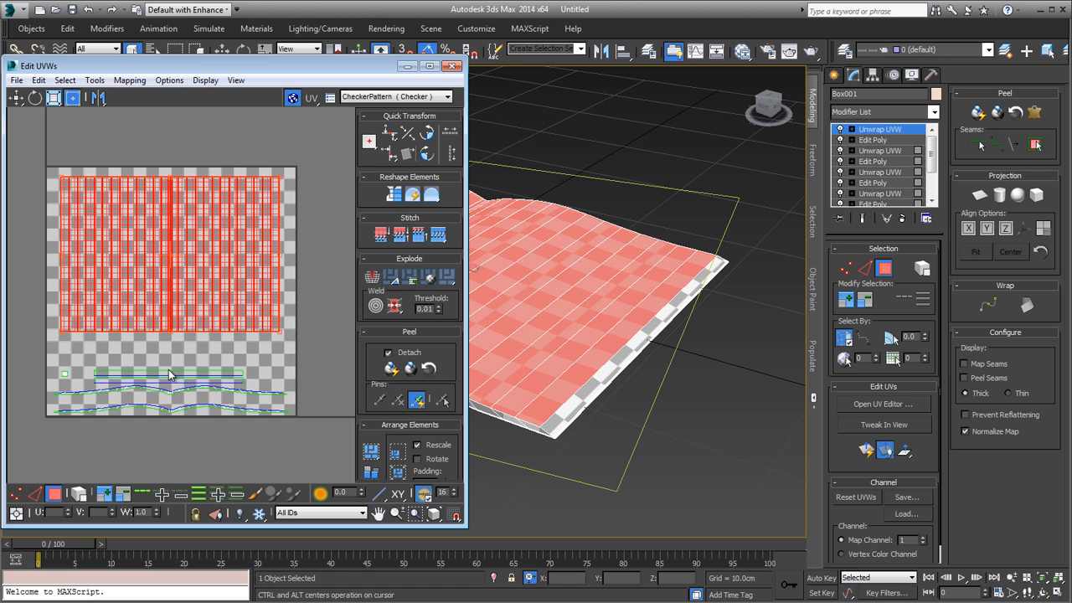
Step: Select the page's outer border strip in the UV layout, rotate it upright, and place it along the page shell's outer side
left_click(231, 374)
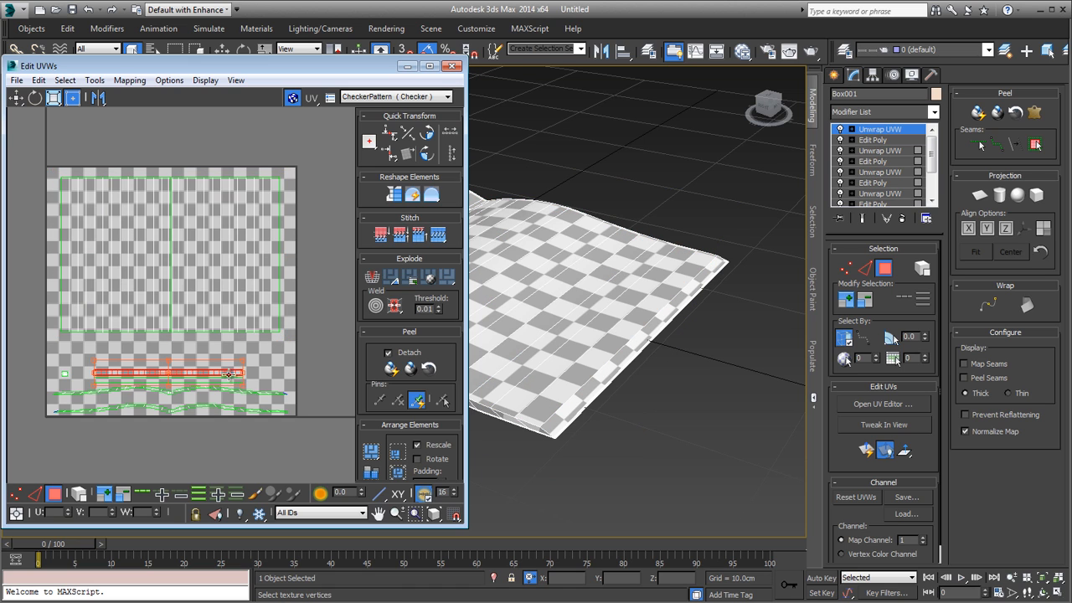
left_click(278, 313)
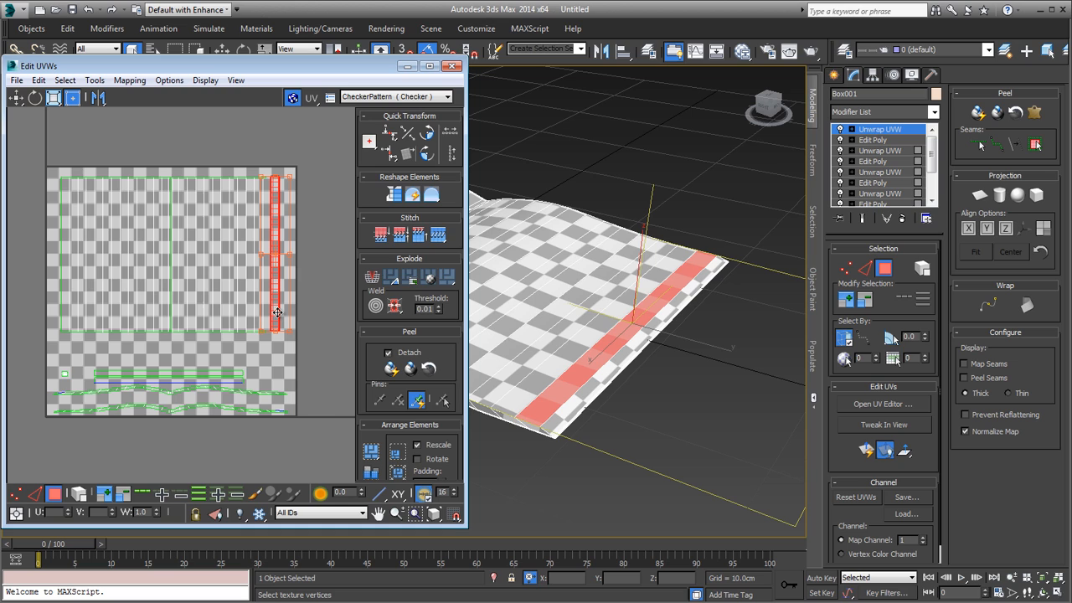
left_click(221, 371)
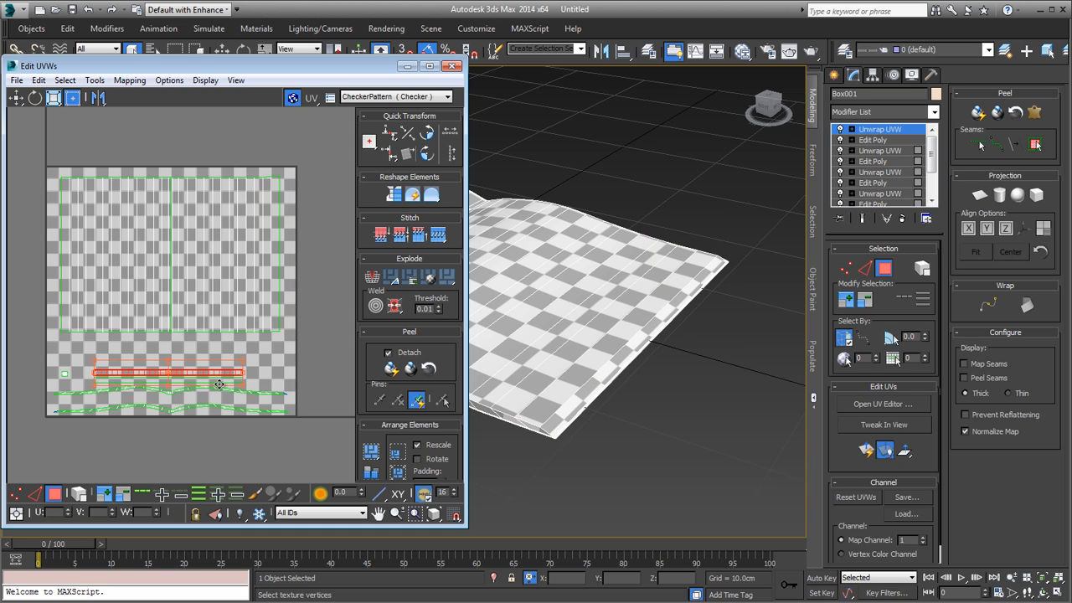
left_click_drag(248, 382, 332, 220)
left_click_drag(271, 203, 298, 179)
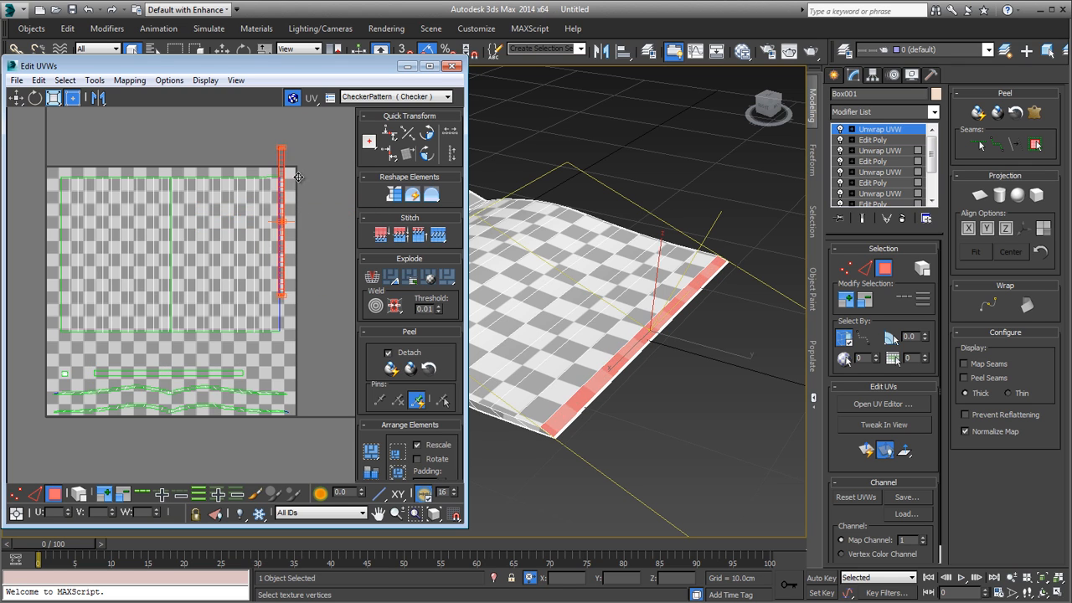
Step: At vertex level, select the page shell's upper outer corner vertex and compare it with the border strip's adjacent corner
scroll(269, 221, "up", 6)
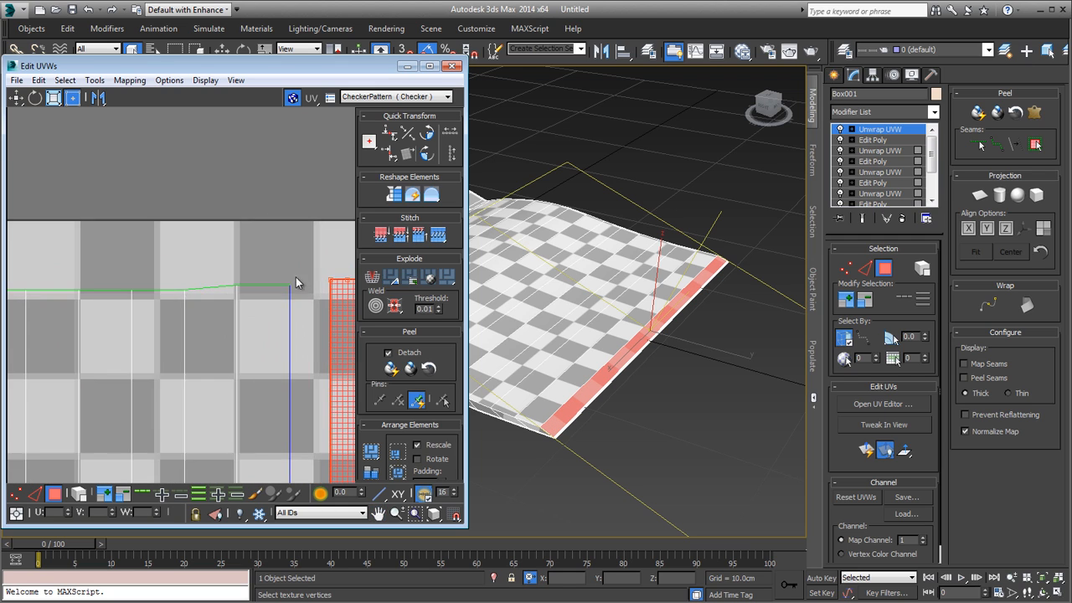
scroll(202, 253, "up", 3)
left_click(203, 256)
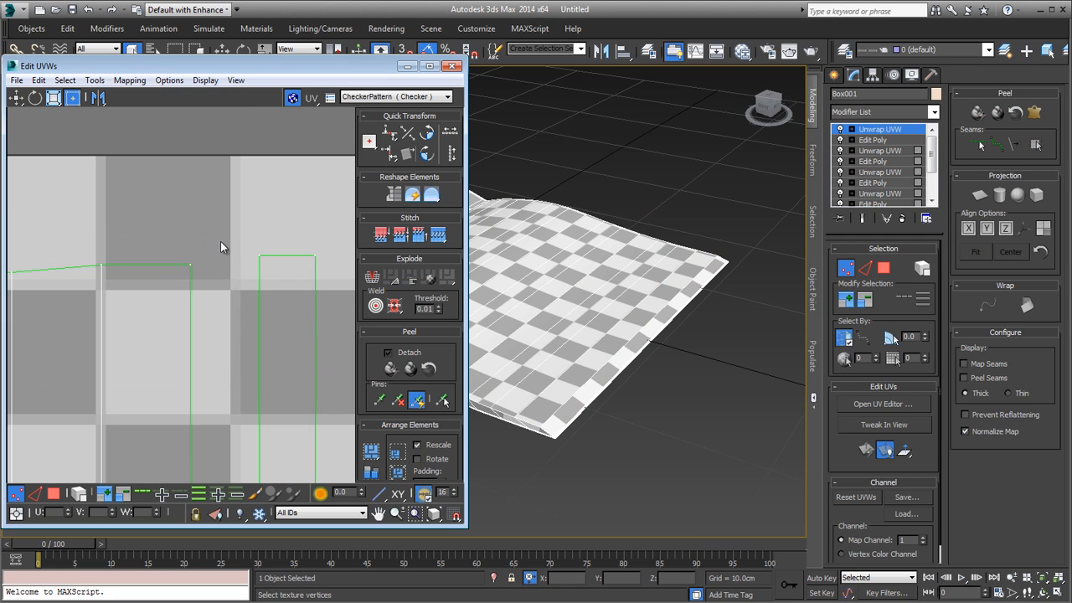
scroll(249, 258, "up", 3)
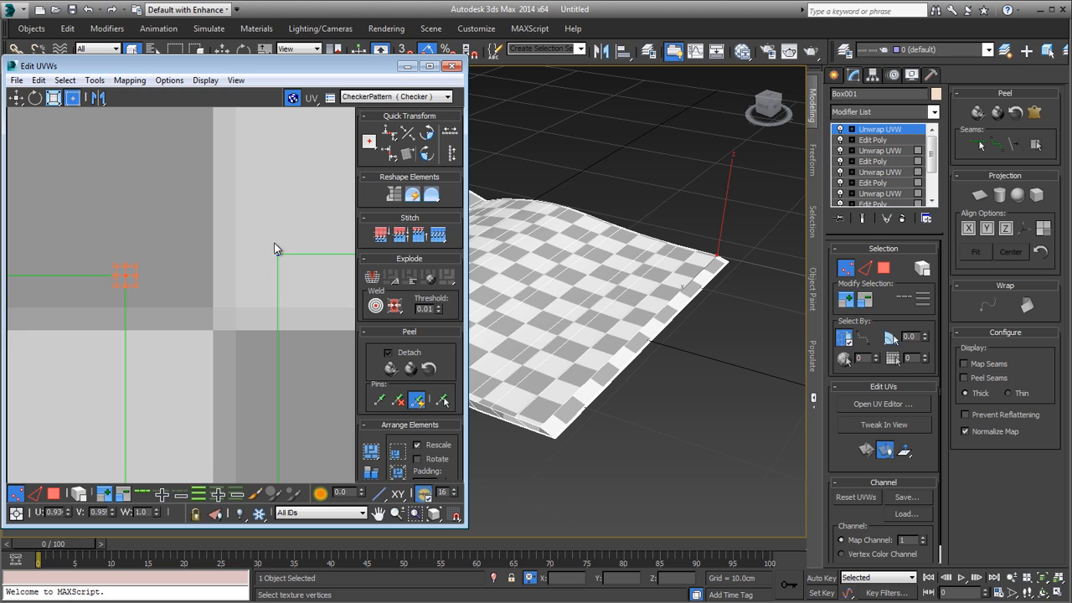
left_click_drag(266, 247, 293, 281)
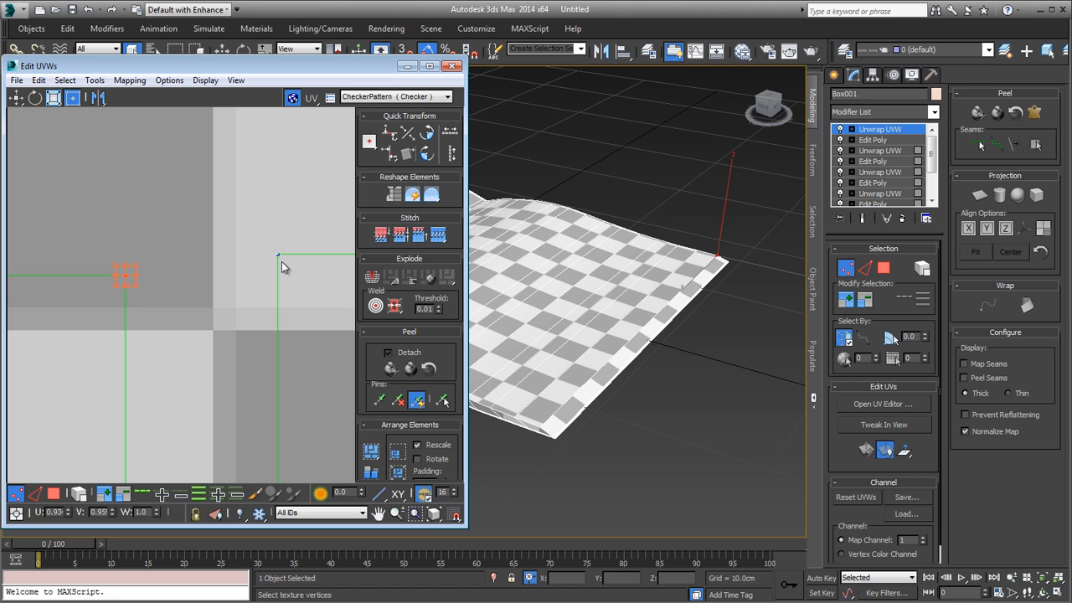
Step: Select the whole outer border strip and move it so its upper inner corner meets the page shell's upper outer corner
scroll(636, 323, "up", 8)
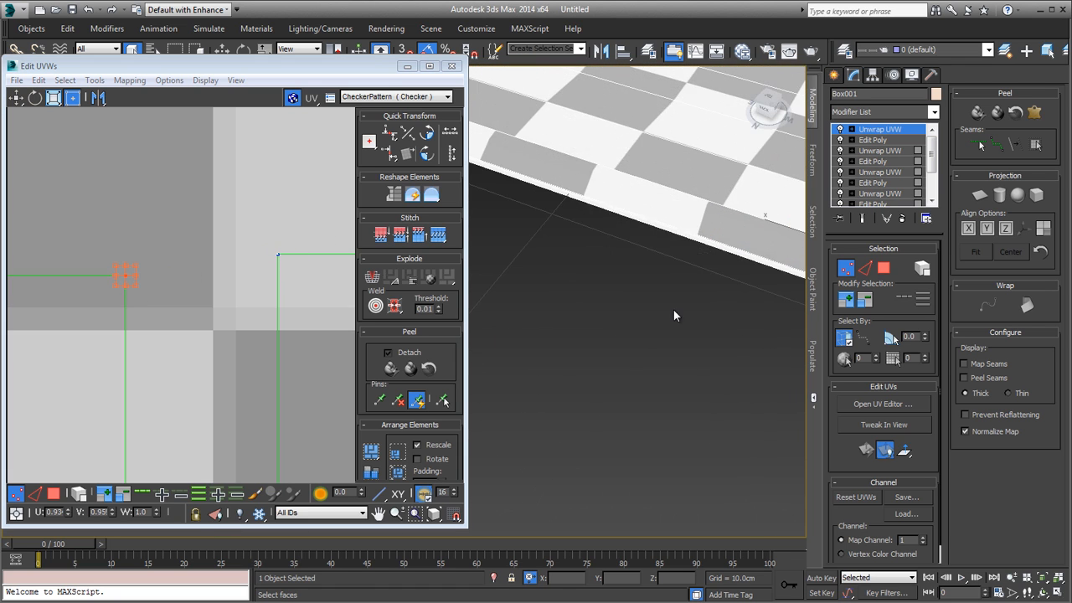
middle_click_drag(636, 277, 717, 309)
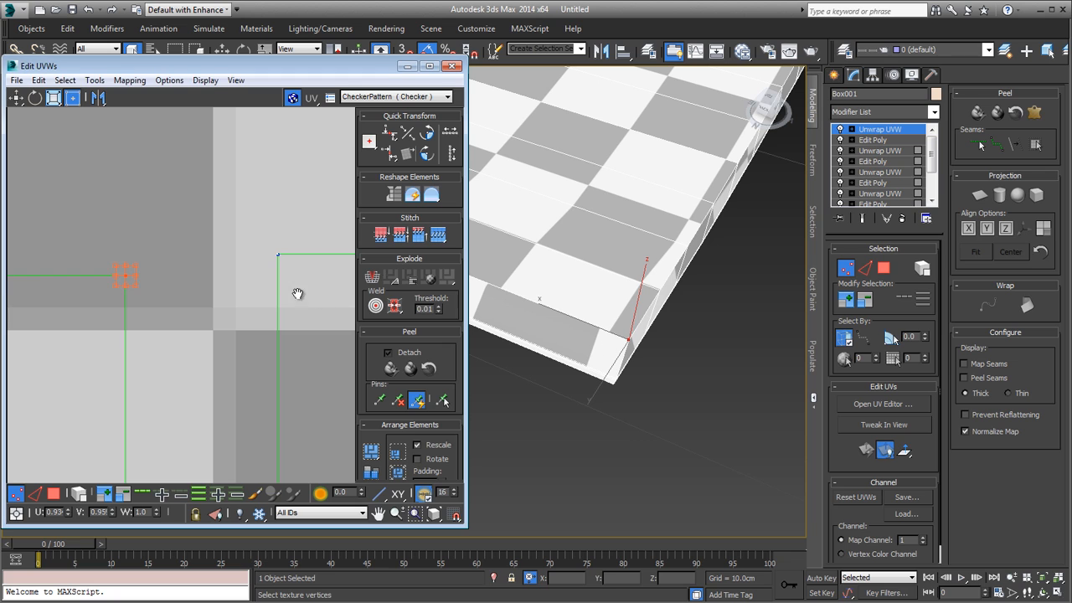
middle_click_drag(297, 291, 235, 265)
scroll(236, 263, "down", 7)
key("3")
left_click(237, 283)
scroll(208, 269, "up", 5)
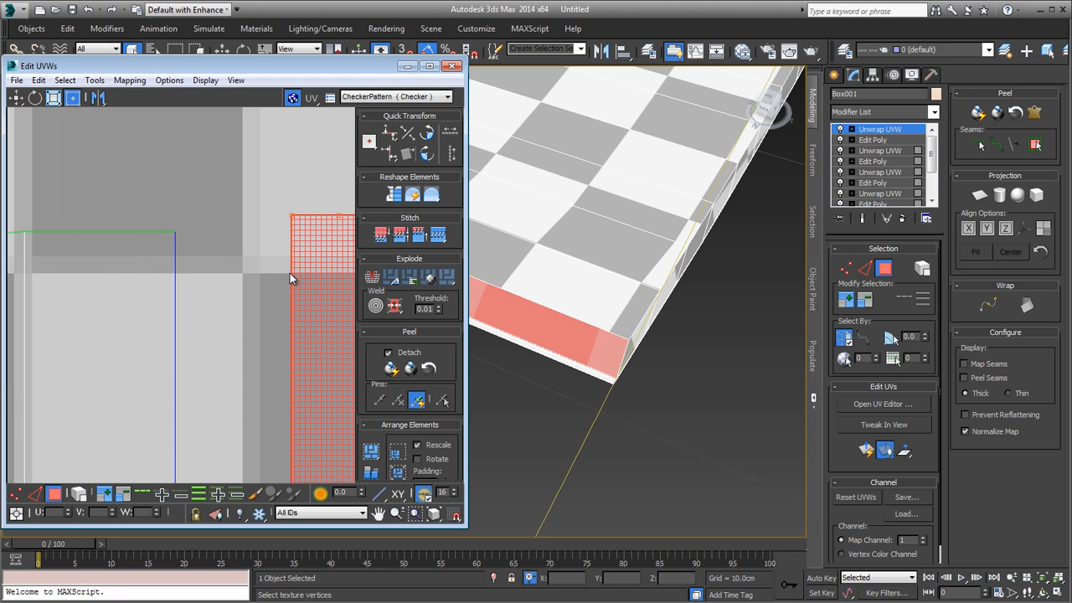
left_click_drag(290, 273, 196, 280)
scroll(159, 227, "up", 6)
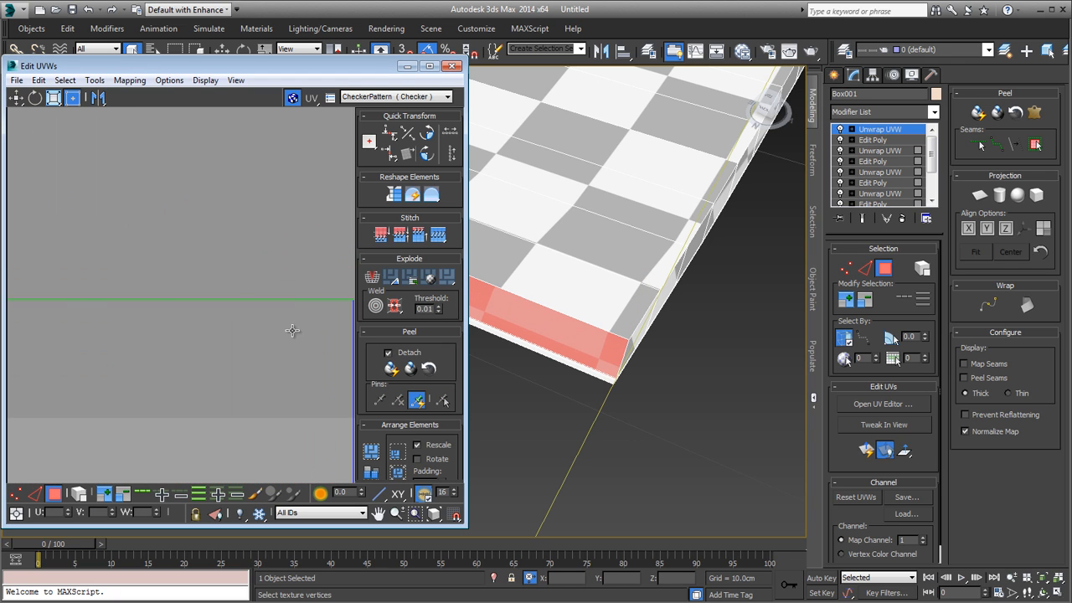
middle_click_drag(292, 330, 75, 268)
middle_click_drag(326, 338, 234, 308)
left_click_drag(251, 289, 203, 294)
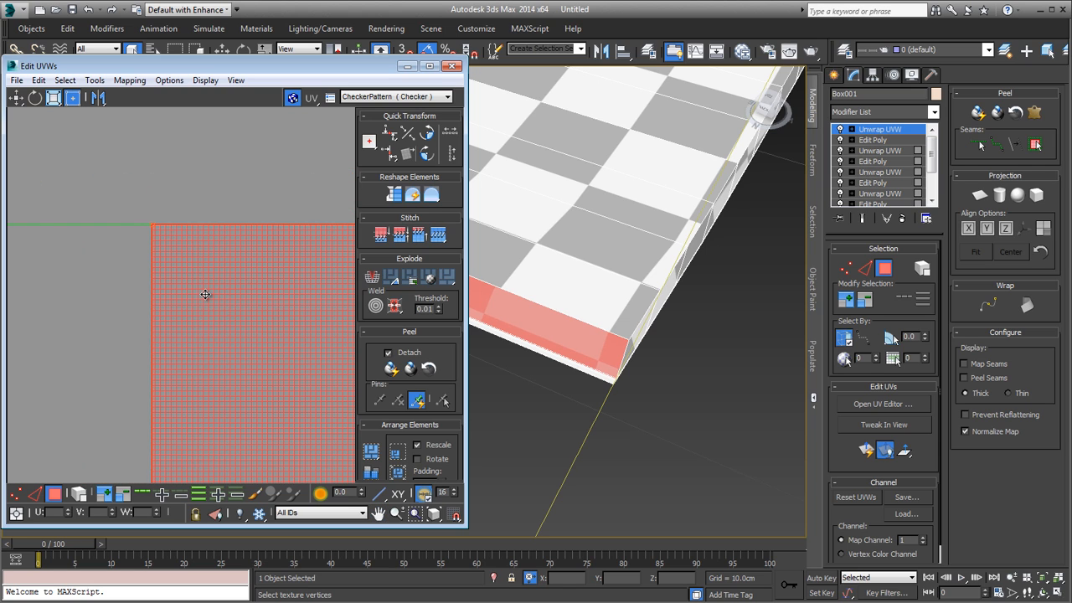
Step: Scale the border strip evenly from its upper inner corner until its lower end meets the page shell's lower outer corner
scroll(205, 294, "down", 6)
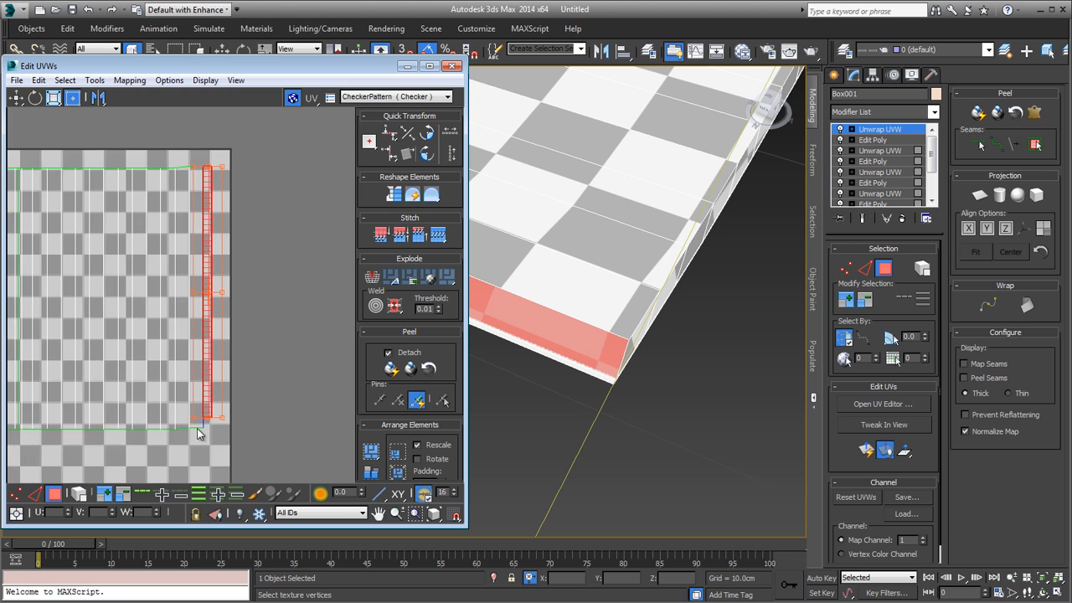
scroll(237, 280, "up", 5)
scroll(236, 280, "up", 5)
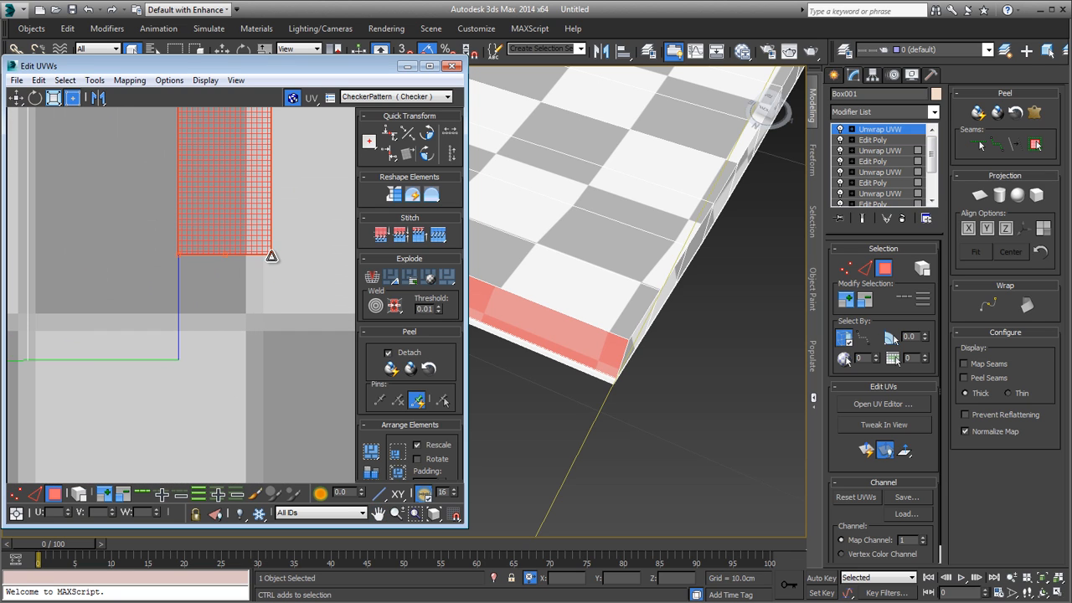
mouse_move(272, 256)
left_mouse_down("ctrl")
mouse_move(278, 288)
mouse_move(273, 266)
left_mouse_up("ctrl")
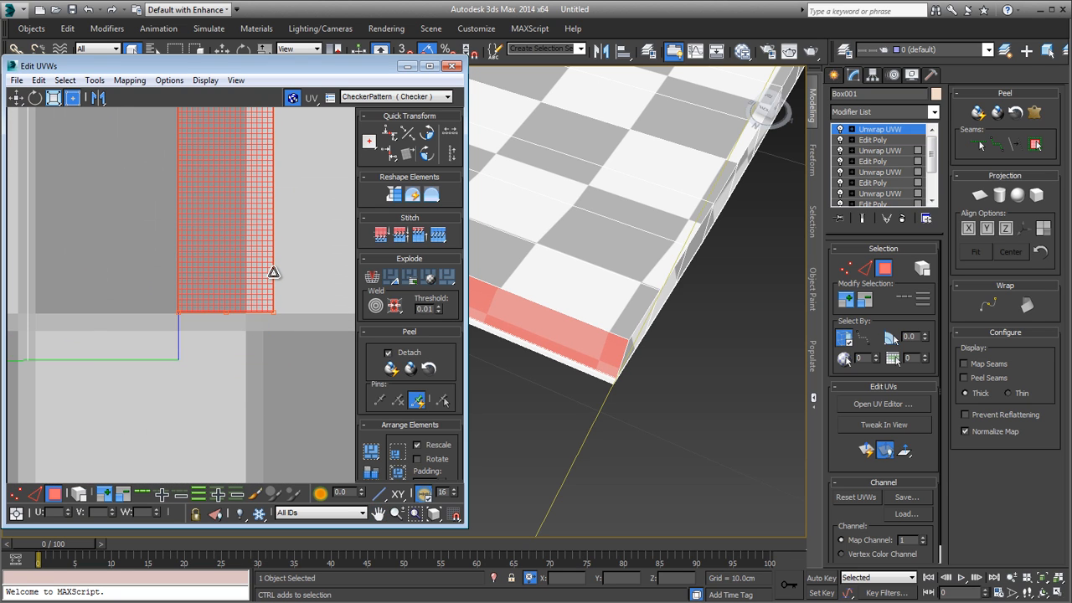
scroll(232, 350, "up", 4)
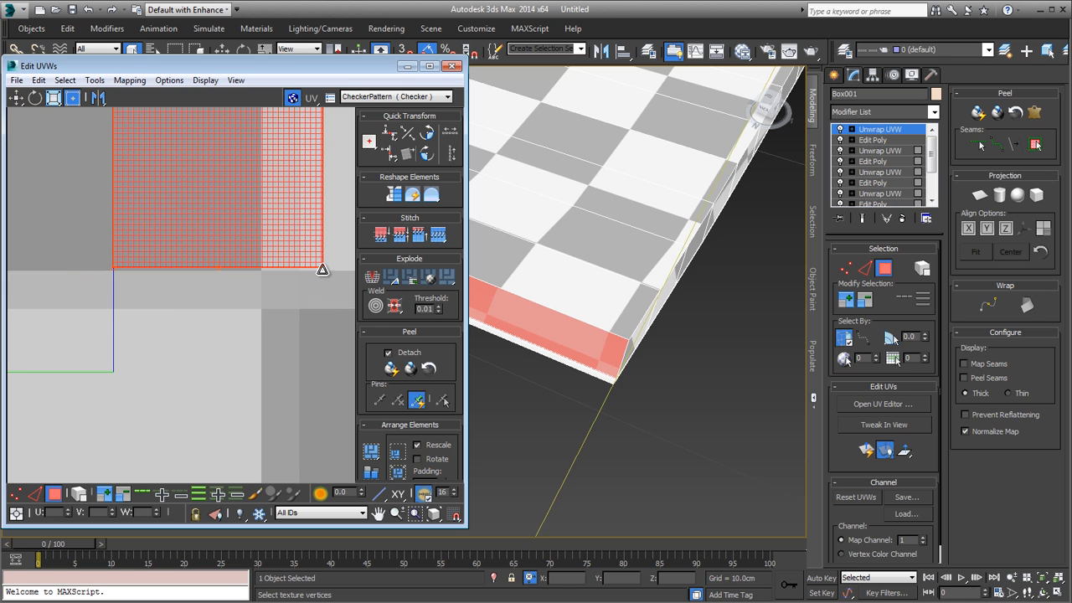
left_click_drag(321, 269, 347, 372, "ctrl")
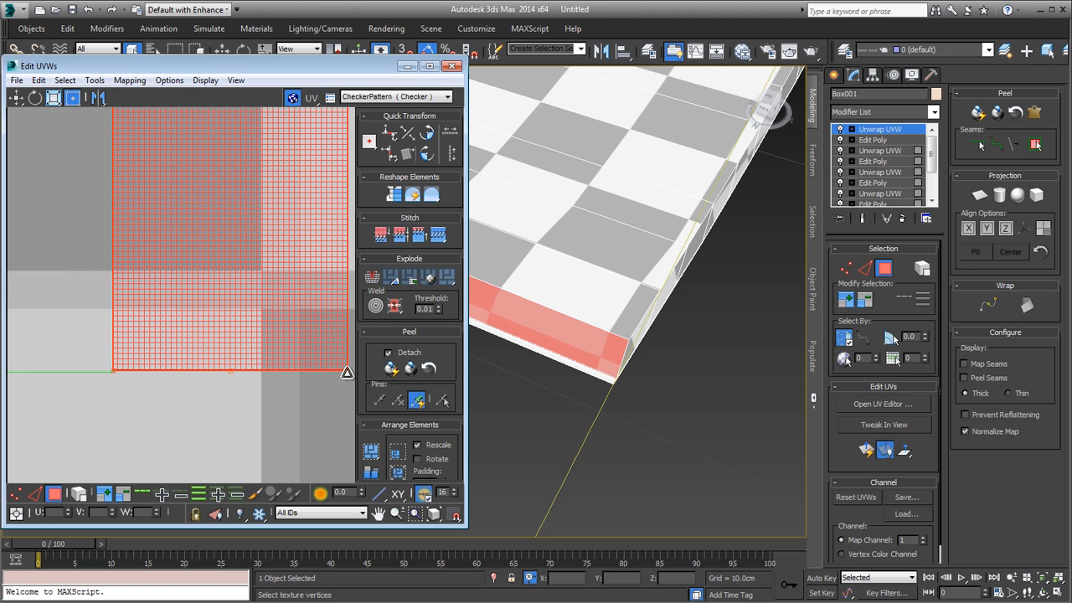
scroll(115, 377, "up", 9)
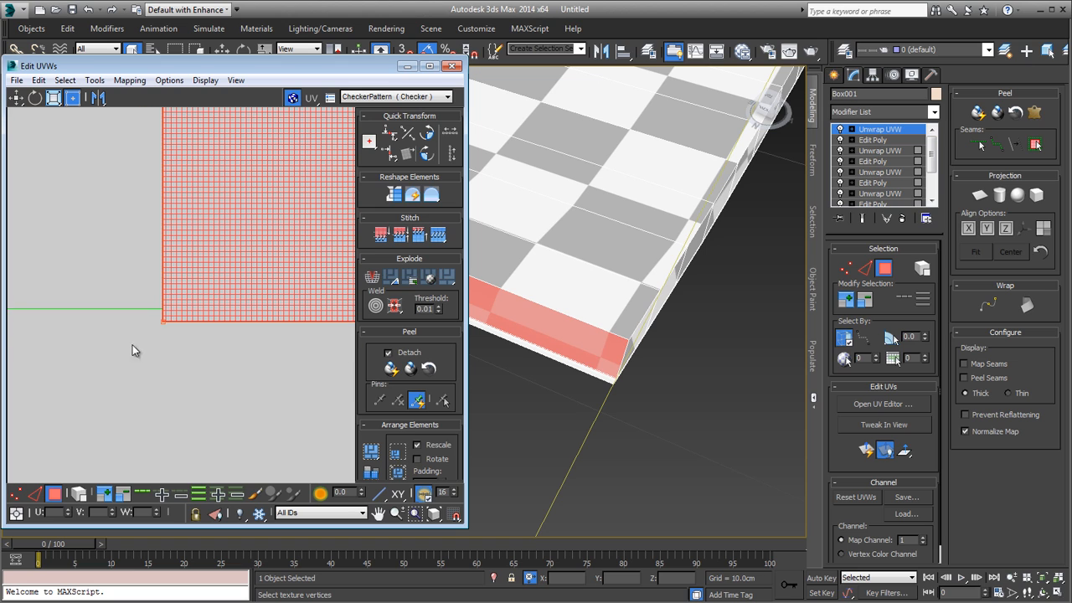
left_click_drag(161, 323, 161, 313)
scroll(161, 312, "down", 10)
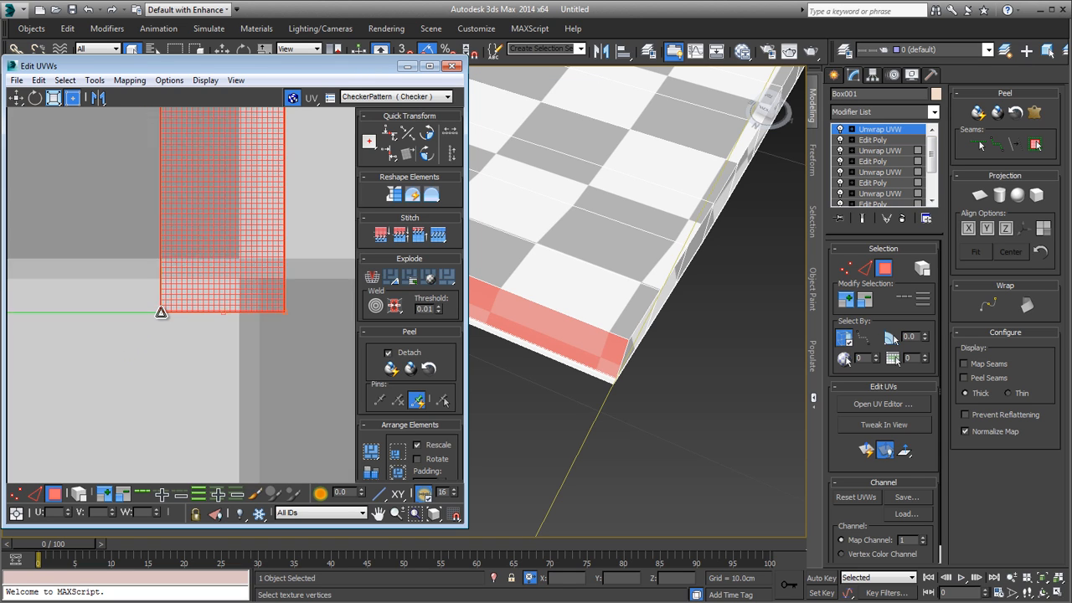
Step: At vertex level, select the upper and lower vertices where the page shell meets the border strip and align them vertically to the pivot
middle_click_drag(158, 130, 158, 168)
key("1")
scroll(159, 161, "up", 3)
scroll(160, 163, "up", 6)
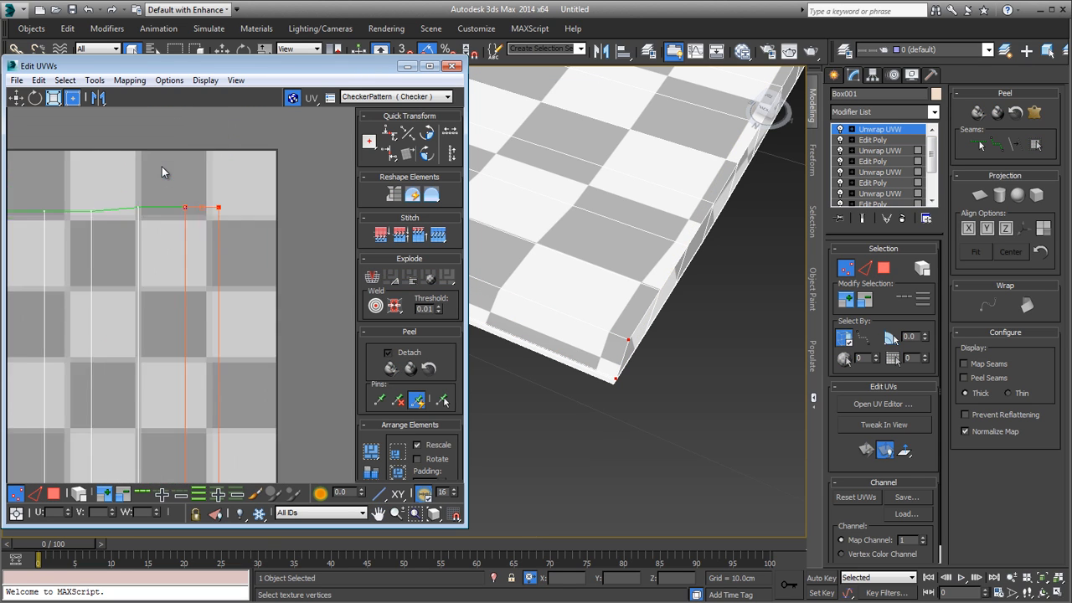
left_click_drag(200, 256, 203, 263)
scroll(184, 302, "down", 4)
middle_click_drag(176, 418, 214, 229)
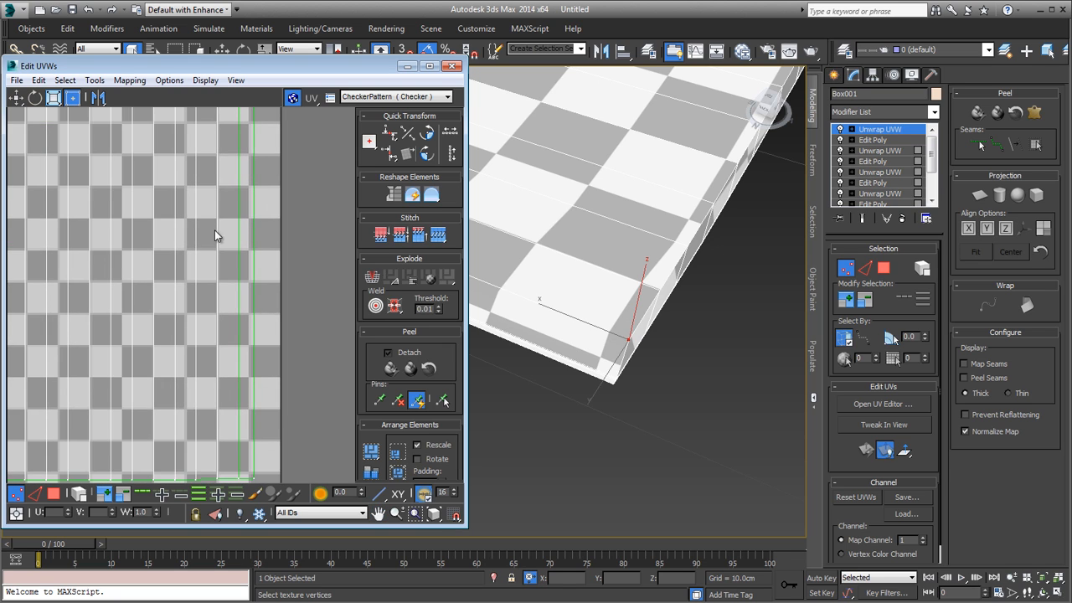
middle_click_drag(214, 402, 243, 209)
scroll(244, 219, "up", 3)
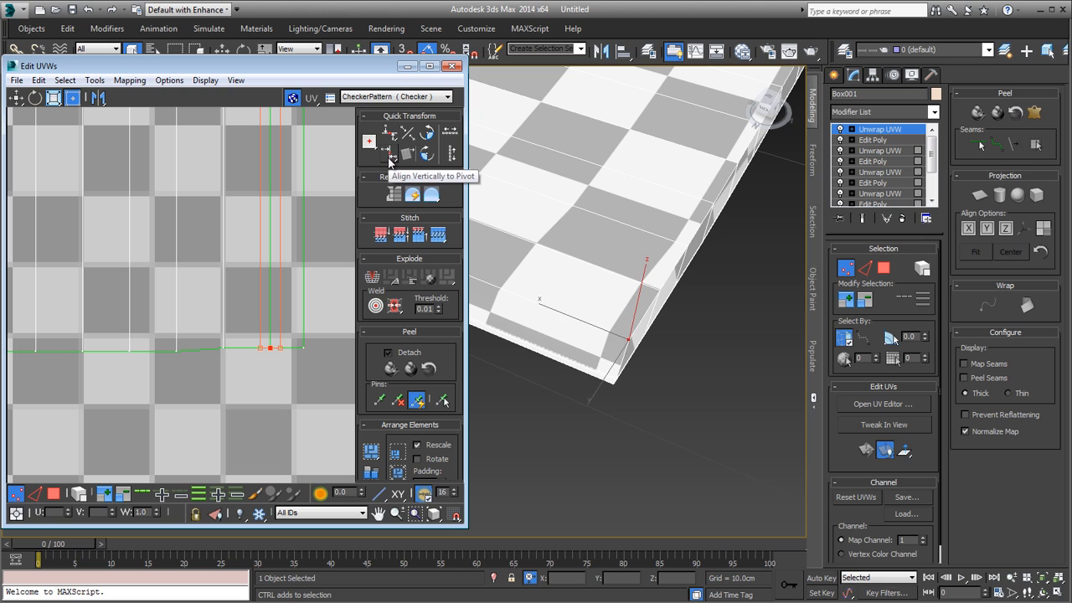
scroll(199, 377, "up", 4)
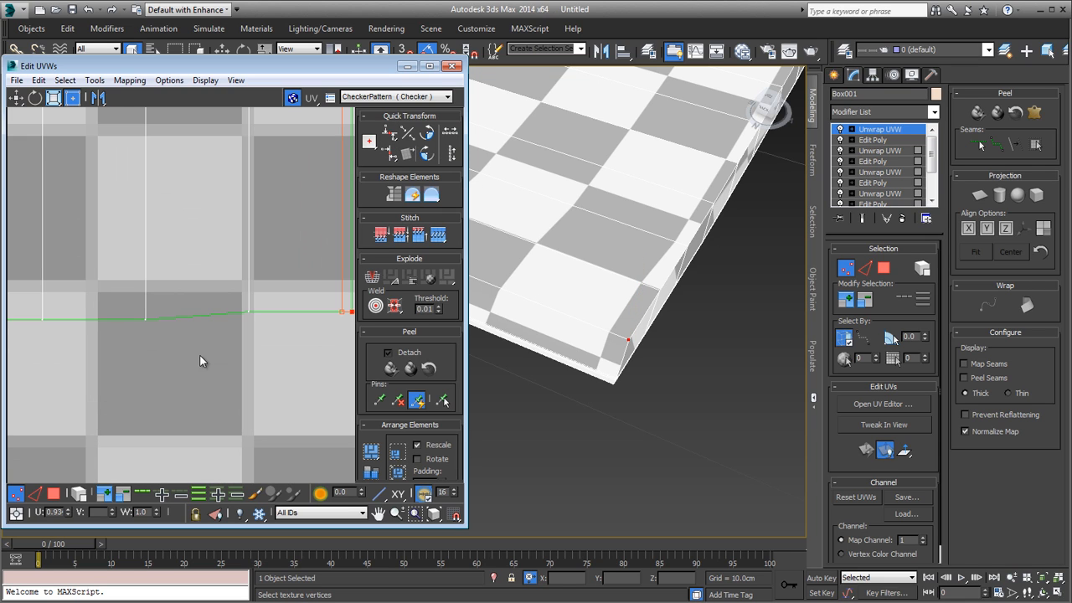
Step: Examine the uneven vertices along the page shell's lower edge in the UV layout and on the magazine model
scroll(244, 328, "down", 5)
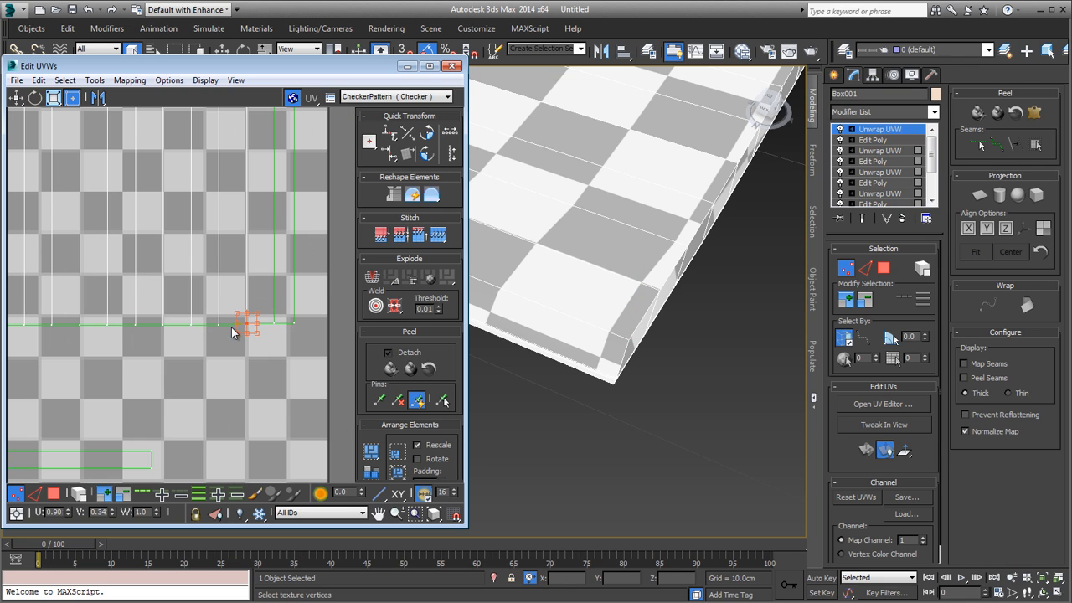
scroll(242, 326, "up", 4)
scroll(259, 324, "down", 4)
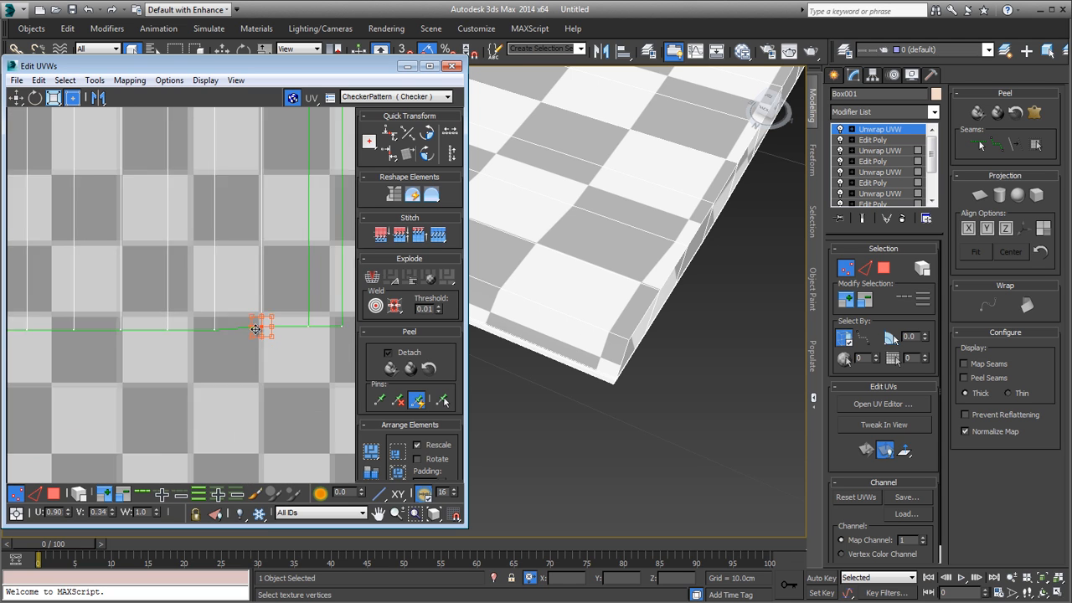
mouse_move(238, 325)
middle_mouse_down()
mouse_move(335, 311)
mouse_move(233, 339)
middle_mouse_up()
scroll(234, 335, "down", 4)
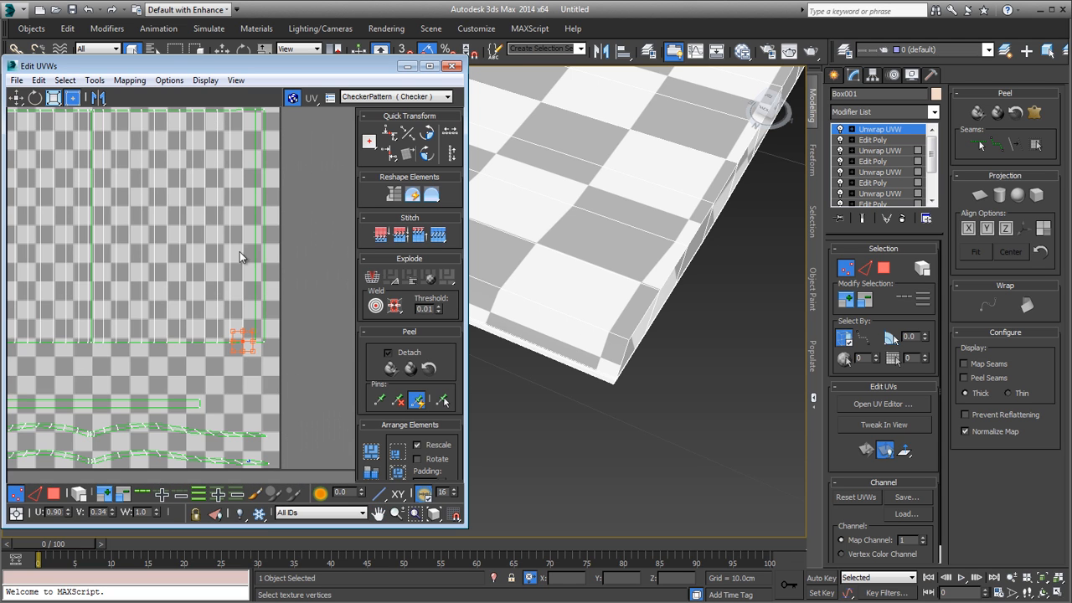
middle_click_drag(668, 269, 552, 350, "alt")
scroll(246, 330, "up", 10)
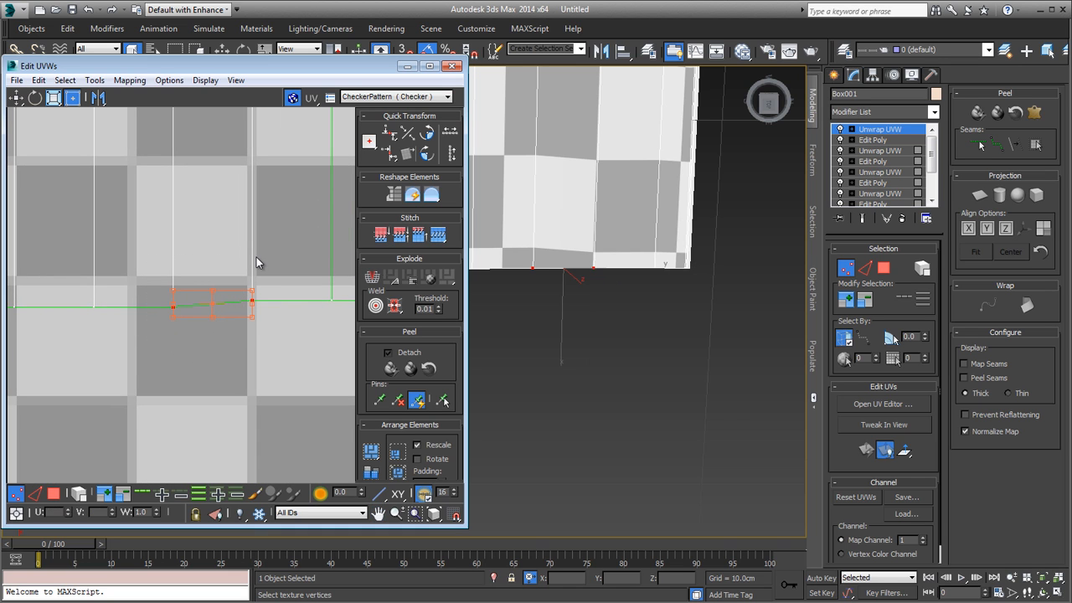
scroll(675, 368, "down", 8)
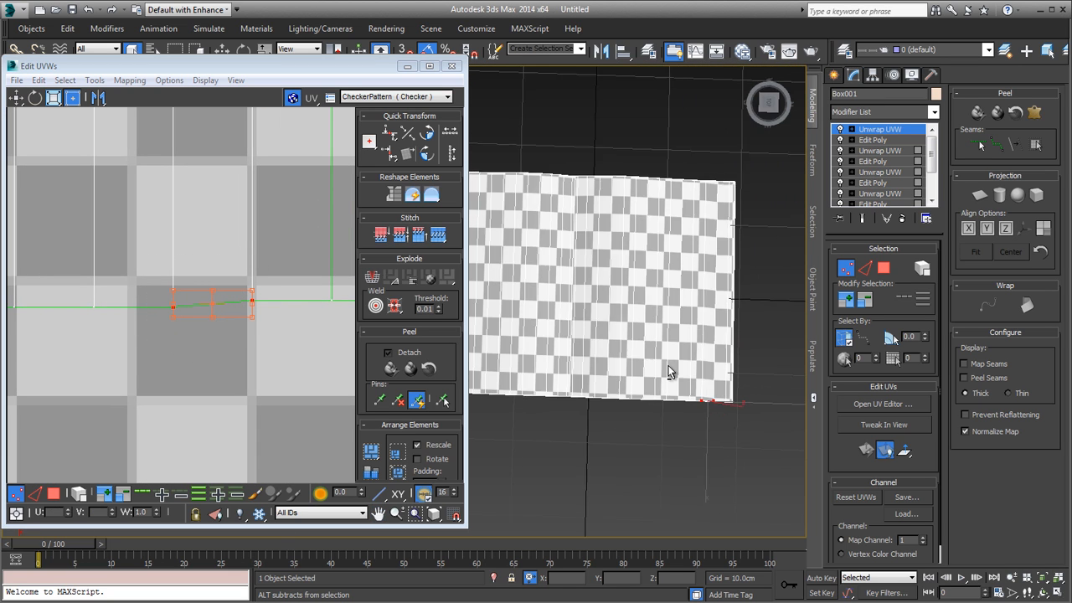
mouse_move(672, 373)
middle_mouse_down("alt")
mouse_move(667, 333)
mouse_move(673, 388)
mouse_move(590, 320)
mouse_move(645, 371)
mouse_move(568, 277)
mouse_move(593, 356)
mouse_move(594, 342)
mouse_move(536, 301)
mouse_move(489, 238)
mouse_move(658, 402)
mouse_move(578, 333)
middle_mouse_up("alt")
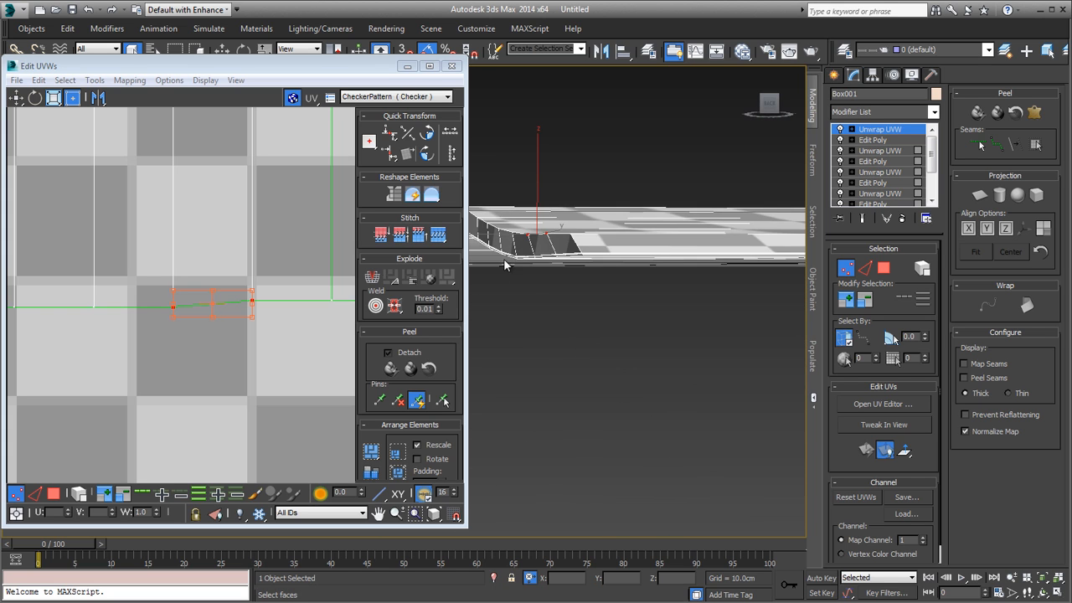
middle_click_drag(505, 264, 615, 459, "alt")
scroll(109, 388, "down", 6)
Step: Select all vertices along the lower edge of the page shell and border strip and align them horizontally to the pivot
middle_click_drag(93, 344, 337, 322)
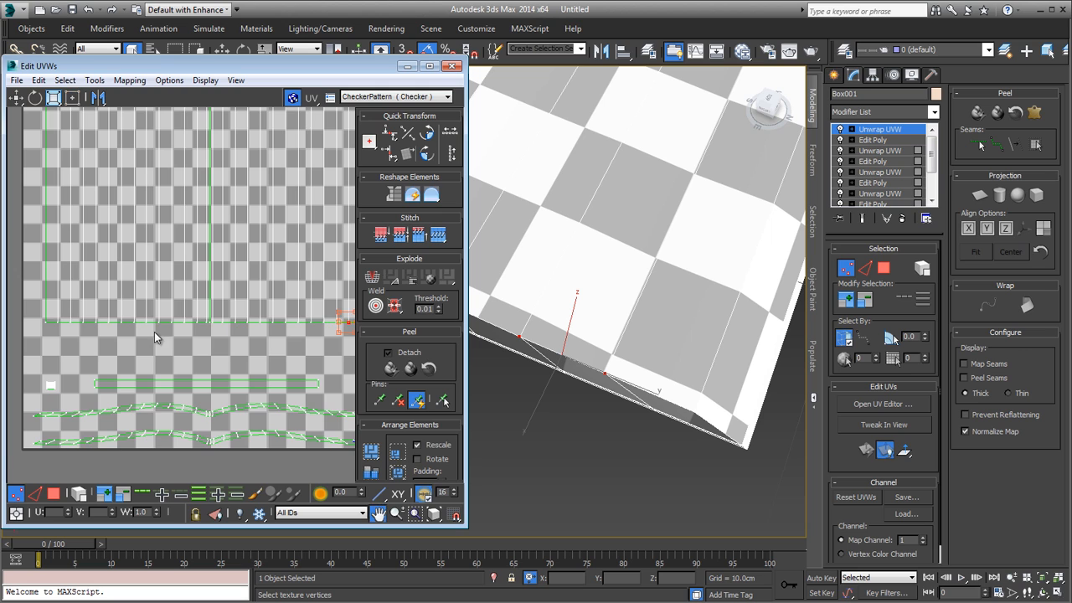
middle_click_drag(154, 332, 127, 348)
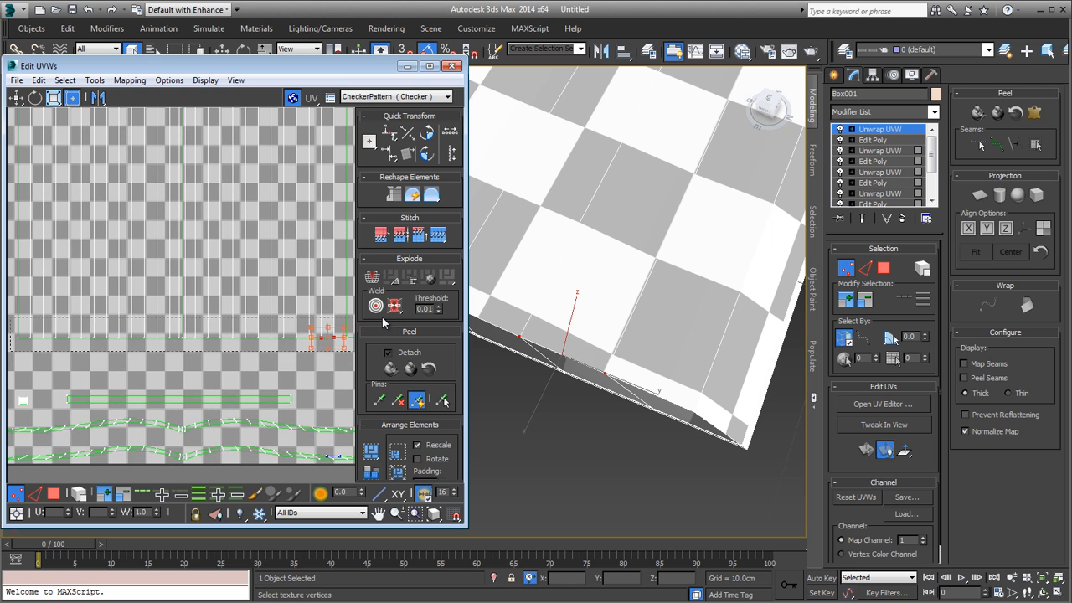
left_click_drag(384, 322, 384, 322)
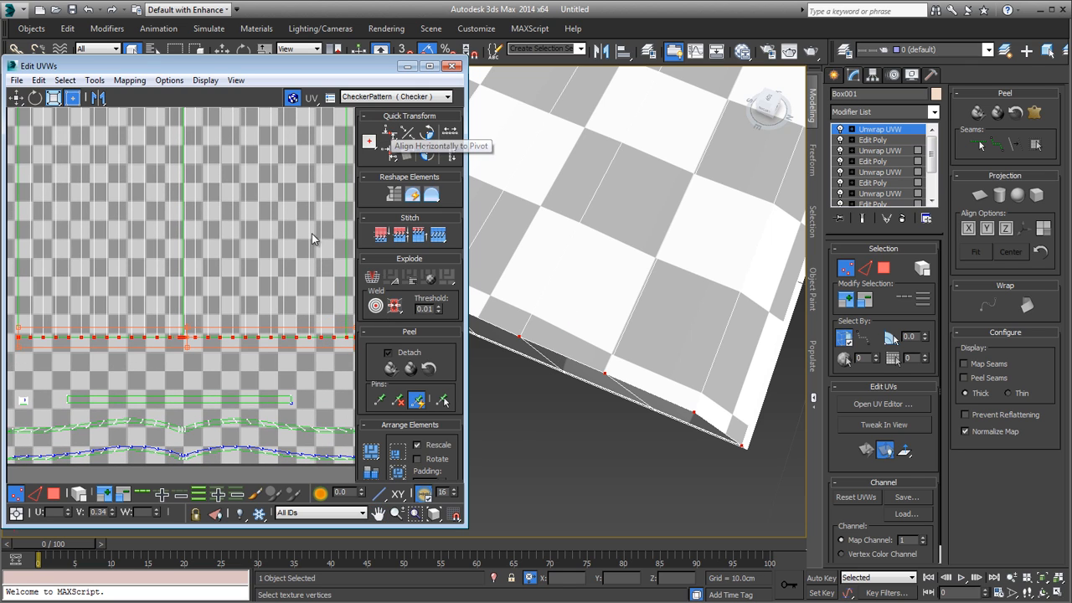
middle_click_drag(298, 250, 289, 430)
middle_click_drag(265, 371, 263, 342)
Step: Select all vertices along the upper edge of the page shell and border strip and align them horizontally to the pivot
scroll(198, 286, "down", 1)
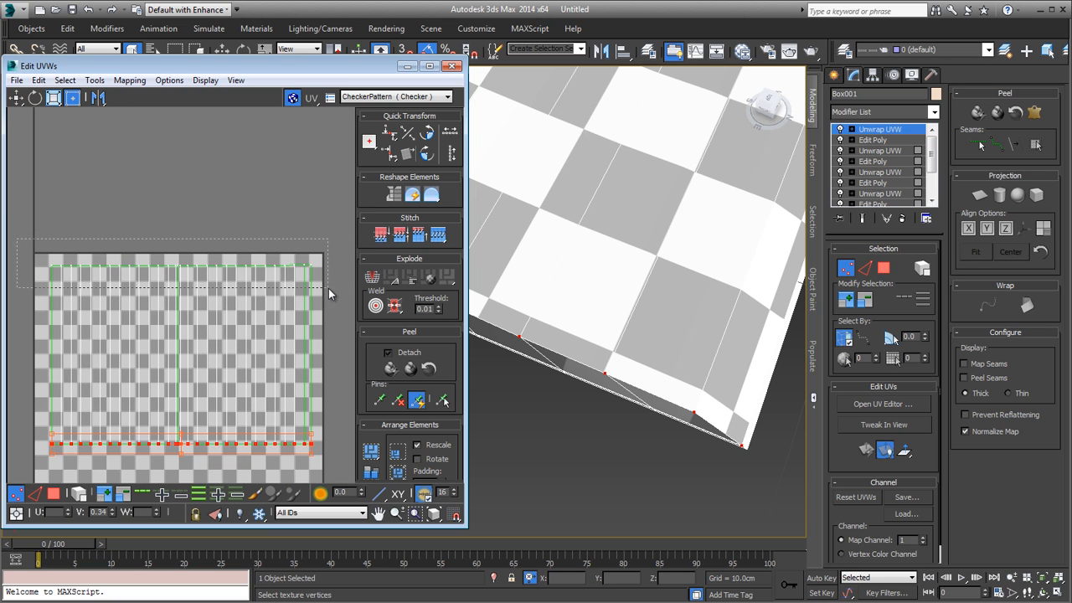
left_click_drag(329, 293, 330, 291)
left_click(389, 133)
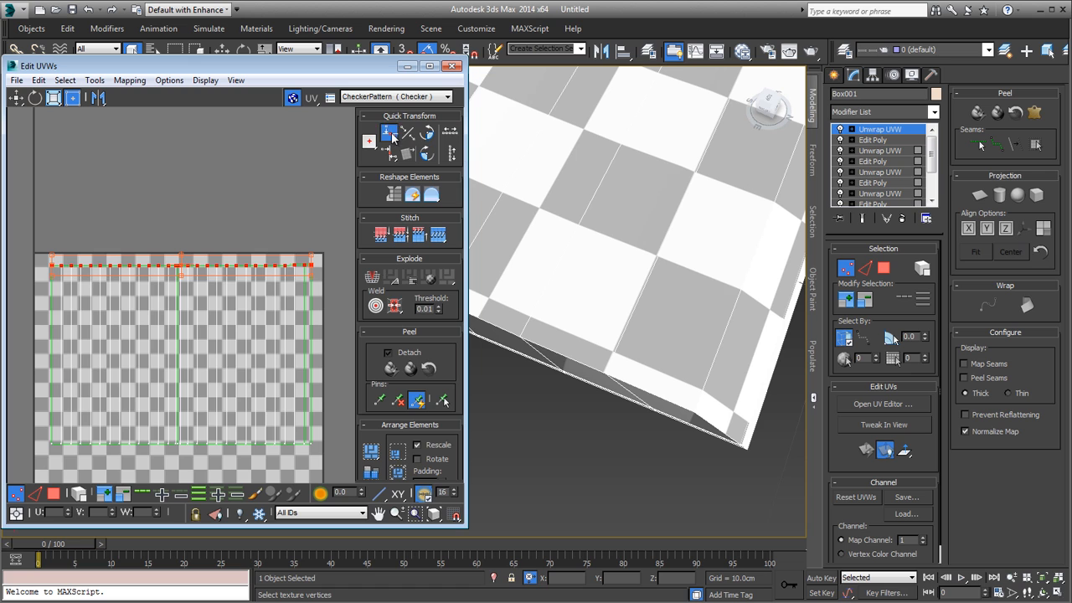
scroll(192, 272, "up", 4)
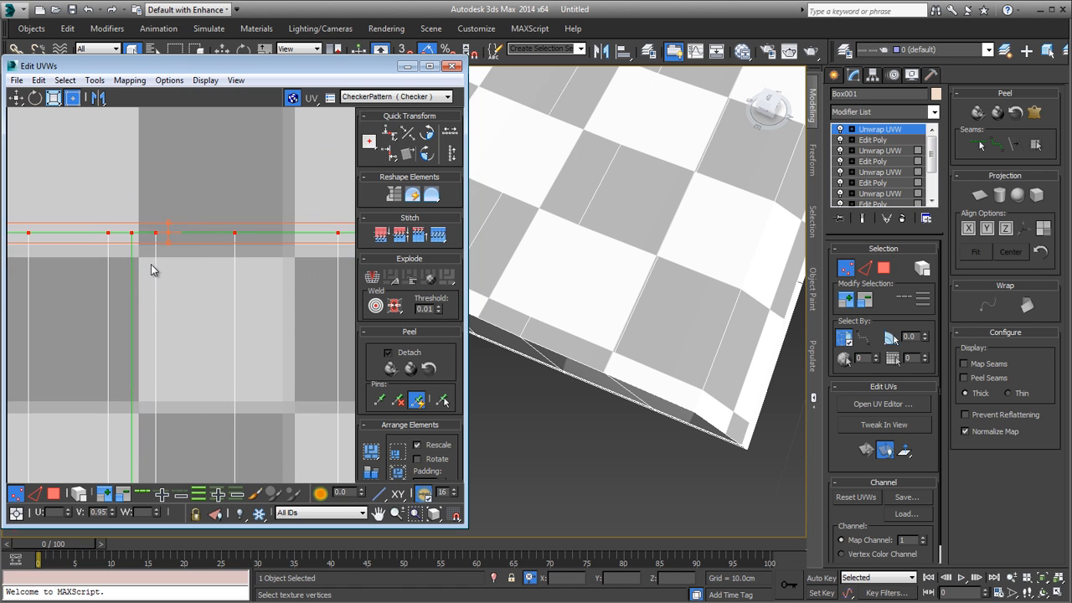
scroll(151, 260, "down", 1)
scroll(150, 260, "down", 5)
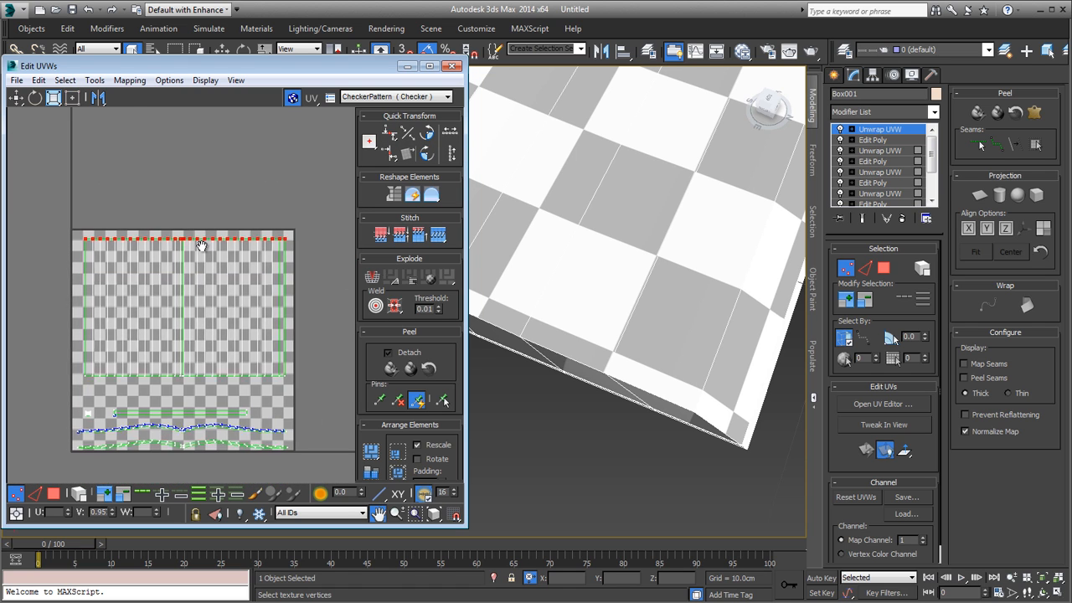
Step: Select the remaining straight border strip, rotate it upright, and place it along the page shell's opposite outer side
scroll(662, 370, "down", 2)
scroll(662, 370, "down", 4)
middle_click_drag(663, 370, 720, 310, "alt")
middle_click_drag(634, 334, 729, 348, "alt")
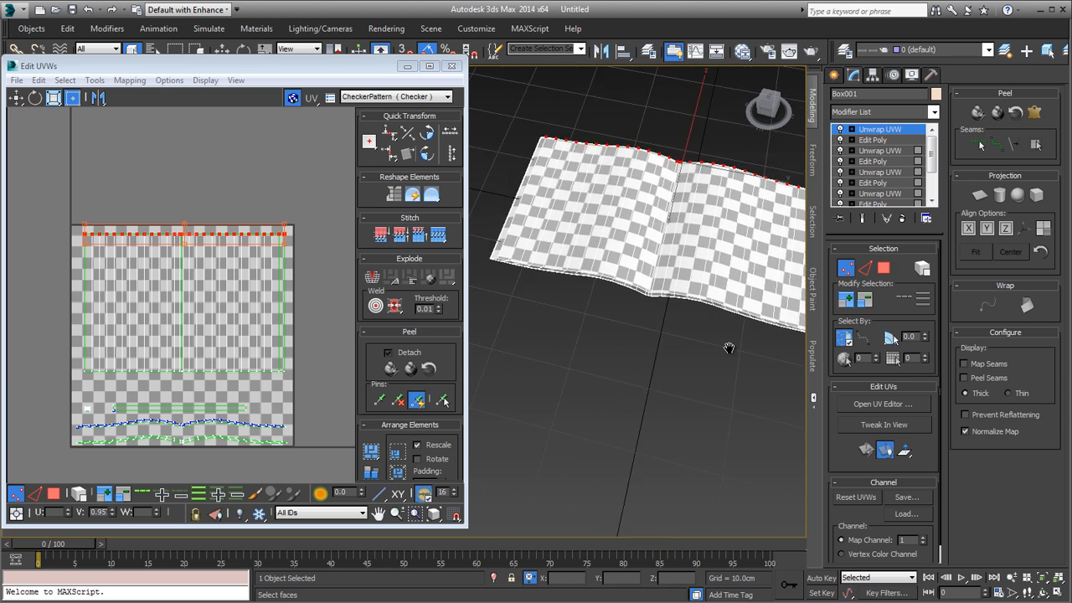
scroll(560, 251, "up", 4)
key("3")
left_click(479, 176)
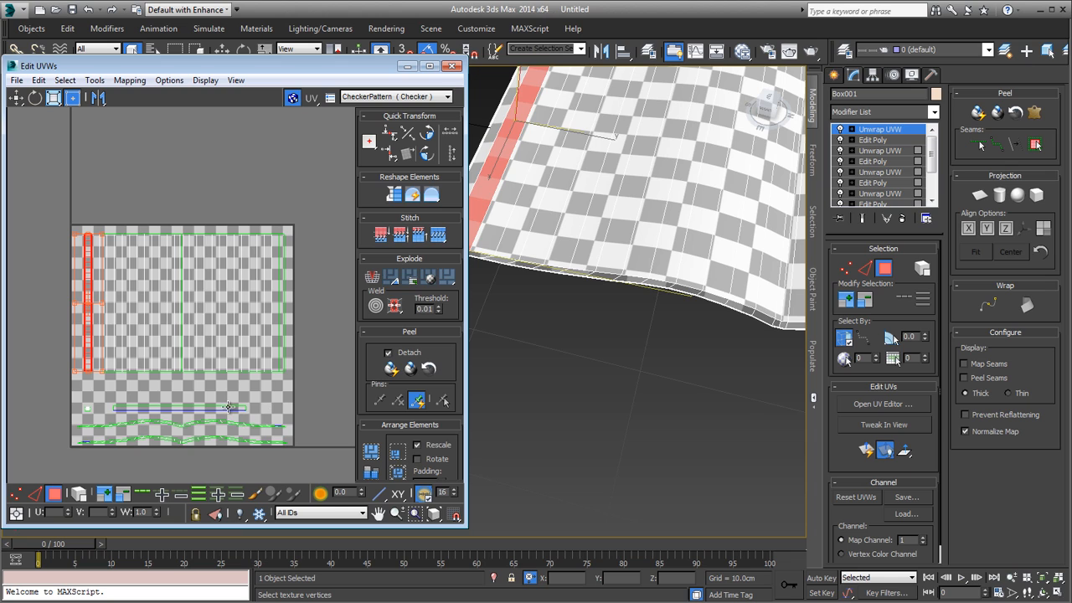
left_click(229, 408)
middle_click_drag(183, 394, 231, 384)
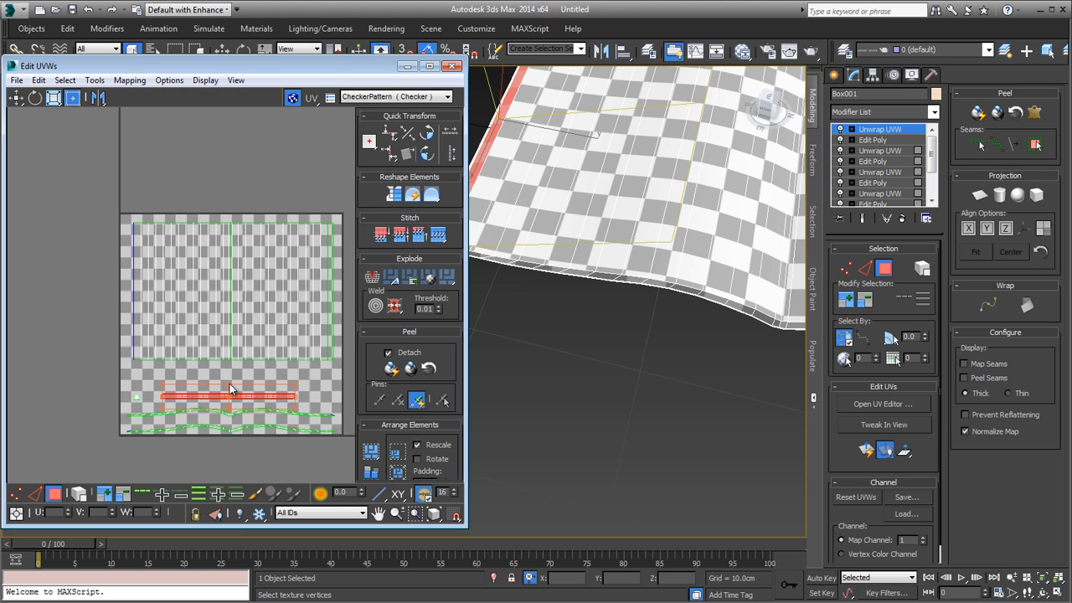
left_click_drag(229, 383, 131, 278)
Step: Mirror the upright border strip horizontally, checking that its inner corner vertex is the one shared with the page shell's outer edge
scroll(109, 258, "up", 4)
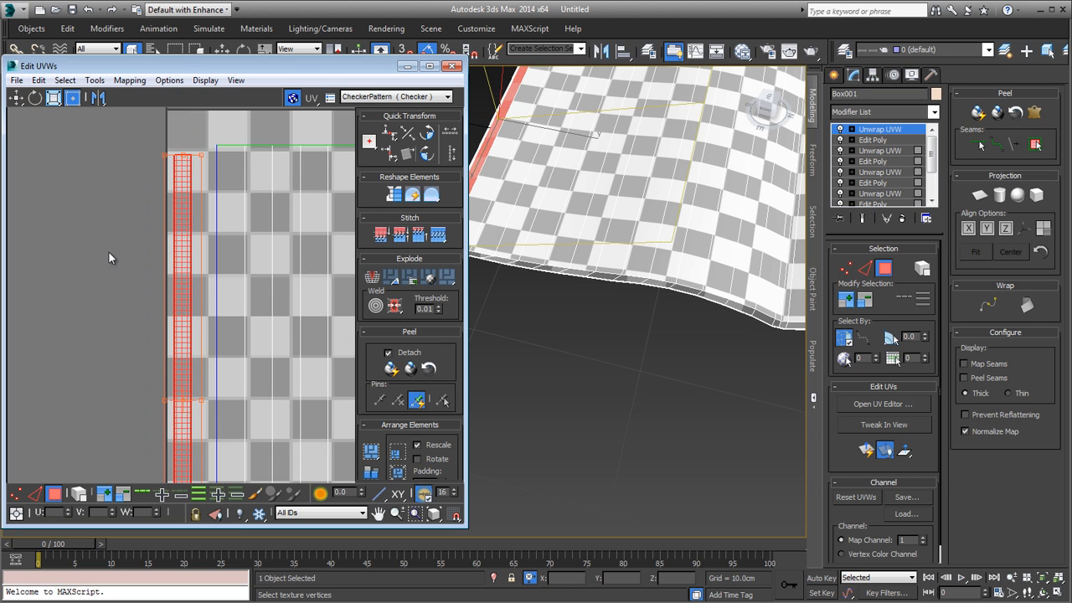
scroll(155, 356, "up", 3)
left_click(249, 190)
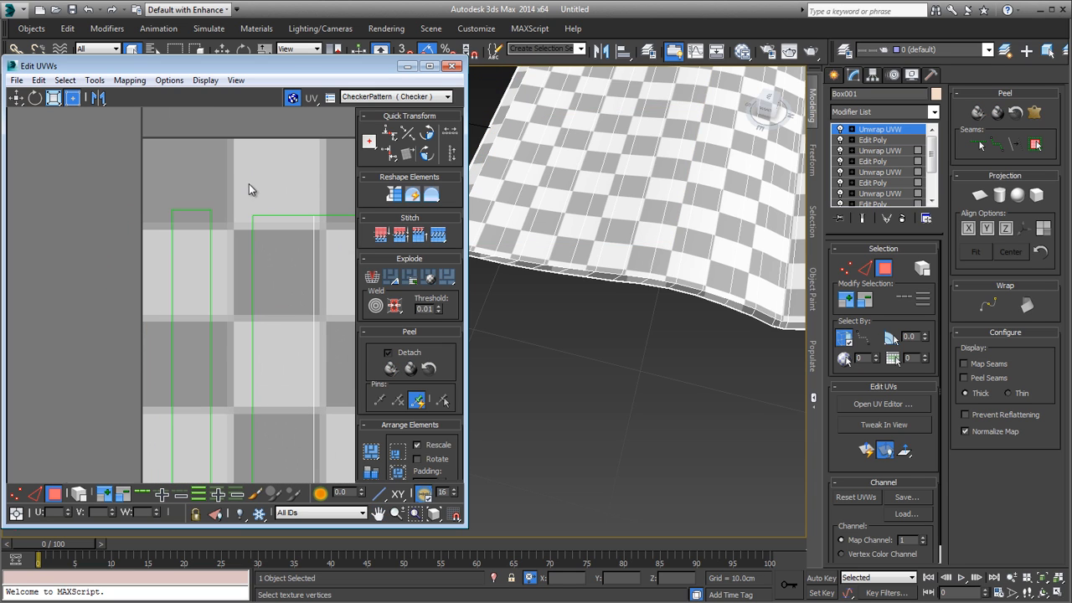
scroll(276, 251, "up", 2)
key("1")
scroll(252, 277, "down", 3)
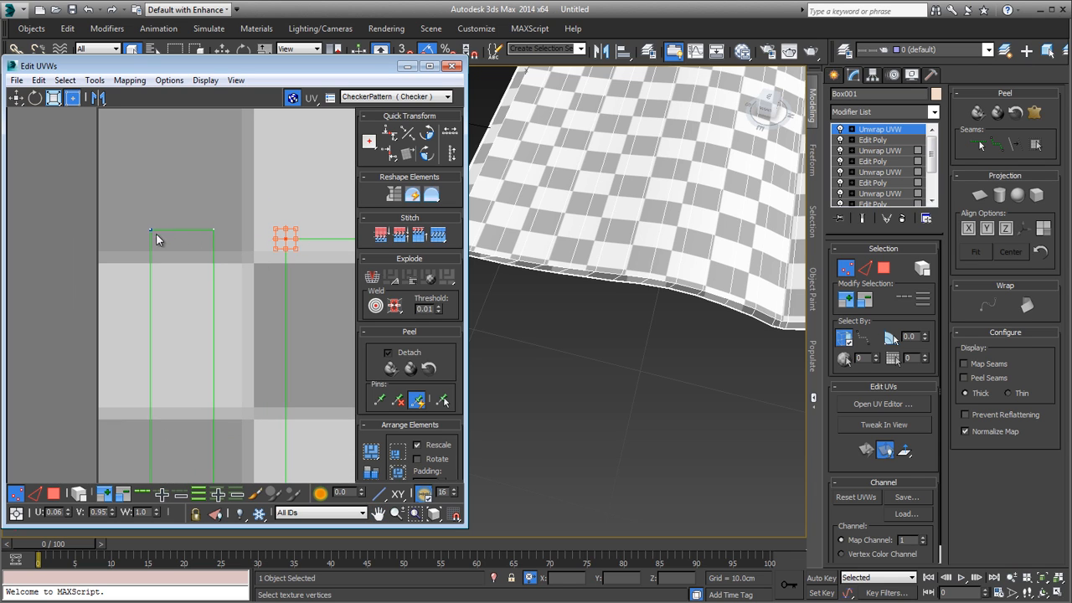
key("3")
left_click(174, 264)
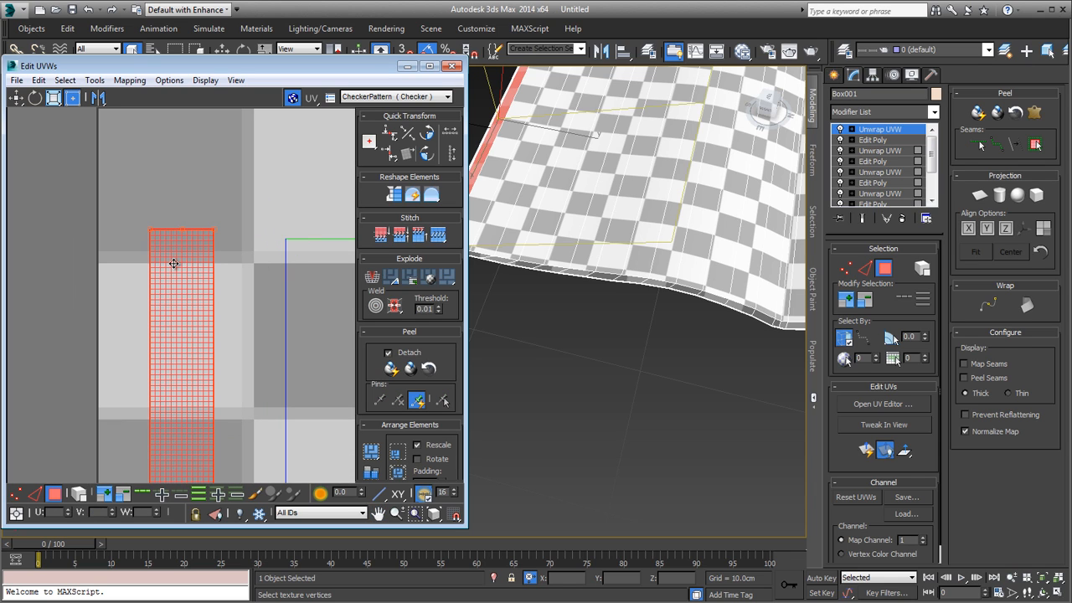
left_click(95, 81)
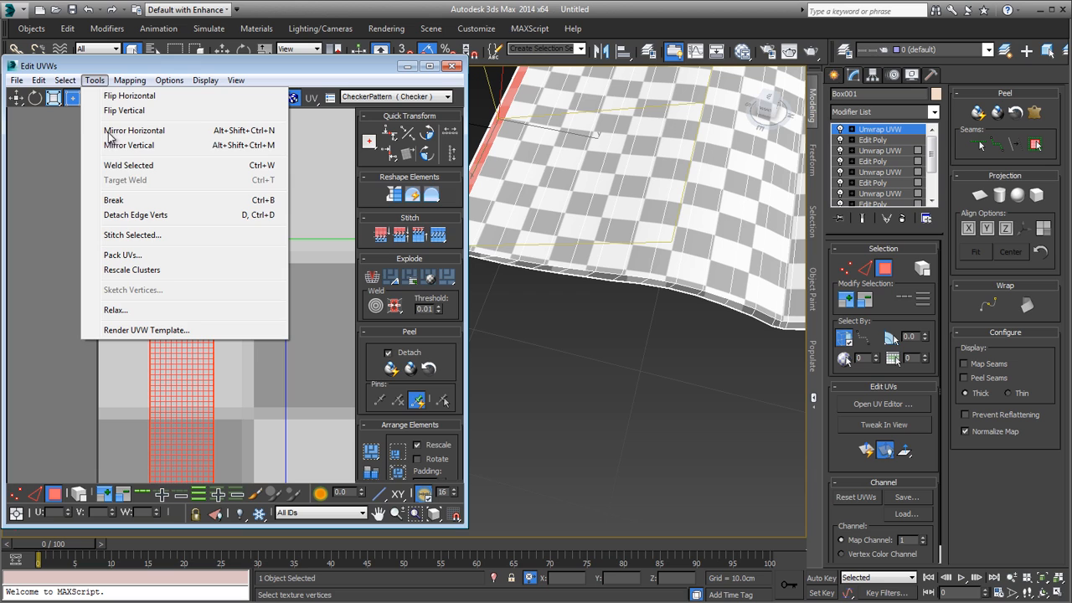
left_click(161, 129)
left_click(274, 189)
key("1")
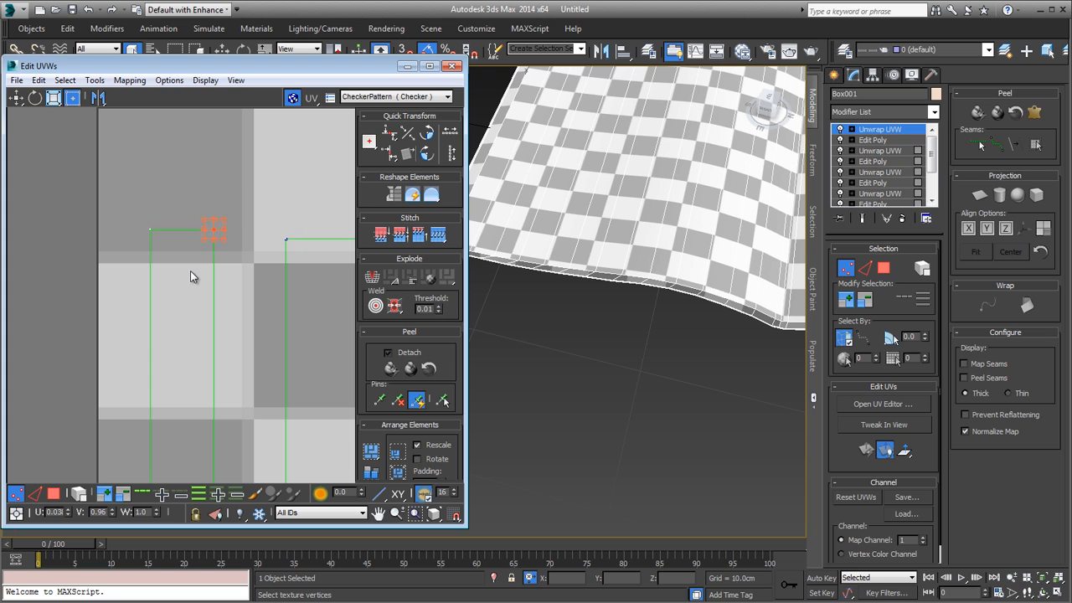
Step: Move the mirrored border strip against the page shell's outer edge, lining up their upper corners
key("3")
left_click_drag(190, 270, 256, 270)
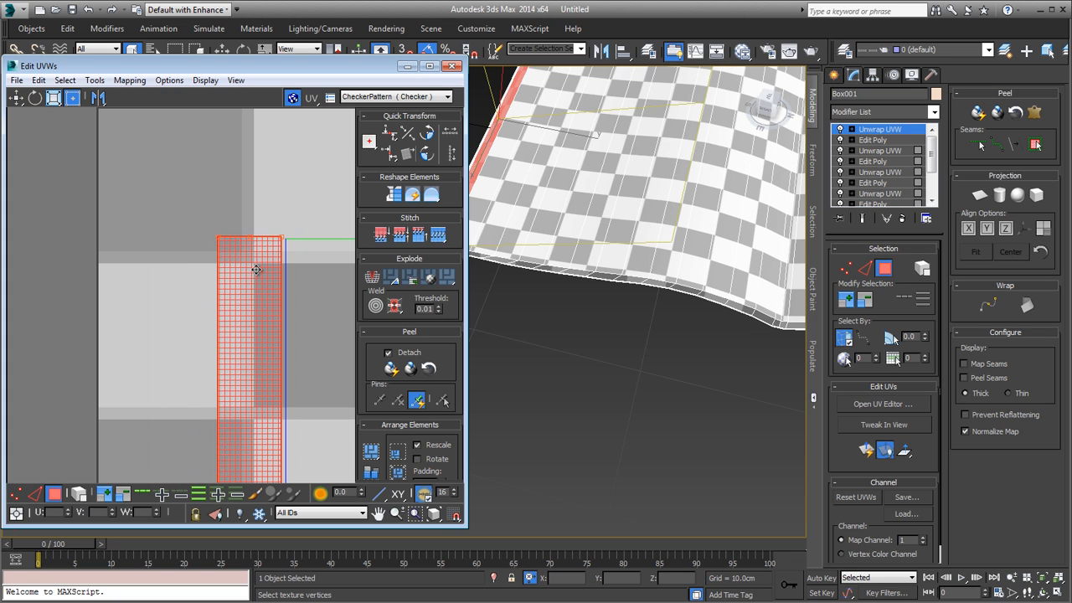
scroll(256, 266, "up", 6)
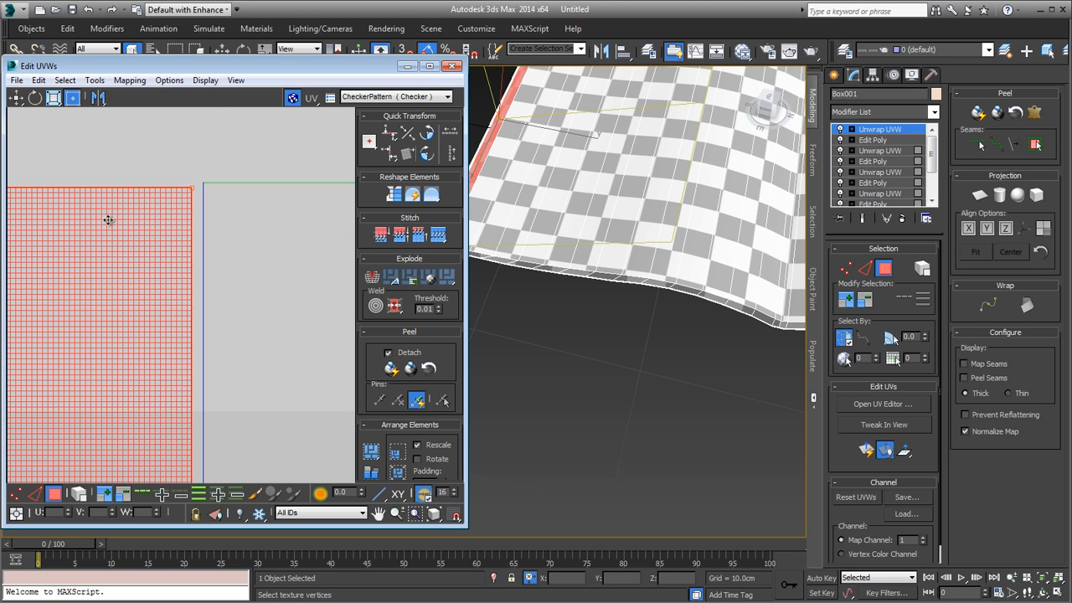
scroll(113, 217, "up", 1)
scroll(119, 256, "down", 5)
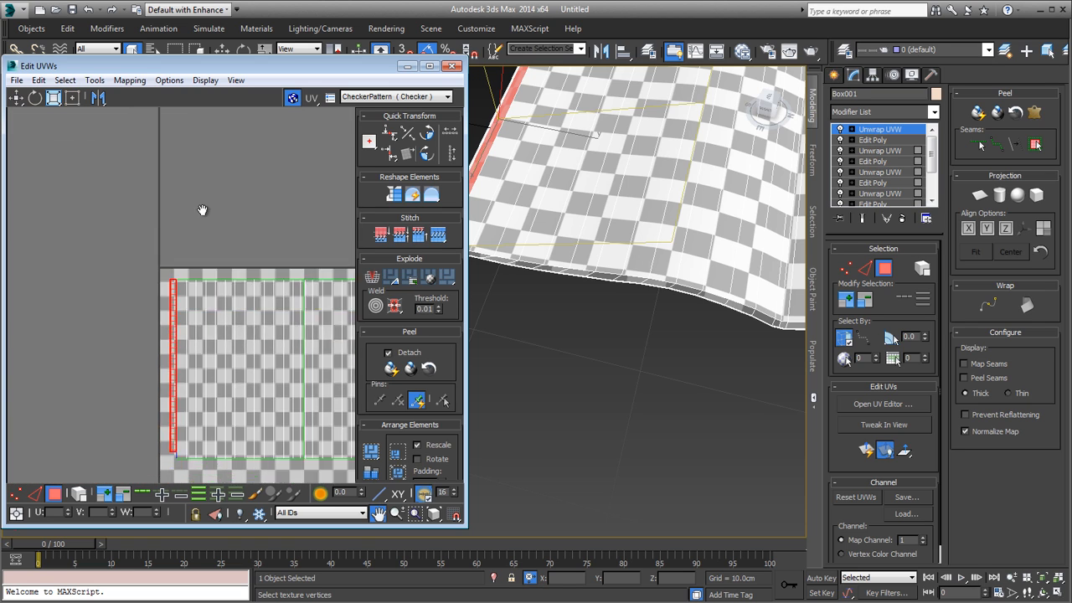
Step: Scale and nudge the border strip so its lower end meets the page shell's lower edge and its side sits flush against the shell
scroll(208, 367, "up", 3)
scroll(200, 308, "up", 3)
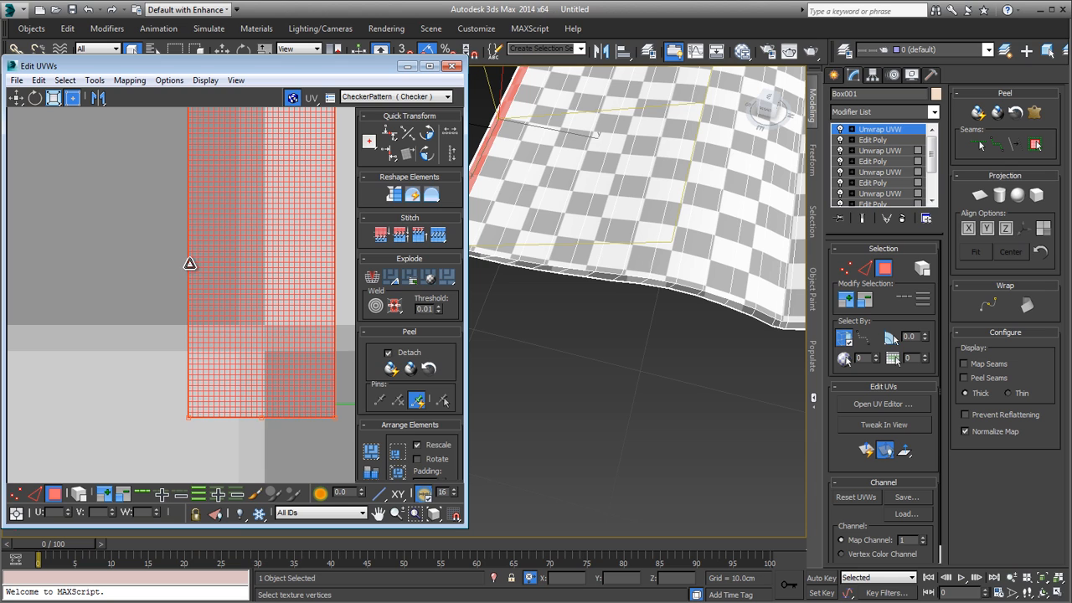
left_click_drag(190, 264, 191, 266)
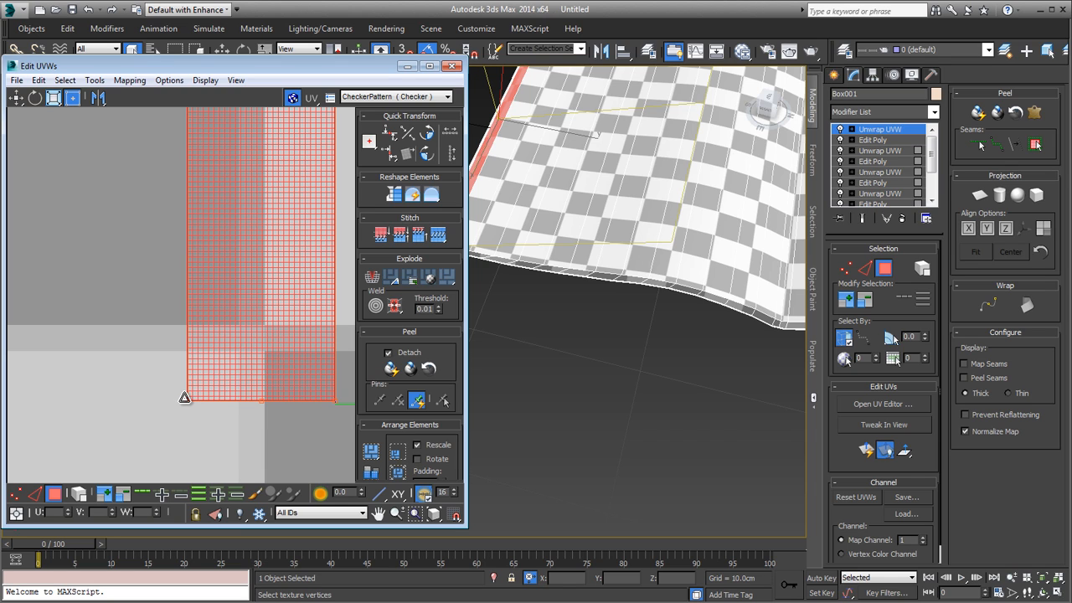
middle_click_drag(279, 407, 170, 383)
scroll(184, 375, "up", 5)
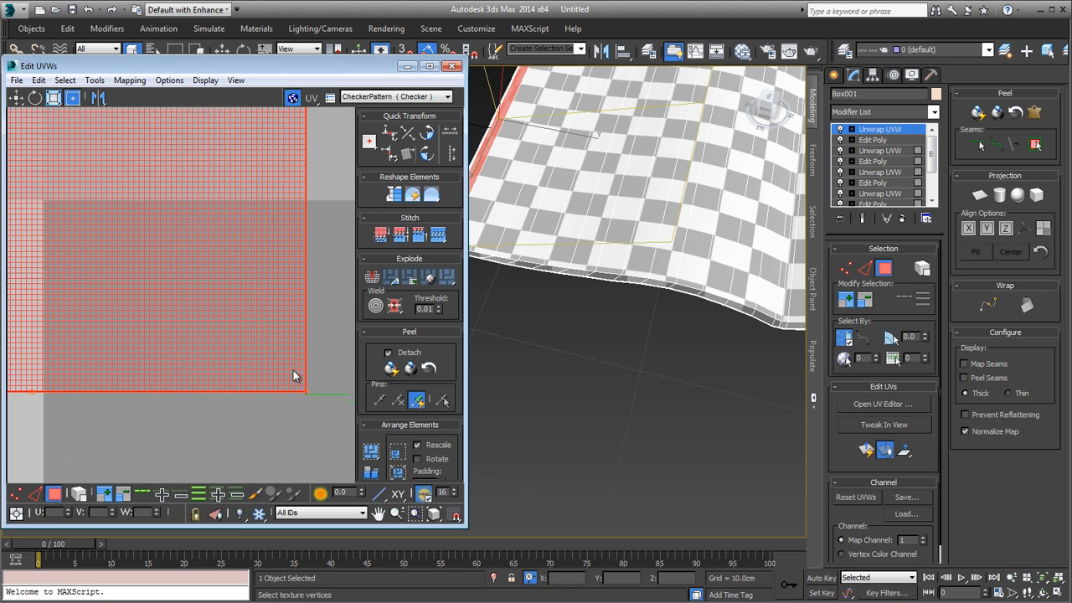
scroll(293, 370, "up", 3)
middle_click_drag(278, 341, 192, 347)
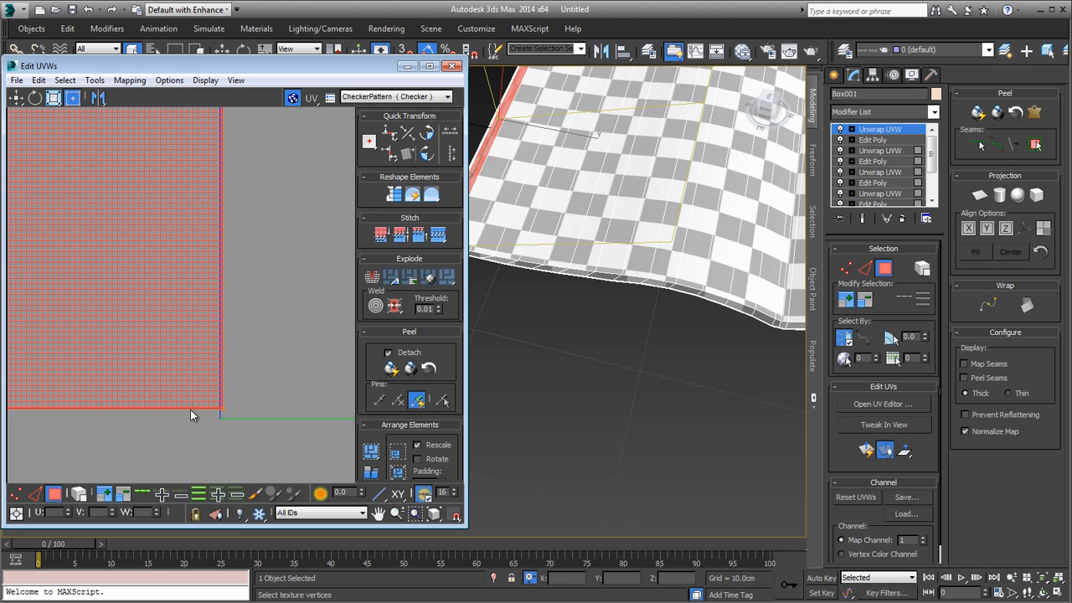
scroll(190, 409, "down", 3)
middle_click_drag(189, 405, 192, 340)
scroll(191, 340, "down", 4)
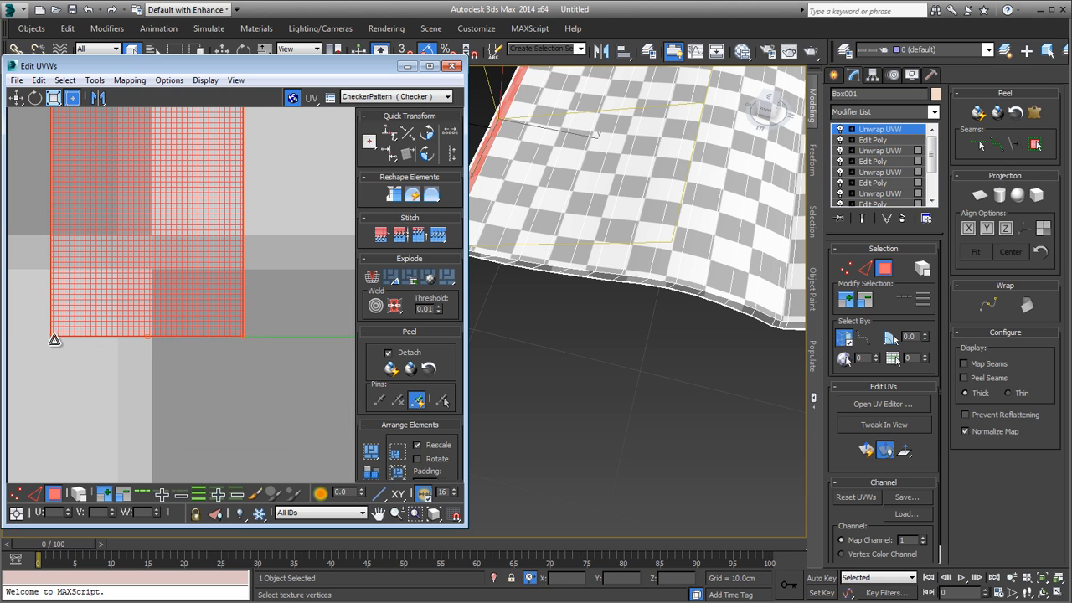
scroll(78, 349, "down", 4)
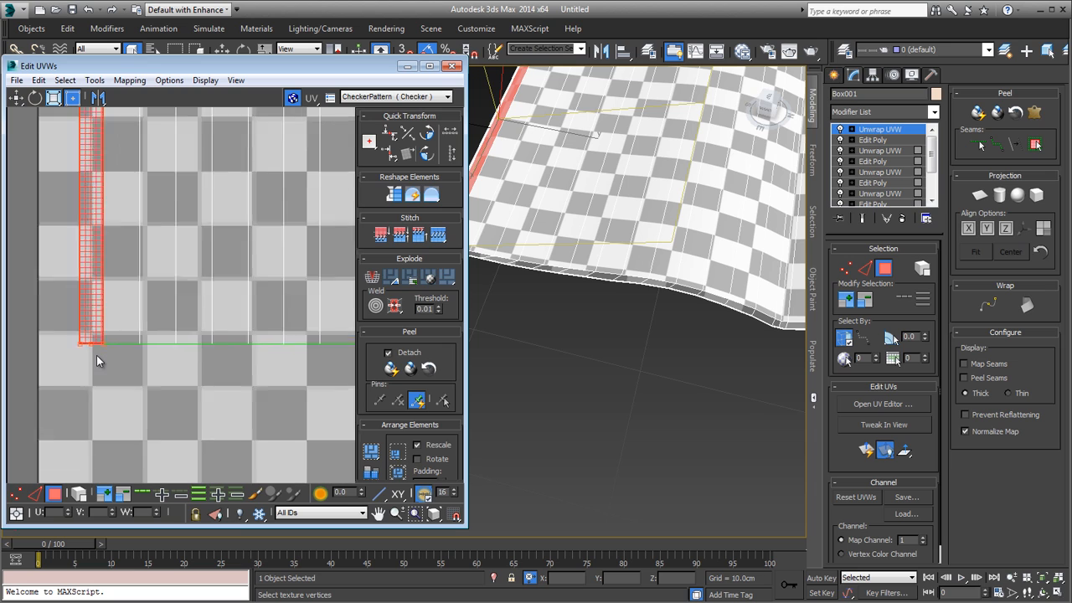
Step: Select the lower and upper vertex rows across the page shell and both border strips and align each row horizontally
key("1")
left_click_drag(334, 349, 334, 350)
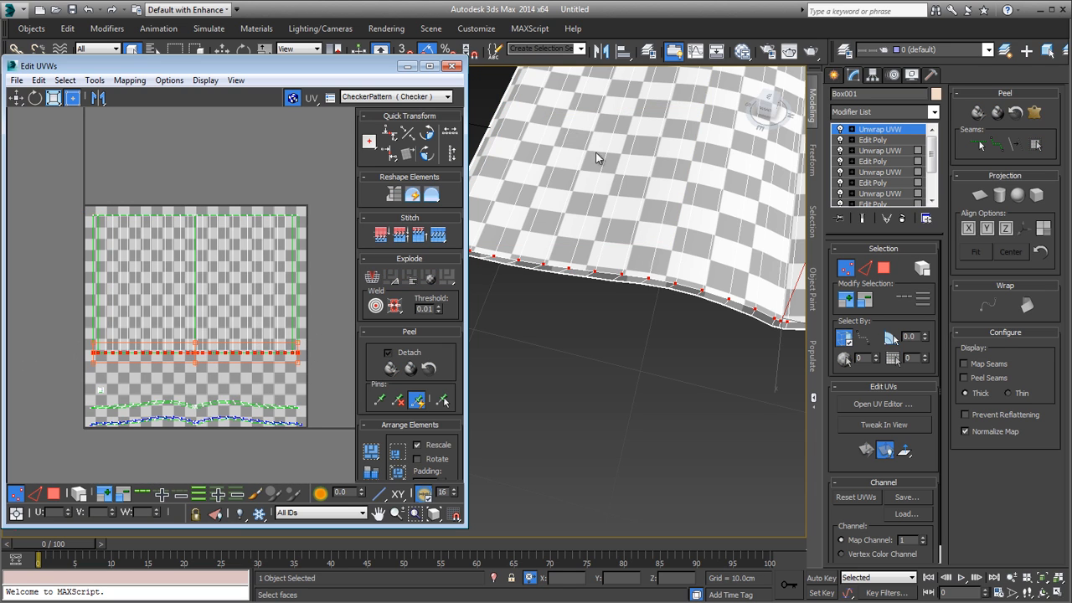
left_click_drag(292, 243, 335, 221)
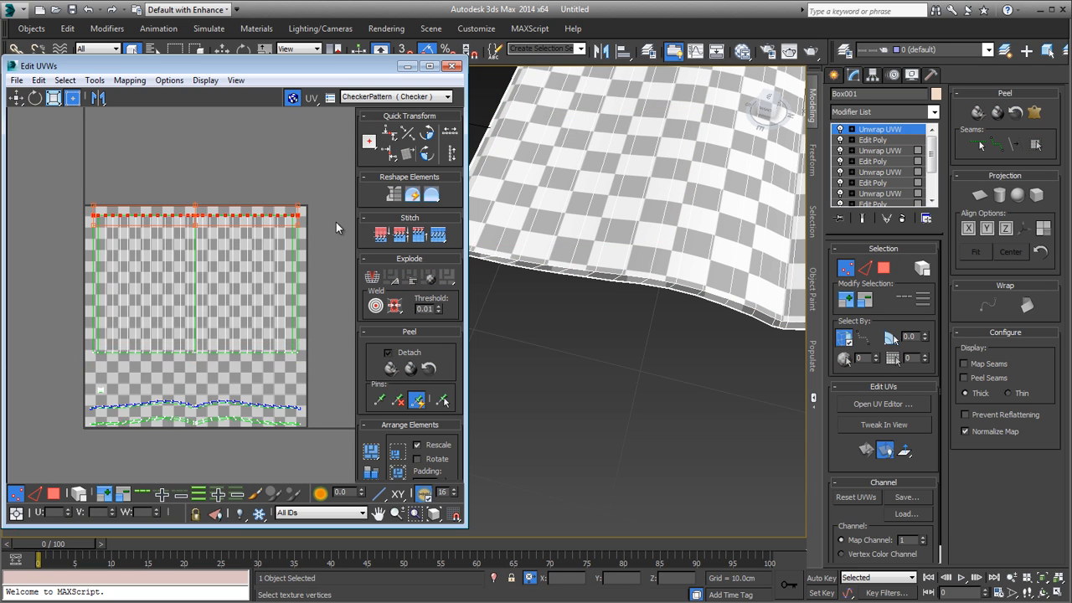
scroll(139, 184, "up", 10)
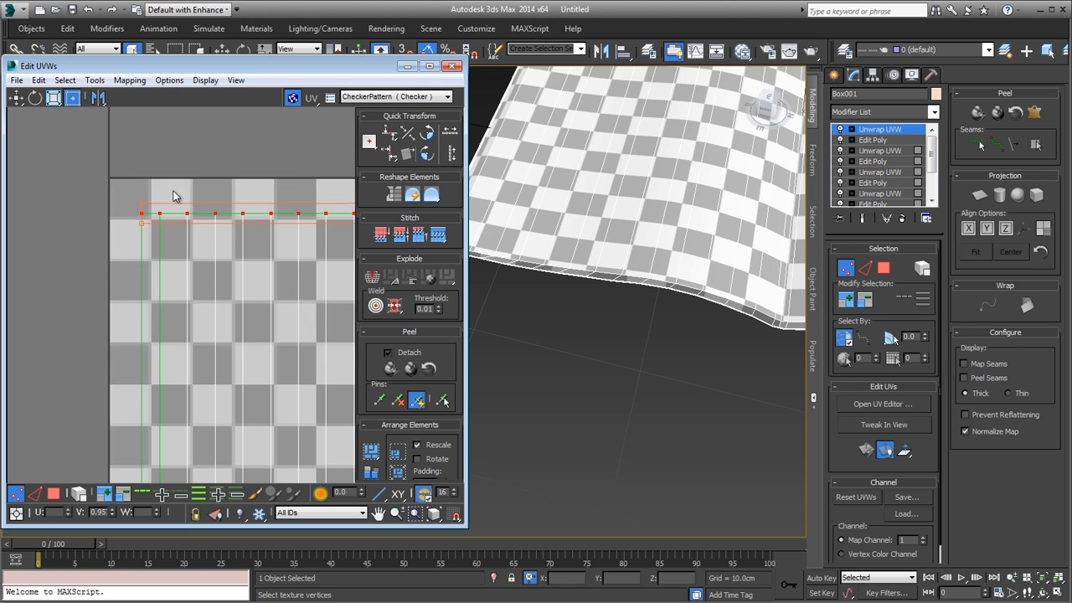
Step: Select the seam vertices at both ends between the new border strip and the page shell and align them vertically
left_click_drag(120, 296, 120, 296)
scroll(122, 296, "down", 5)
middle_click_drag(157, 264, 241, 27)
middle_click_drag(275, 272, 196, 75)
scroll(228, 370, "up", 5)
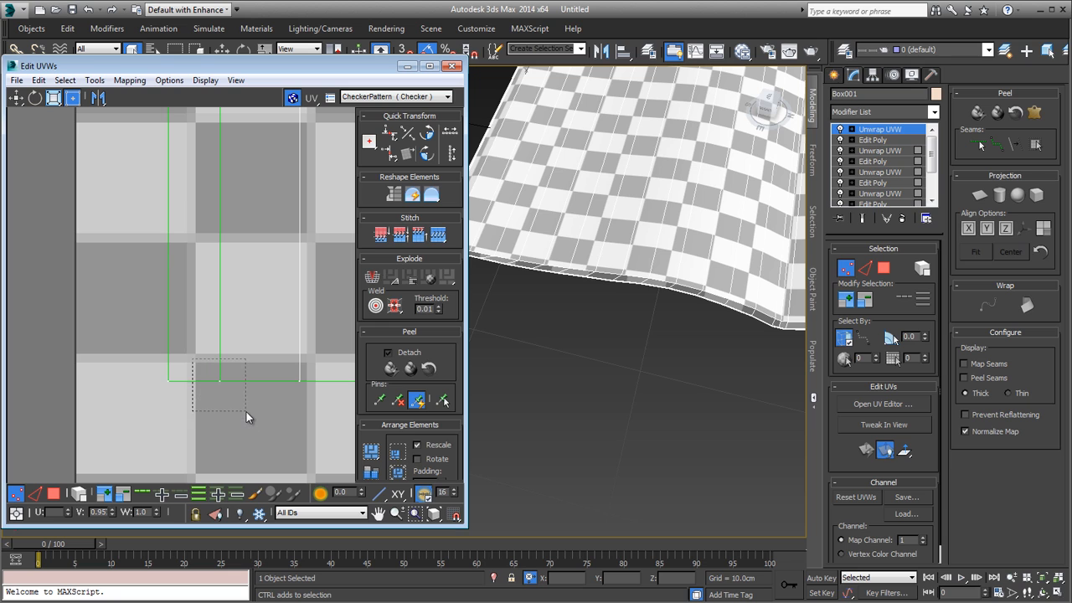
left_click(402, 153)
scroll(139, 316, "down", 5)
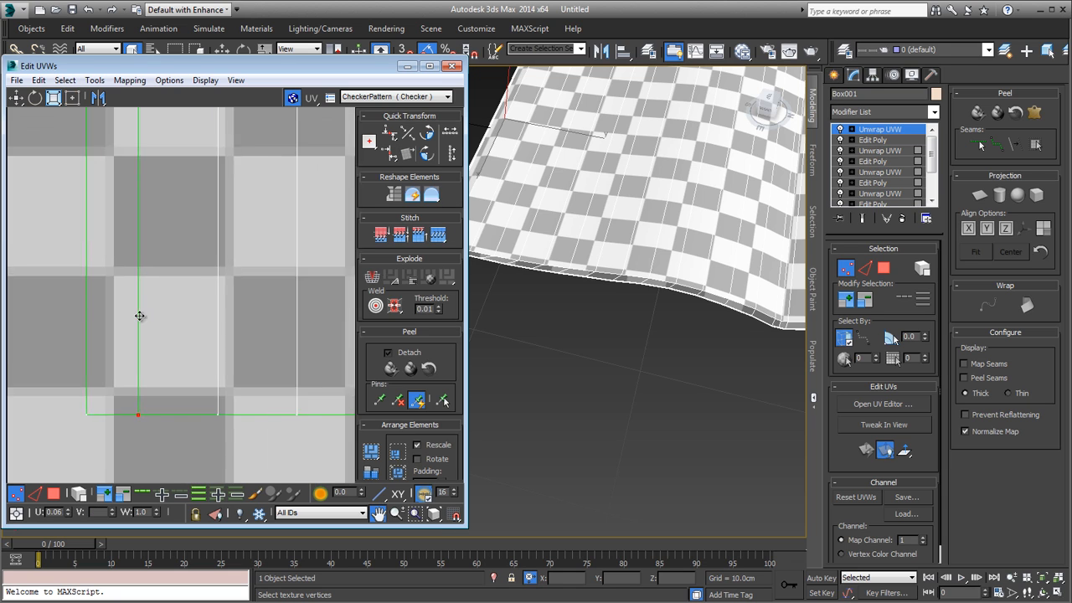
middle_click_drag(146, 307, 138, 334)
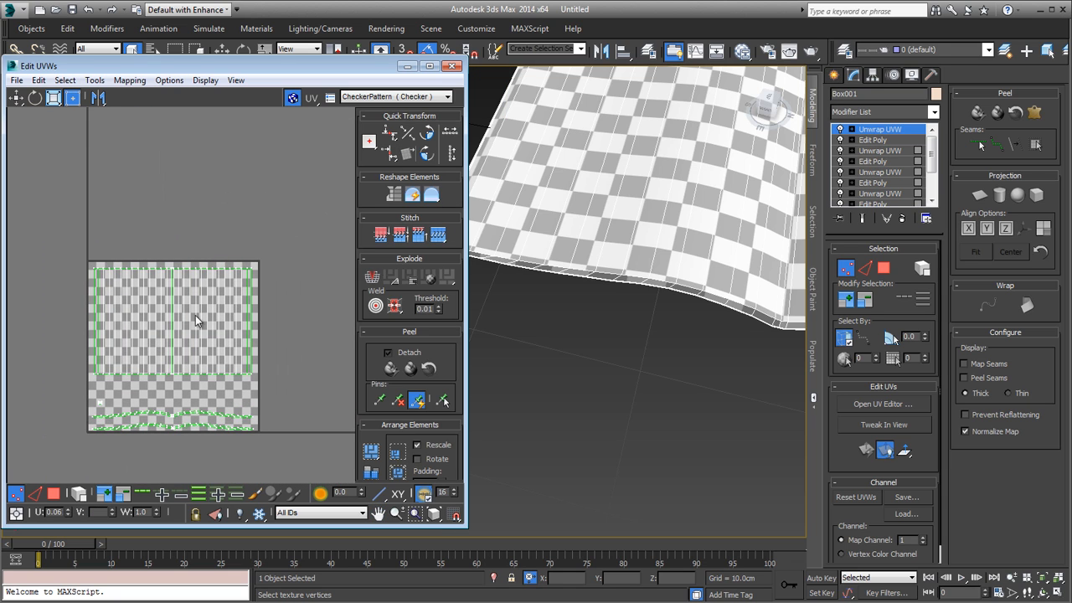
Step: Minimize the UV editor and examine the checker pattern across the whole open magazine
scroll(195, 315, "up", 2)
middle_click_drag(589, 329, 590, 363, "alt")
left_click(409, 66)
middle_click_drag(567, 407, 325, 431, "alt")
middle_click_drag(490, 357, 612, 369, "alt")
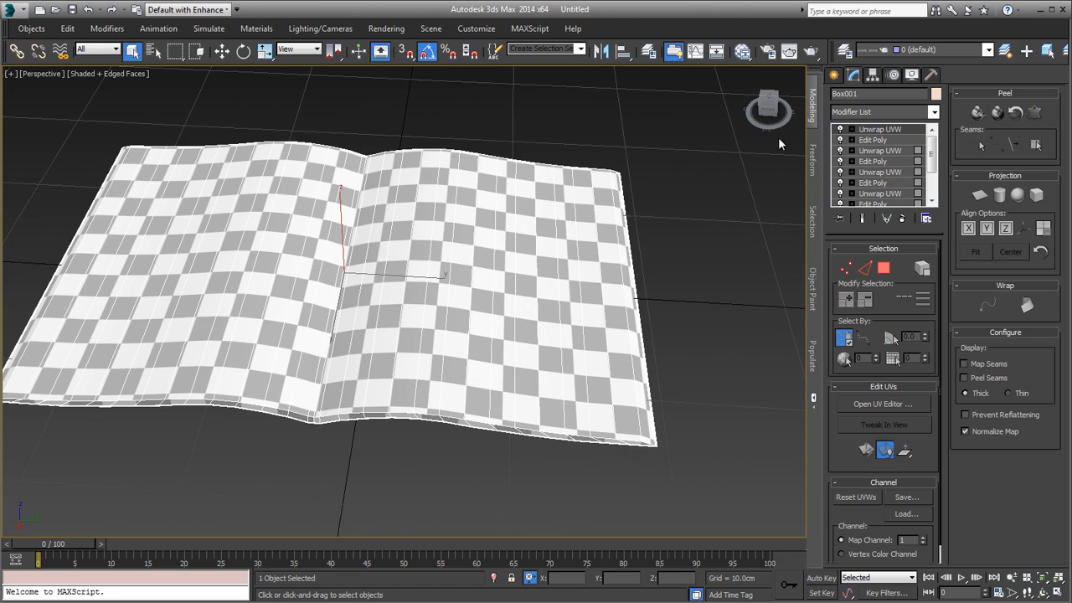
left_click(678, 155)
left_click(566, 267)
Step: Inspect the checker scale on the pages and border edges up close, toggling the edged-faces display off and on
middle_click_drag(550, 299, 640, 344, "alt")
scroll(542, 371, "up", 4)
key("F4")
scroll(611, 378, "down", 3)
scroll(639, 433, "down", 4)
key("F4")
scroll(477, 377, "up", 2)
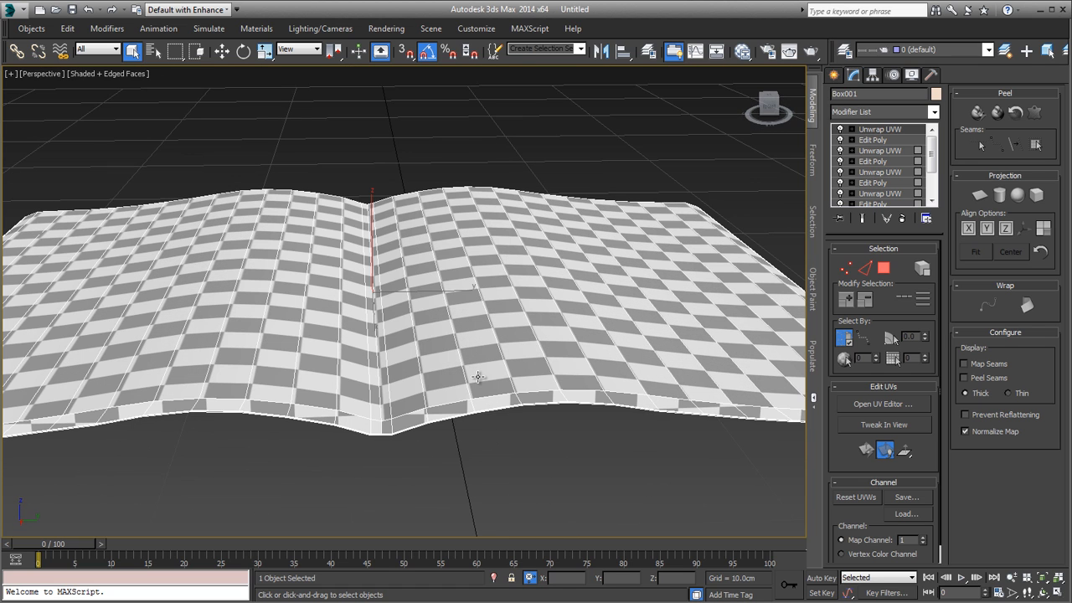
scroll(489, 374, "down", 2)
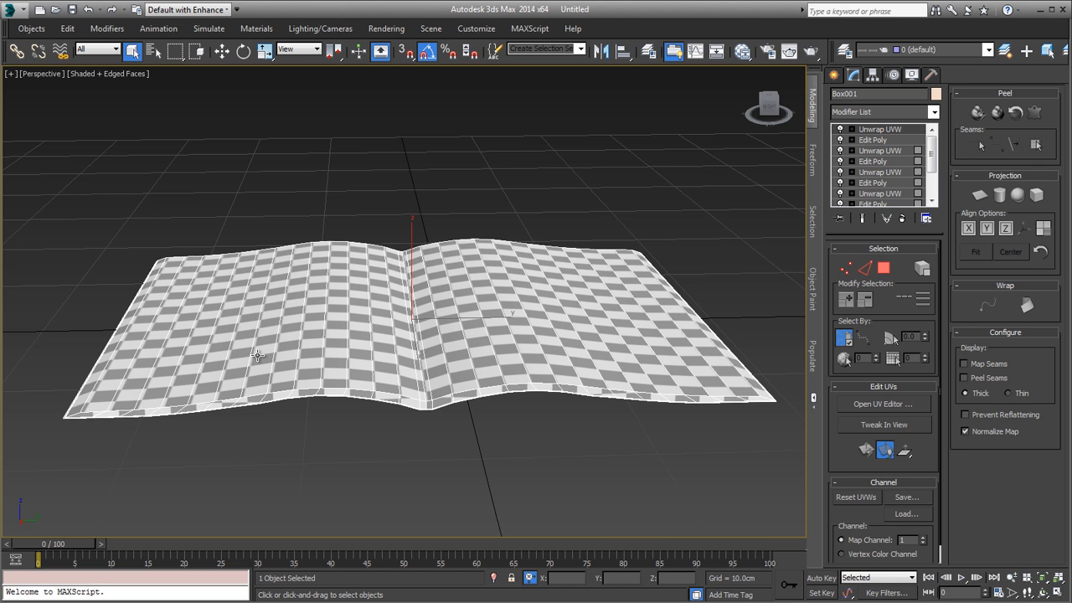
middle_click_drag(592, 390, 568, 364, "alt")
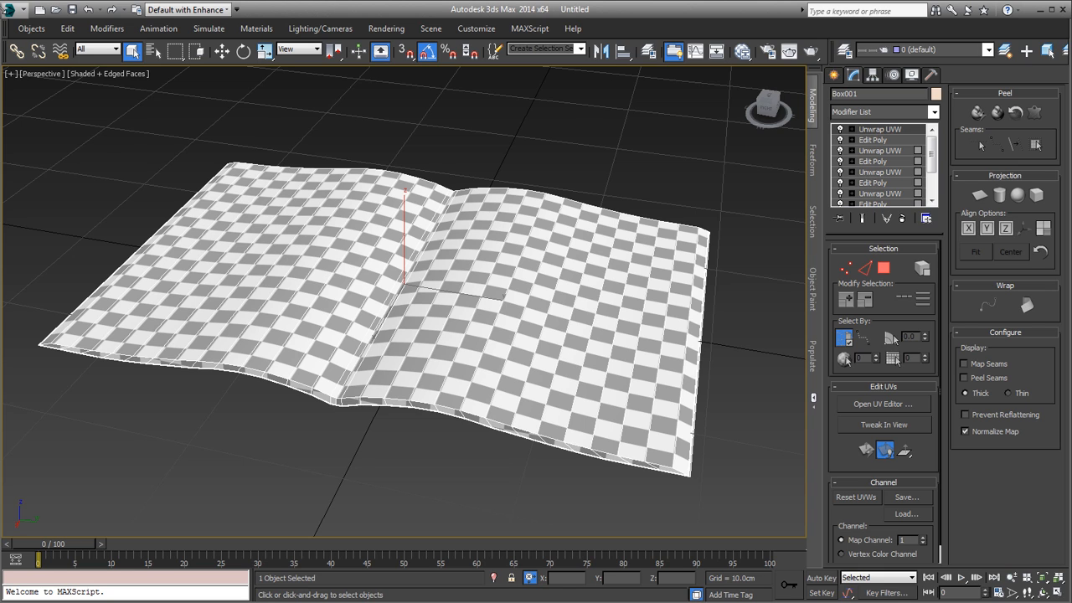
Step: Start exporting only the selected magazine, choose gw::OBJ-Exporter (*.OBJ) as the file type, and cancel the export
left_click(11, 10)
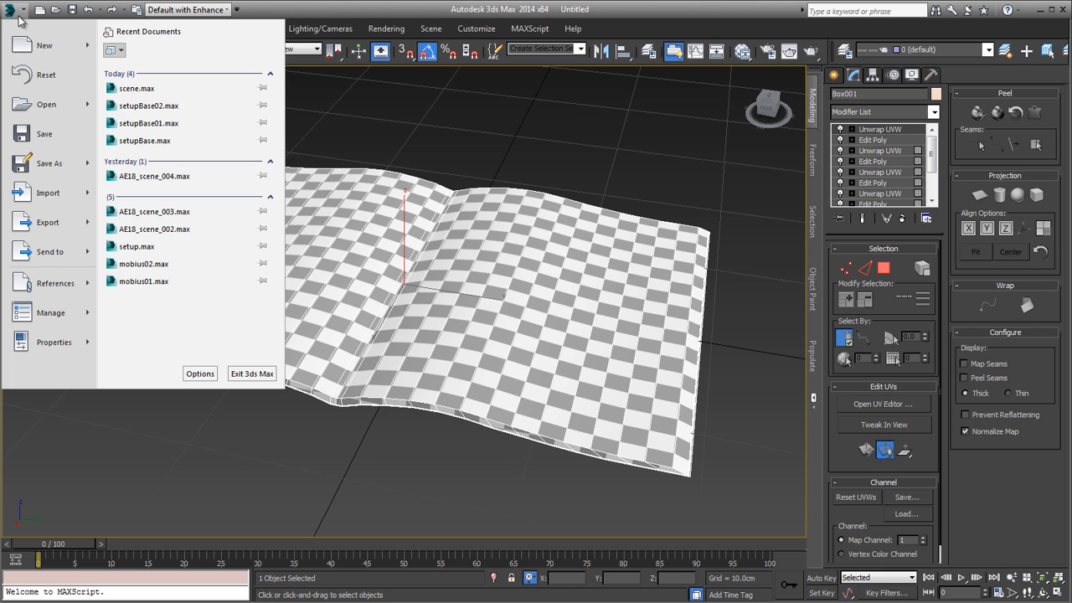
mouse_move(59, 227)
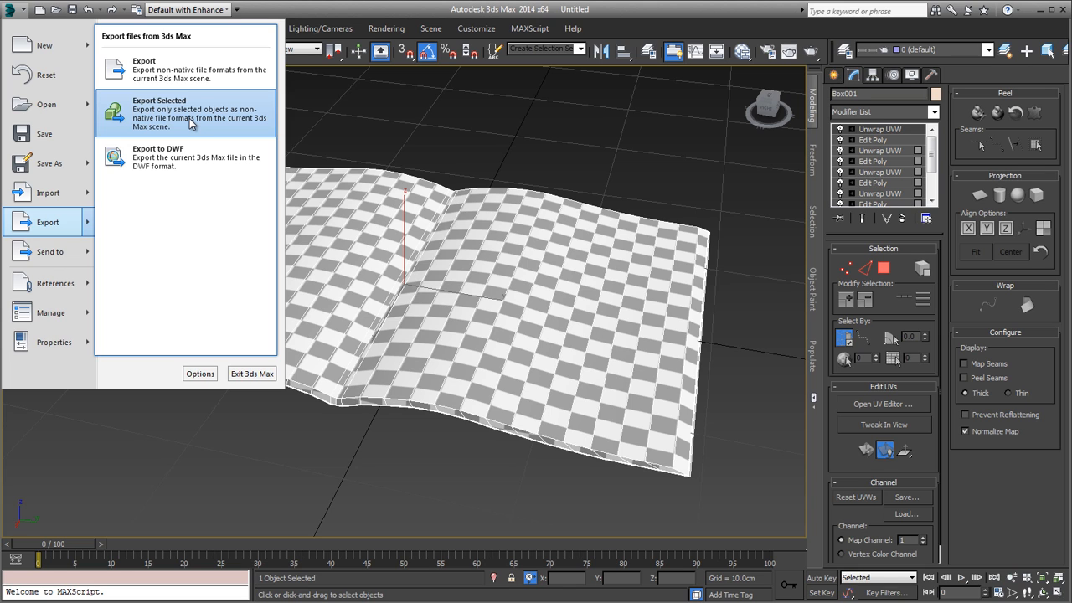
left_click(184, 120)
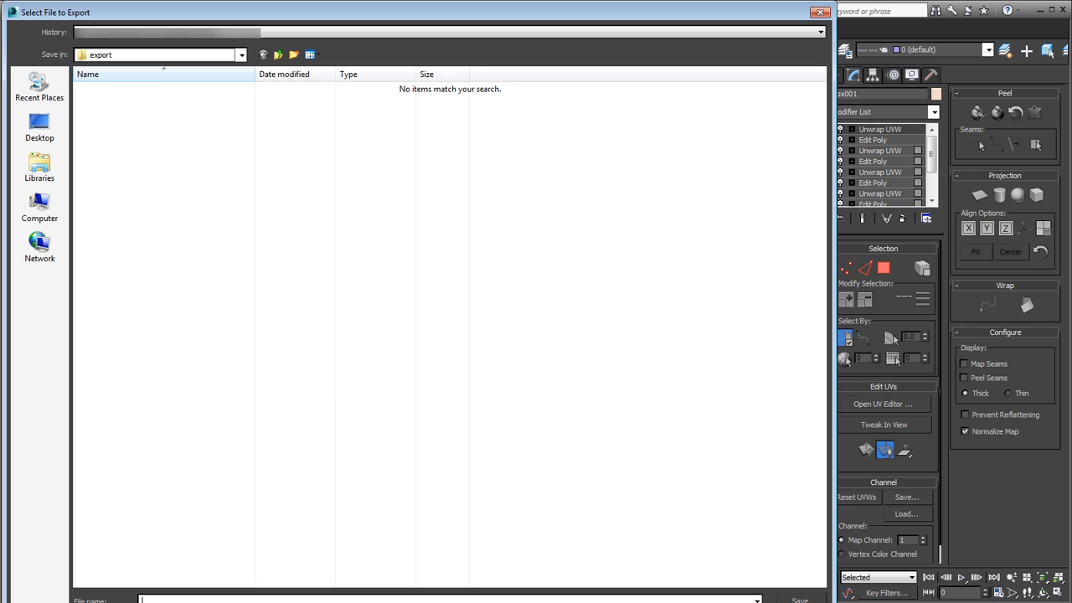
left_click_drag(828, 600, 744, 446)
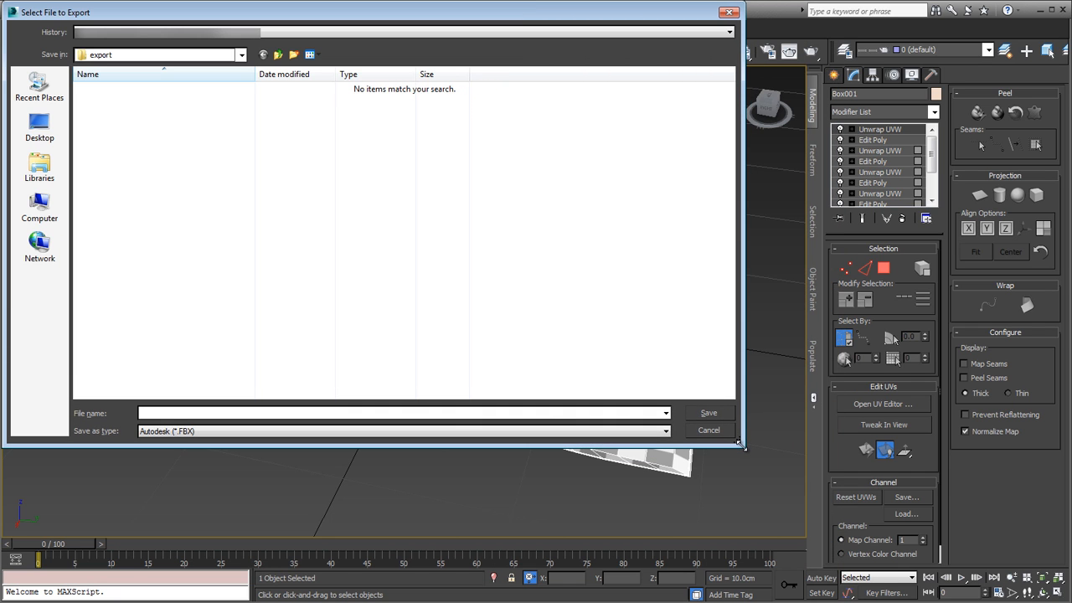
left_click(421, 431)
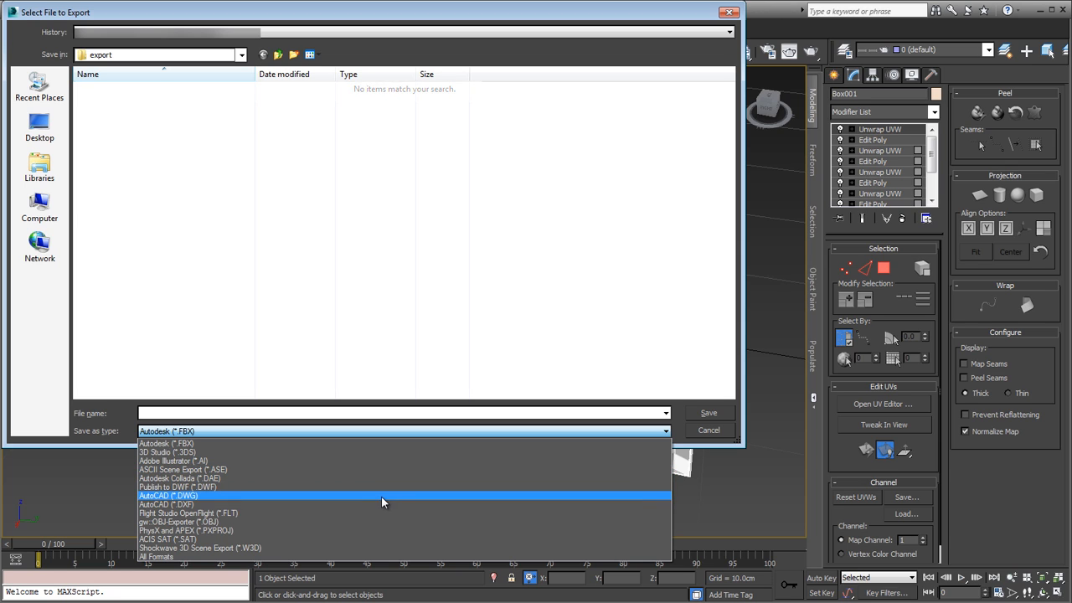
left_click(372, 521)
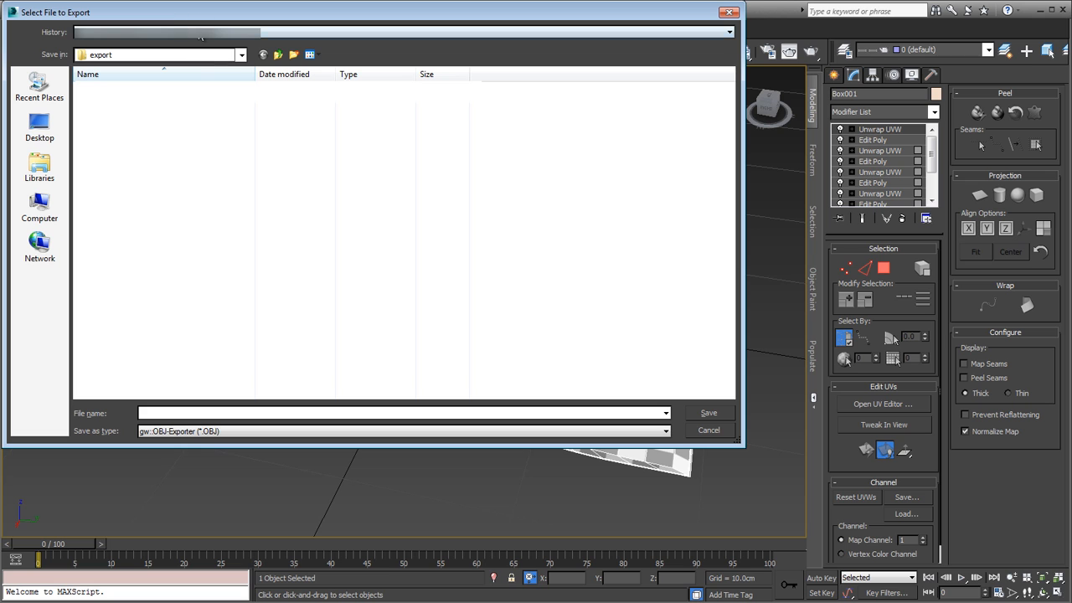
left_click(723, 433)
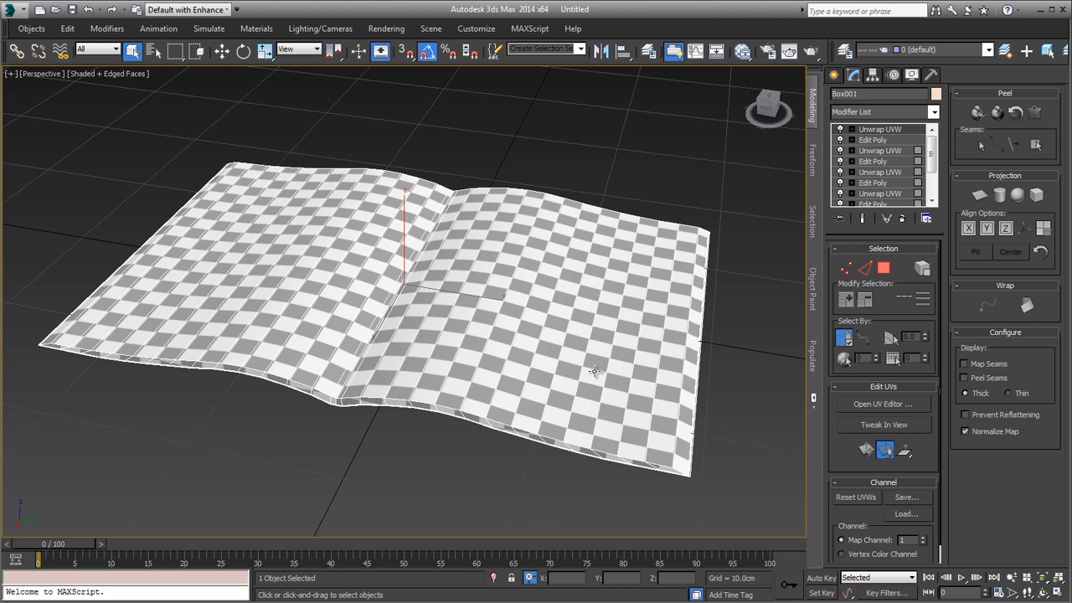
mouse_move(612, 402)
middle_mouse_down("alt")
mouse_move(629, 414)
mouse_move(611, 433)
mouse_move(610, 488)
mouse_move(613, 409)
middle_mouse_up("alt")
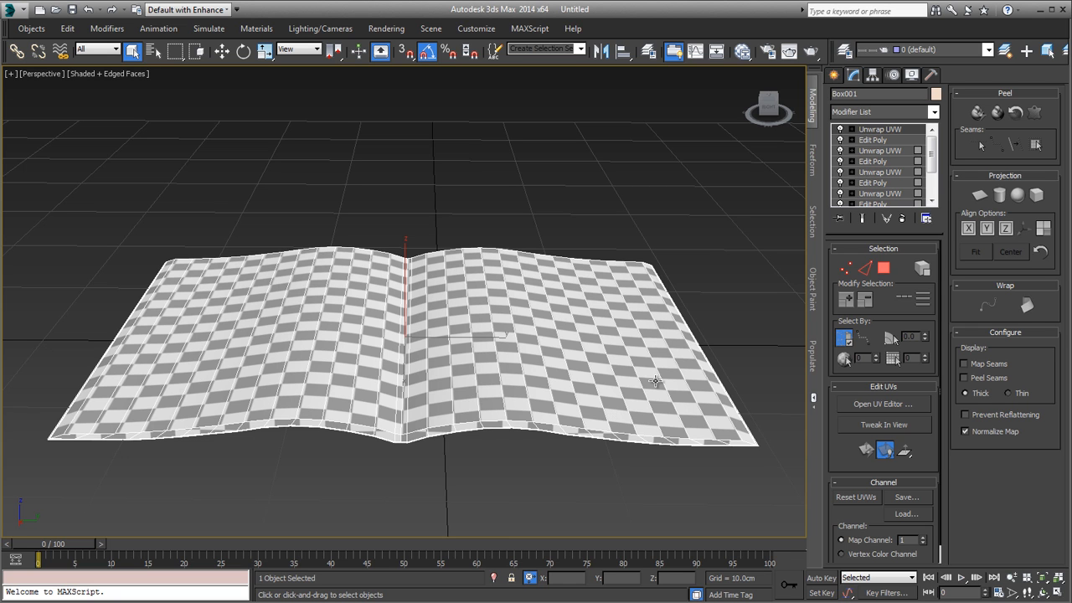
middle_click_drag(658, 377, 668, 334)
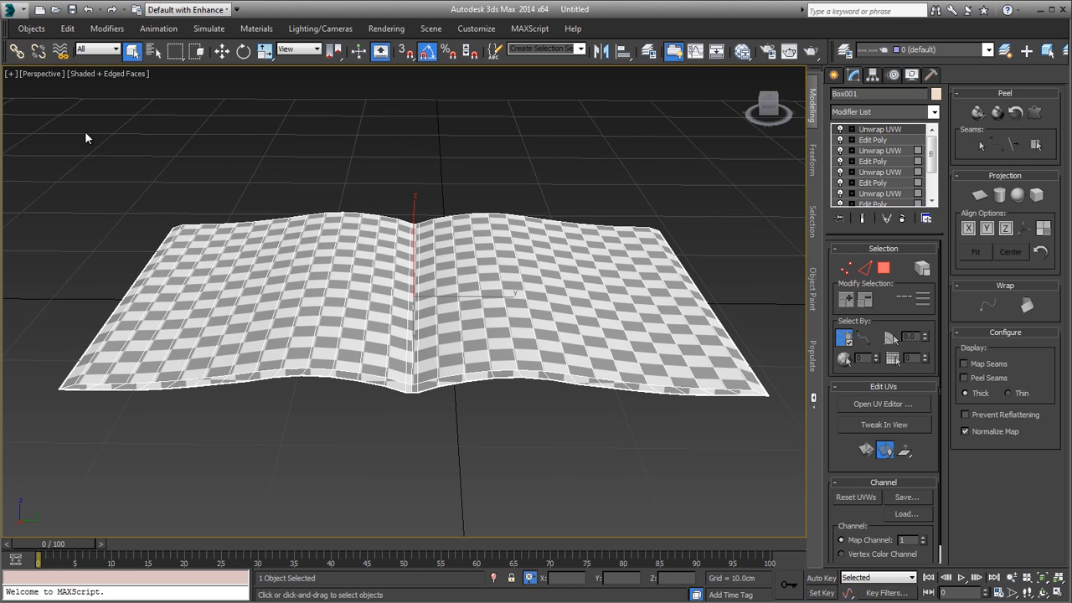